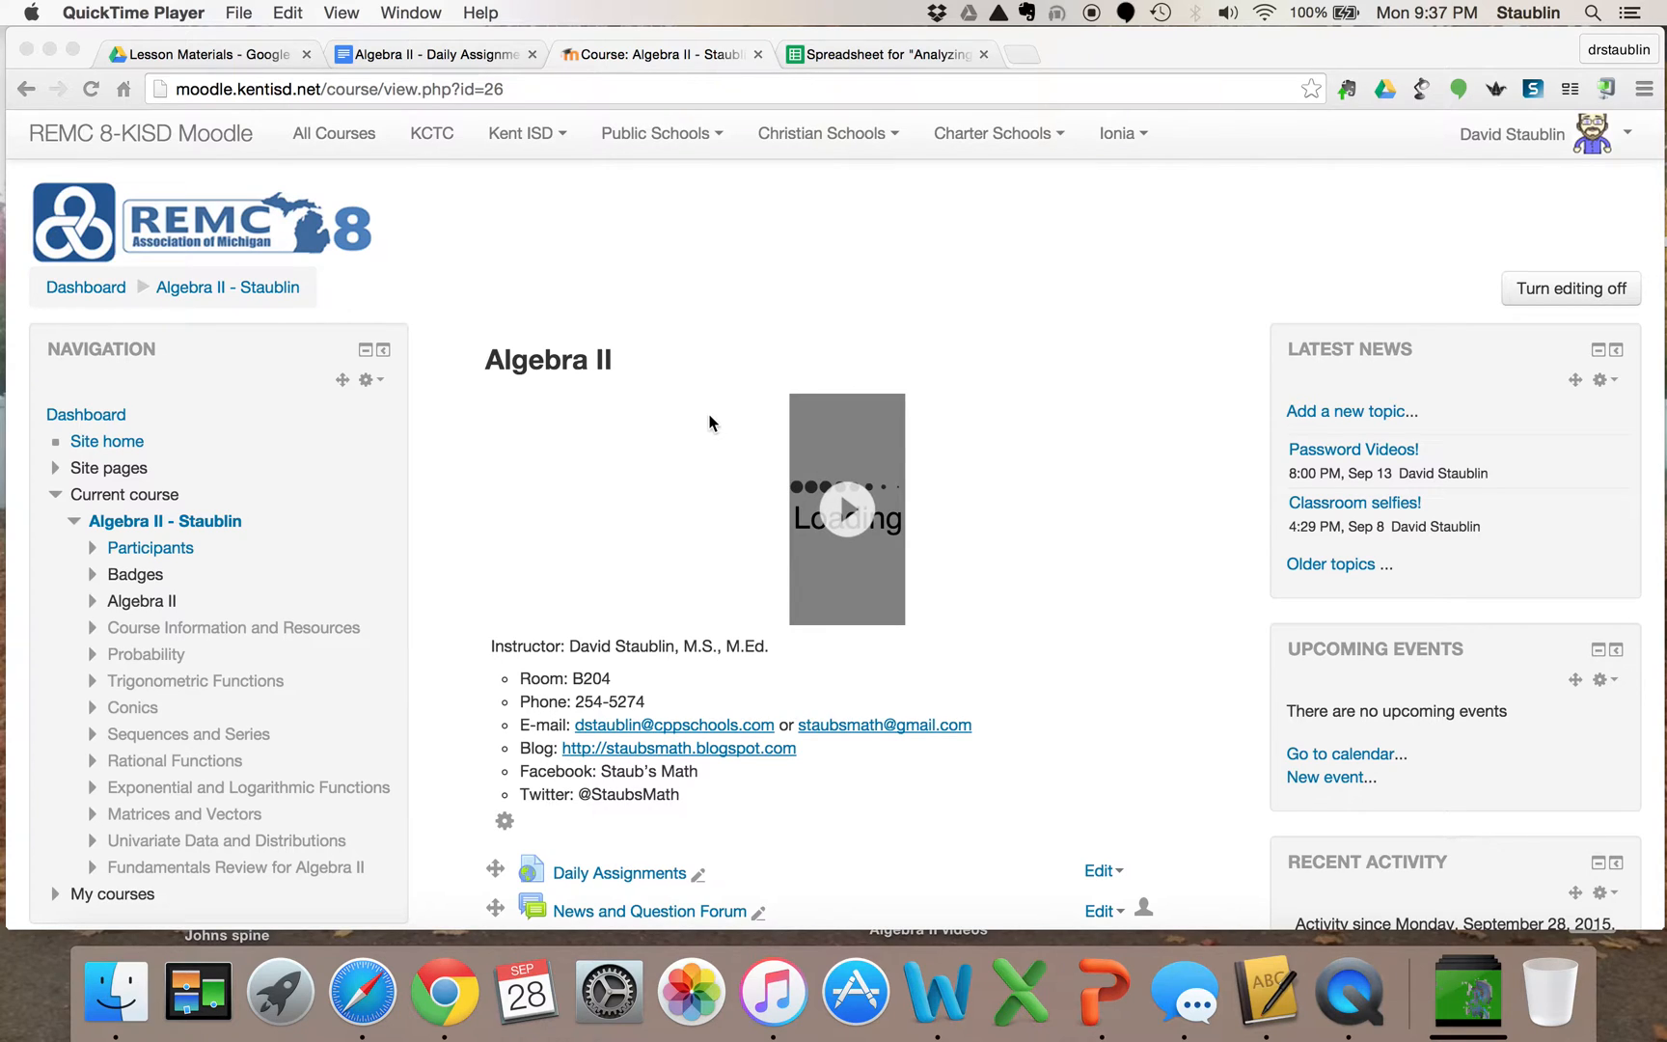
Open the Univariate Data and Distributions section of the Algebra II course.
scroll(671, 559, "down", 4)
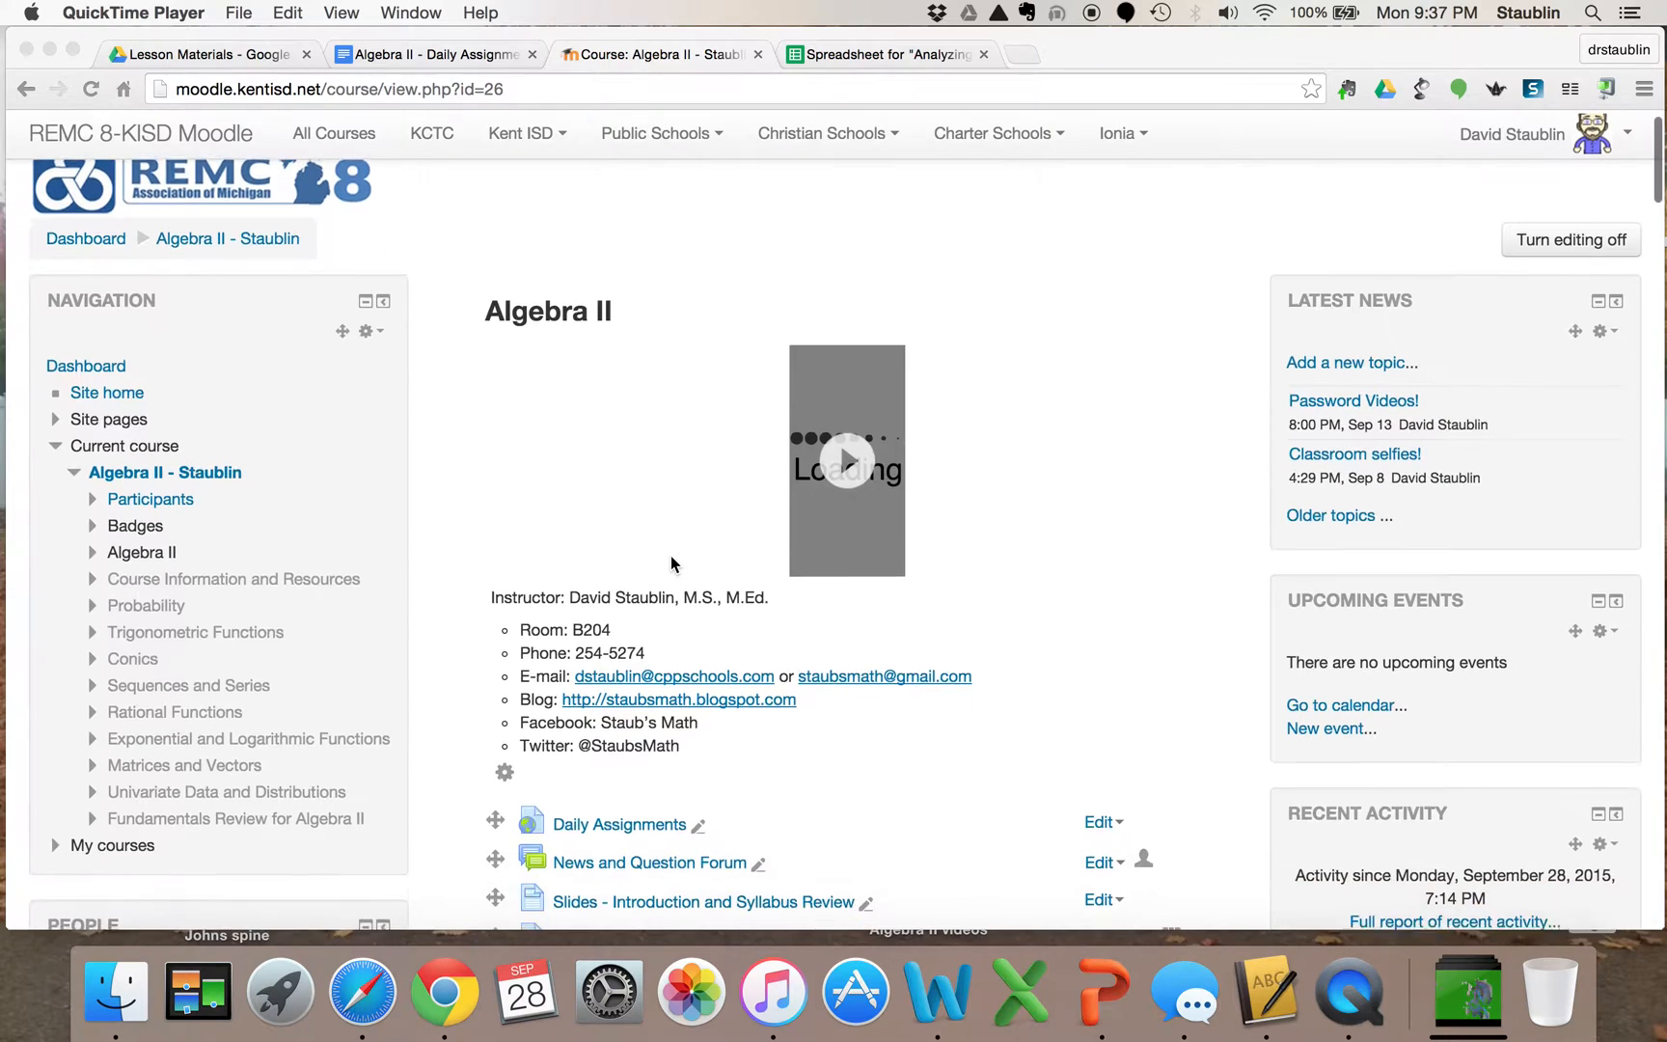
scroll(670, 556, "down", 10)
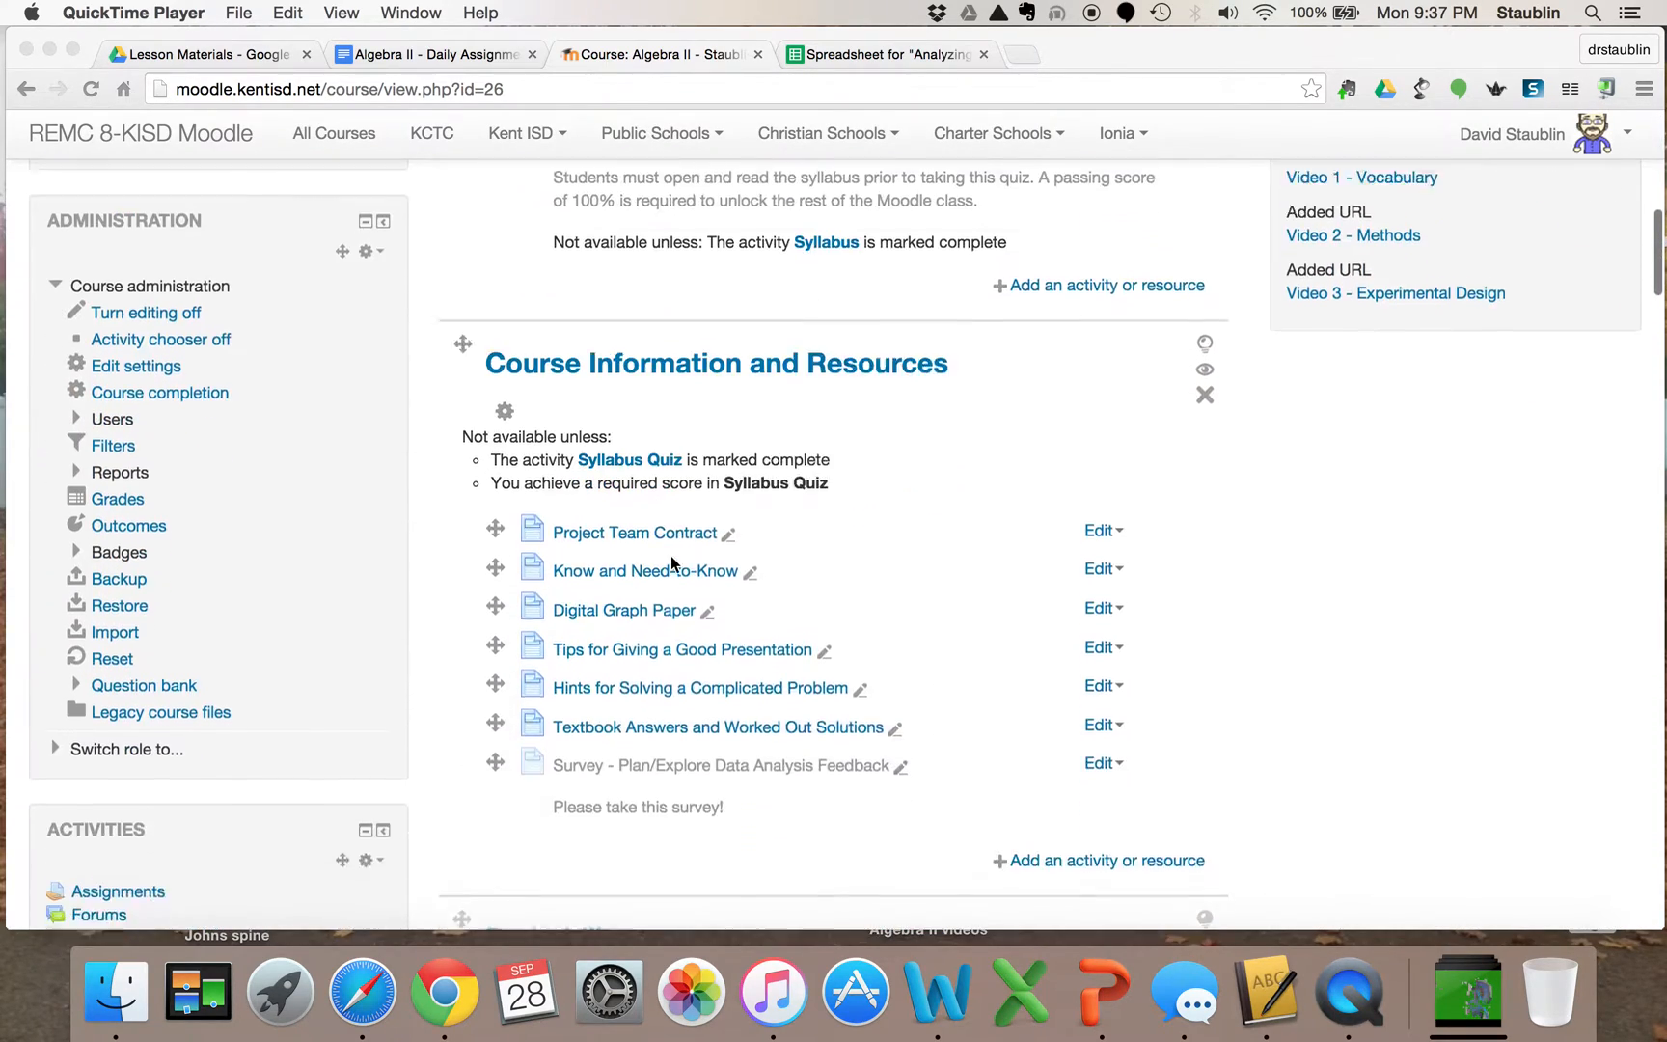
scroll(671, 555, "down", 20)
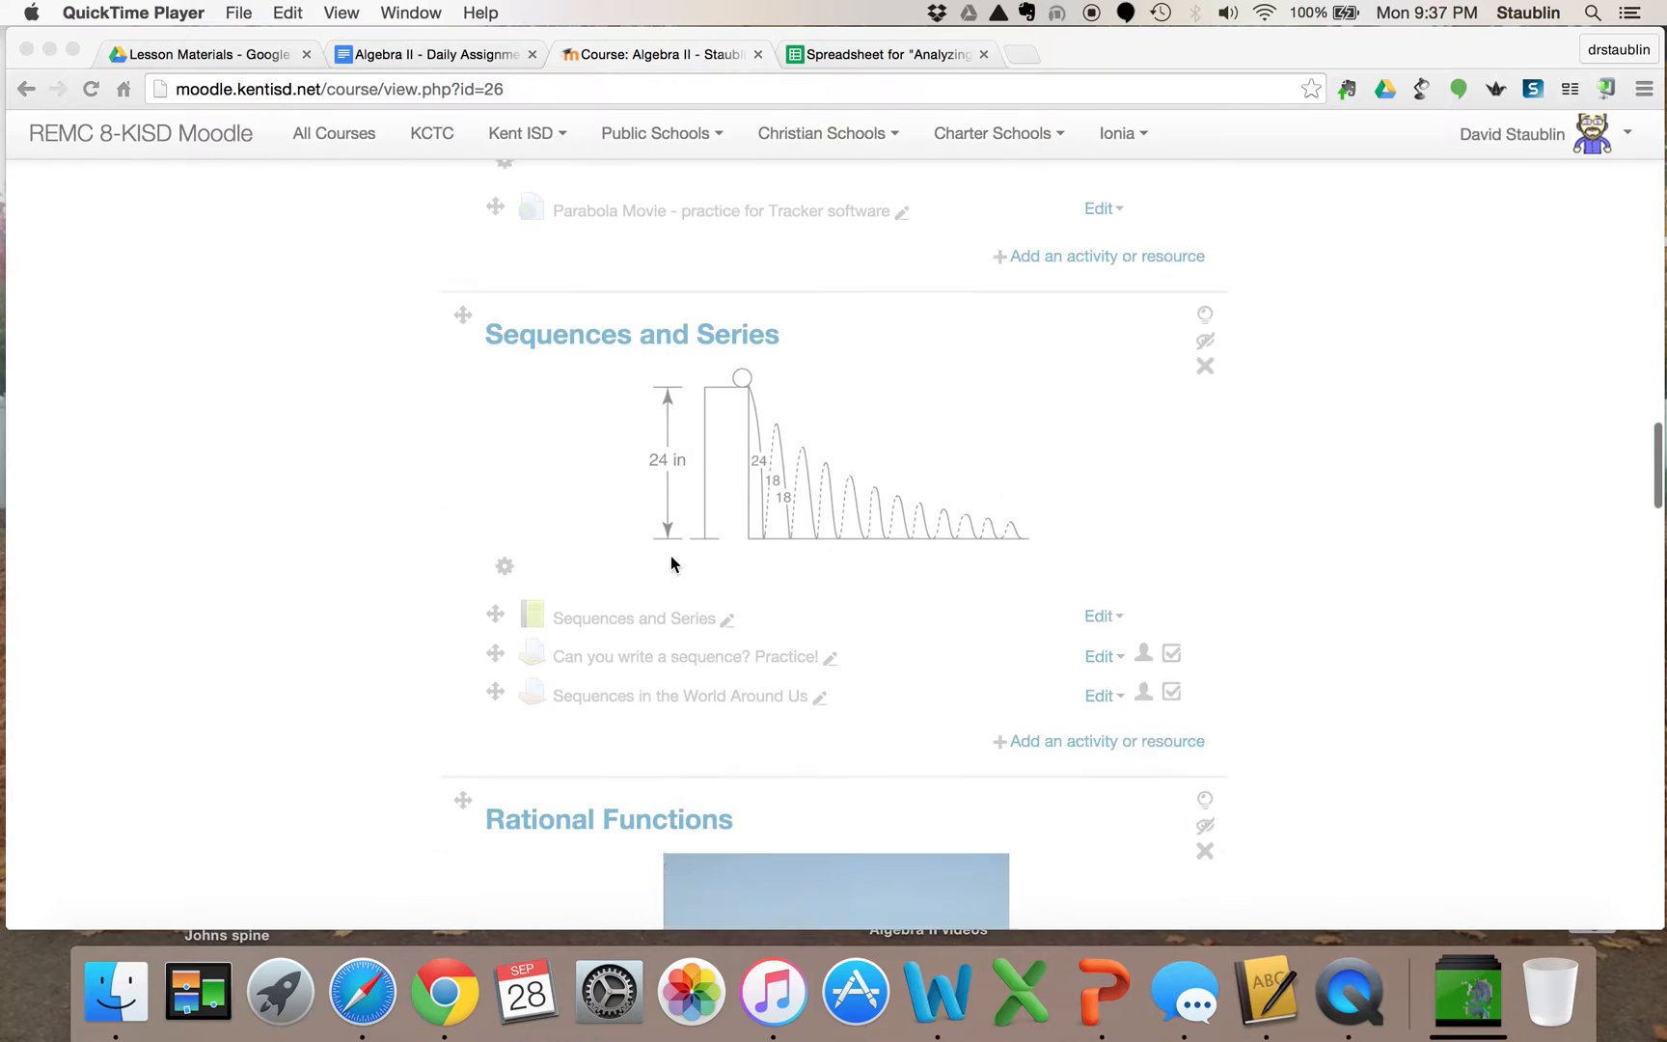
scroll(670, 554, "down", 20)
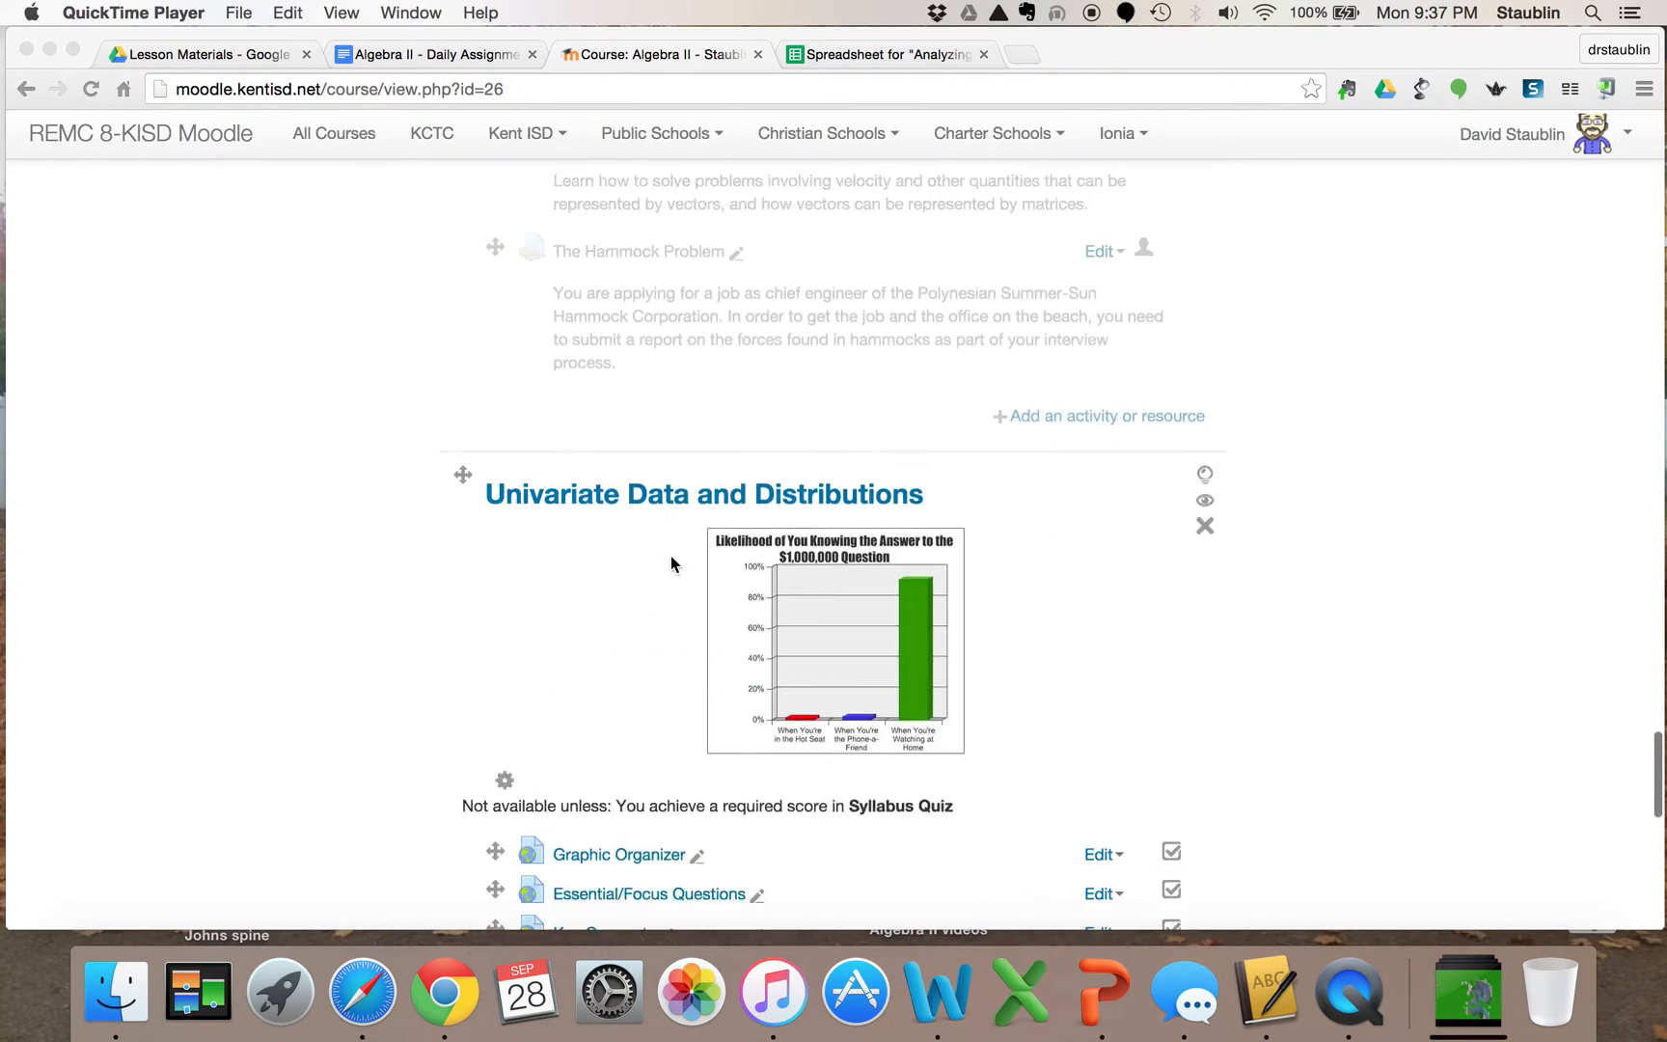
scroll(670, 555, "up", 3)
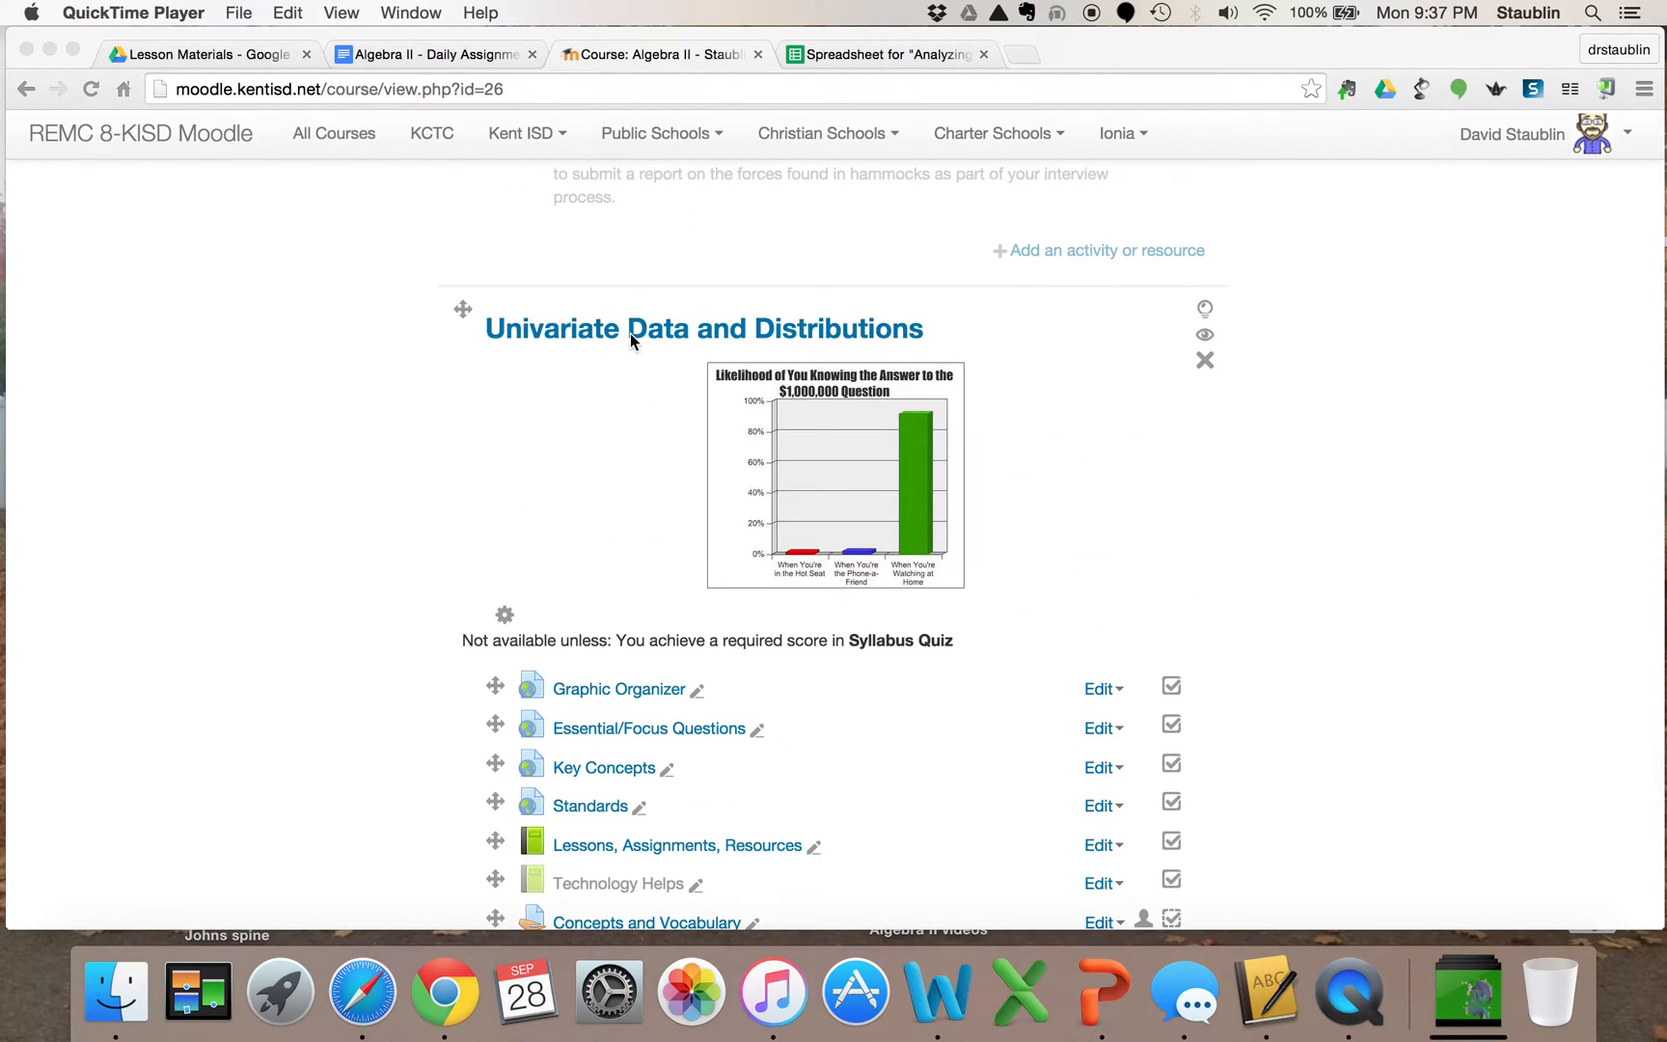
left_click(600, 342)
left_click(594, 334)
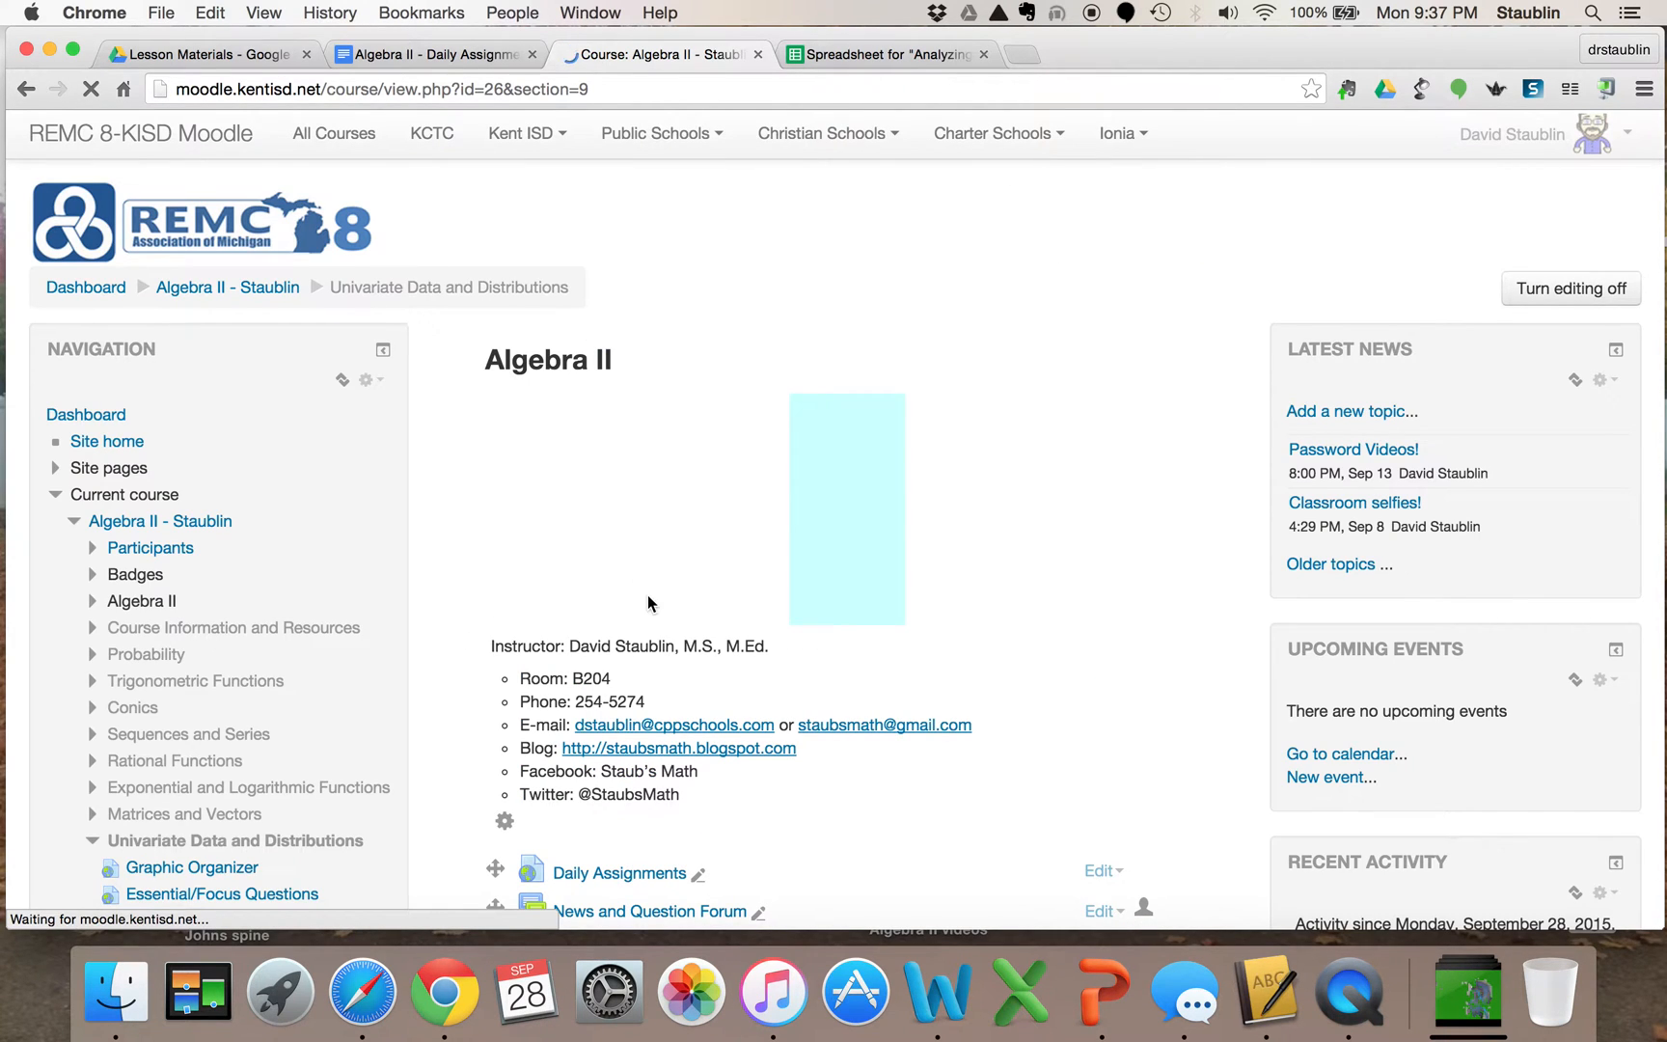
Open the "Analyzing Data Using a Spreadsheet" assignment and its linked spreadsheet of student grade data.
scroll(649, 604, "down", 10)
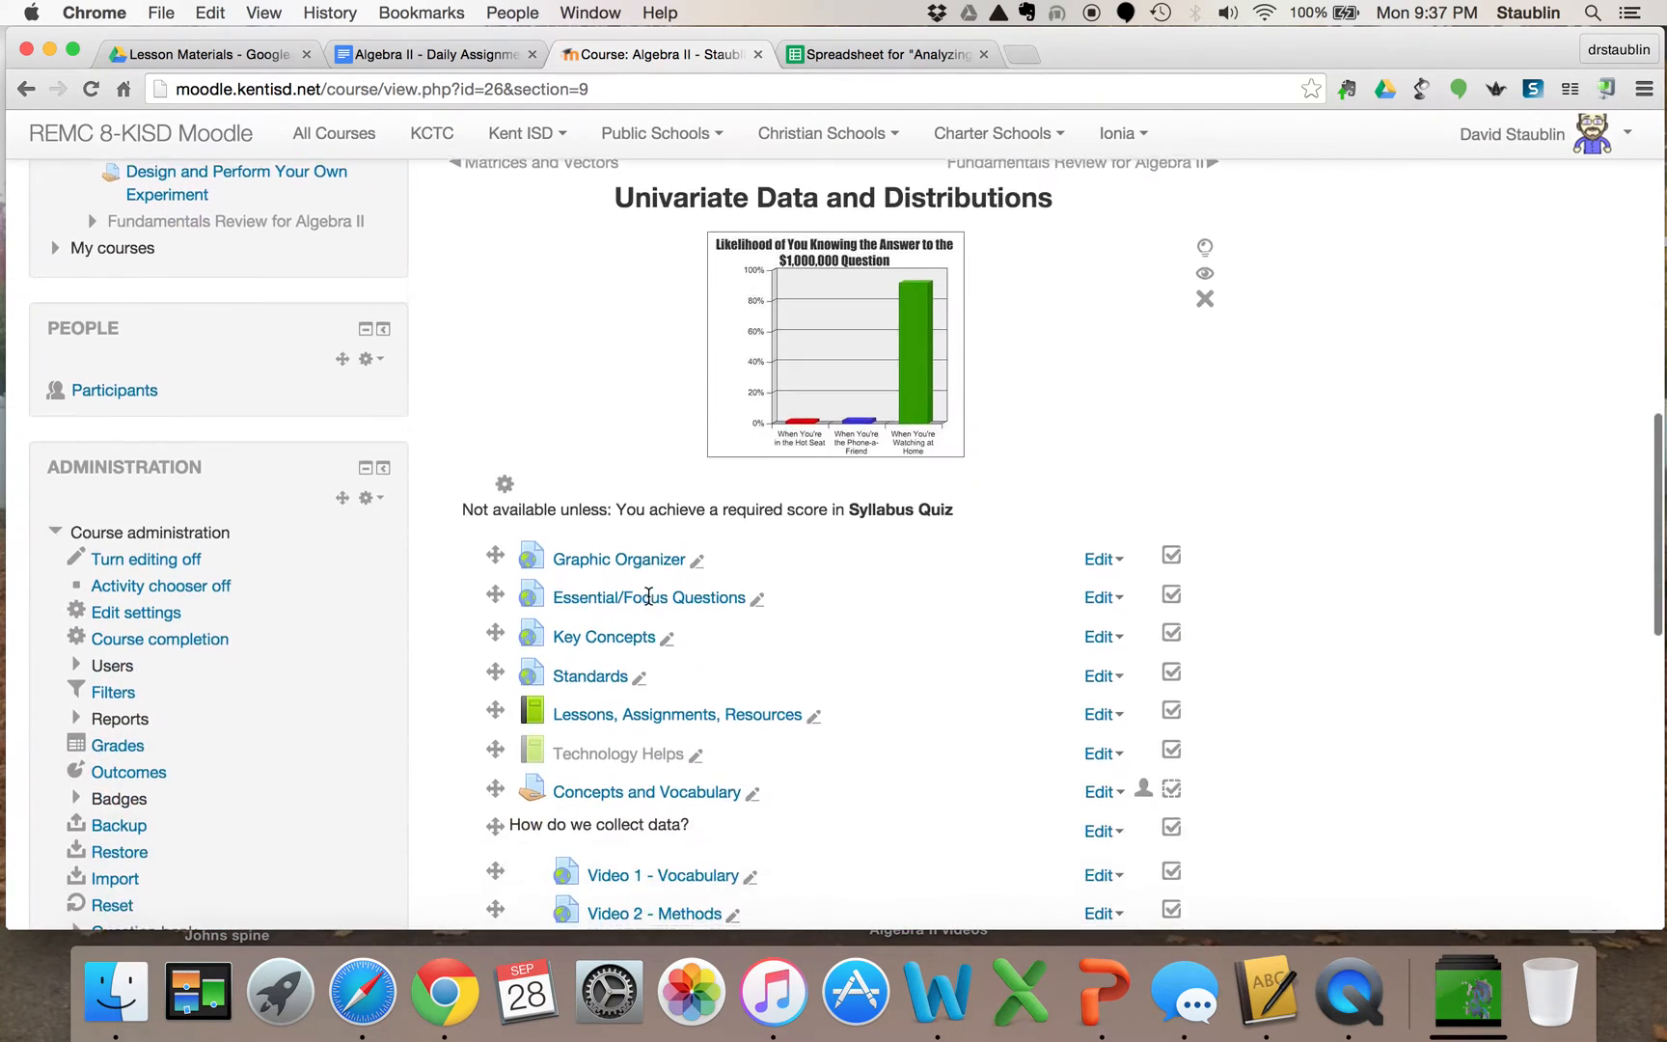
scroll(648, 595, "down", 5)
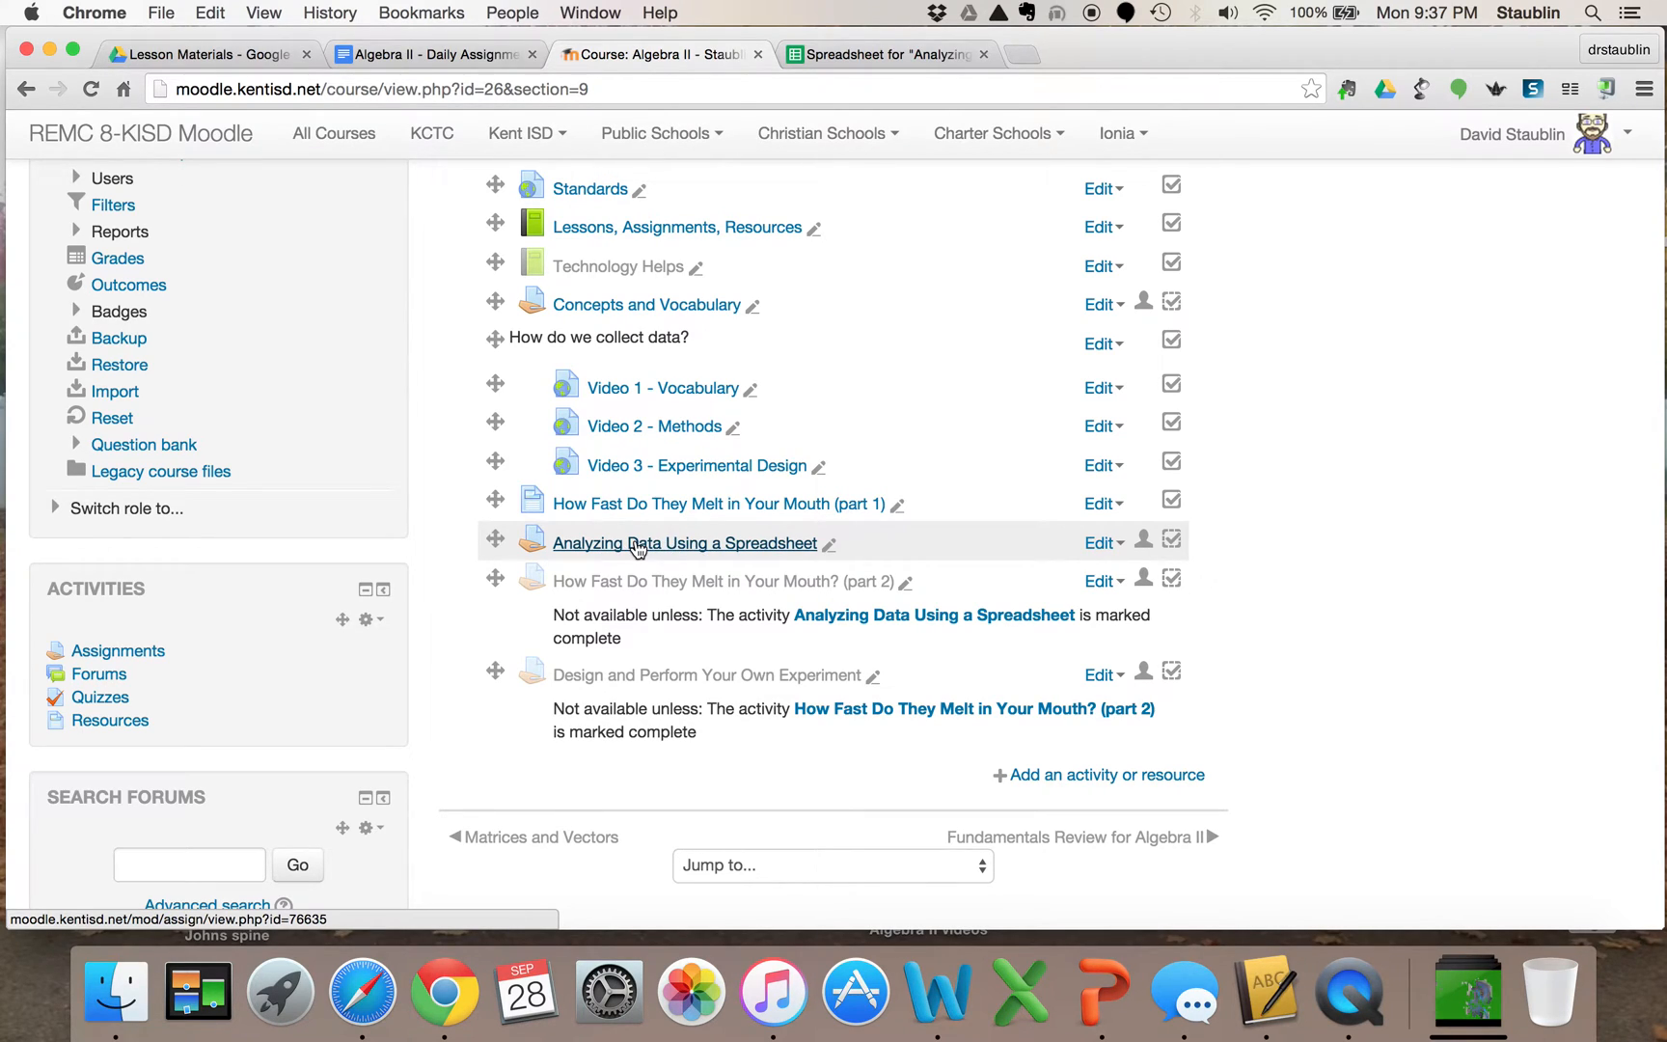
left_click(637, 546)
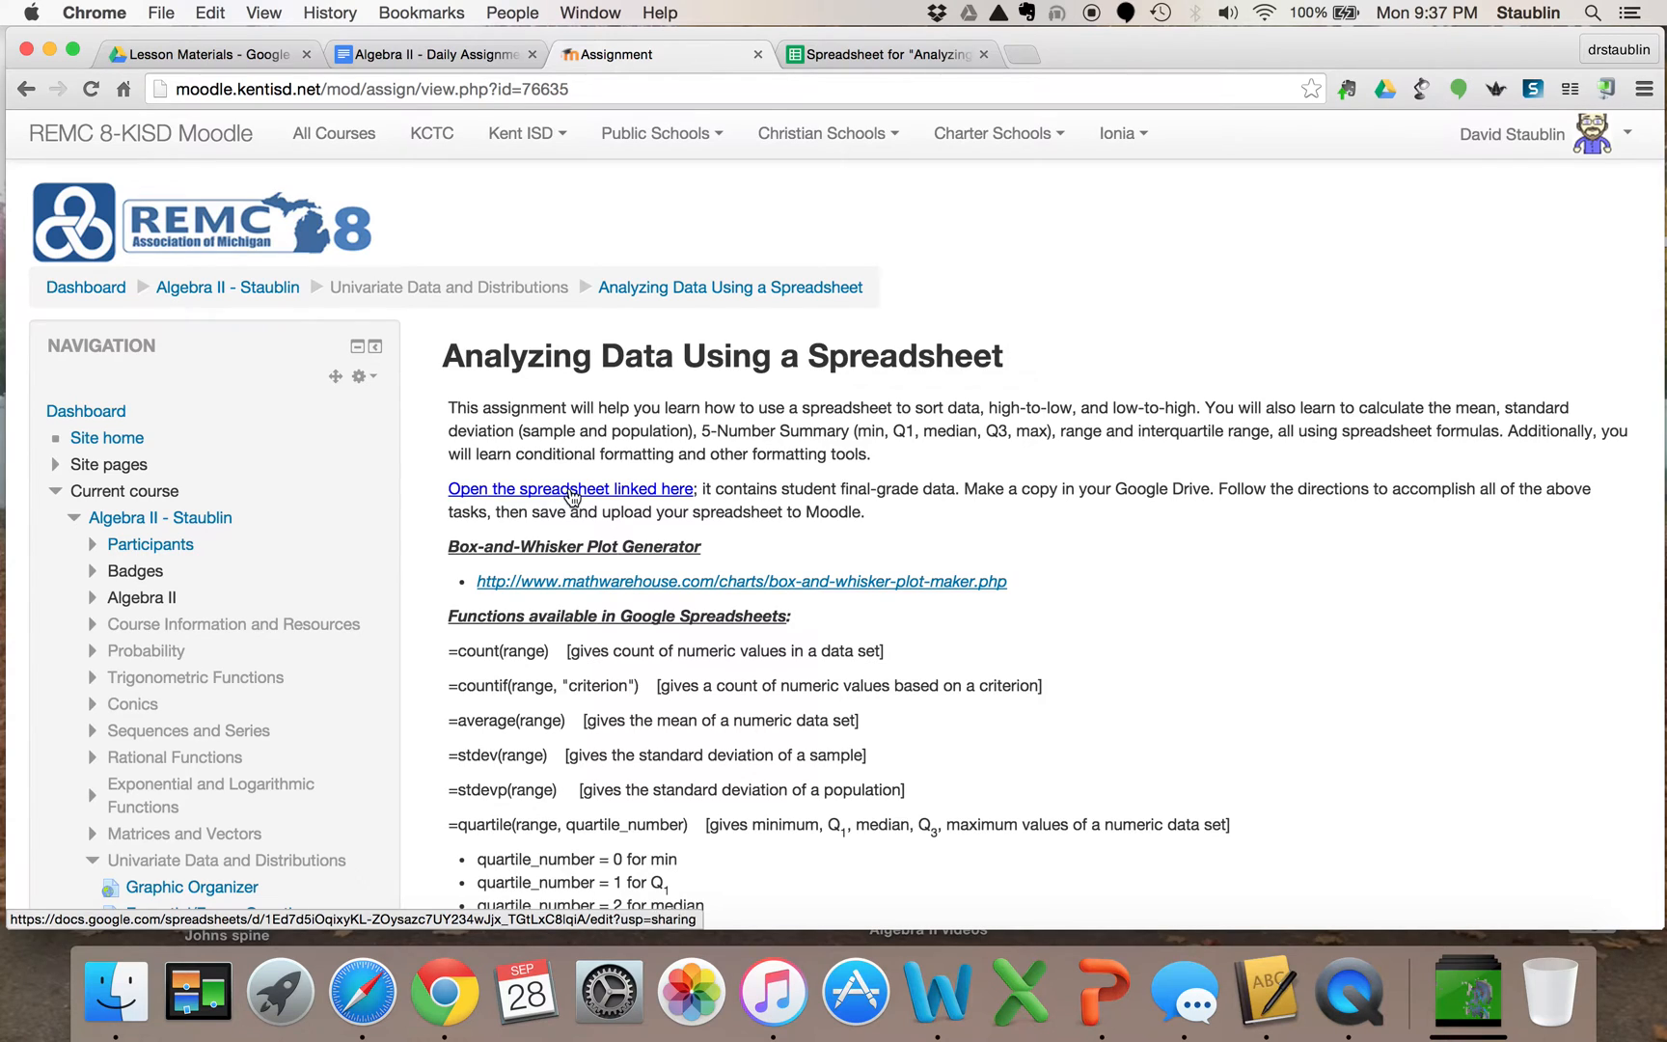
left_click(572, 490)
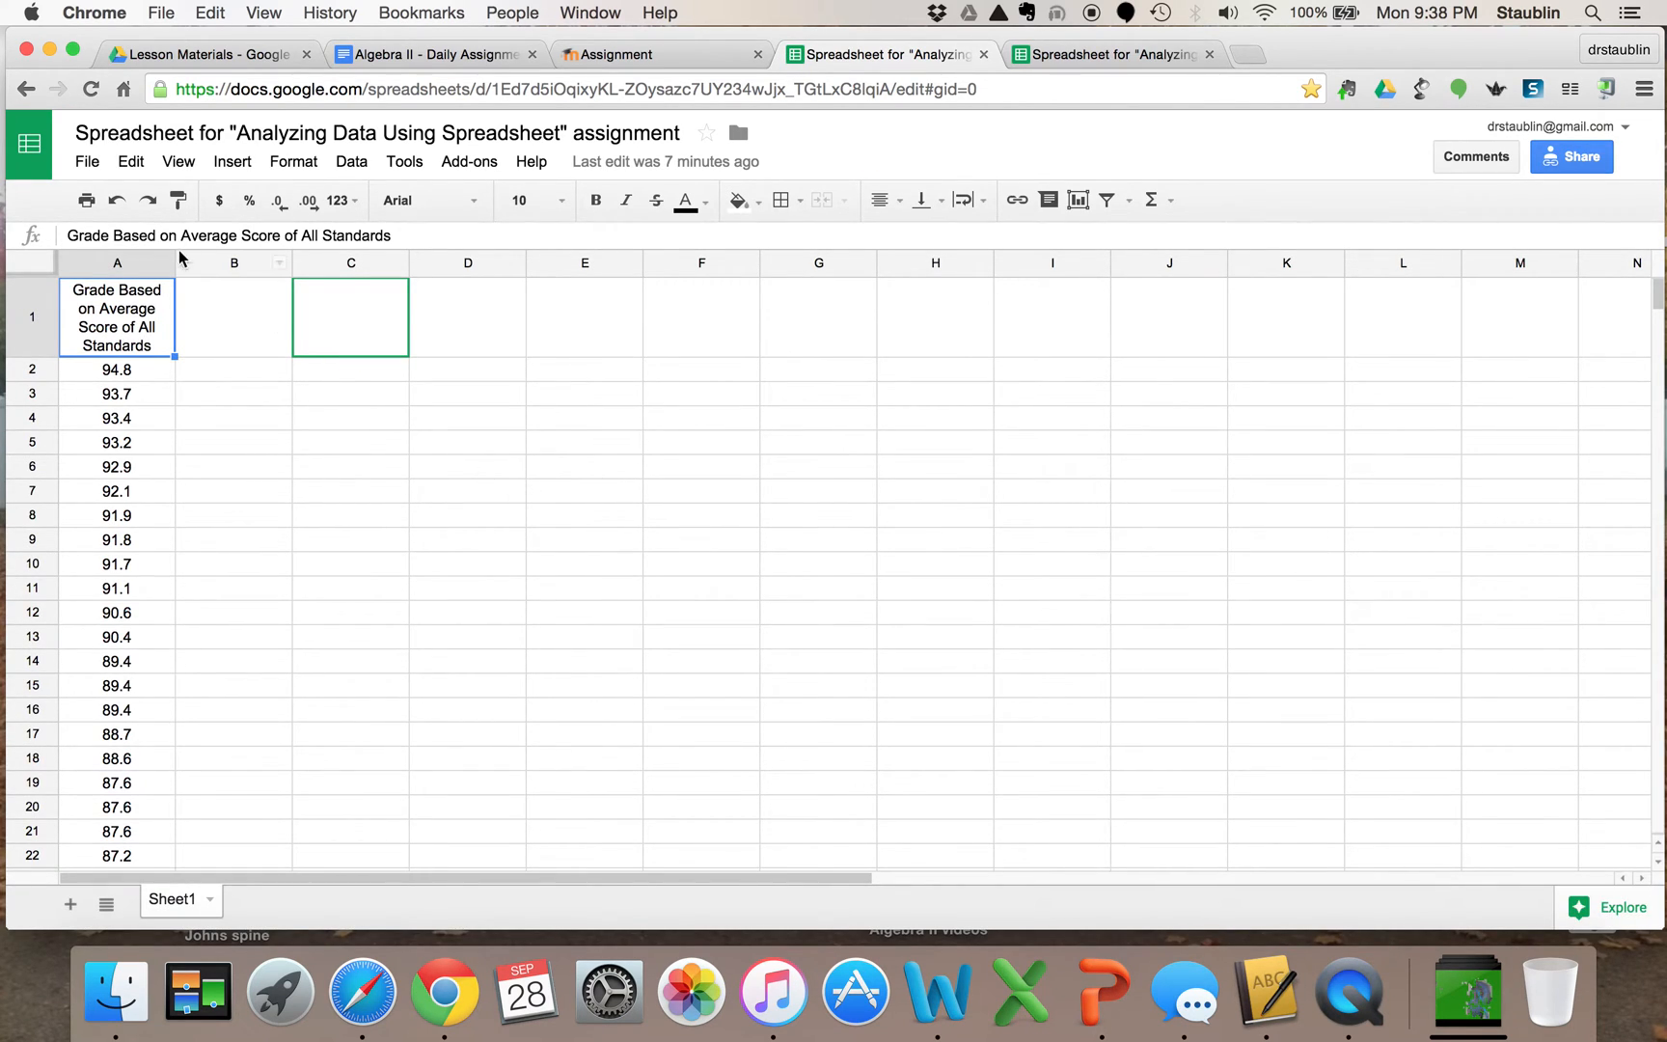
Make a copy of the spreadsheet named "Analyzing Data - " plus the owner's surname, and close the leftover duplicate of the original spreadsheet.
left_click(86, 162)
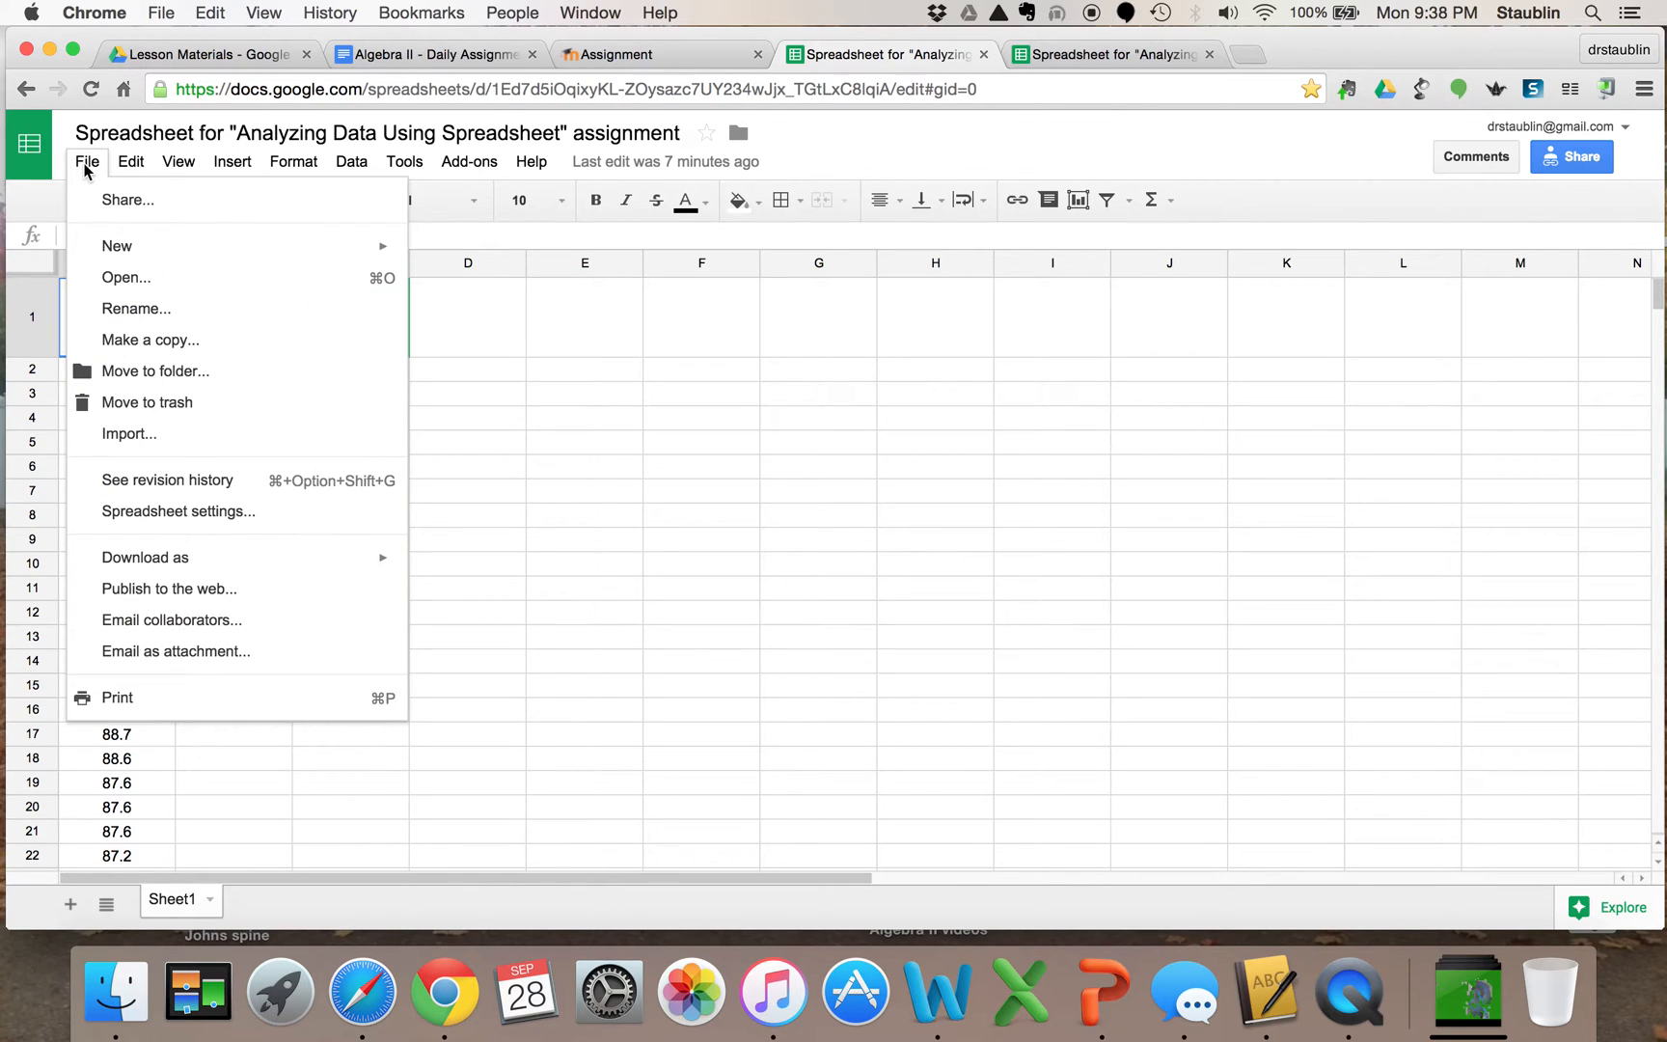
left_click(125, 340)
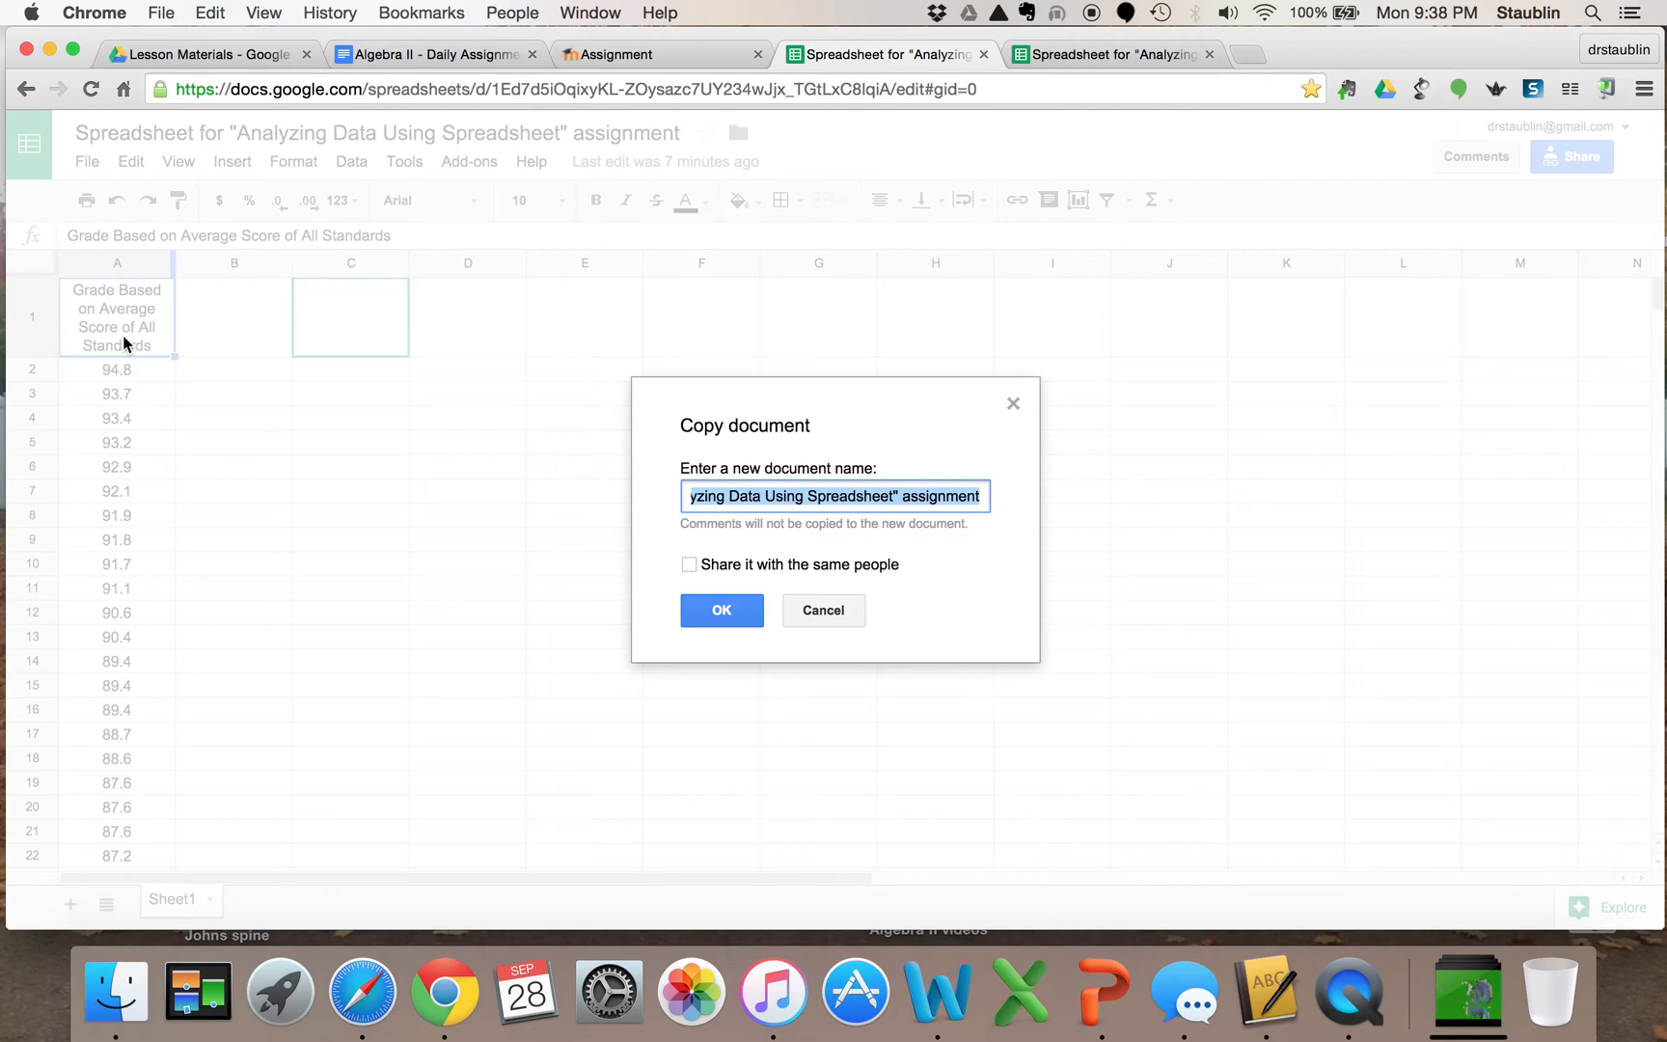
type("Analyzing")
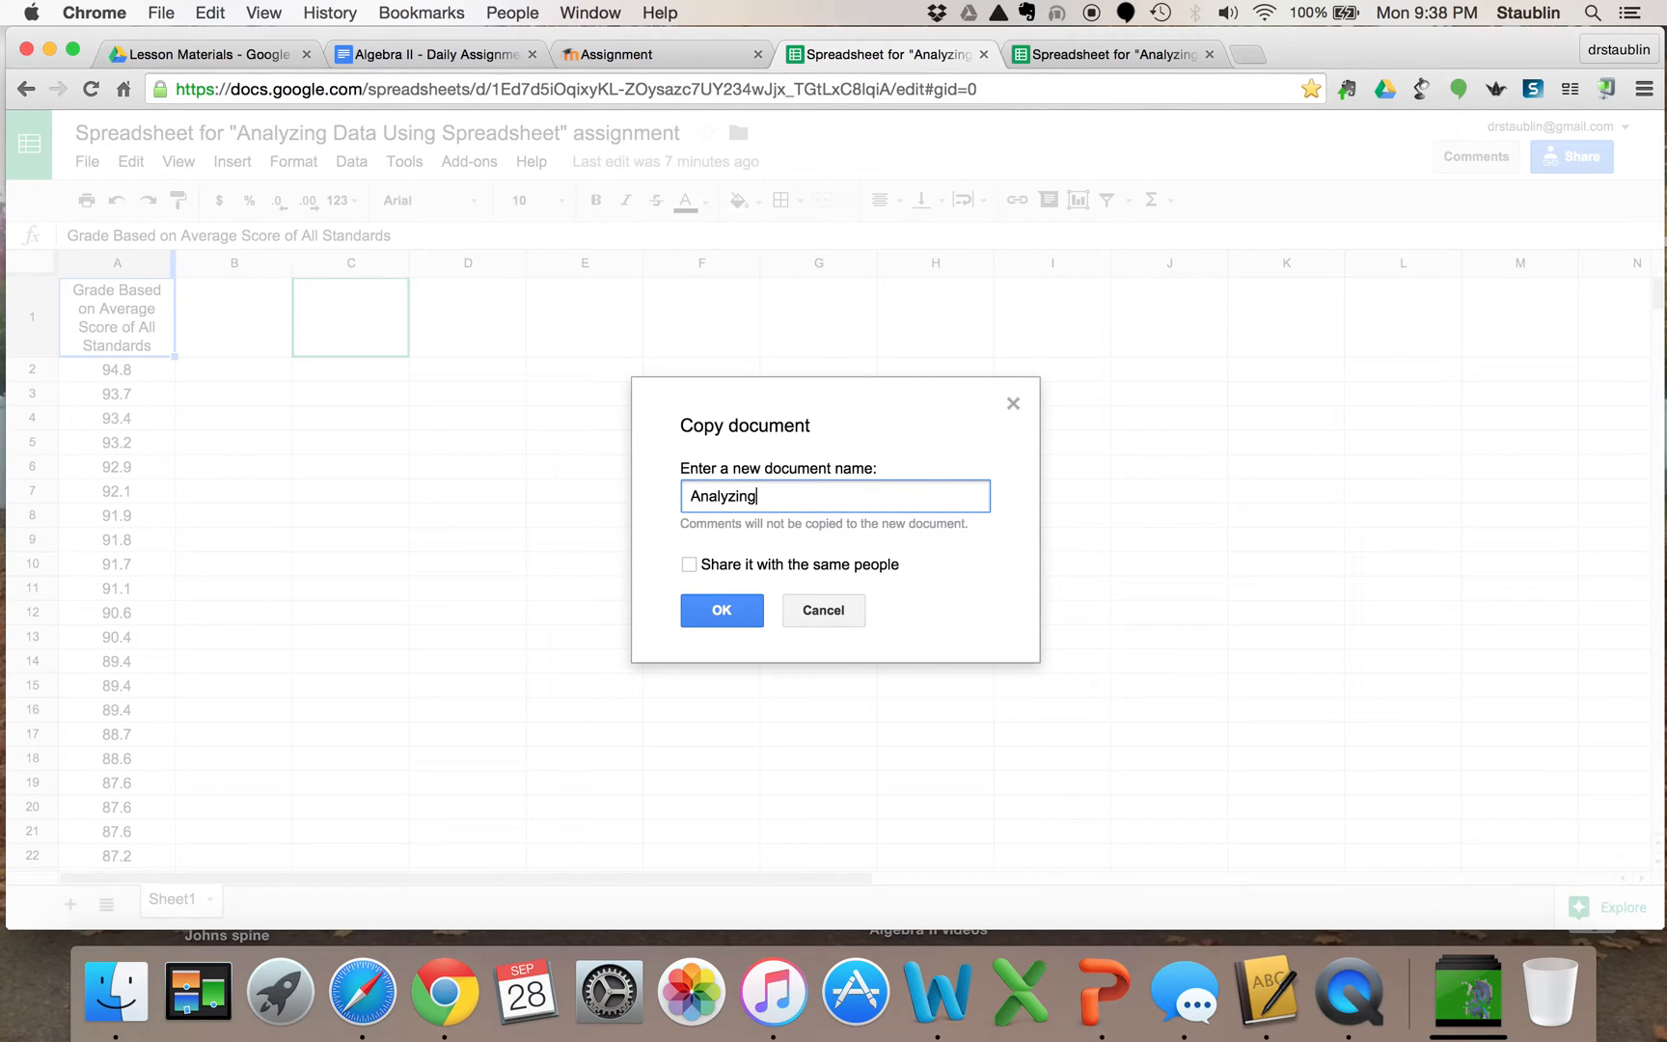
type(" Data - Stauybli")
key("BackSpace")
key("BackSpace")
key("BackSpace")
key("BackSpace")
type("blin")
left_click(702, 614)
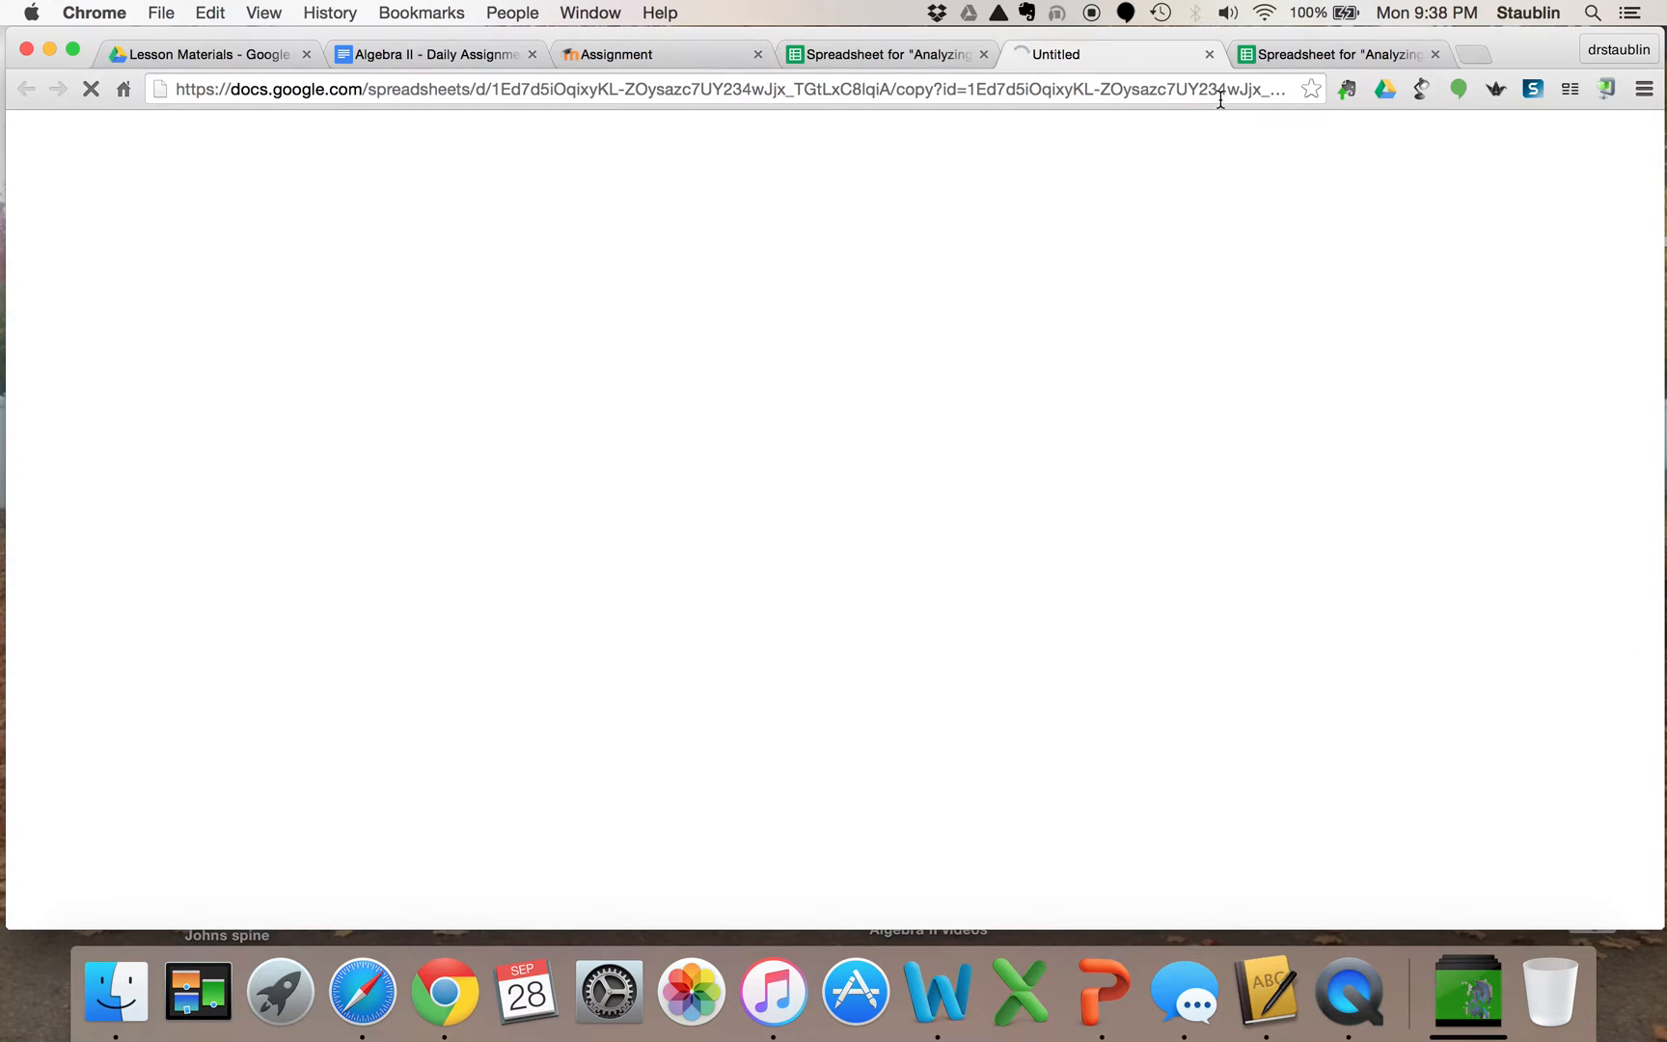
left_click(1435, 54)
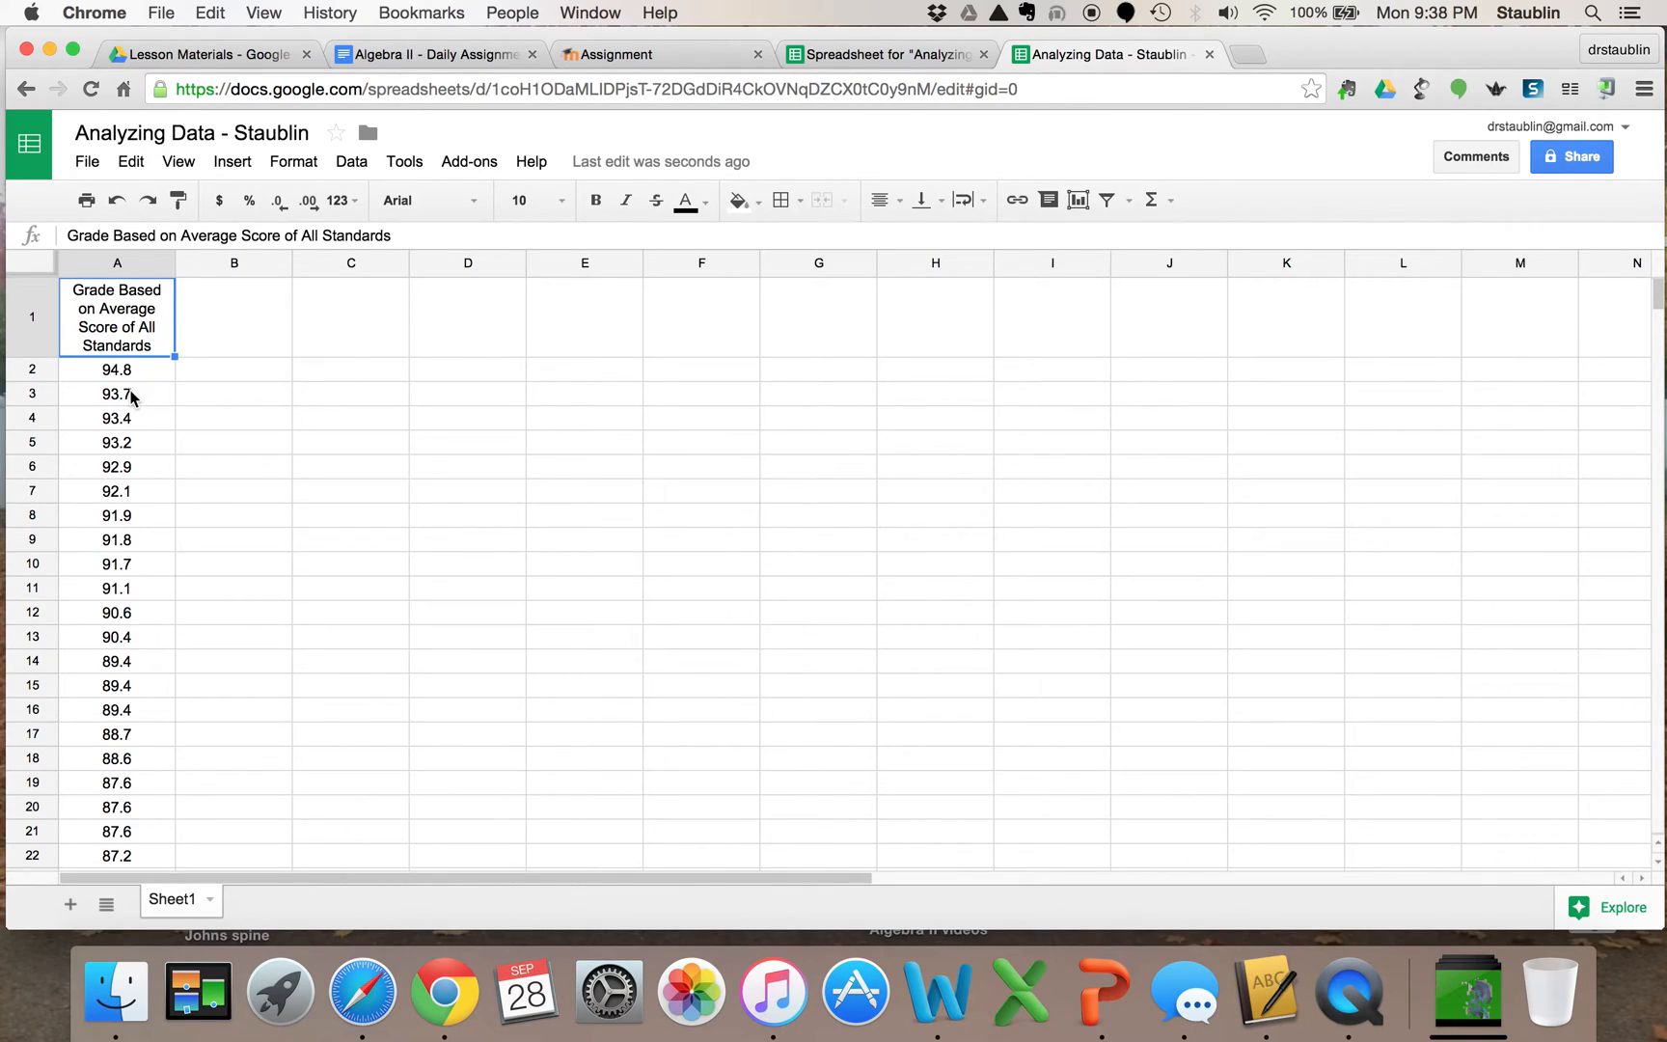
Examine the grade data in column A down to its last filled row.
scroll(120, 521, "down", 5)
scroll(117, 522, "down", 12)
scroll(117, 522, "down", 12)
scroll(116, 522, "down", 12)
scroll(117, 522, "down", 6)
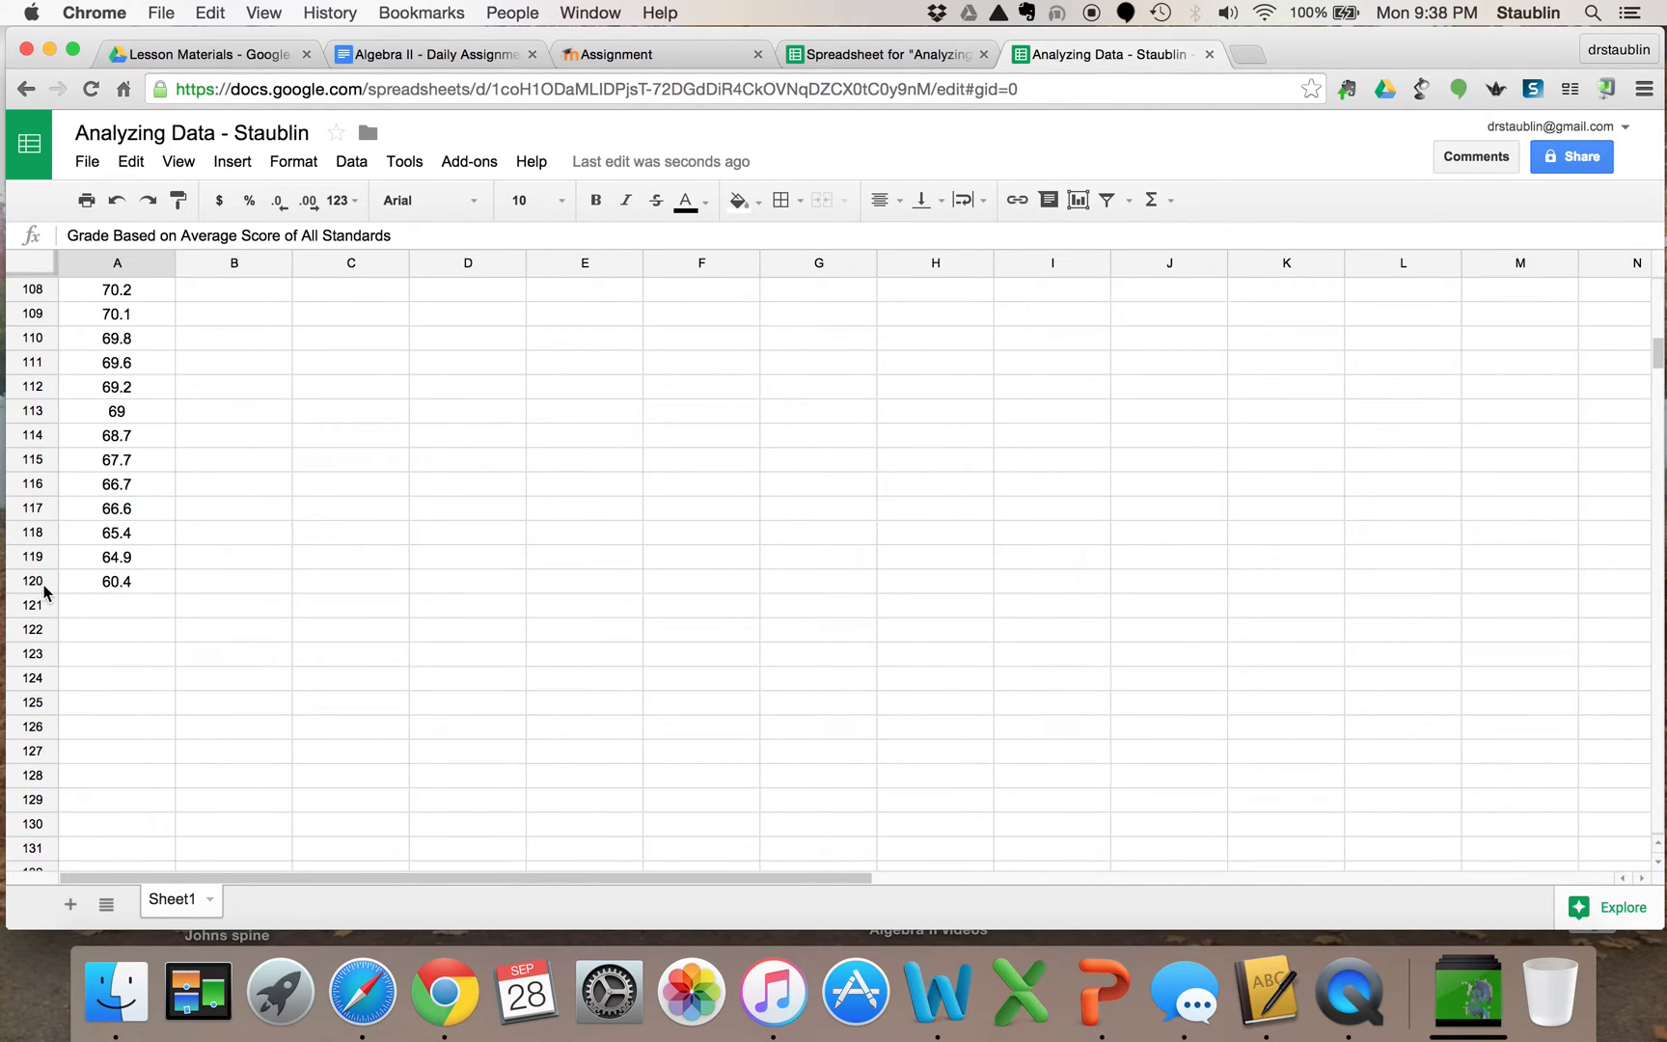
scroll(121, 537, "up", 20)
scroll(119, 538, "right", 1)
scroll(118, 538, "up", 9)
scroll(118, 538, "left", 1)
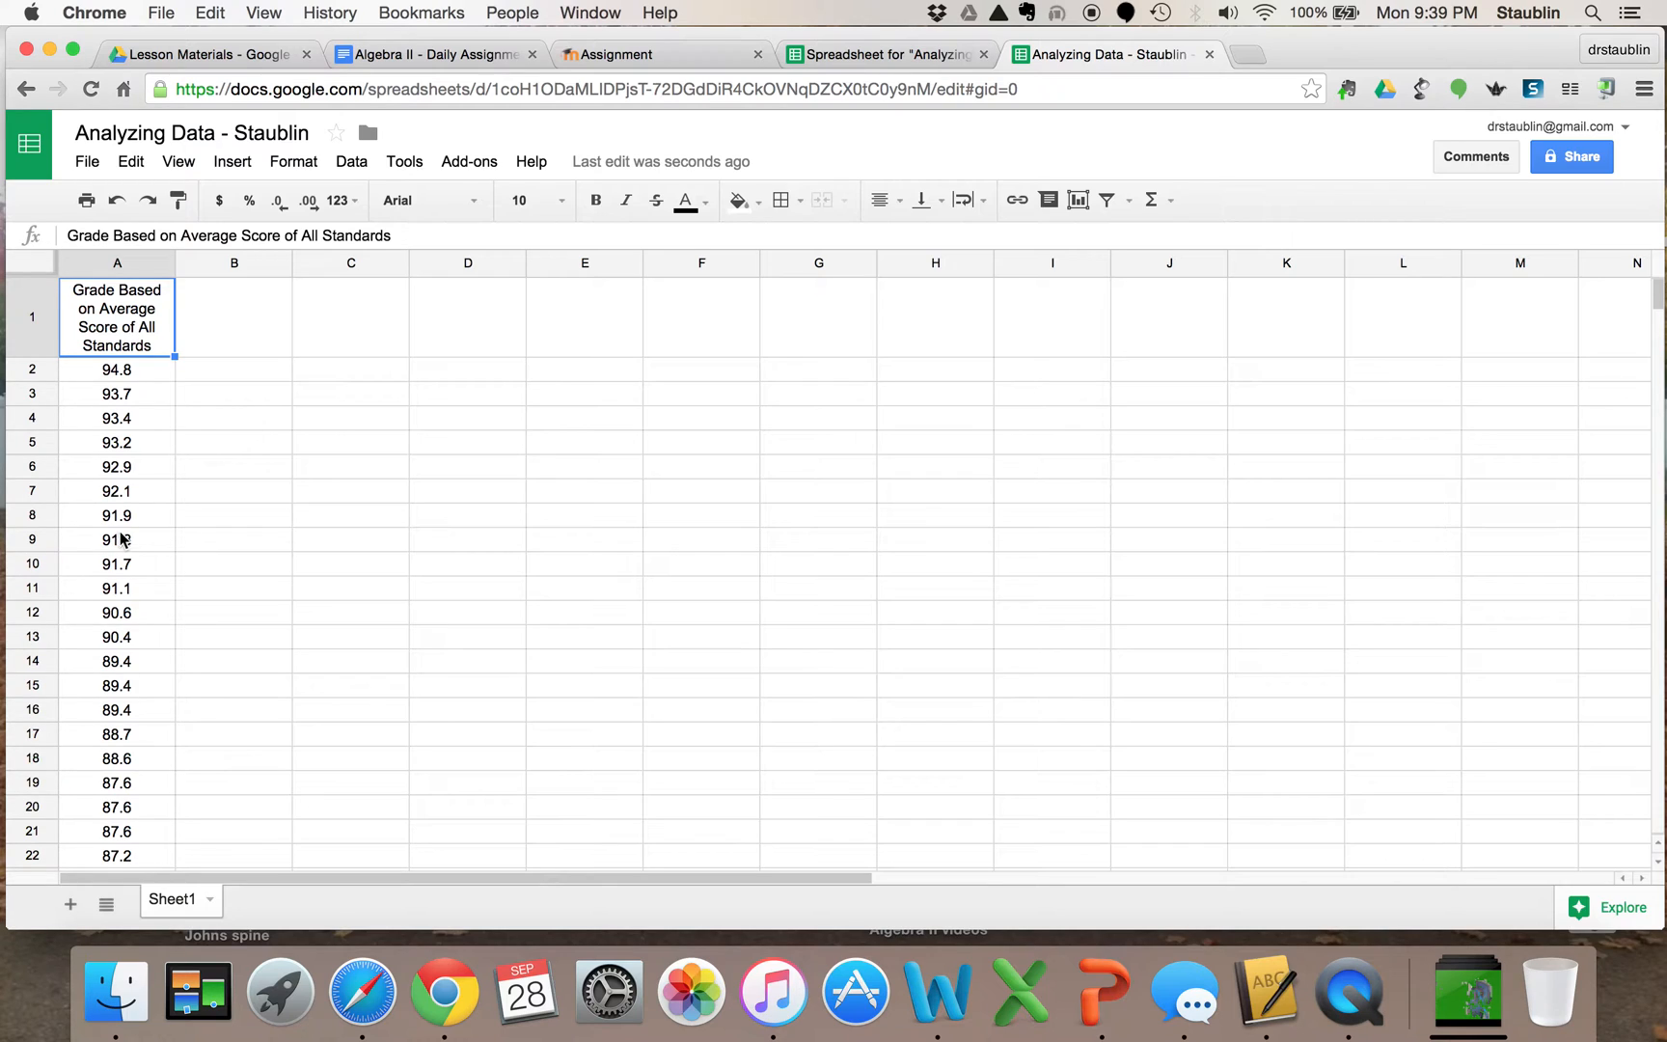
Enter the label "Count" in cell C2 and centre it horizontally.
left_click(359, 378)
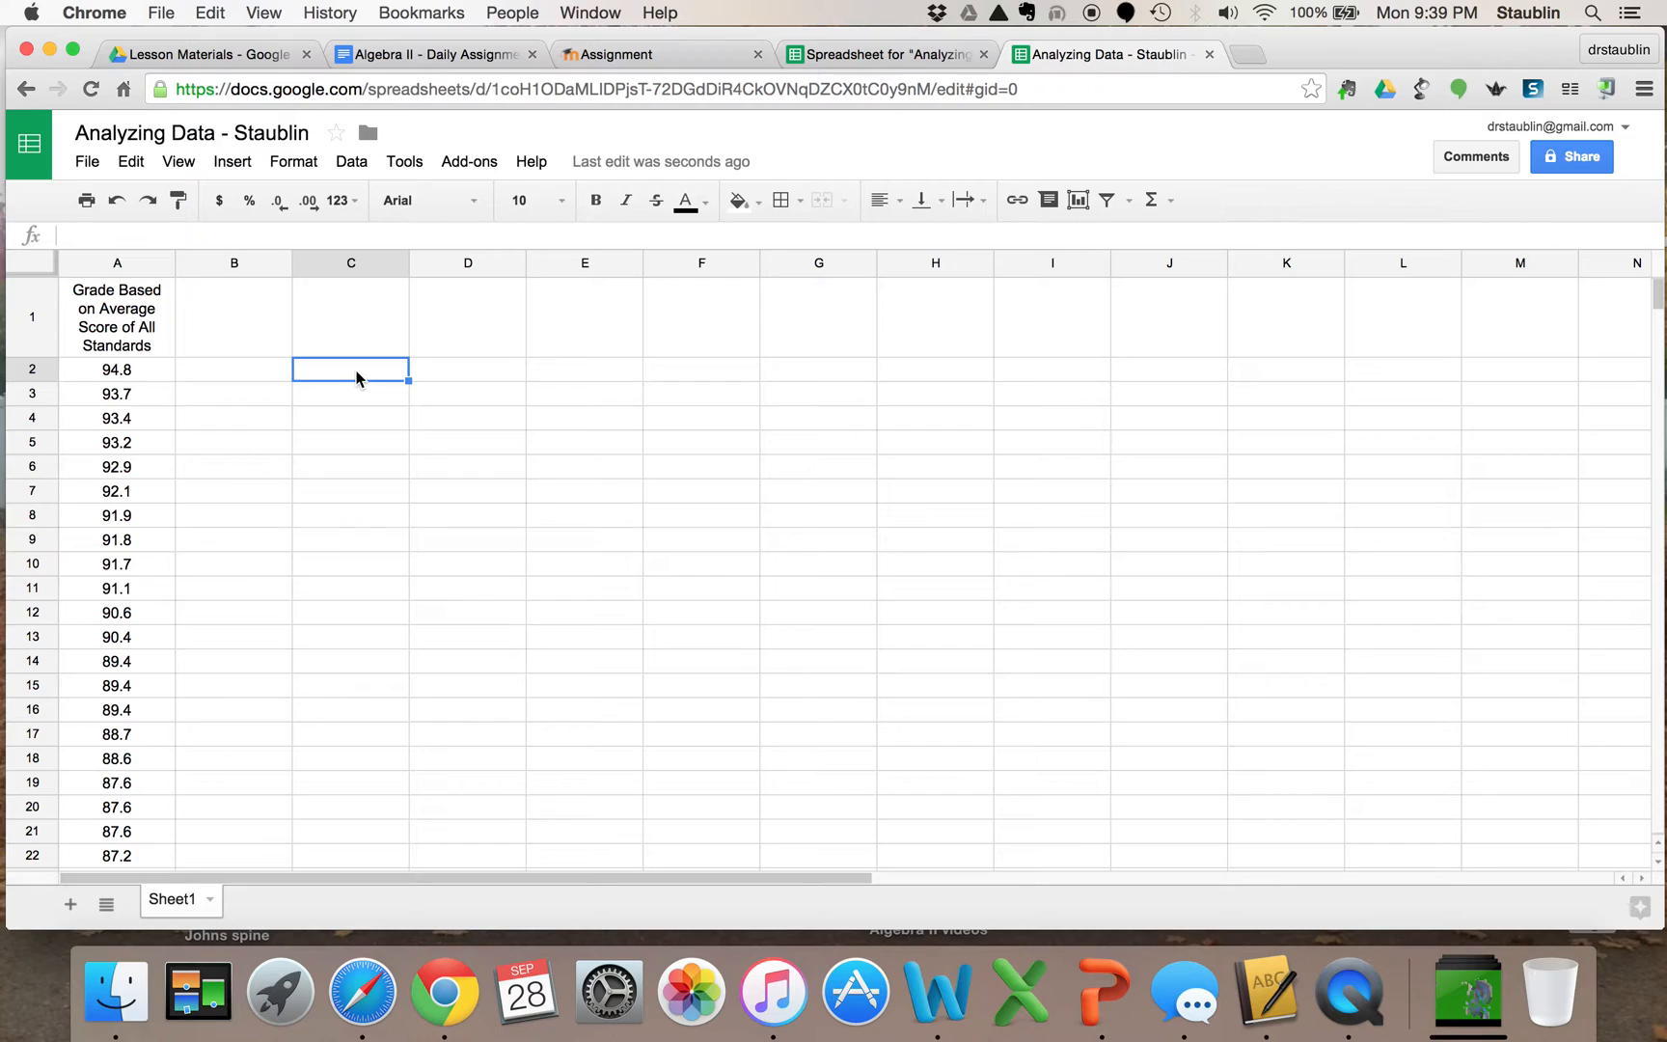
type("Count")
key("Return")
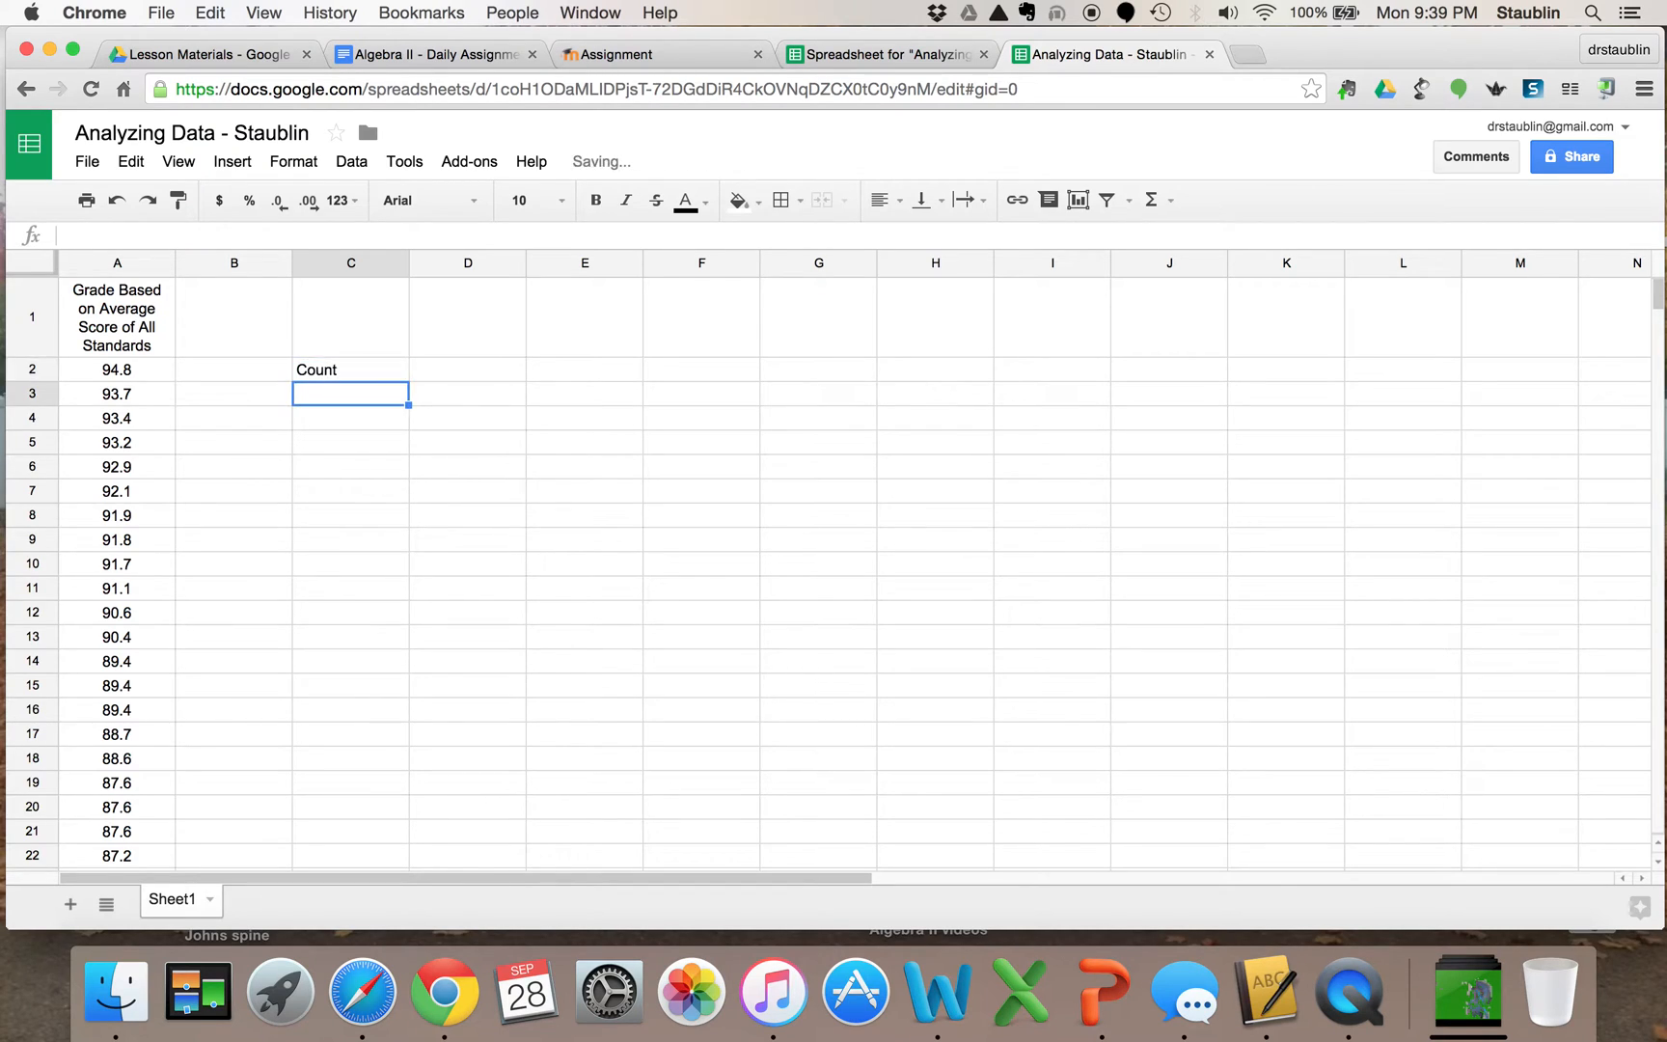
left_click(340, 378)
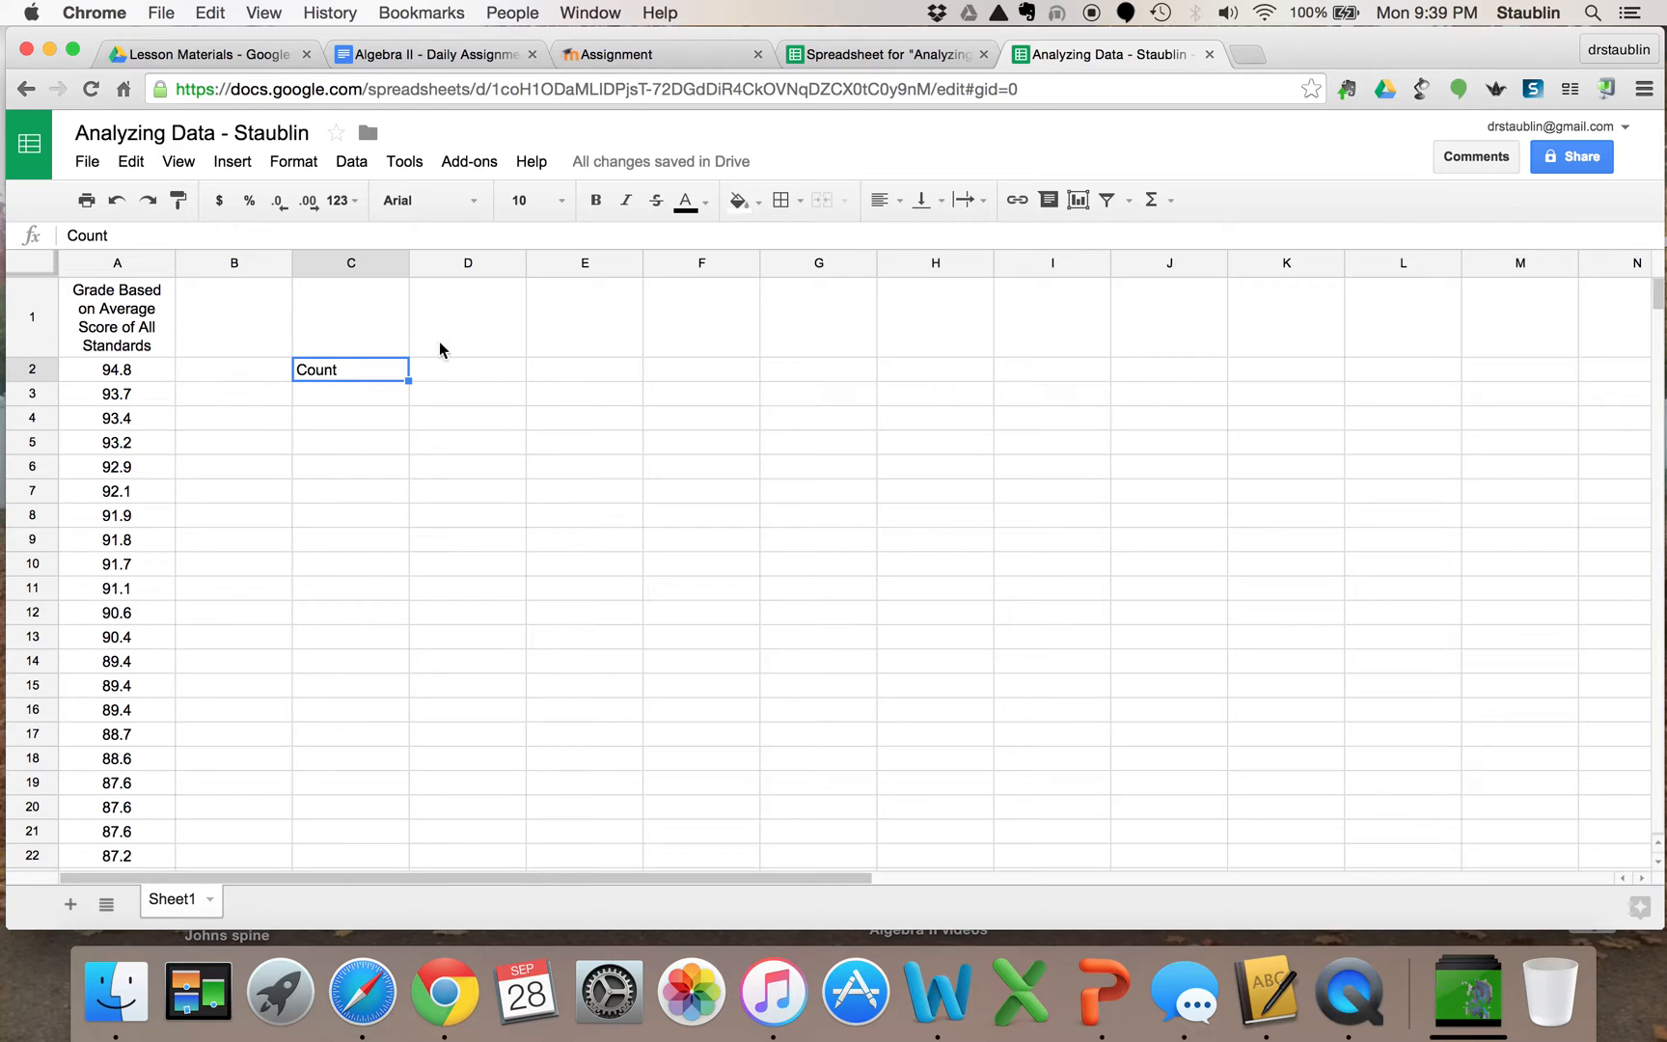
left_click(889, 203)
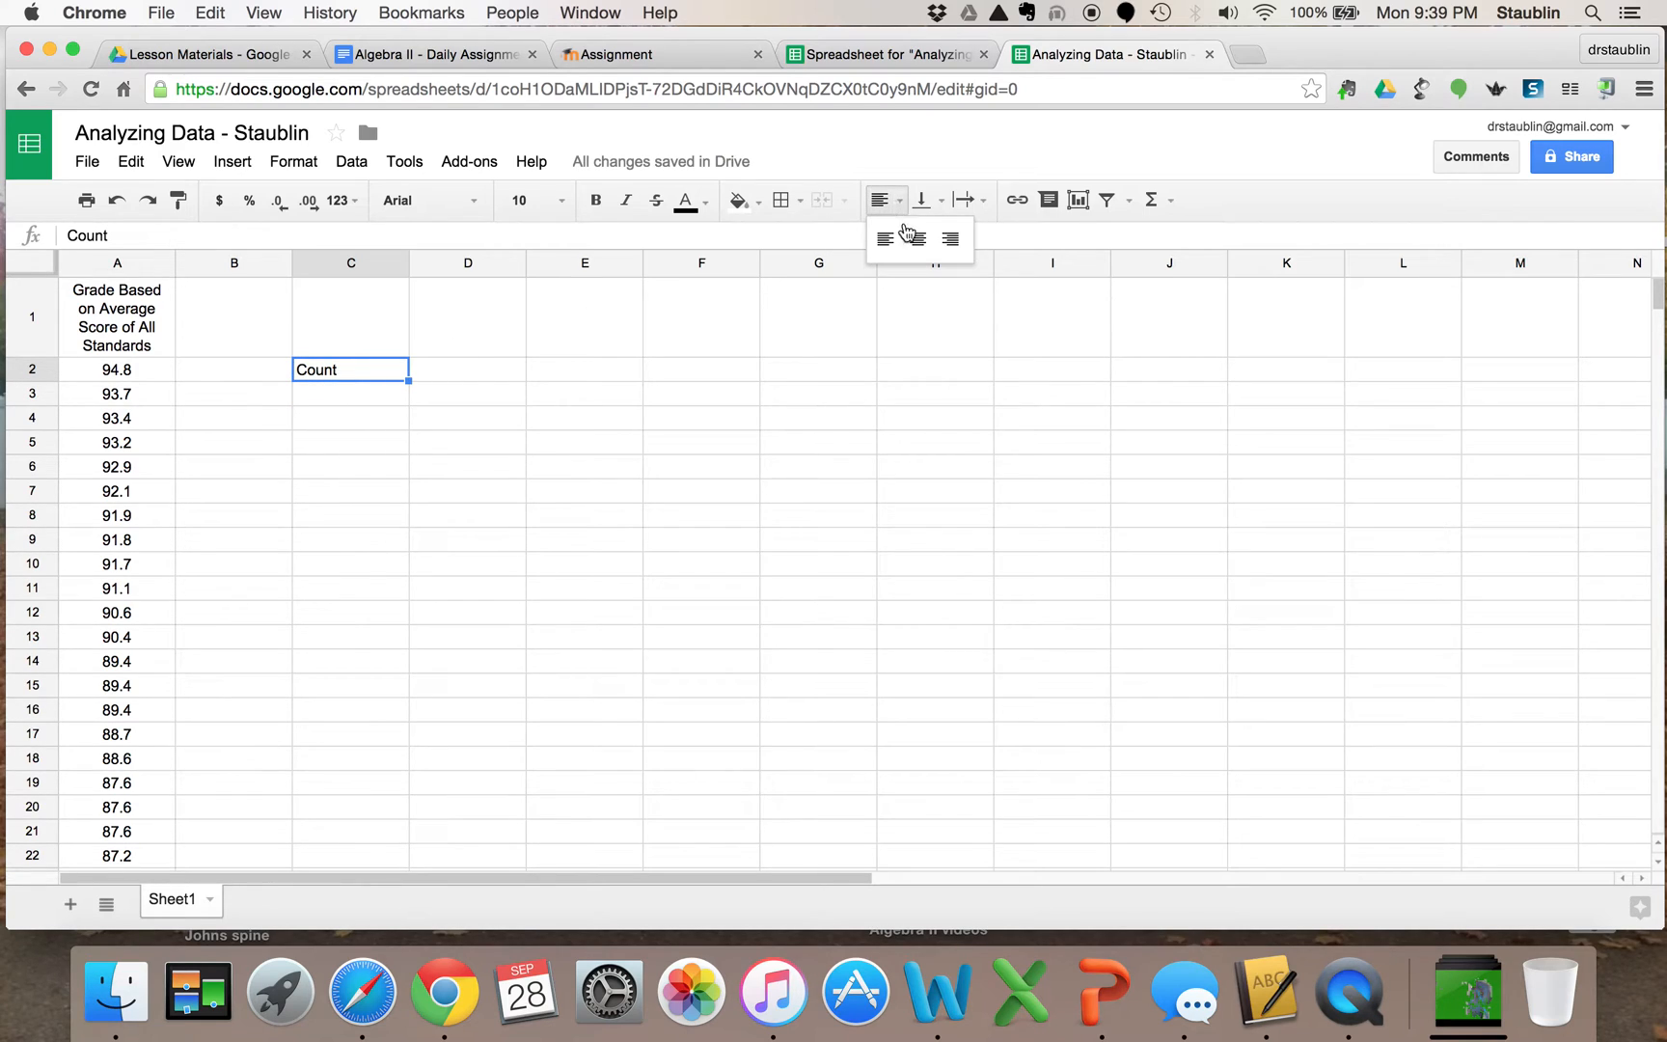
left_click(919, 241)
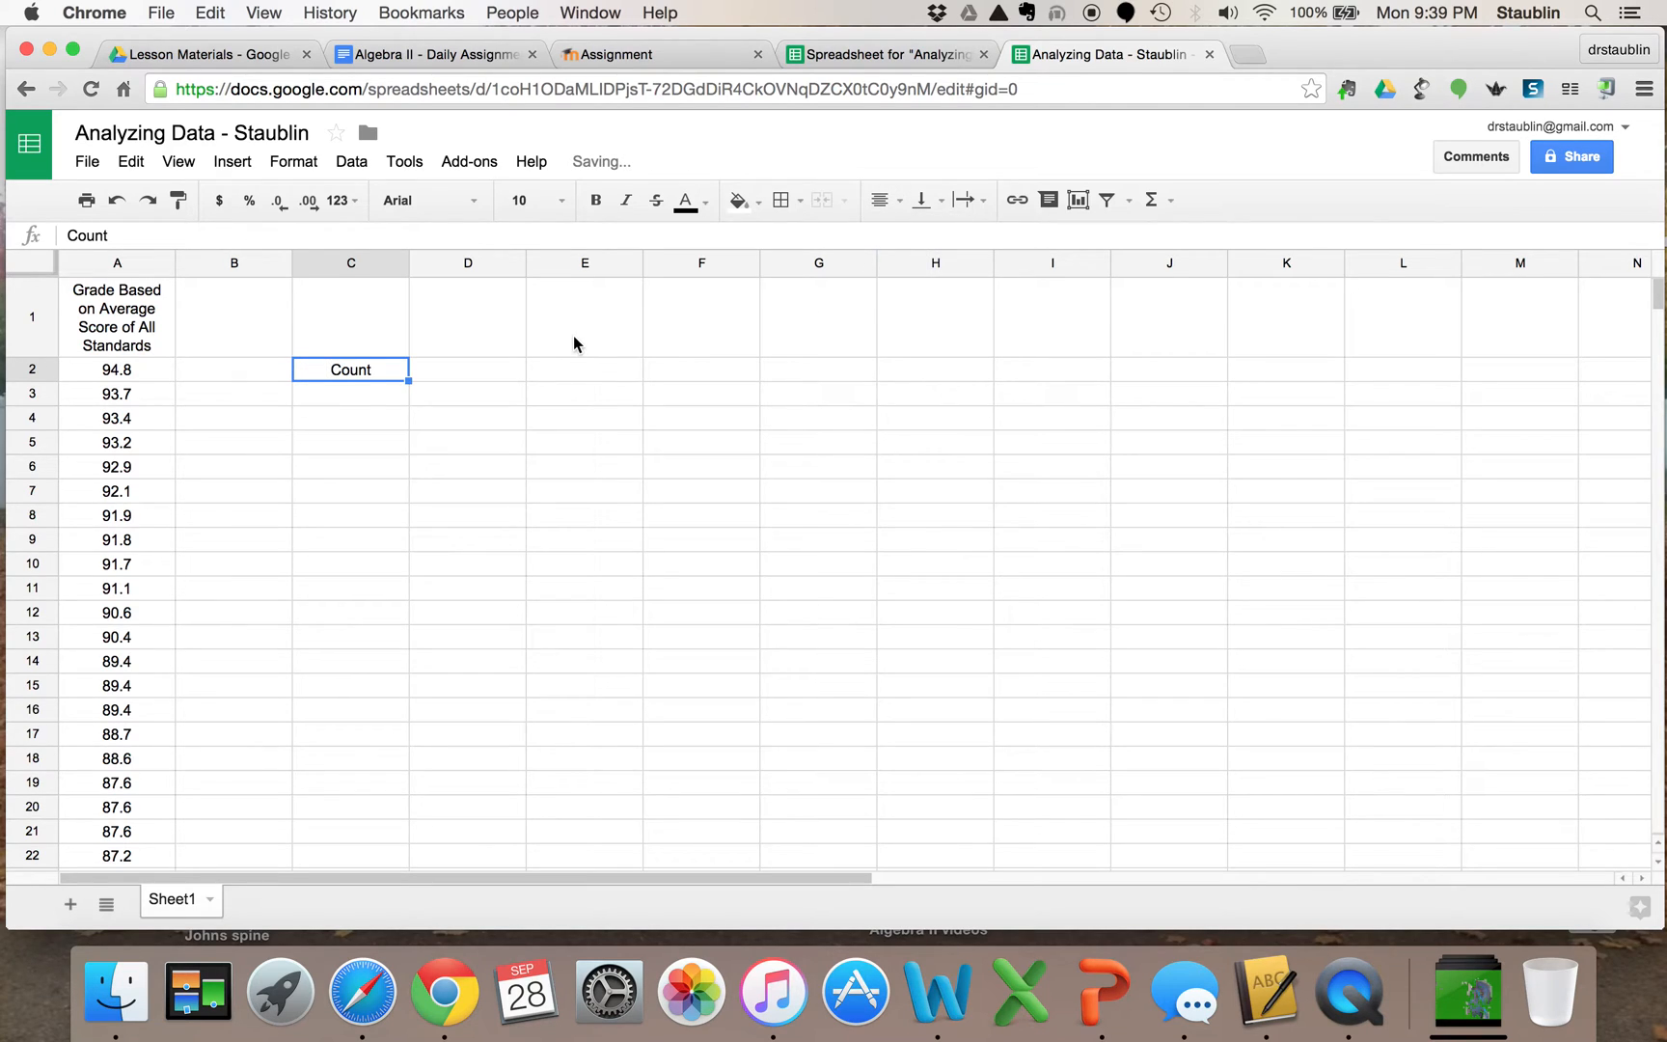
Enter the formula =COUNT(A2:A120) in cell D2 to count all the grades.
left_click(467, 376)
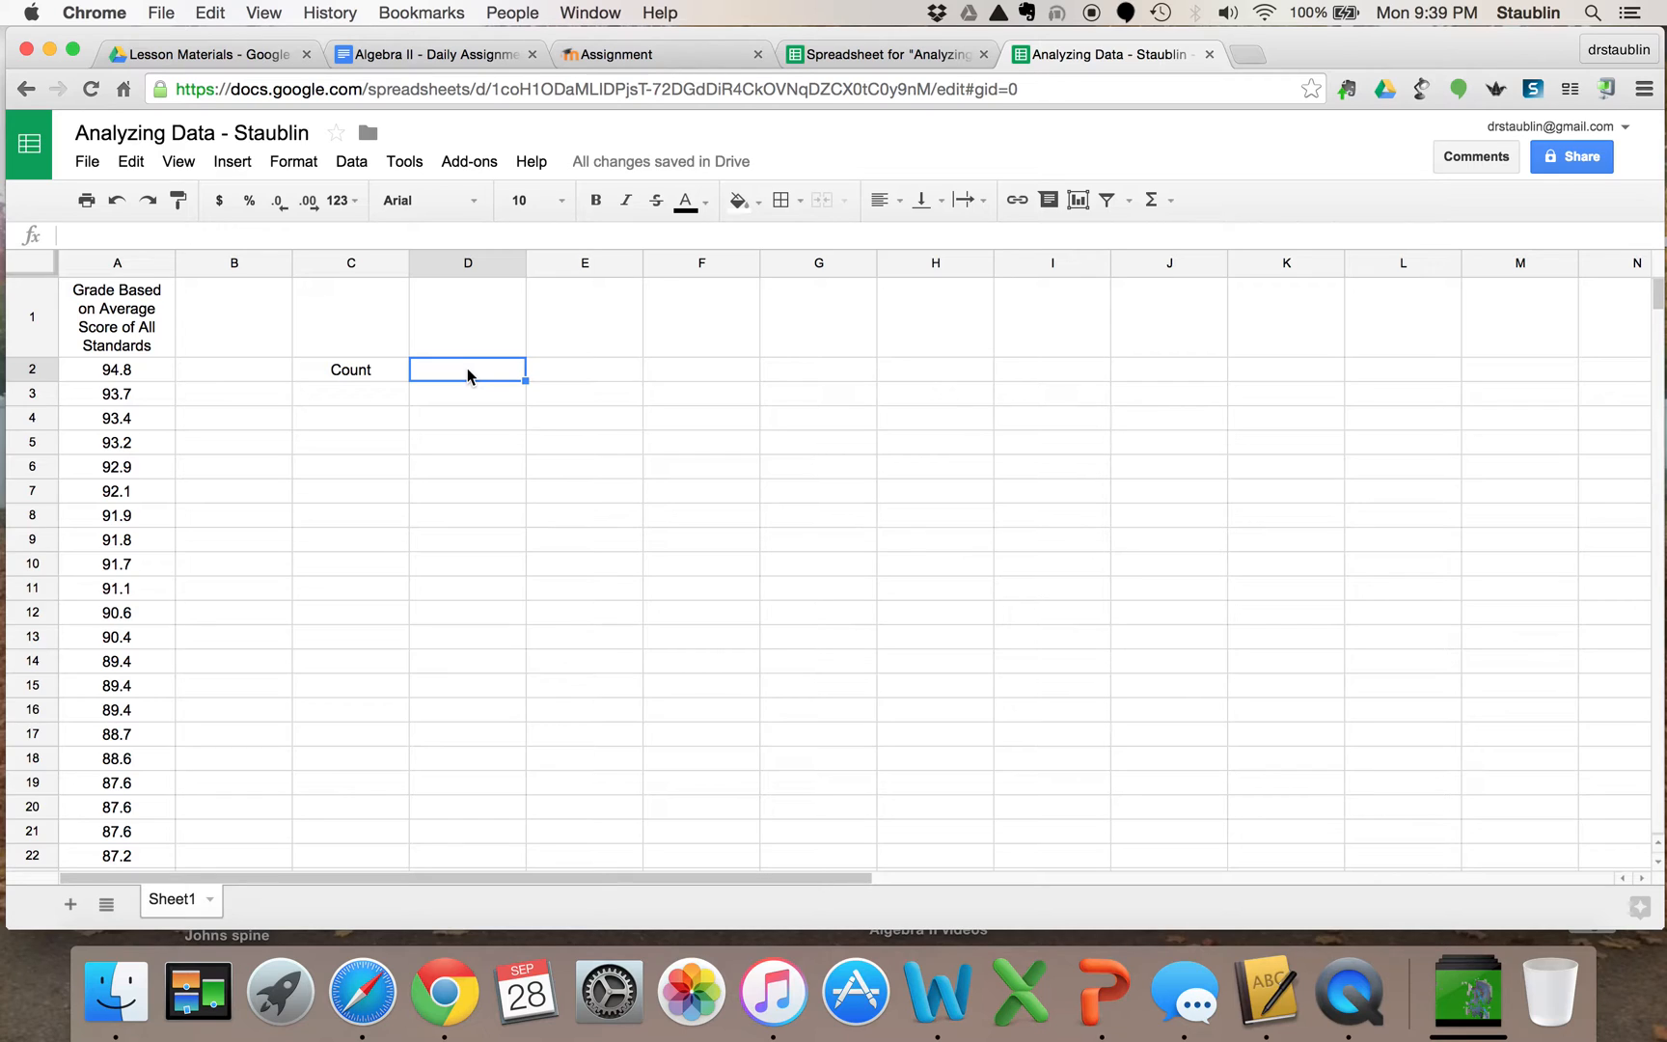
type("=")
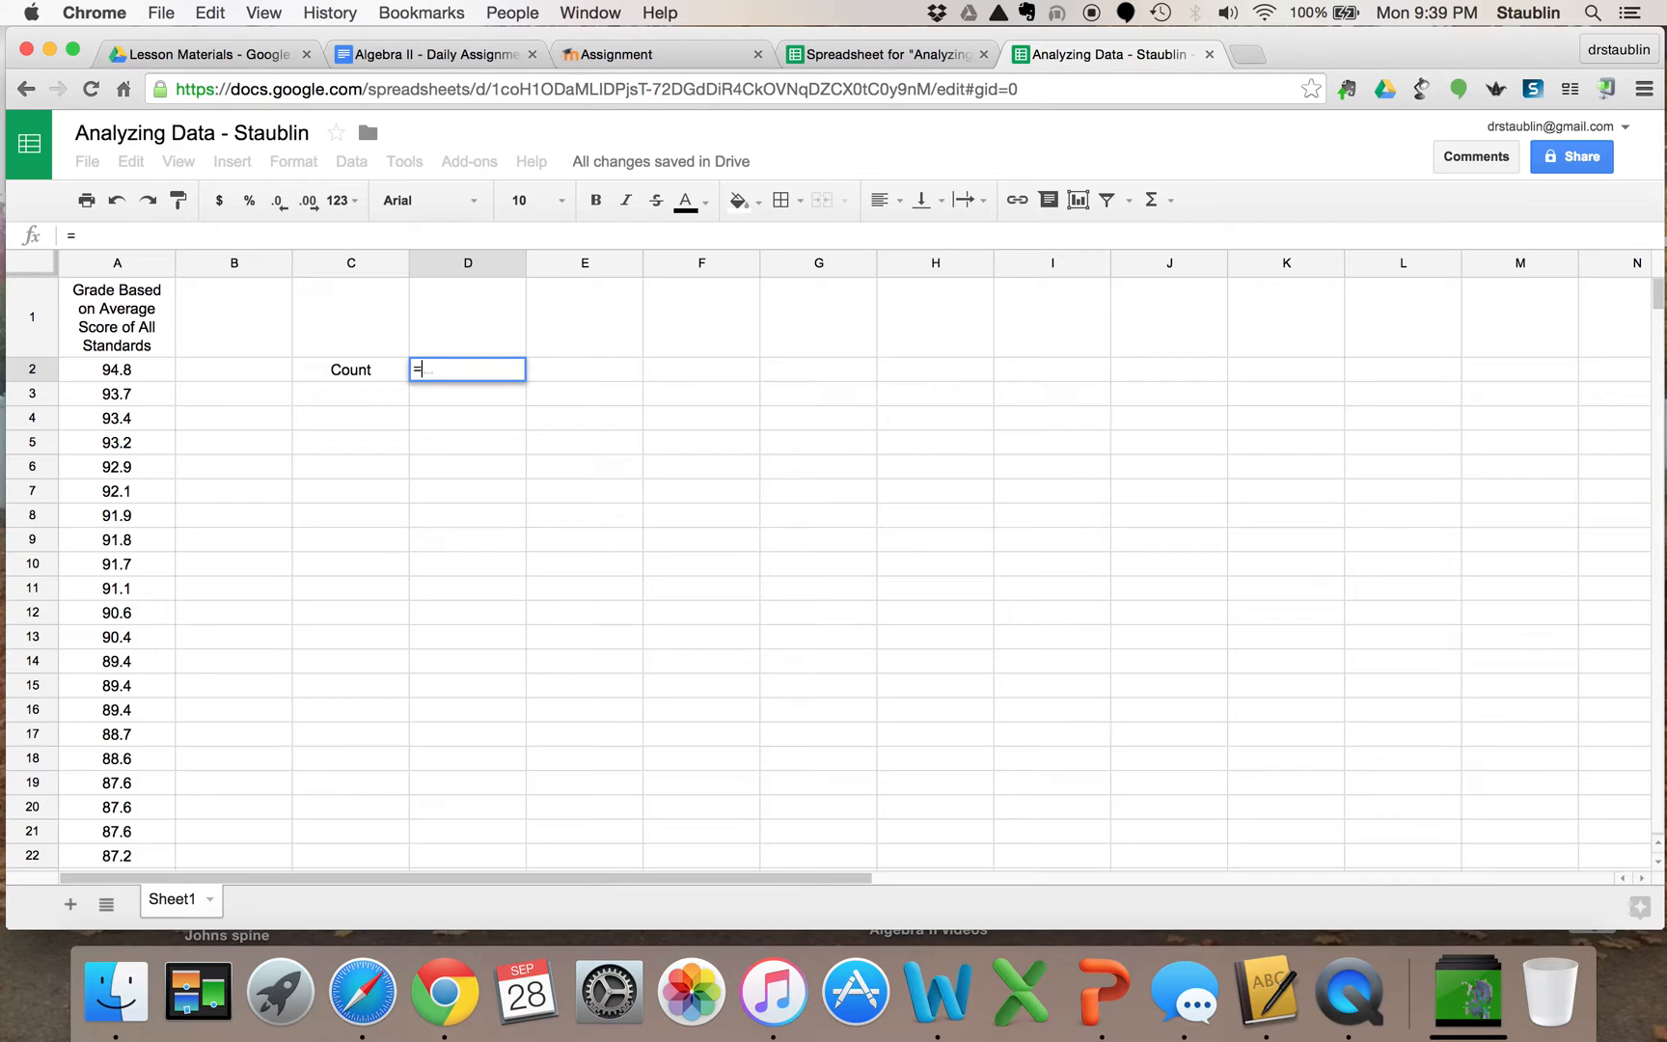
type("count")
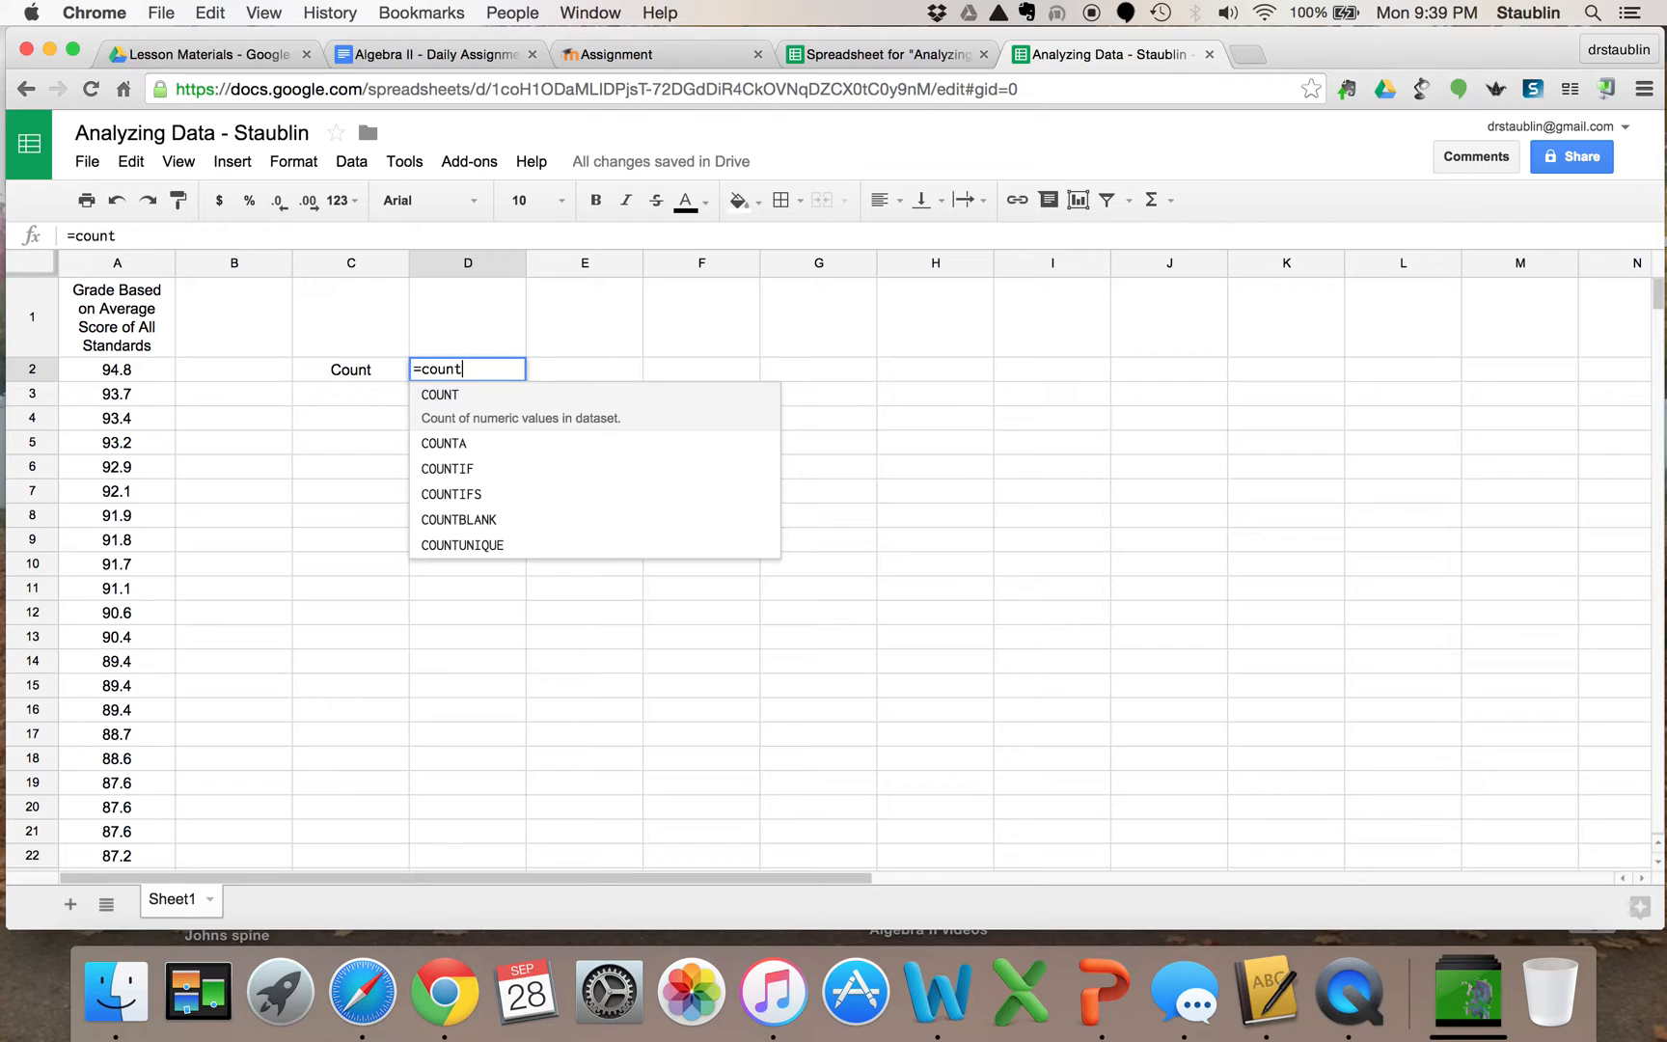
left_click(496, 406)
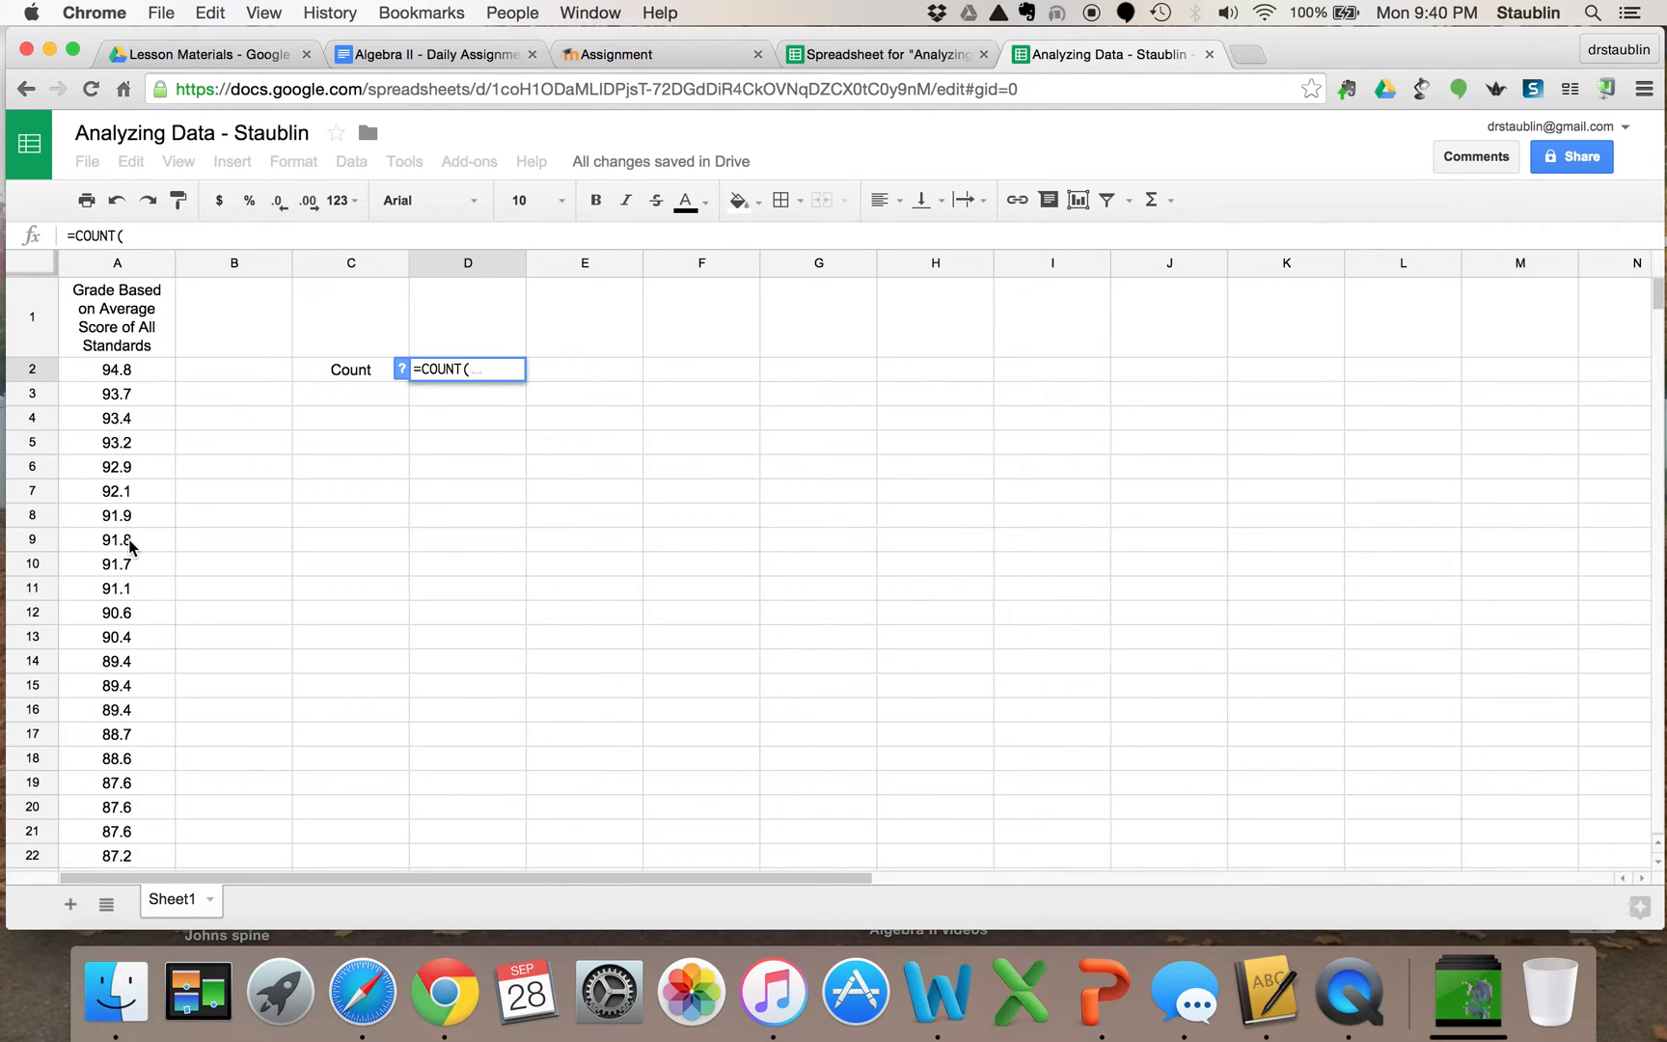
left_click(109, 374)
left_click_drag(109, 374, 128, 440)
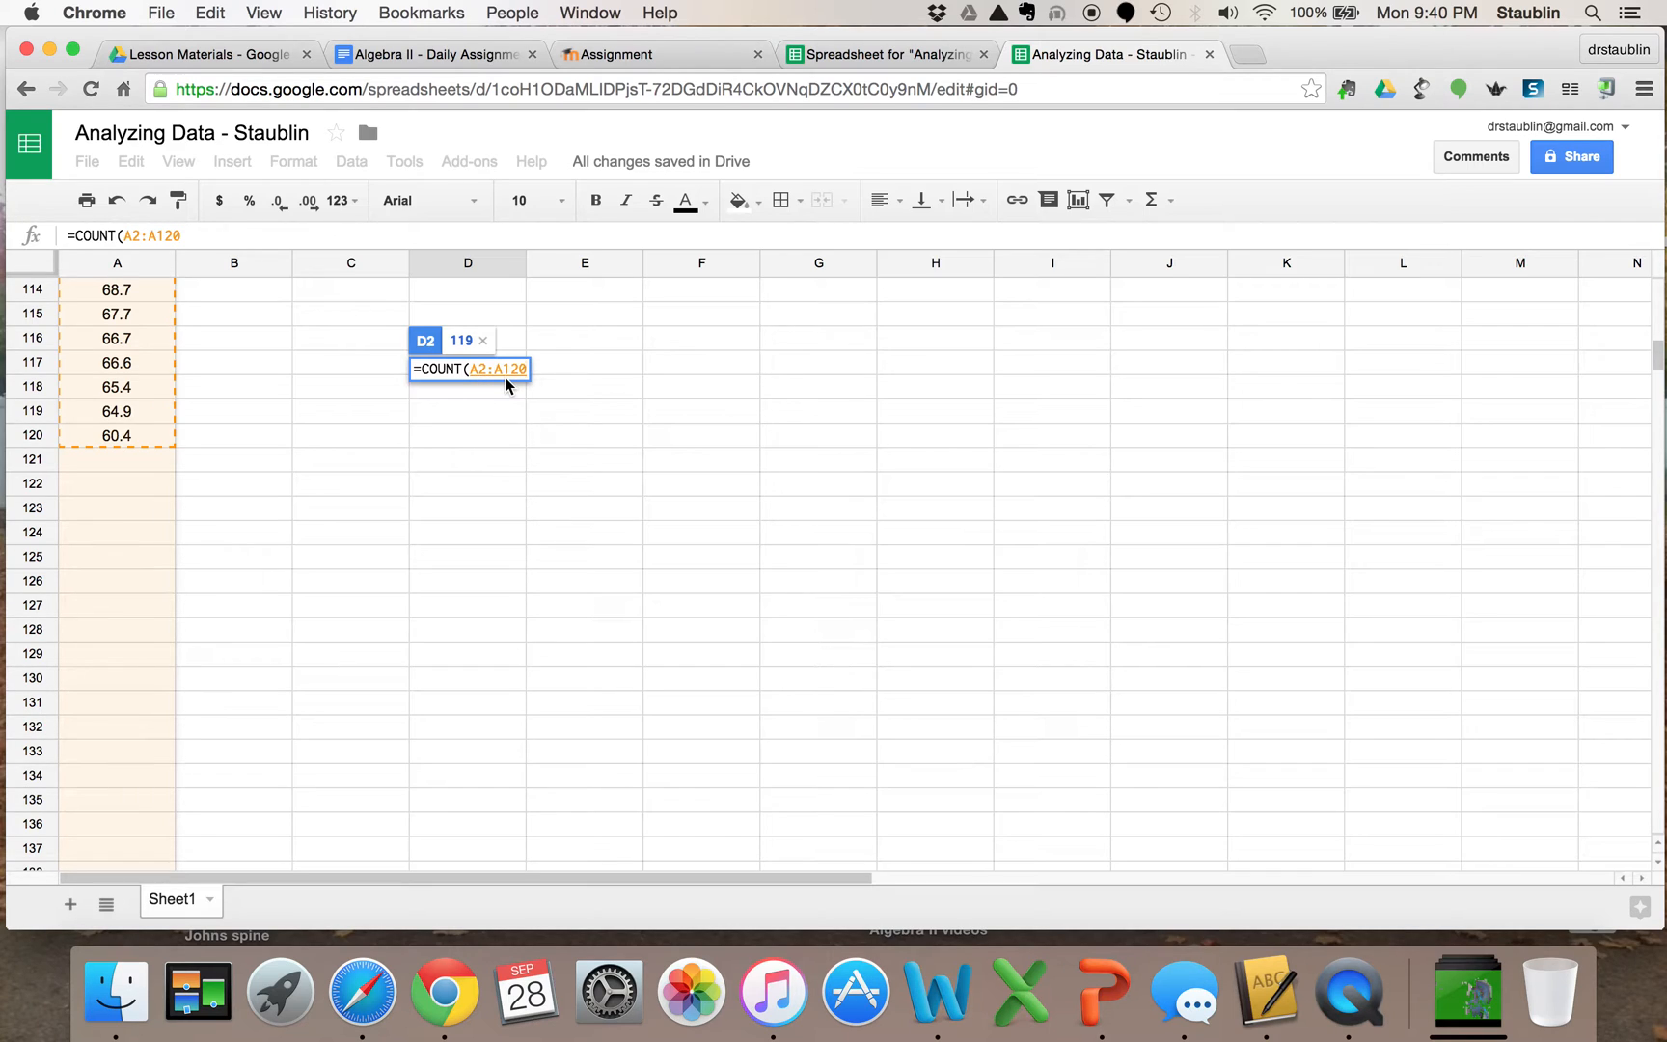
type(")")
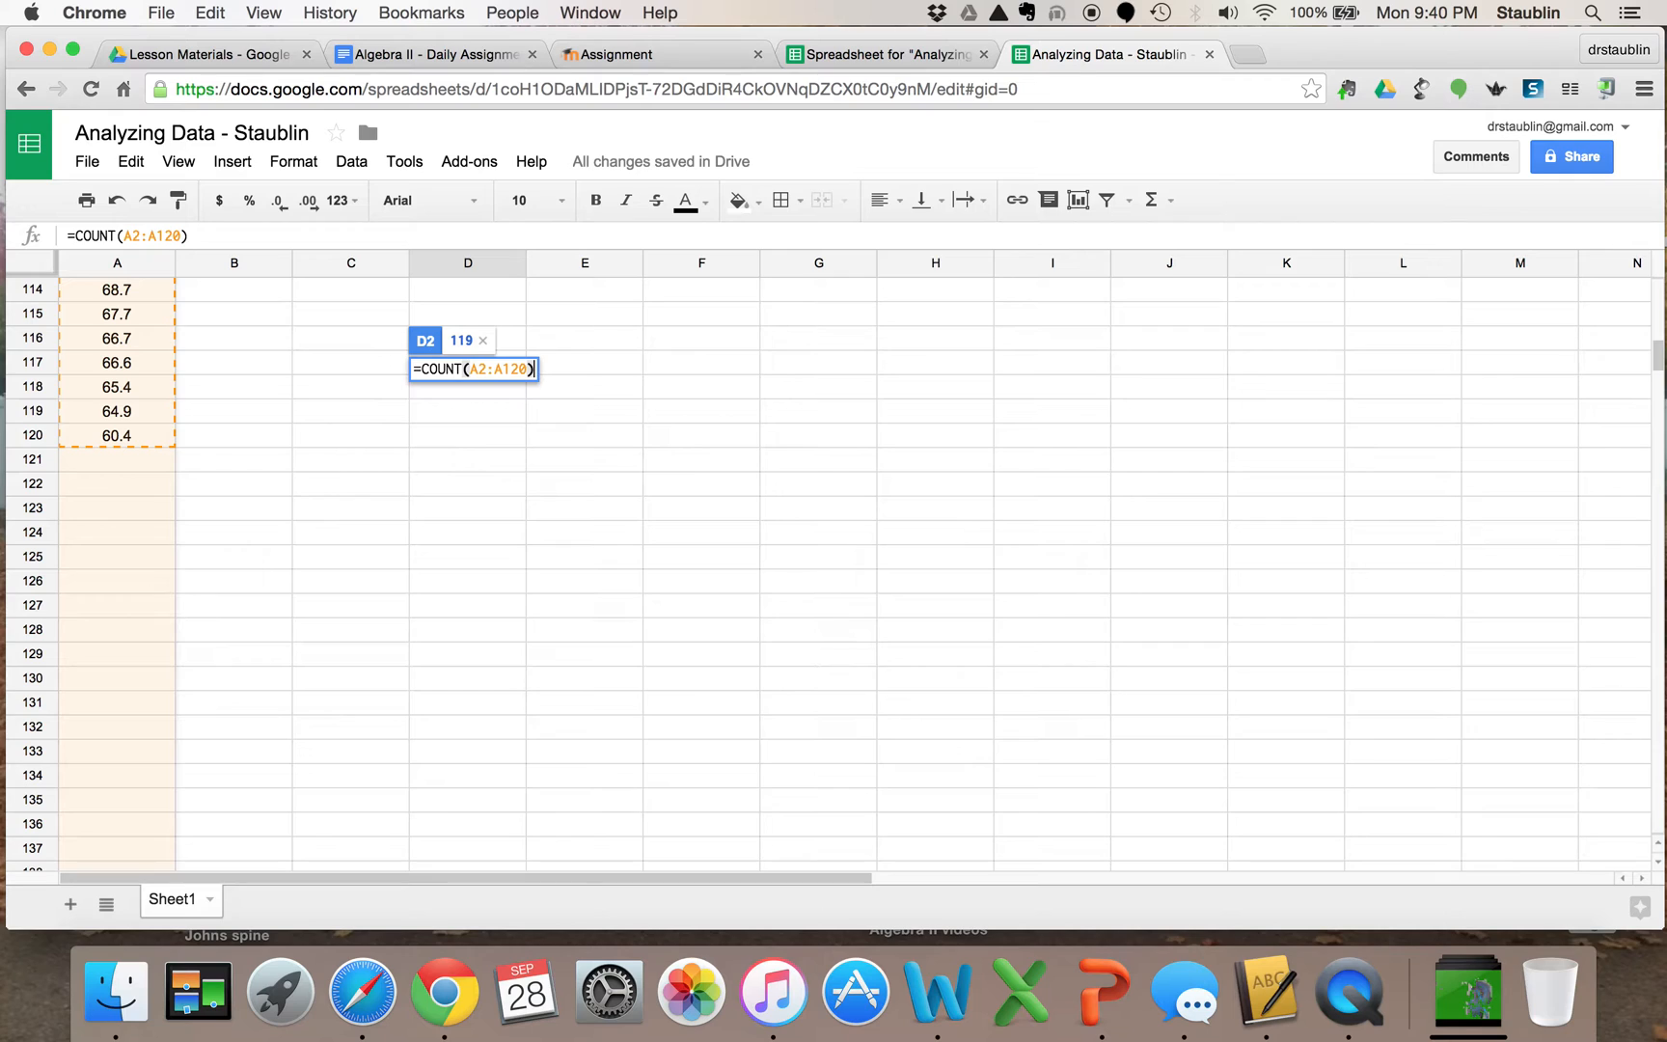
key("Return")
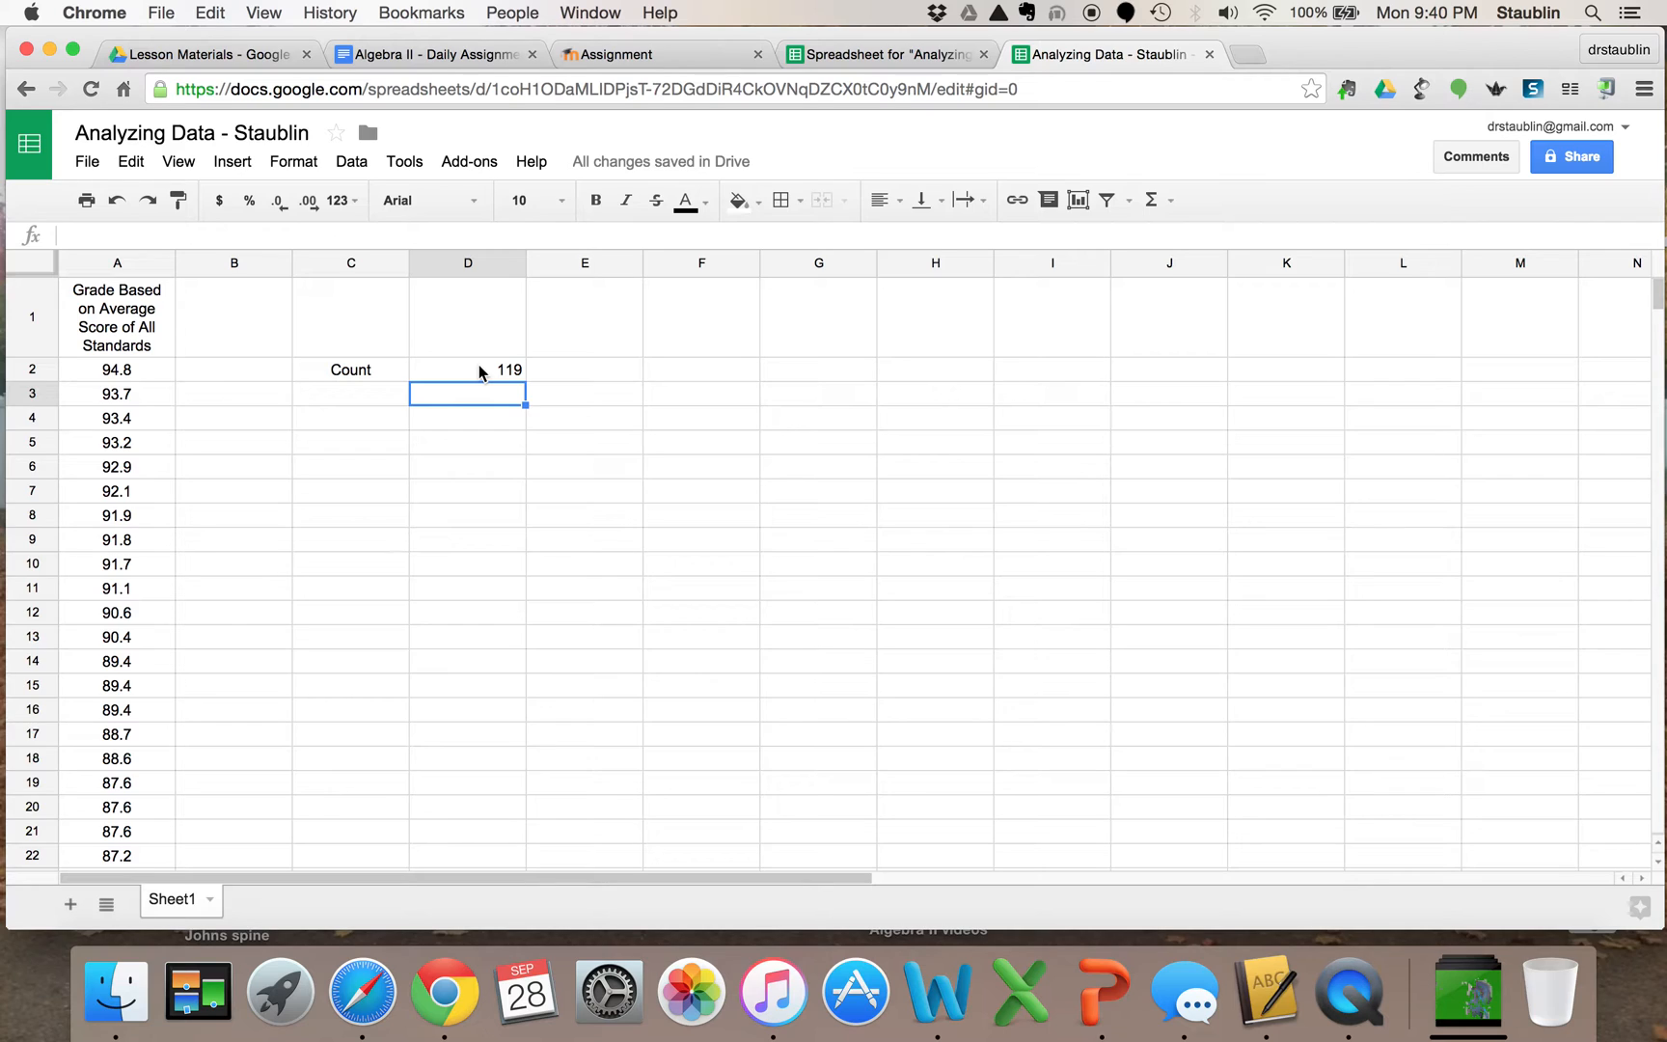
Centre the count result in cell D2 horizontally.
left_click(480, 372)
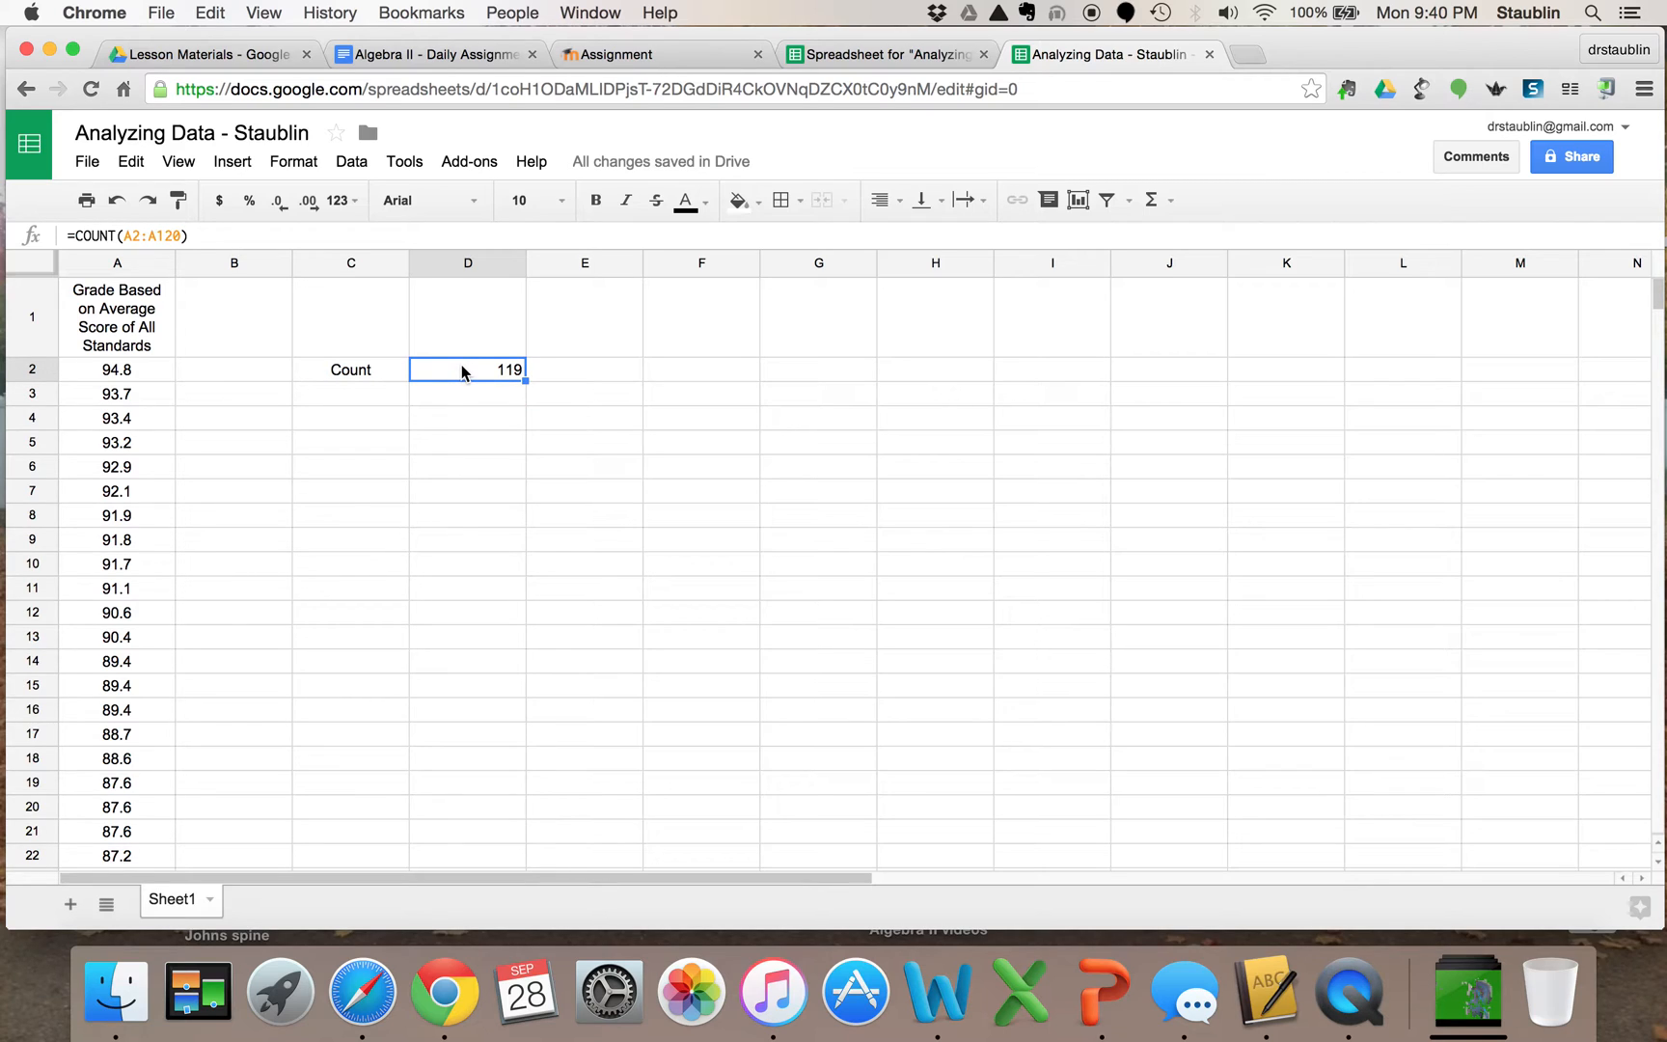
left_click(885, 200)
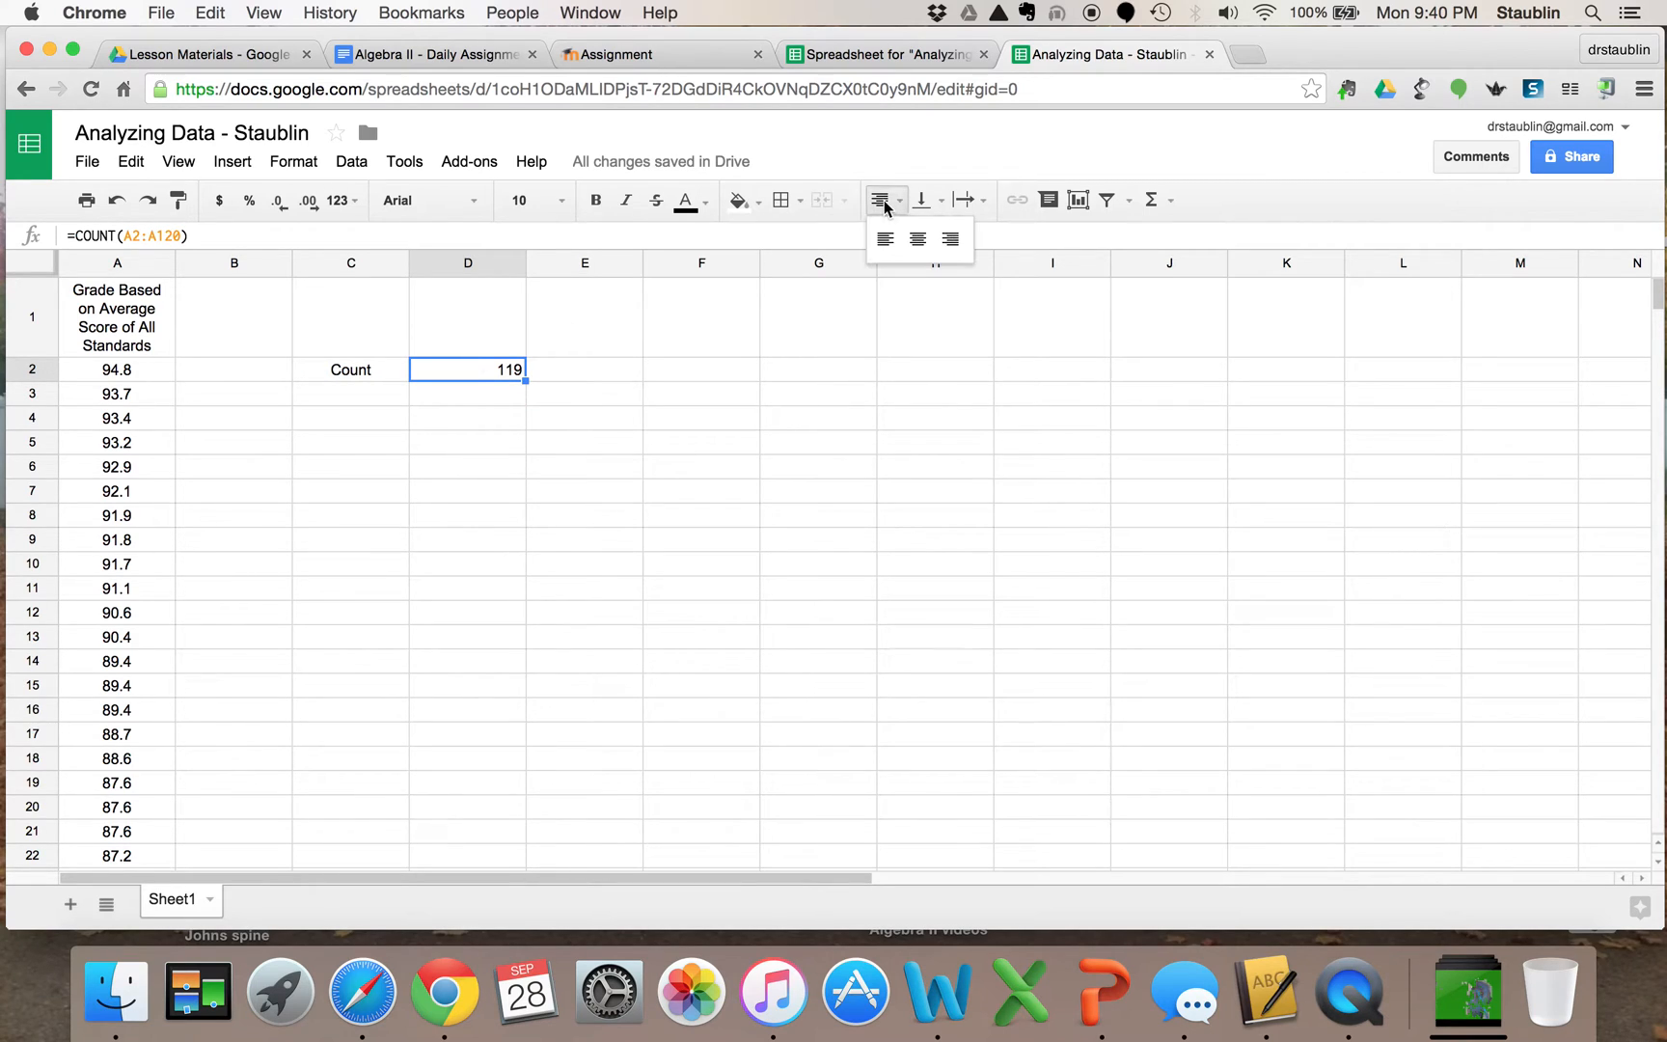
left_click(919, 241)
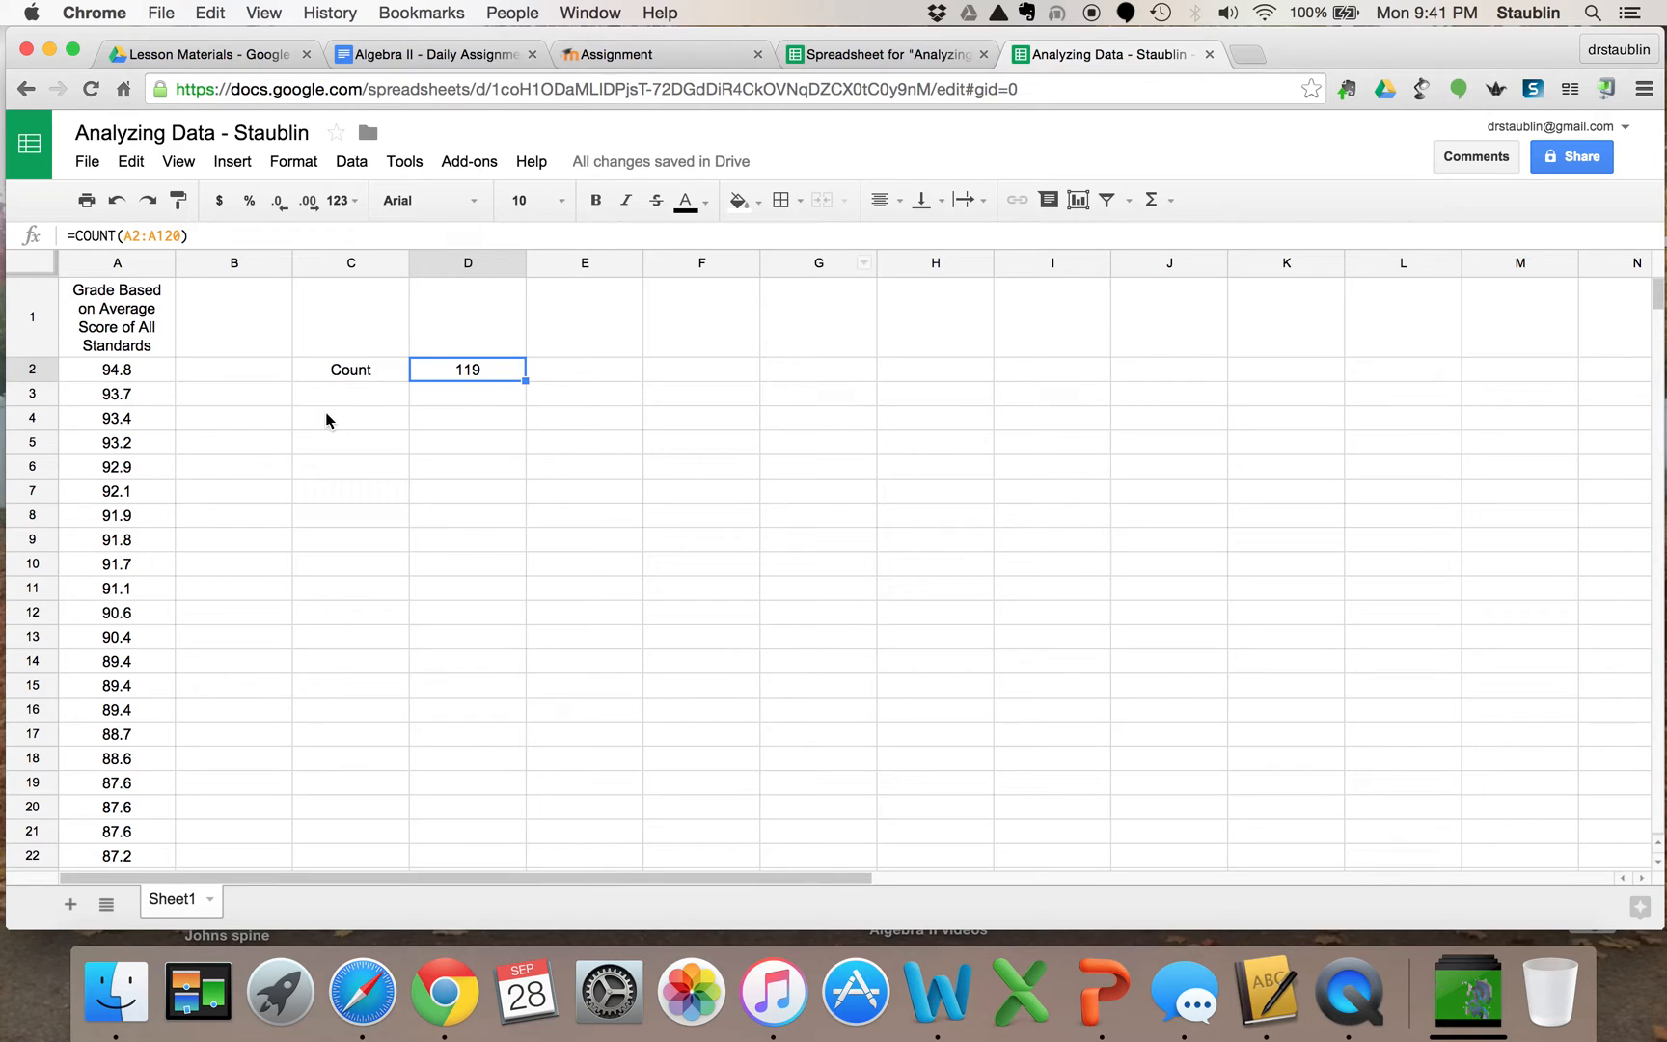
Enter the label "CountIF" in cell C3 and centre it horizontally.
left_click(348, 394)
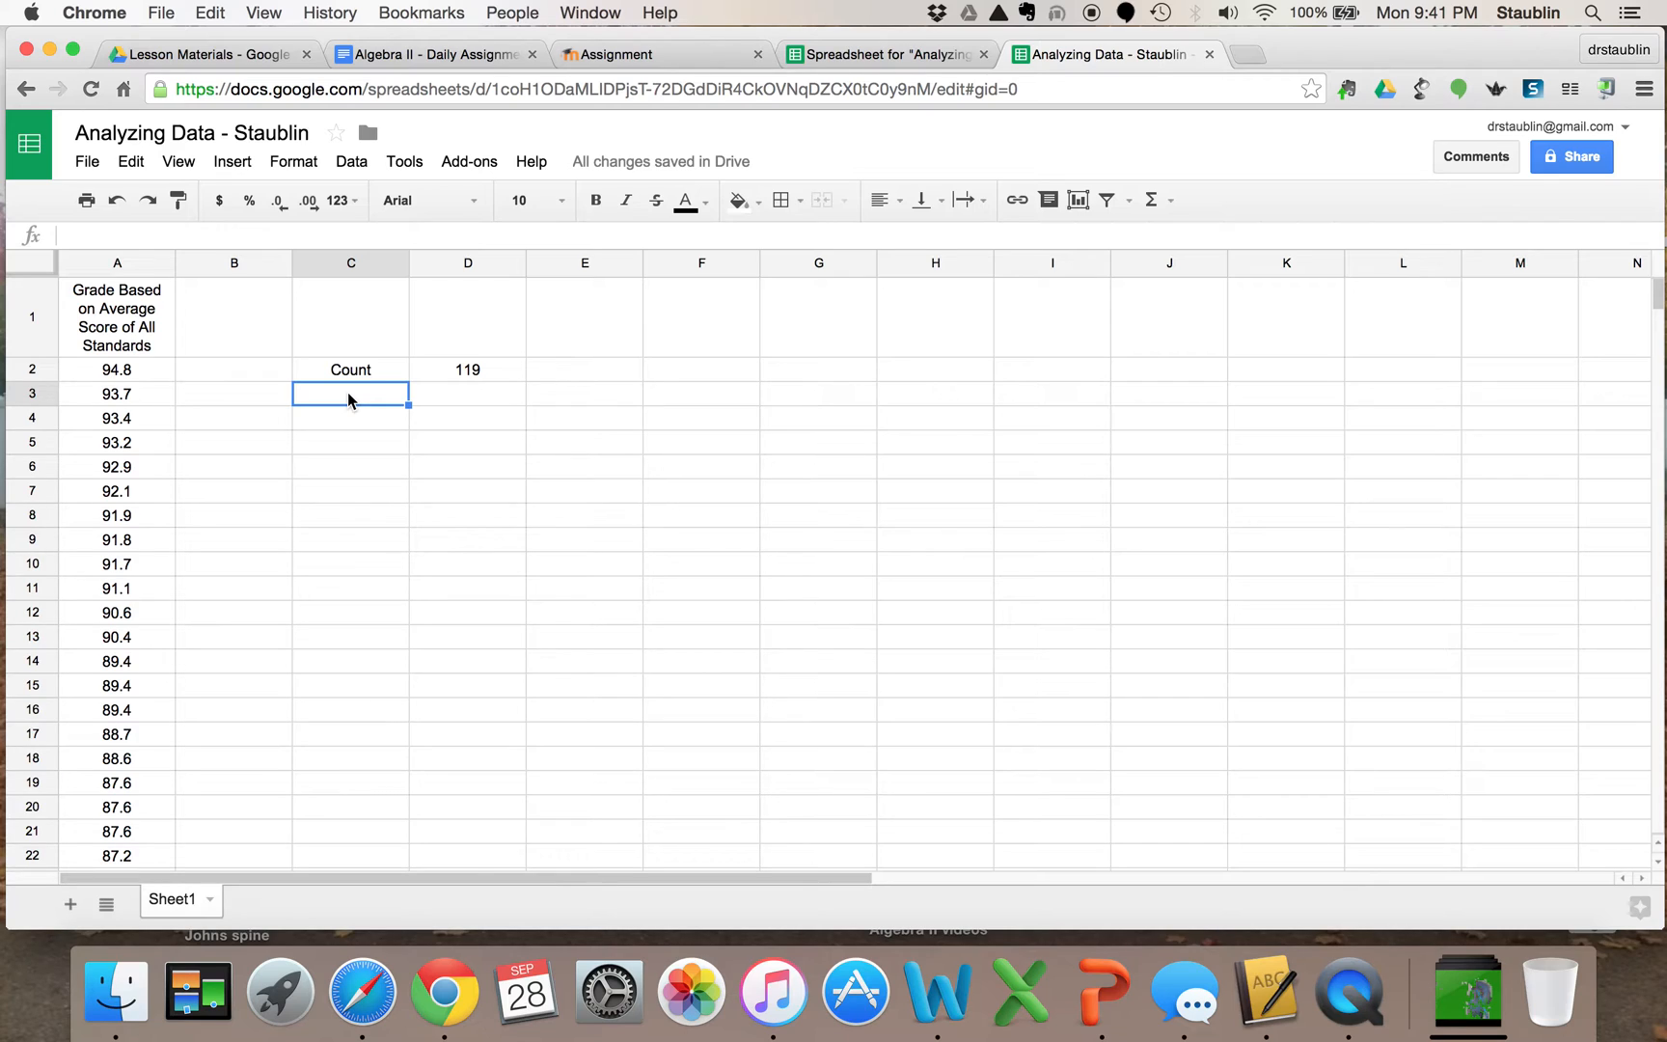
type("CountIF")
key("Return")
left_click(365, 396)
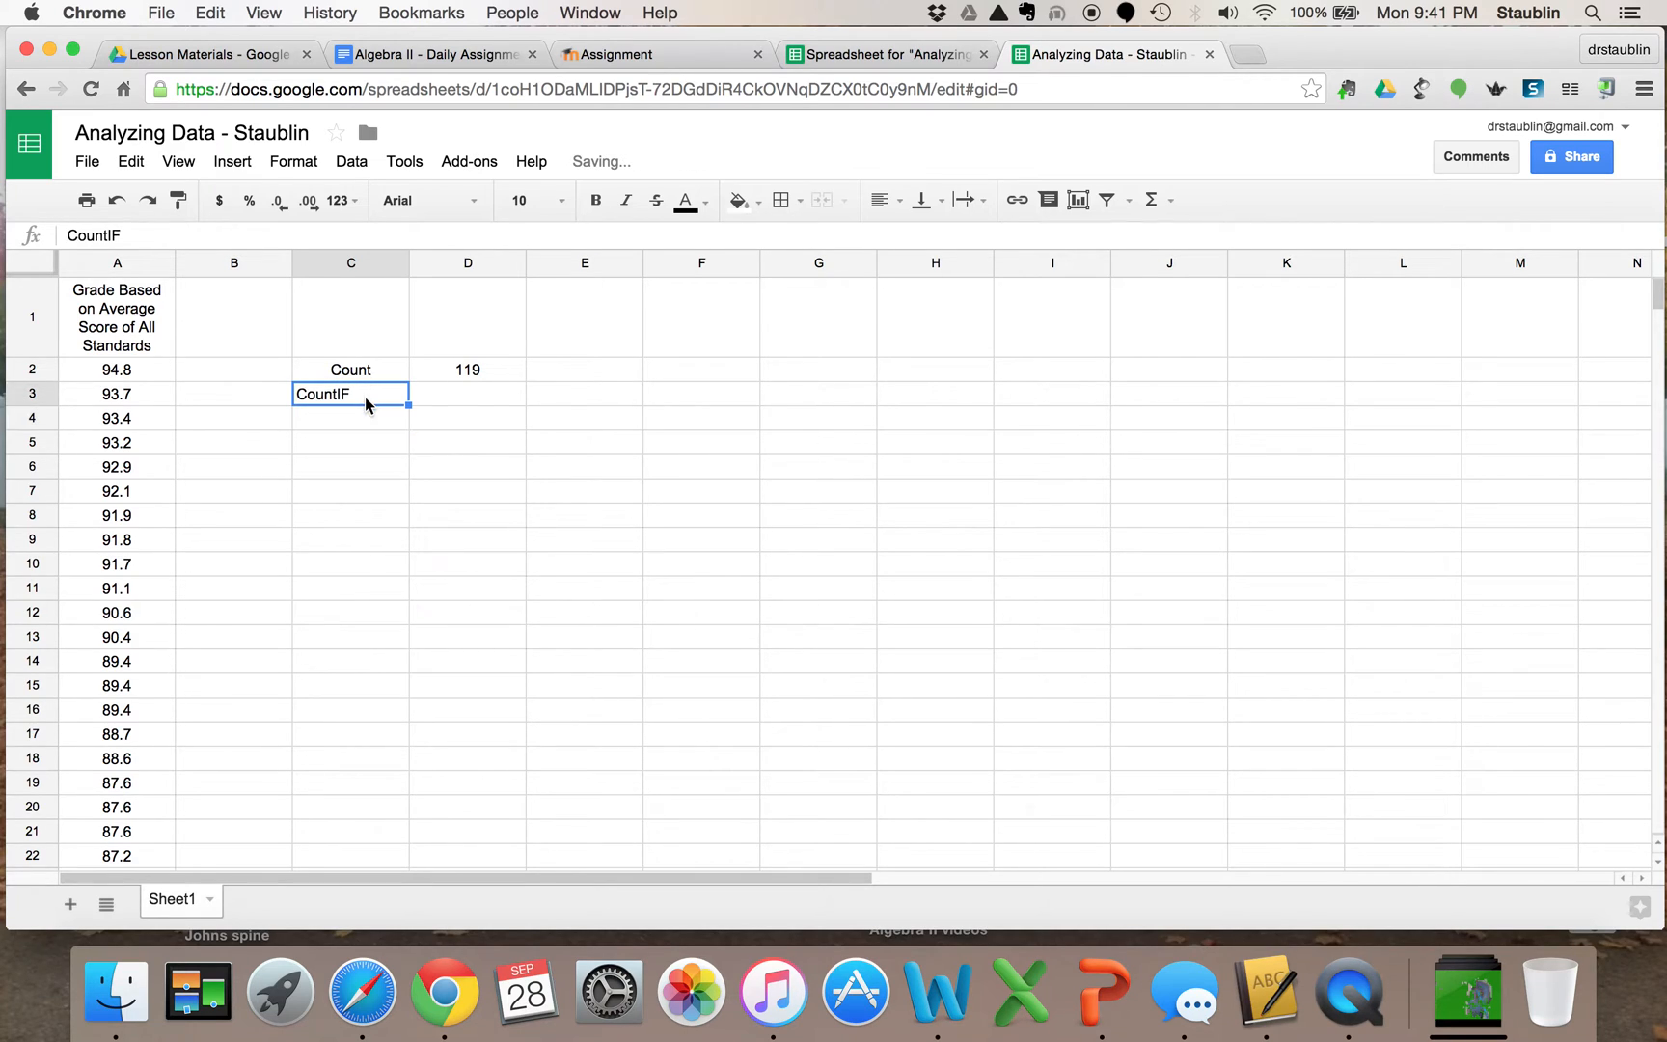
left_click(892, 203)
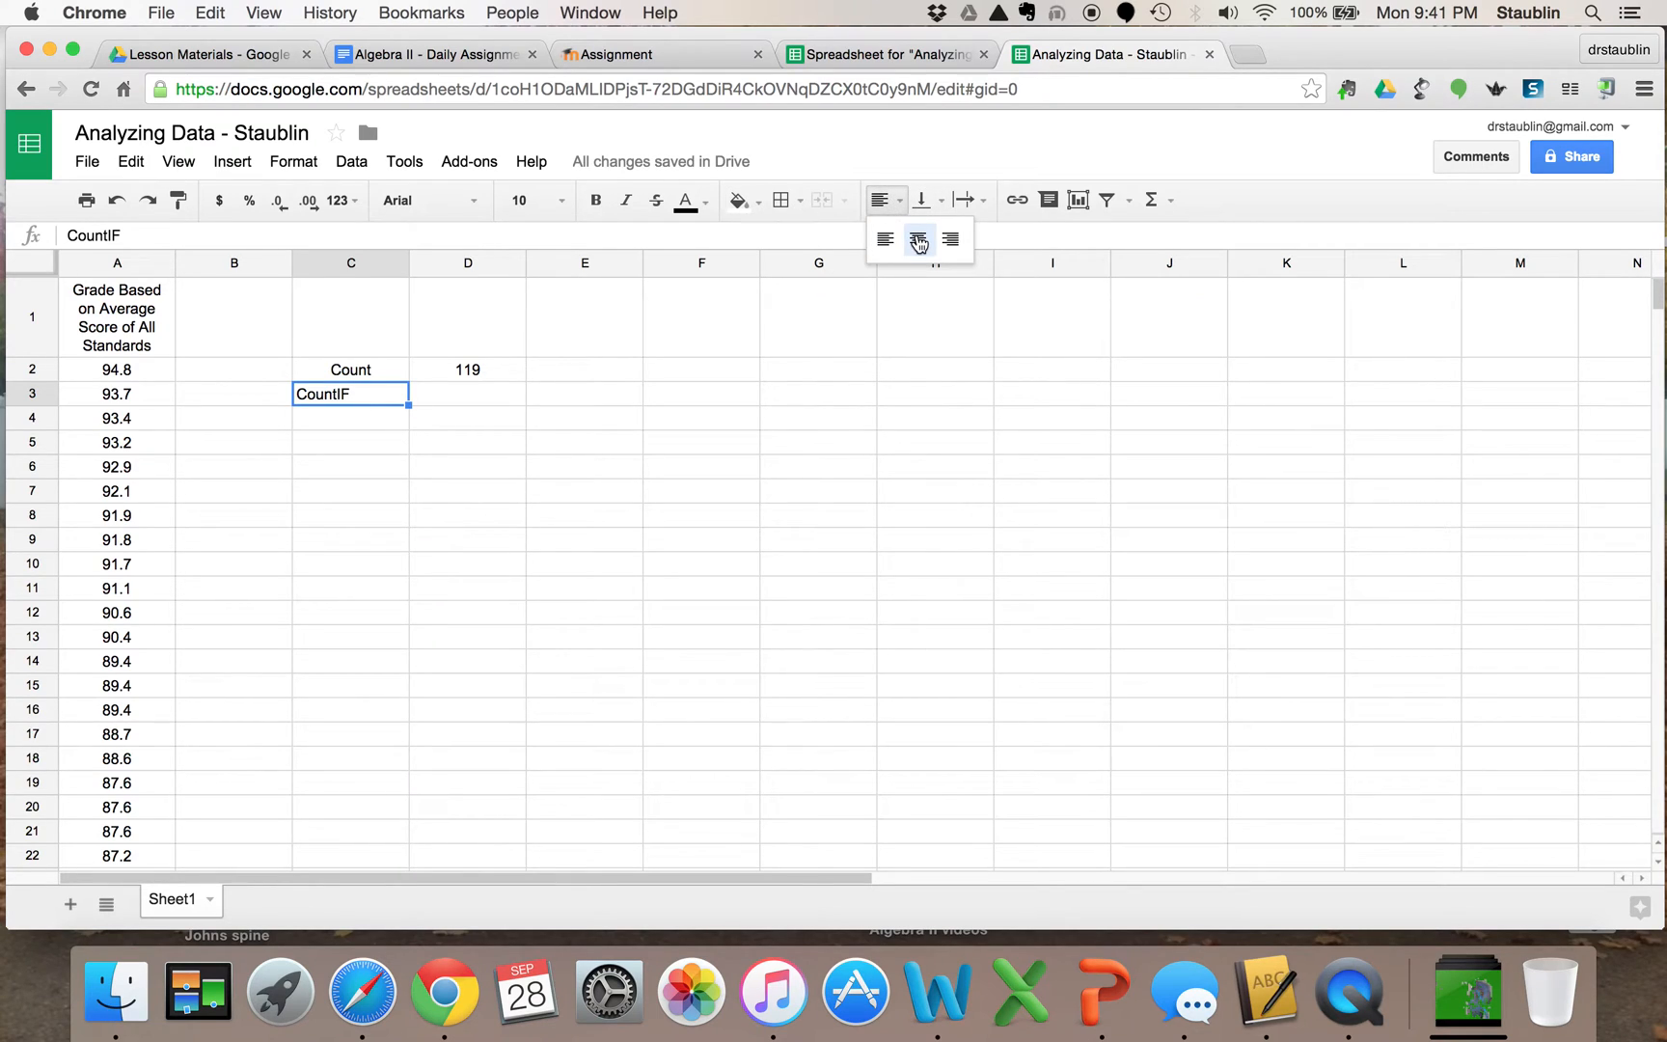
left_click(916, 235)
Enter the formula =COUNTIF(A2:A120,">=80") in cell D3 to count the grades of at least 80.
left_click(469, 387)
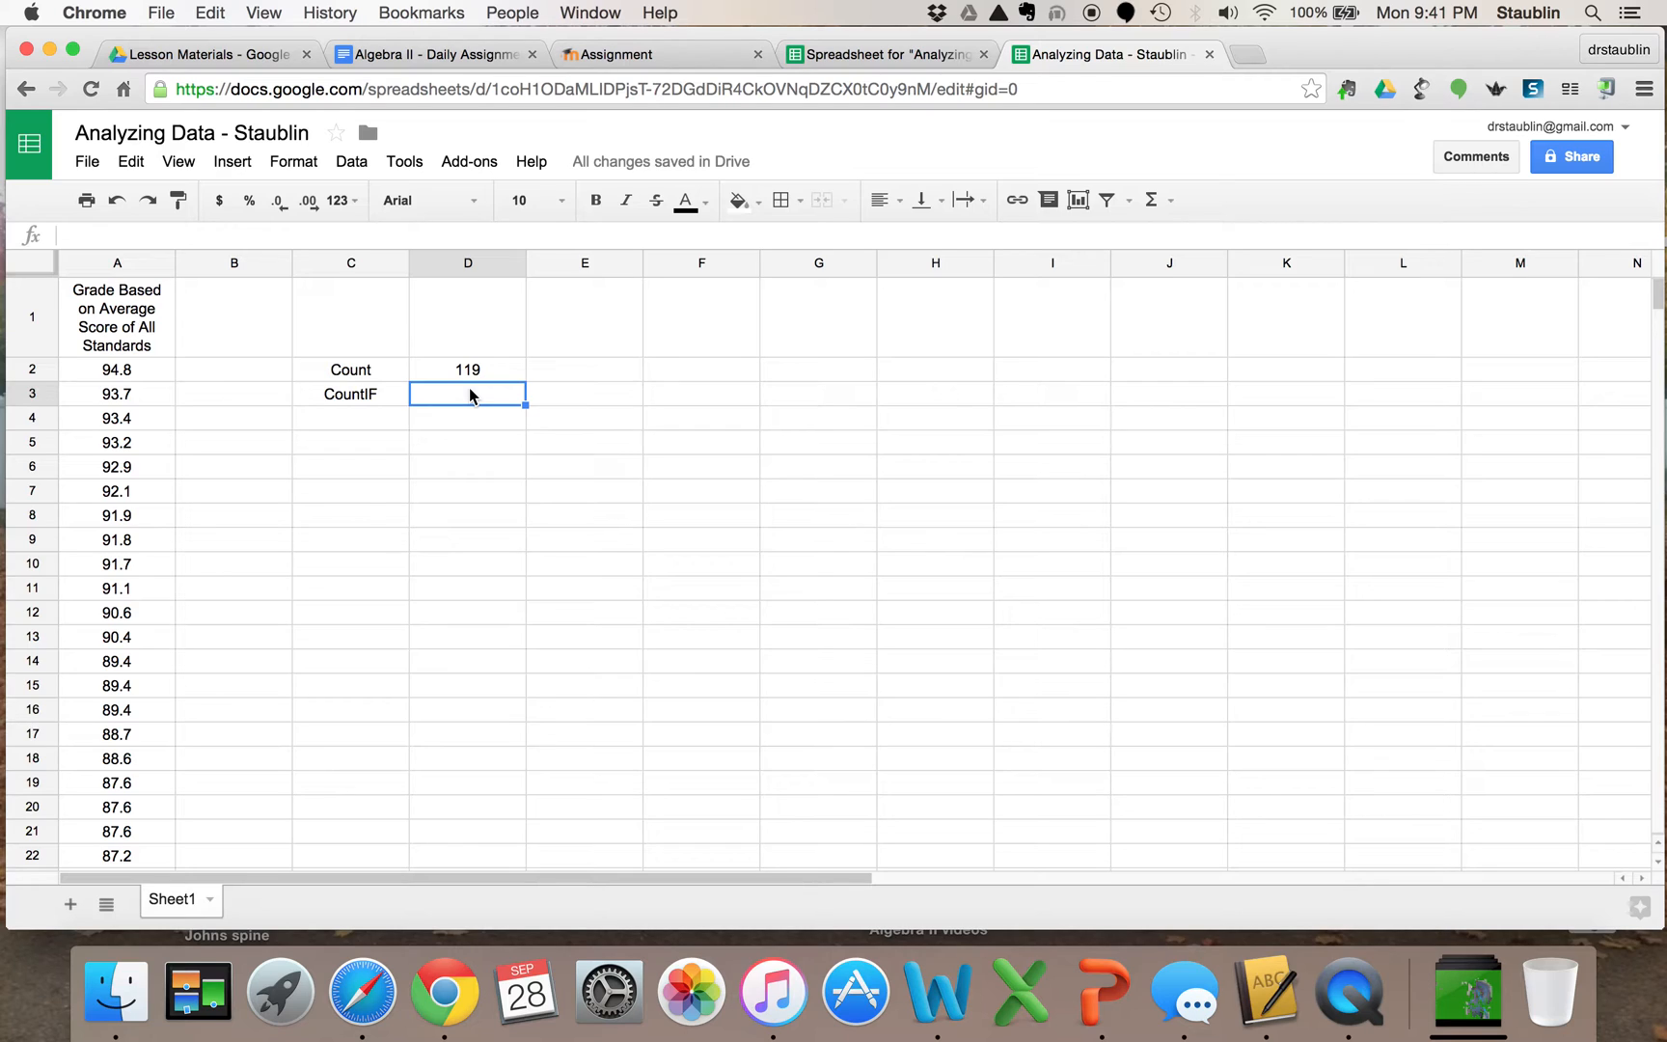
type("=")
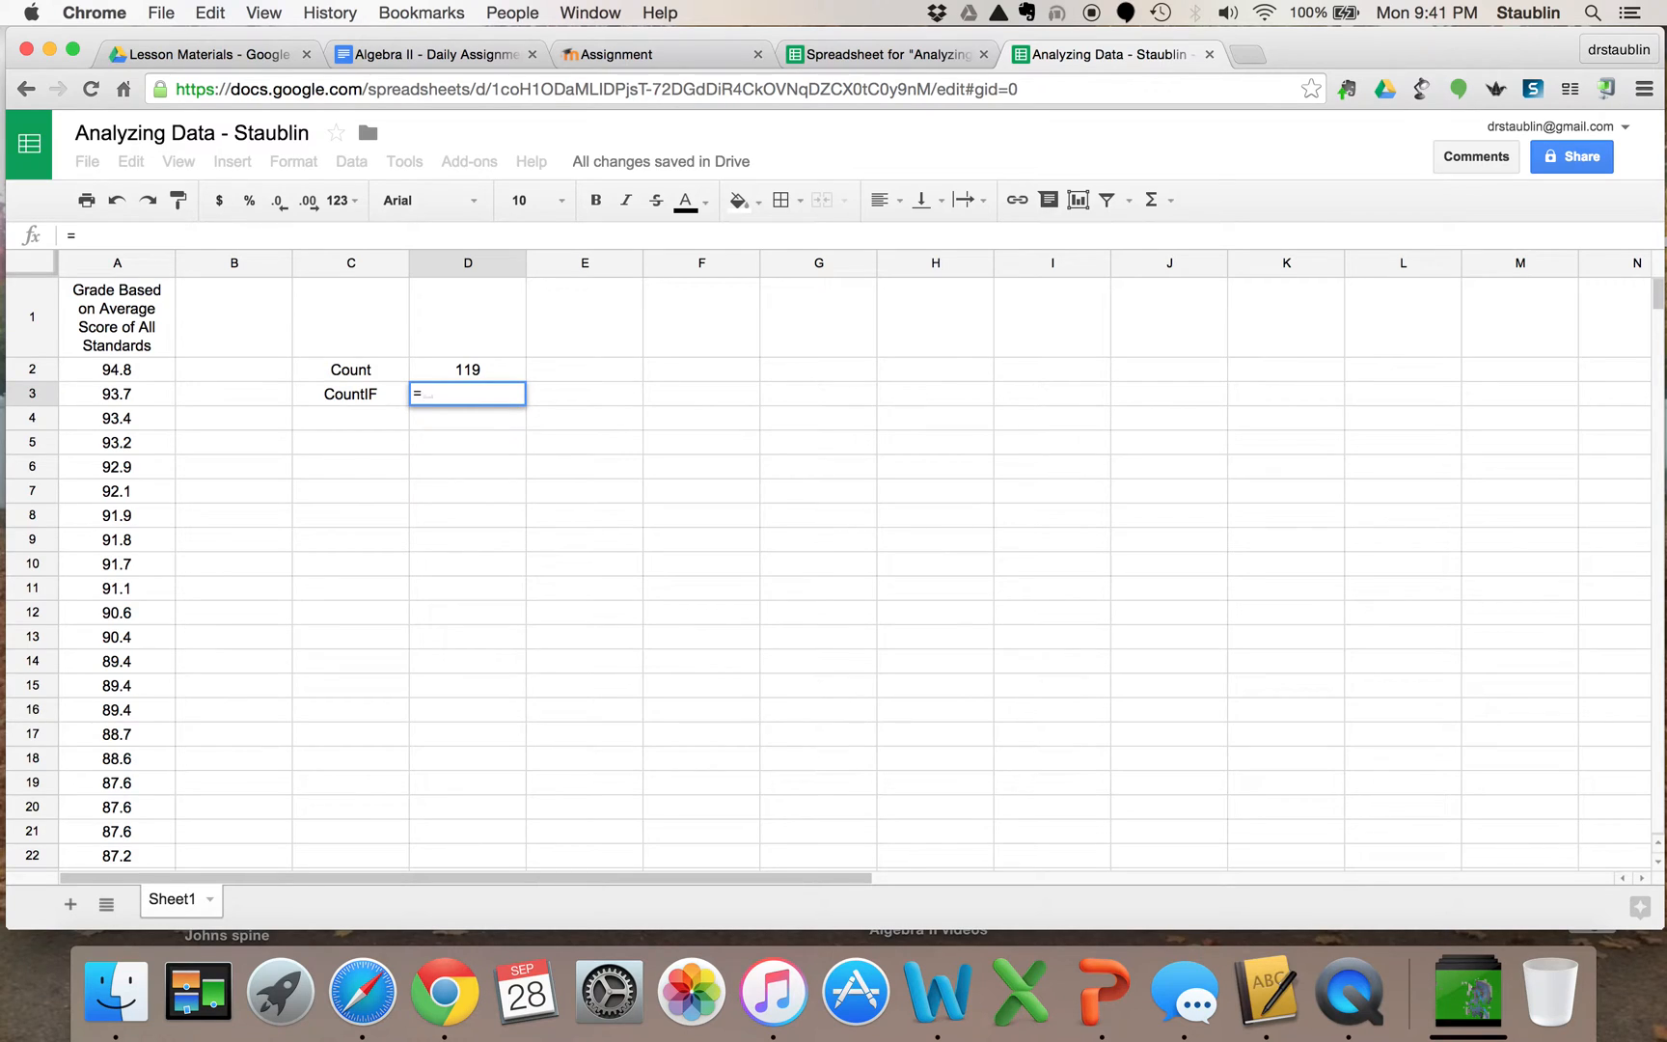
type("count")
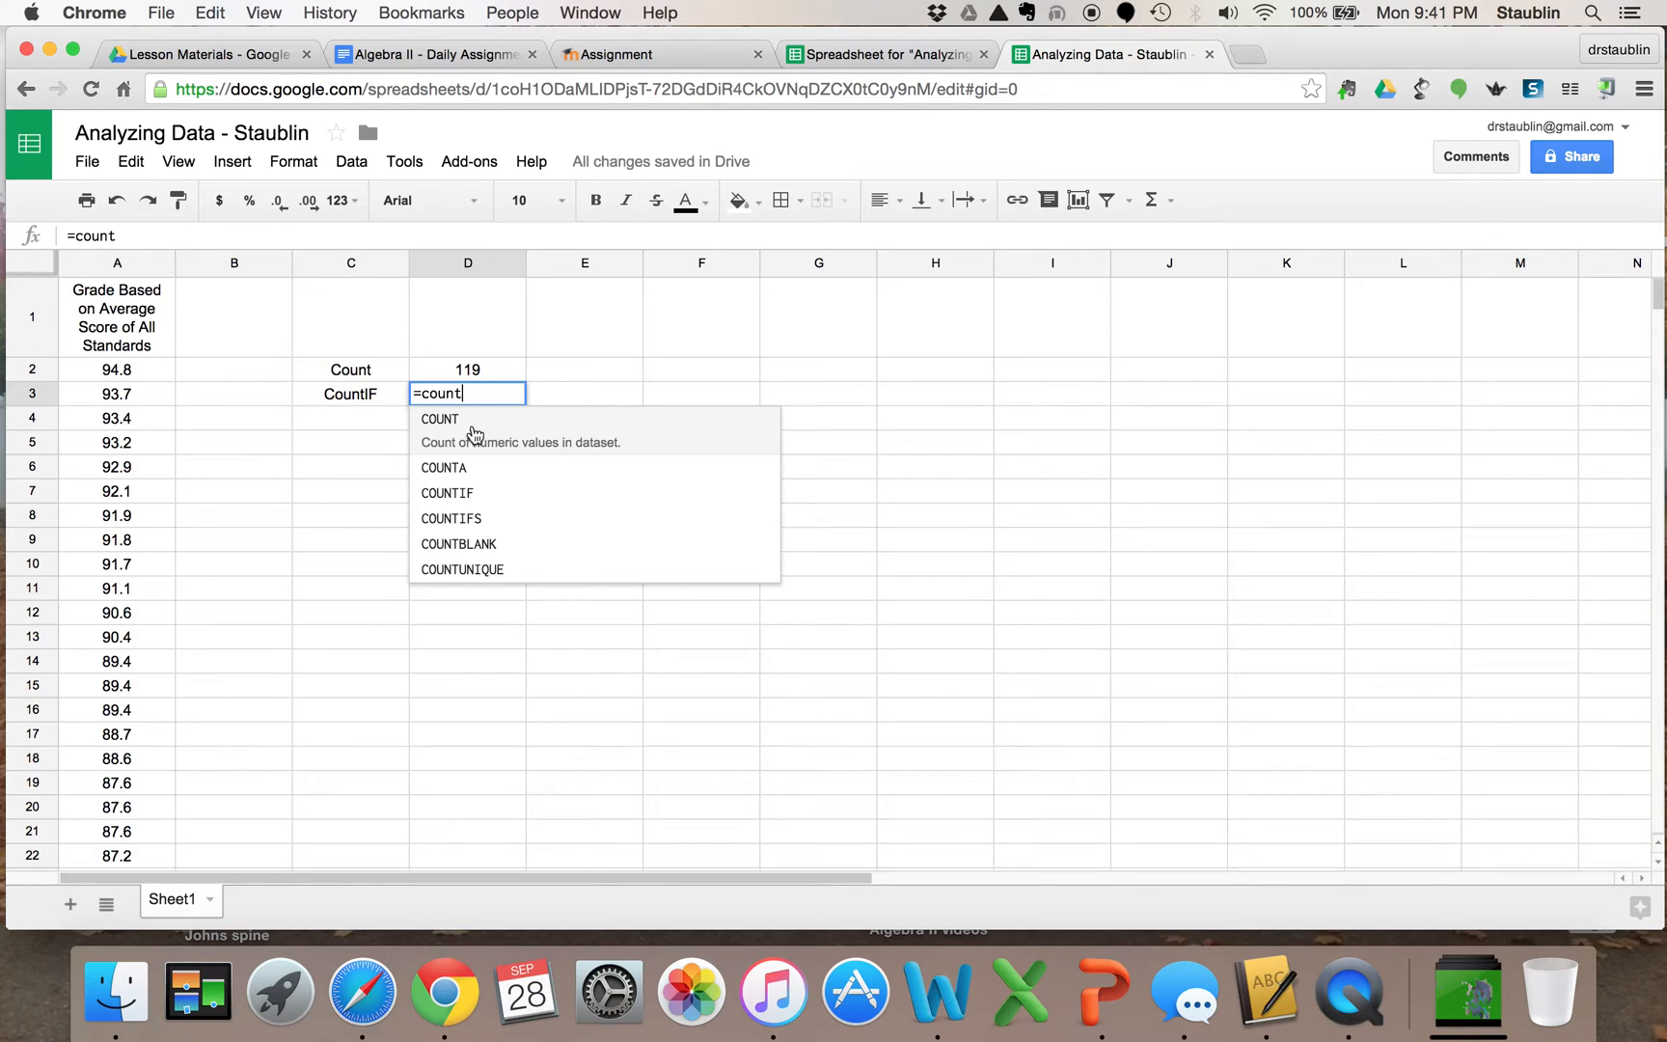
left_click(476, 491)
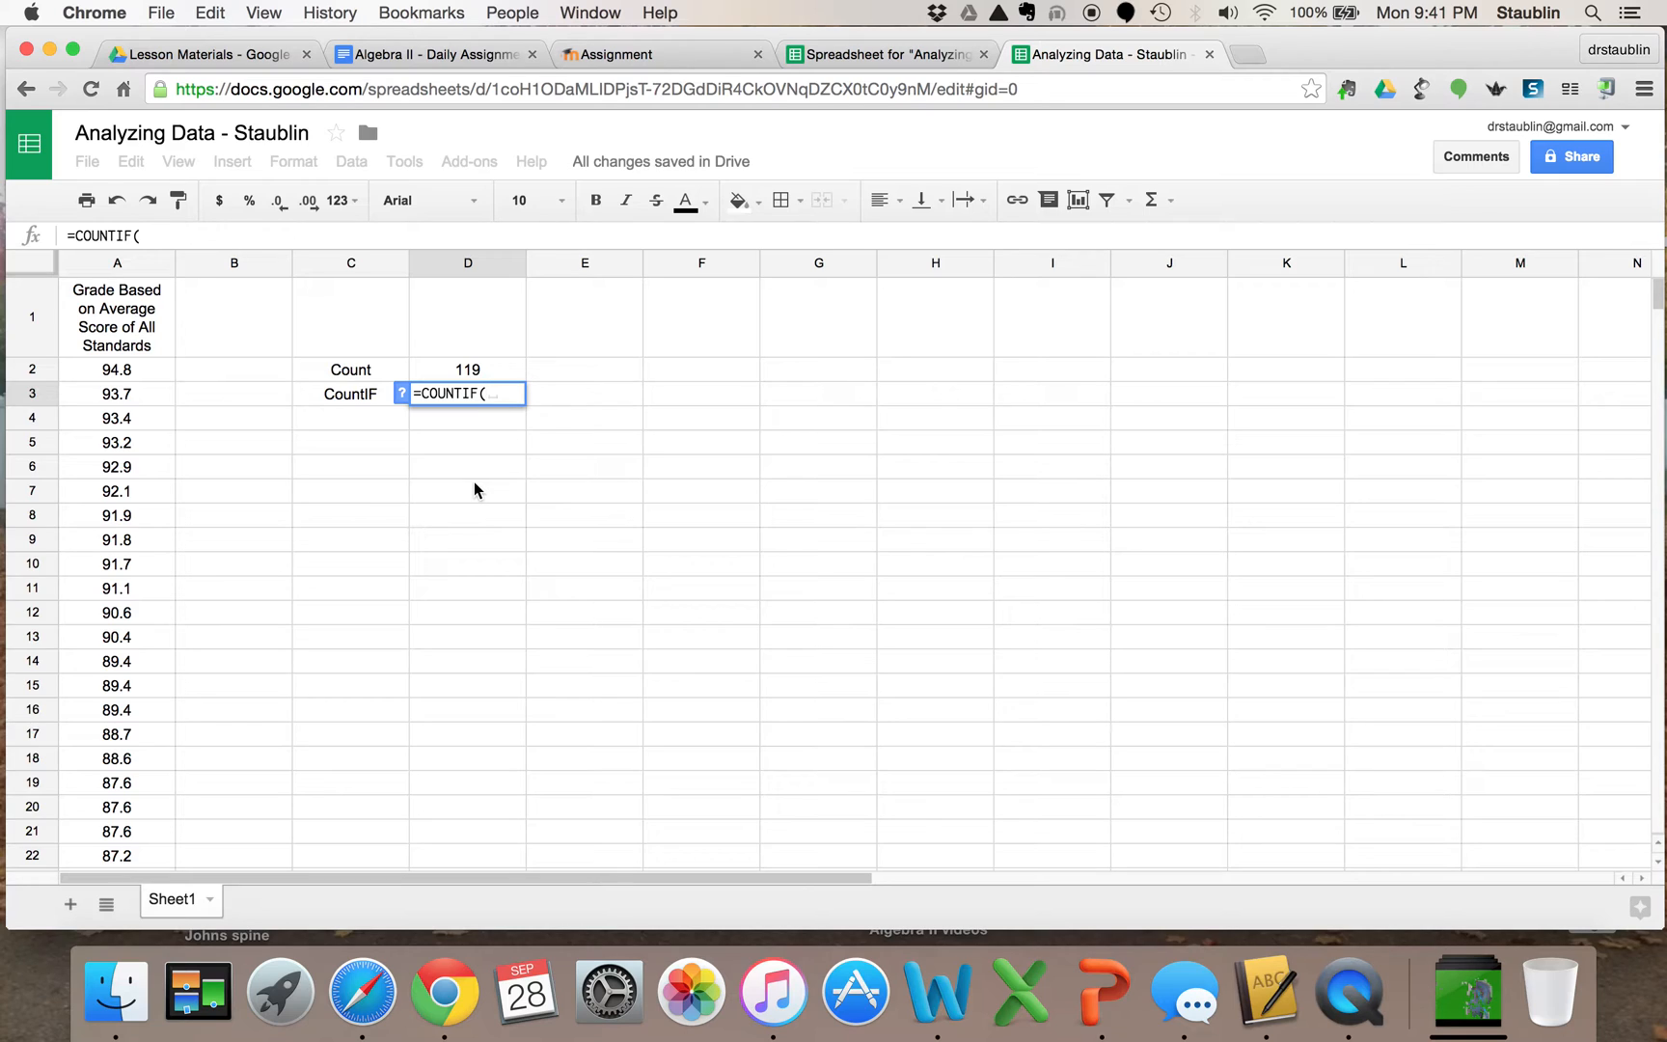
left_click(117, 375)
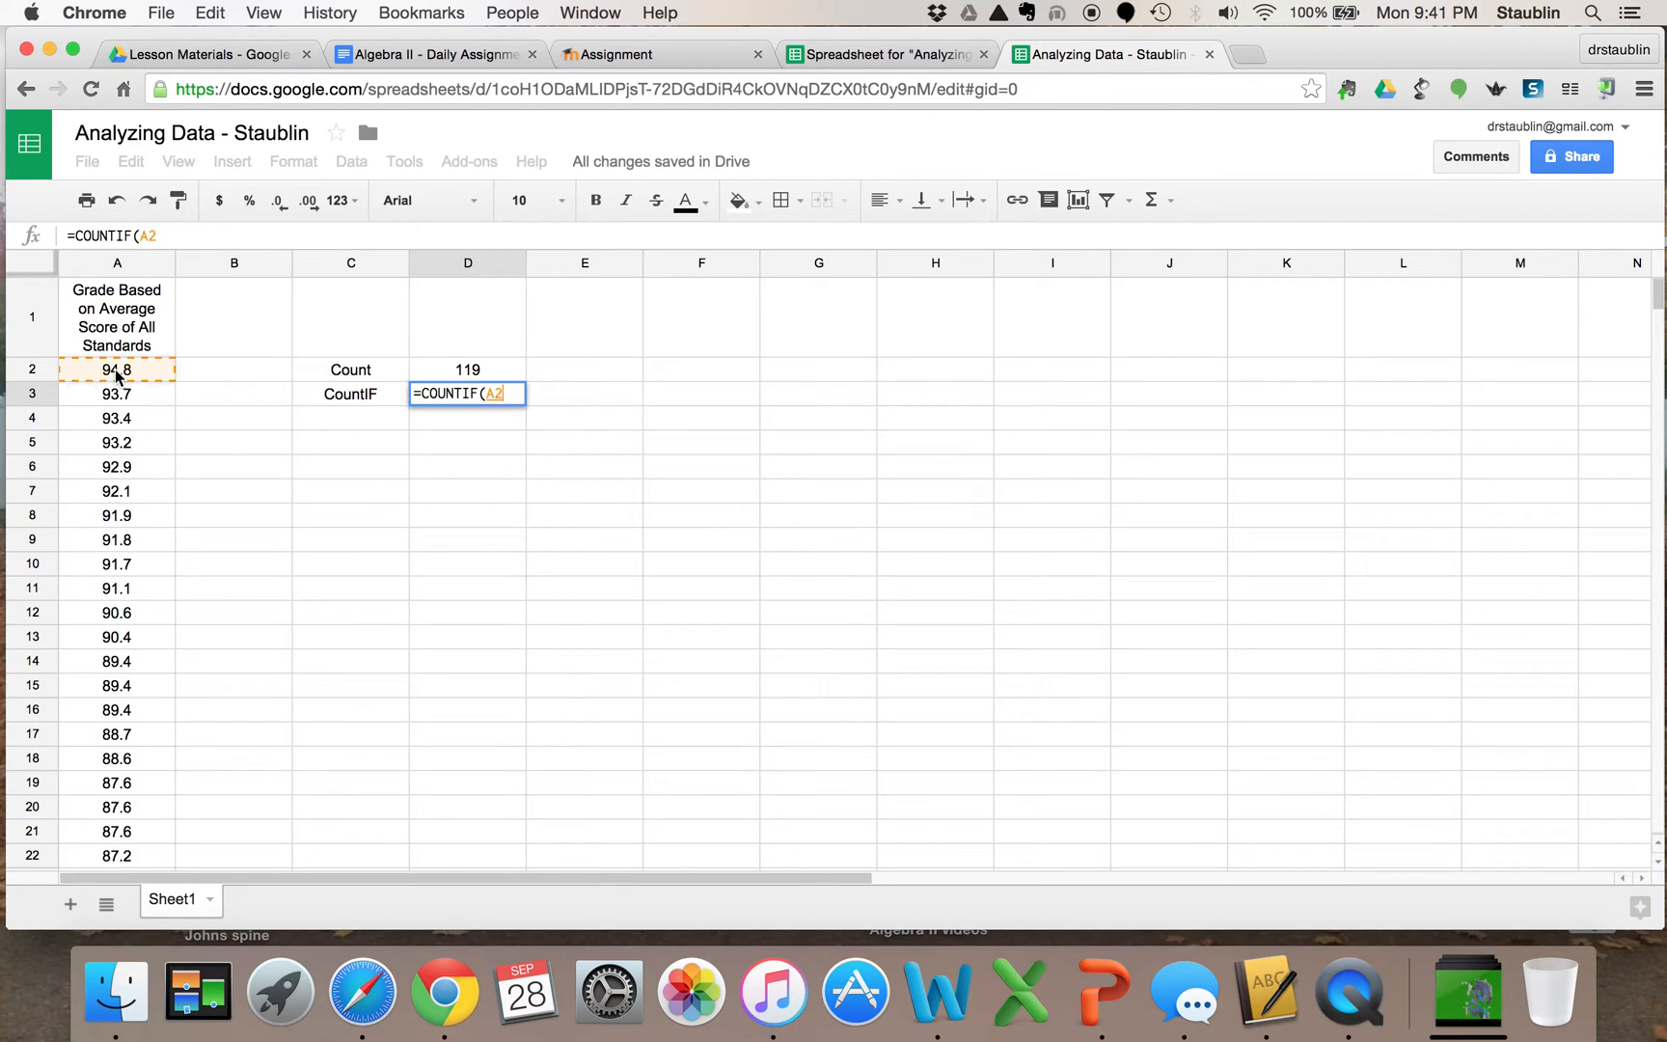
left_click_drag(117, 375, 113, 924)
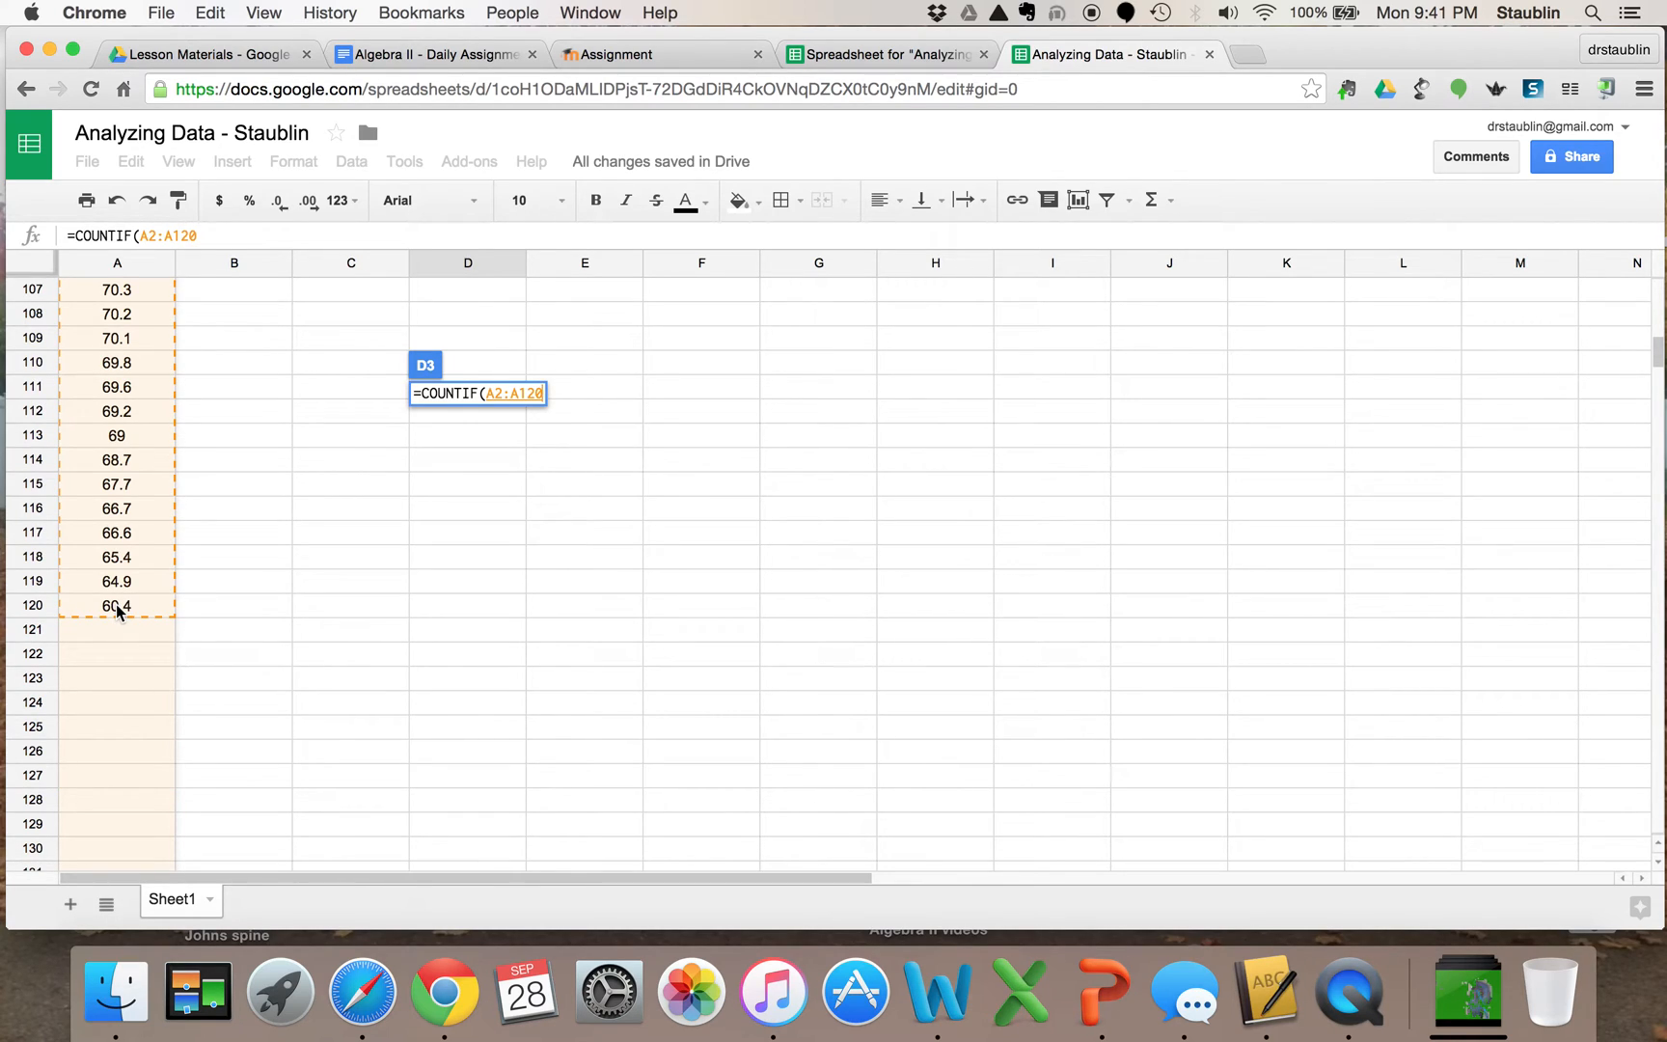
type(",")
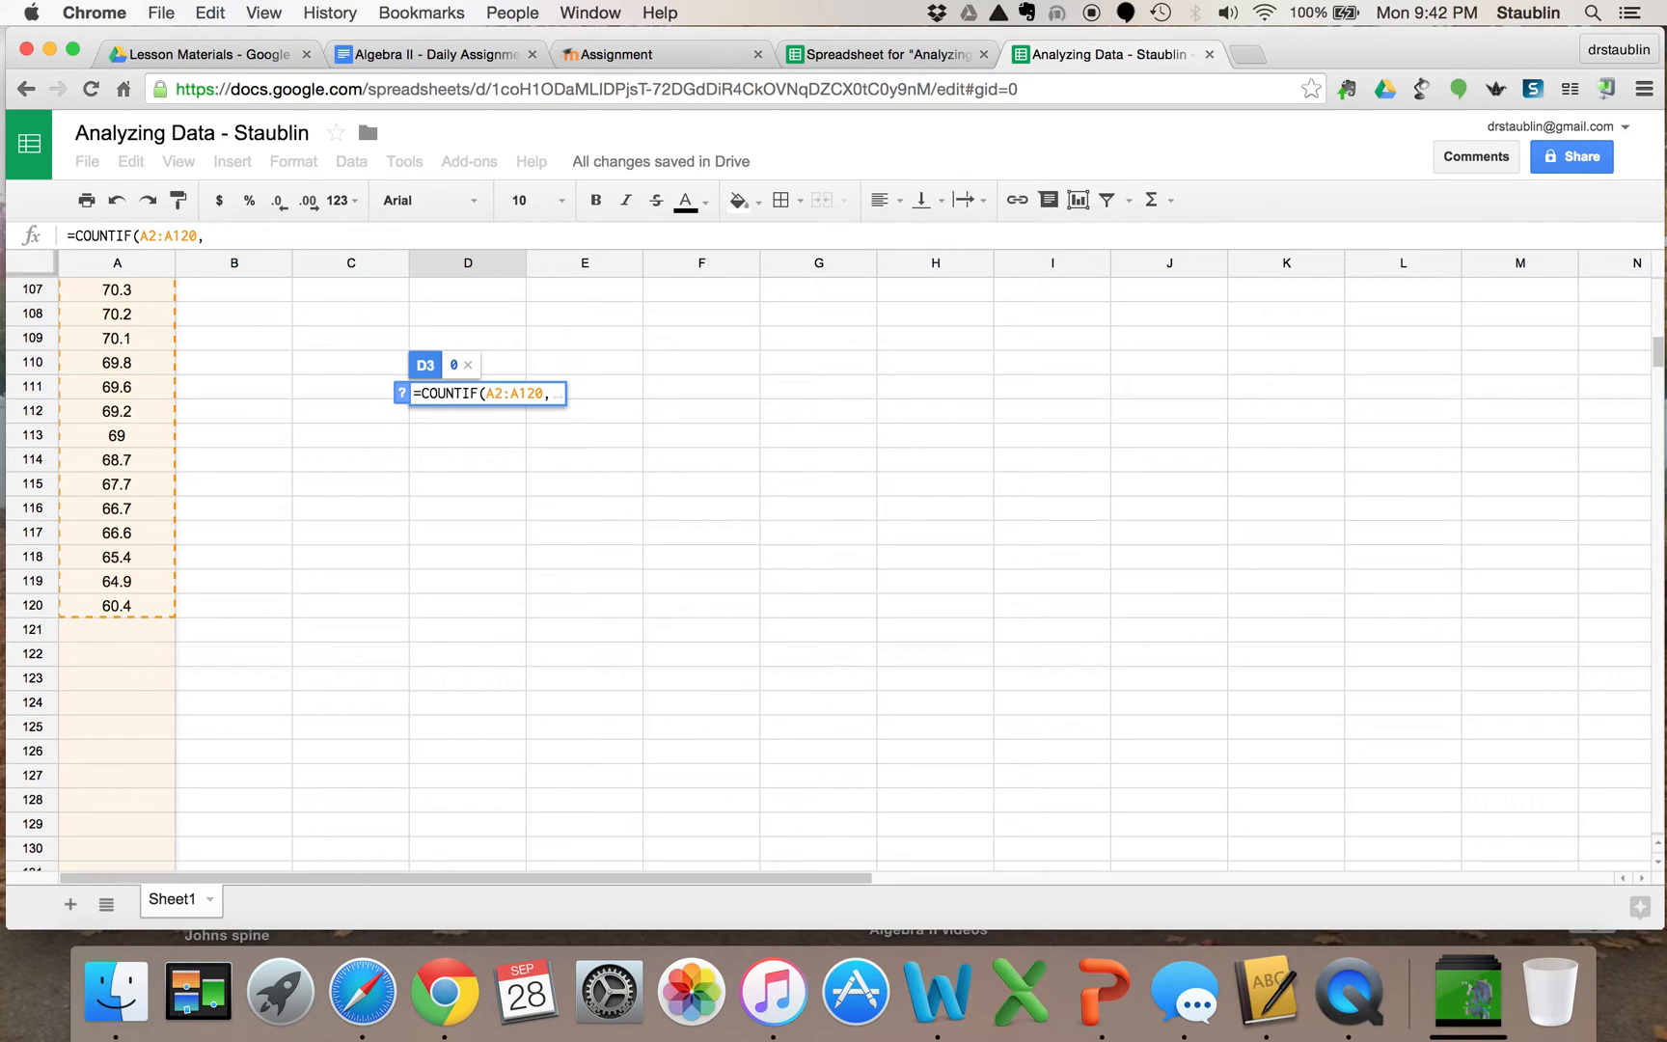
type("\"")
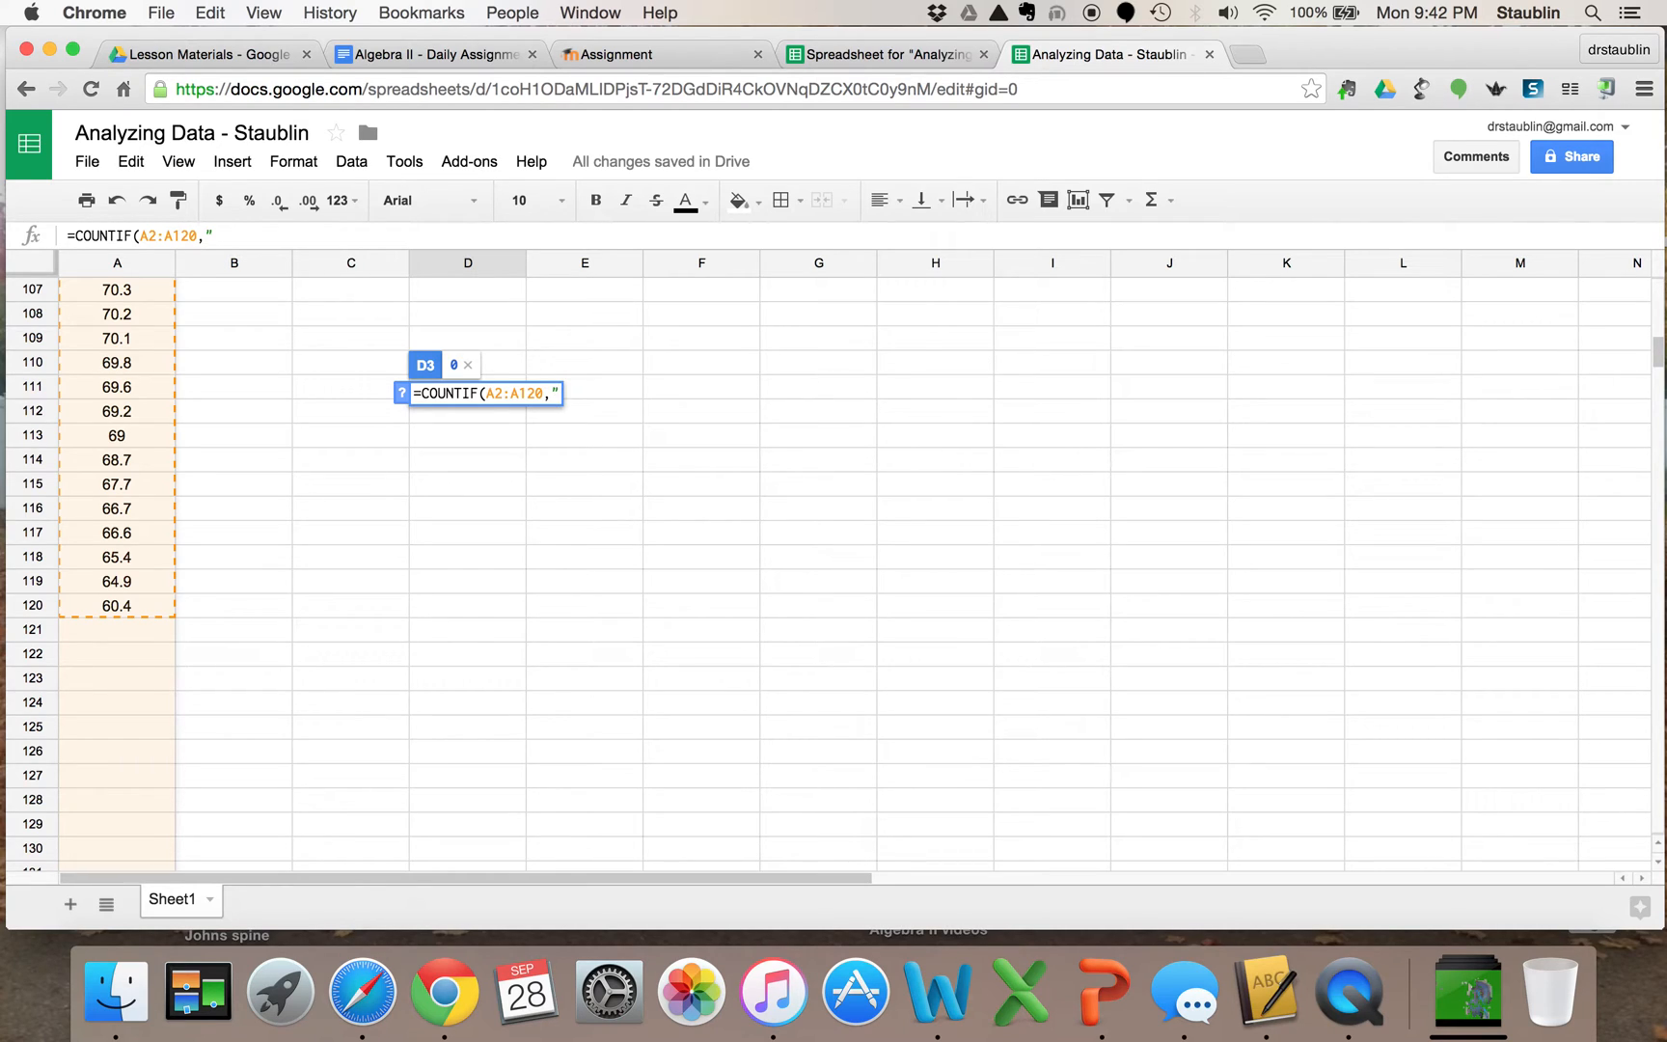
type(">=80")
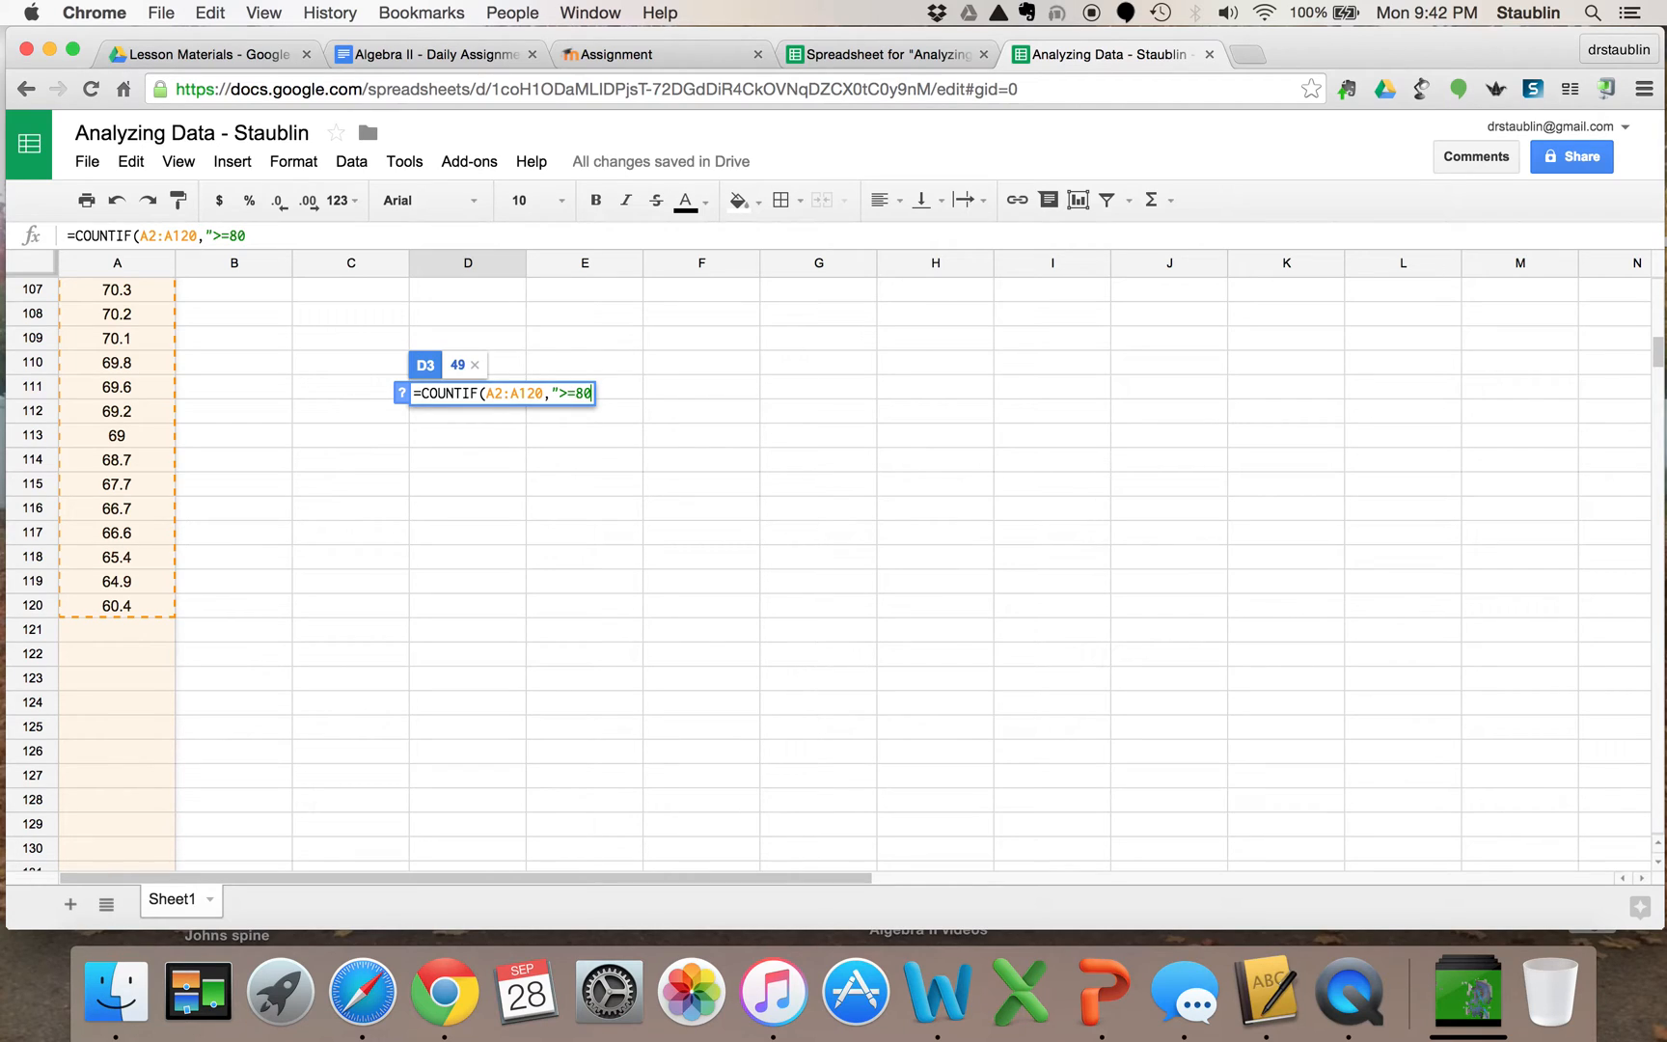
type("\")")
key("Return")
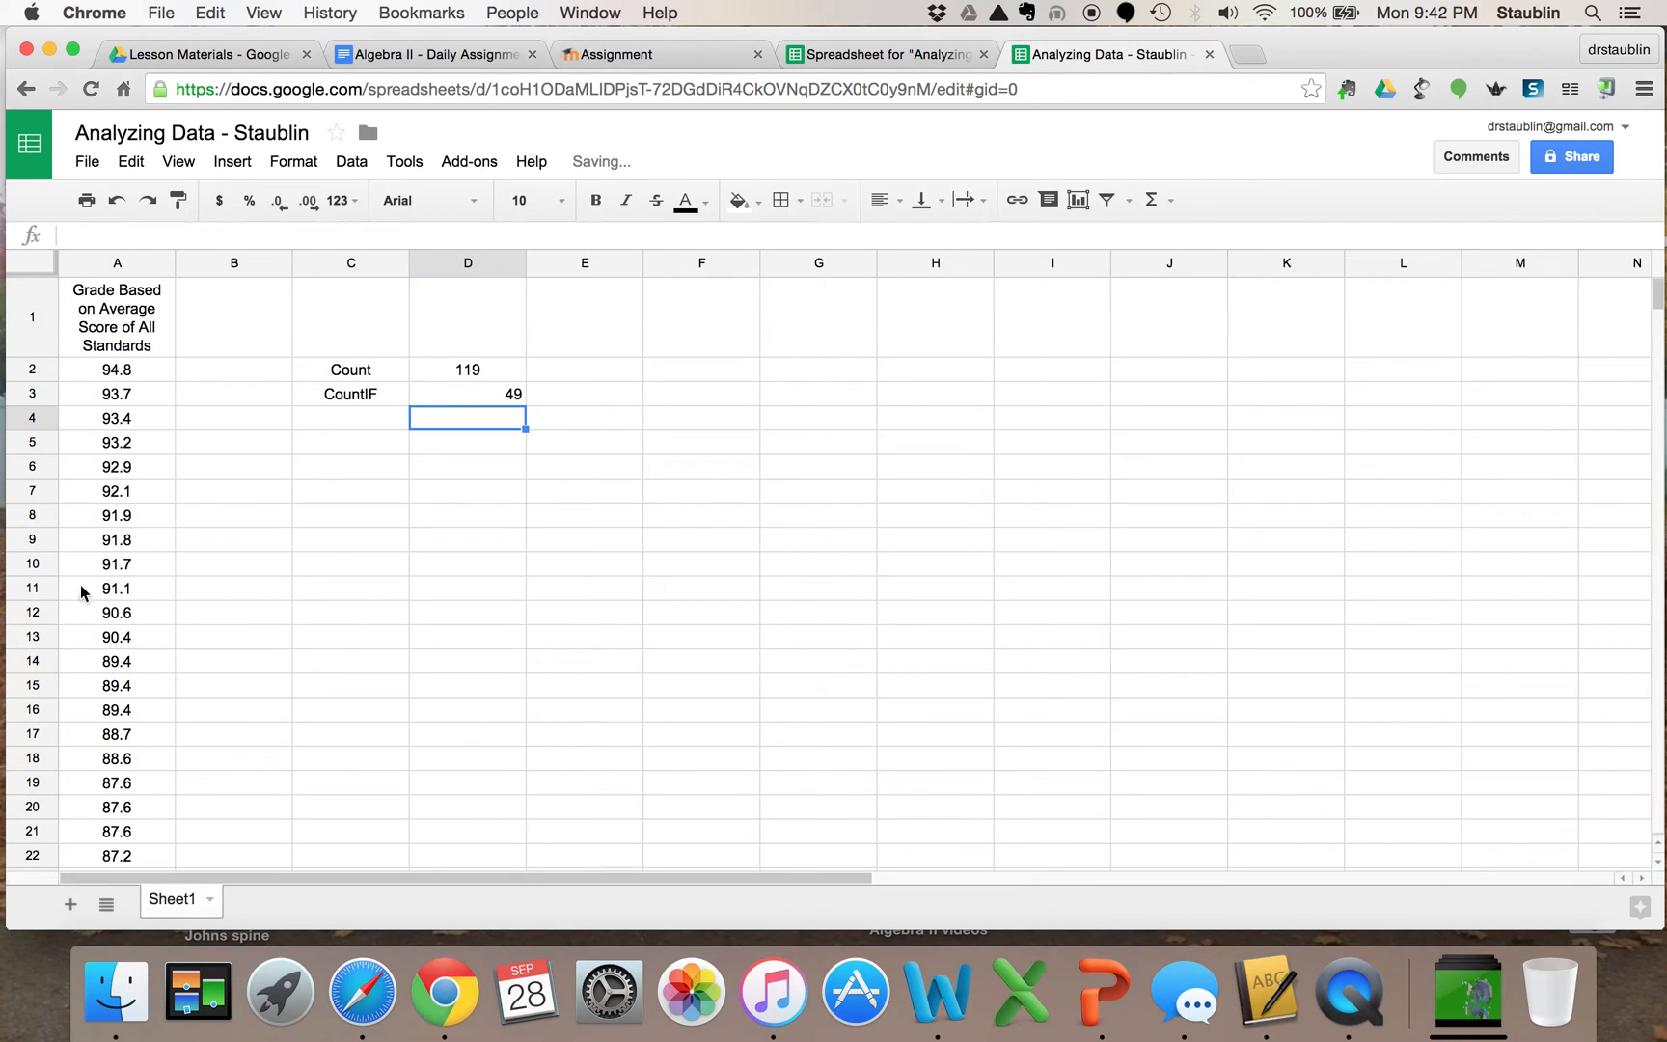
Centre the COUNTIF result in cell D3 horizontally.
left_click(451, 395)
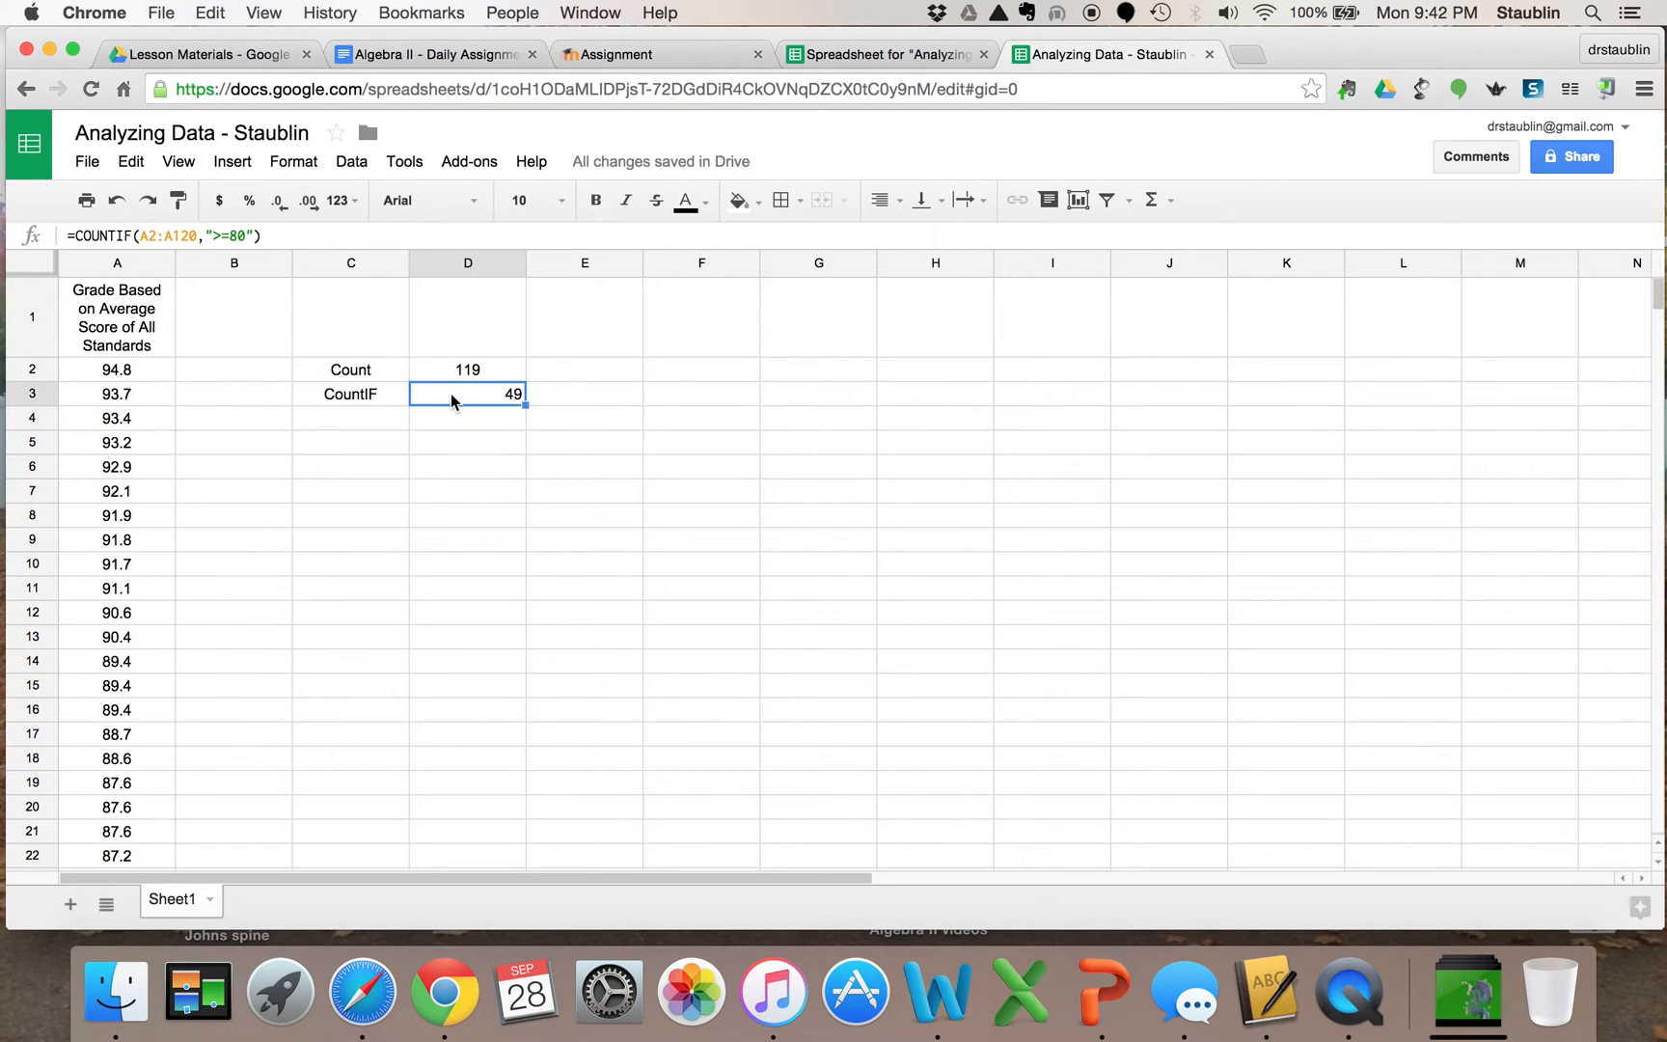
left_click(879, 200)
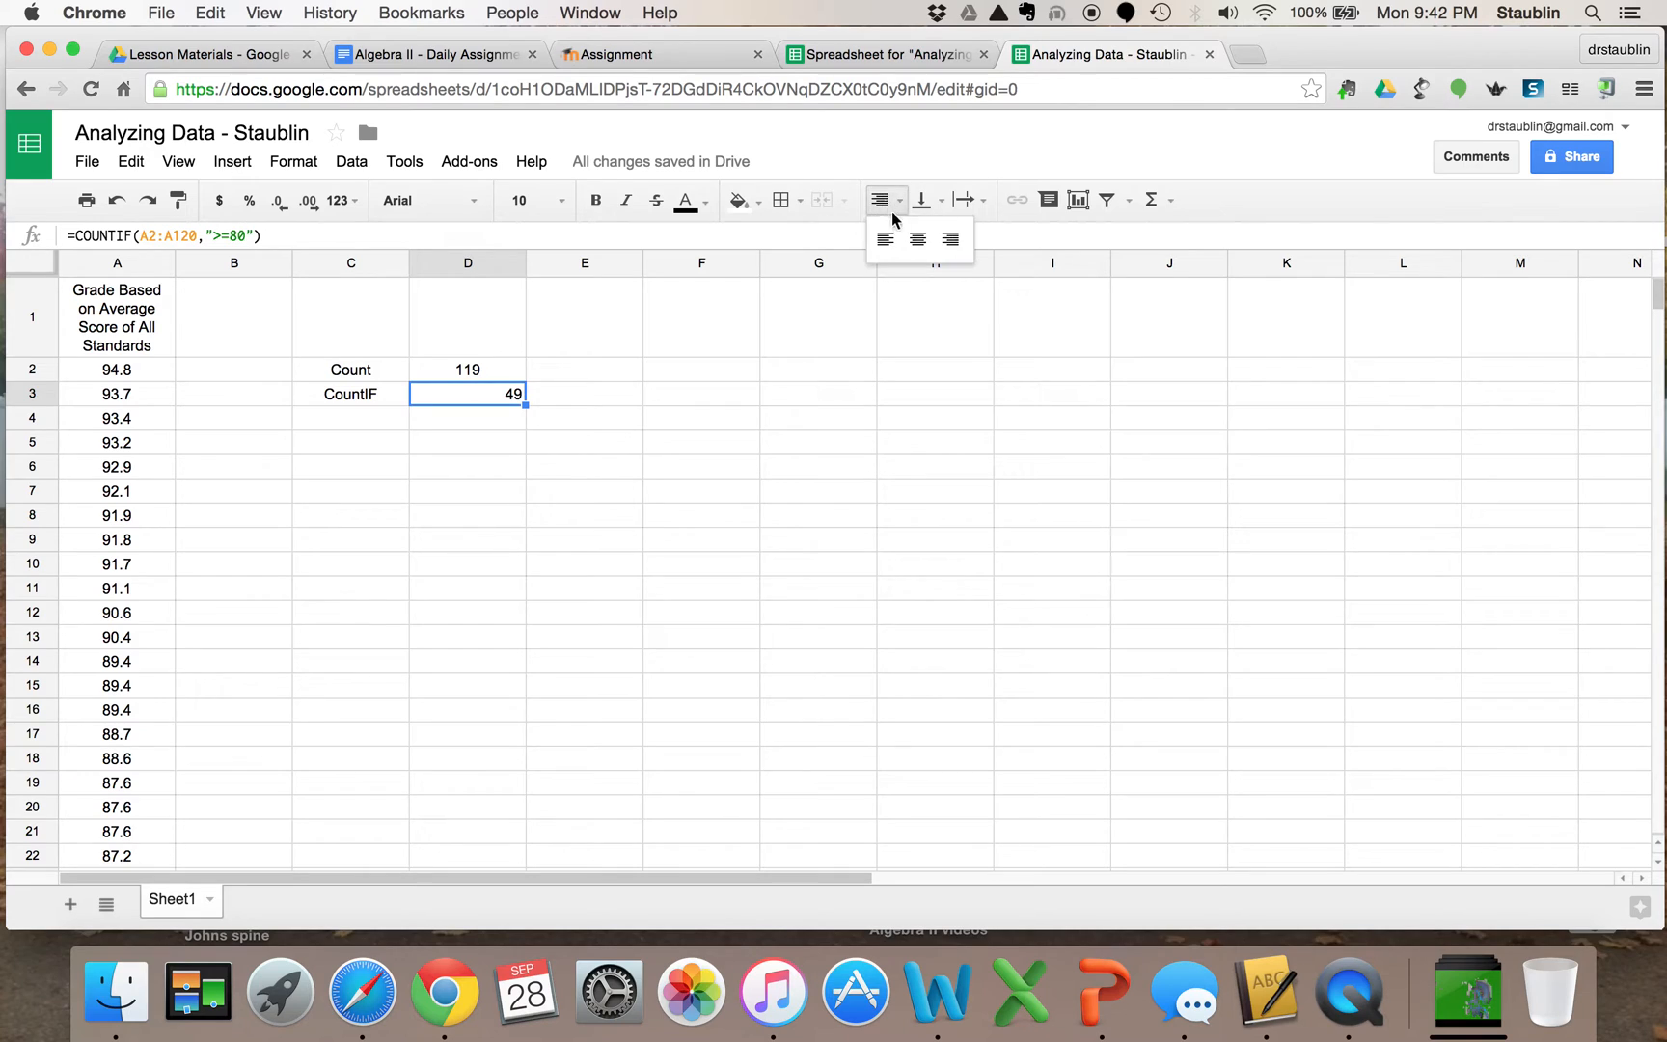
left_click(919, 236)
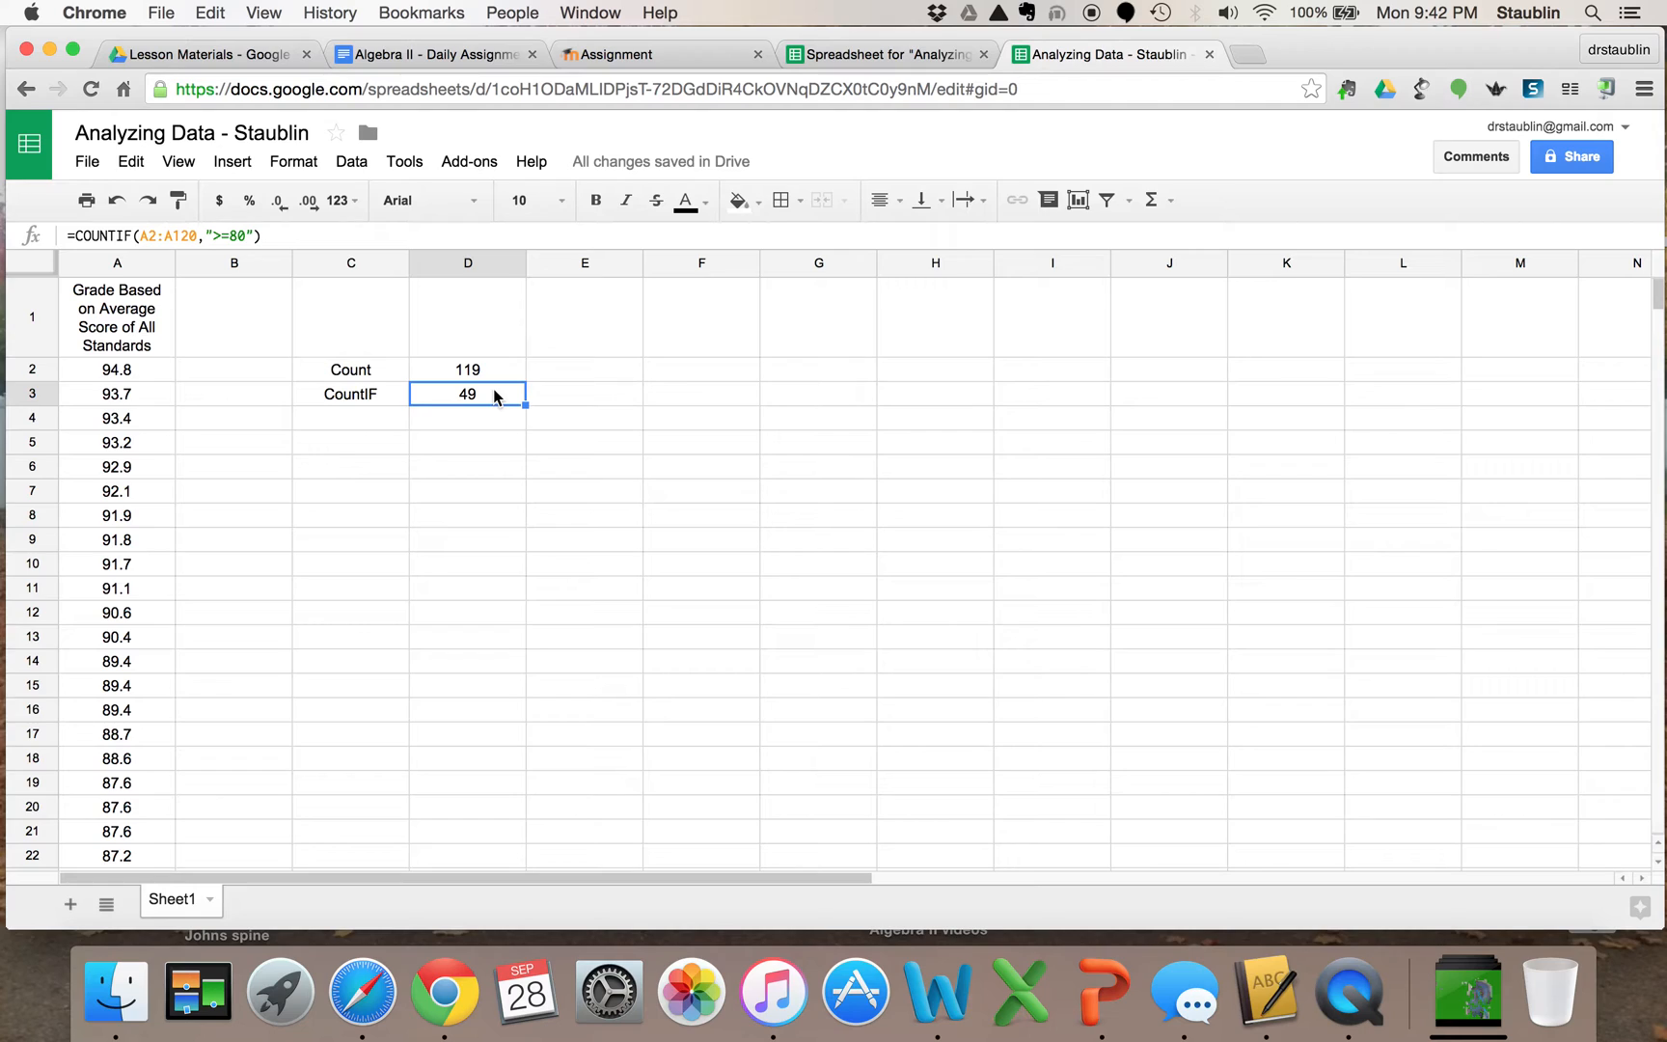
Enter the label "mean" in cell C4 and centre it horizontally.
left_click(362, 422)
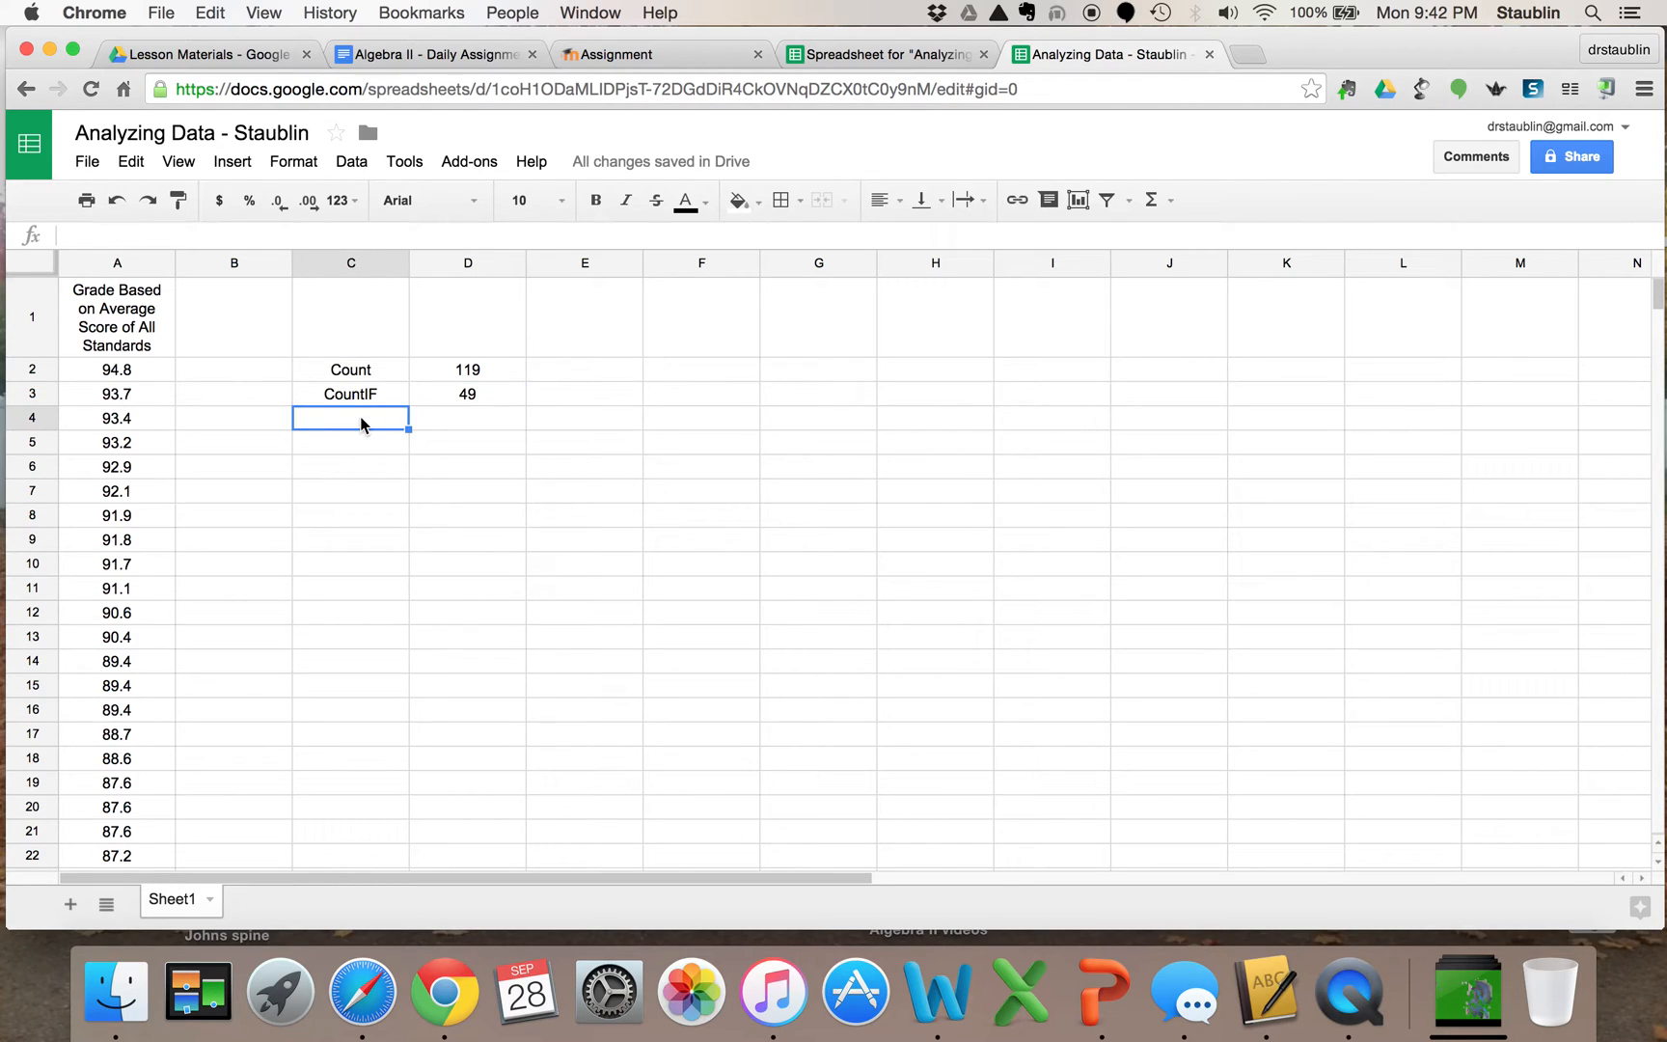
type("mean")
key("Return")
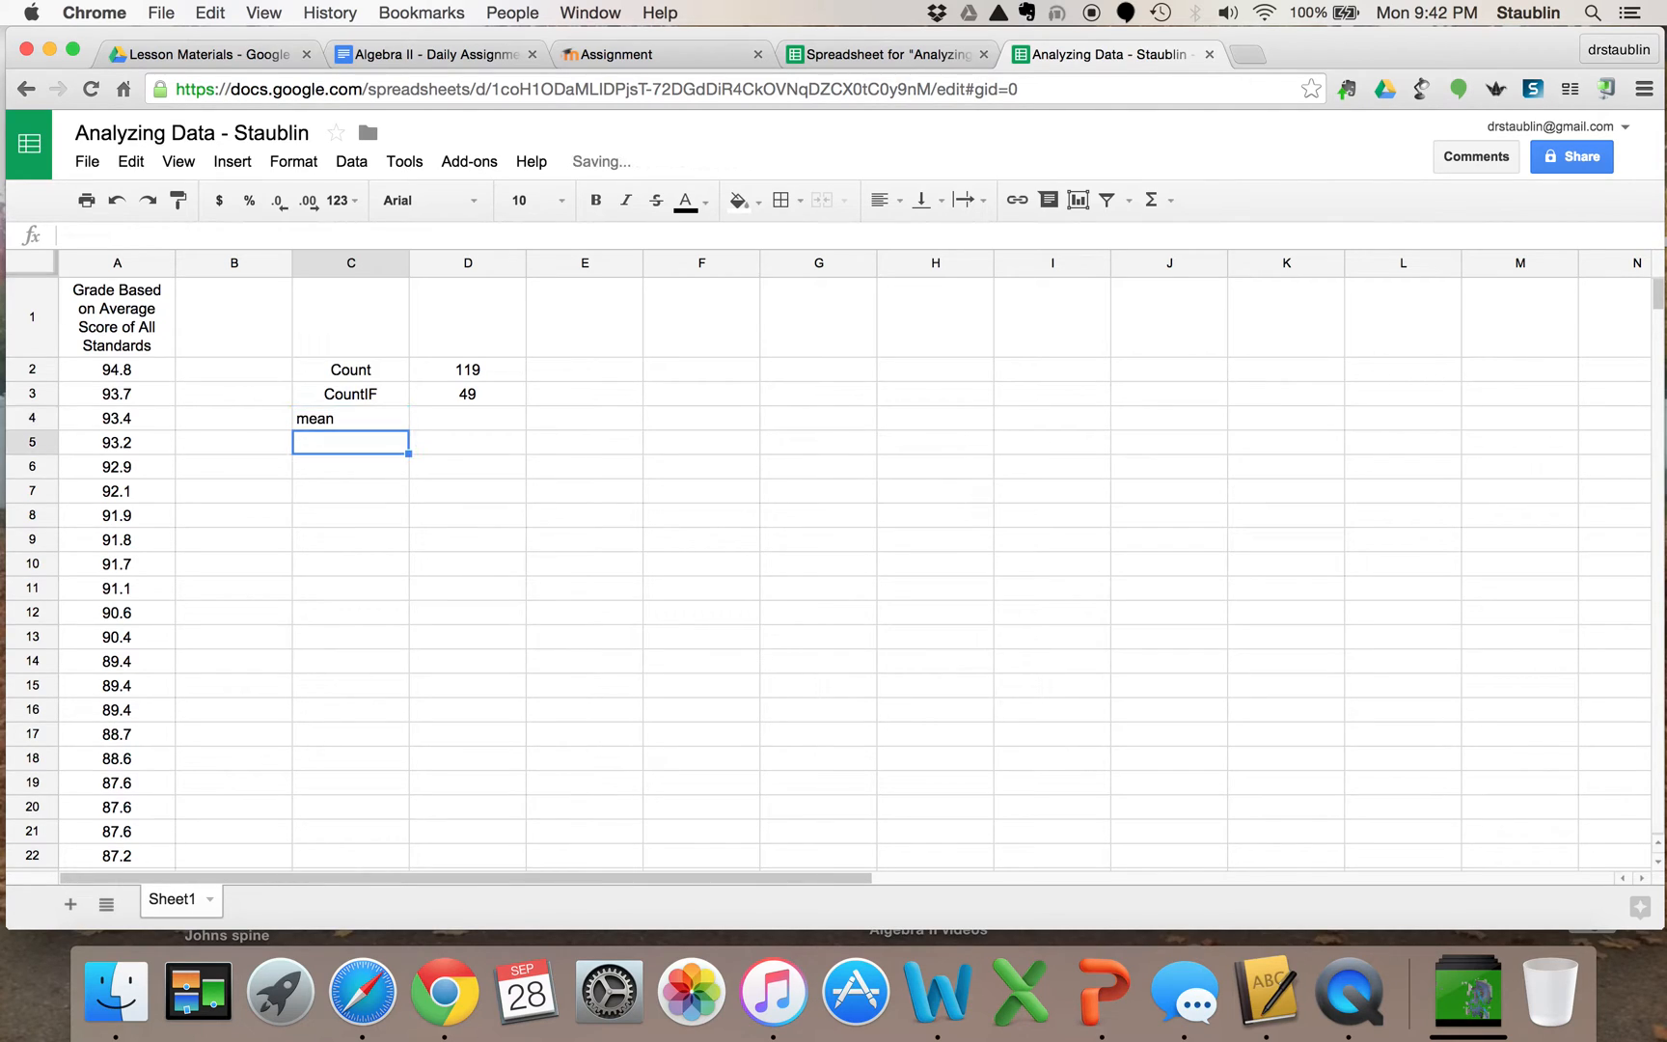
left_click(347, 420)
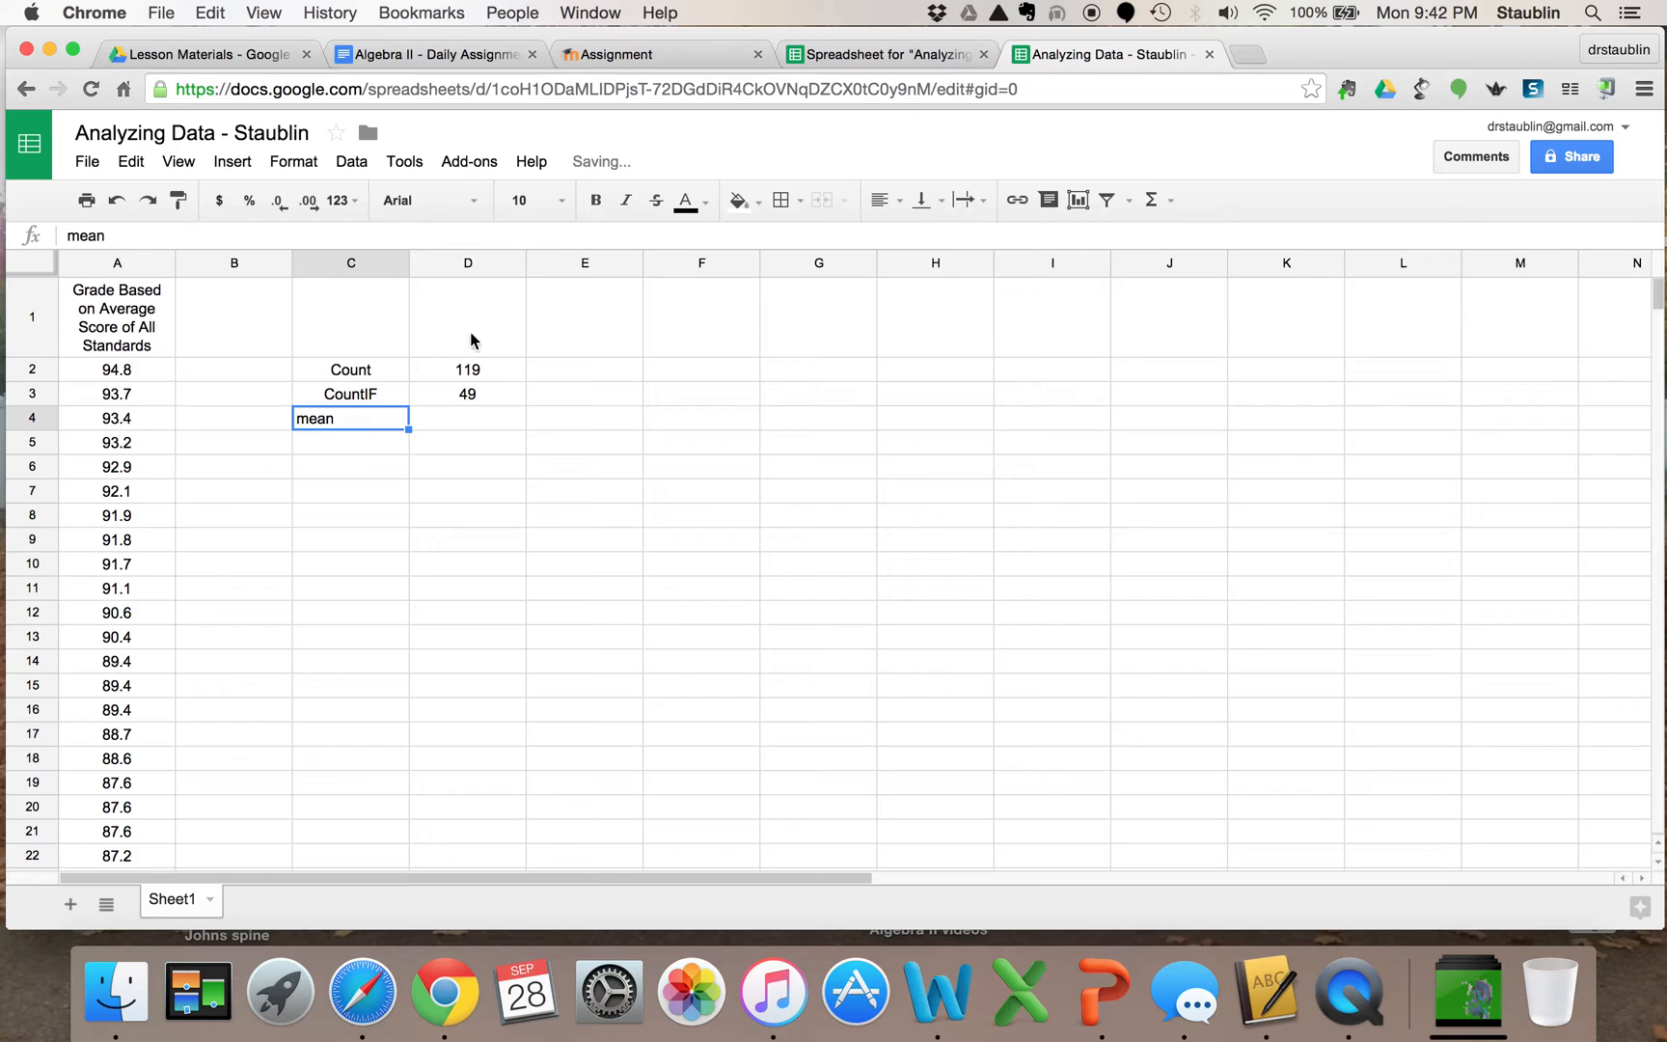
left_click(878, 200)
left_click(918, 243)
Enter the formula =AVERAGE(A2:A120) in cell D4 to calculate the mean of the grades.
left_click(462, 421)
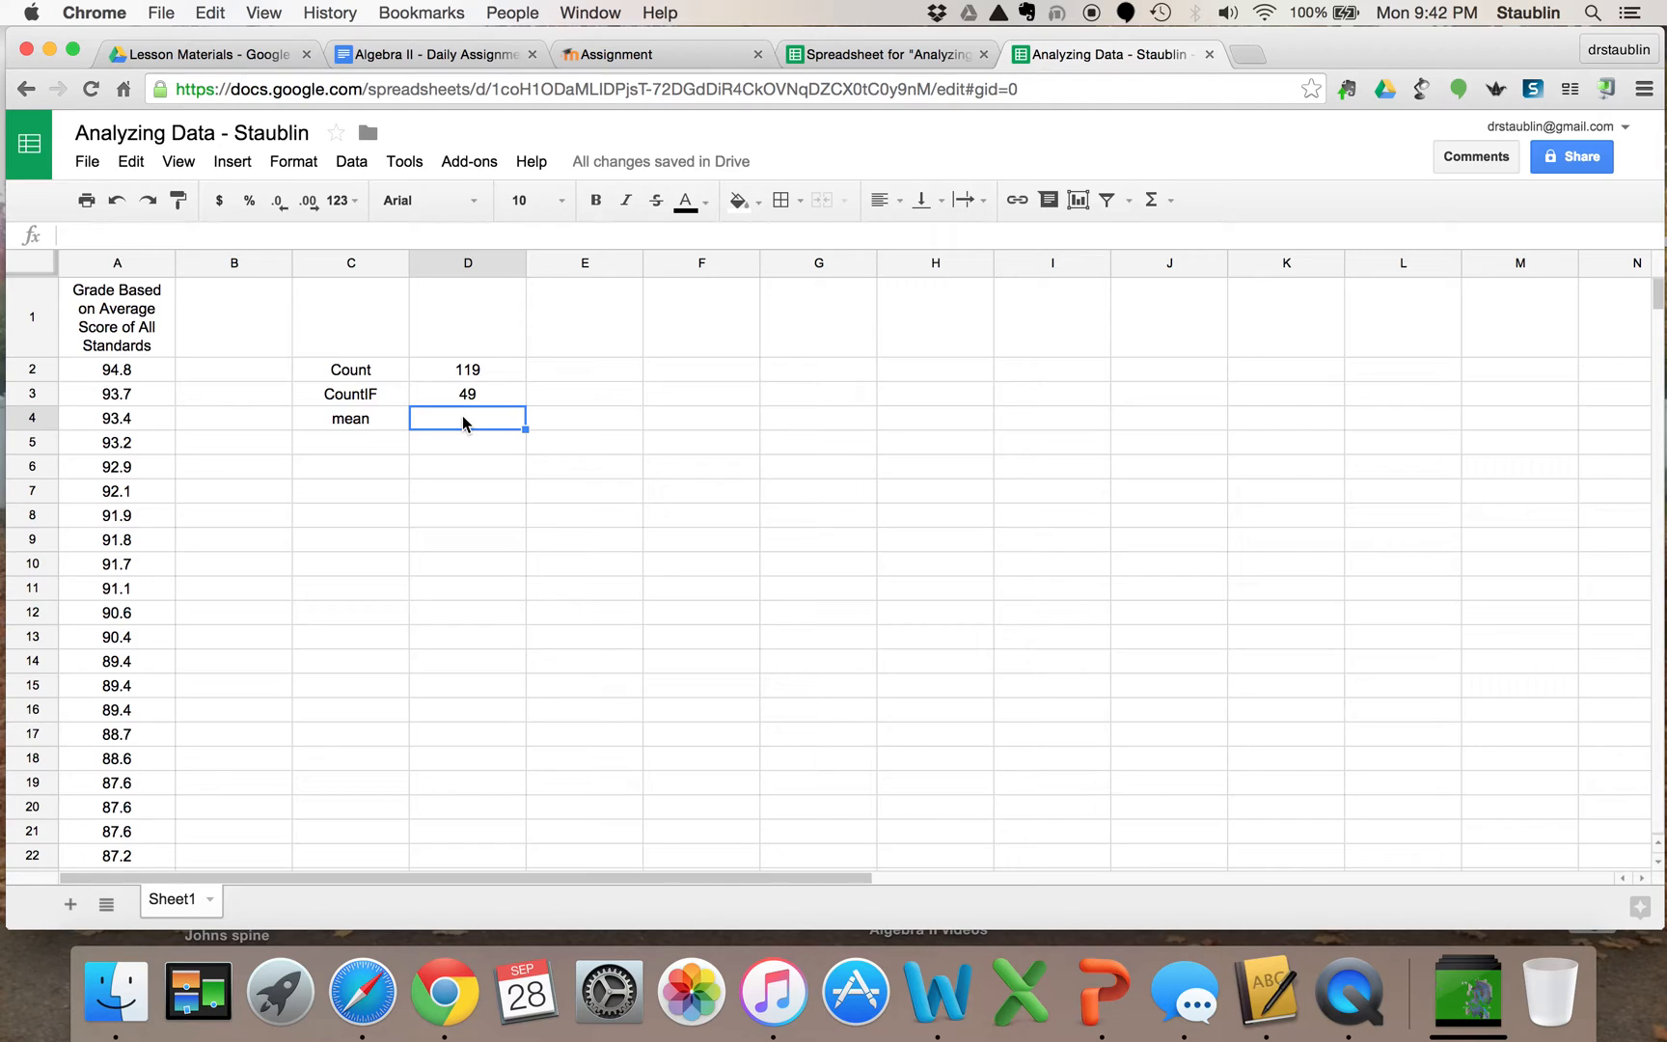
type("=")
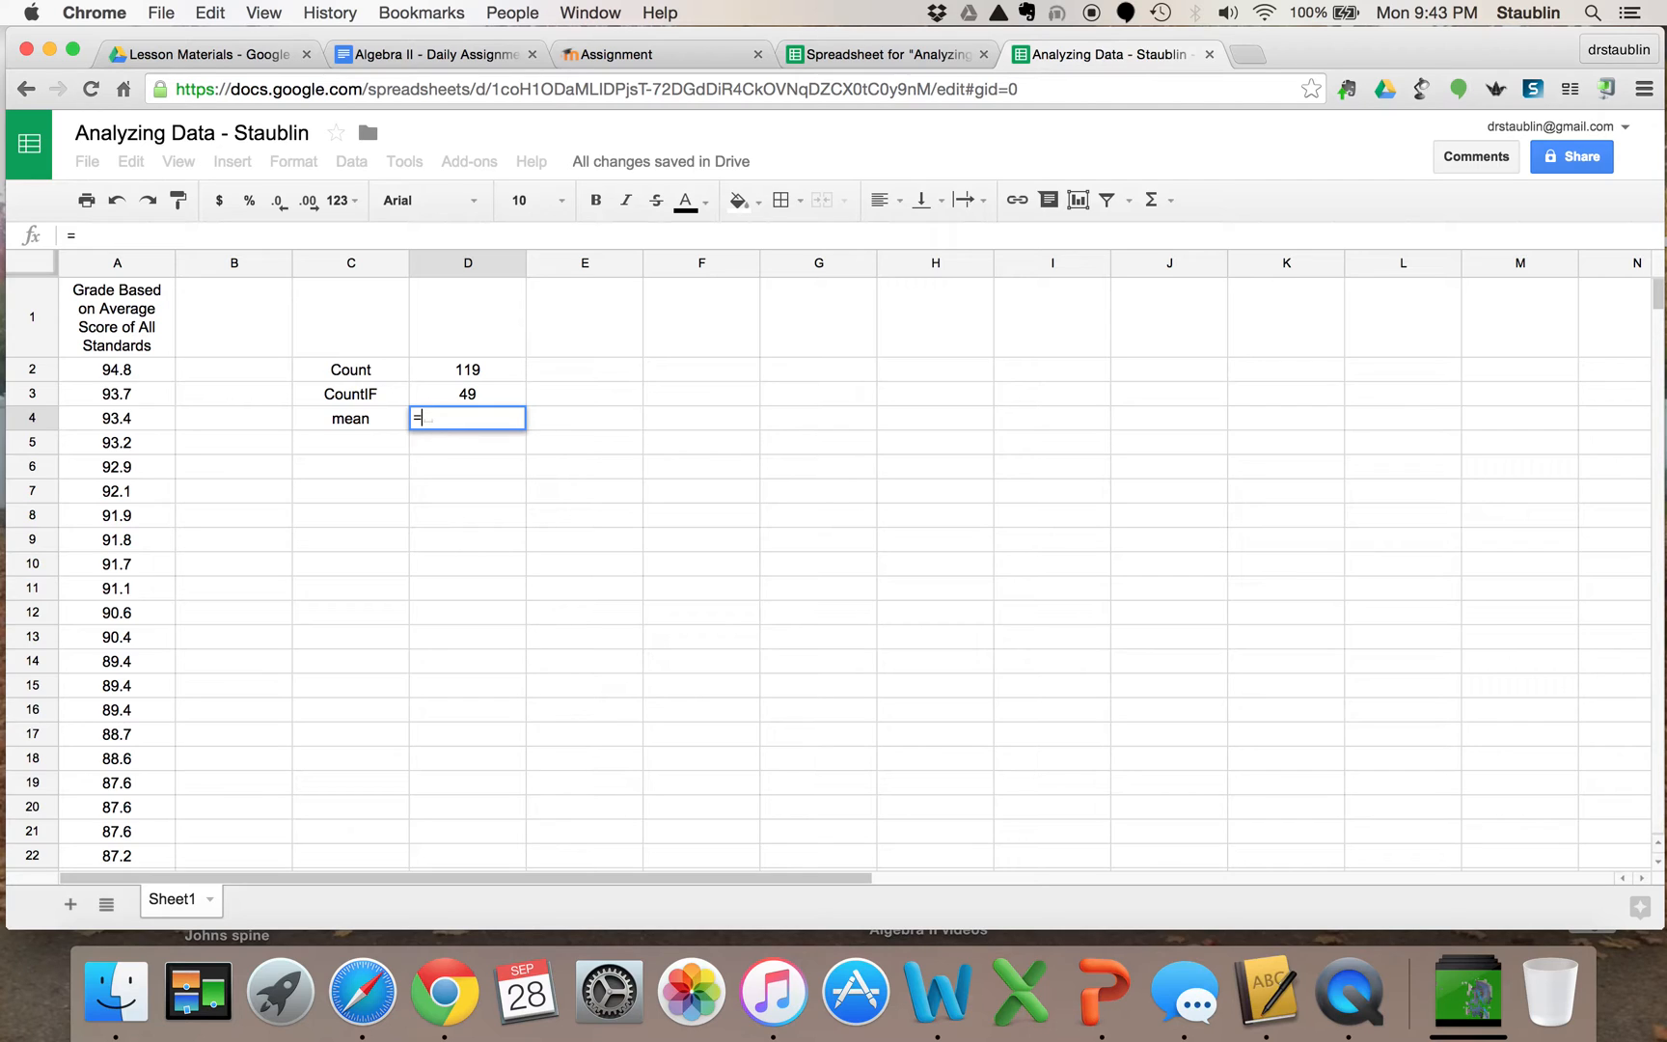
type("a")
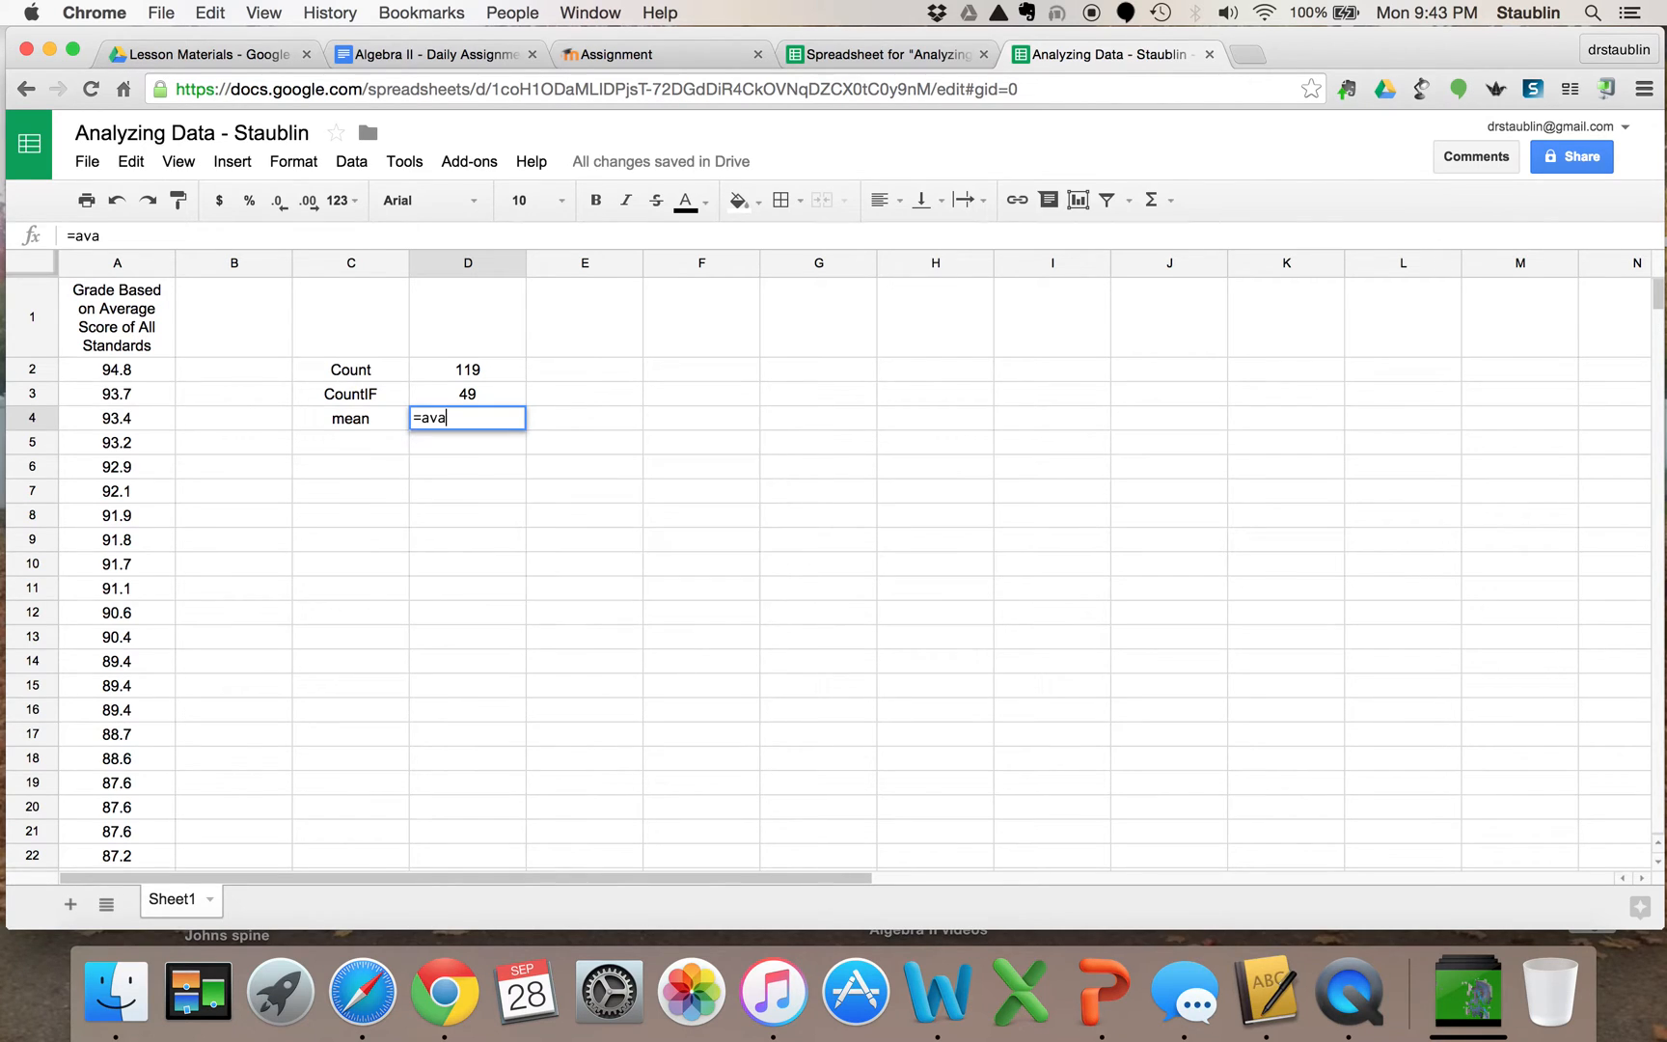
key("BackSpace")
type("erage")
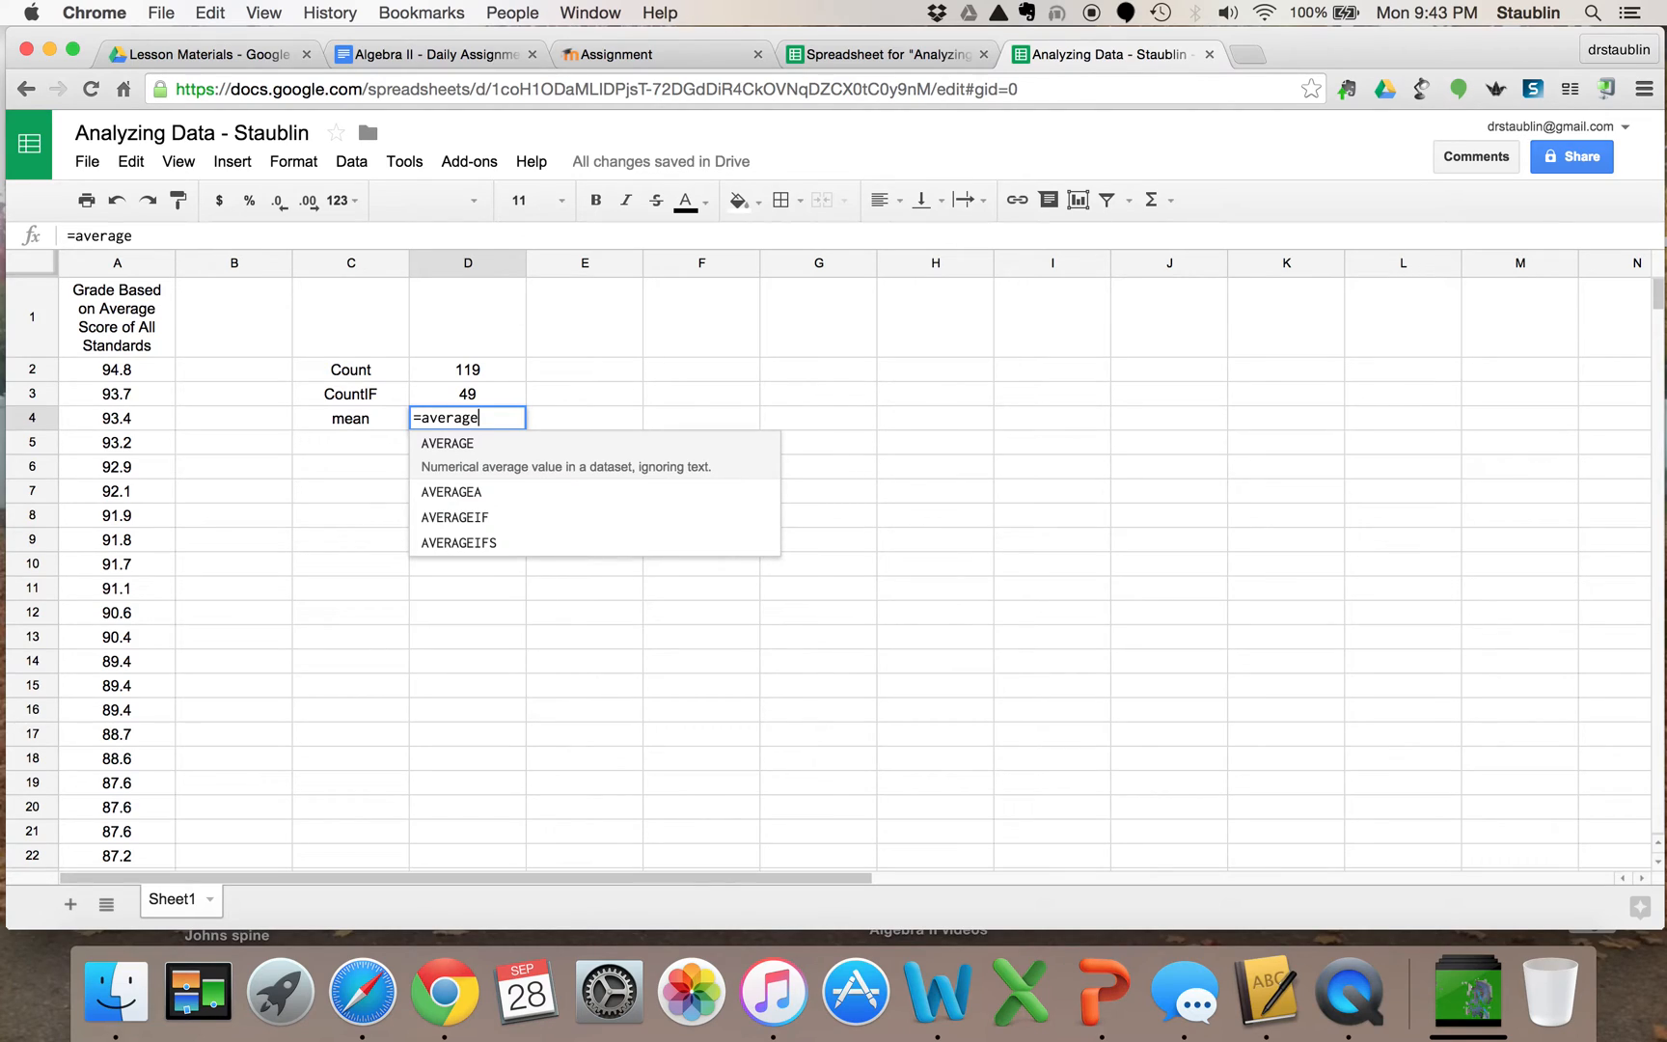
left_click(465, 466)
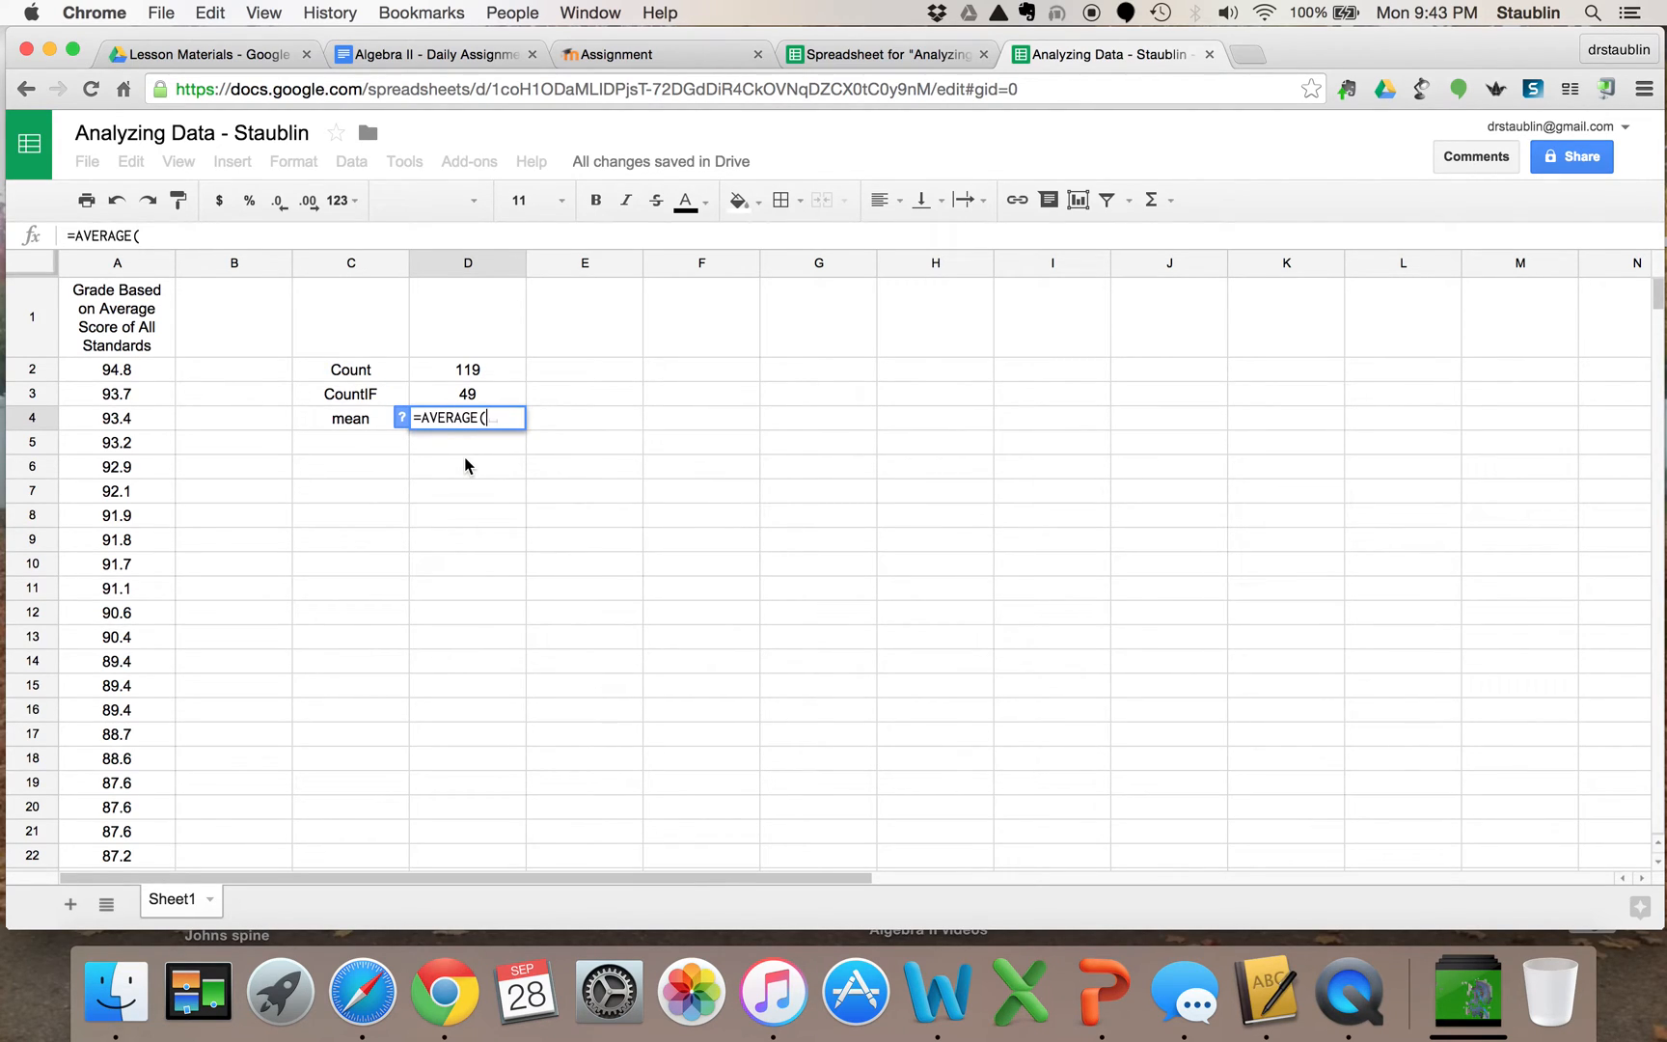
left_click_drag(119, 373, 116, 394)
left_click_drag(112, 472, 126, 704)
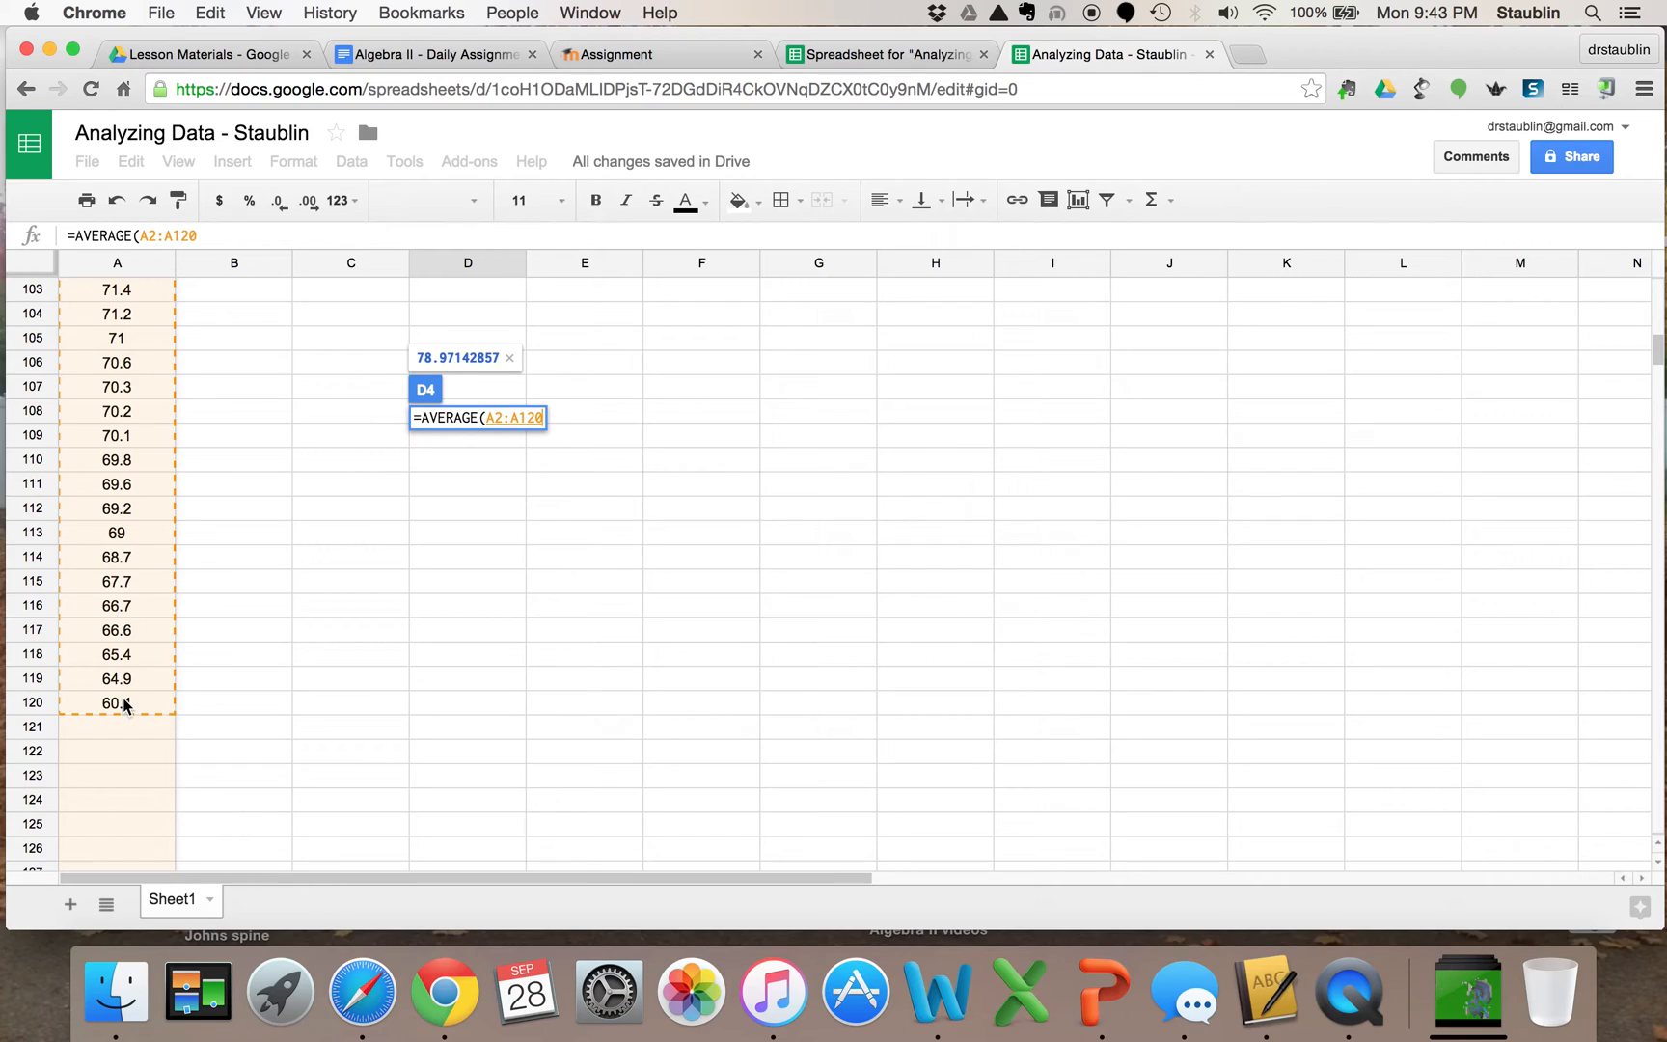
type(")")
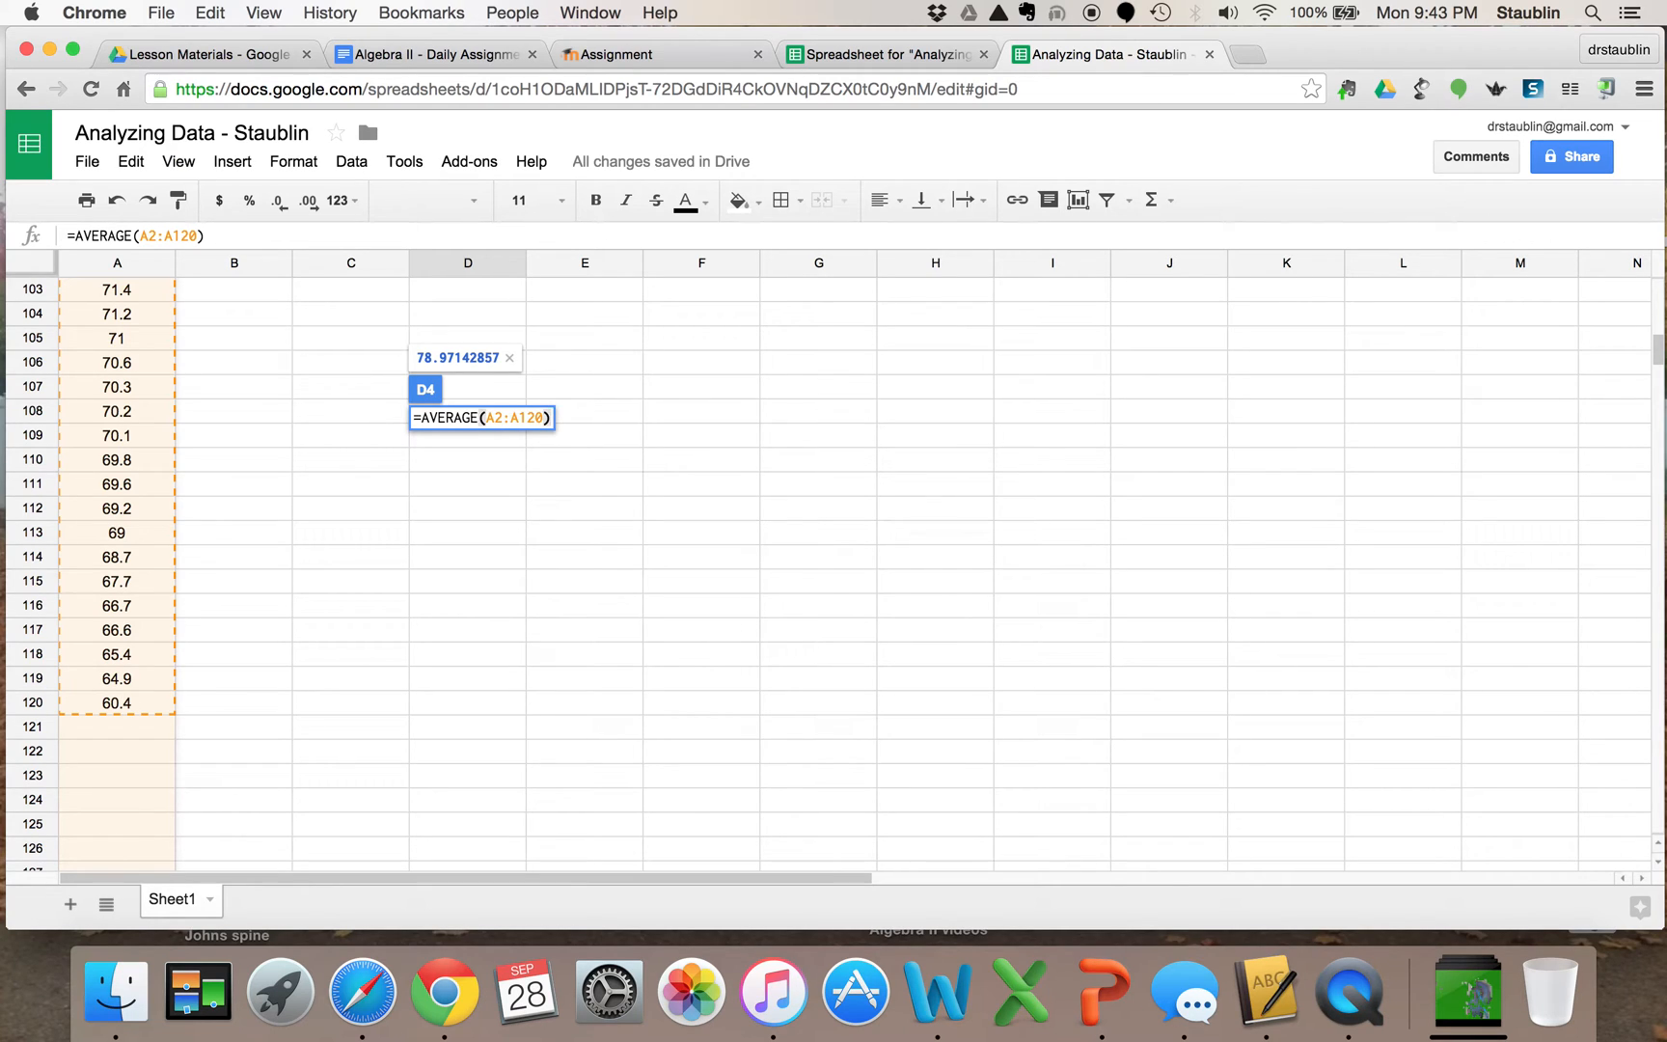
key("Return")
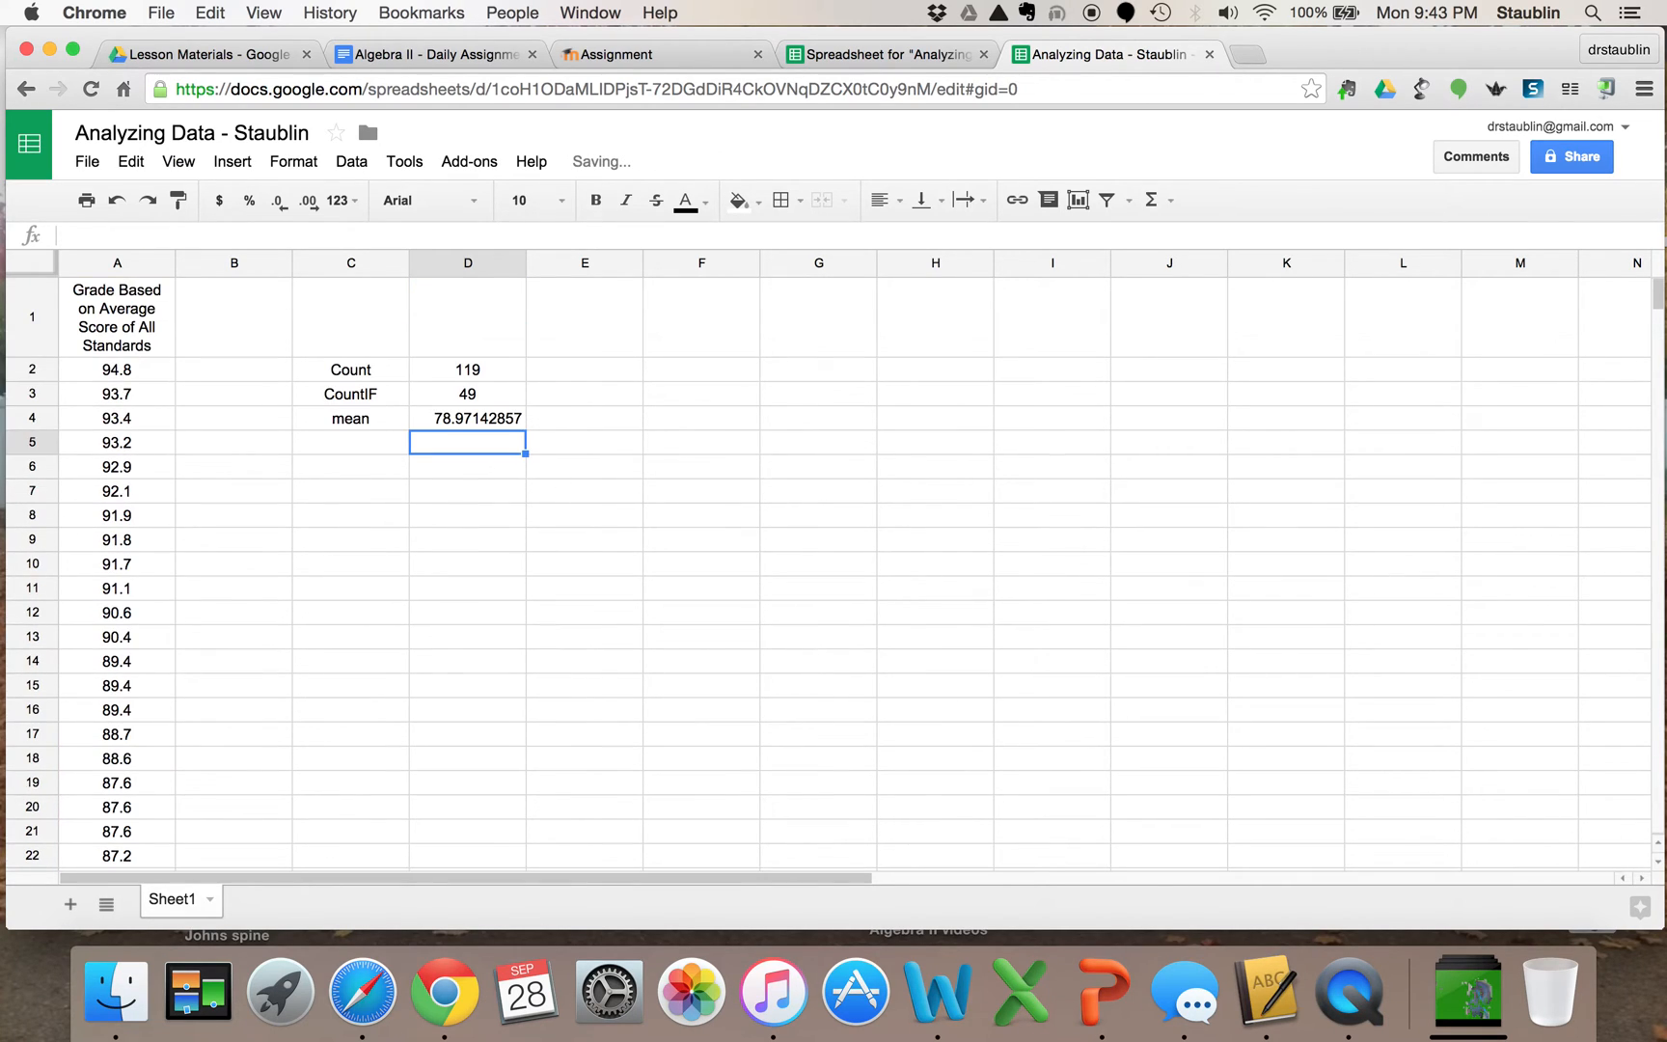
Centre the mean in cell D4 horizontally and reduce its display to one decimal place.
left_click(459, 420)
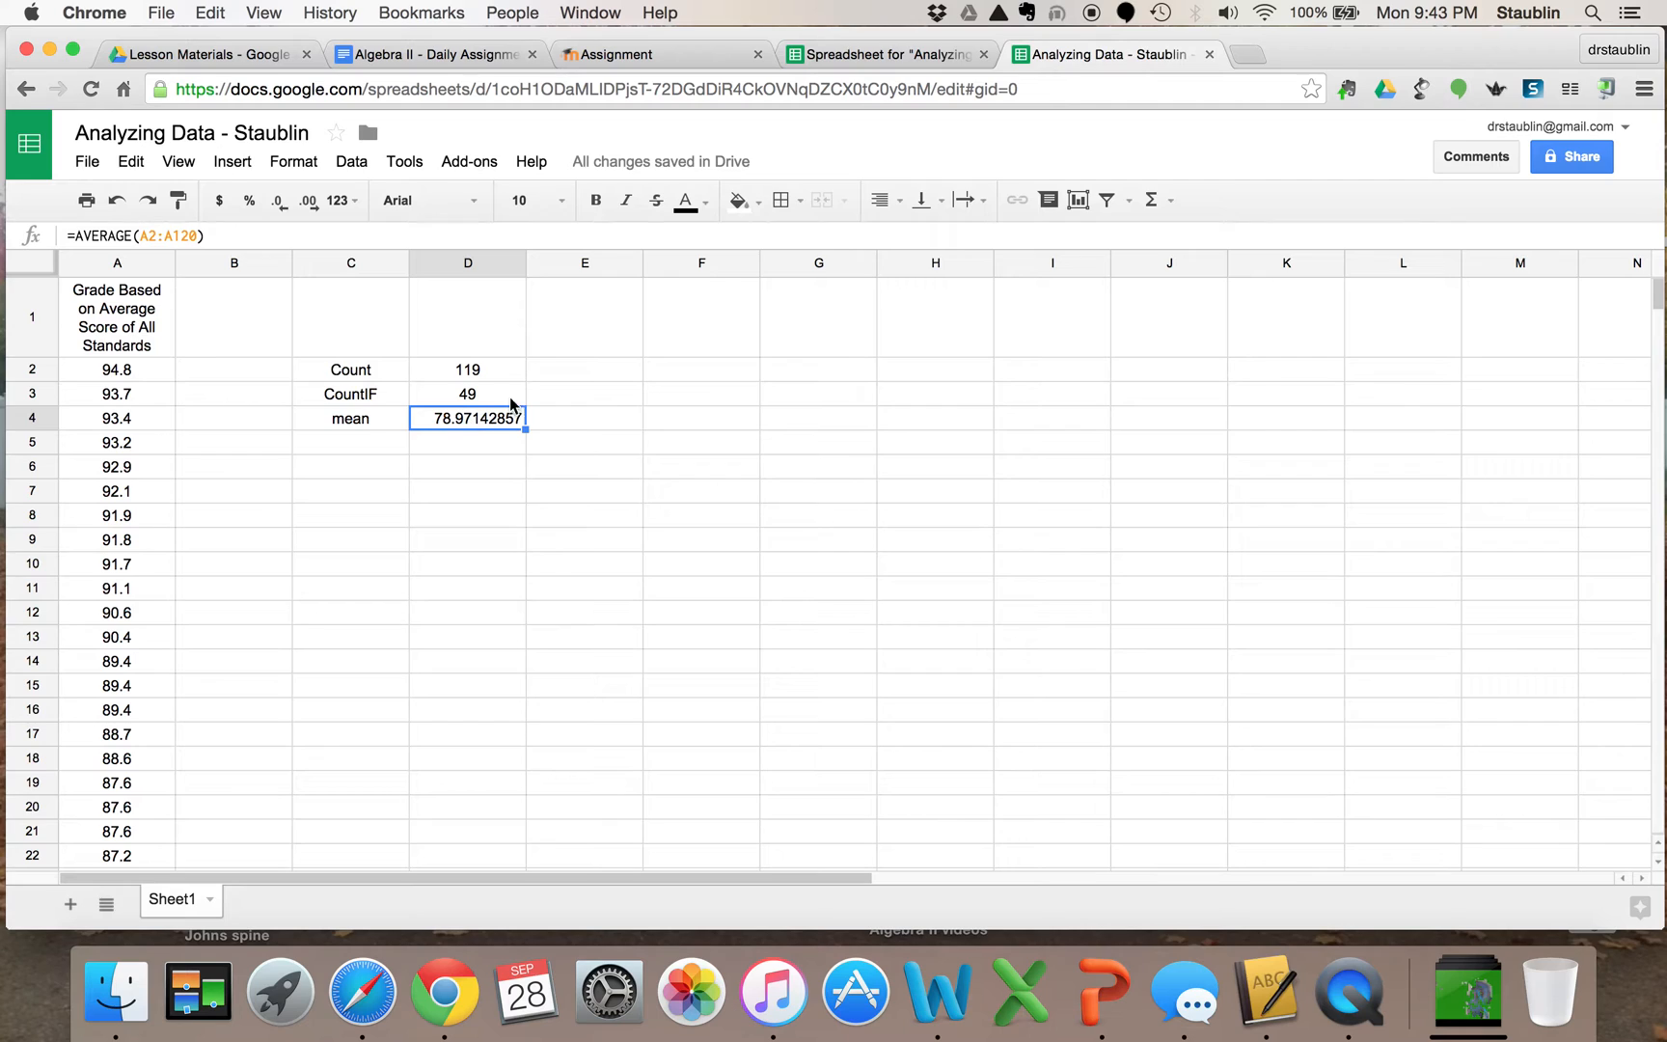
left_click(887, 201)
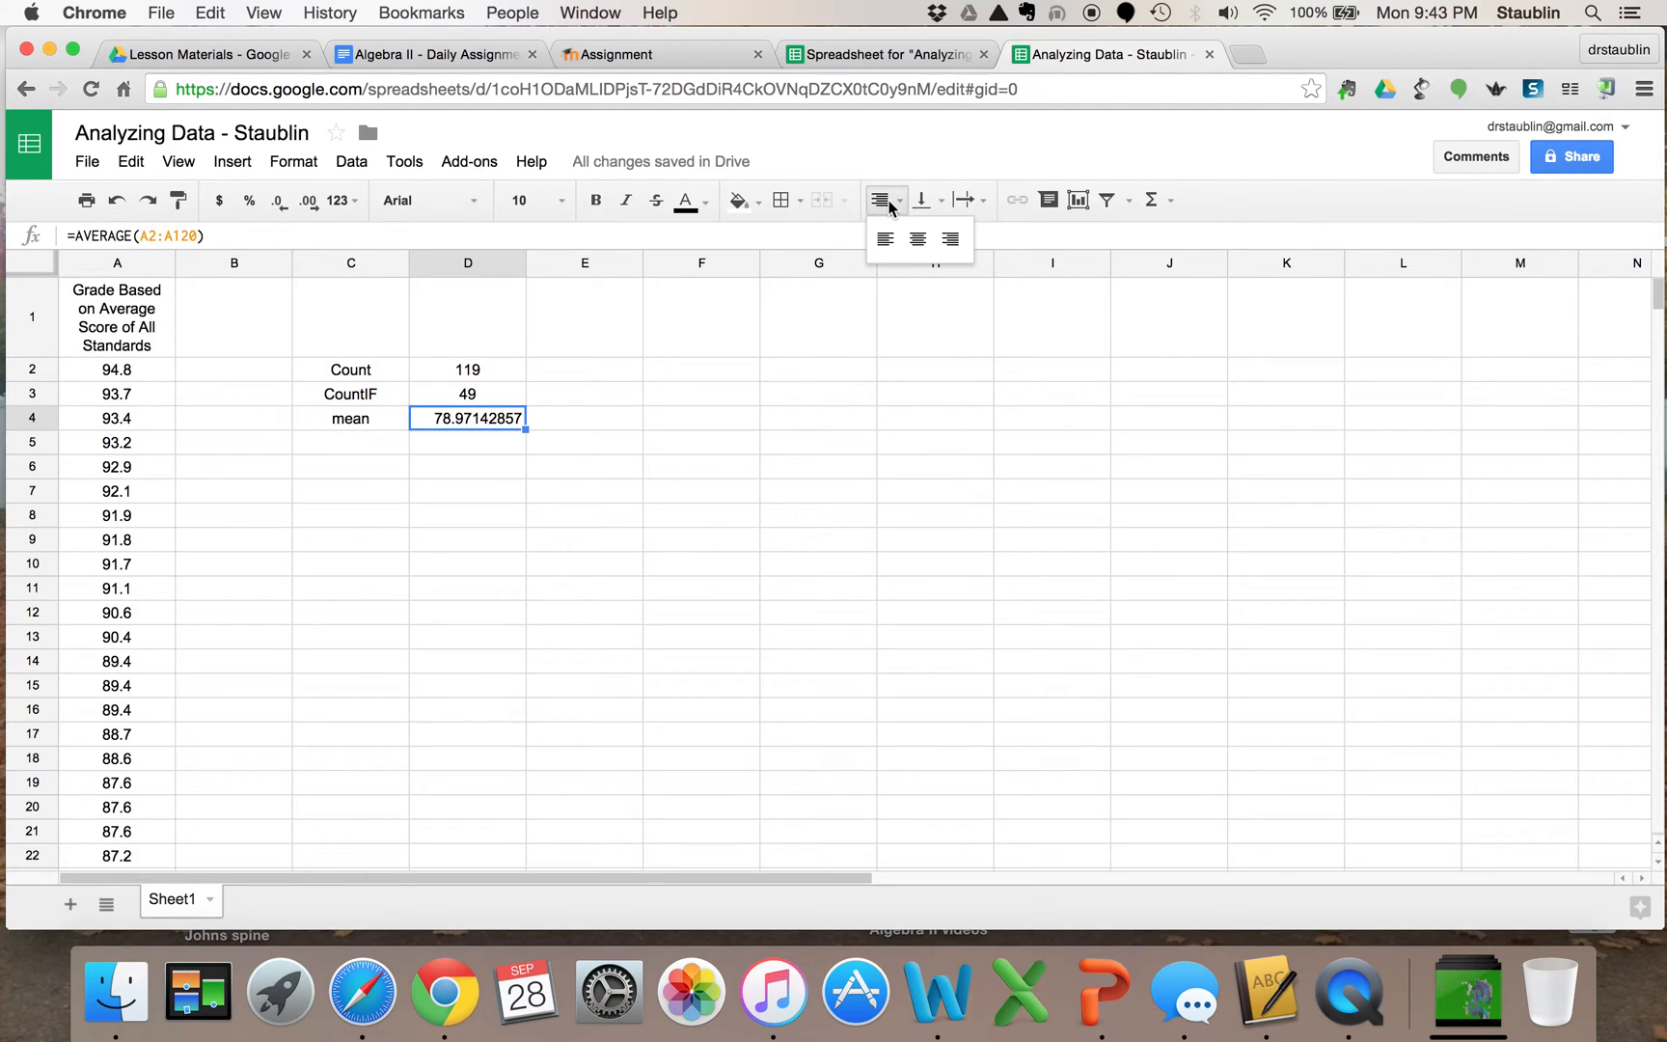
left_click(919, 239)
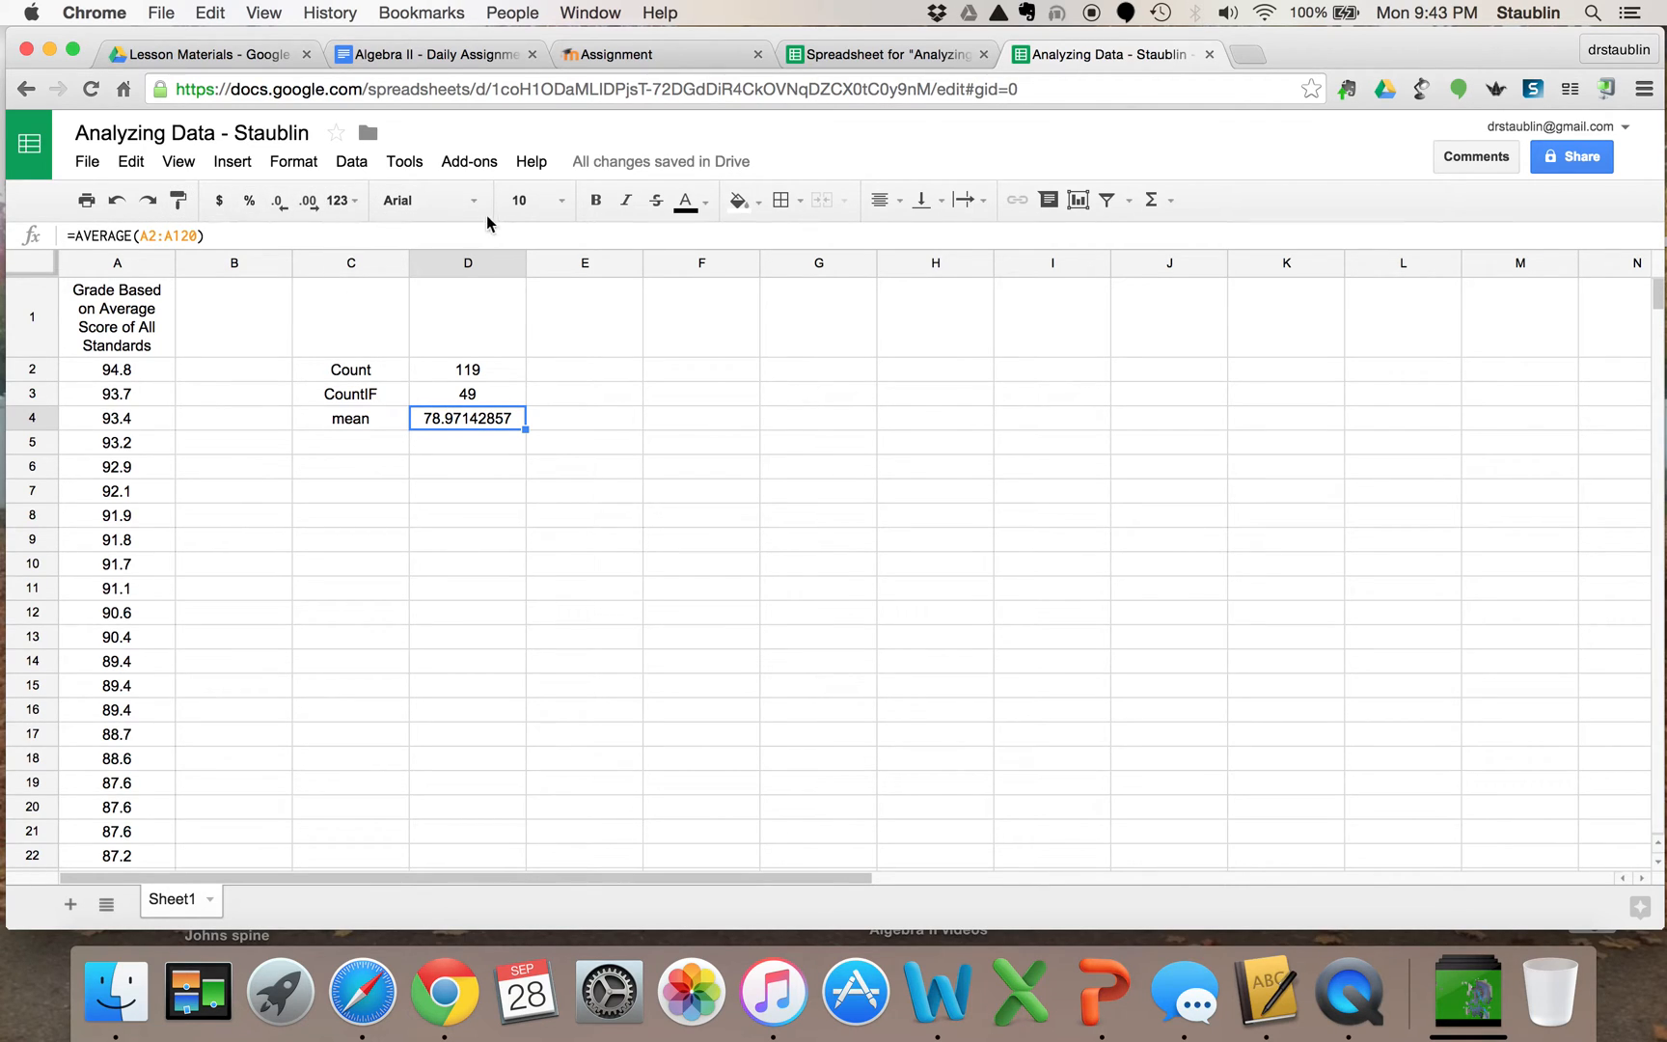
left_click(279, 203)
left_click(280, 203)
left_click(280, 203)
left_click(280, 203)
left_click(279, 202)
left_click(279, 202)
left_click(279, 203)
Enter the label "Standard Deviation, sample" in cell C5.
left_click(354, 446)
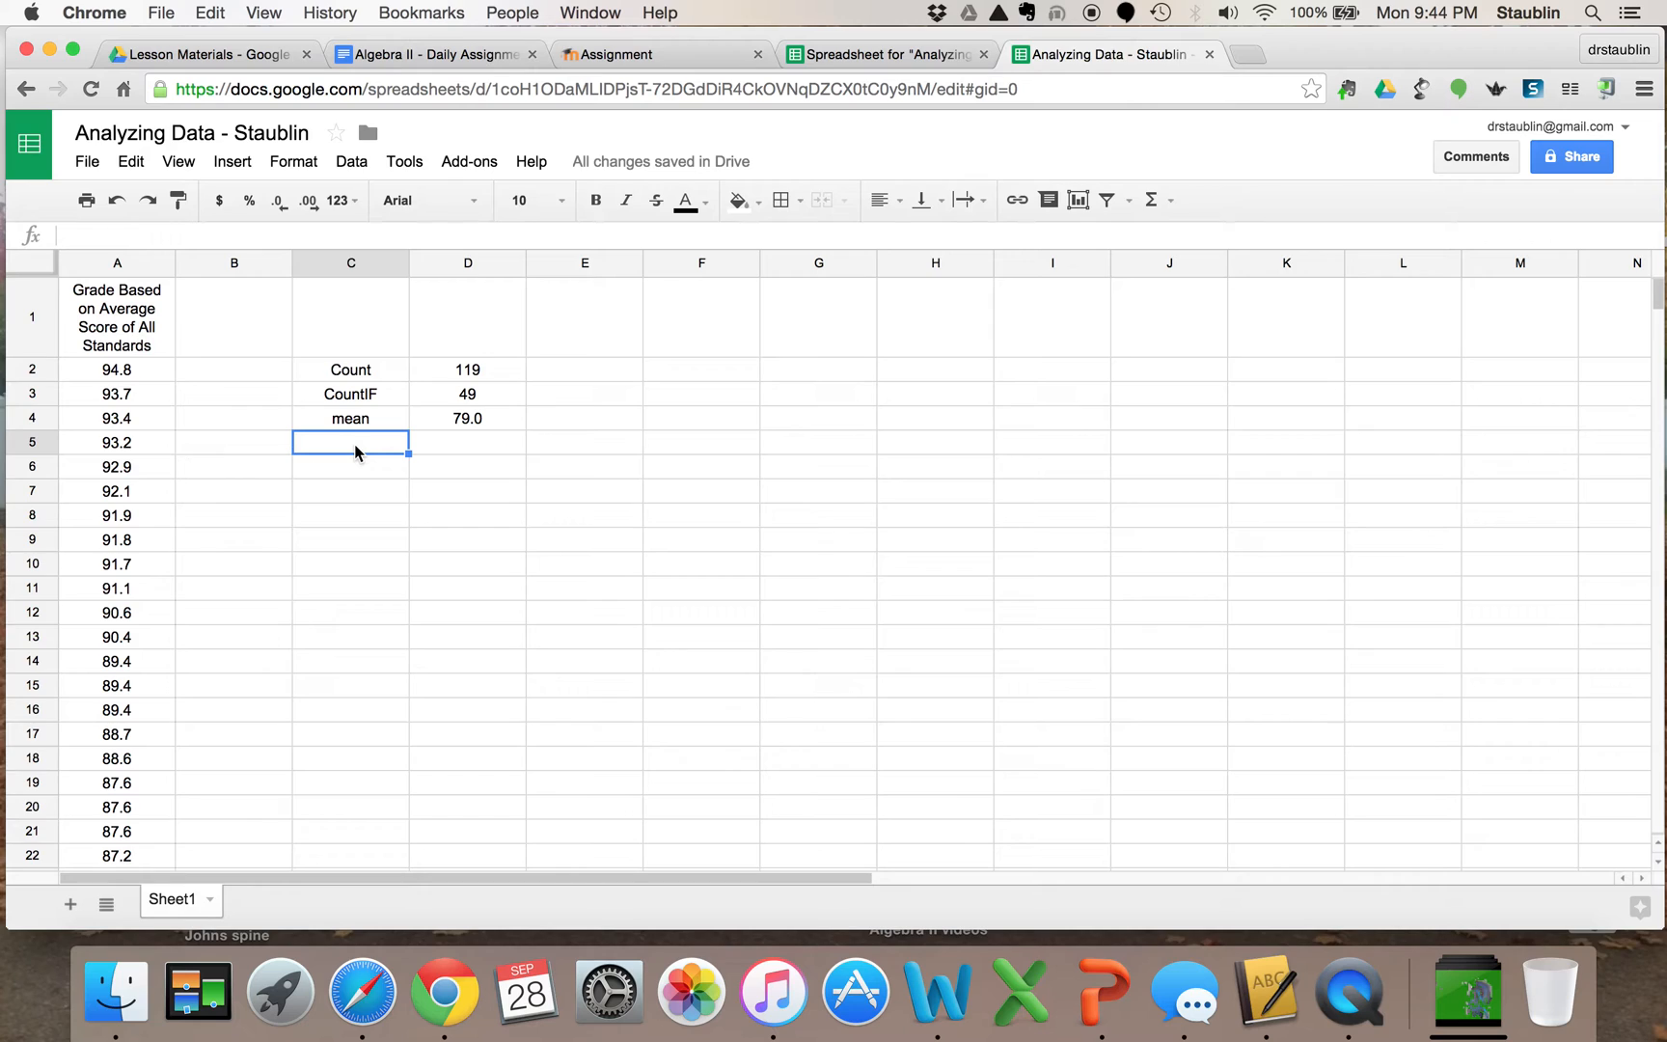
type("Standard ")
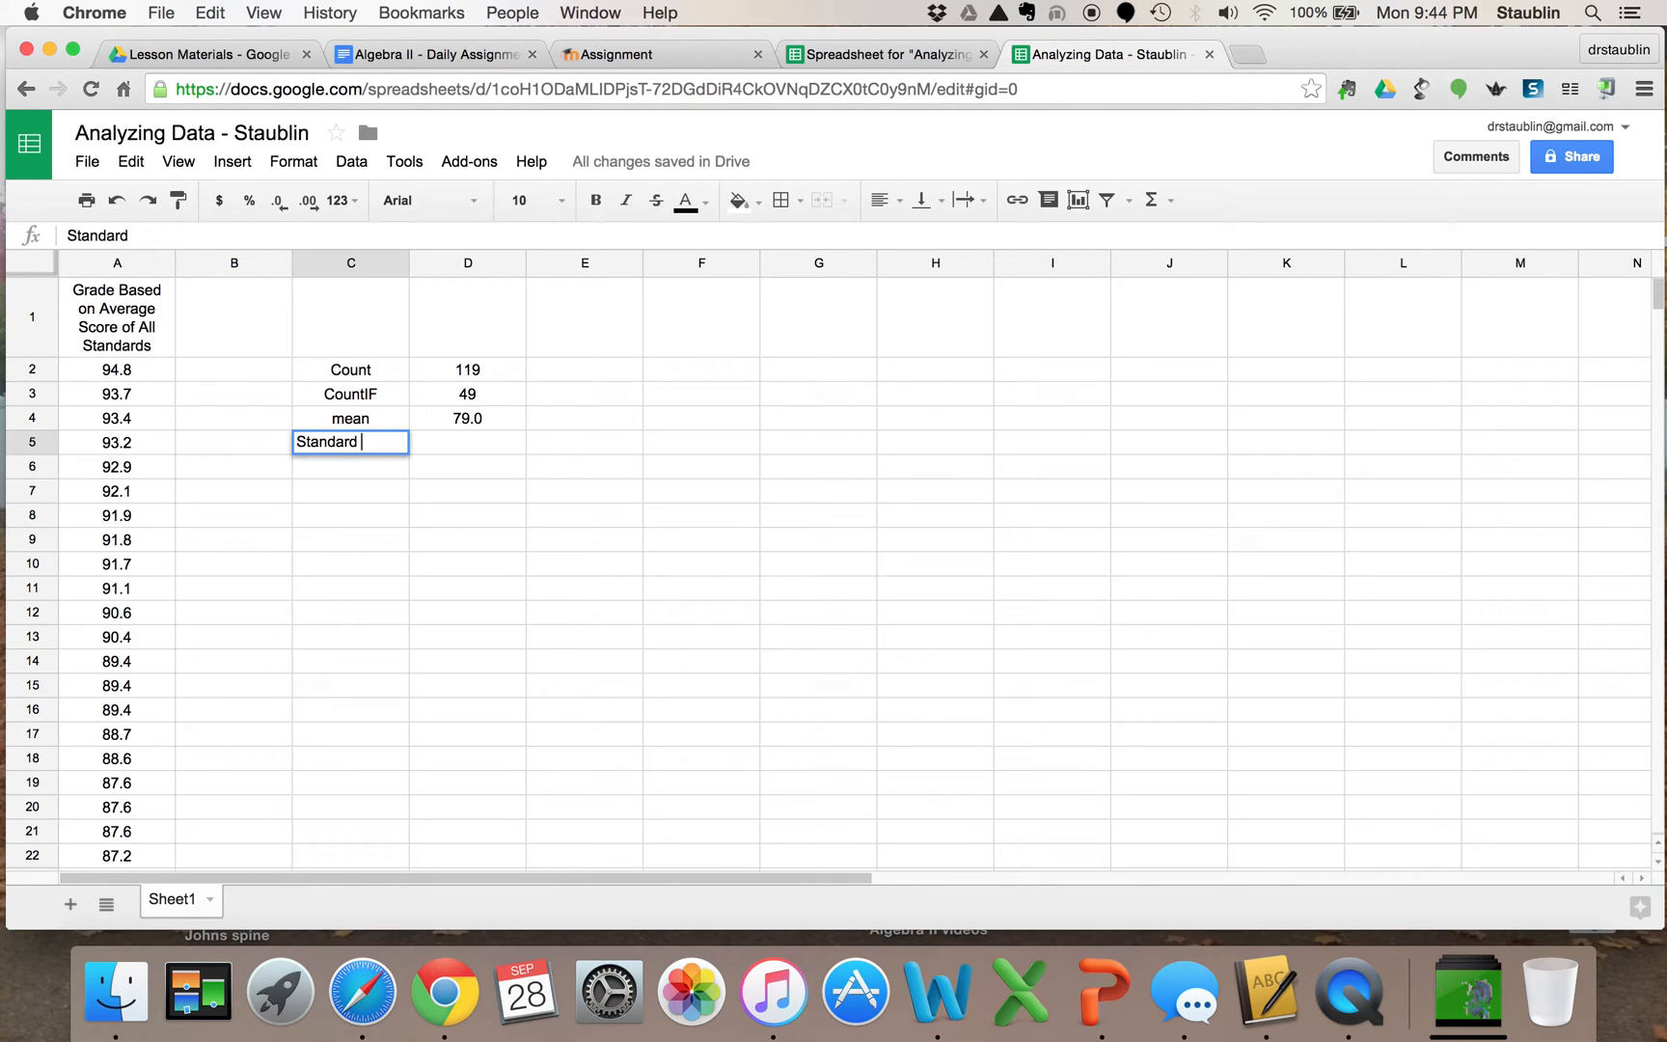
type("Deviation,")
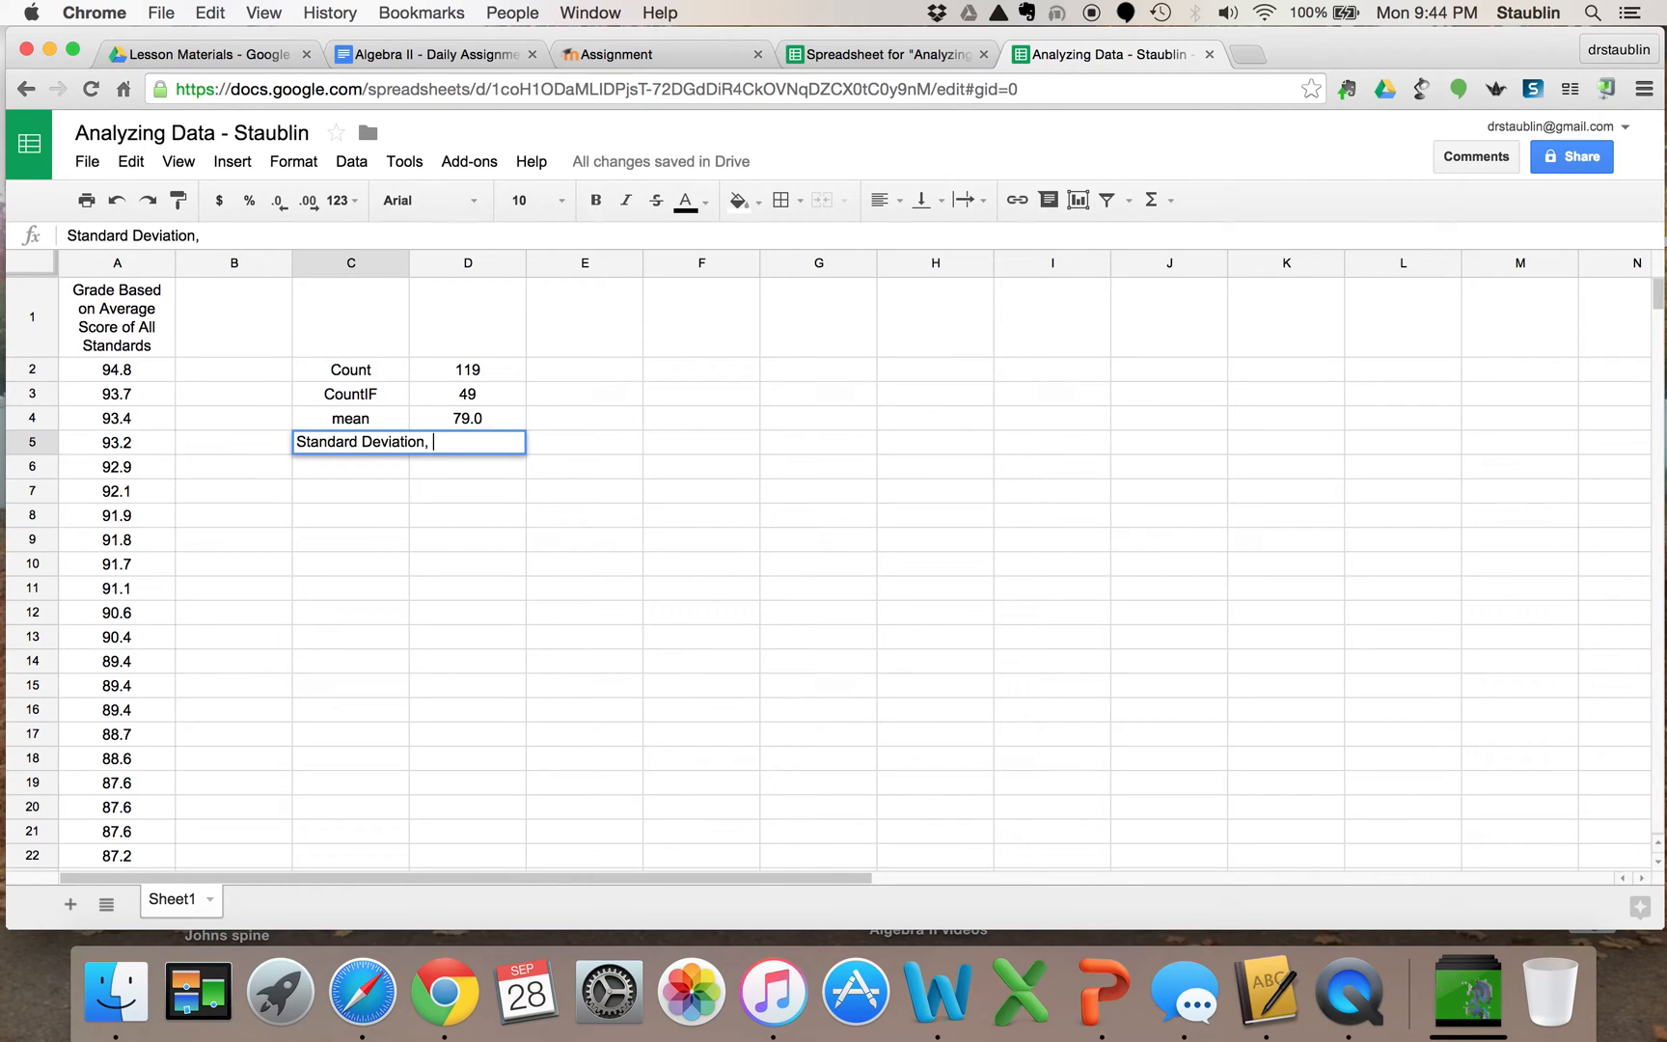
type(" sample")
key("Return")
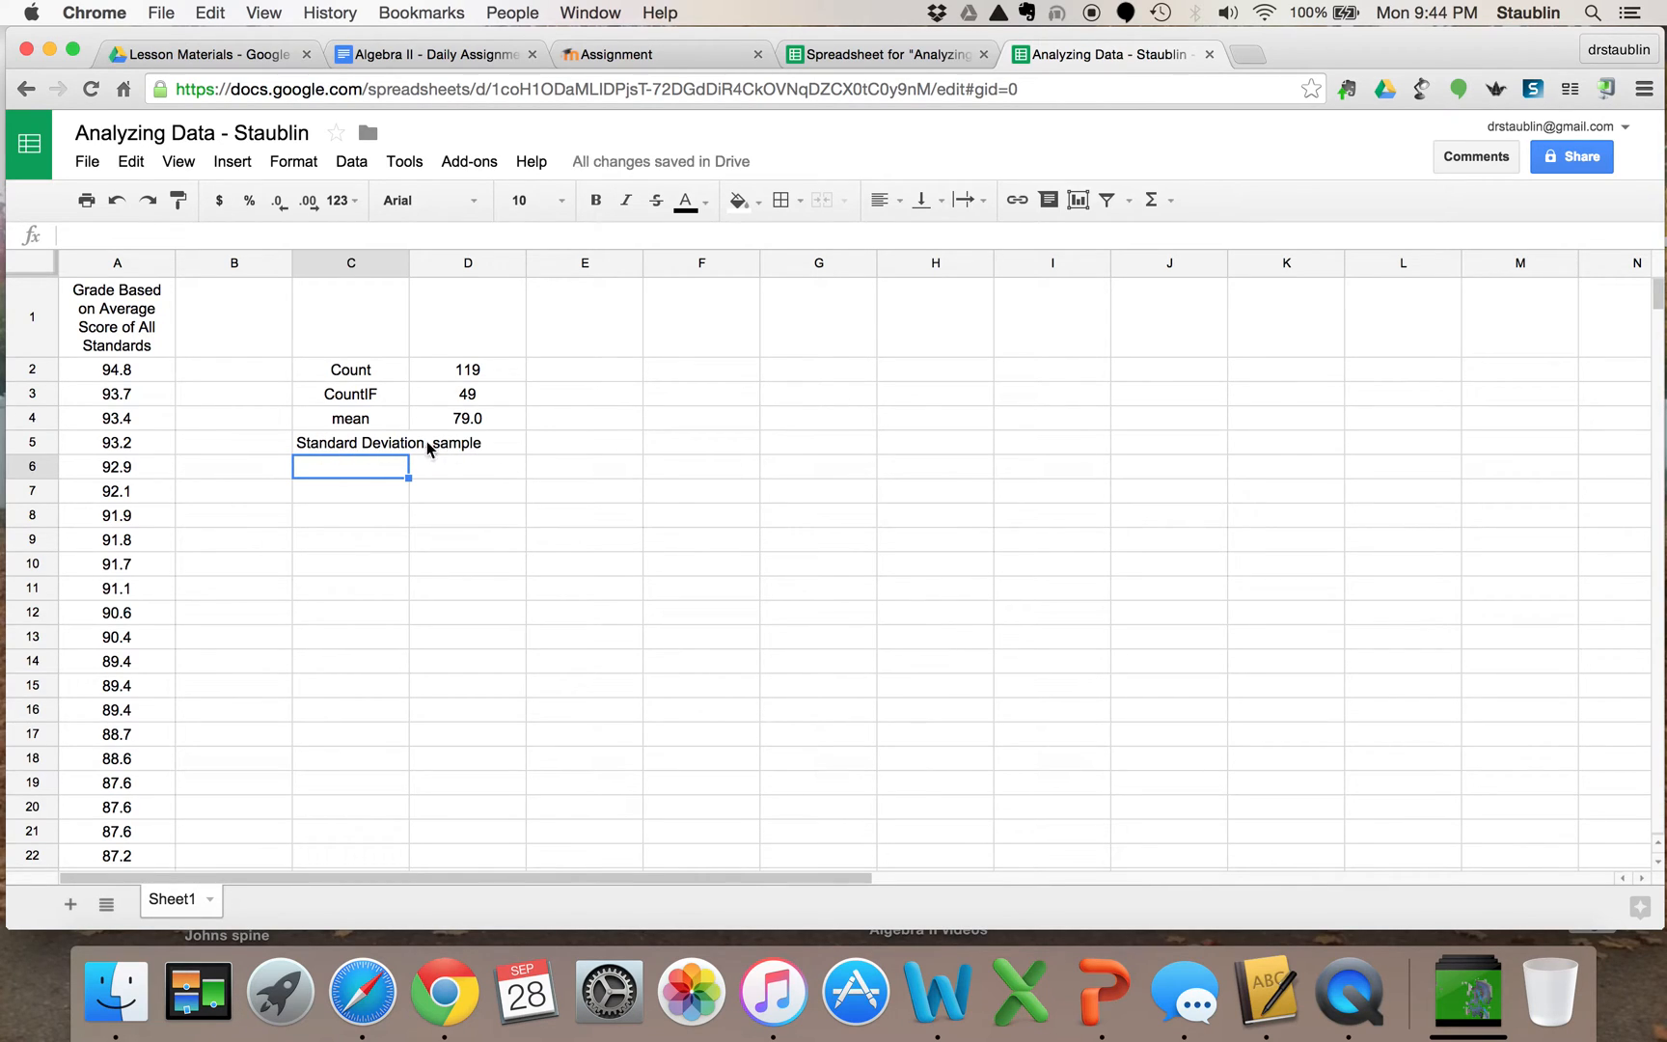
left_click(356, 445)
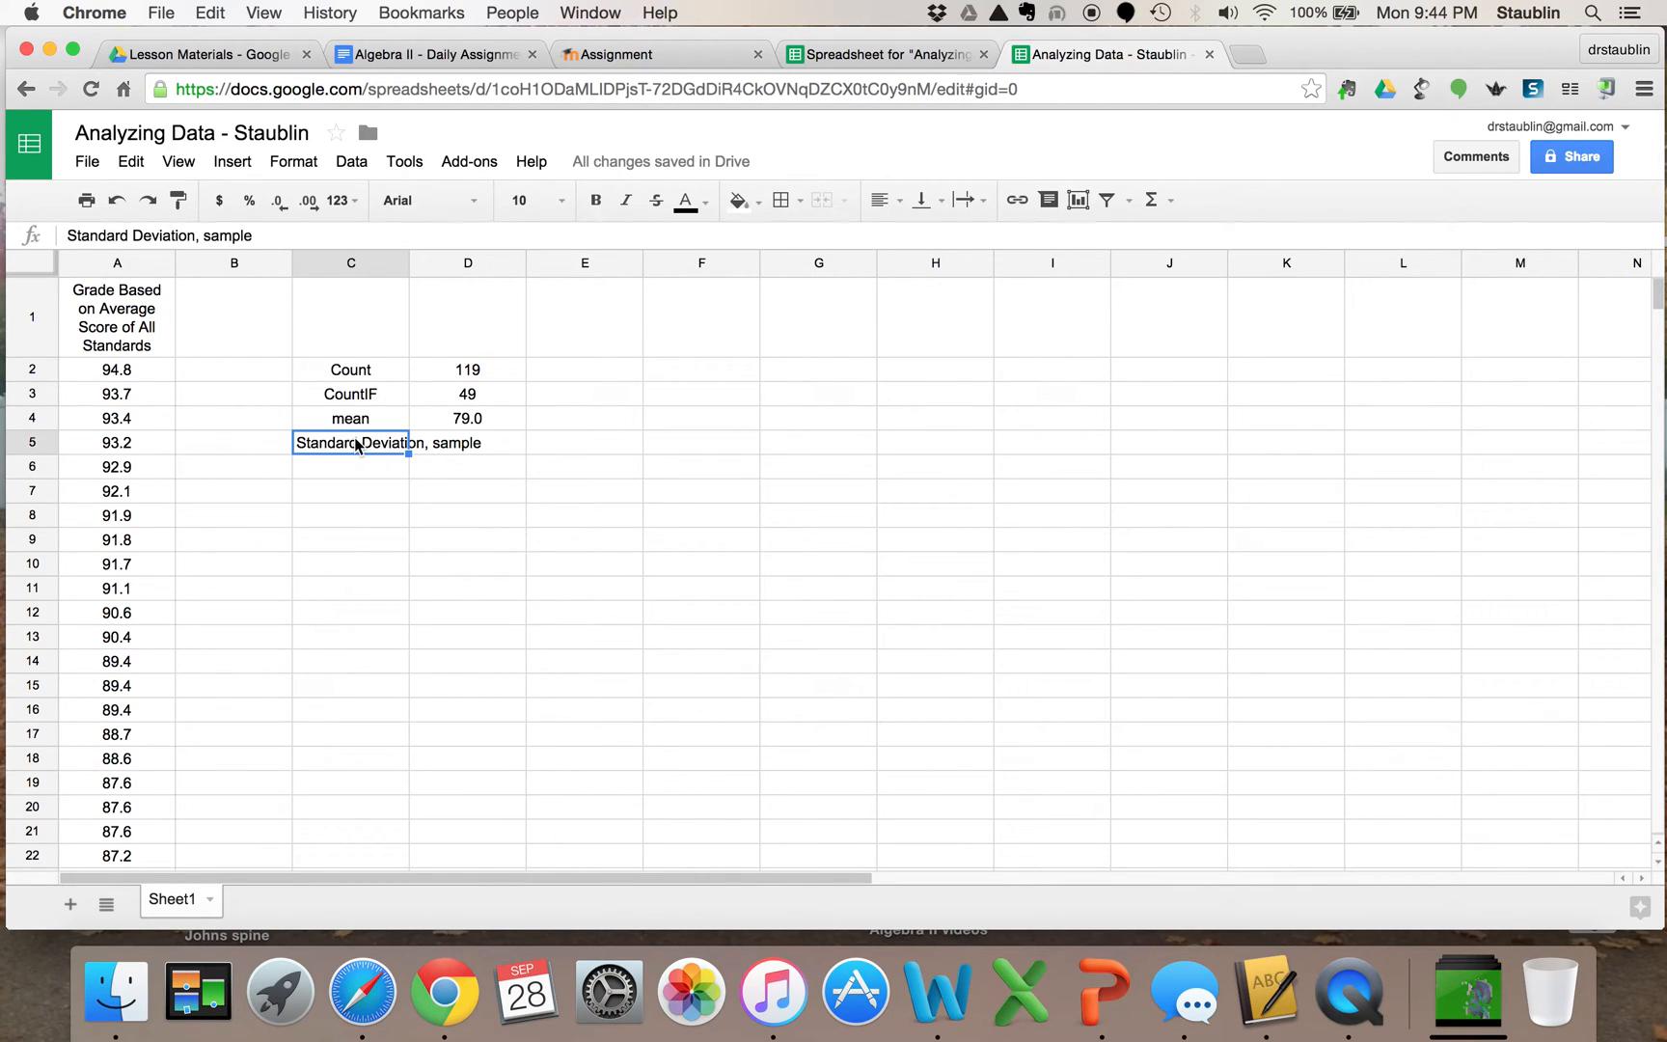
Wrap the text of the "Standard Deviation, sample" label in cell C5 and centre it horizontally.
left_click(294, 163)
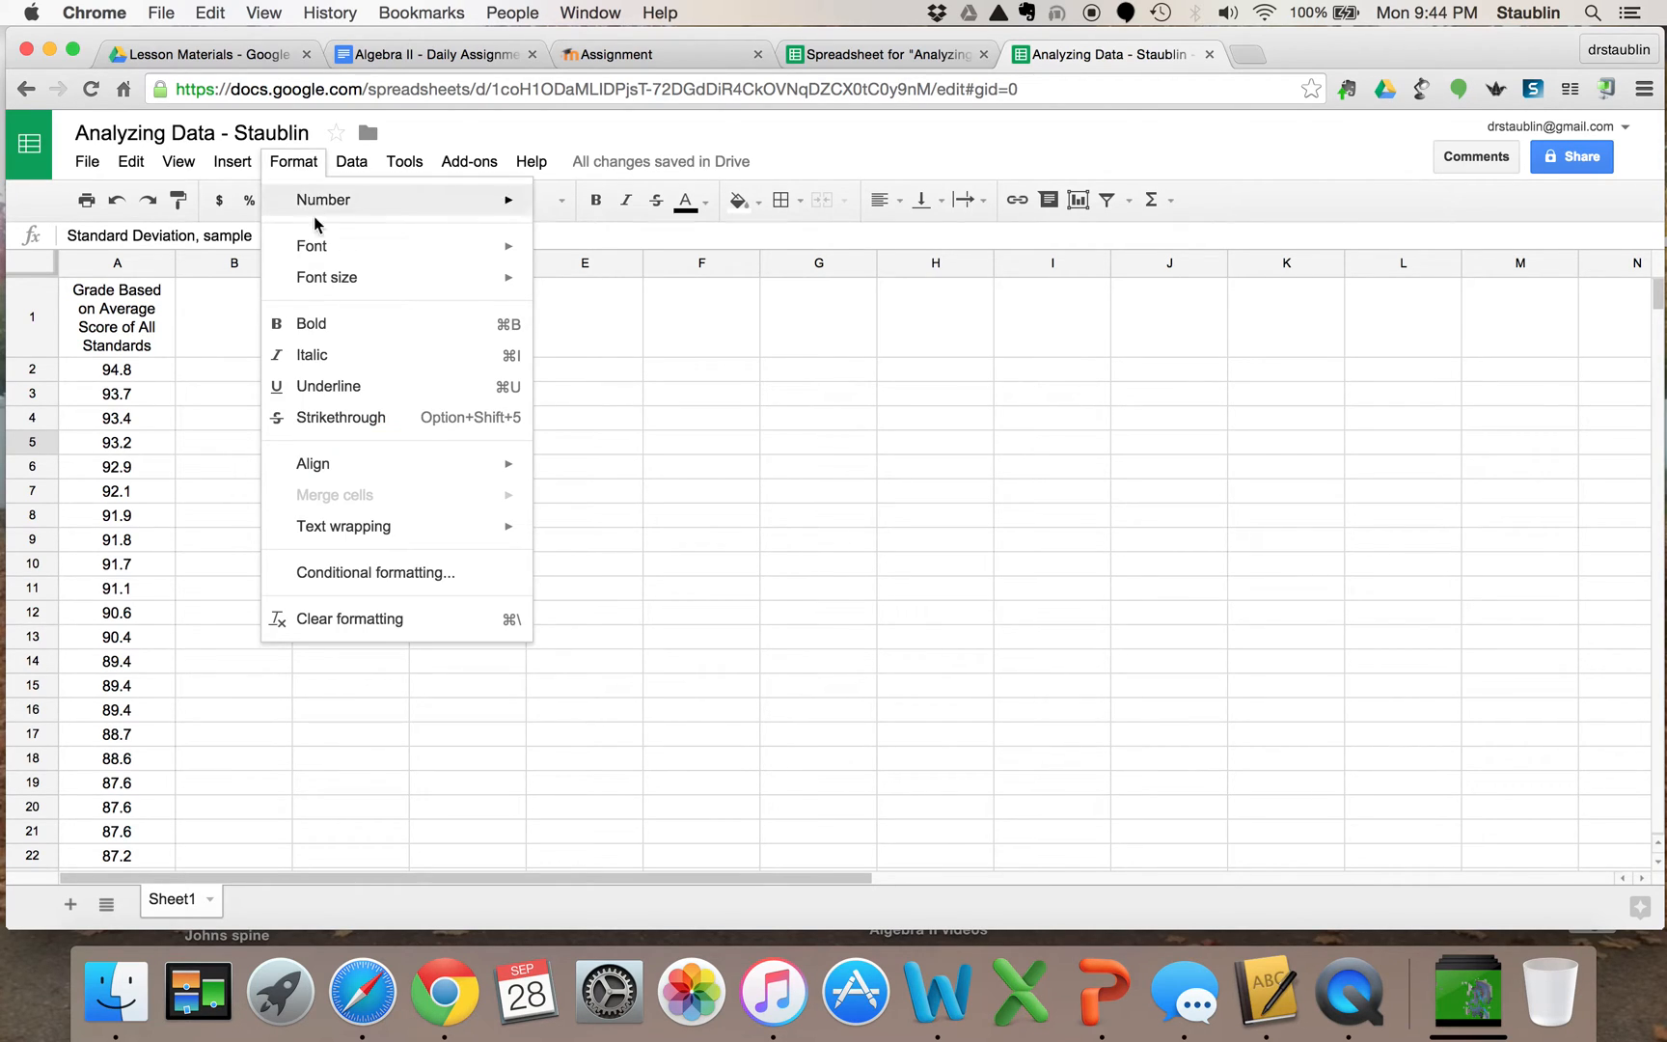
mouse_move(391, 532)
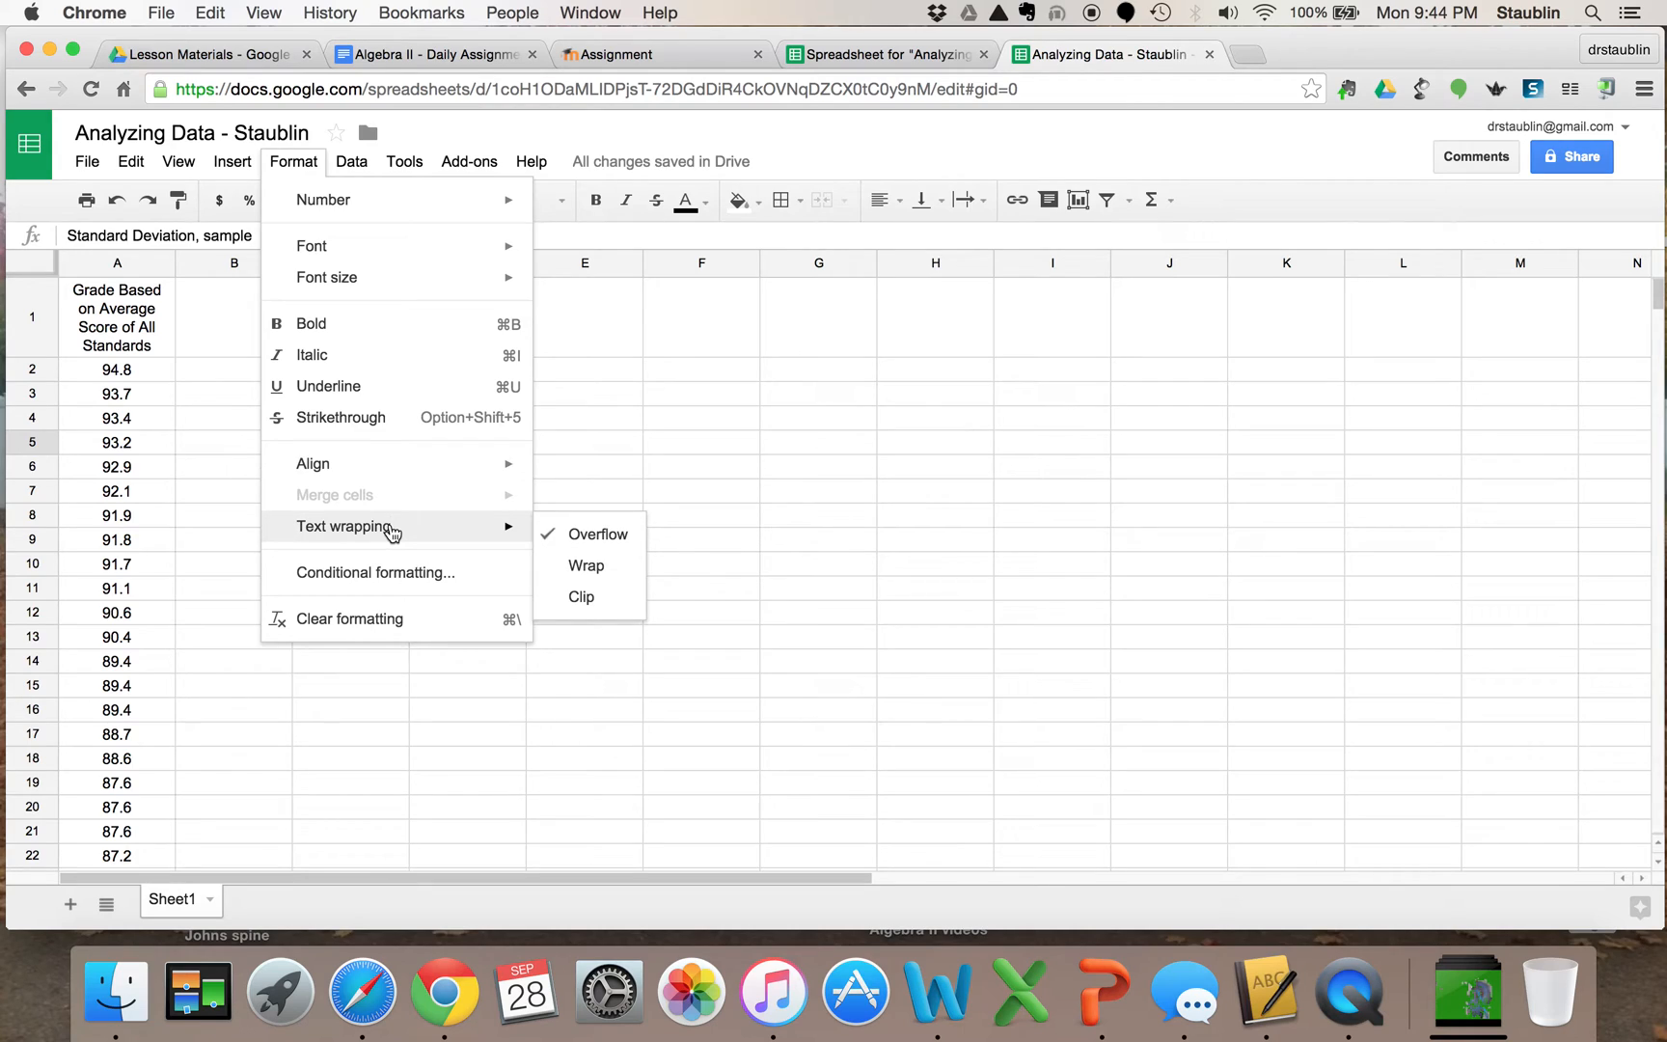
left_click(581, 567)
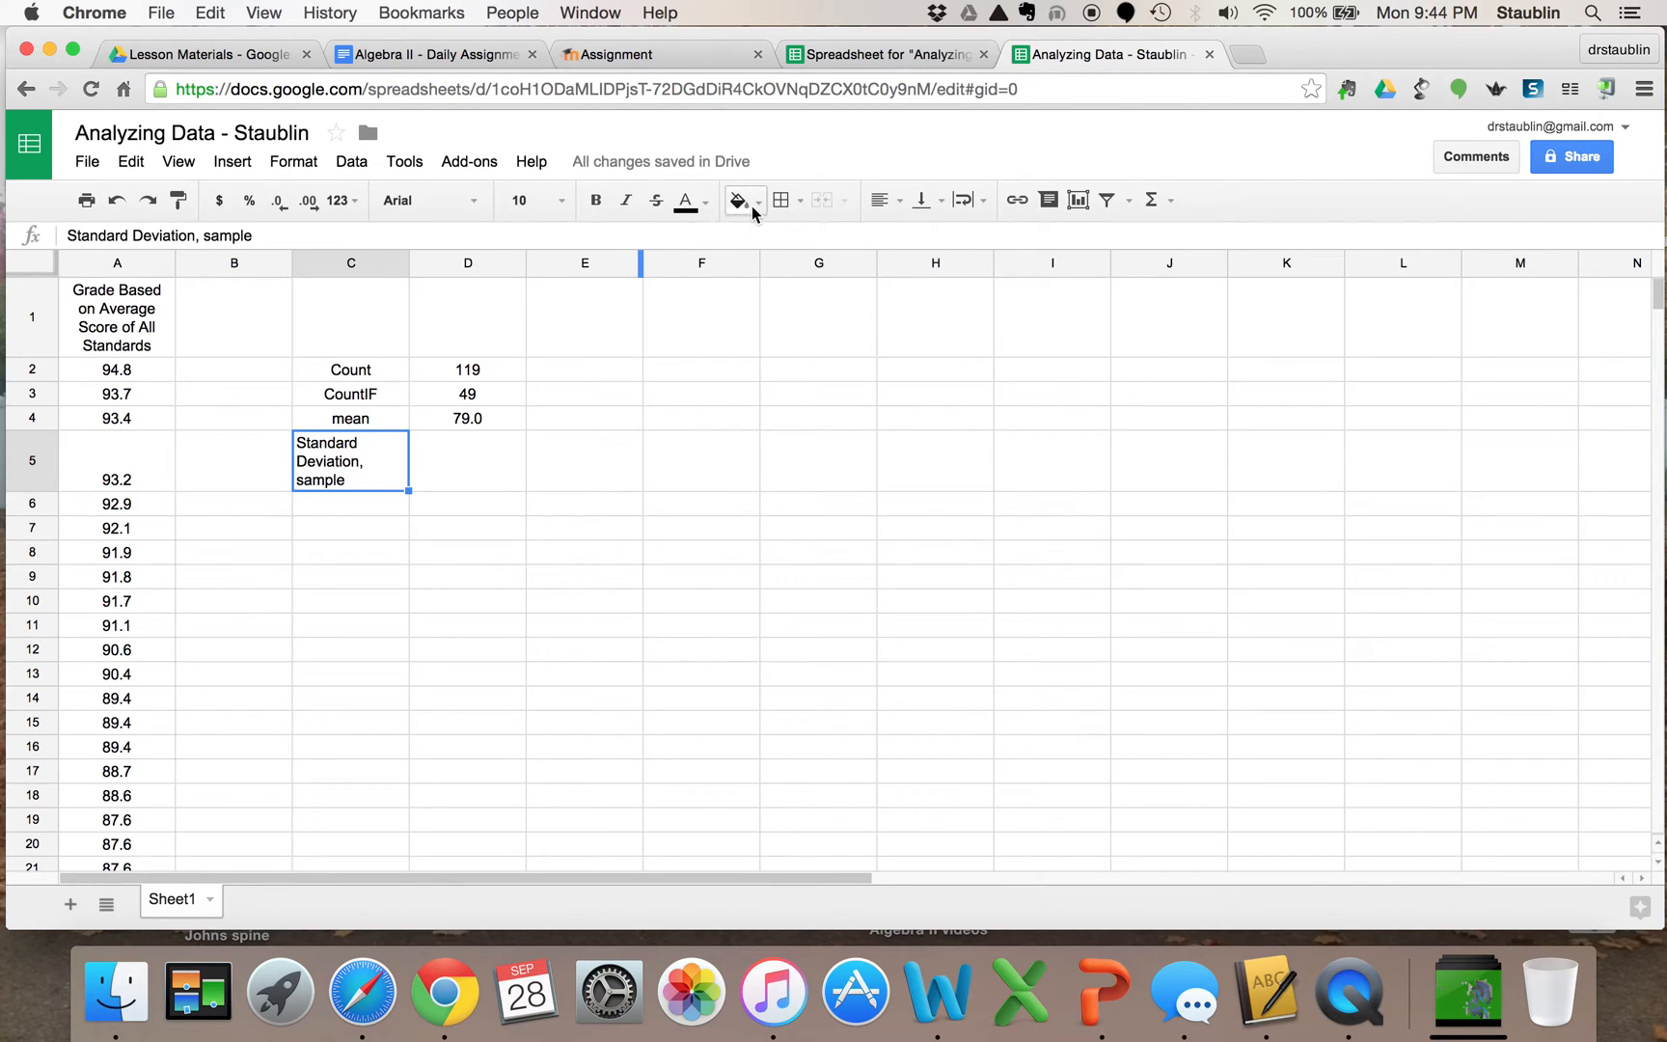
left_click(879, 200)
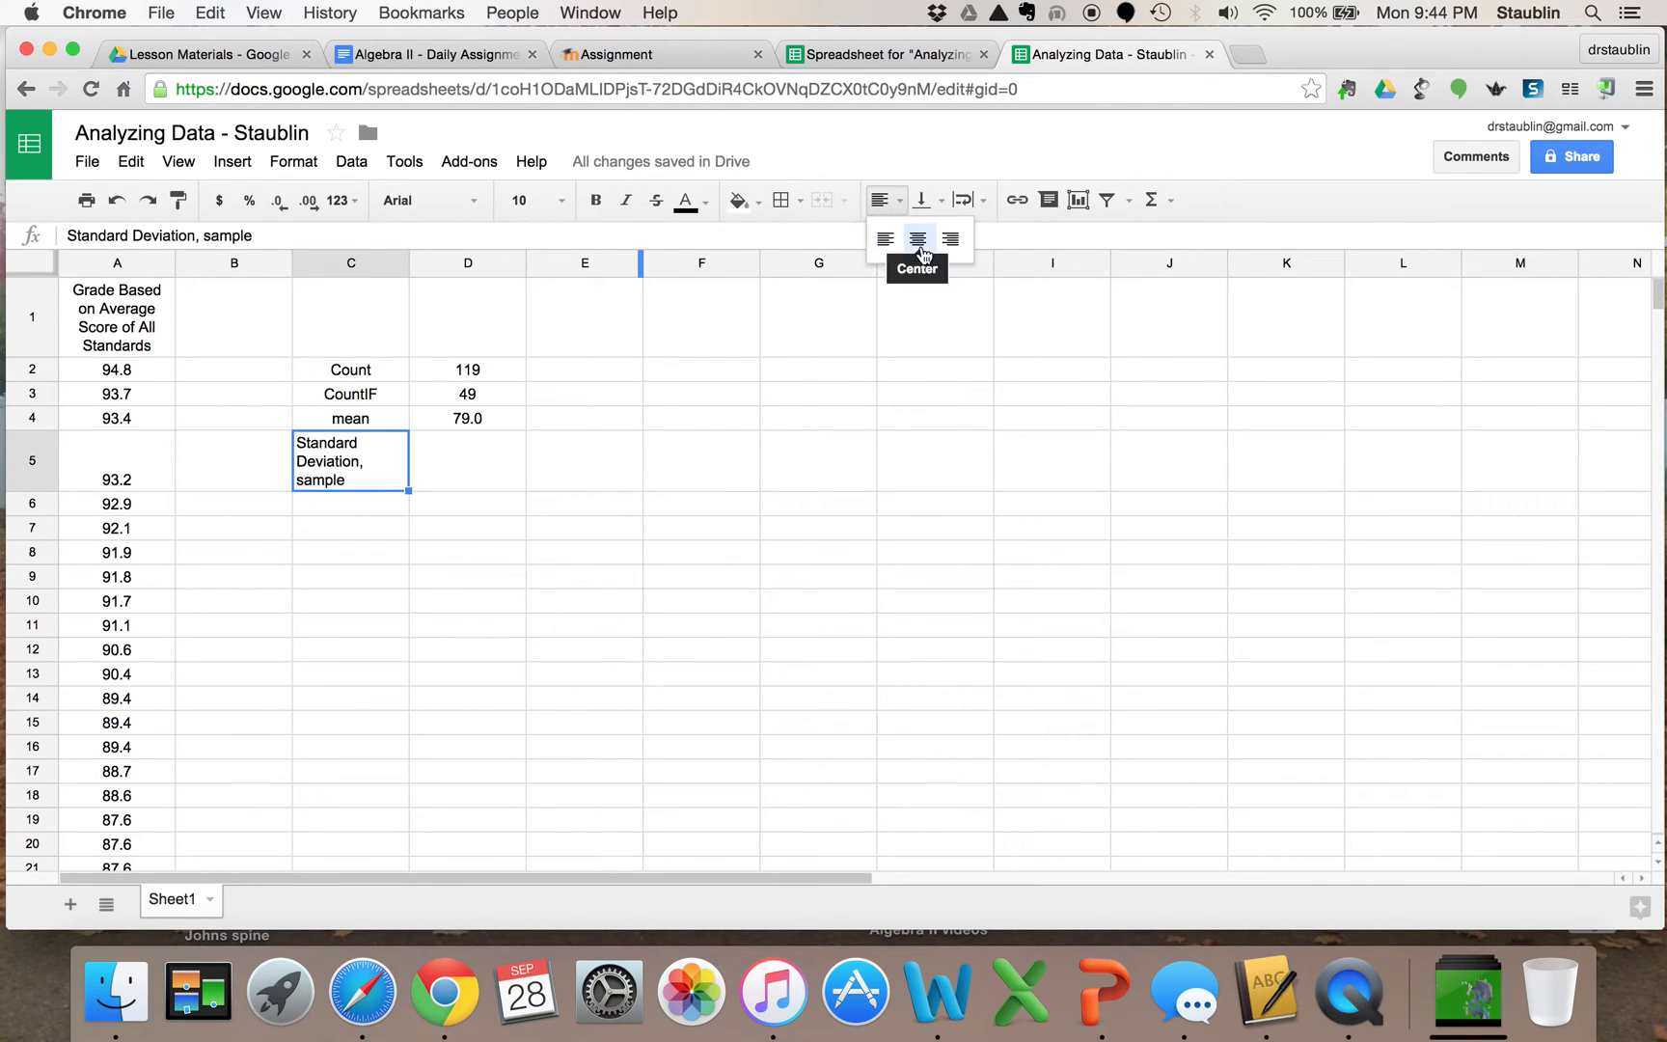
left_click(916, 238)
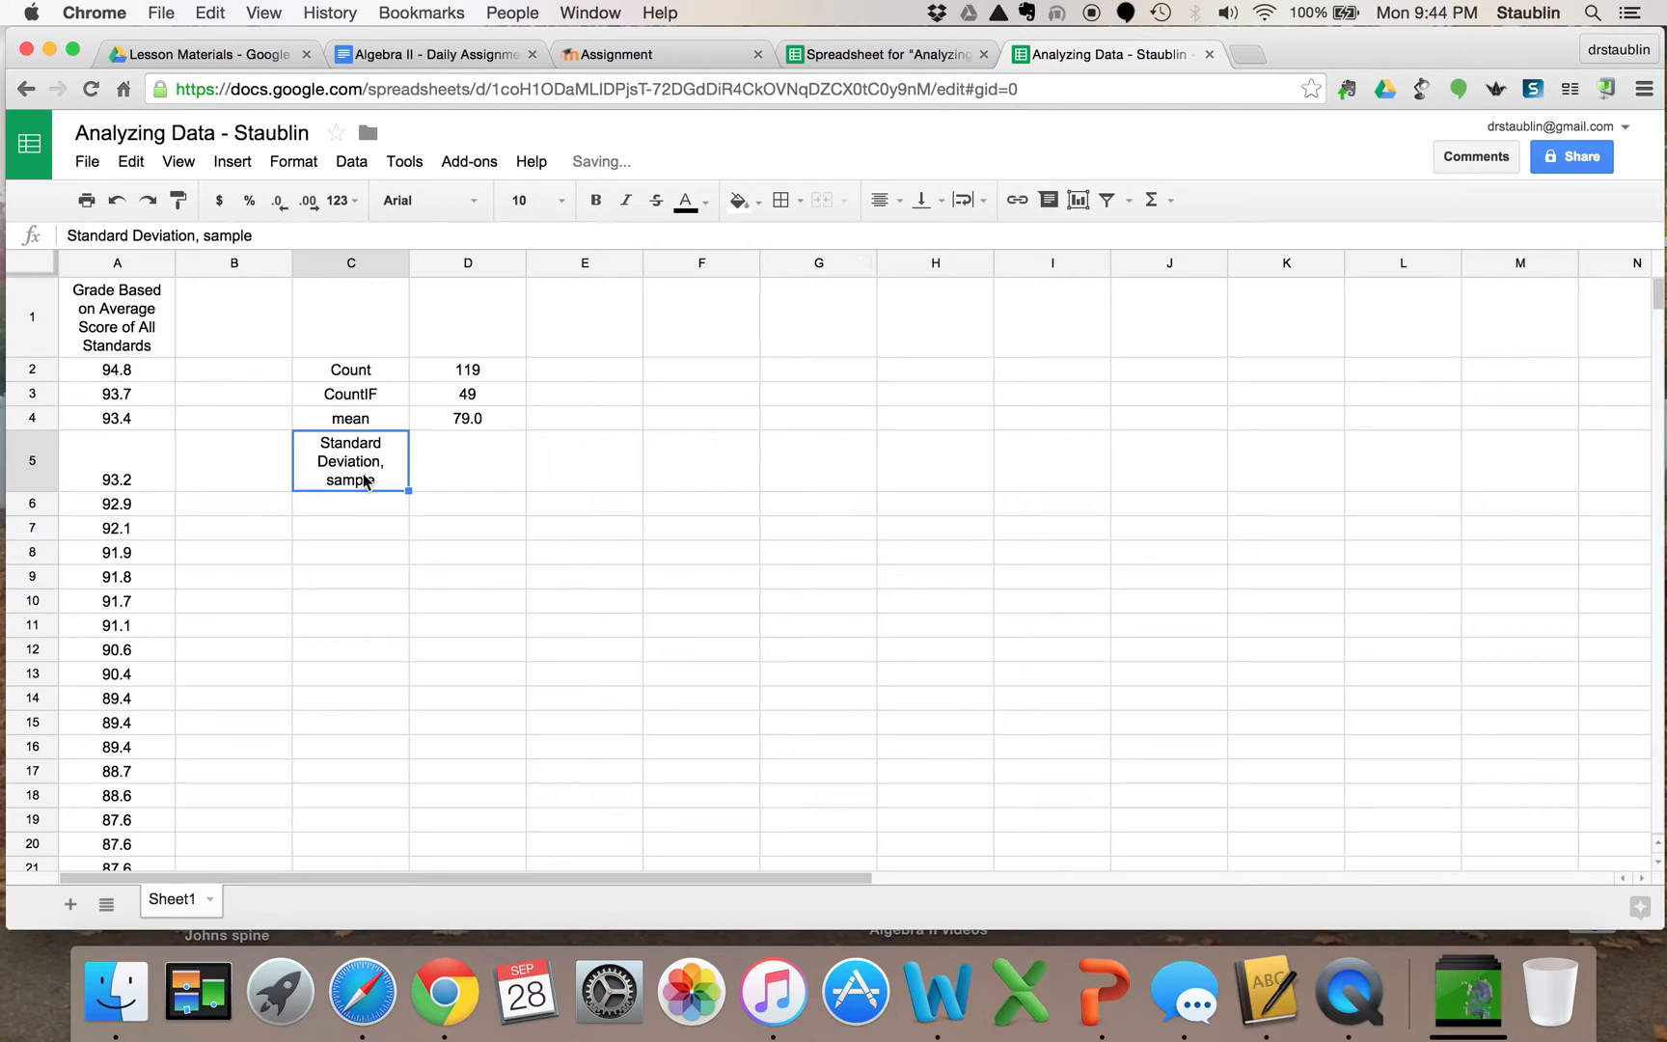
Enter the formula =stdev(A2:A120) in cell D5 to calculate the sample standard deviation of the grades.
left_click(456, 453)
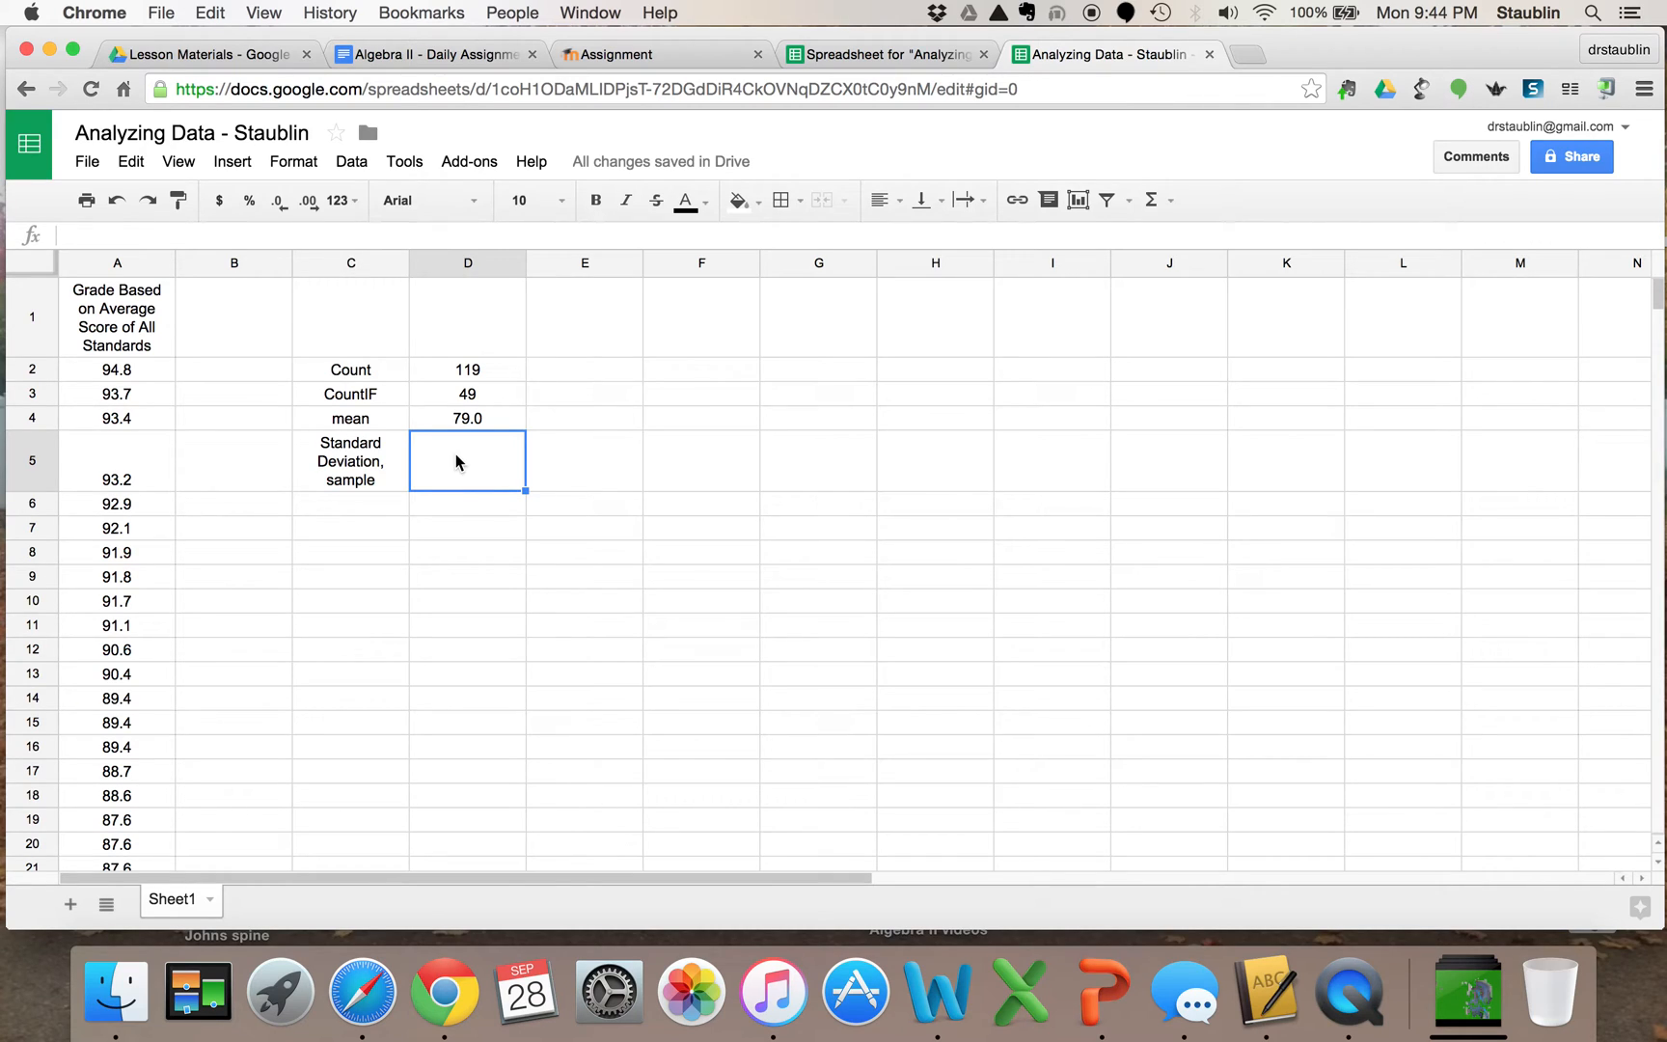
type("=")
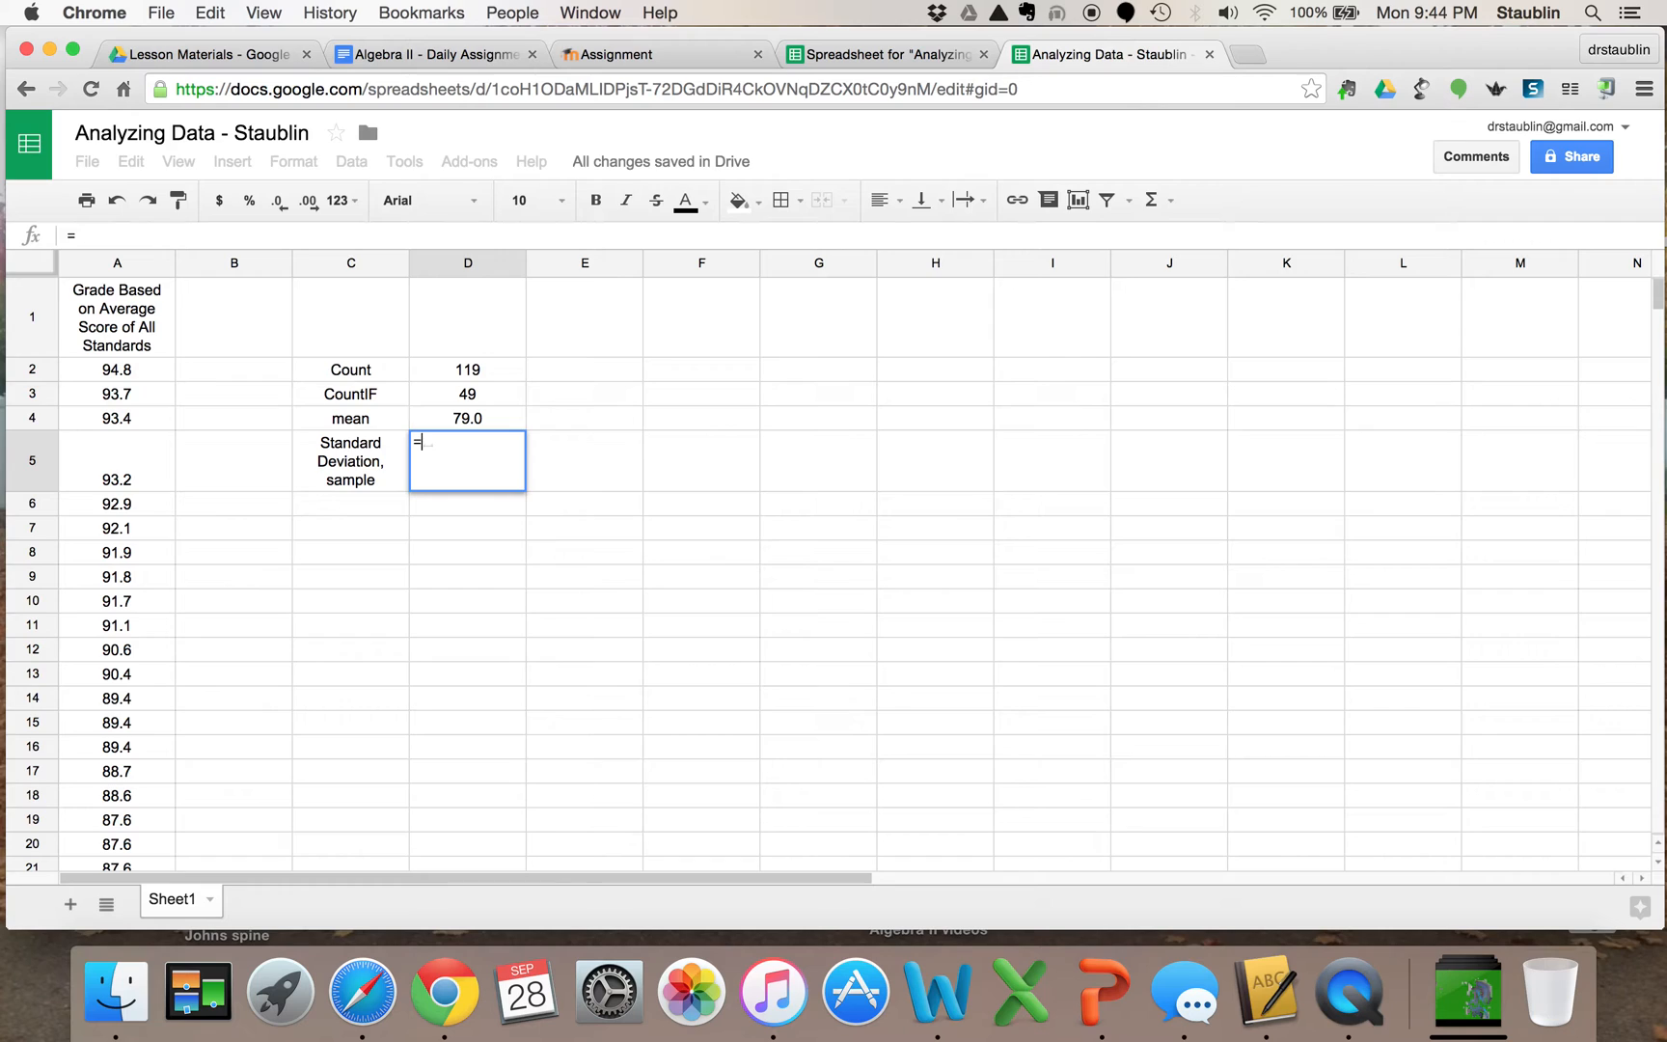
type("s")
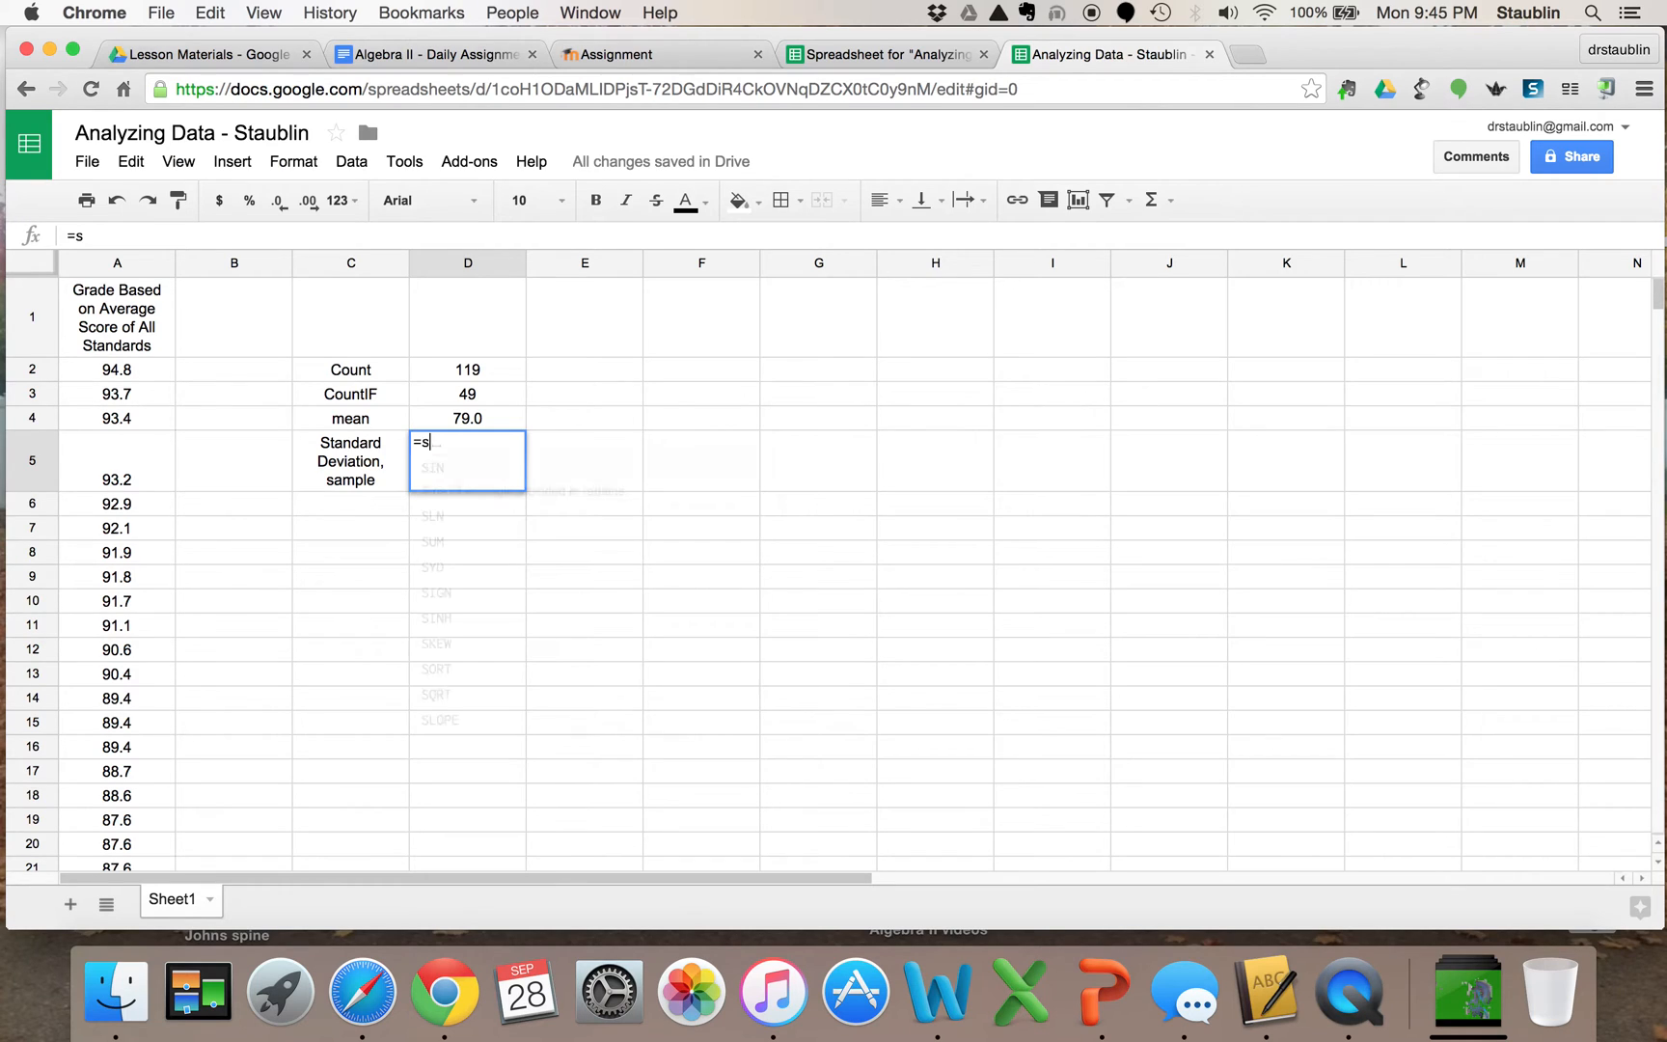
type("tdev(")
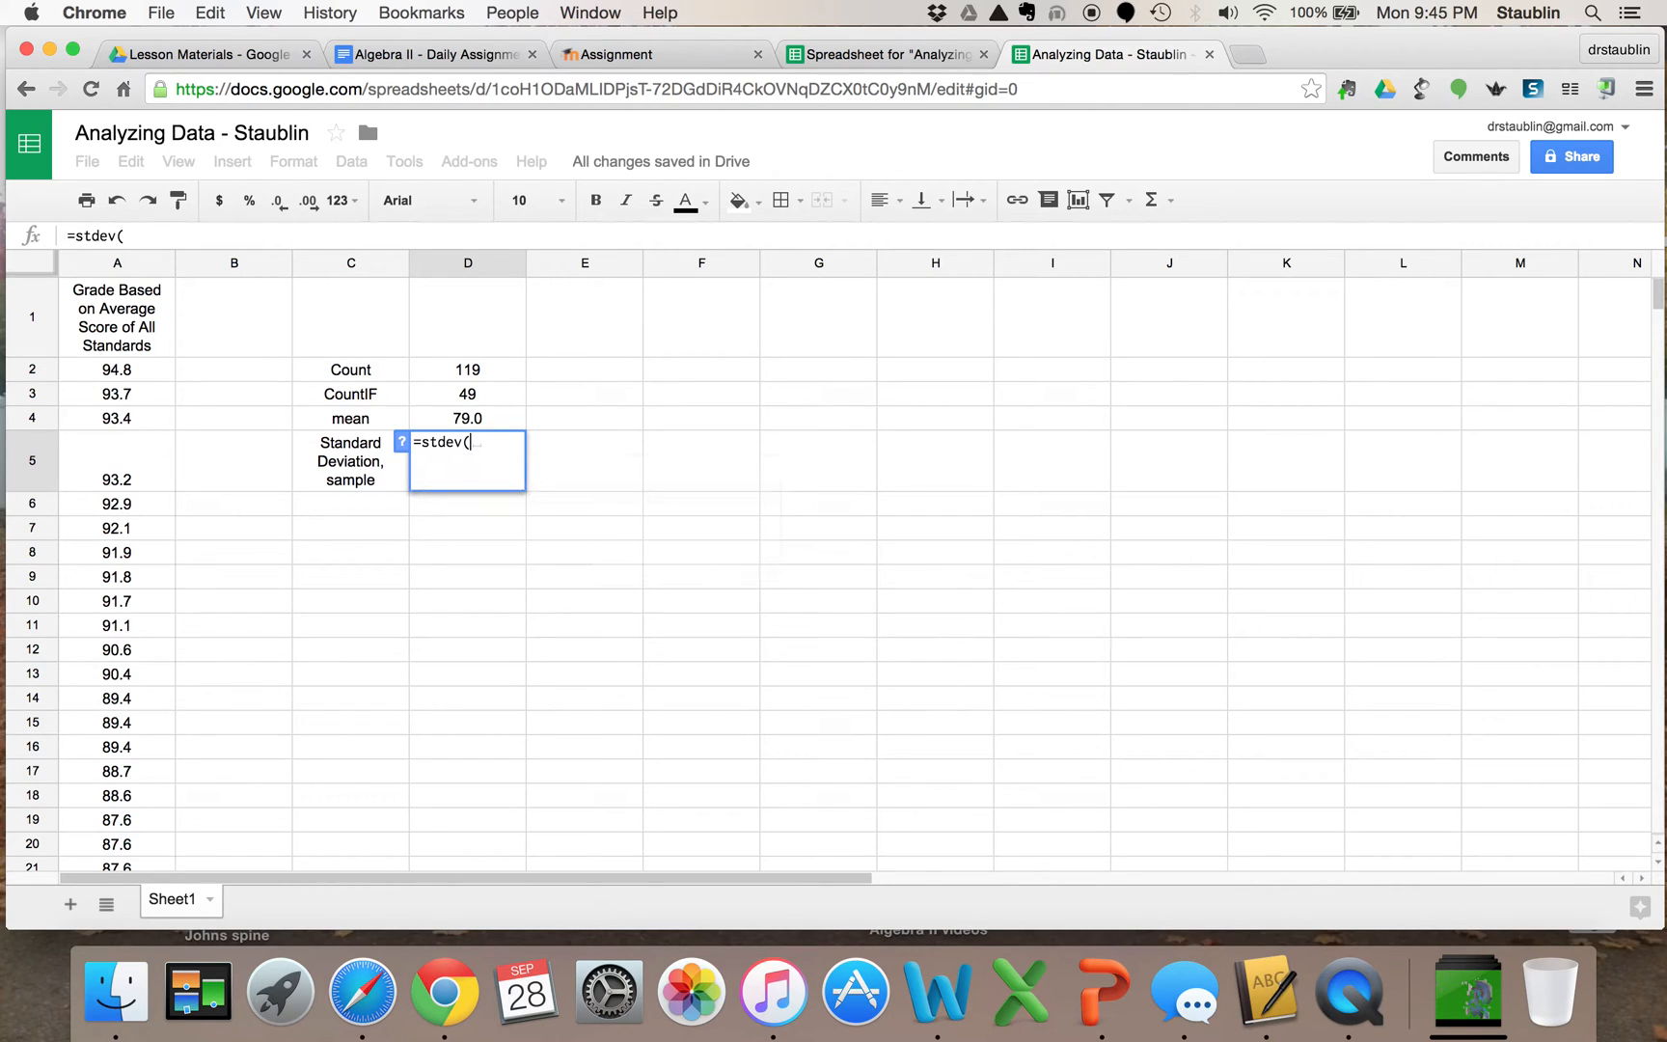
left_click_drag(119, 372, 126, 462)
type(")")
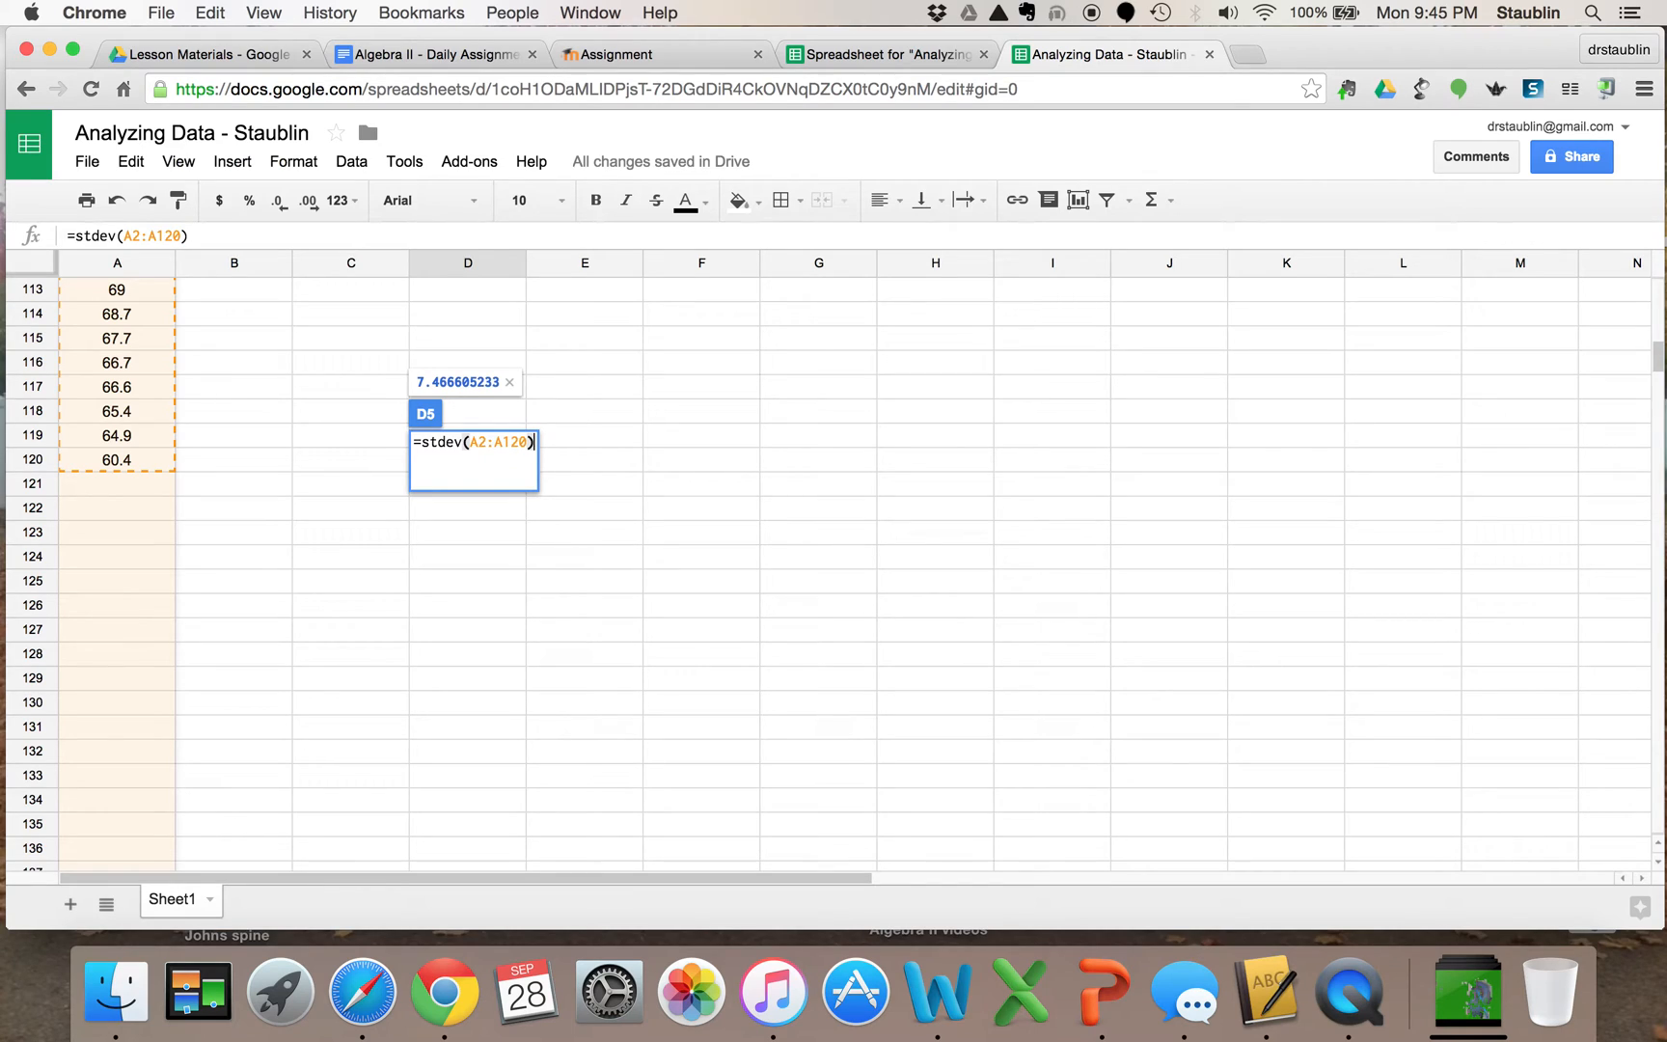
key("Return")
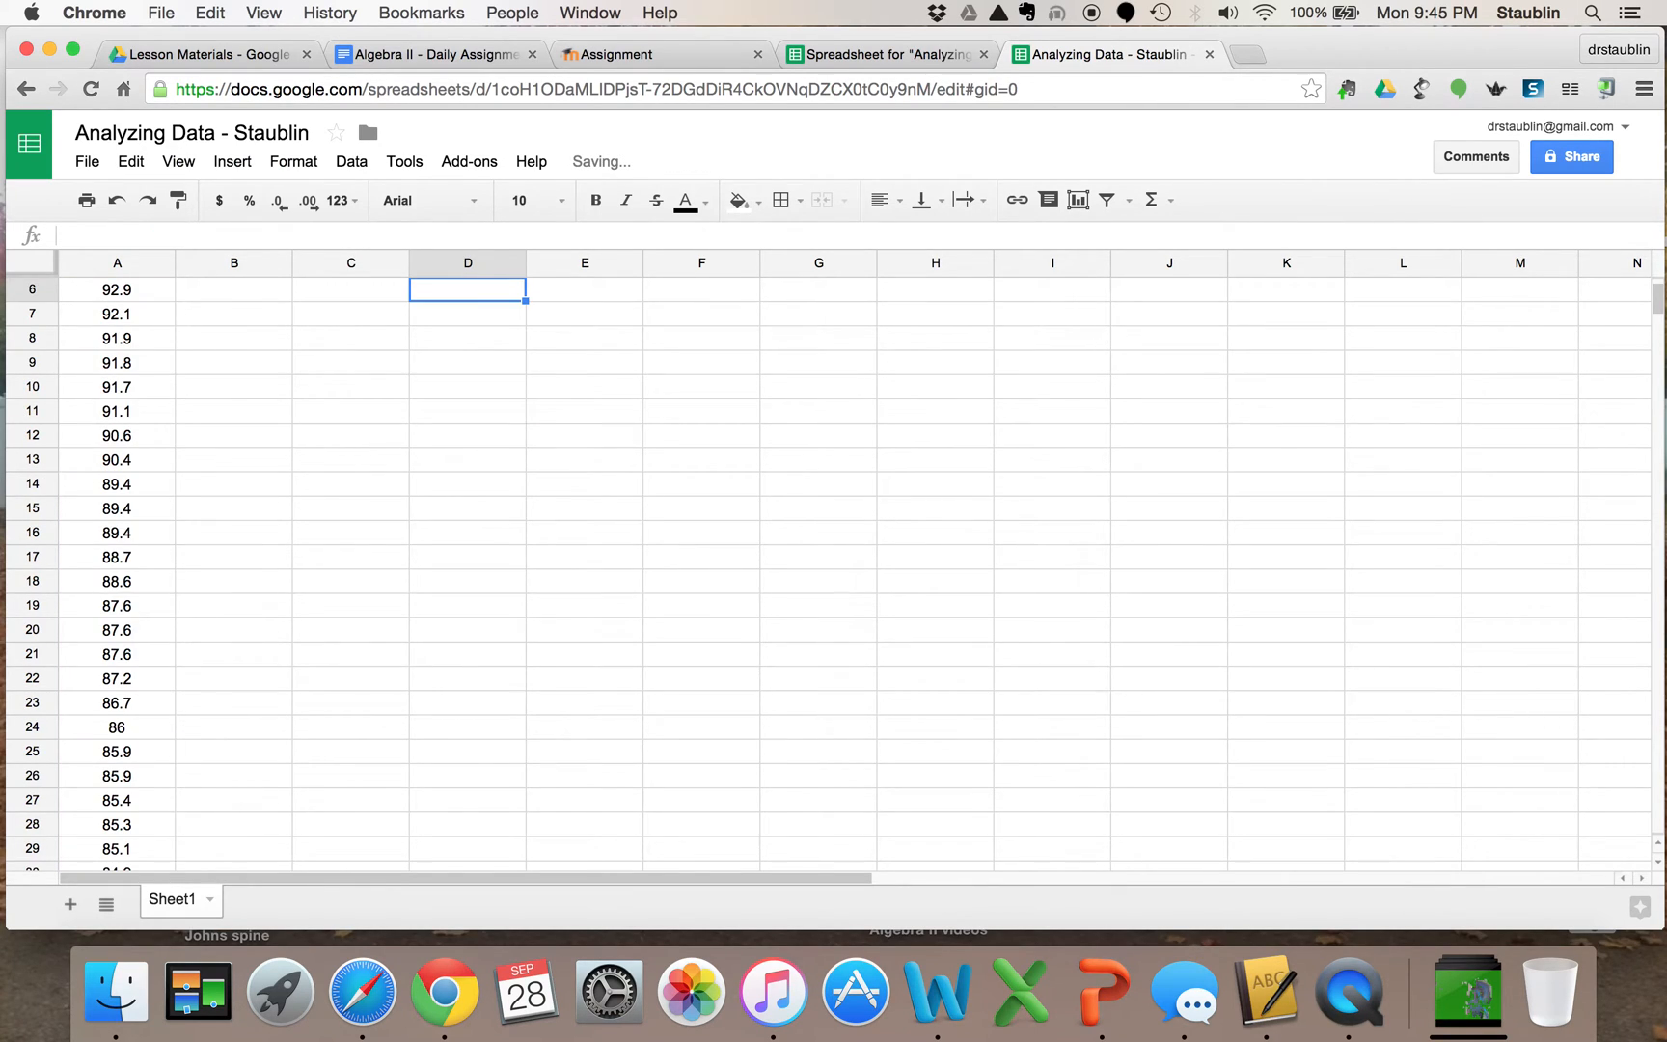
Reduce the sample standard deviation in cell D5 to one decimal place and centre it horizontally.
scroll(468, 482, "up", 3)
left_click(460, 481)
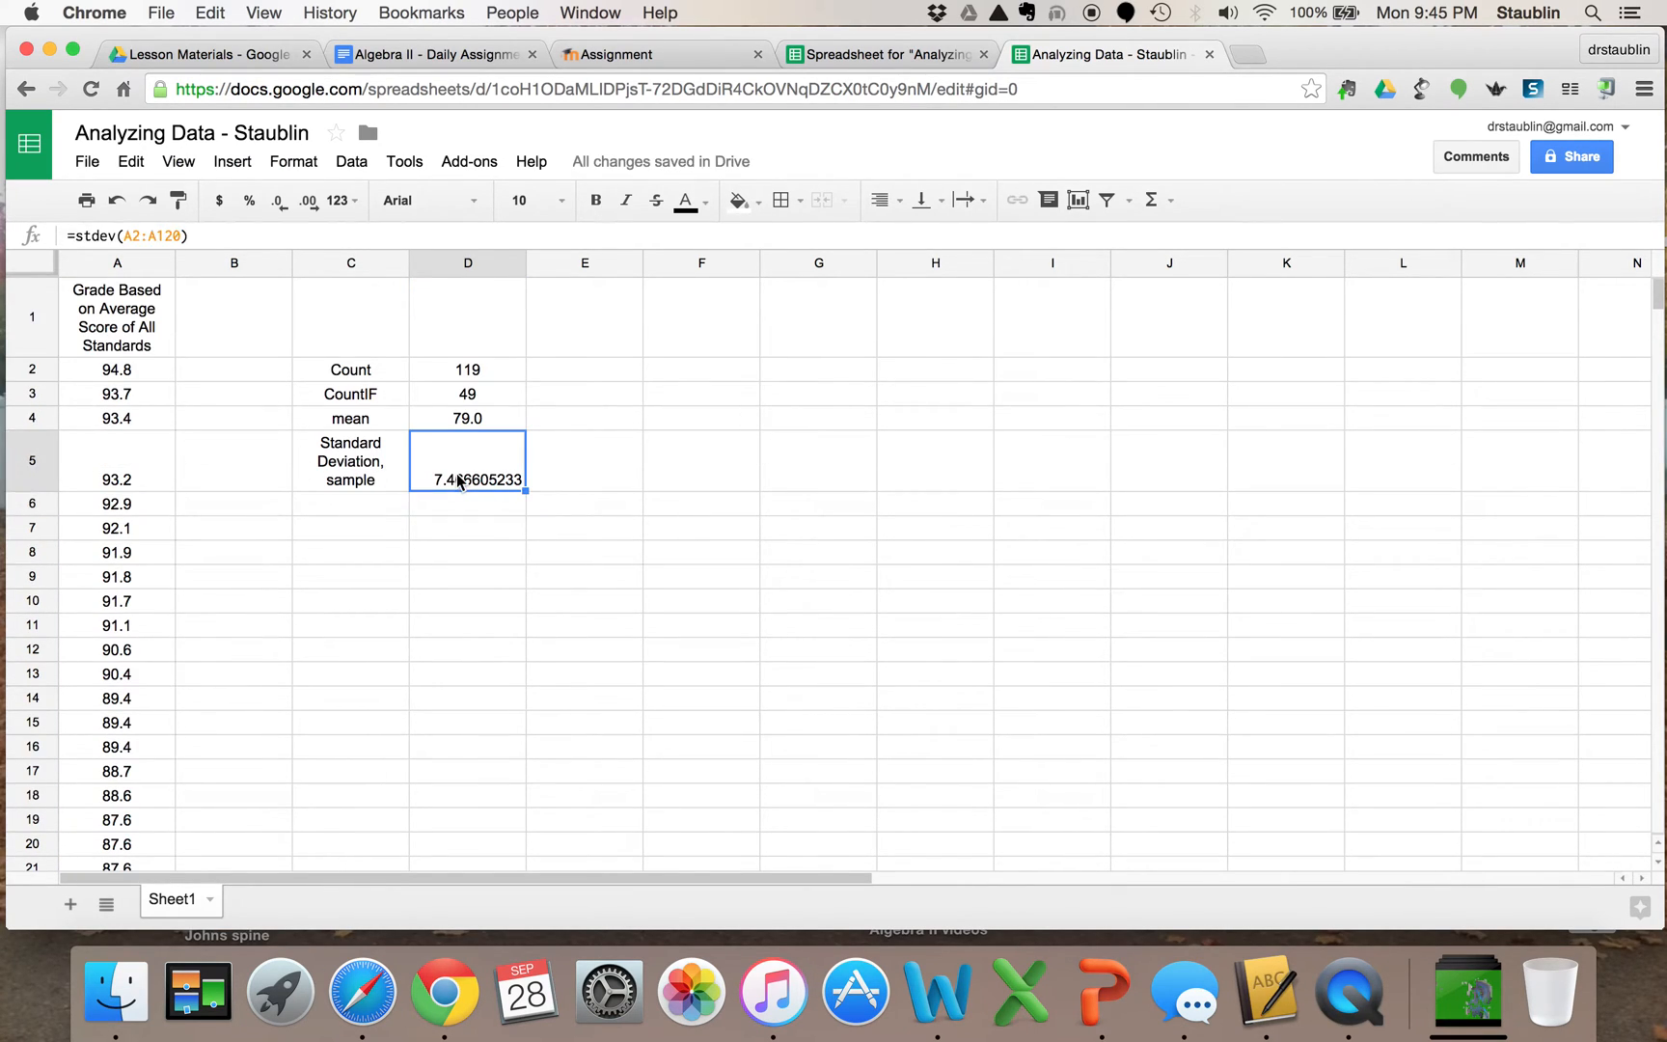
left_click(280, 202)
left_click(281, 203)
left_click(280, 202)
left_click(280, 202)
left_click(281, 202)
left_click(280, 203)
left_click(281, 203)
left_click(280, 202)
left_click(879, 201)
left_click(919, 240)
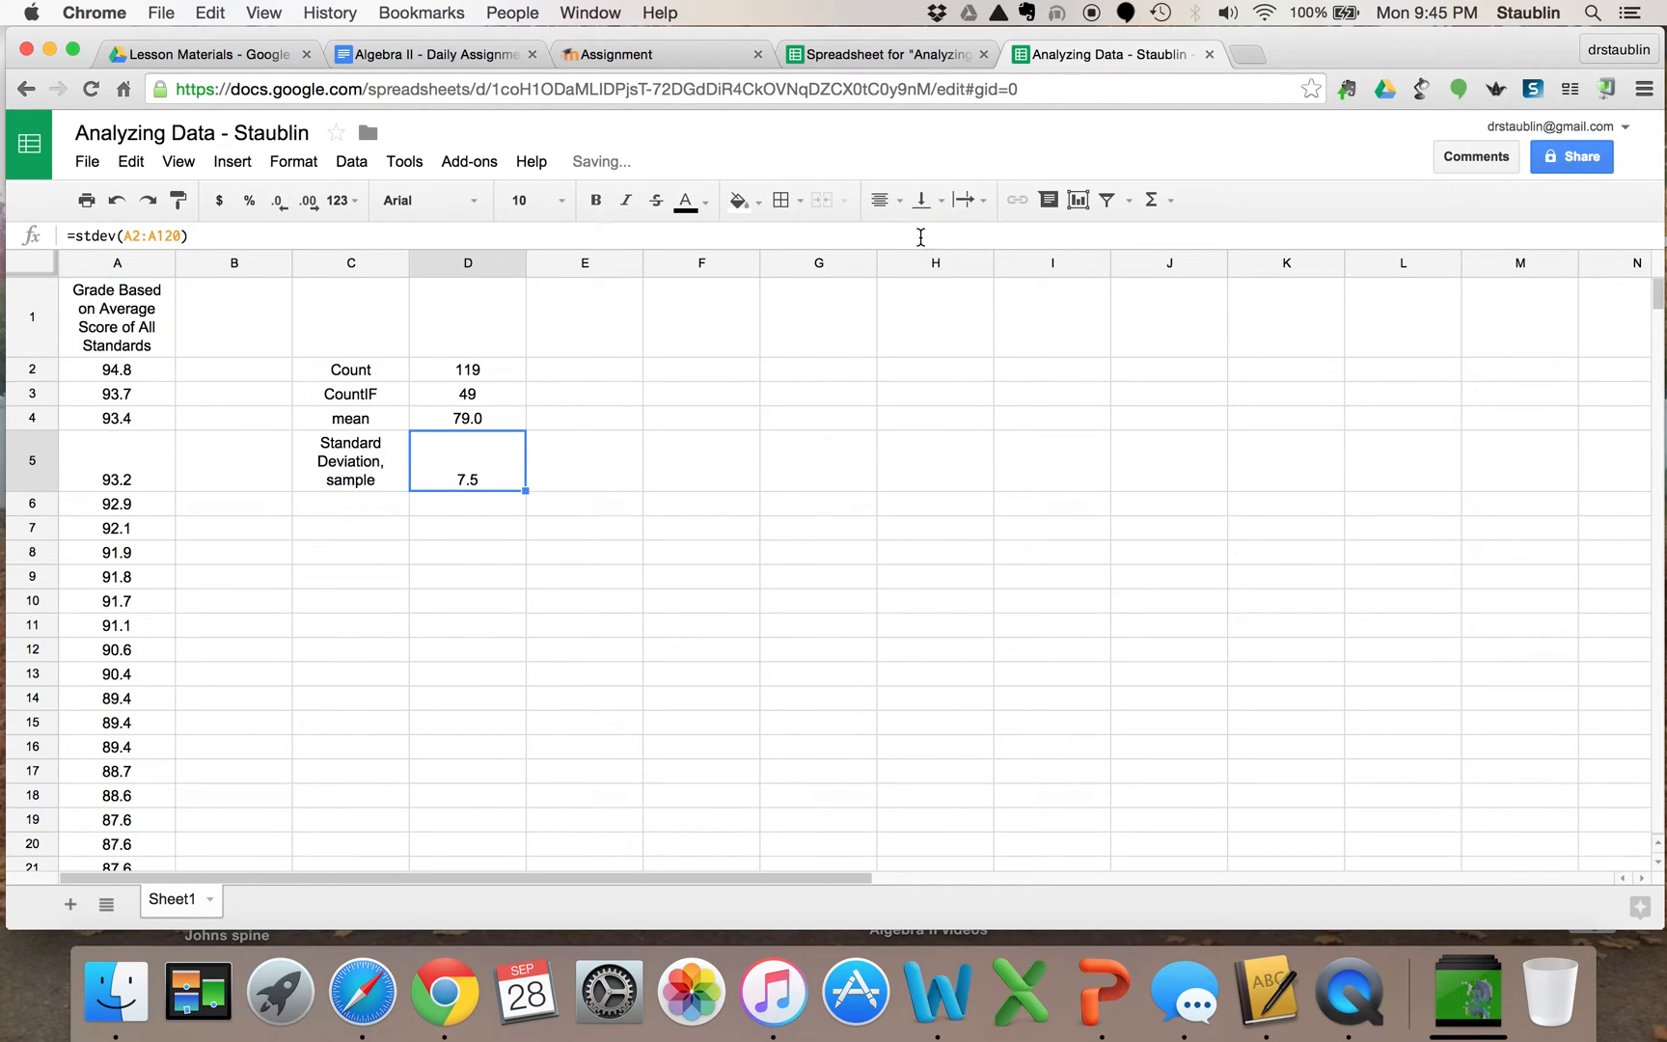
Enter the label "Standard Deviation, population" in cell C6.
left_click(345, 504)
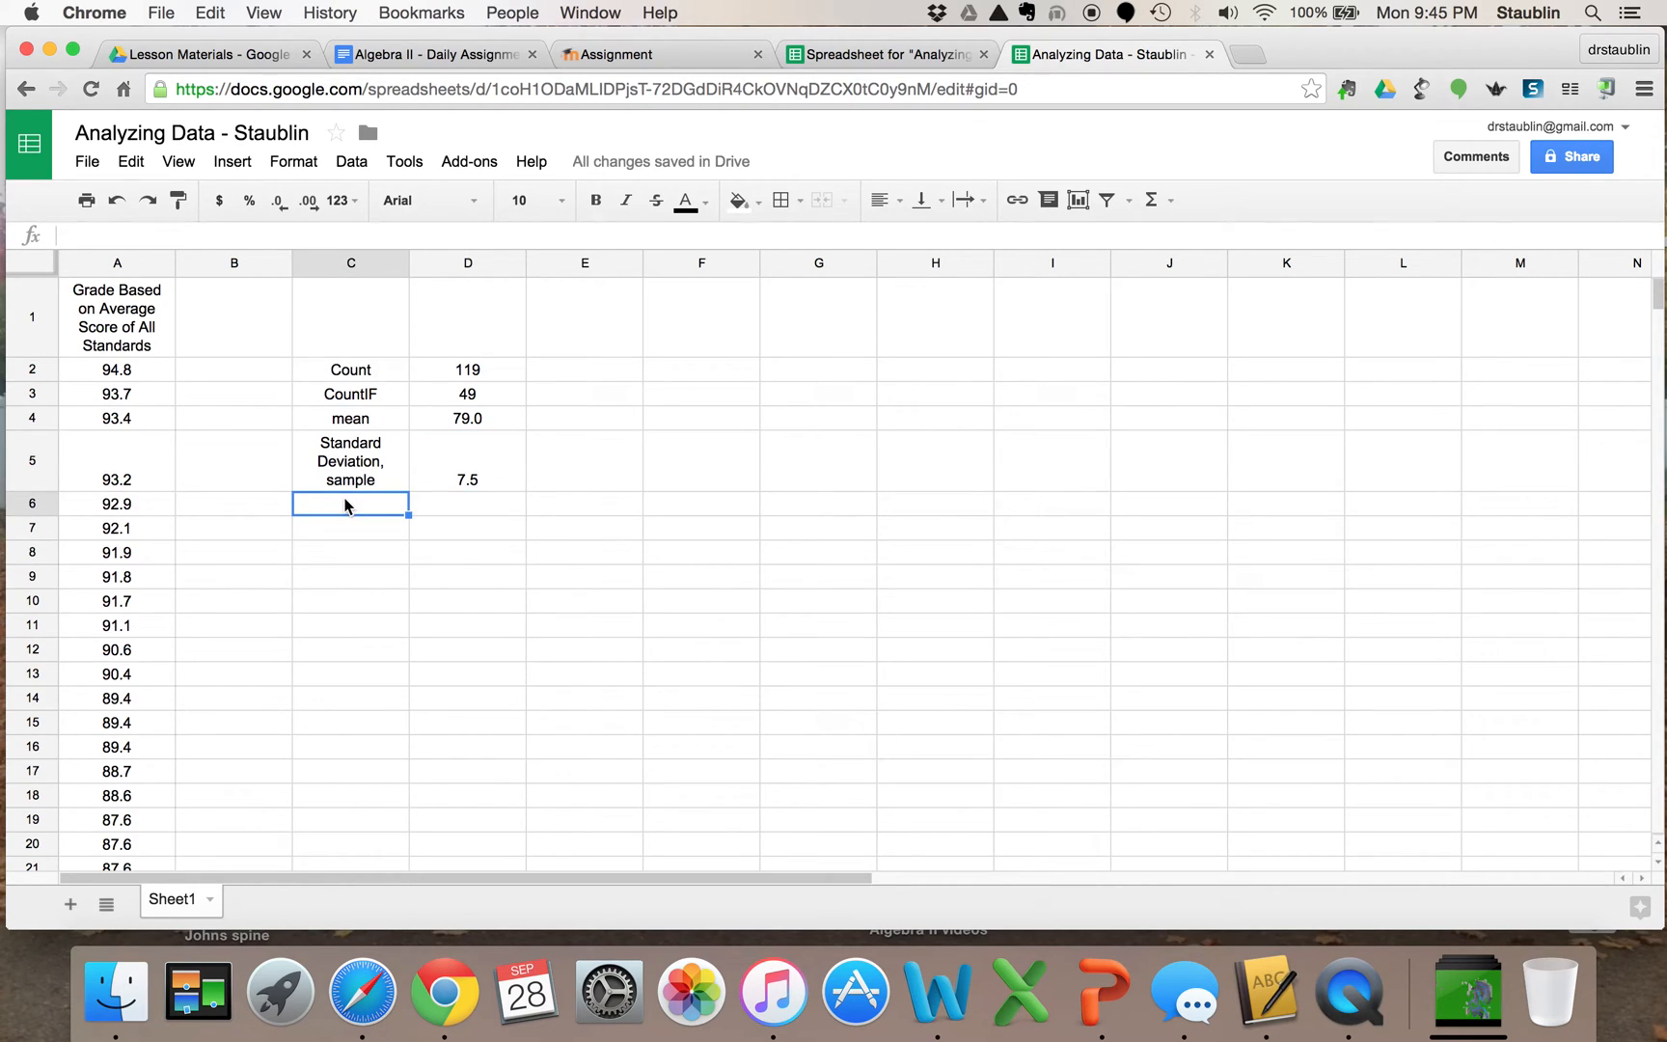
type("Standard Devi")
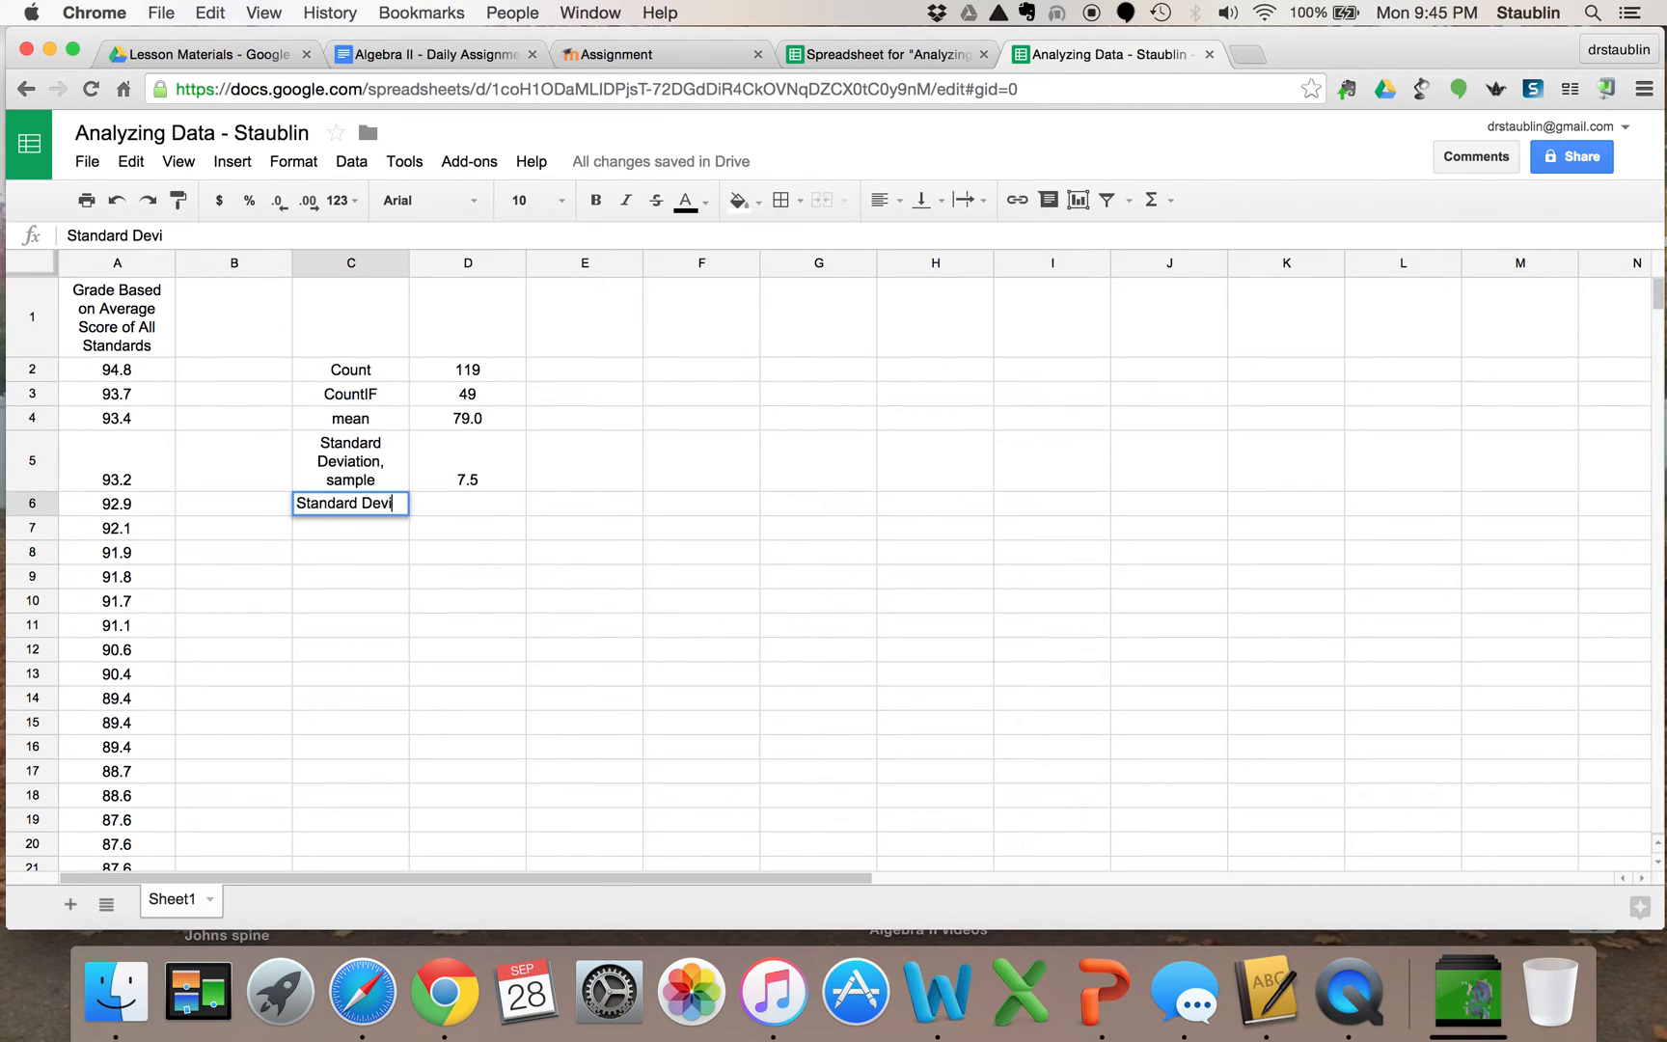
type("ation, population")
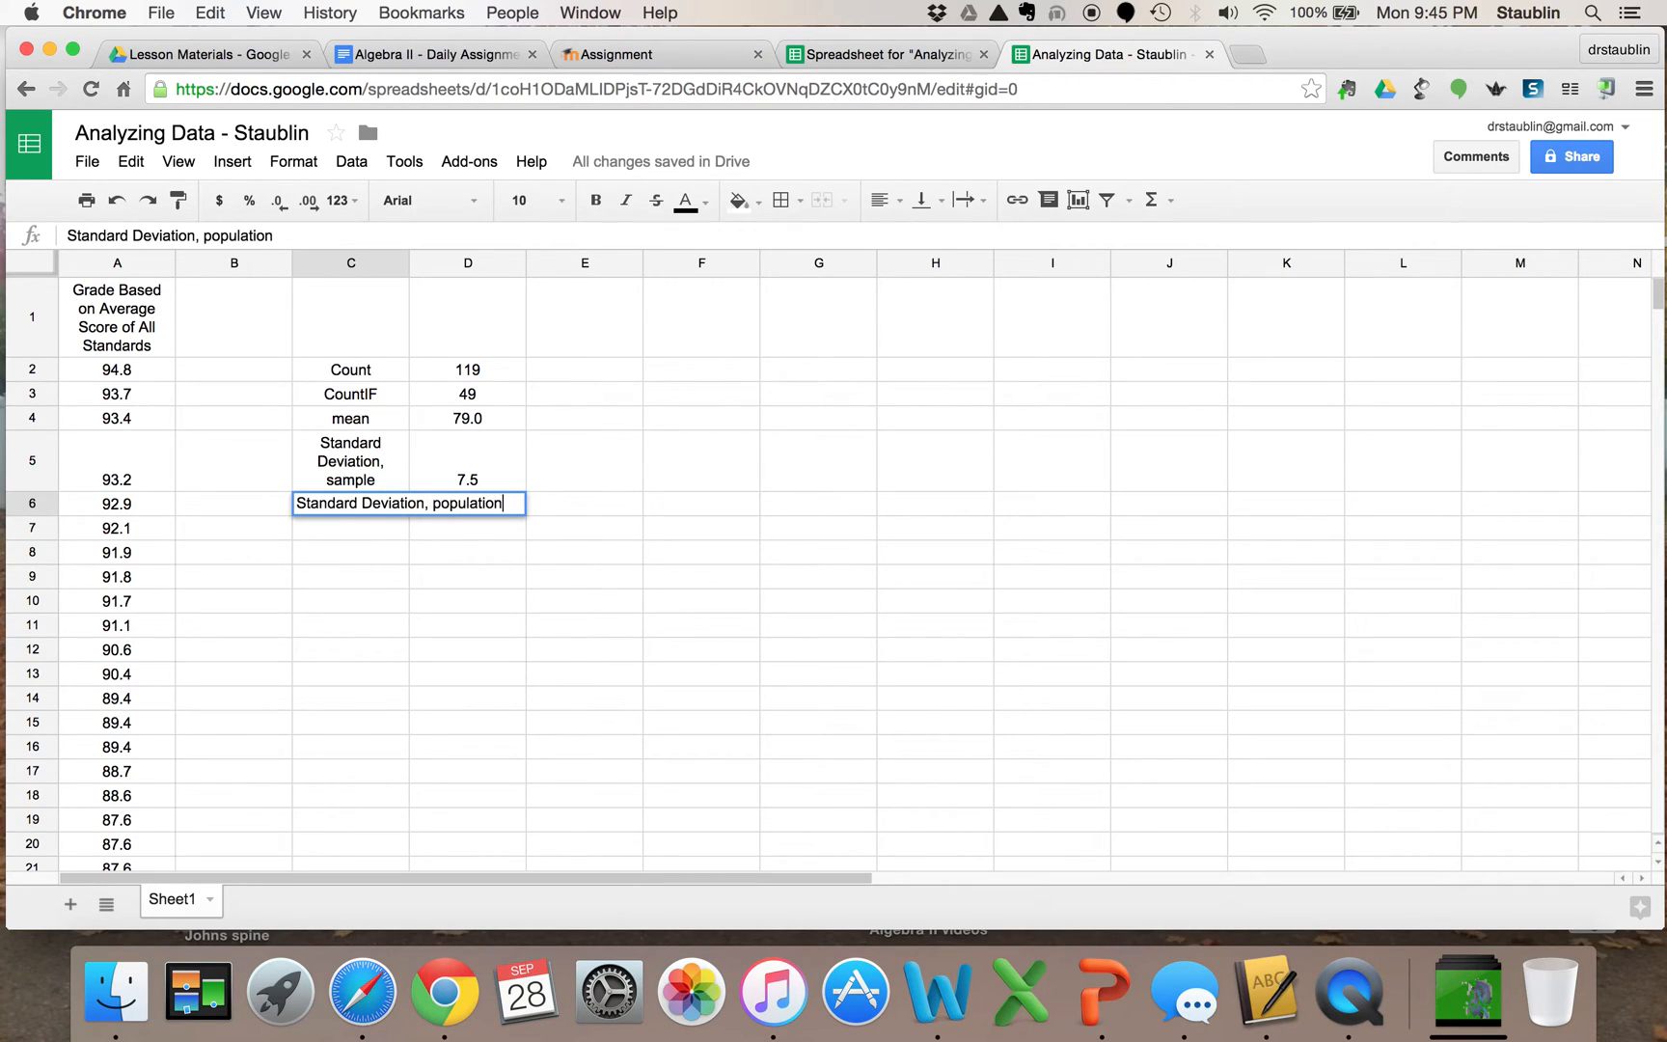
key("Return")
Wrap the text of the "Standard Deviation, population" label in cell C6 and centre it horizontally.
left_click(342, 506)
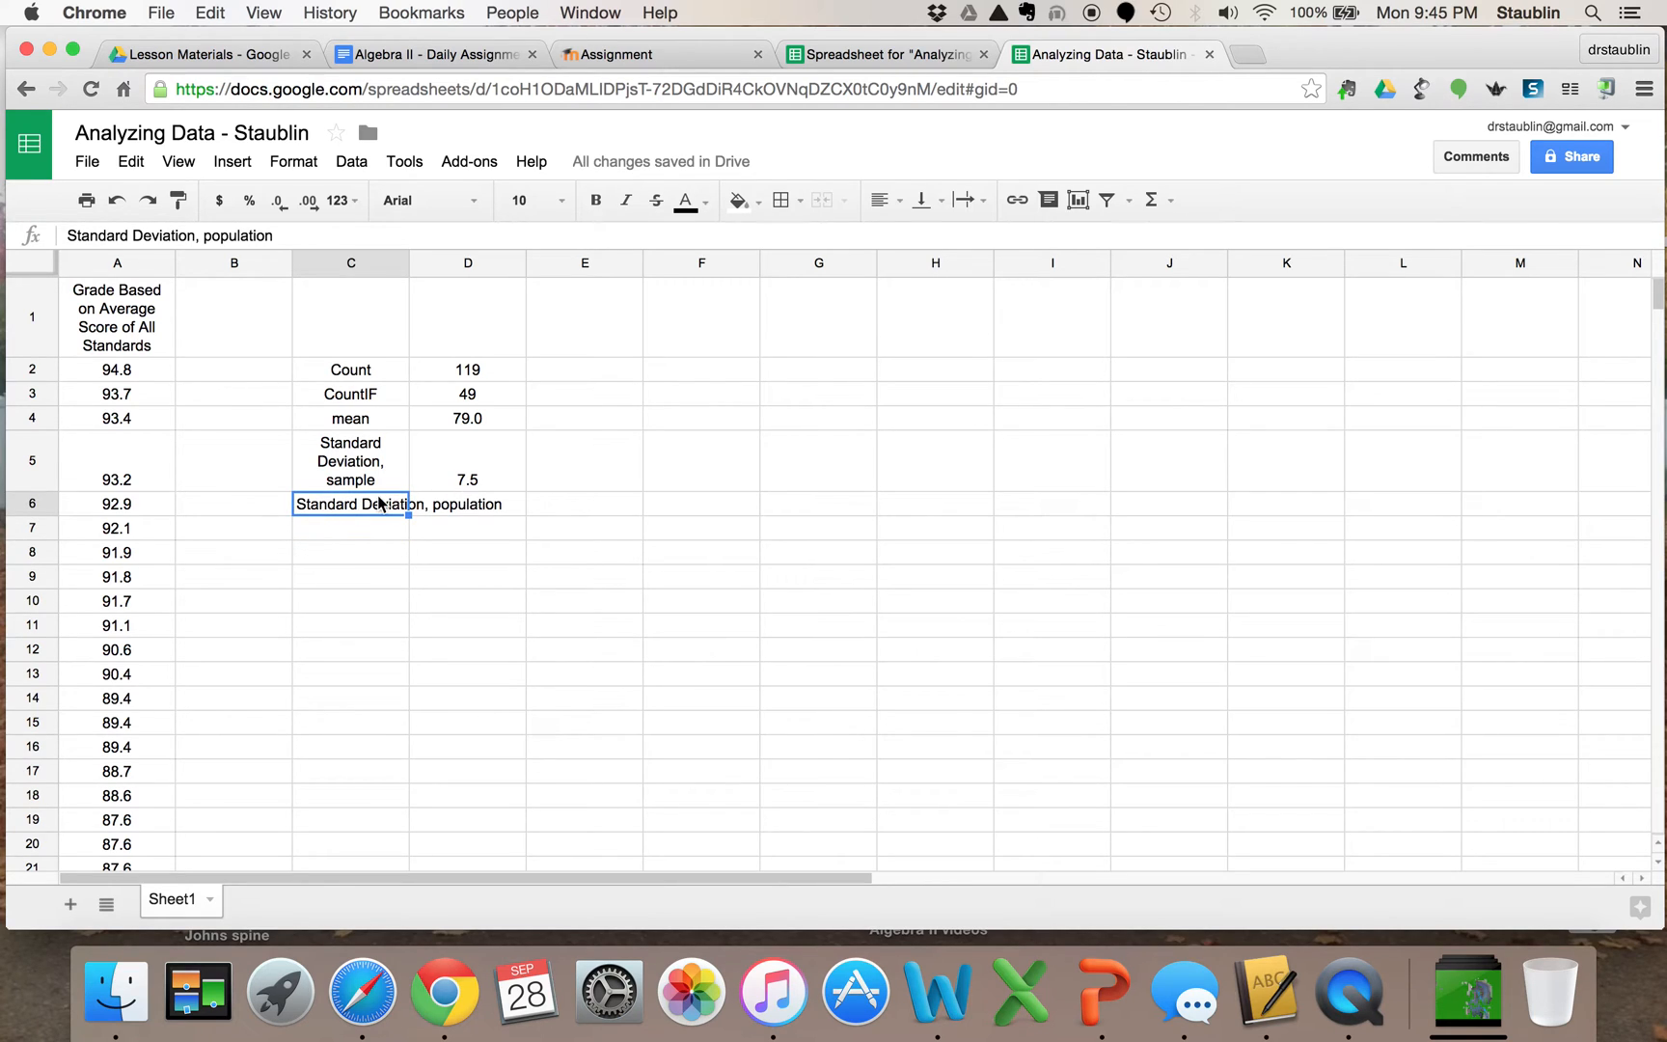
left_click(293, 165)
mouse_move(390, 528)
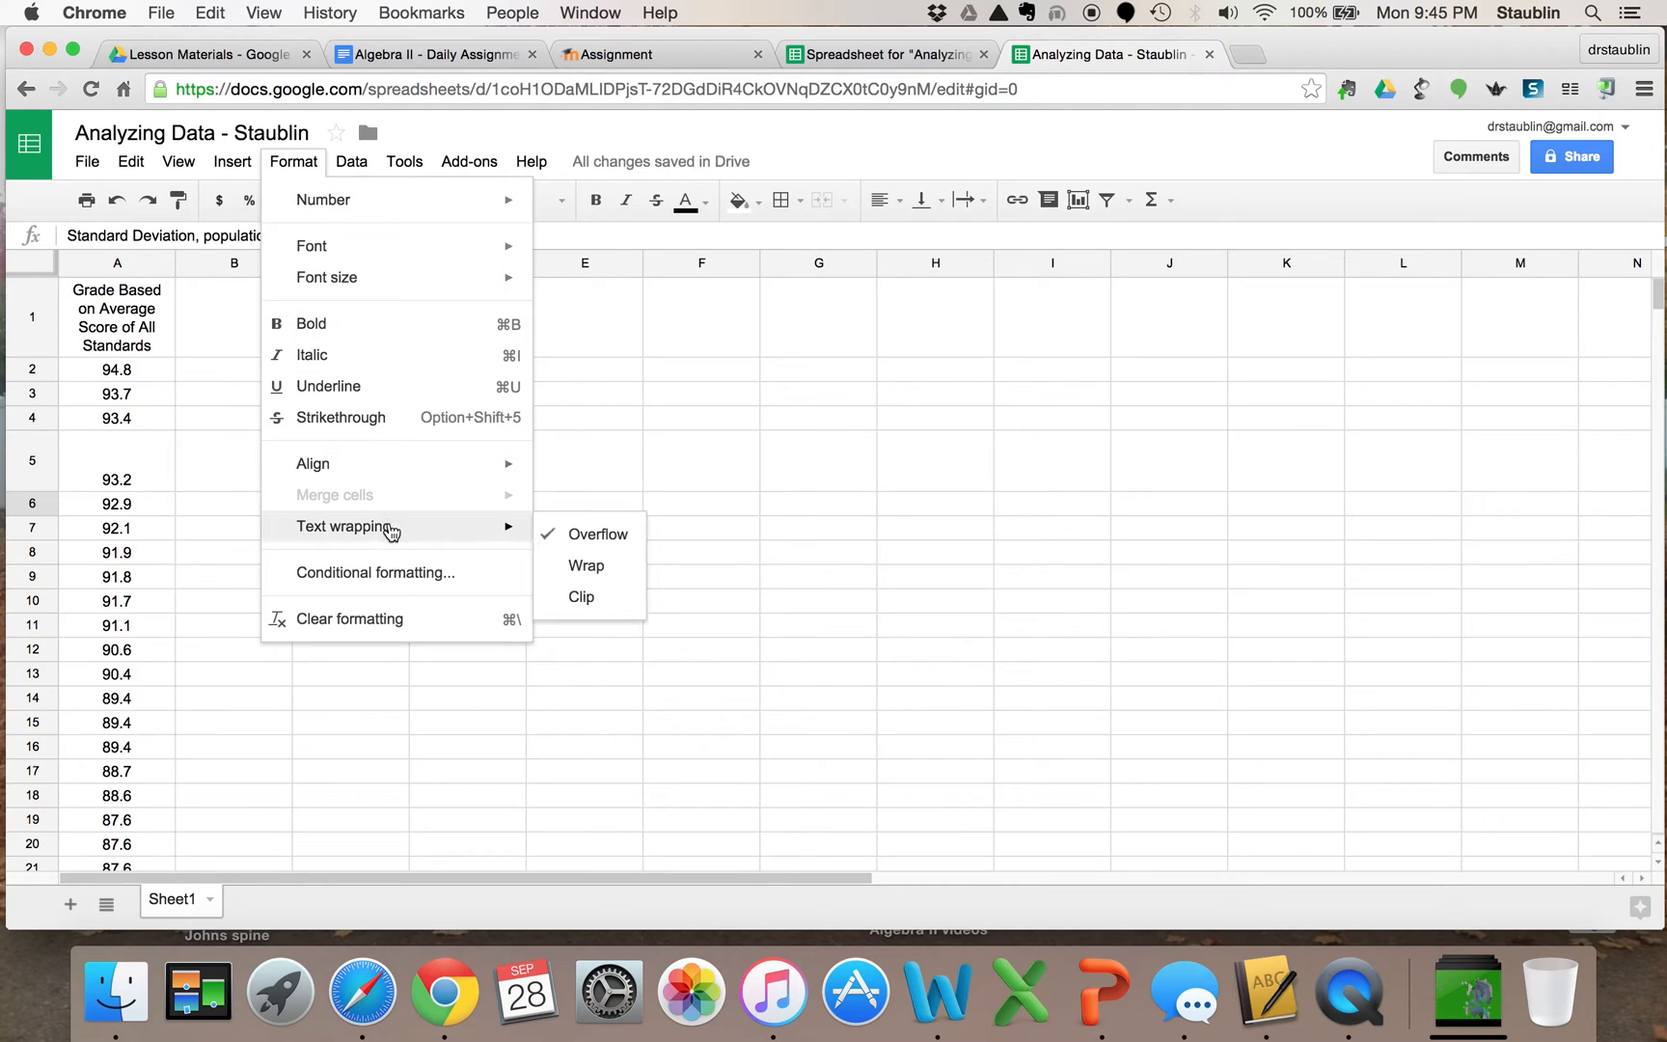
left_click(582, 567)
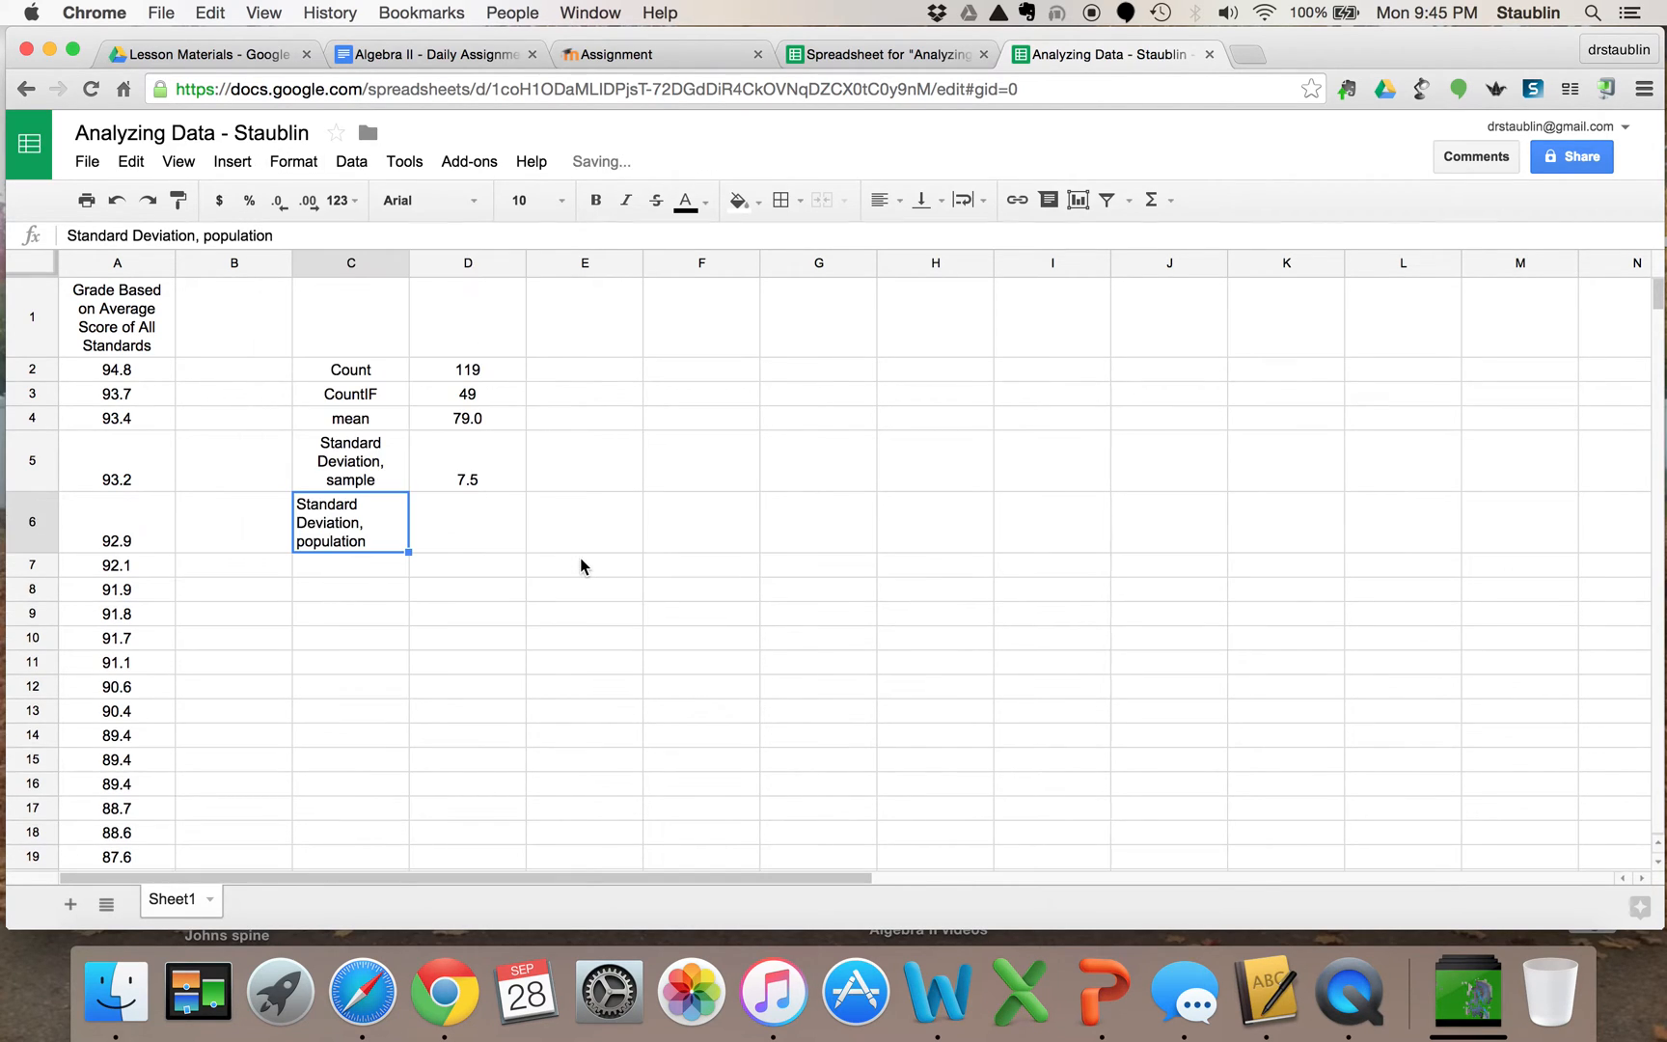
left_click(886, 206)
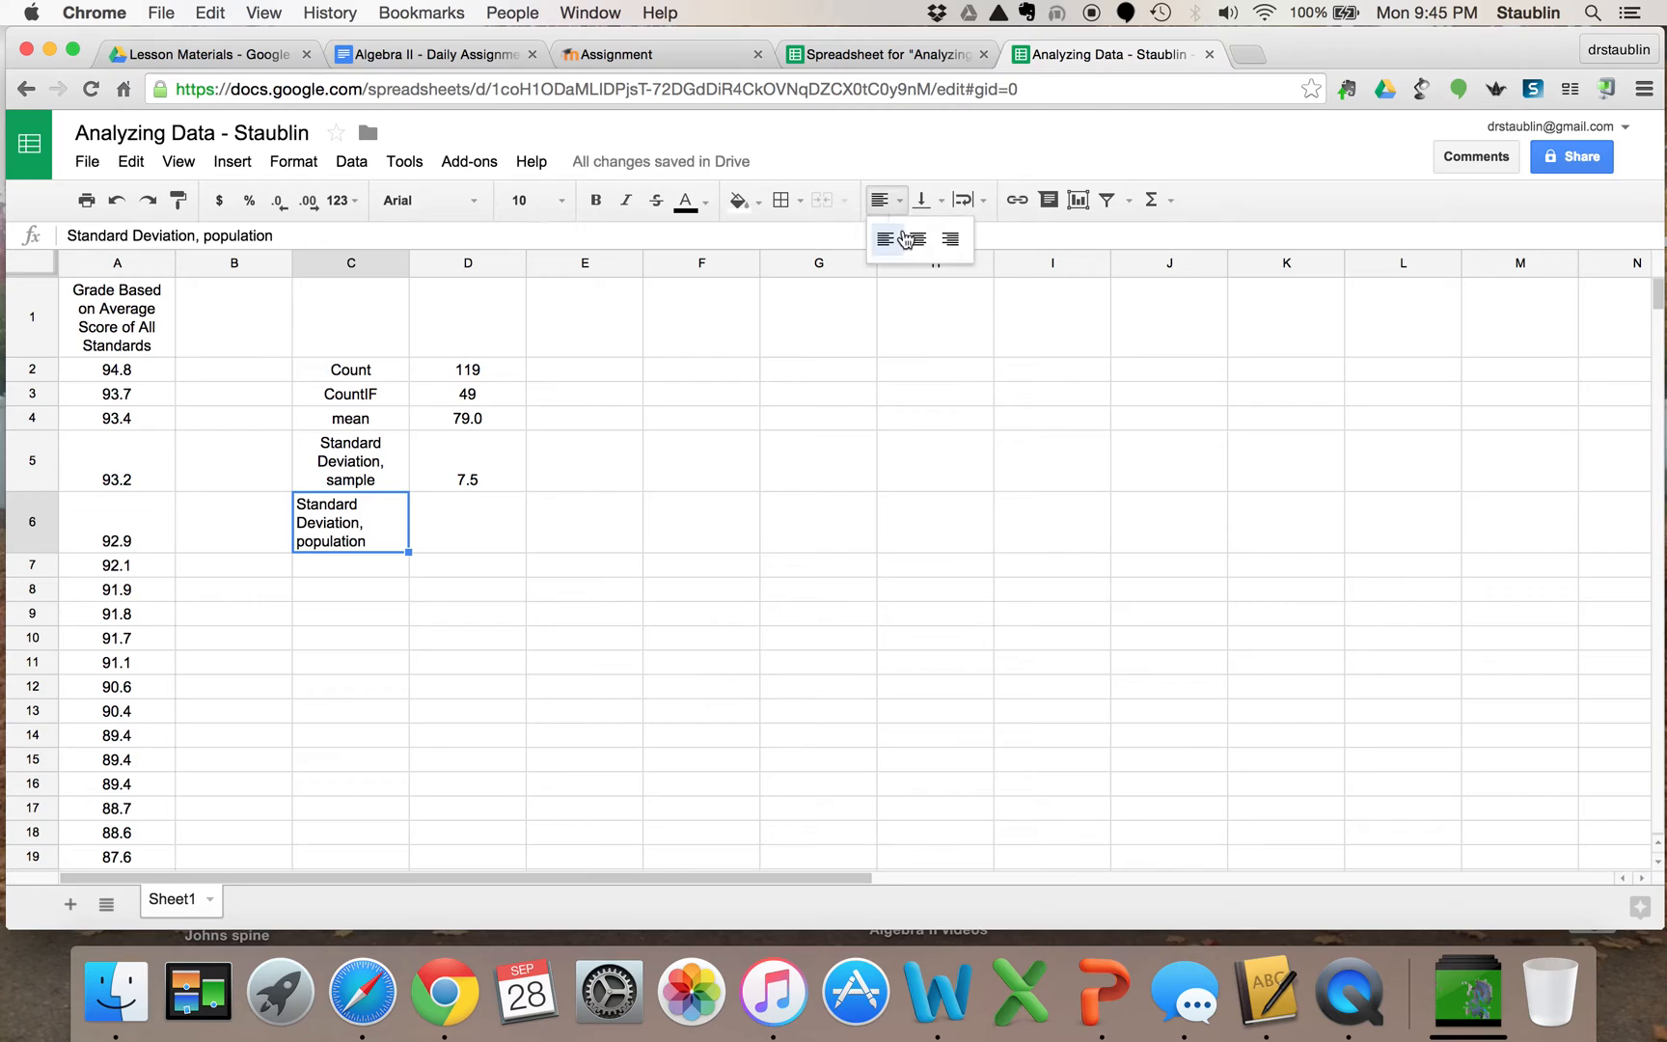
left_click(918, 238)
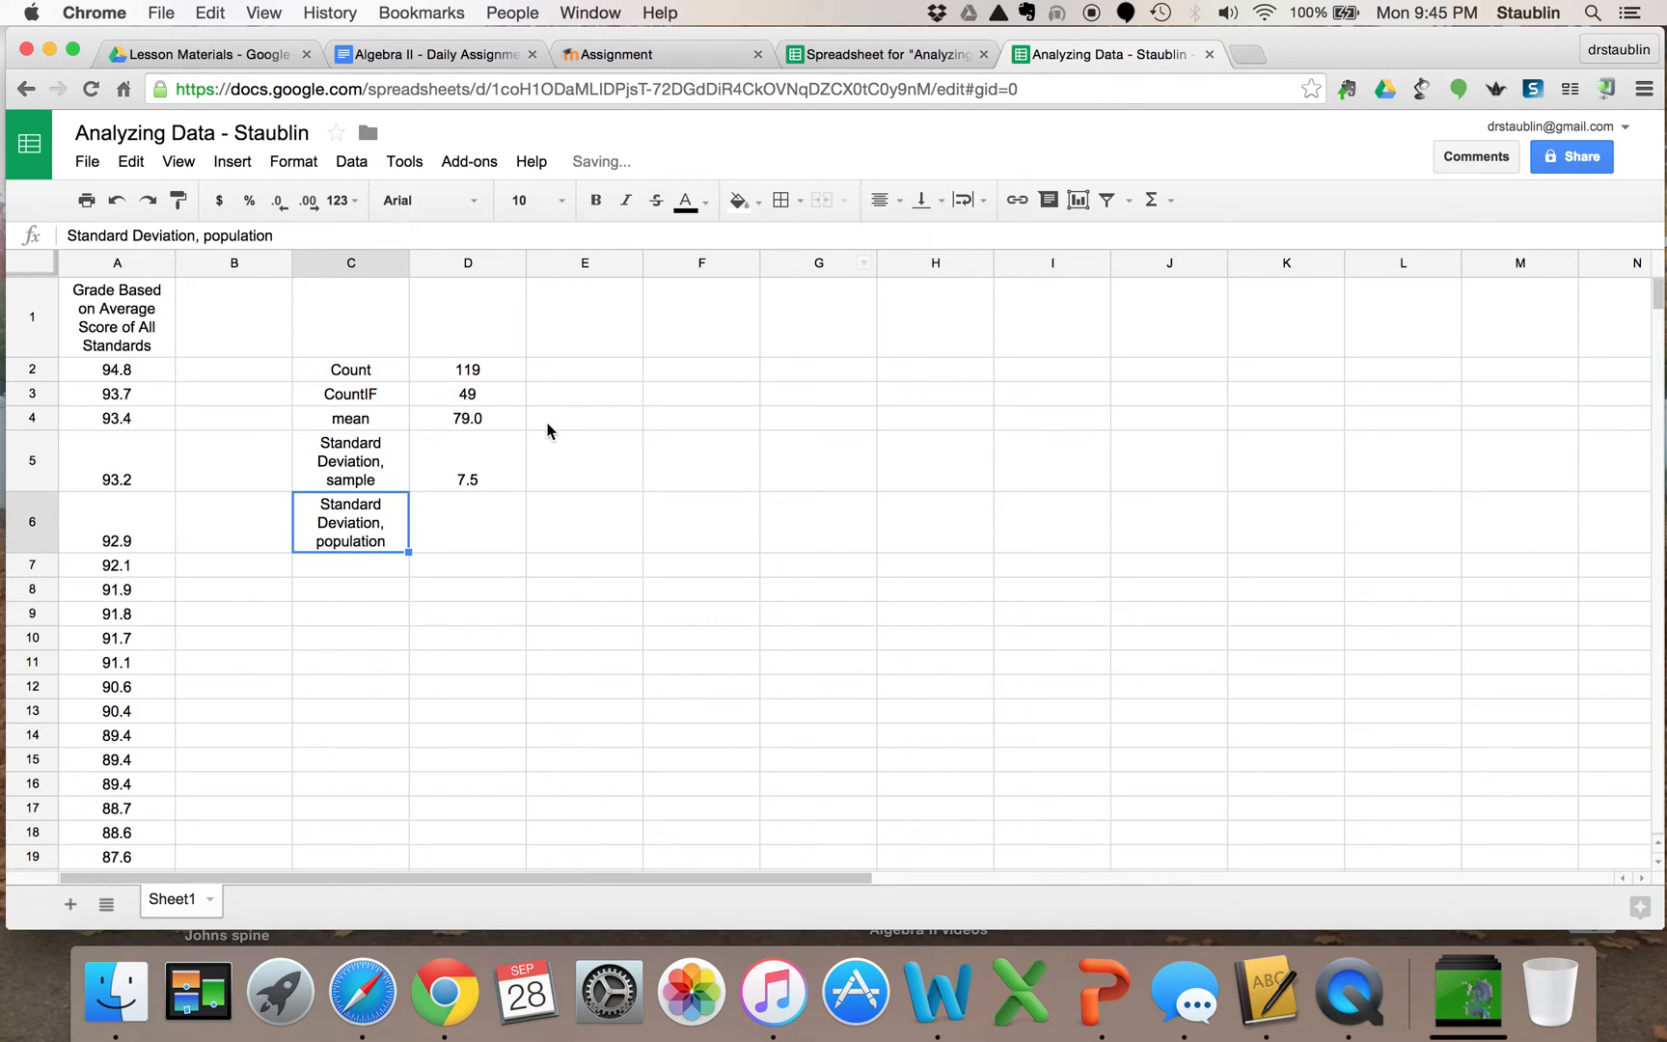
Enter the formula =STDEVP(A2:A120) in cell D6 to calculate the population standard deviation of the grades.
left_click(468, 526)
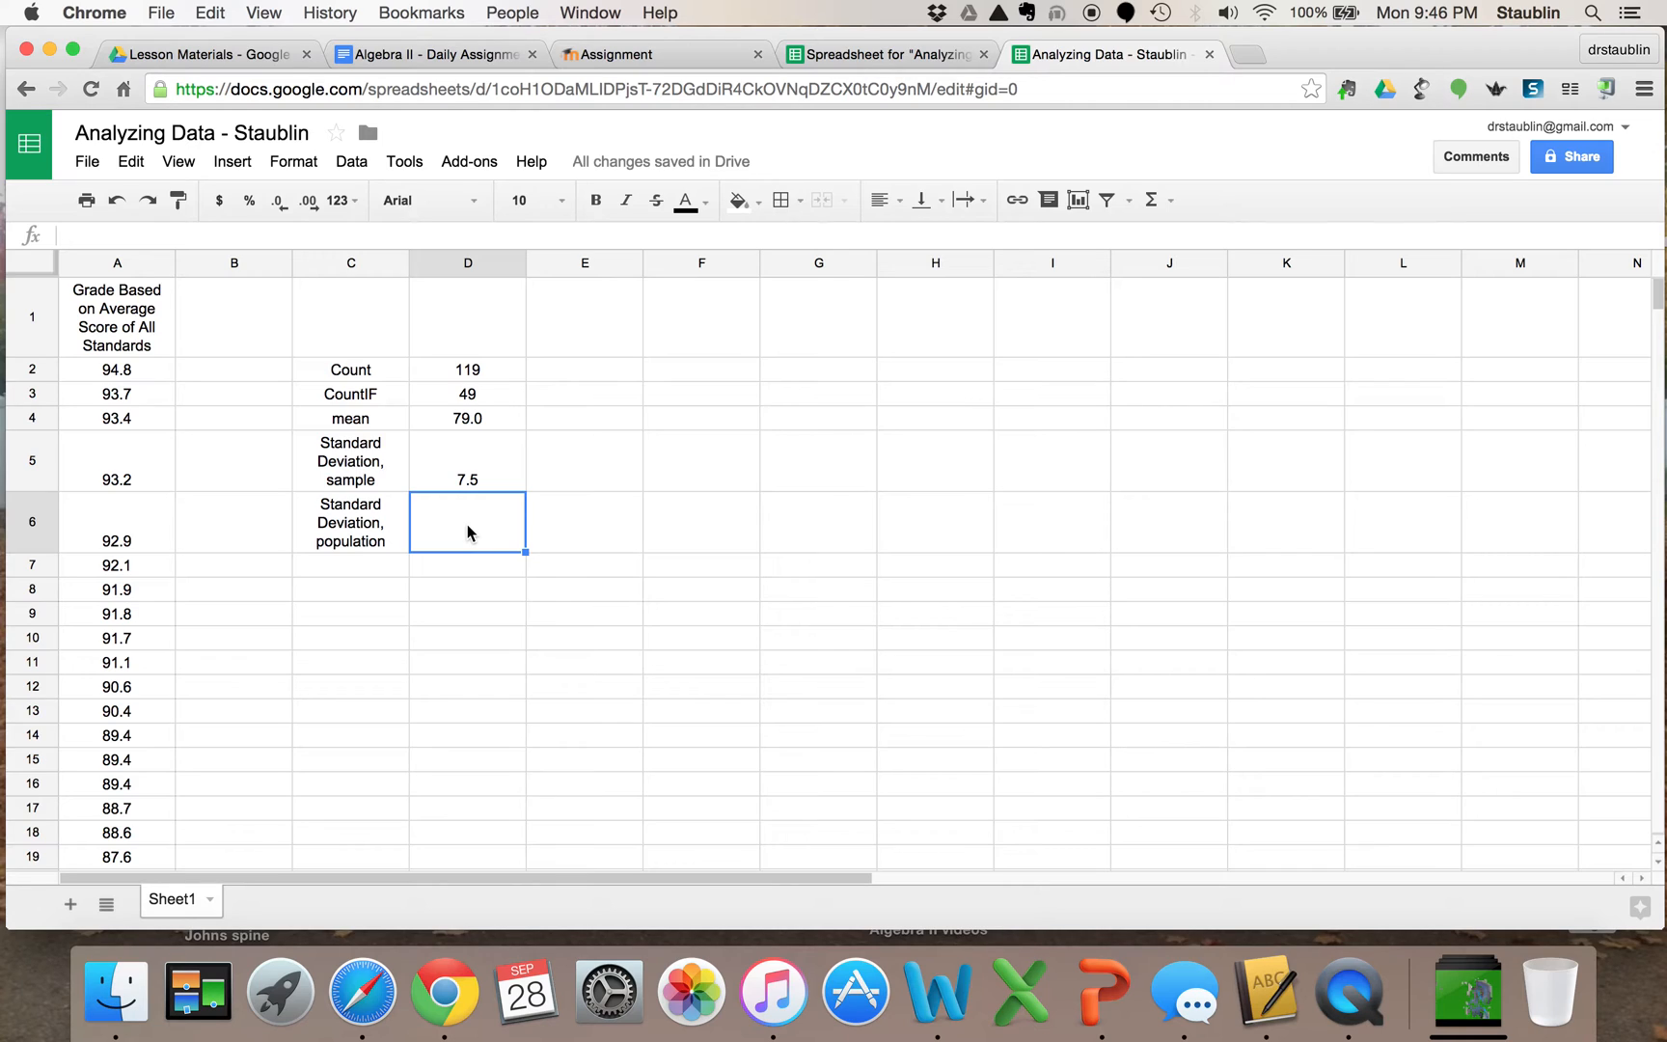
type("=")
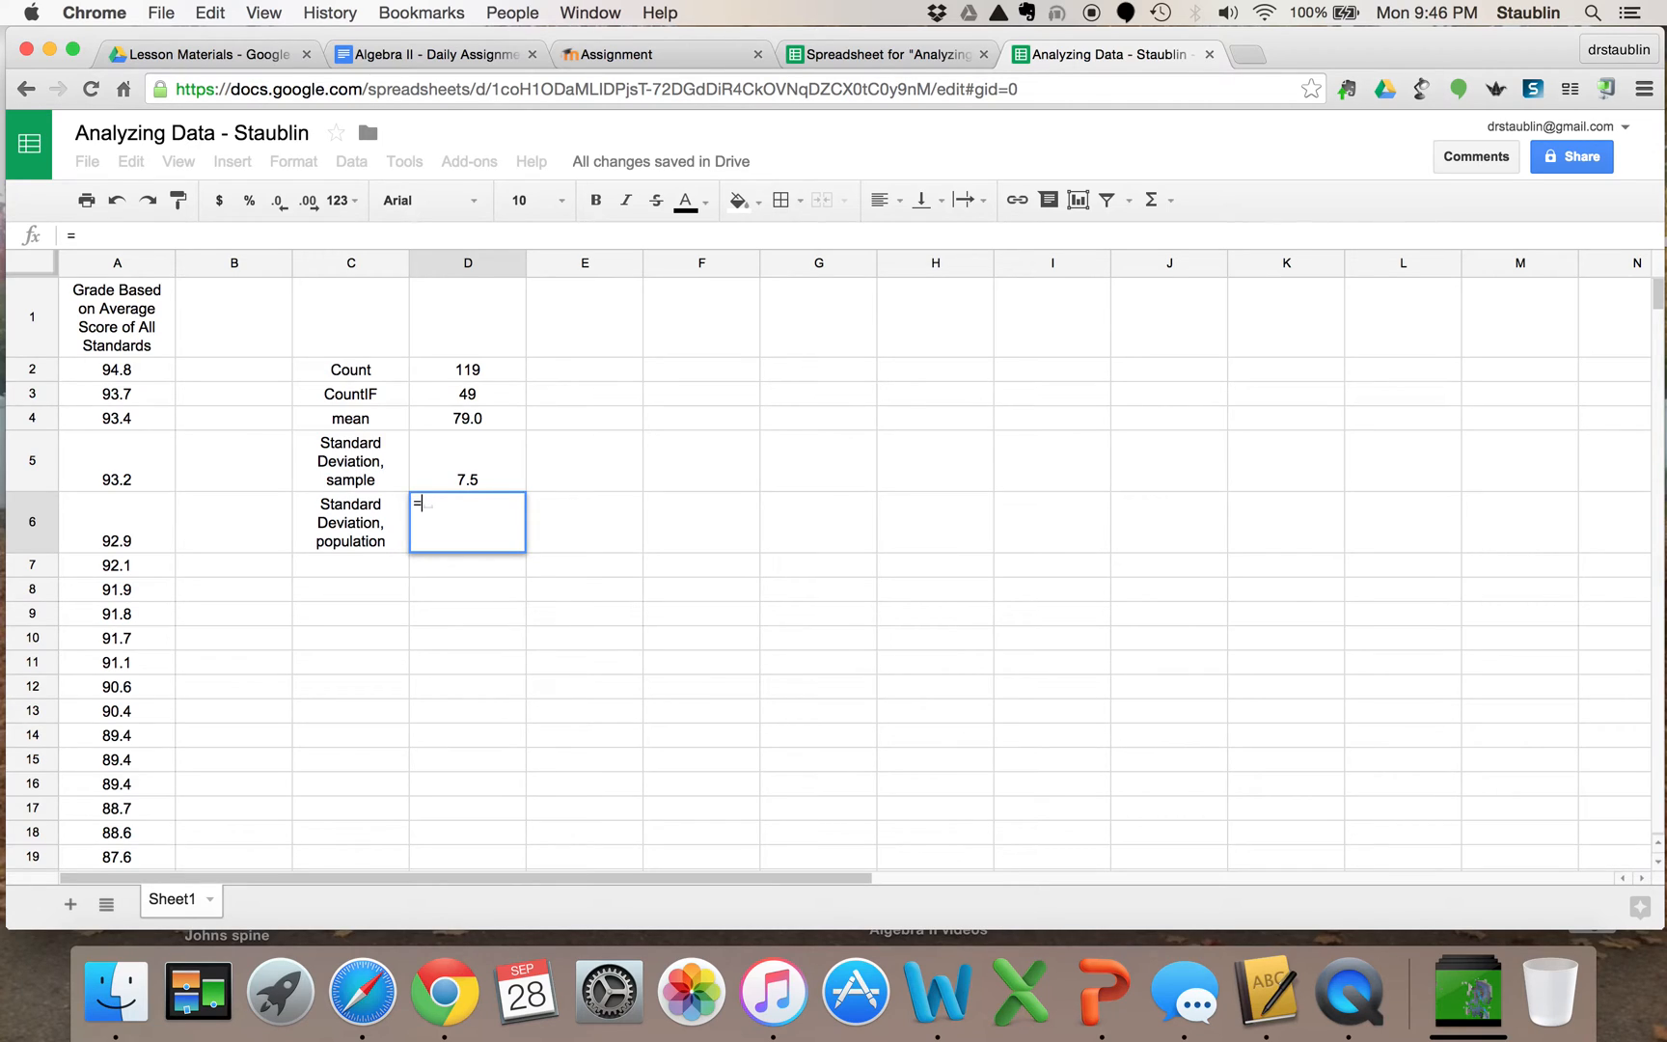
type("stdev")
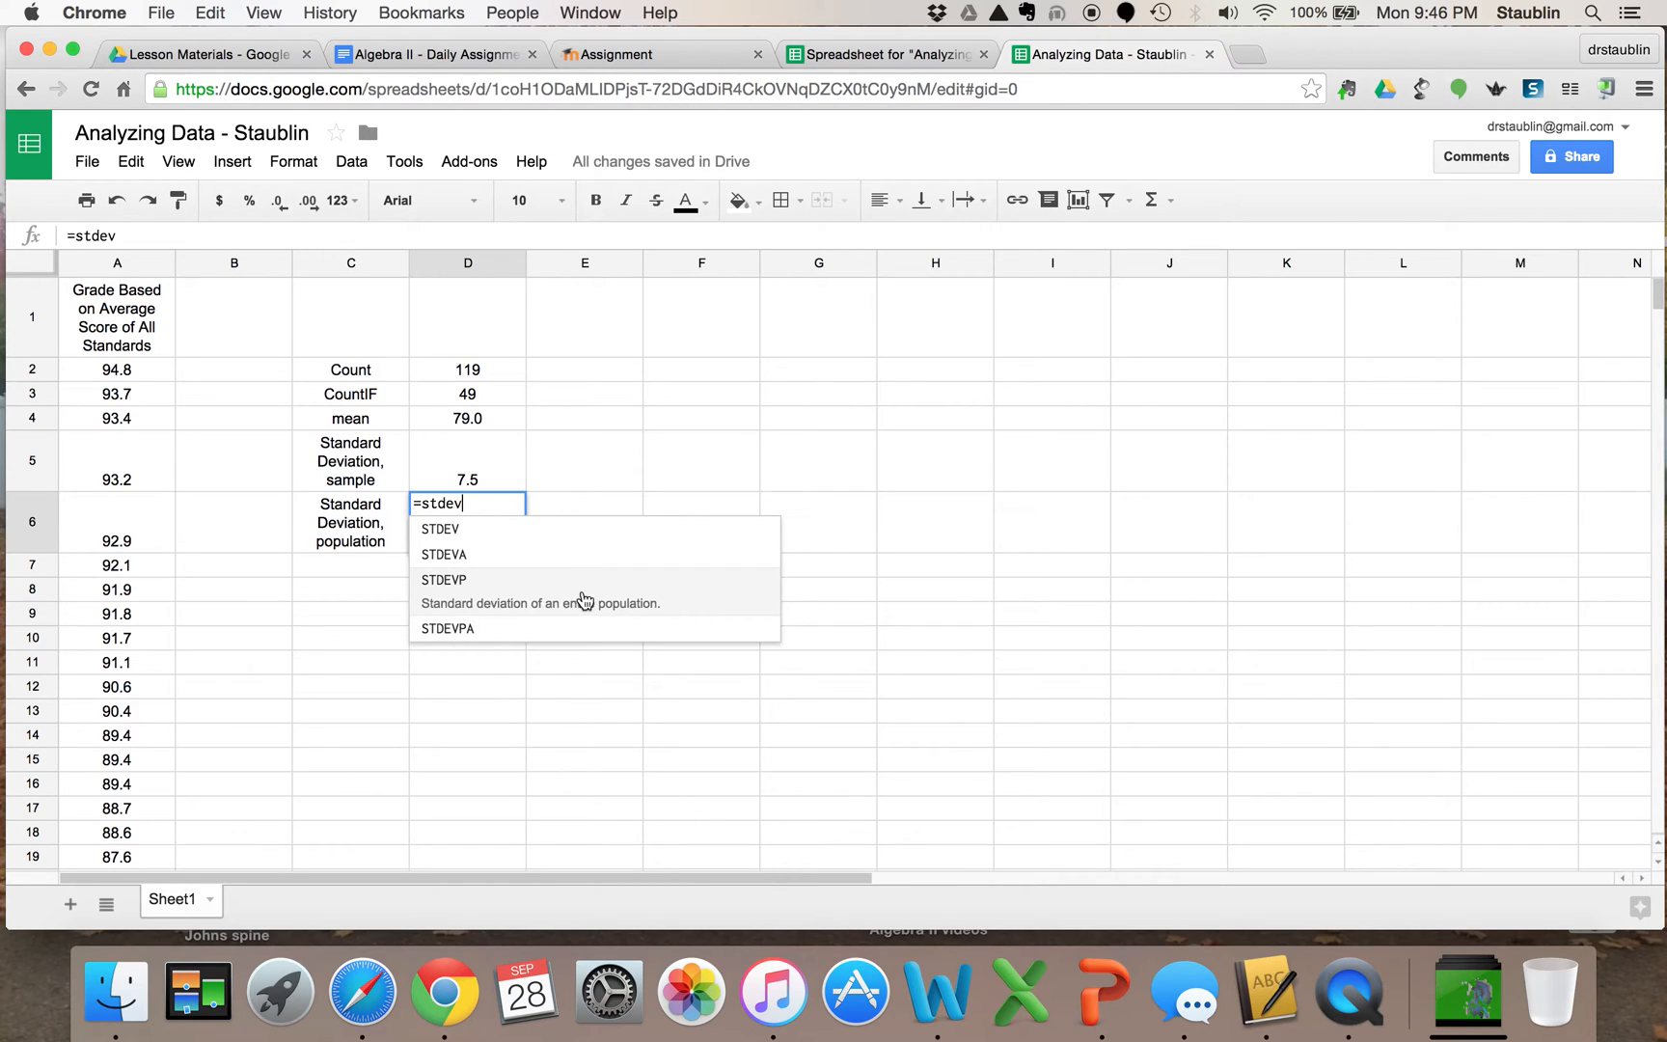
left_click(492, 596)
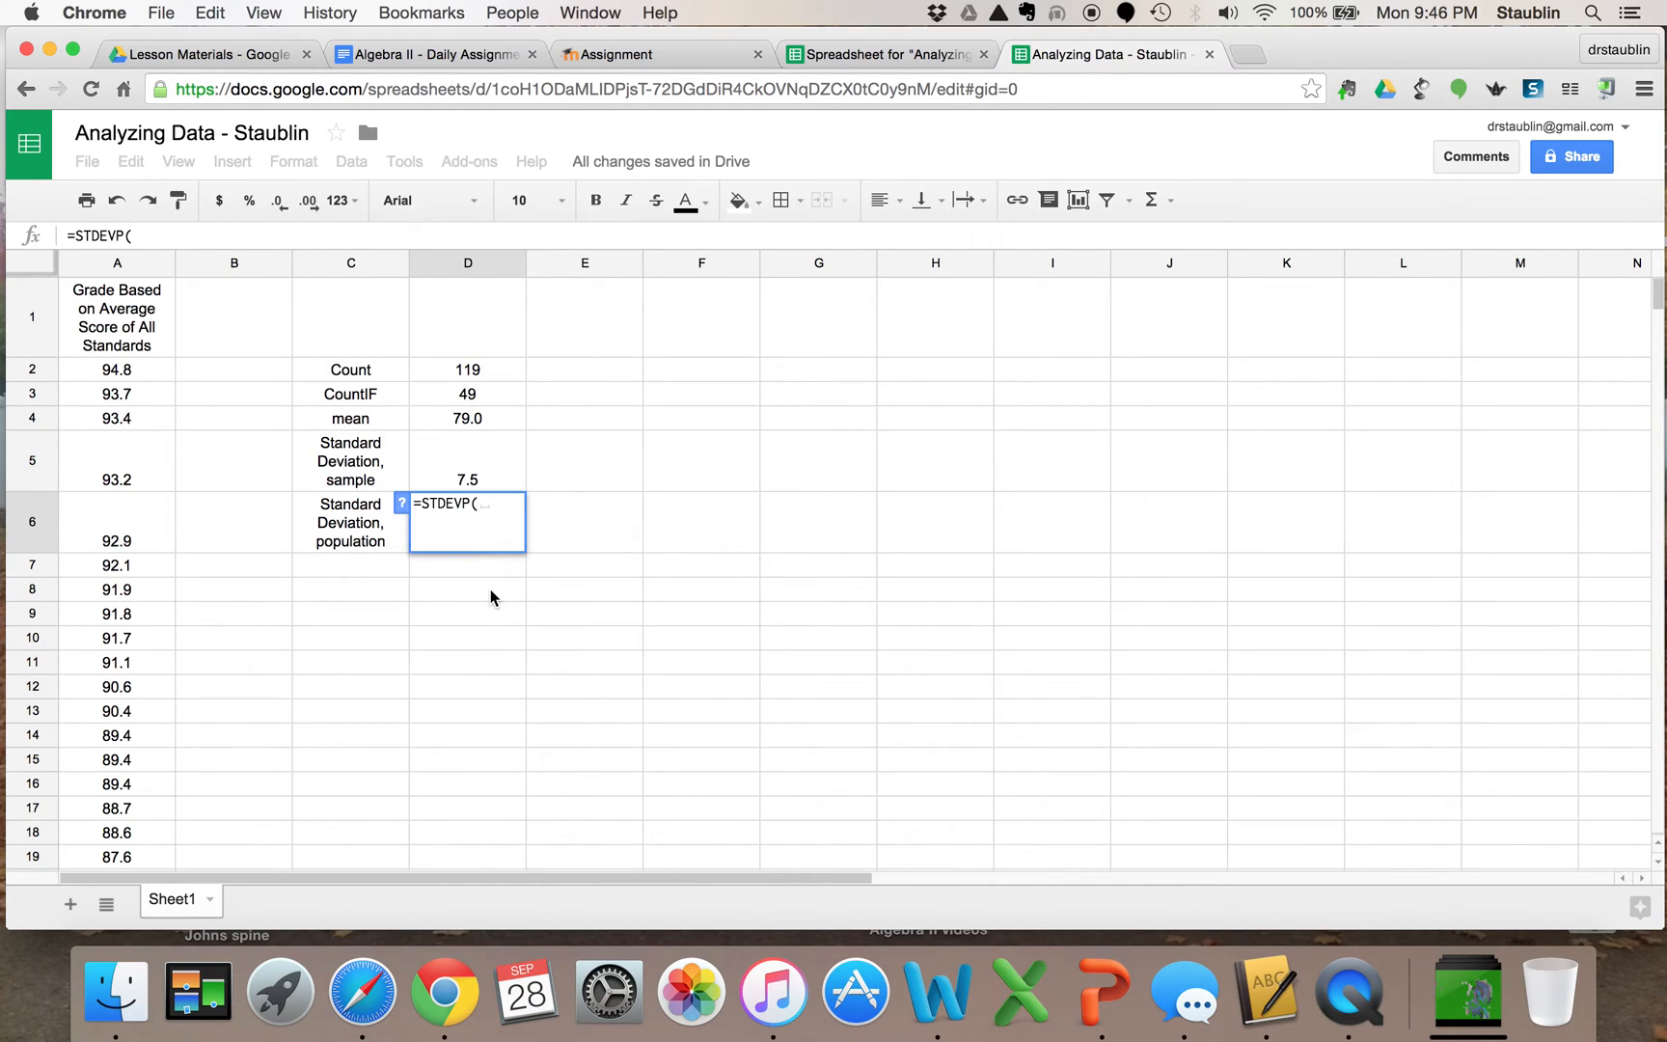
left_click_drag(116, 371, 116, 478)
left_click_drag(108, 771, 111, 681)
type(")")
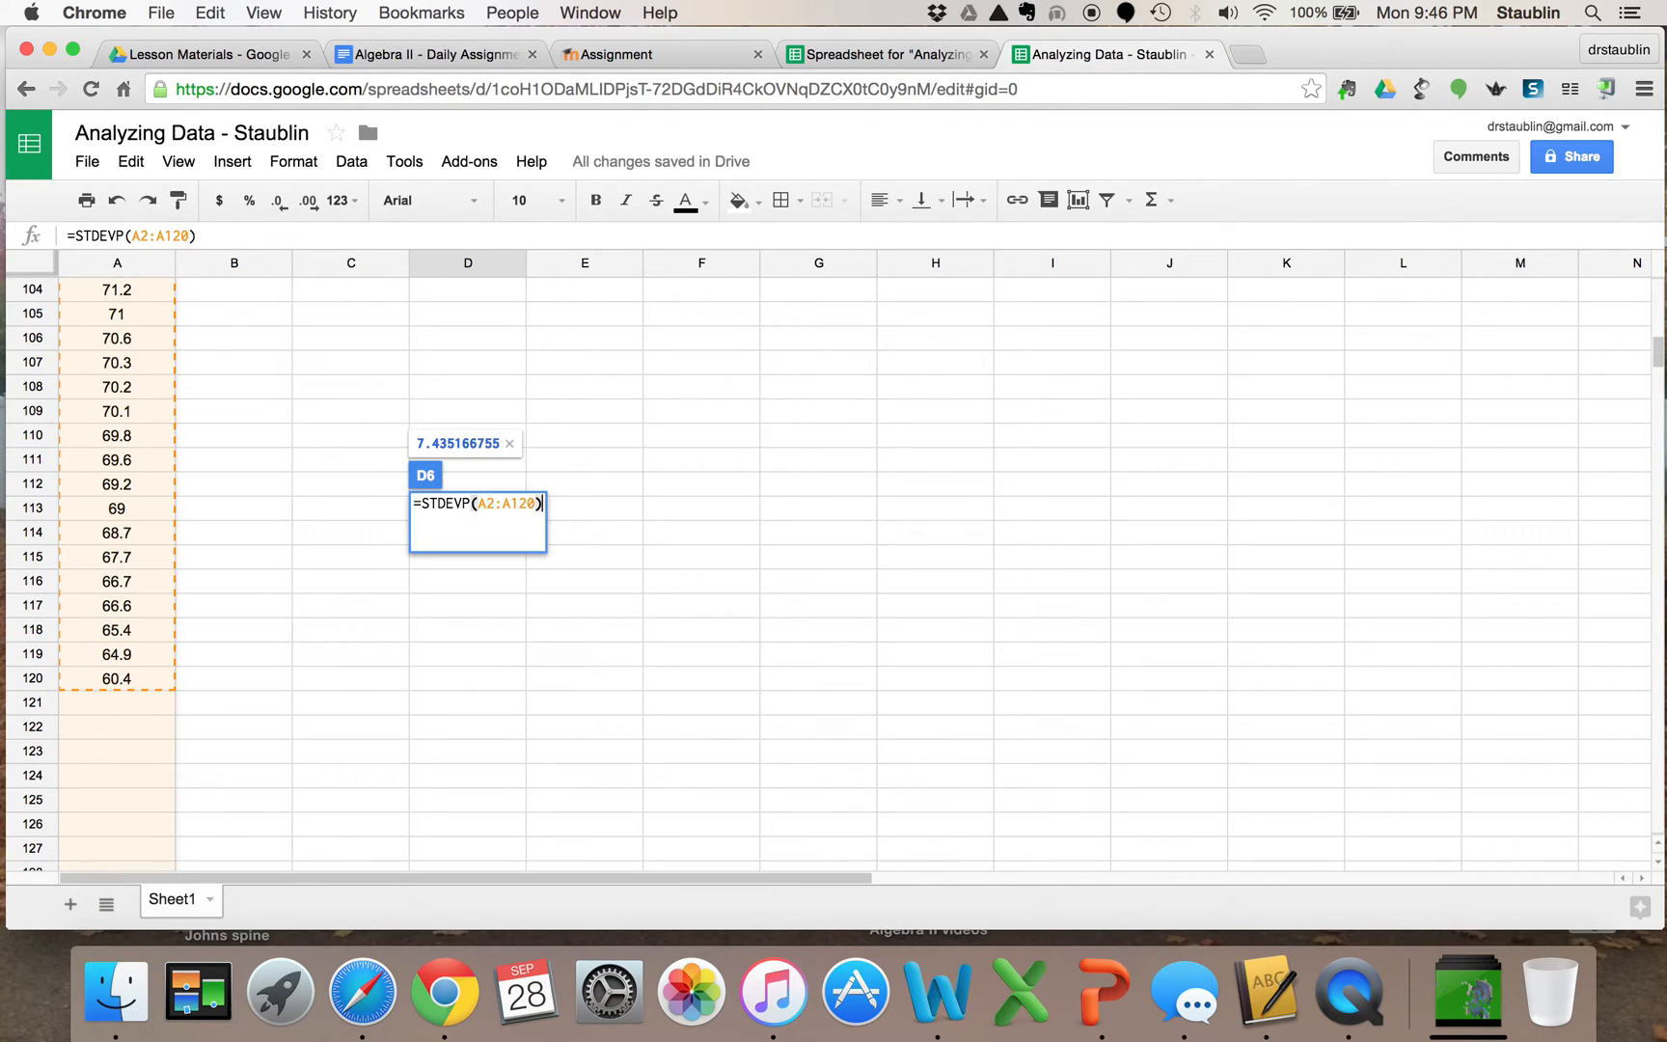
key("Return")
Reduce the population standard deviation in cell D6 to one decimal place and centre it horizontally.
scroll(379, 561, "up", 3)
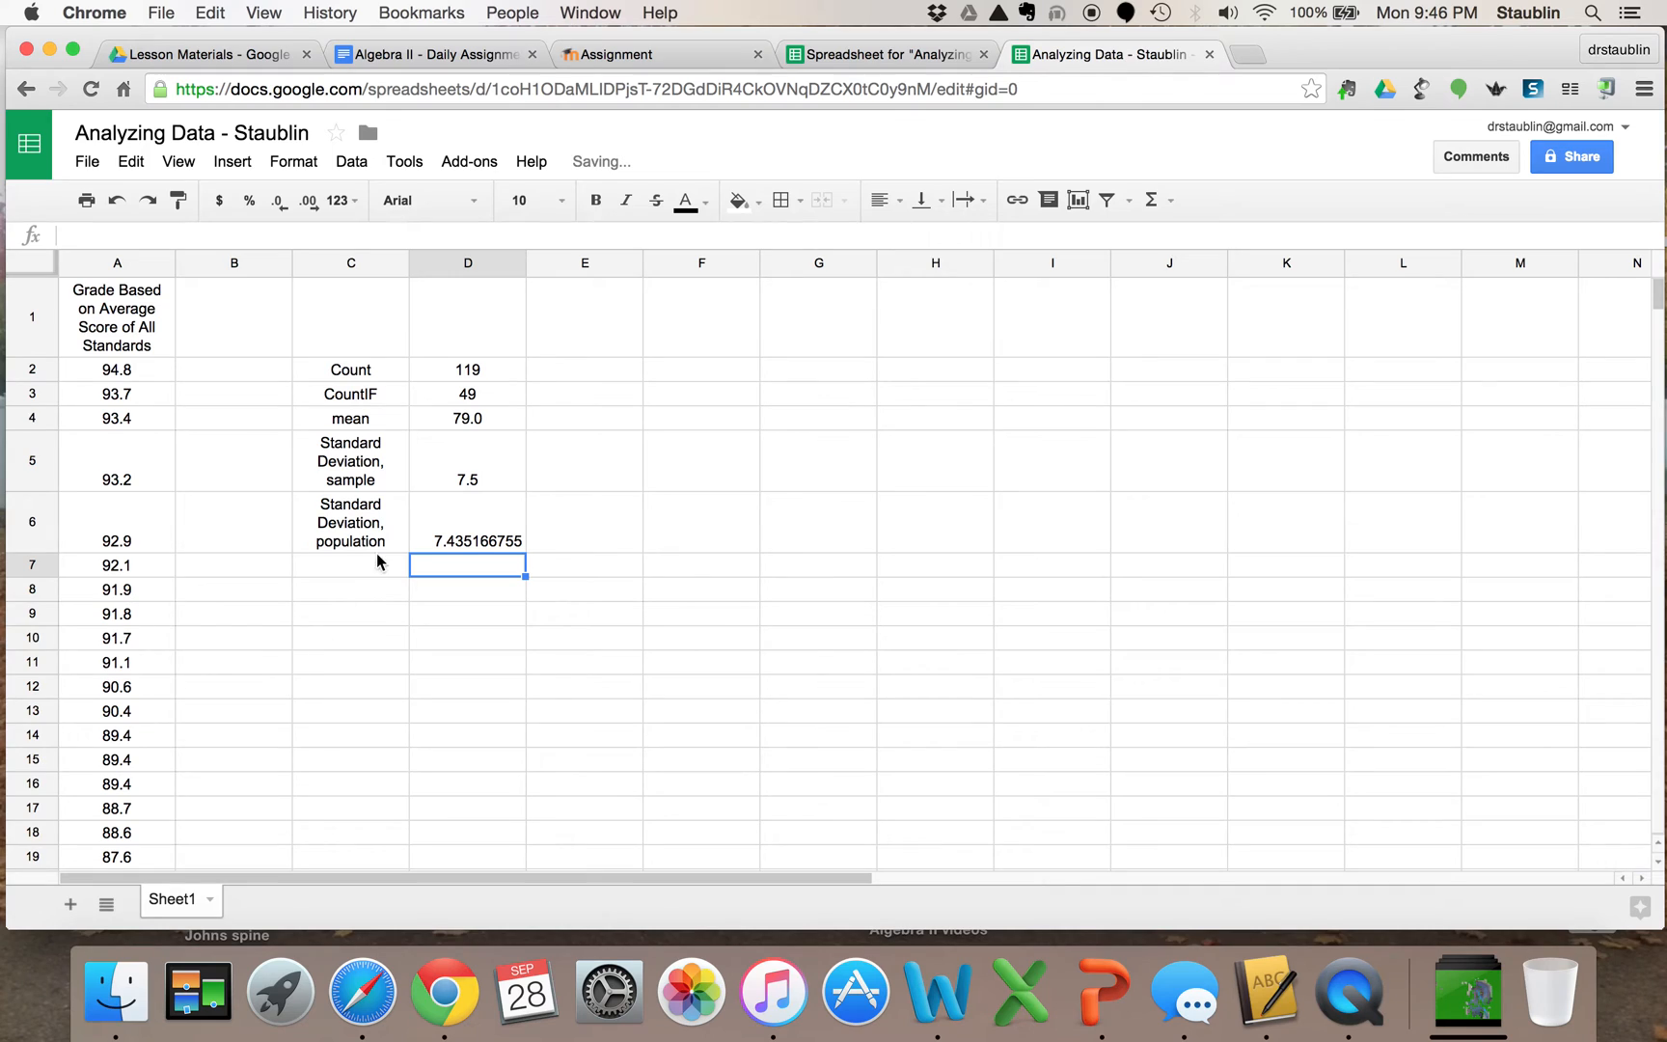
left_click(461, 543)
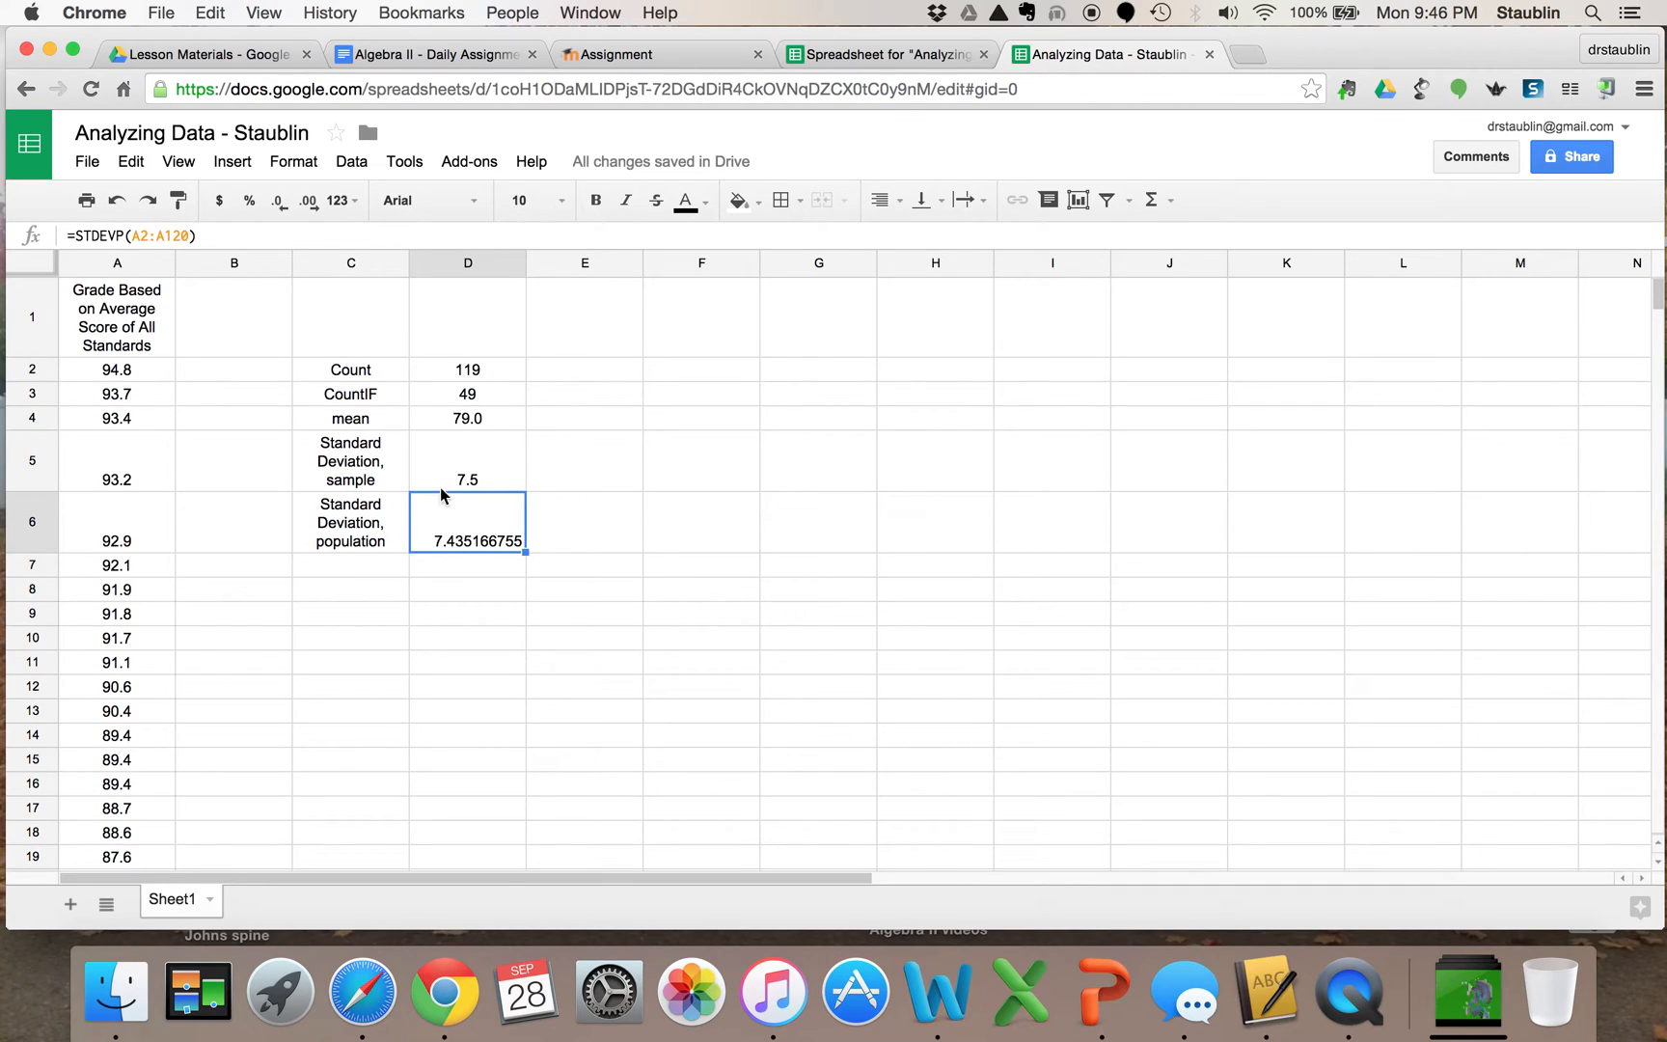
left_click(281, 206)
left_click(281, 206)
left_click(281, 205)
left_click(281, 206)
left_click(281, 206)
left_click(281, 205)
left_click(281, 205)
left_click(281, 205)
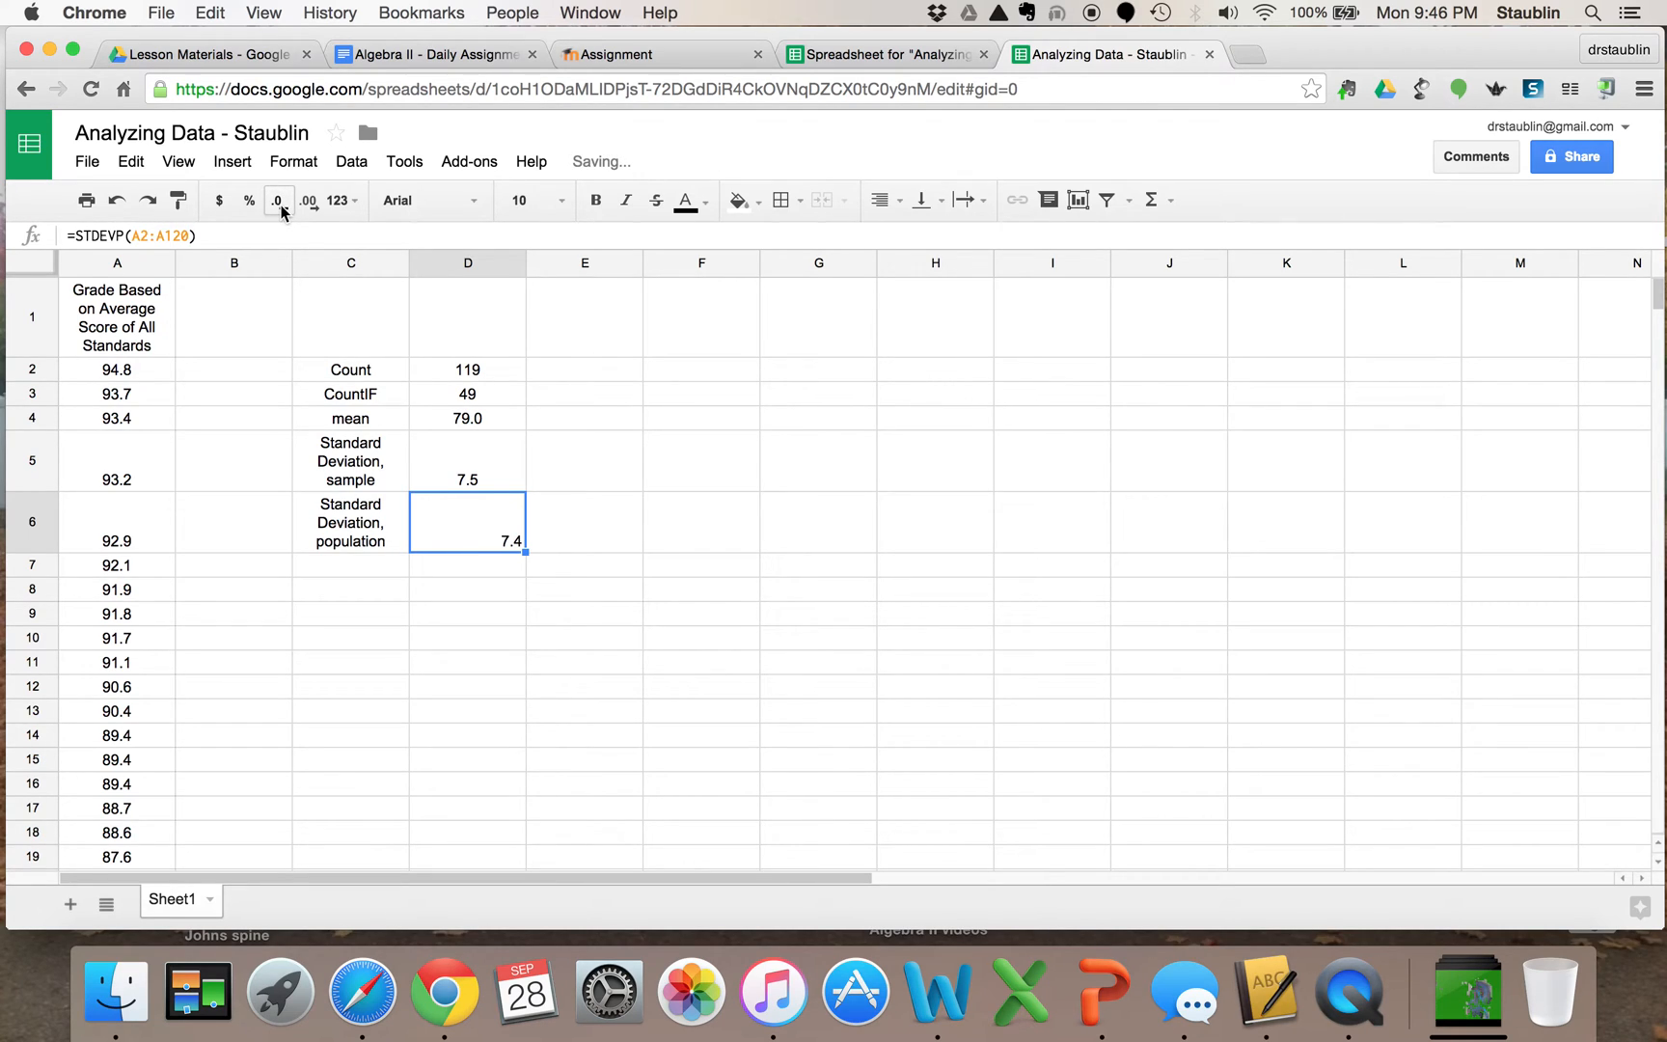
left_click(894, 201)
left_click(917, 239)
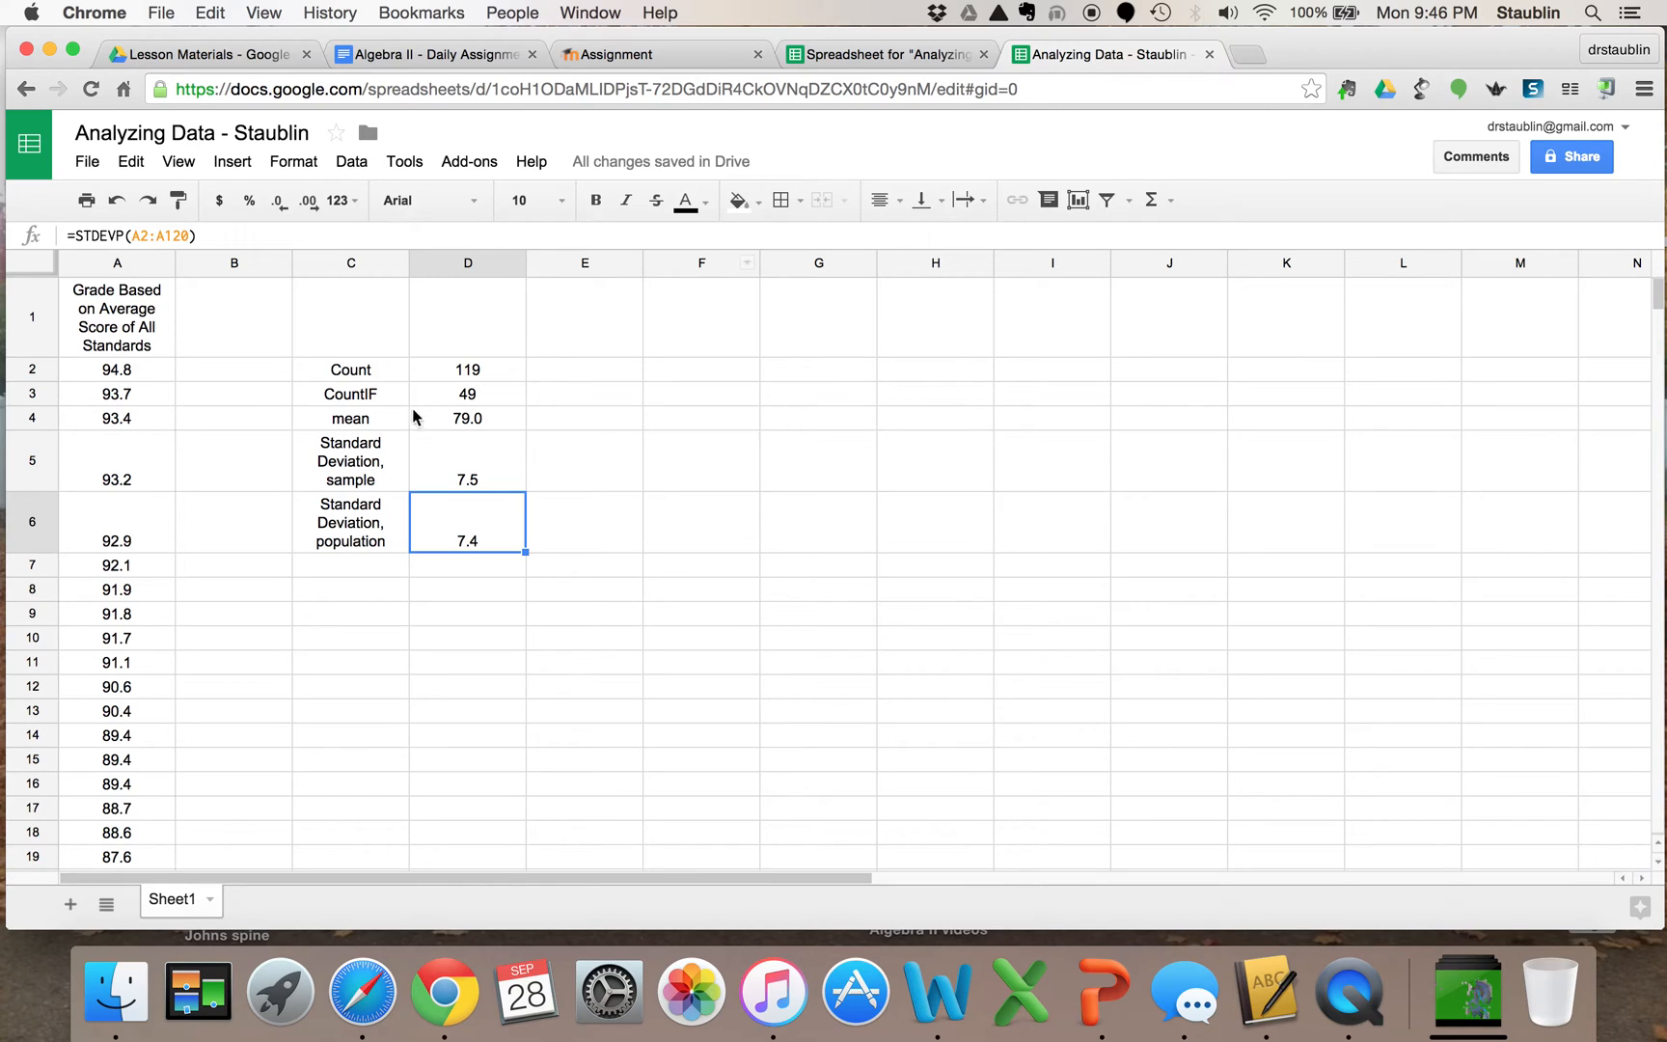
Enter the labels "minimum" in cell C7 and "Q1" in cell C8.
left_click(364, 569)
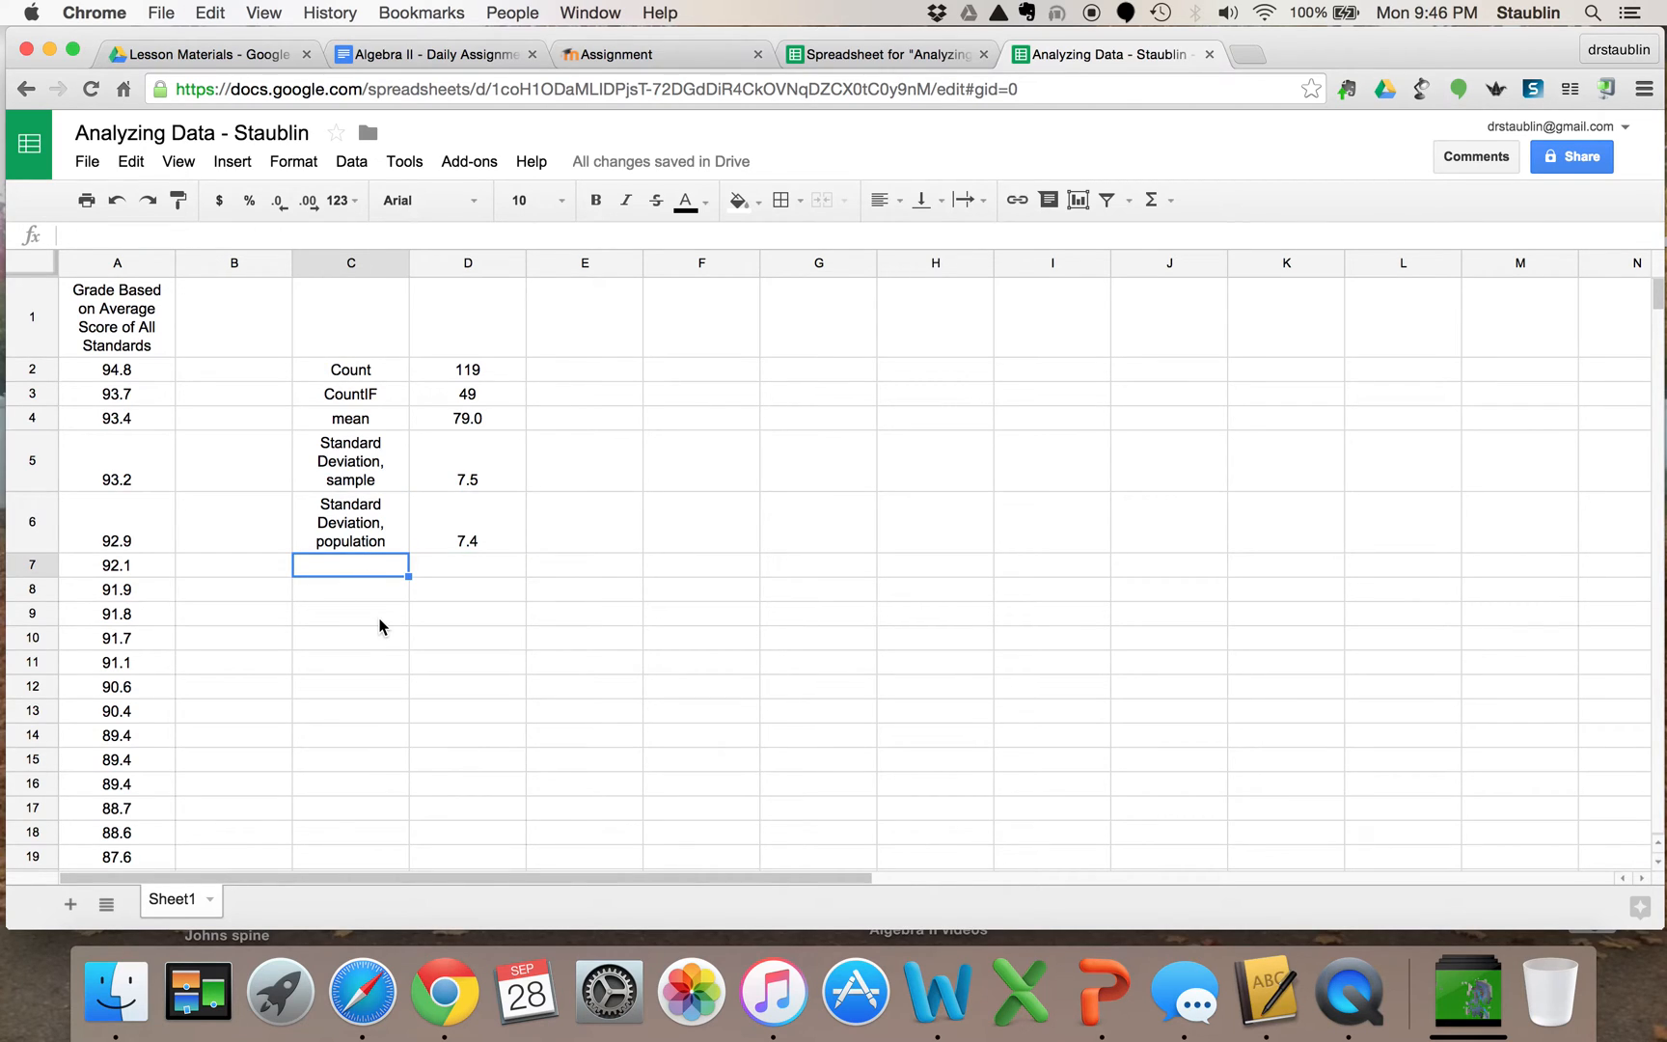
type("m")
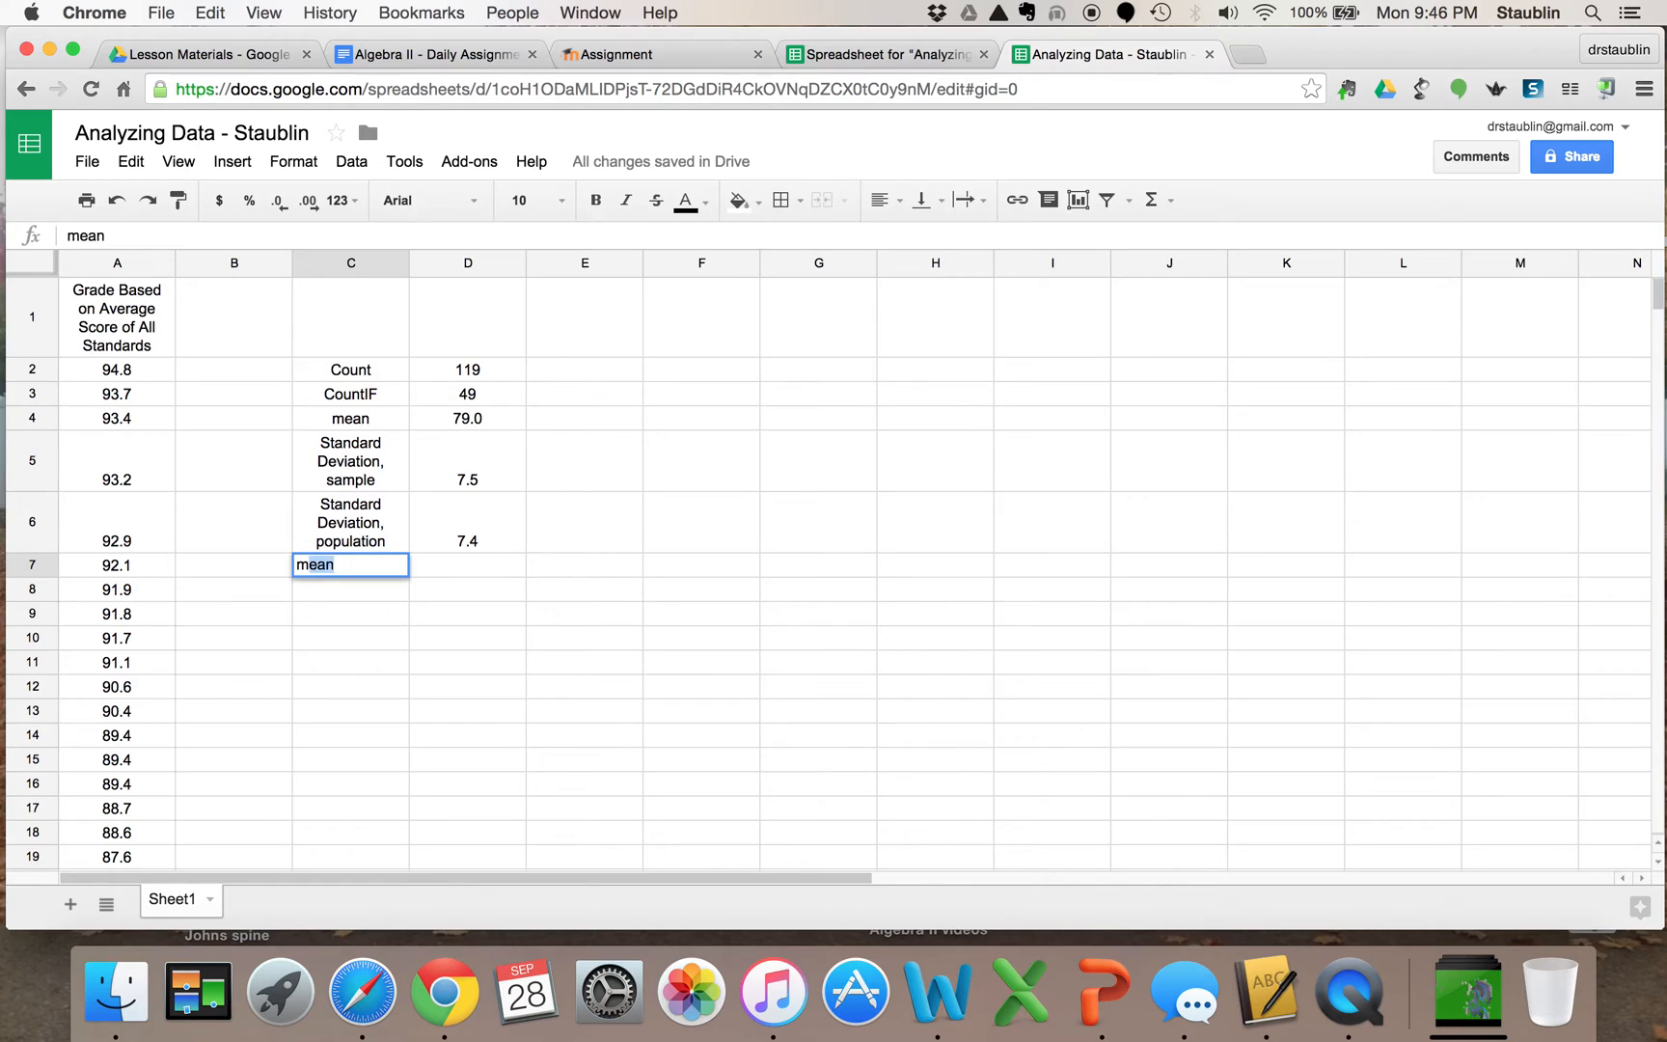
type("inimum")
key("Return")
type("Z1")
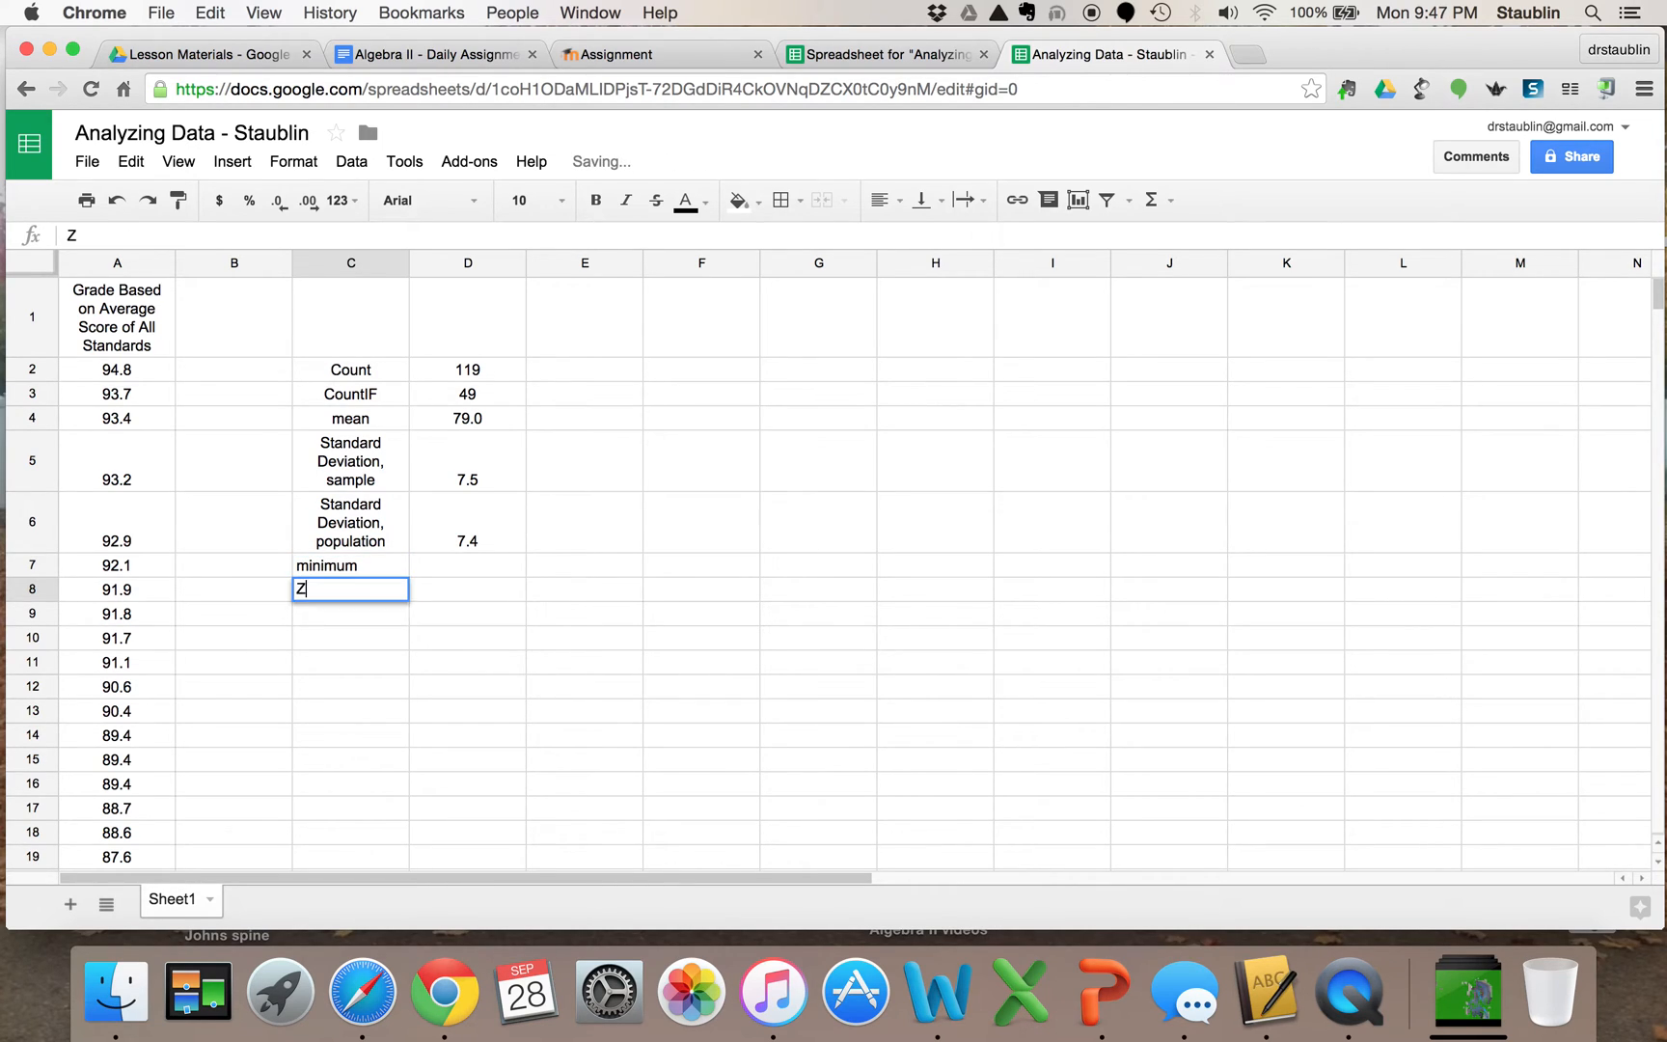
key("BackSpace")
key("BackSpace")
type("Q1")
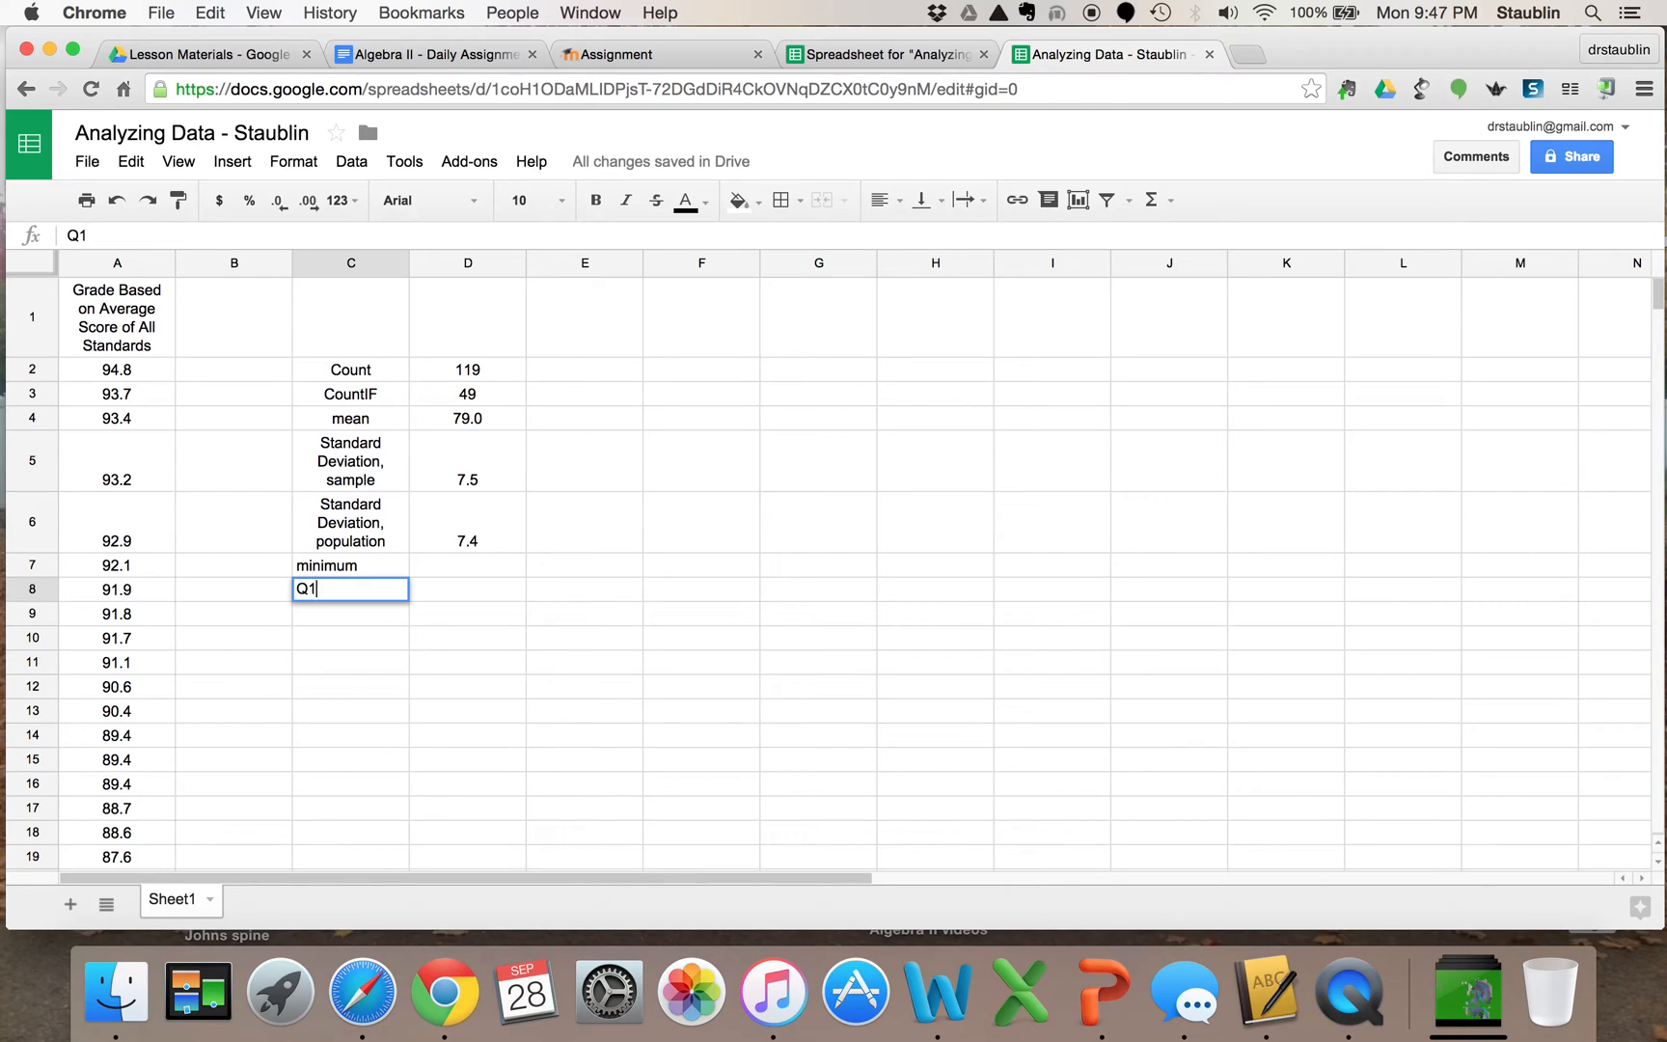
key("Return")
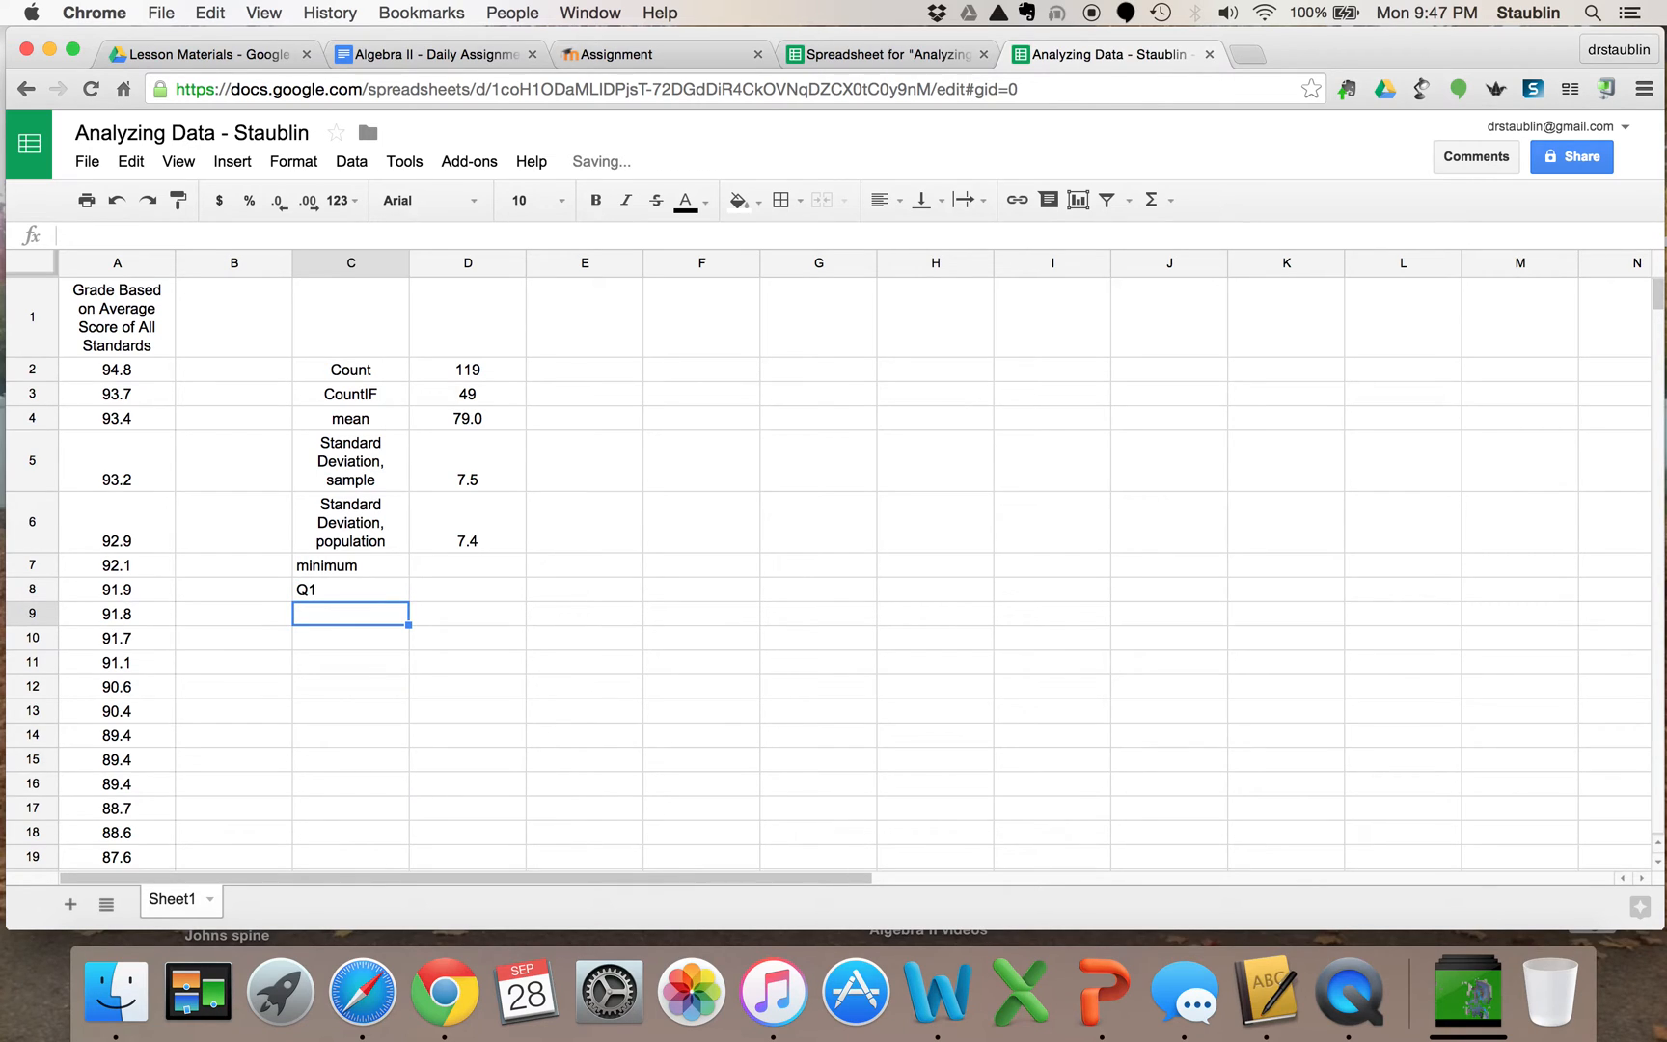
Enter the labels "median" in cell C9, "Q3" in C10 and "maximum" in C11.
type("median")
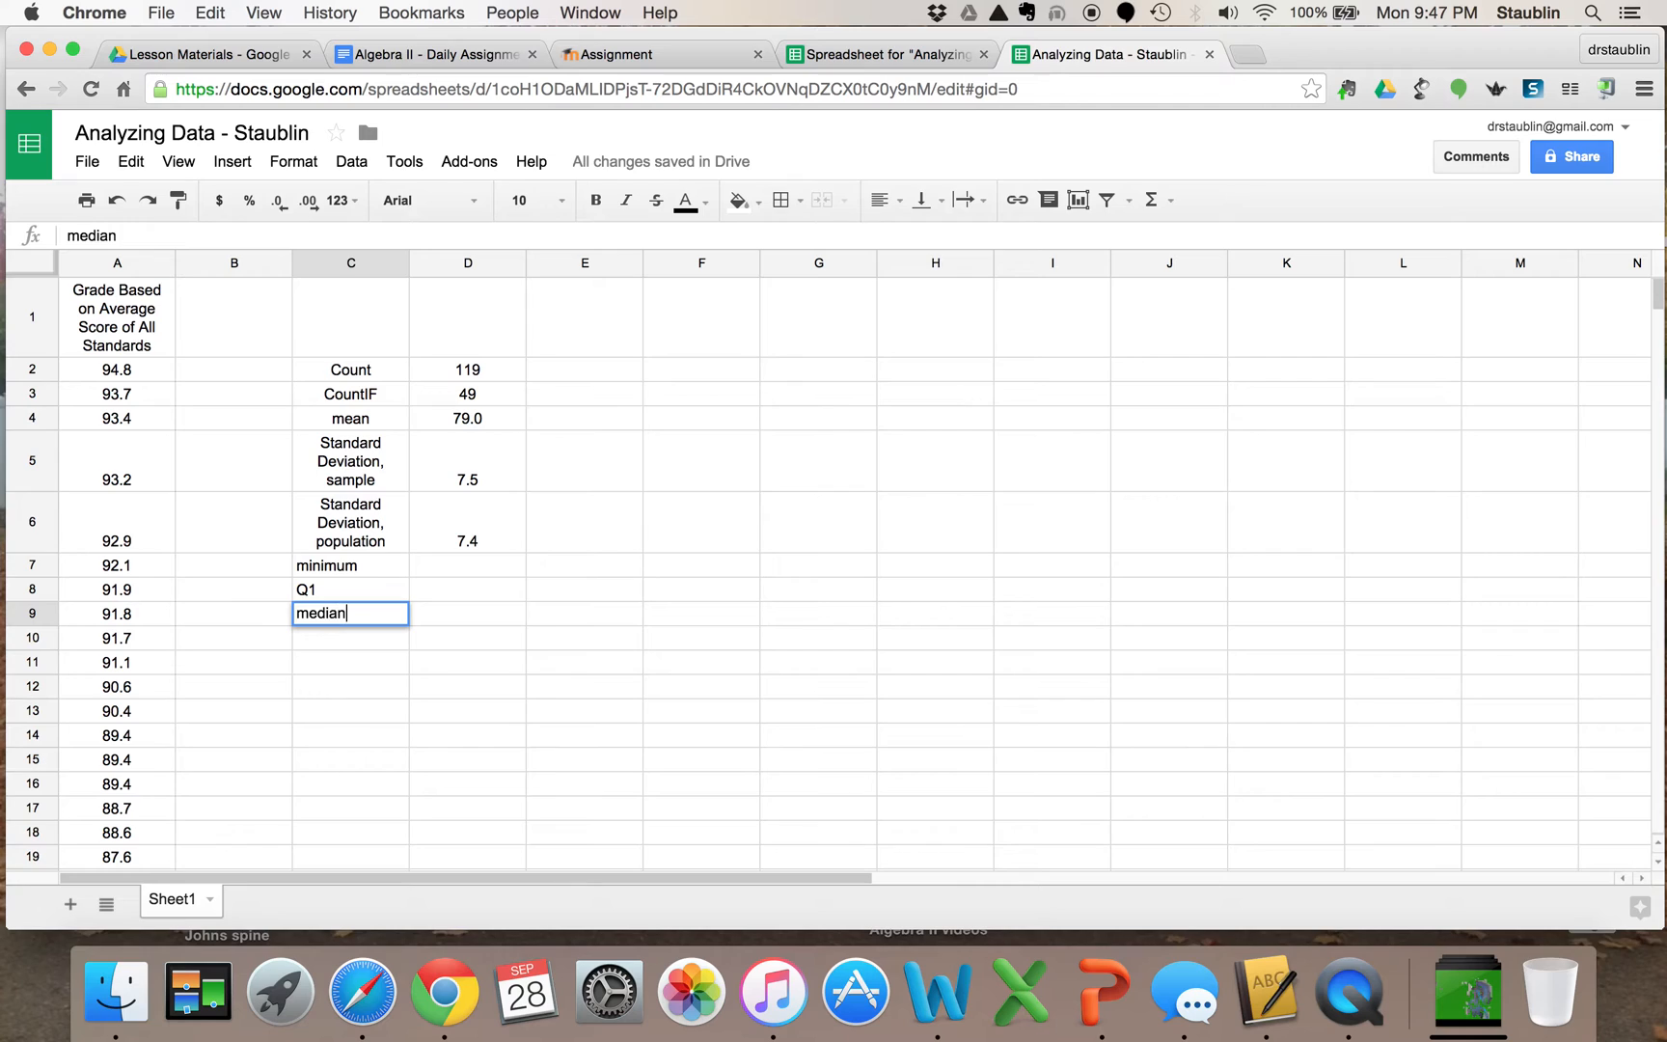
key("Return")
type("Q1")
key("BackSpace")
type("2")
key("BackSpace")
type("3")
key("Return")
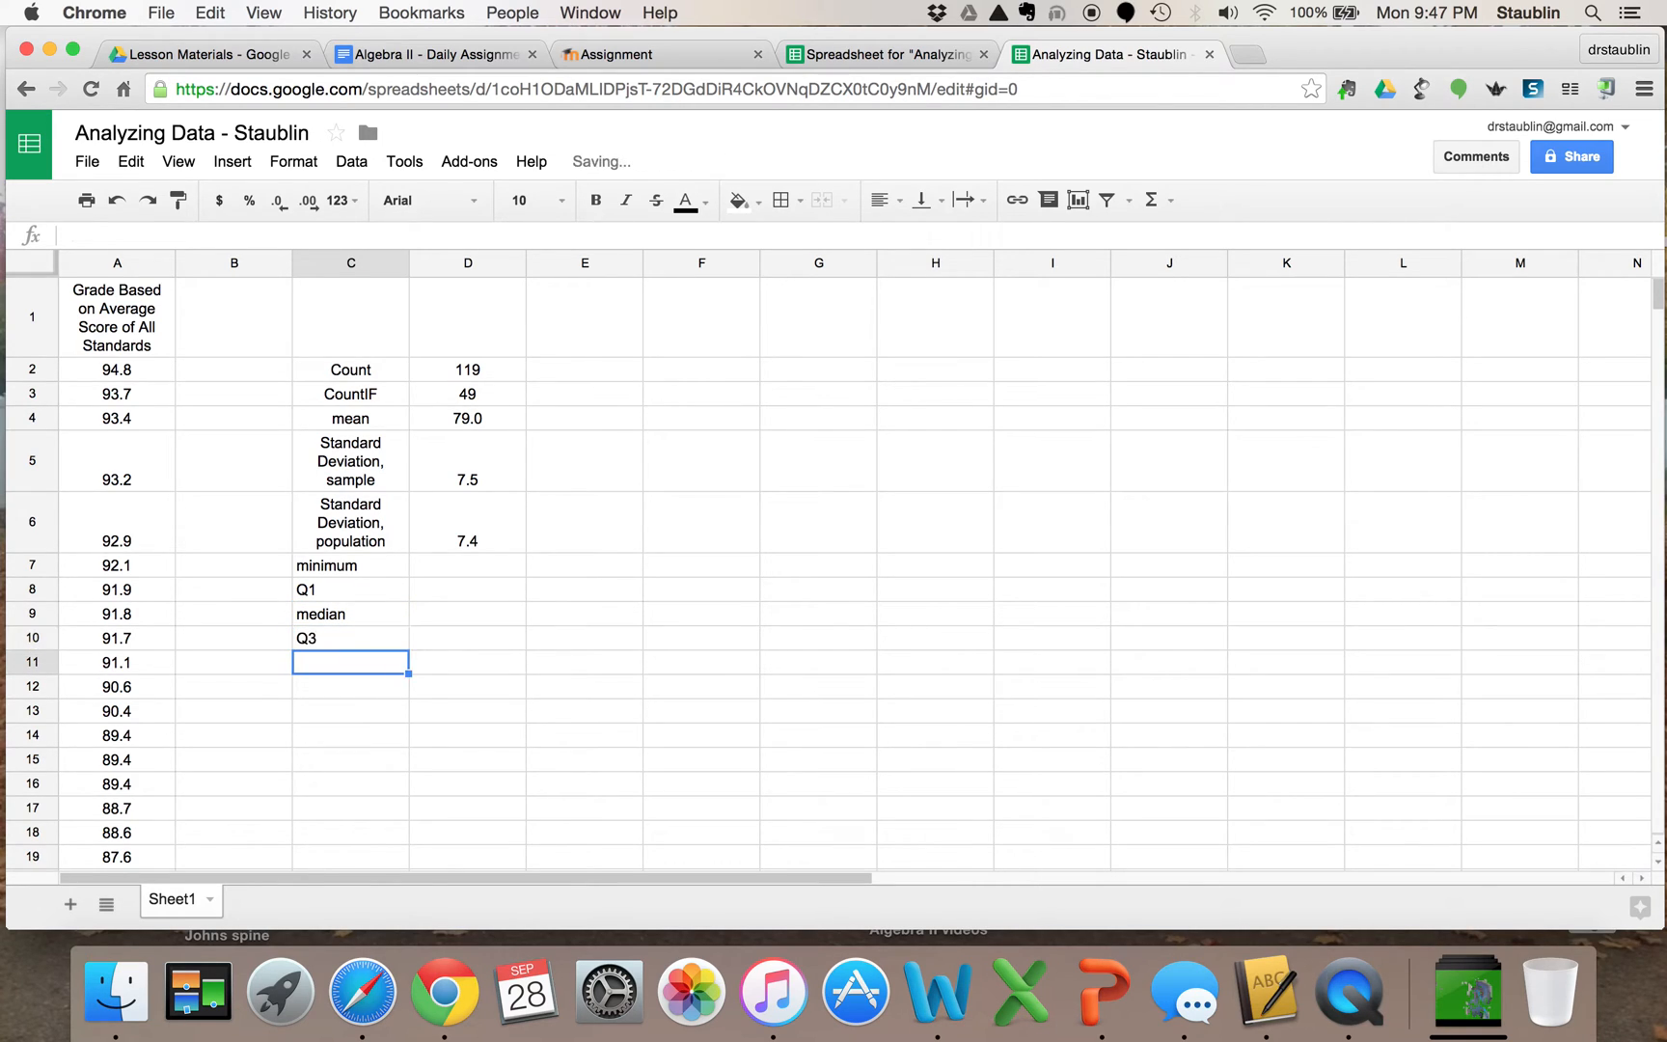
type("maximum")
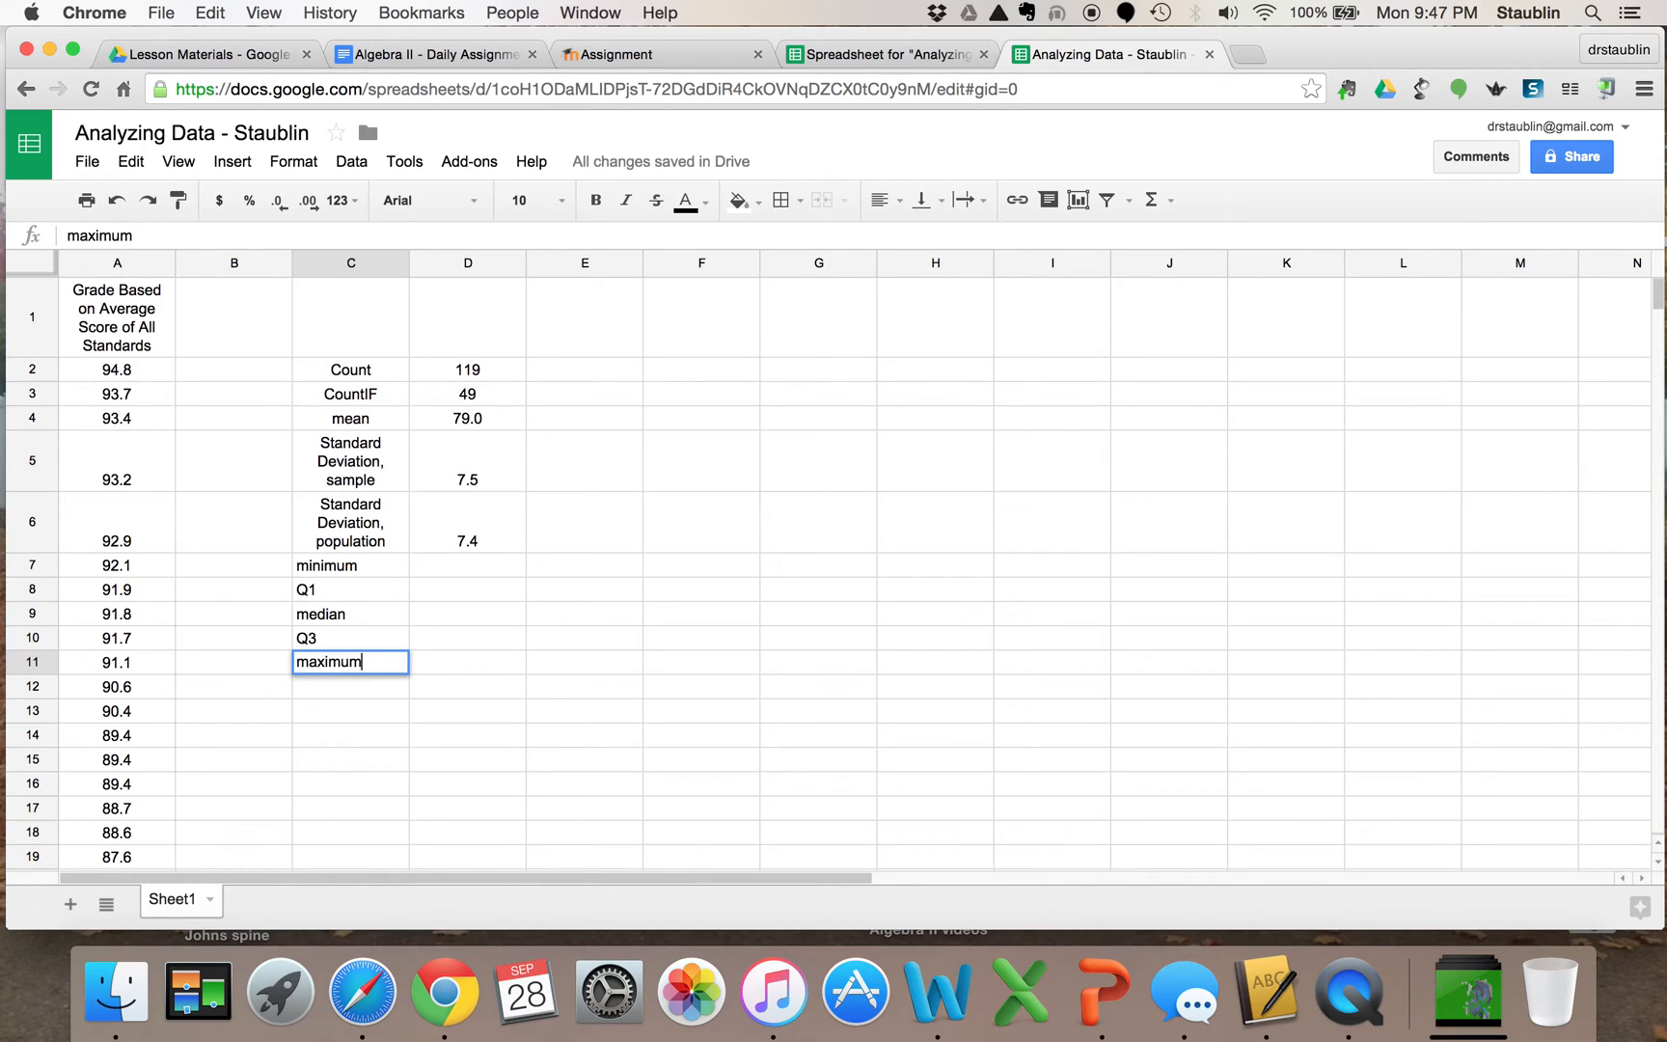
key("Return")
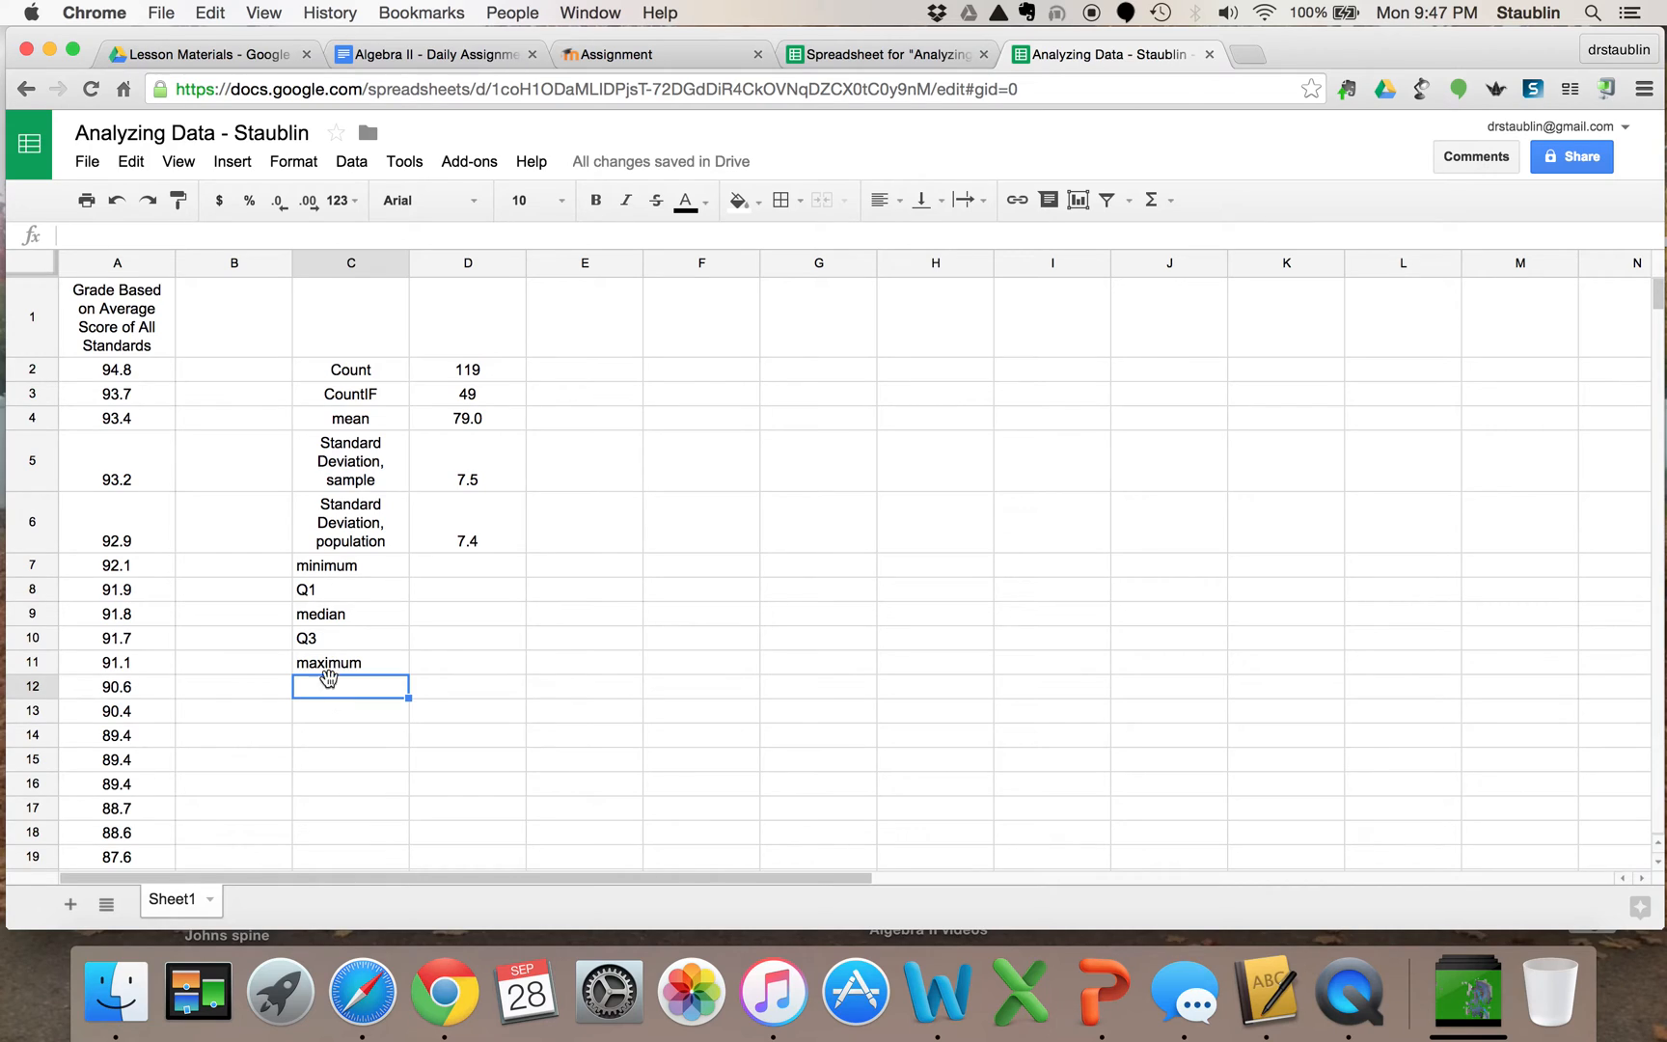
Centre all the labels in column C horizontally.
left_click(343, 263)
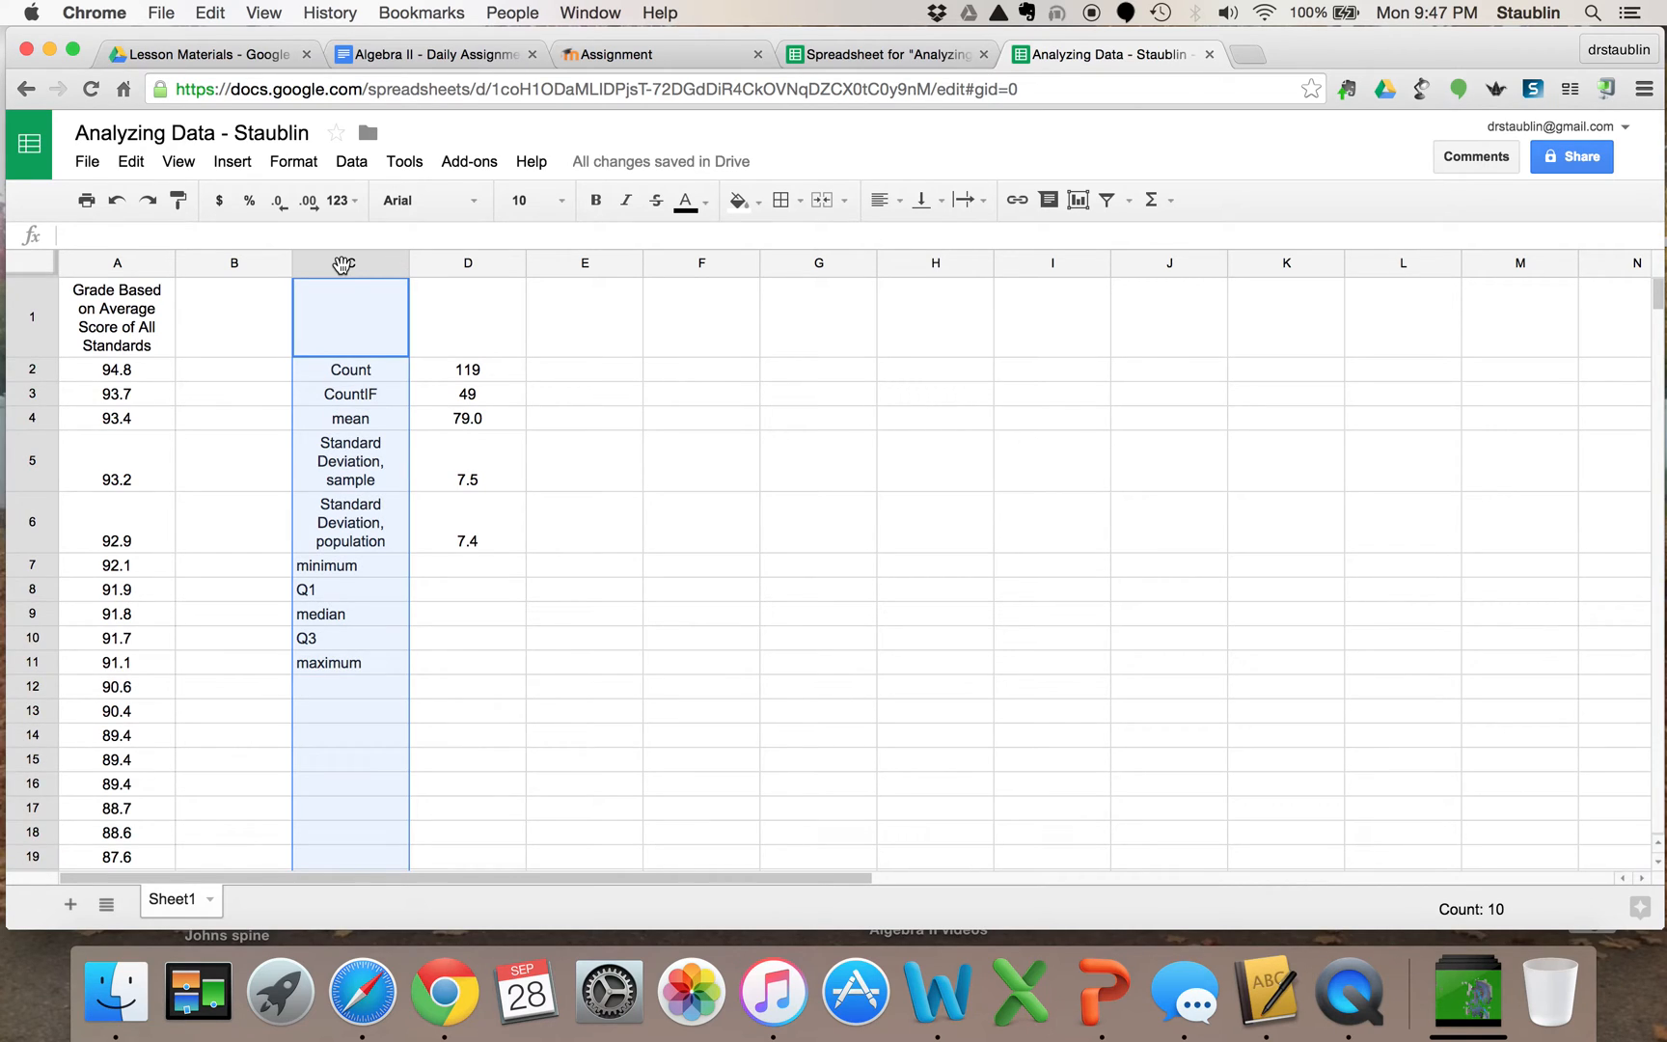
left_click(896, 202)
left_click(917, 238)
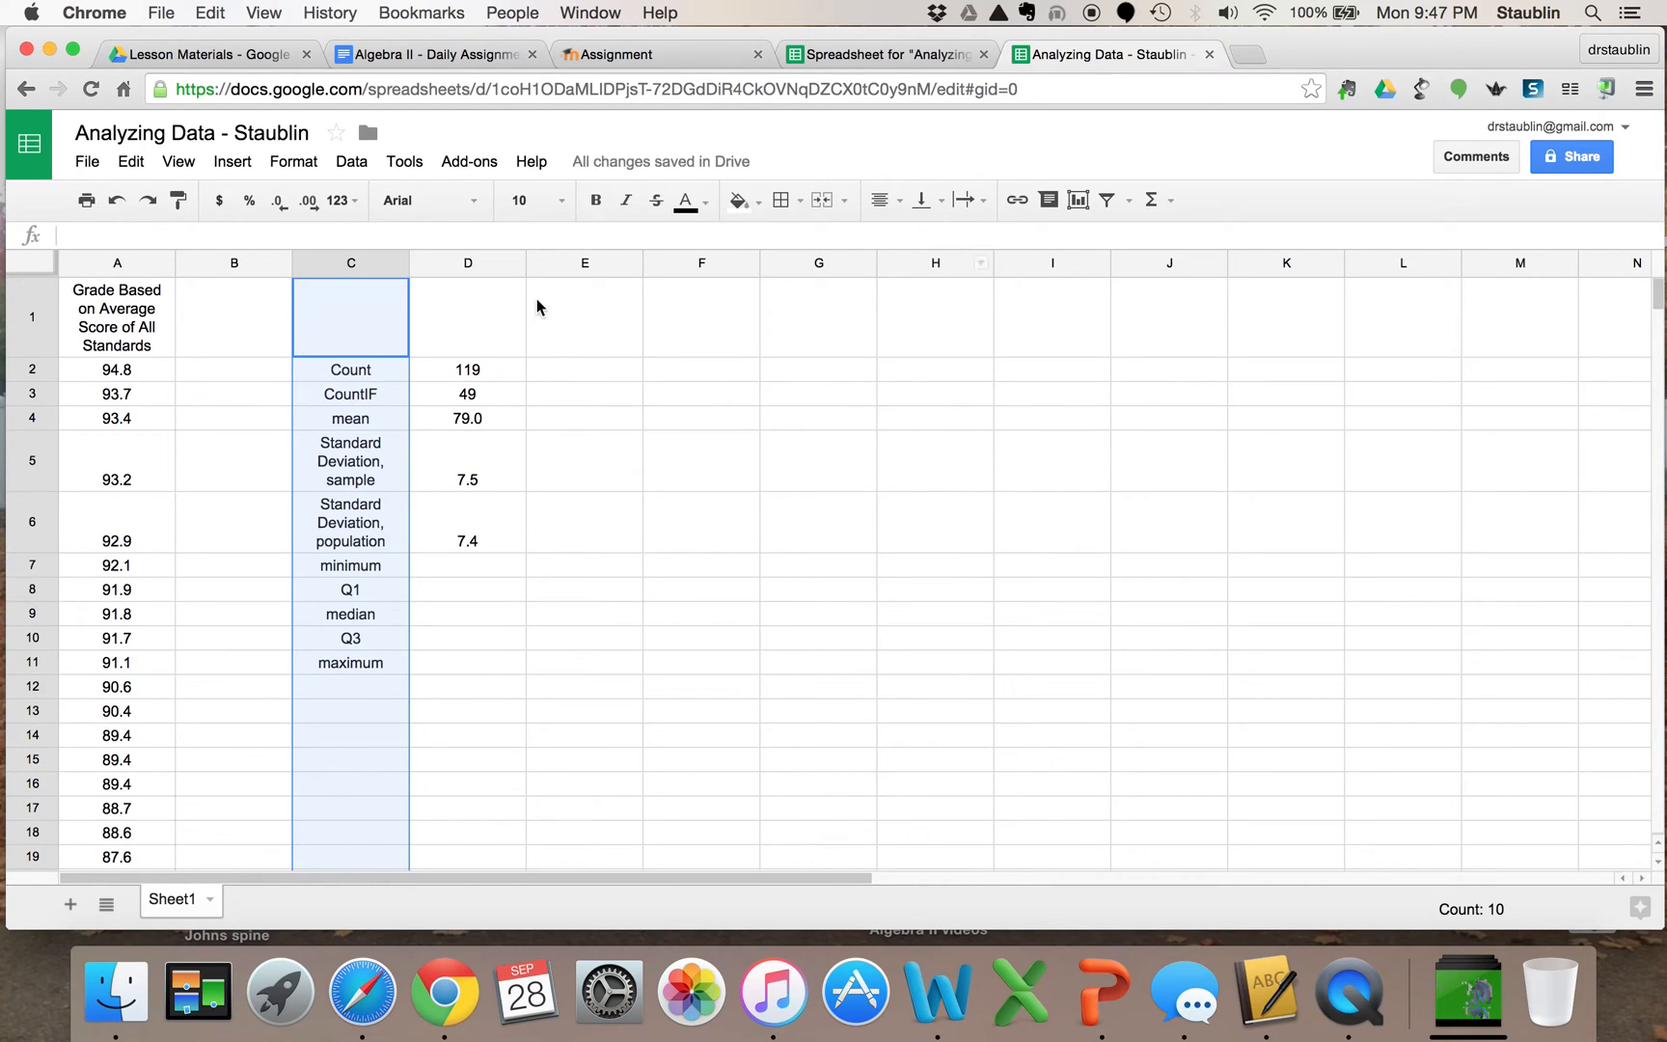
Enter the formula =min(A2:A120) in cell D7 to calculate the minimum grade.
left_click(465, 573)
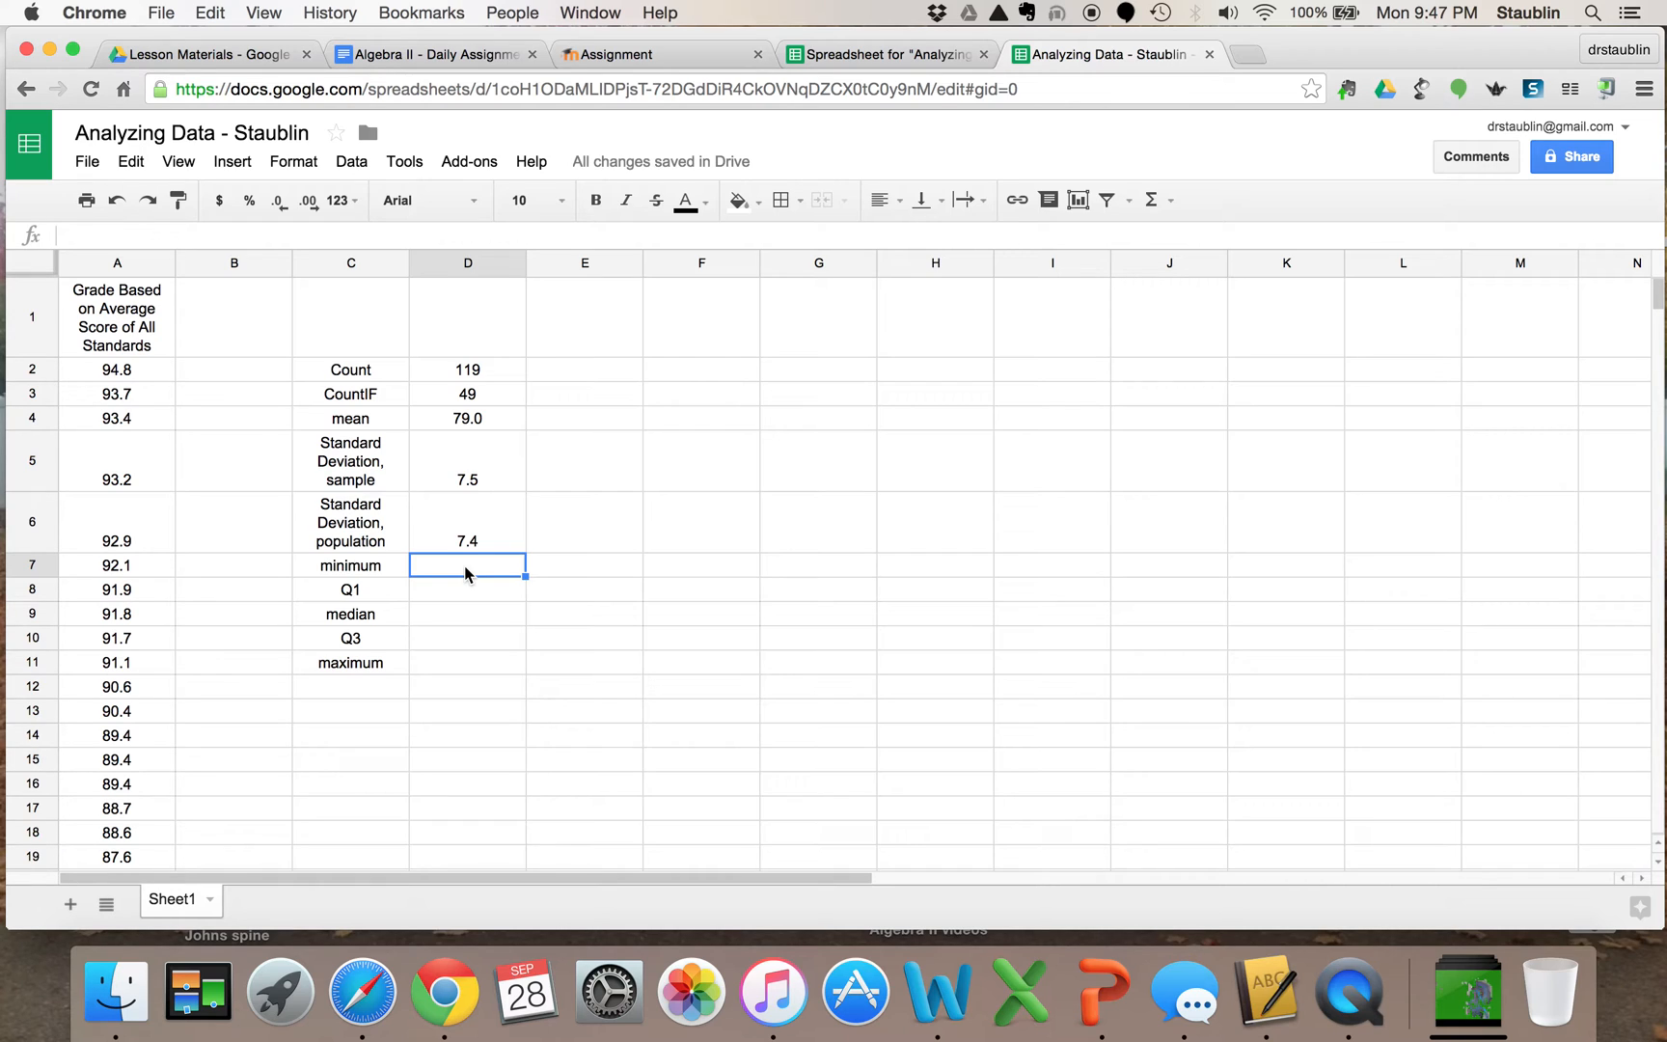
type("=min")
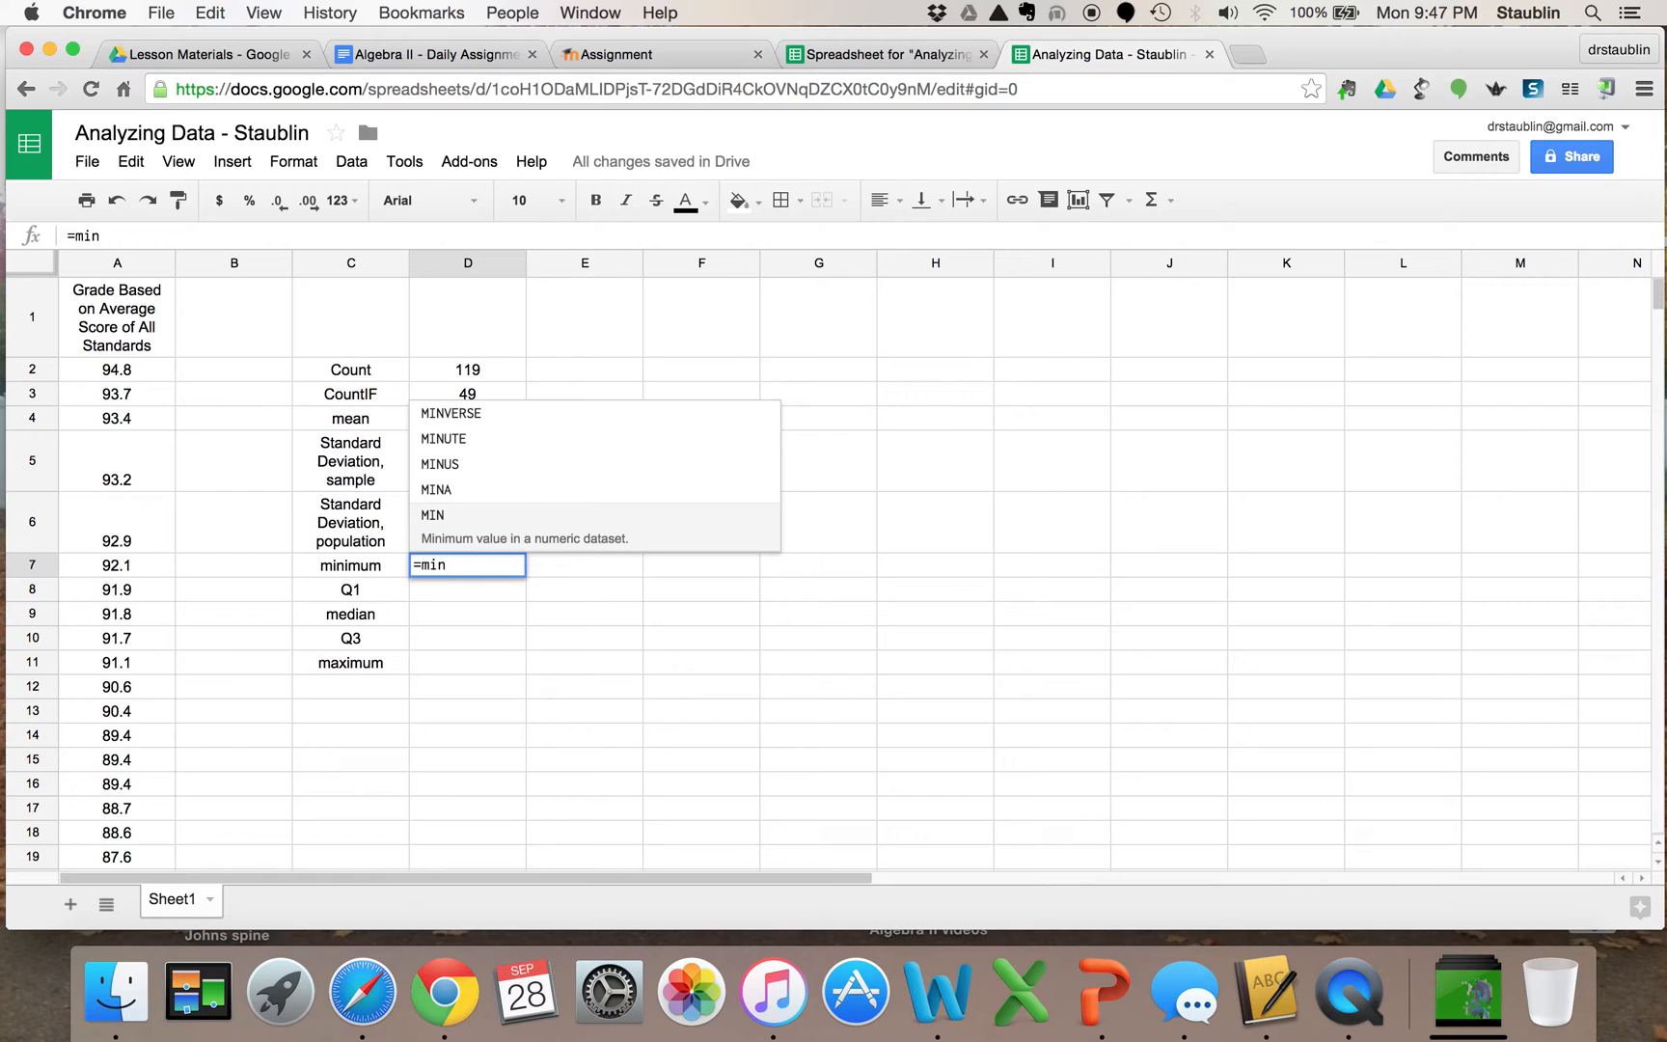
type("(")
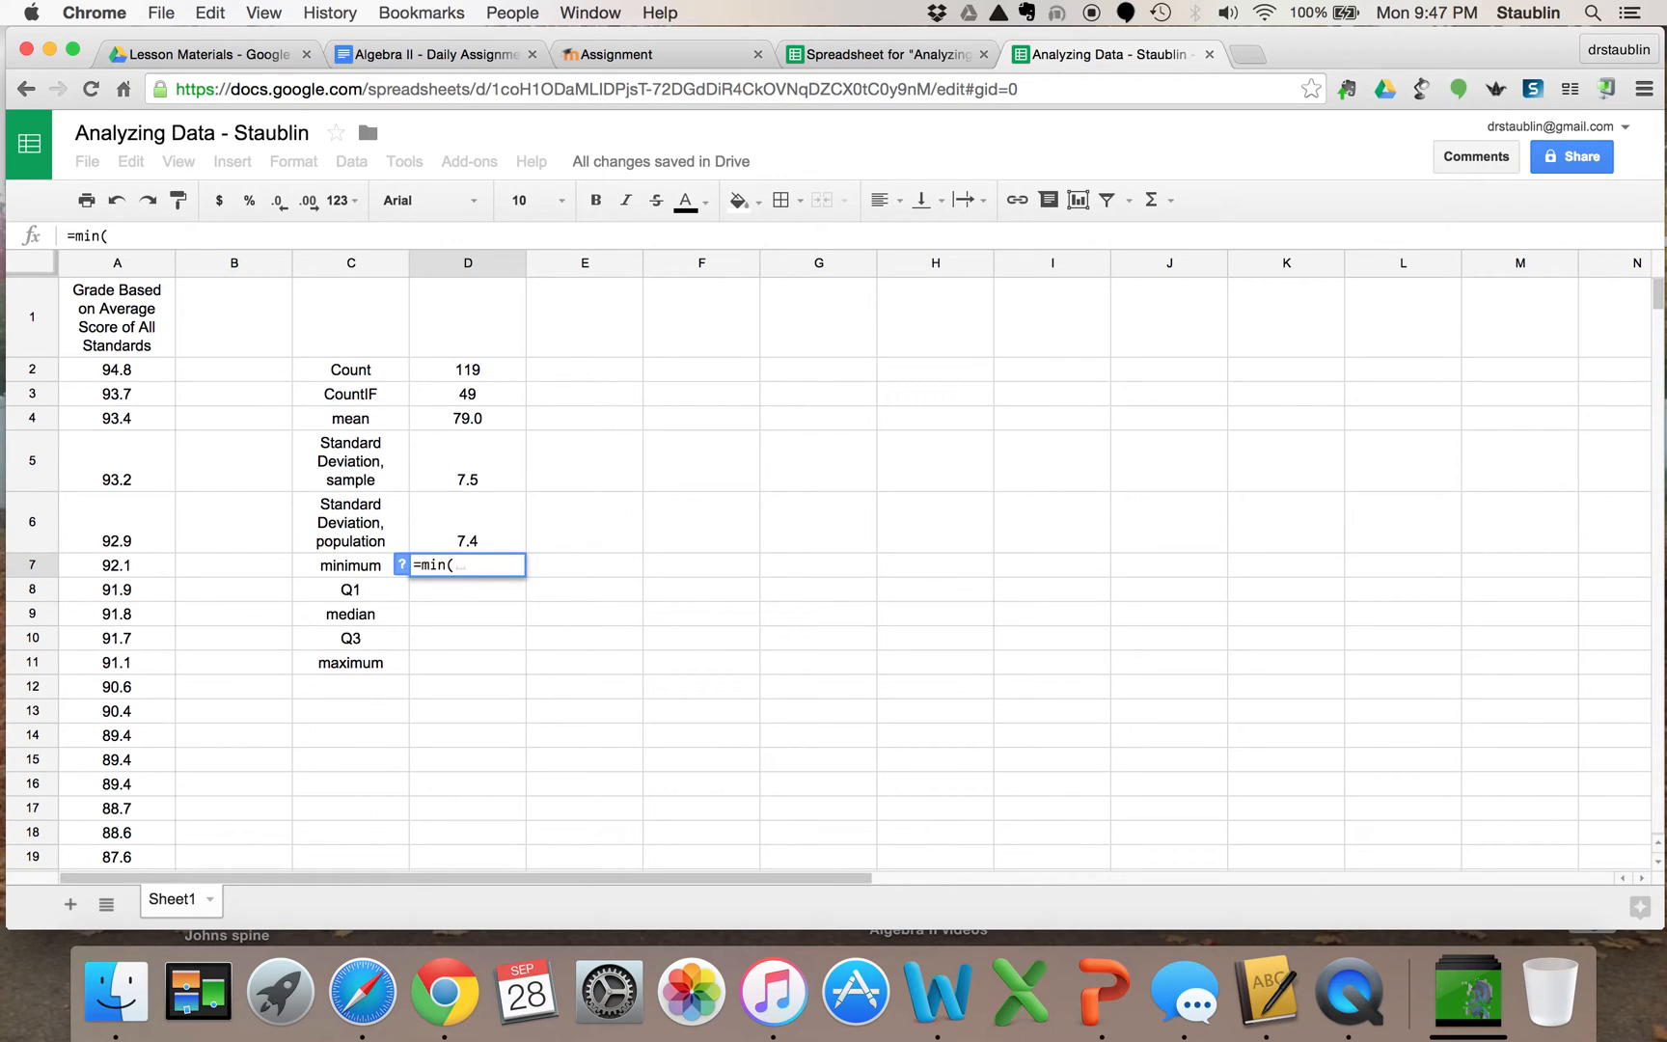
left_click(124, 372)
left_click_drag(123, 373, 140, 600)
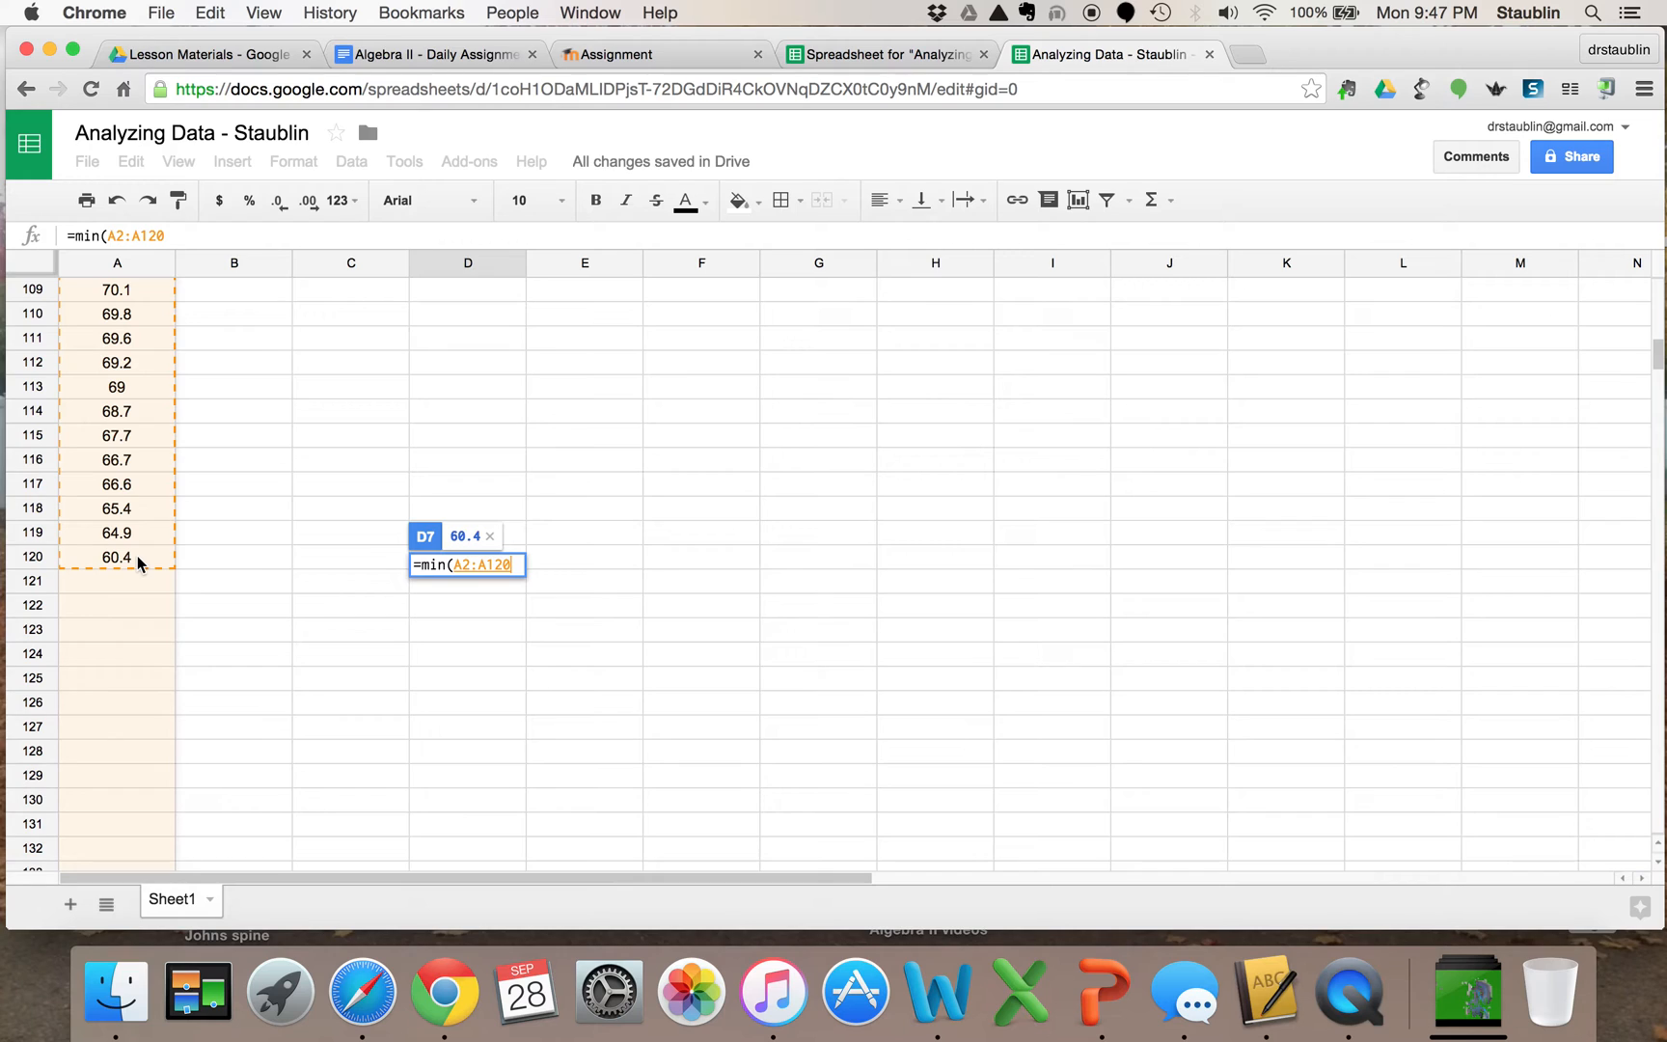
type(")")
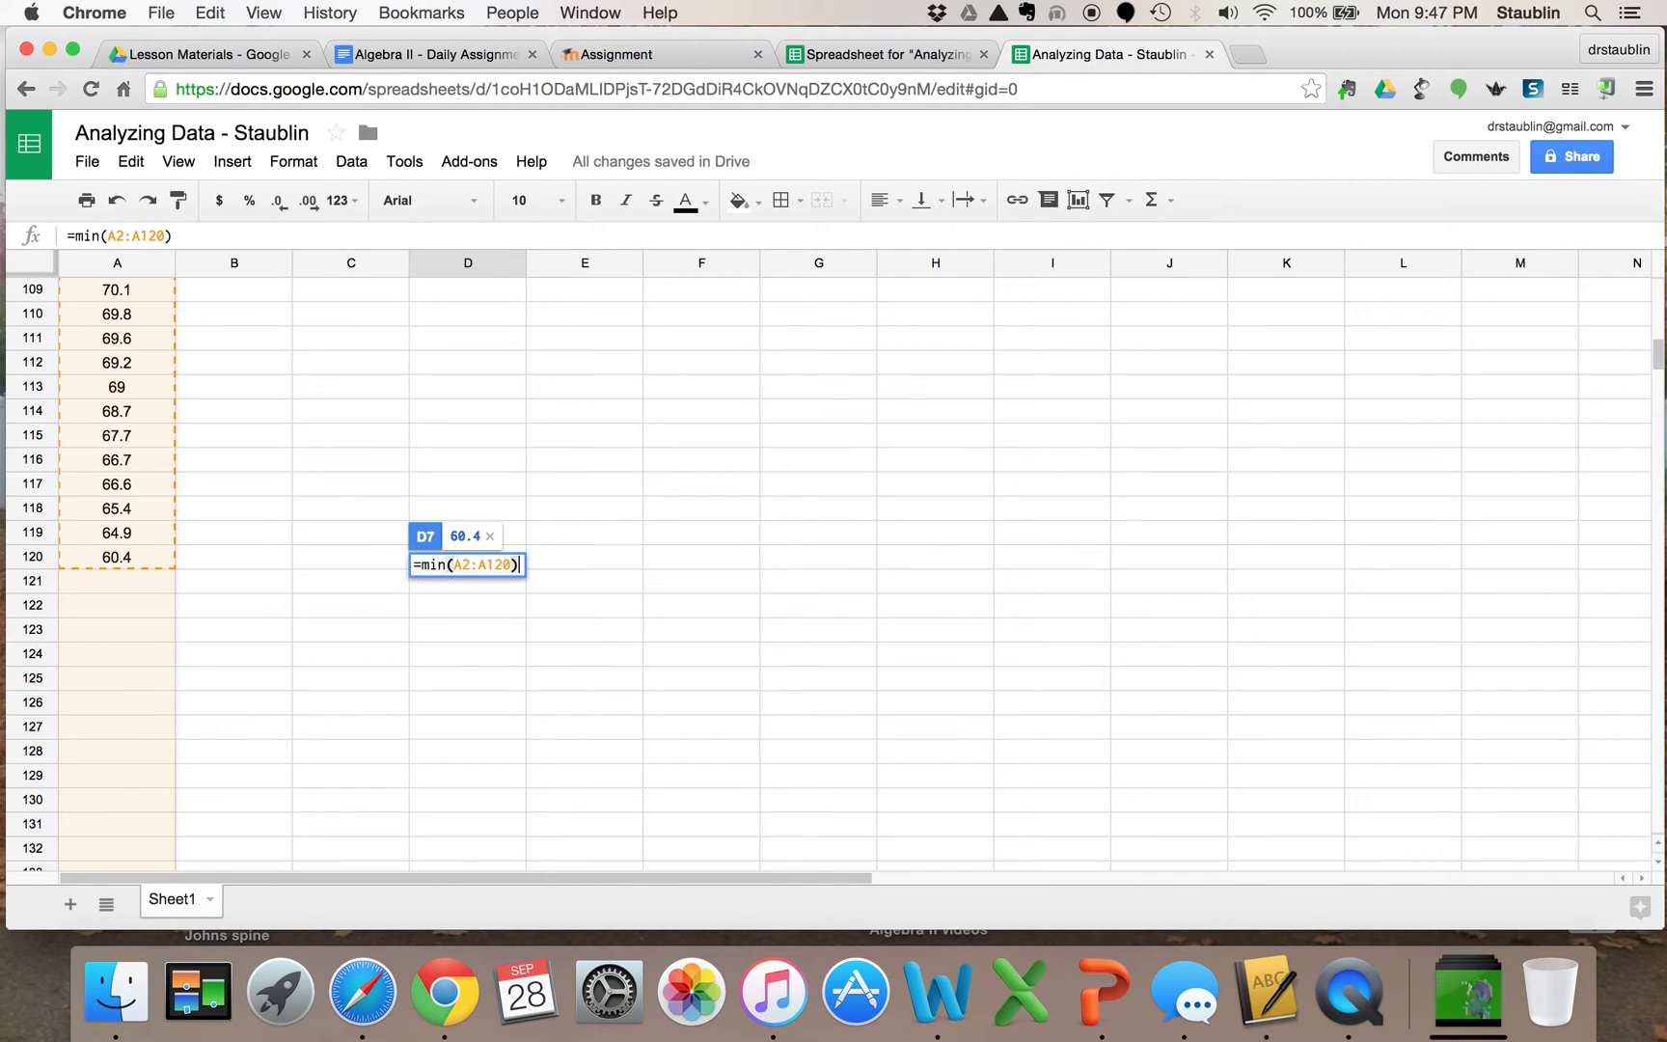
key("Return")
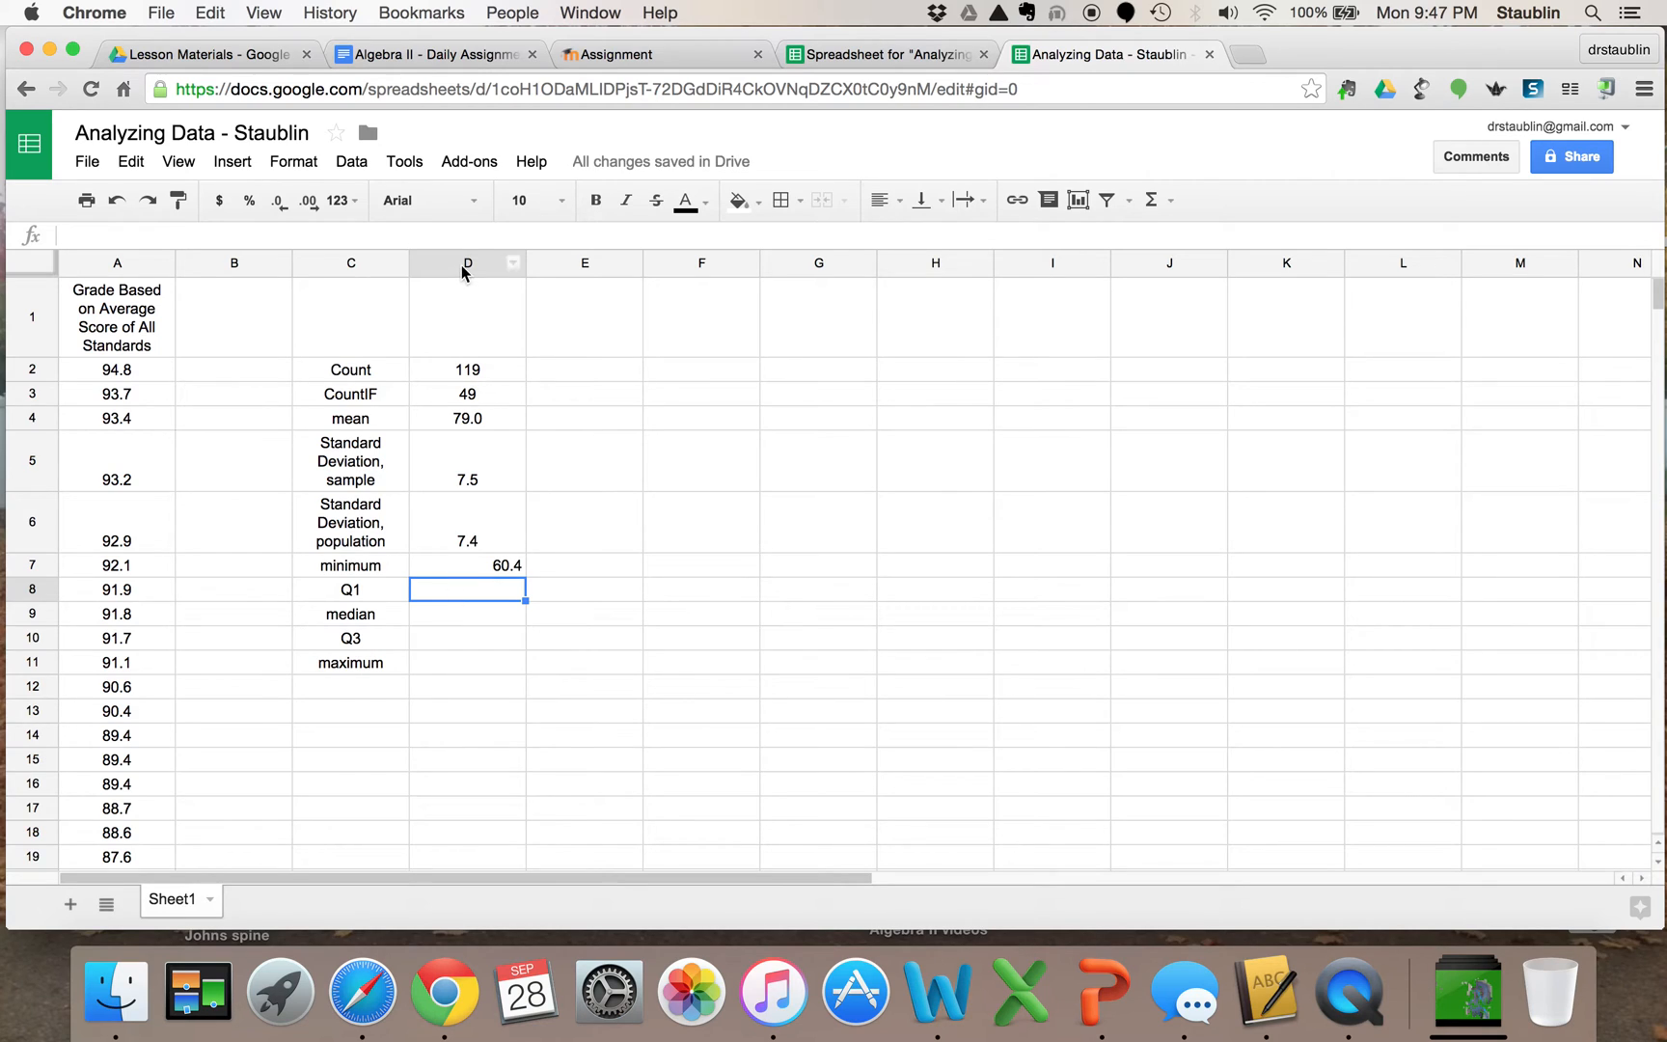
Centre all the values in column D horizontally.
left_click(461, 265)
left_click(895, 204)
left_click(917, 234)
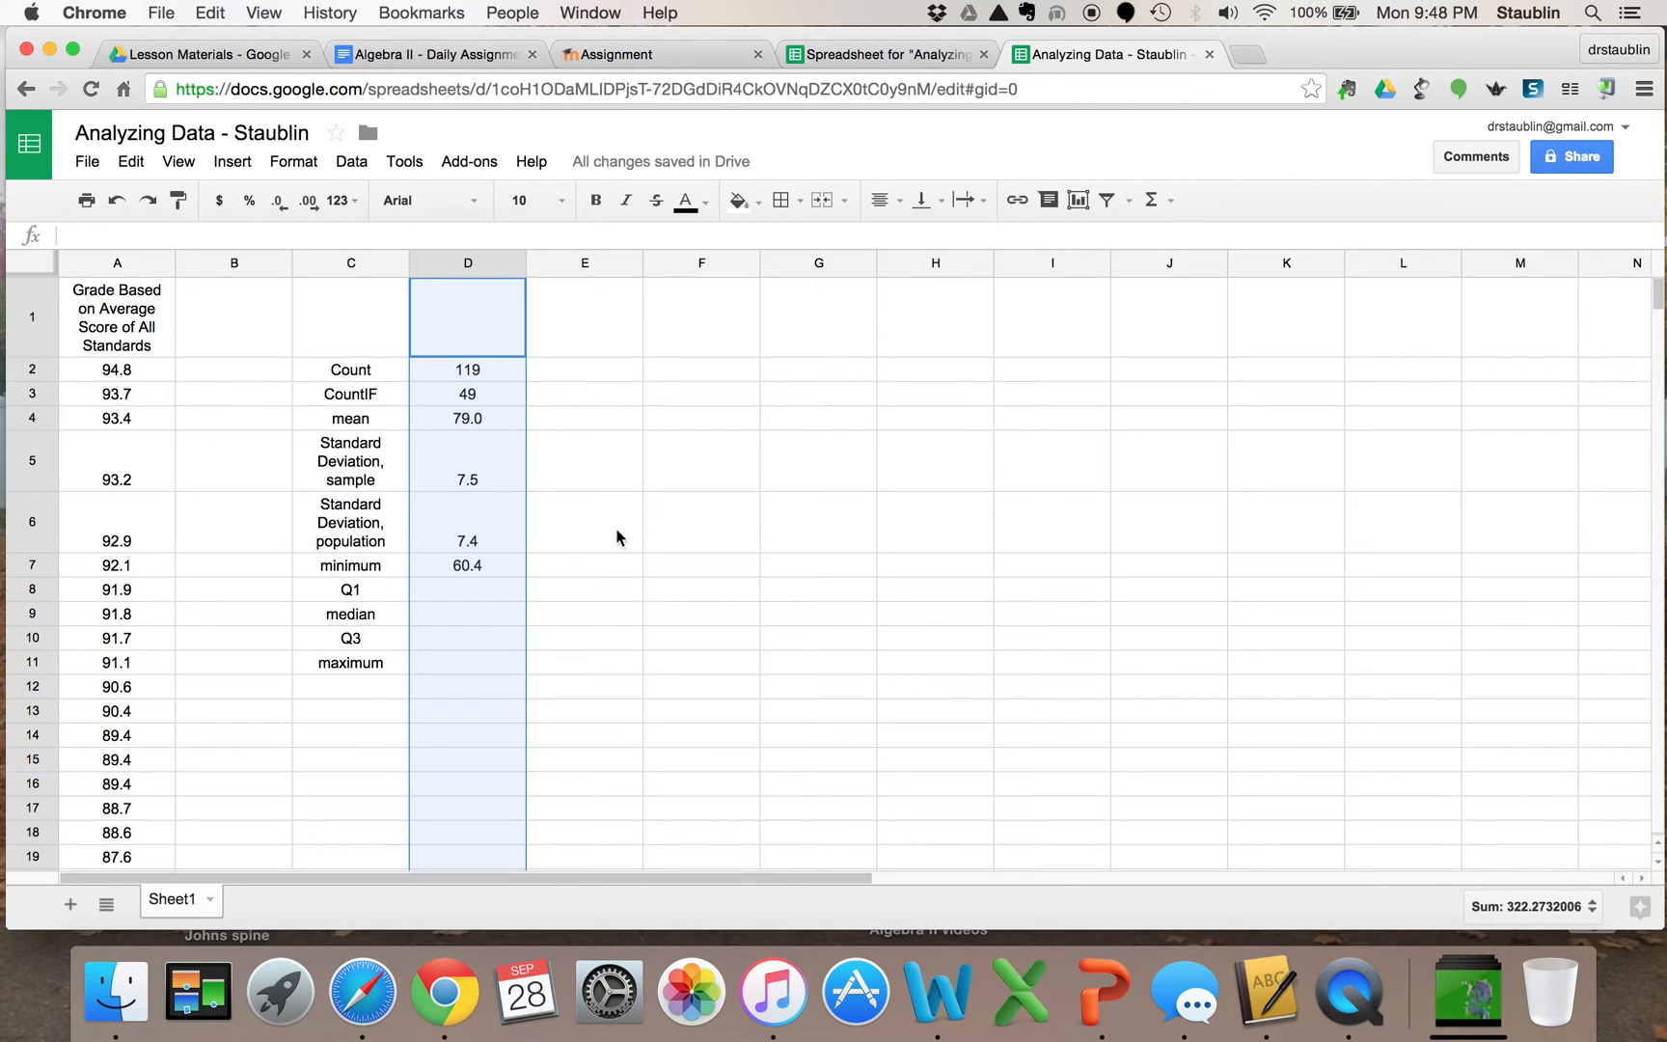
Enter the formula =quartile(A2:A120,0) in cell E7 to calculate the minimum with the quartile function.
left_click(576, 575)
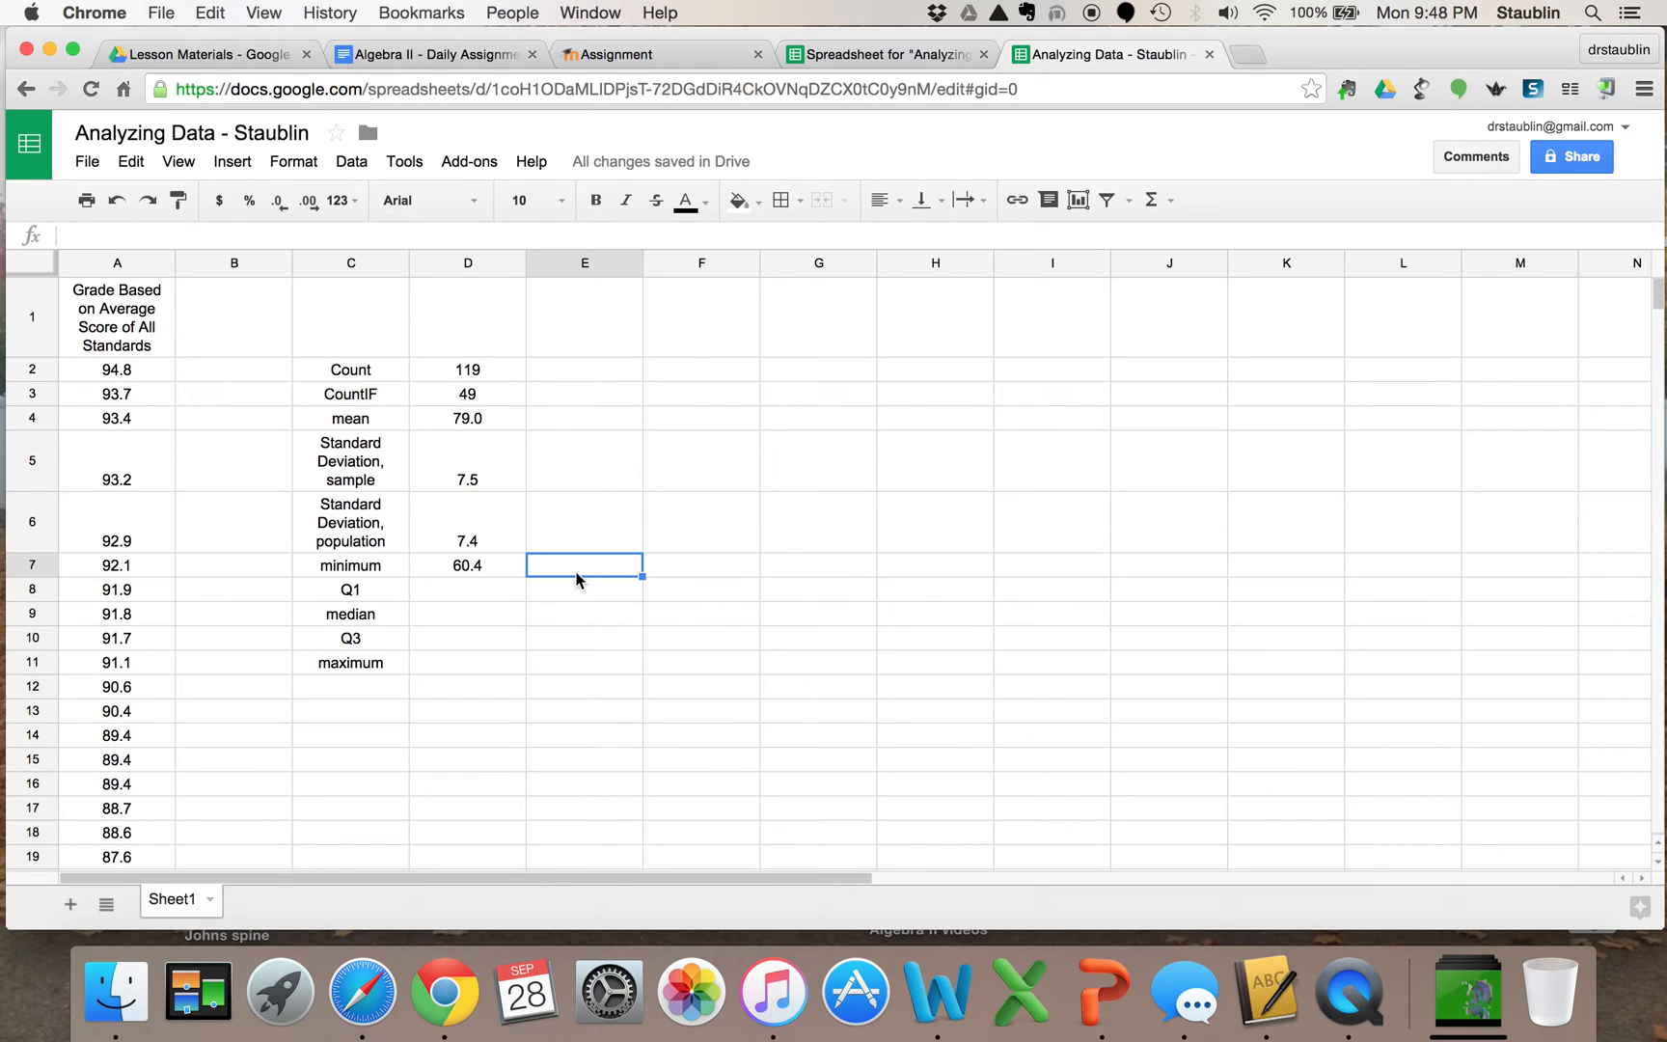
type("=")
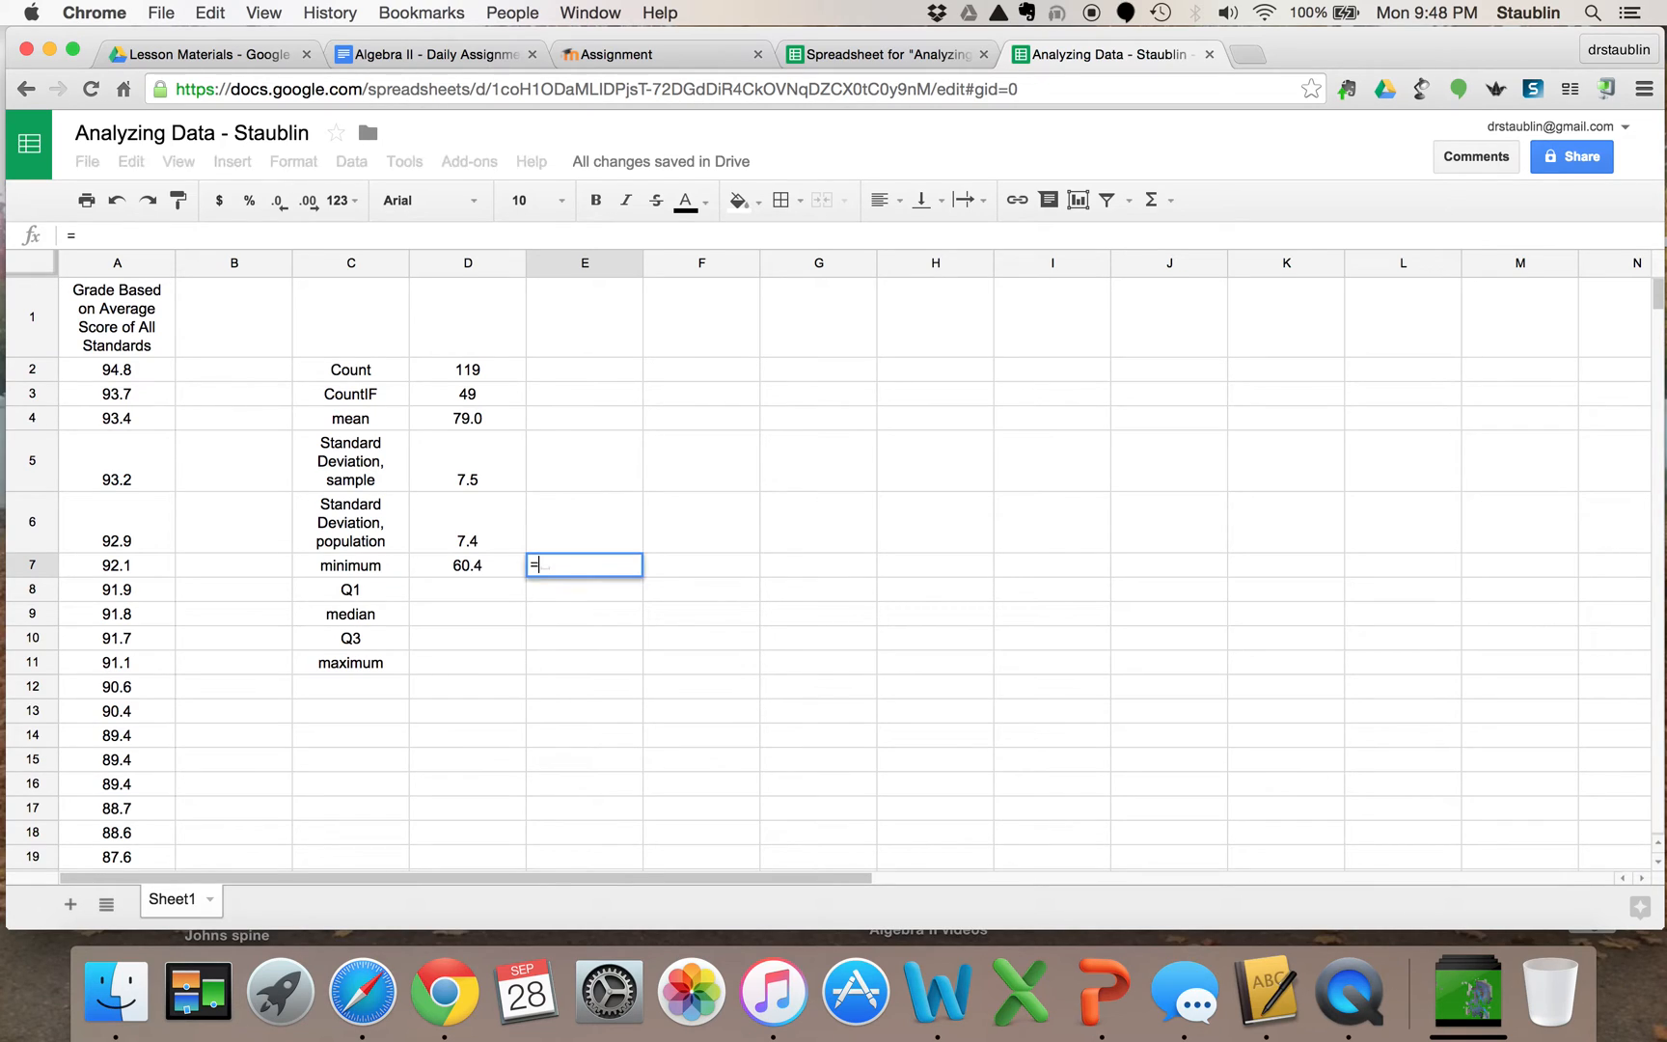
type("quartile")
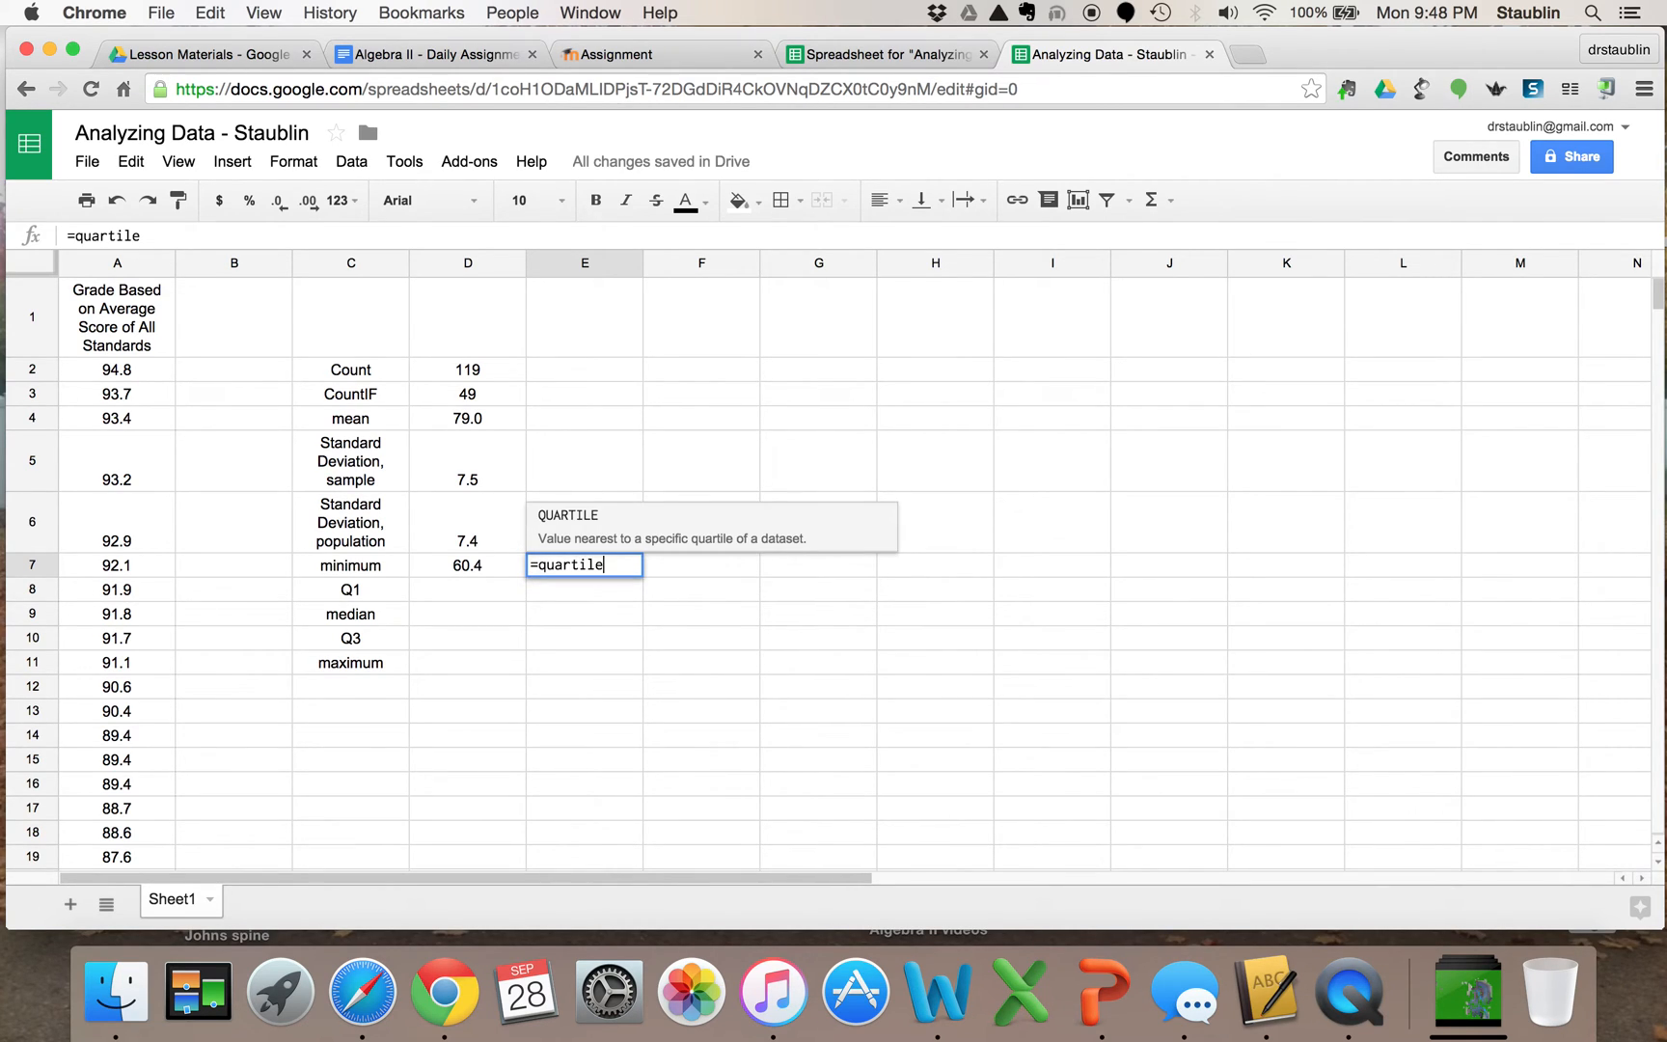
type("(")
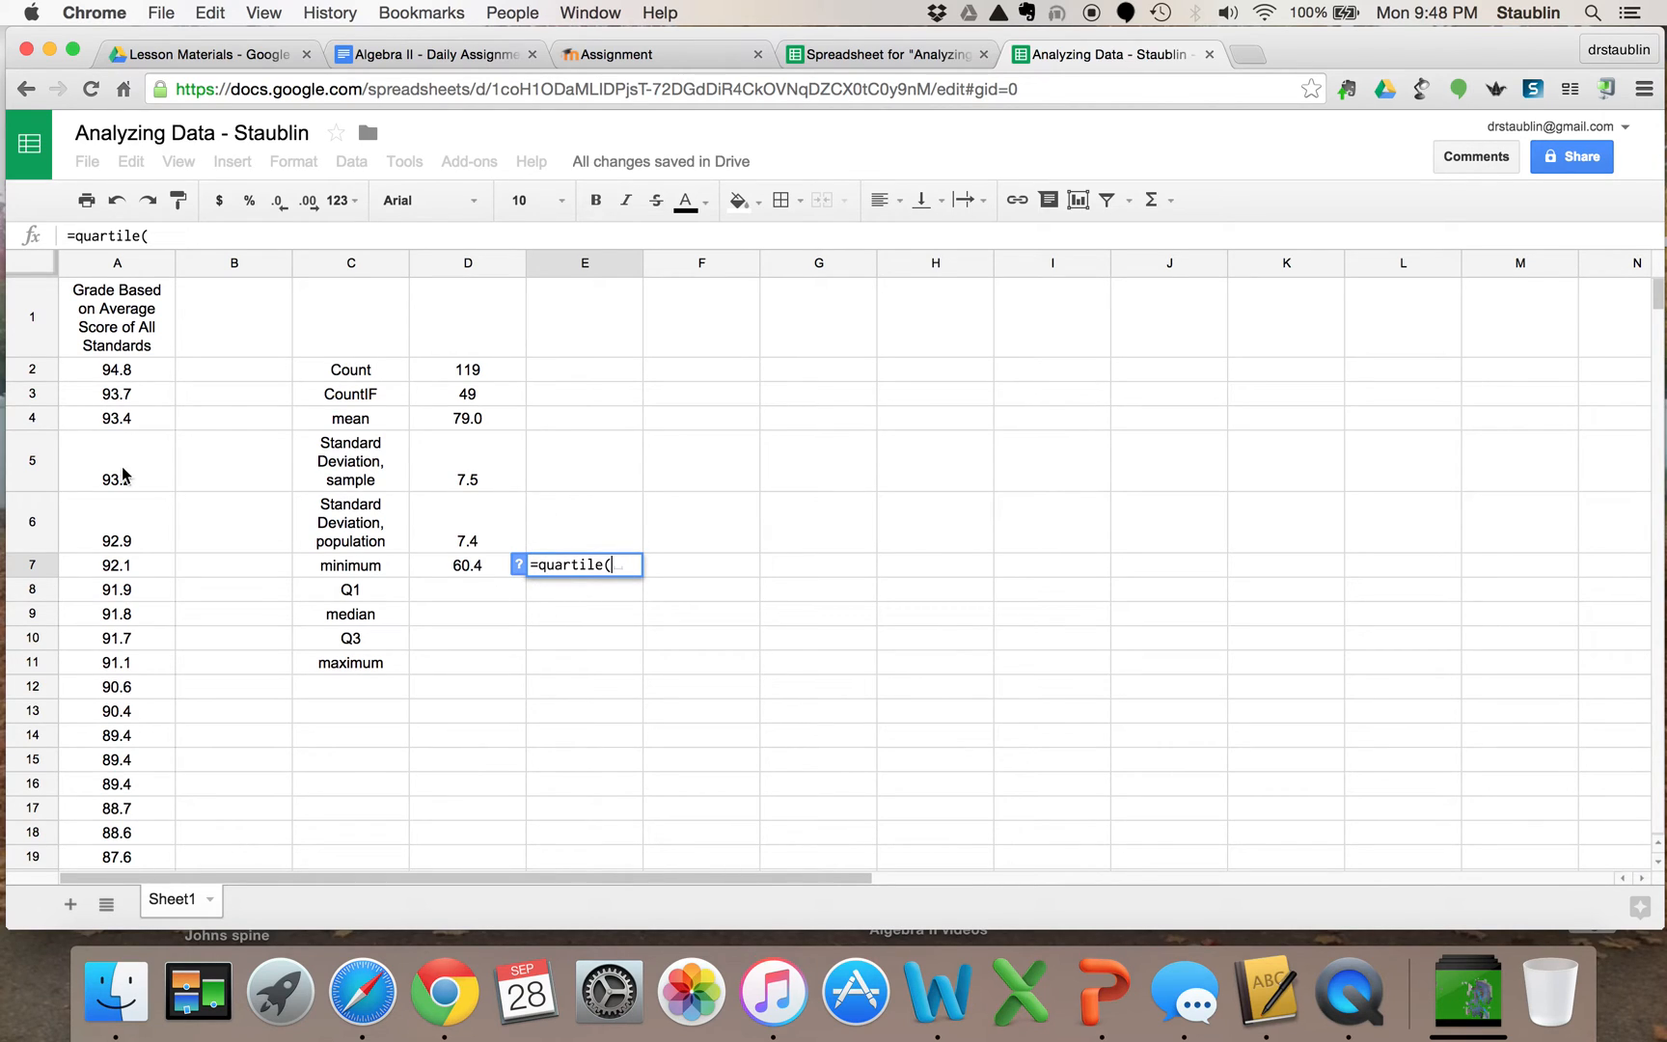
left_click(110, 374)
left_click_drag(112, 400, 114, 757)
type(",")
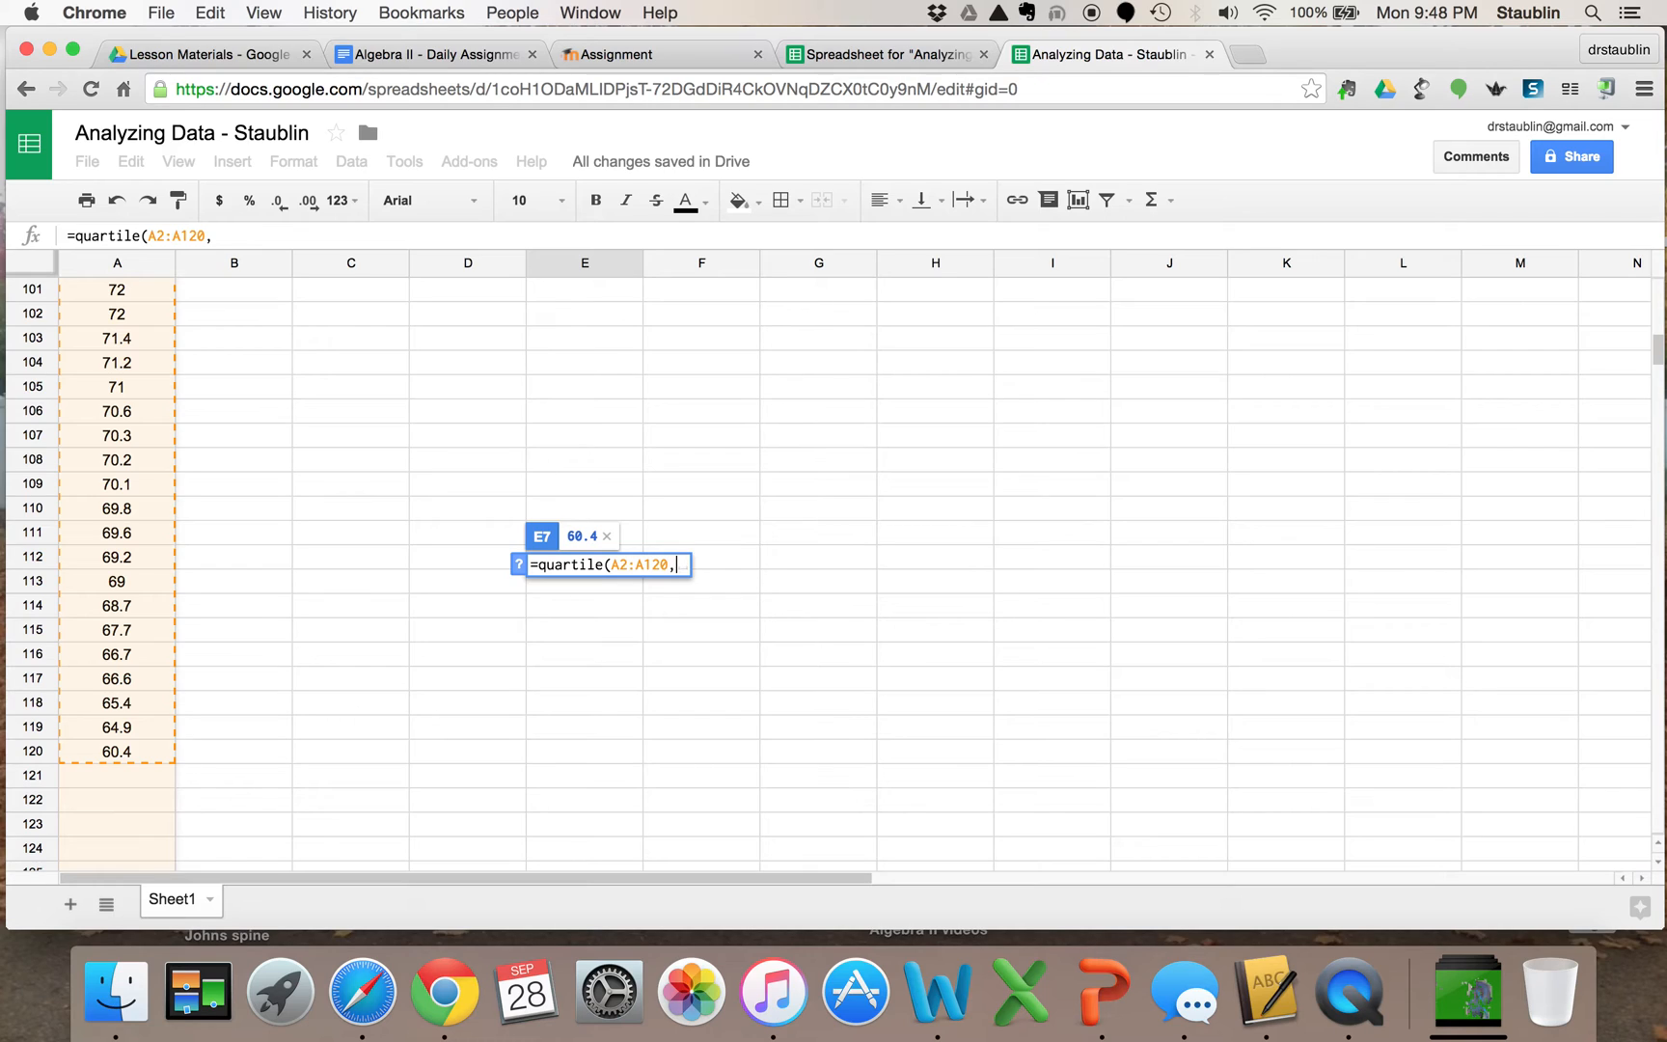
type("0)")
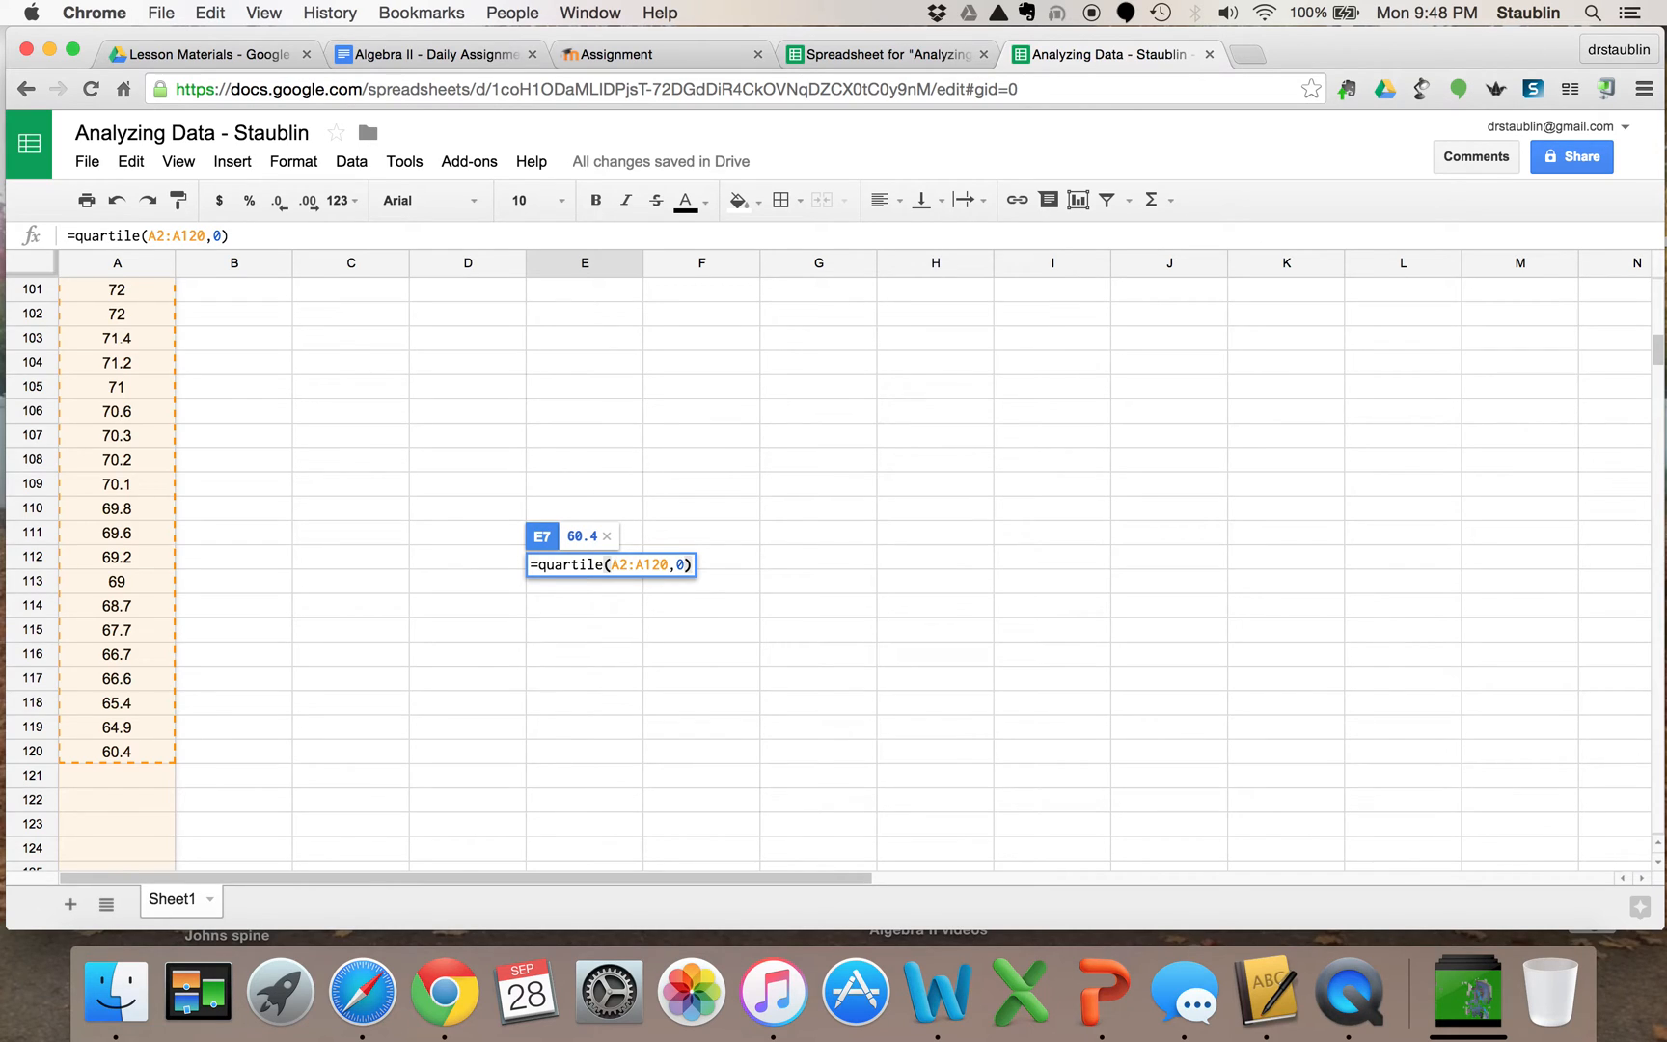
key("Return")
scroll(830, 570, "up", 5)
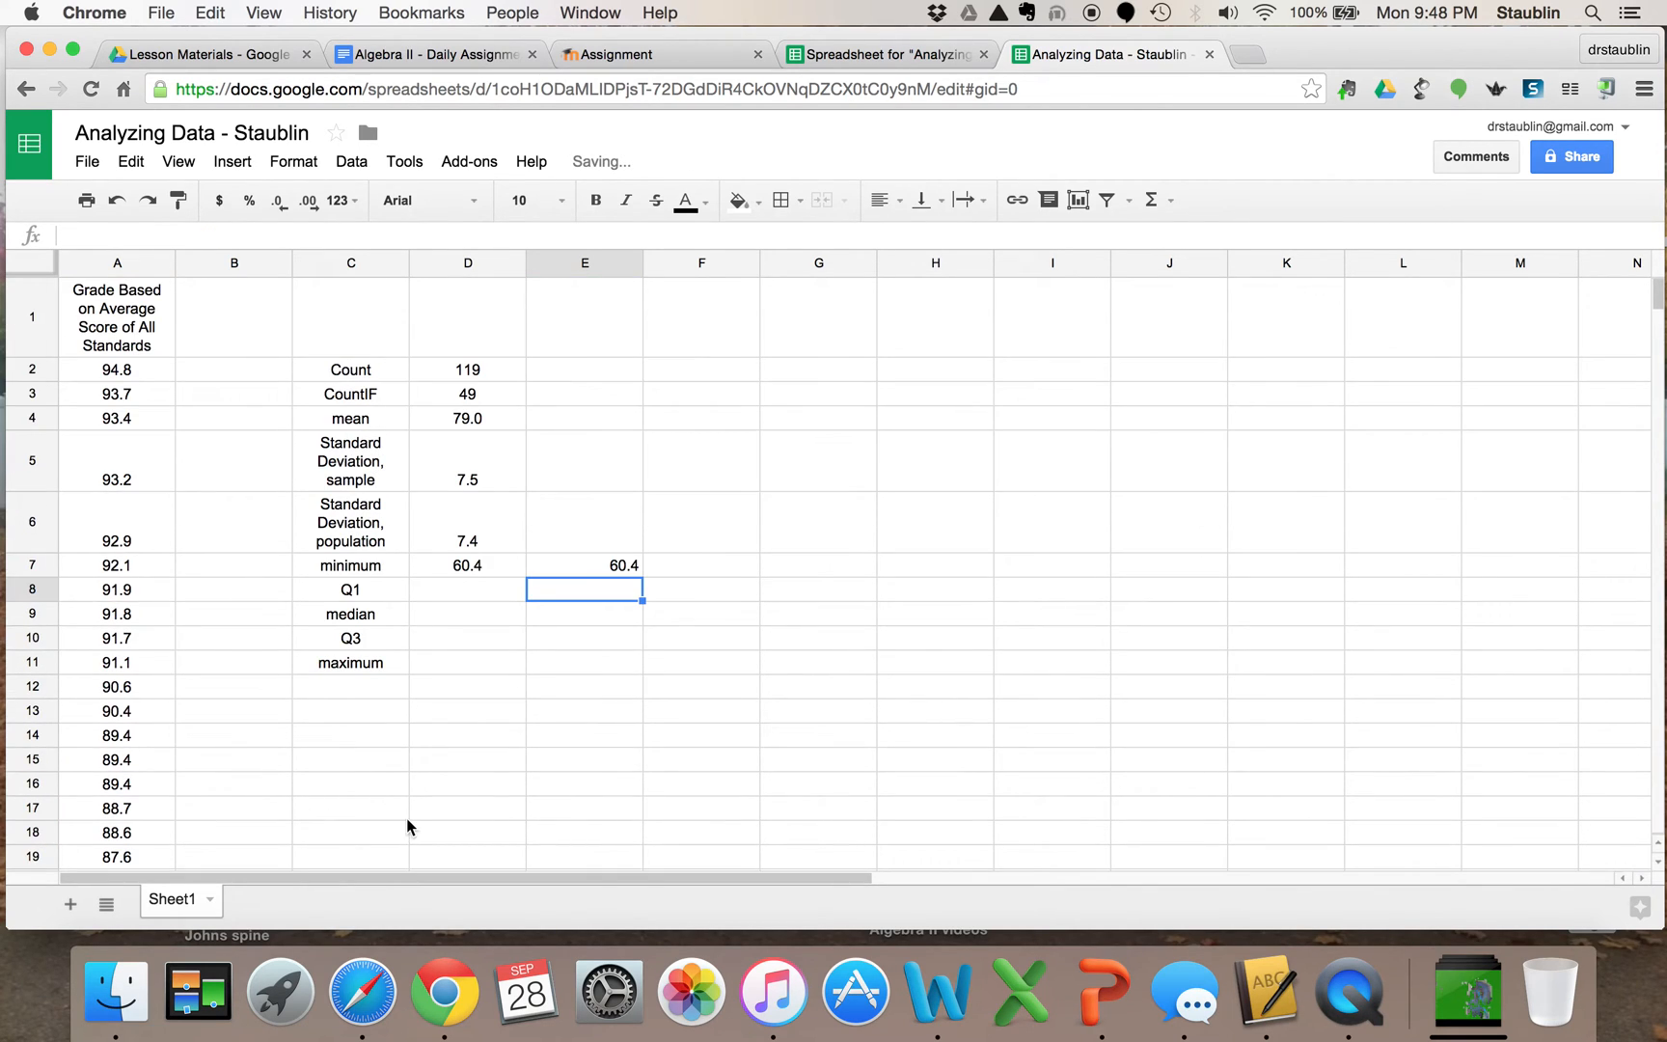
Centre the whole of column E horizontally.
left_click(578, 263)
left_click(879, 200)
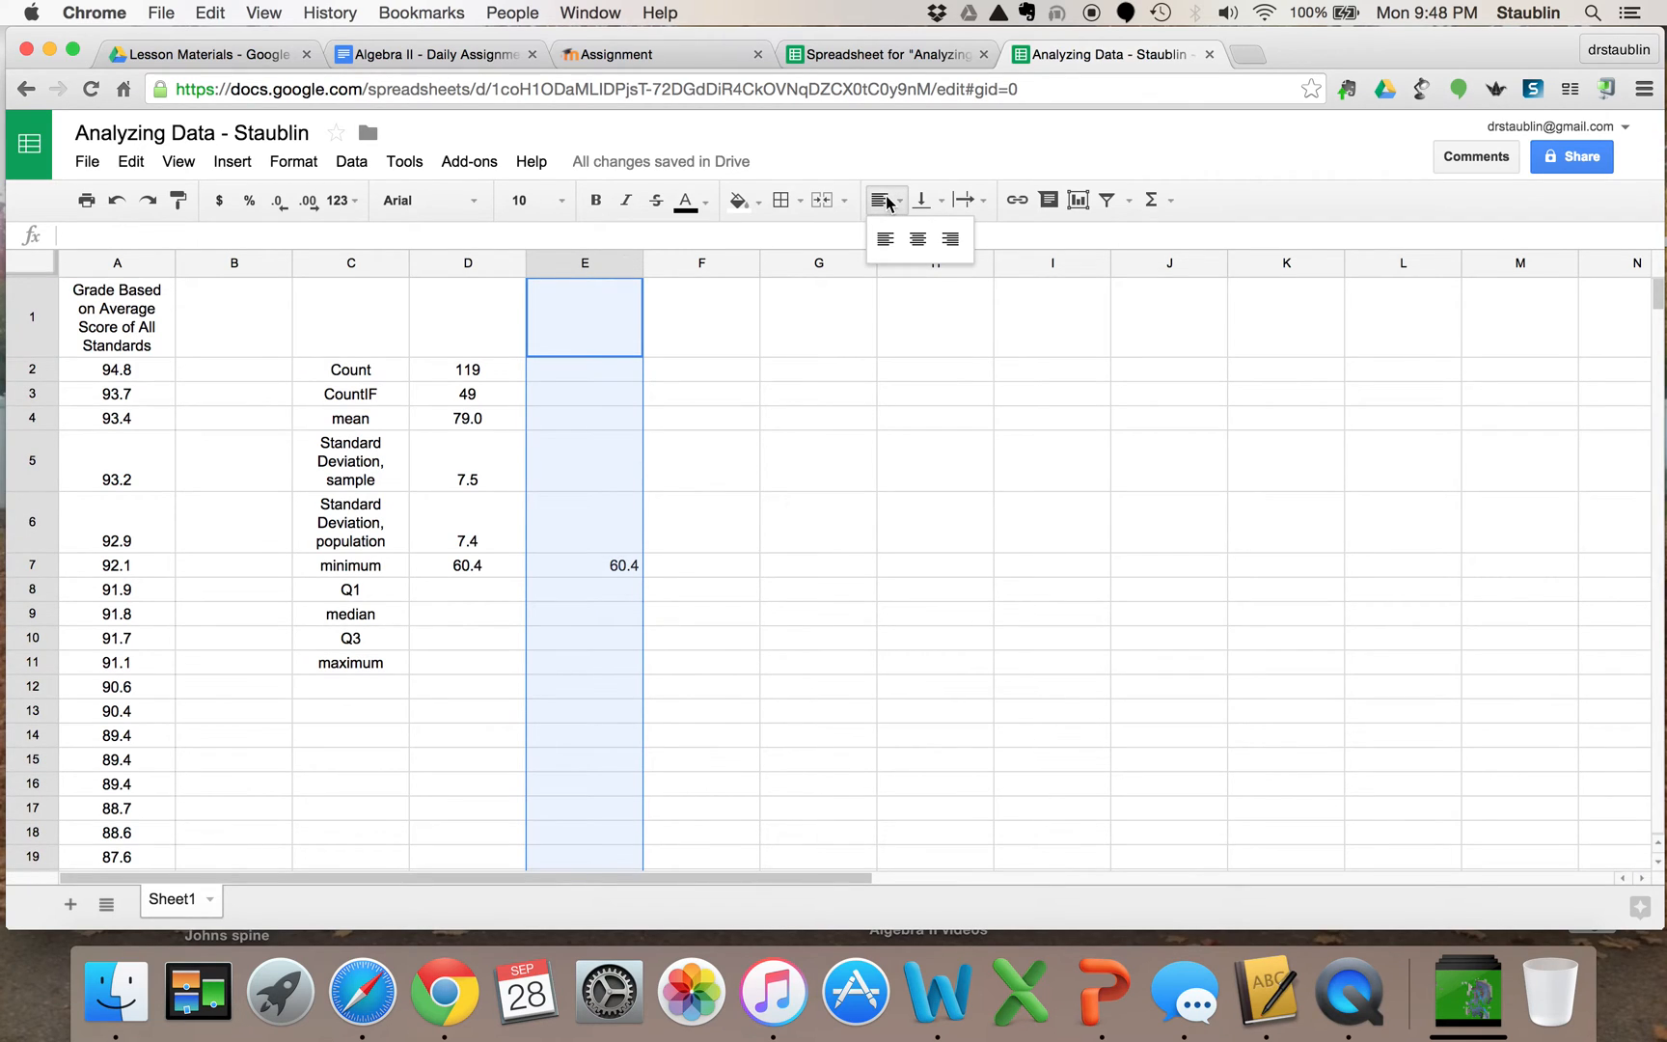
left_click(919, 238)
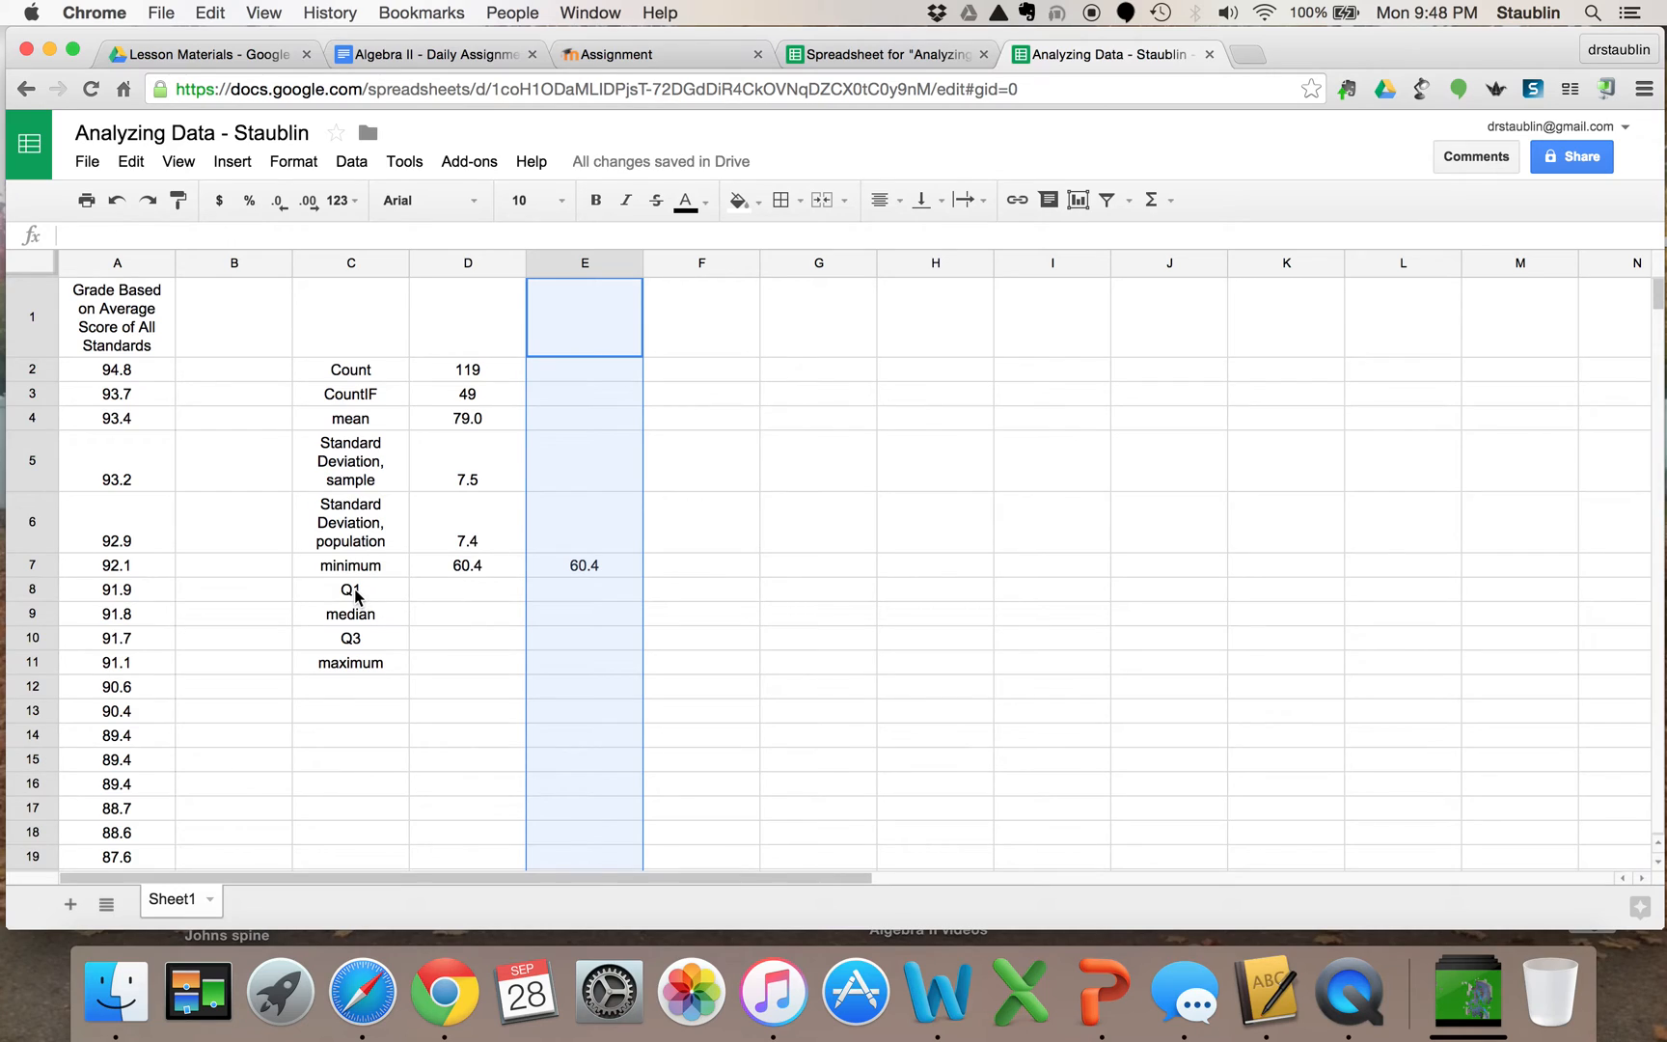
Enter the formula =quartile(A2:A120,1) in cell E8 to calculate the first quartile of the grades.
left_click(566, 590)
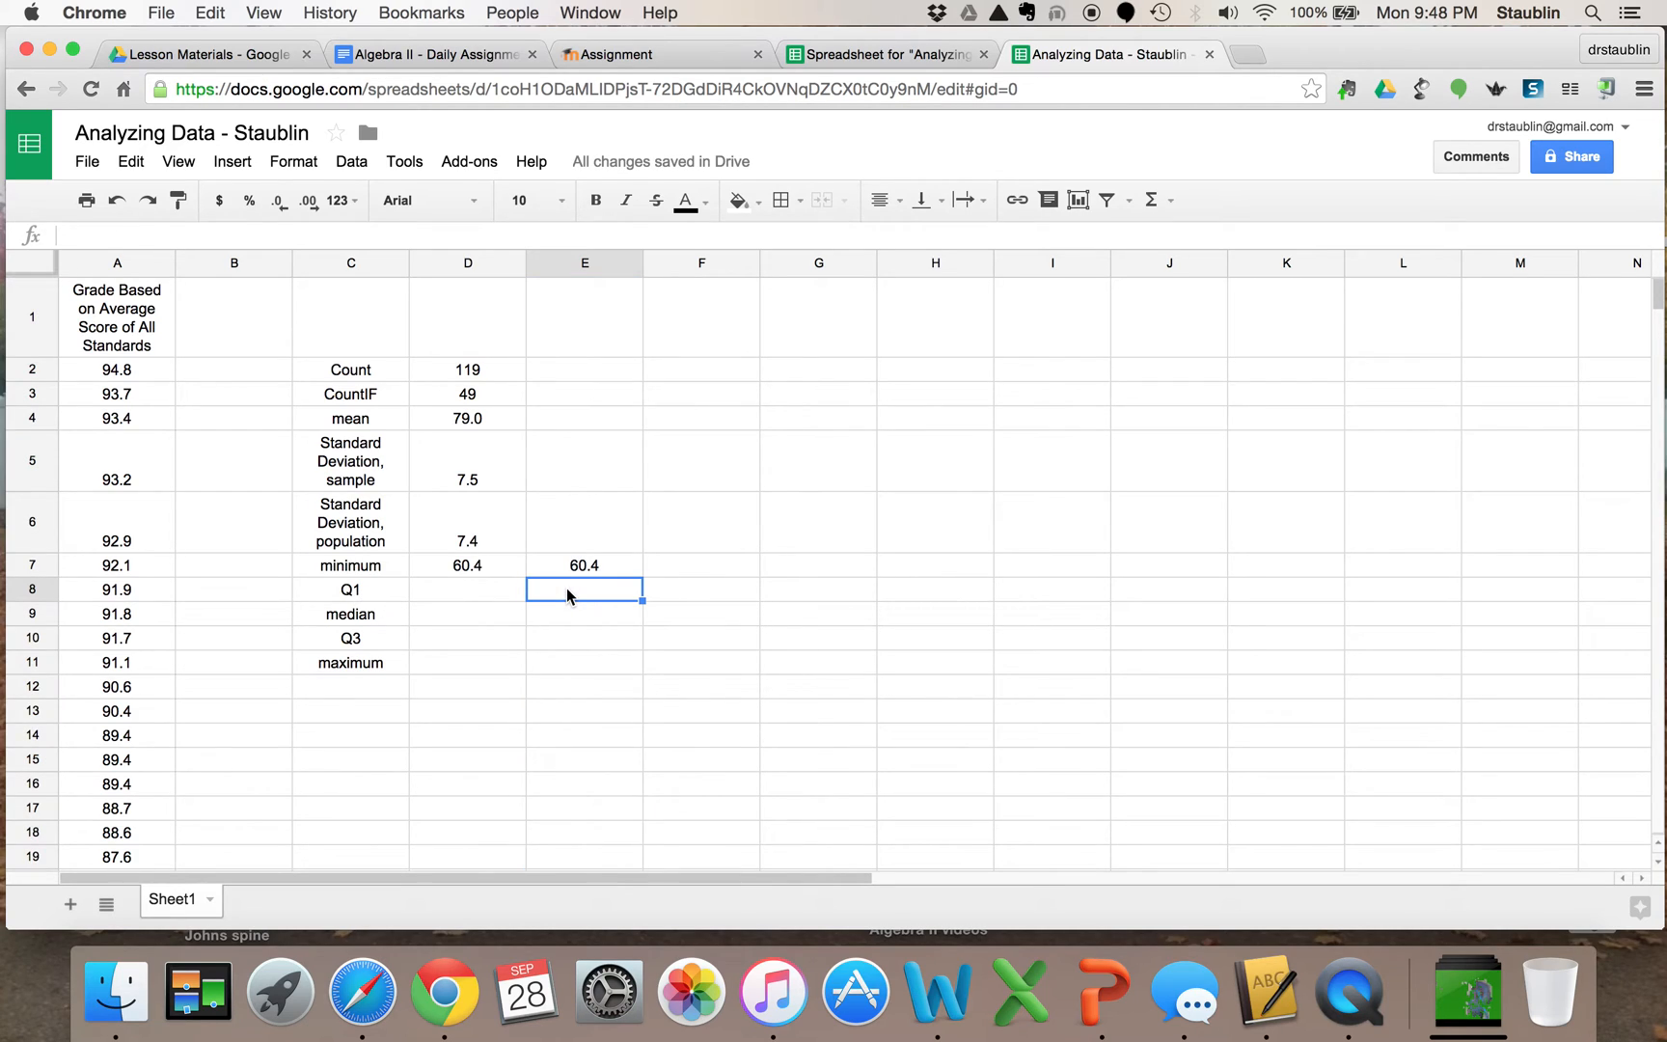
type("=quar")
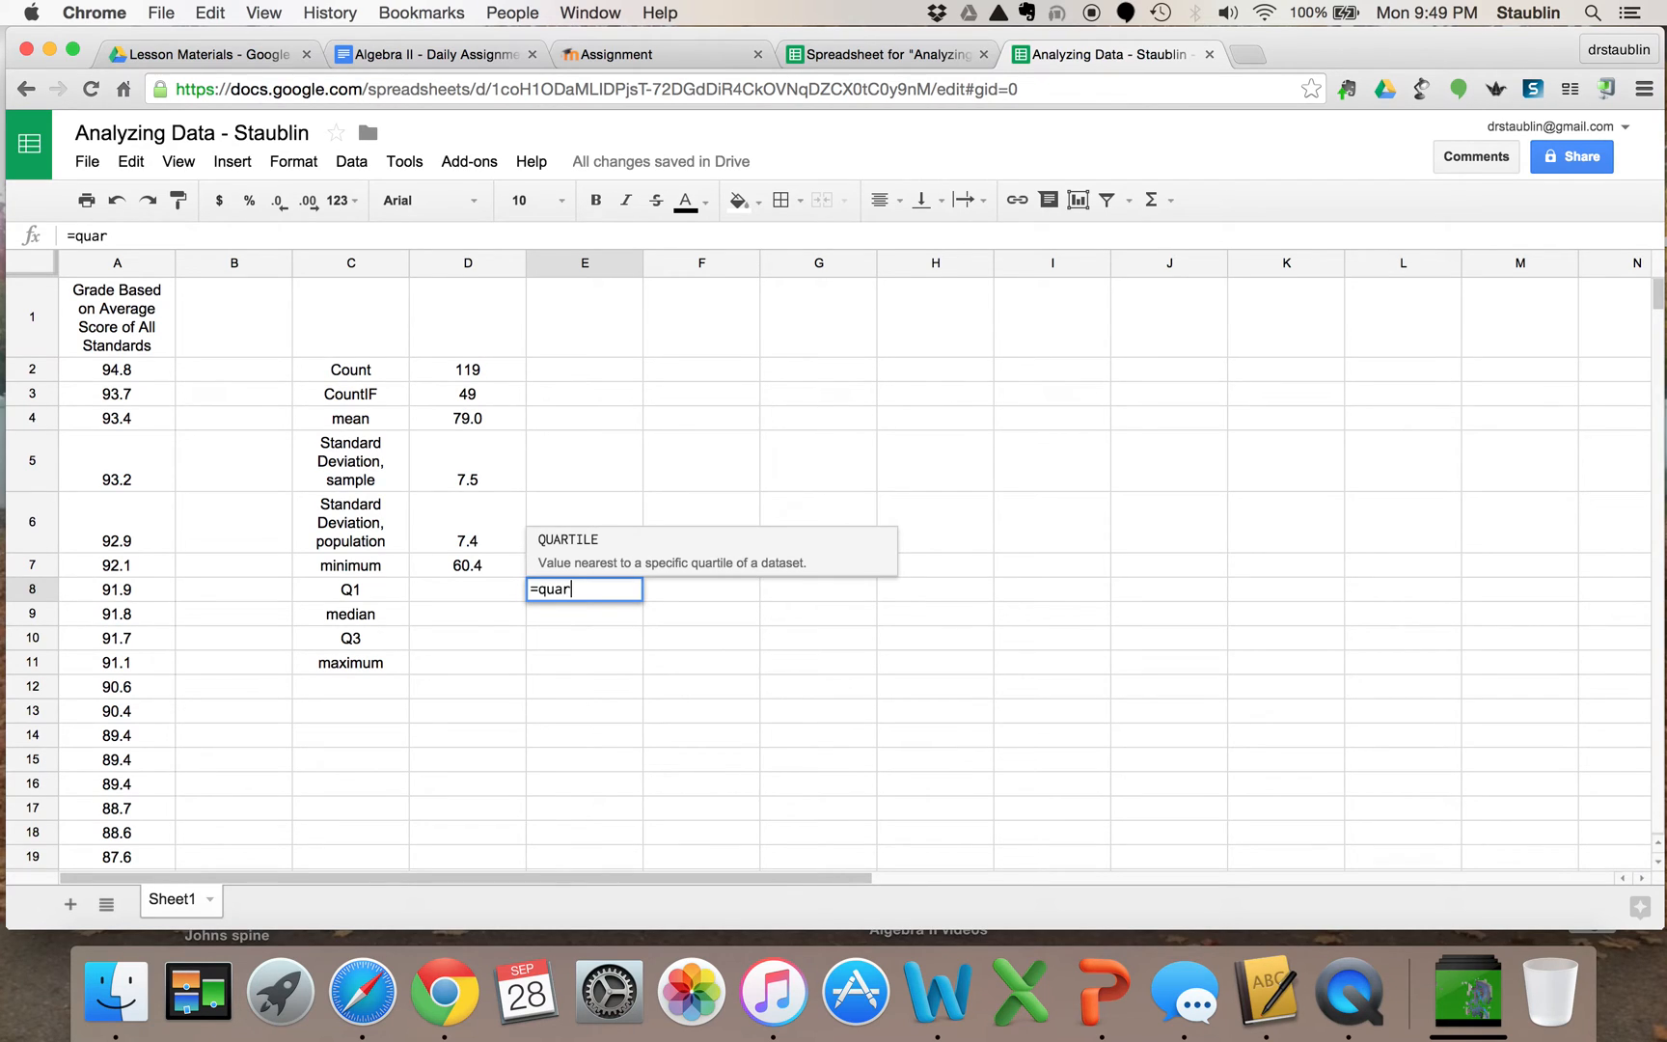
type("tile(")
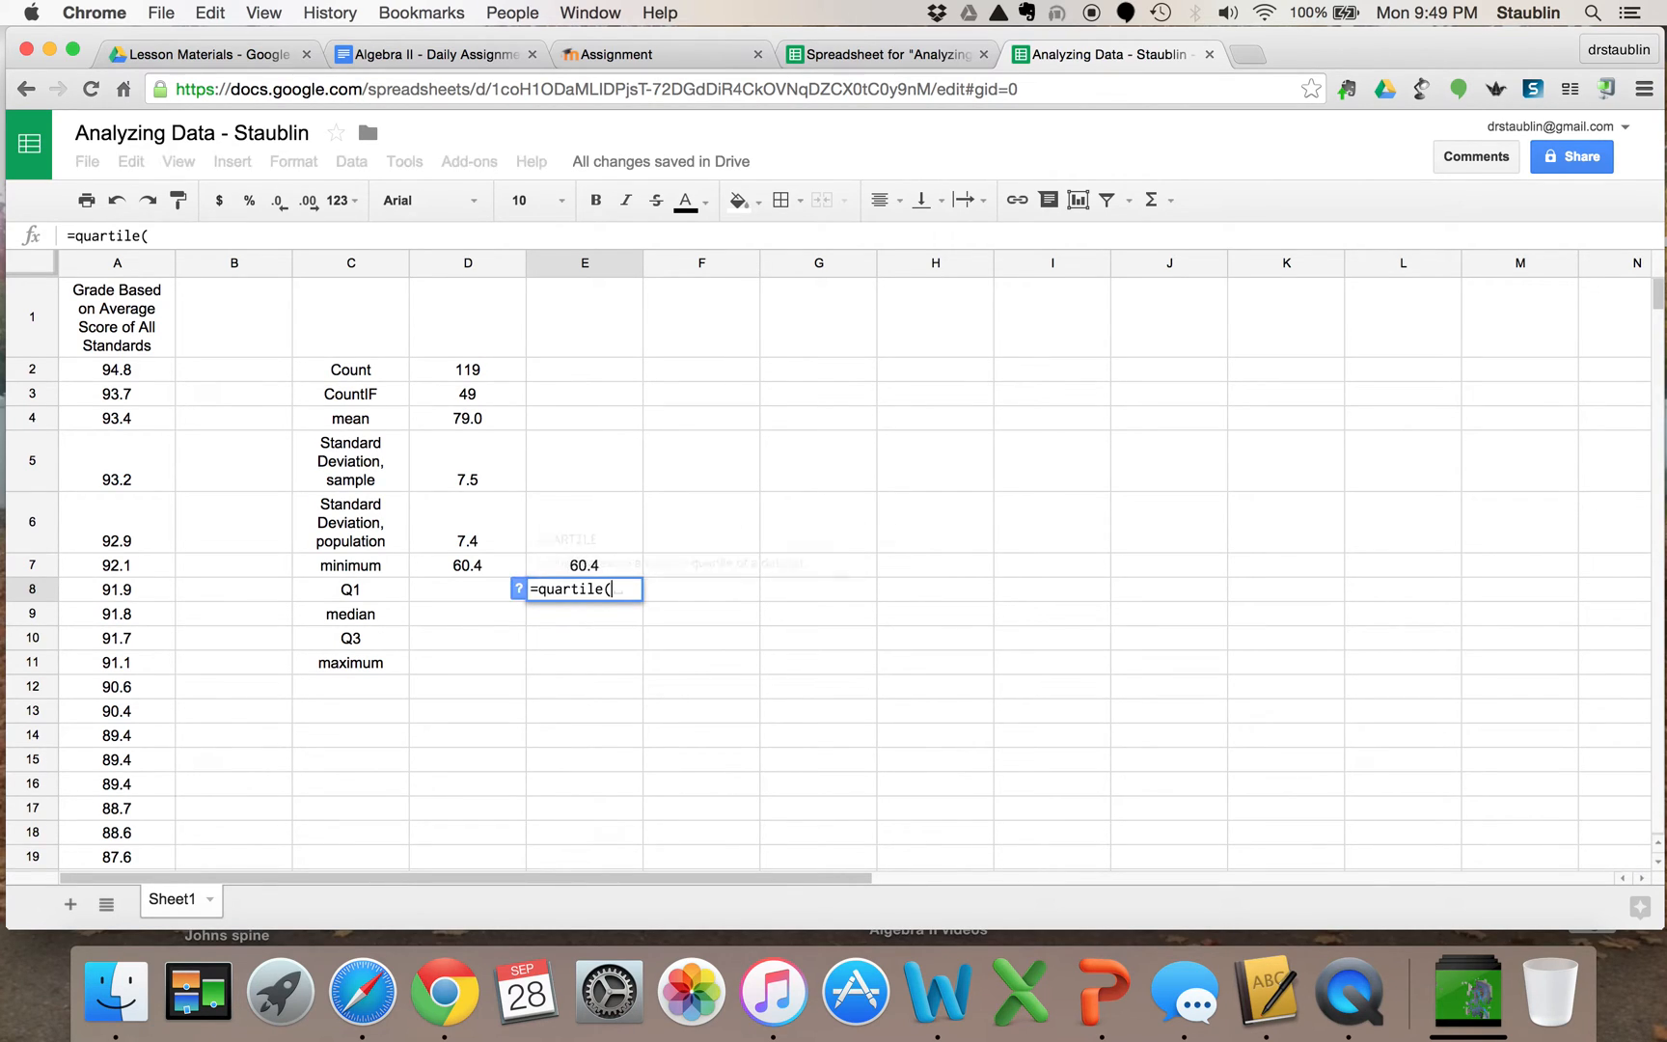
left_click(119, 374)
left_click_drag(119, 374, 114, 632)
type(")")
key("BackSpace")
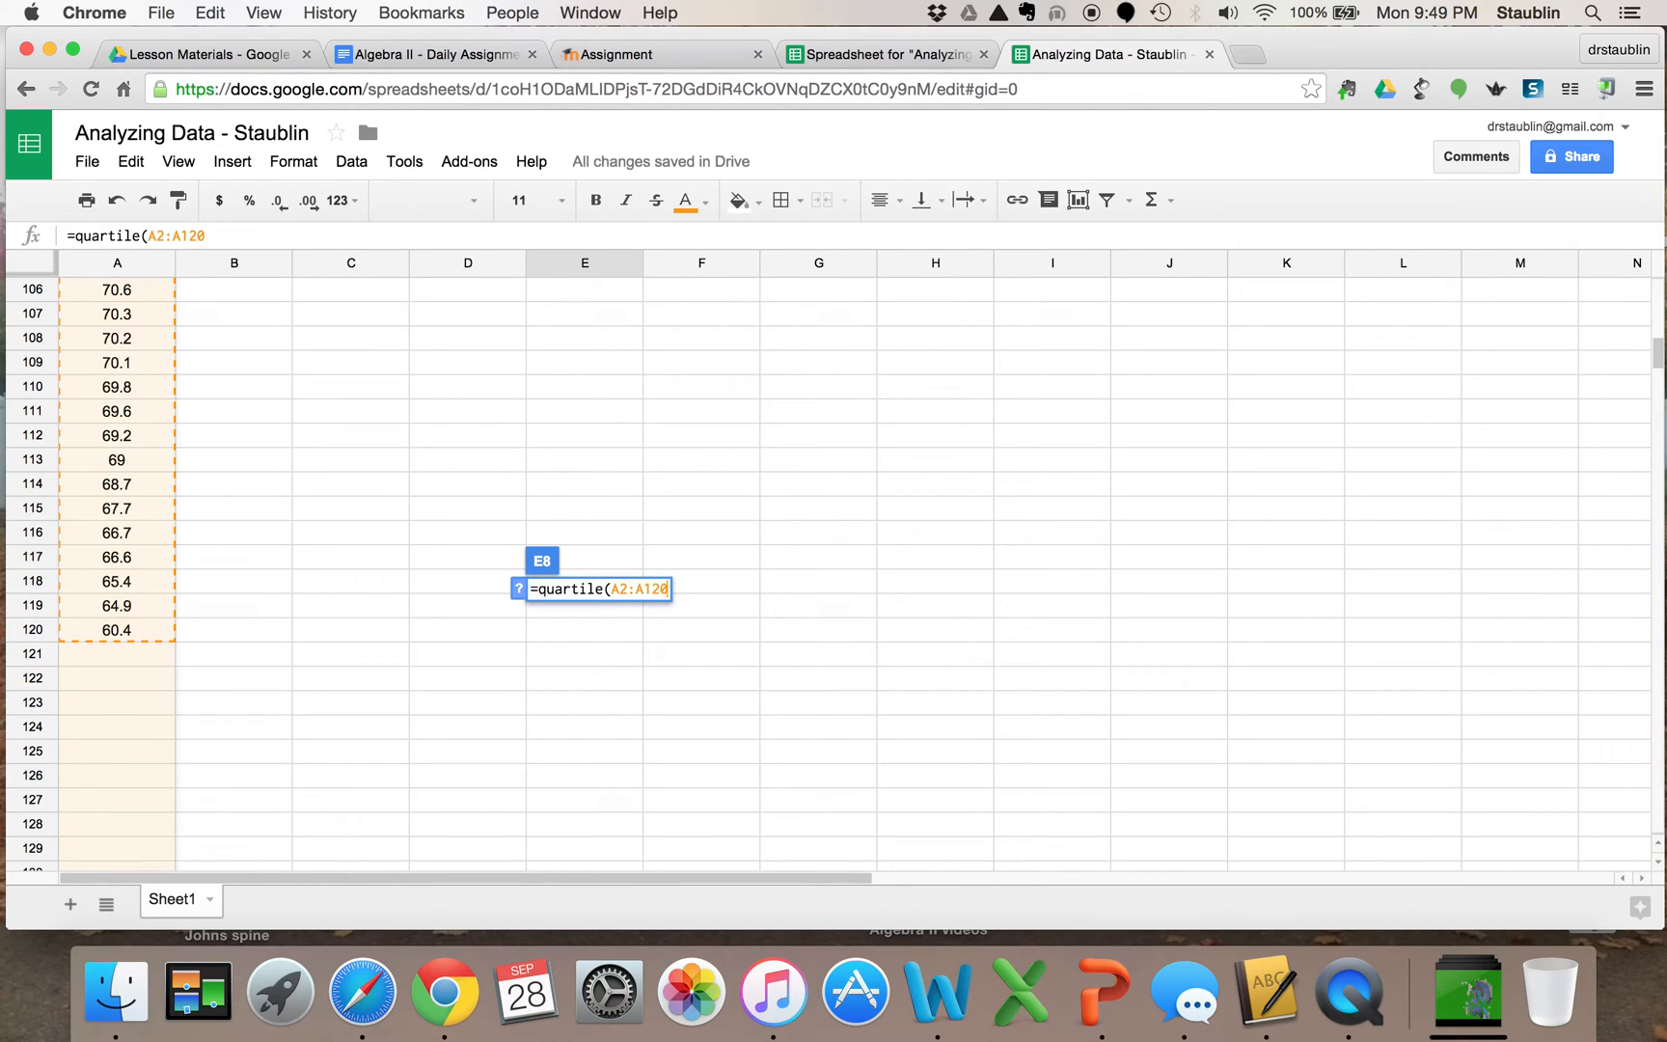
type(",")
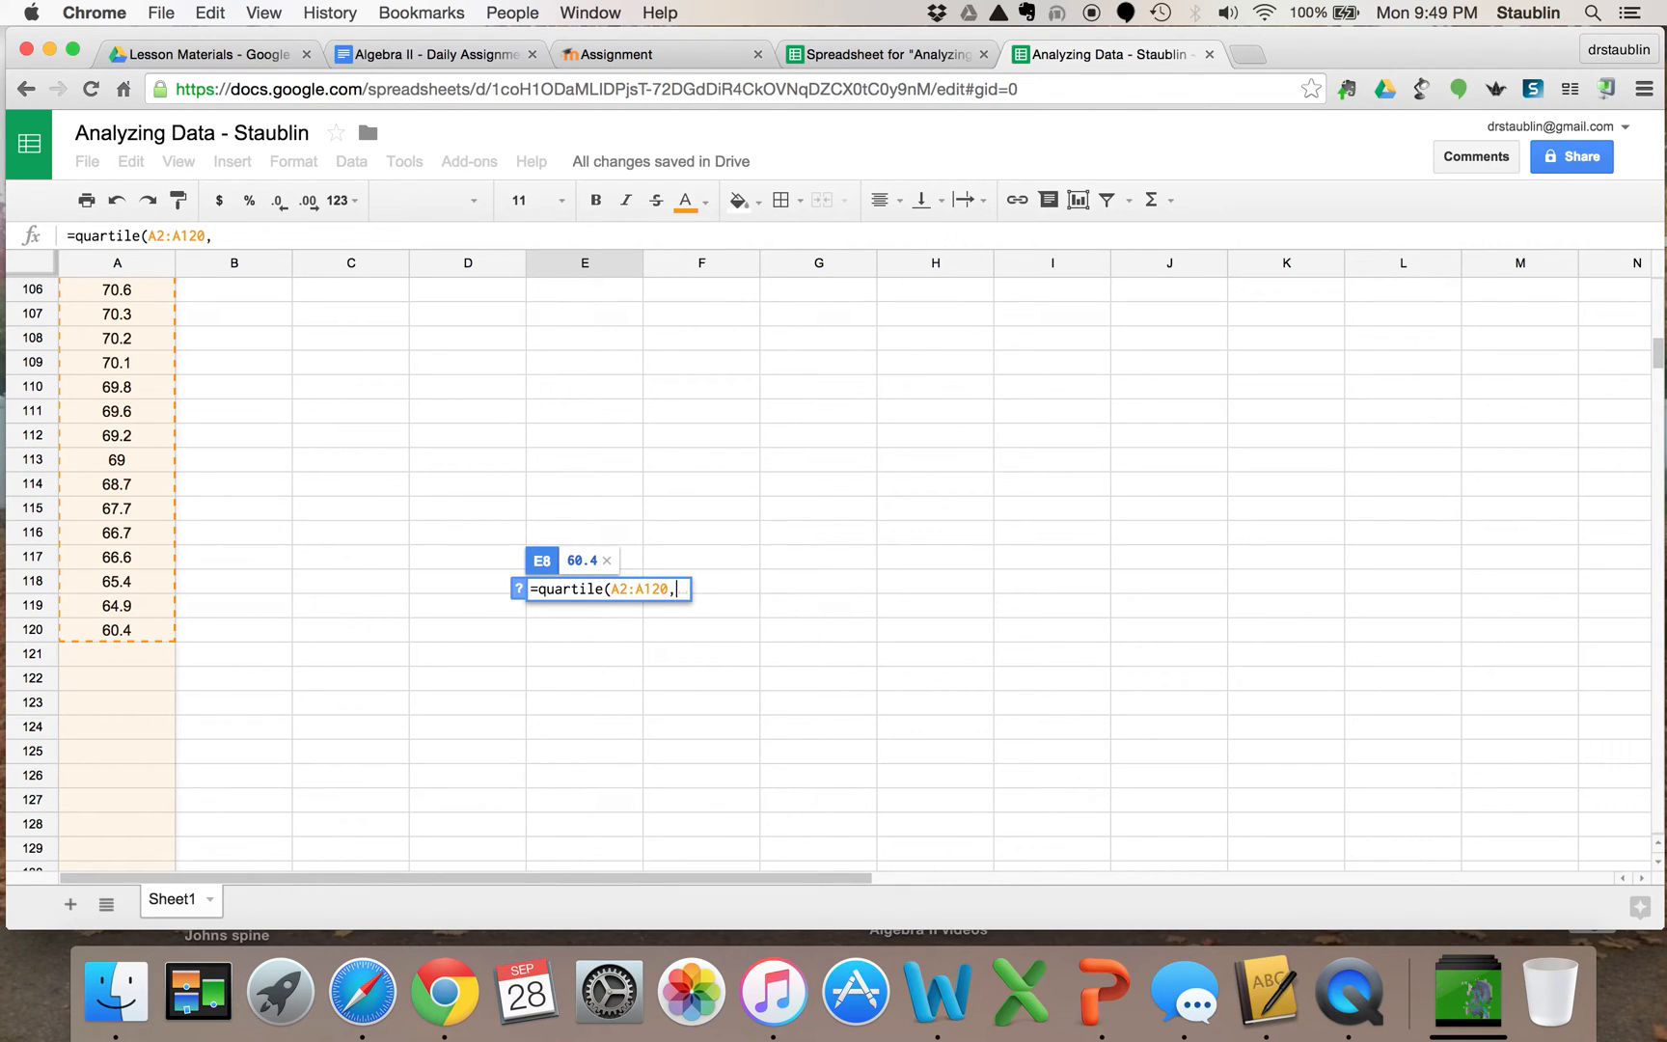
type("1")
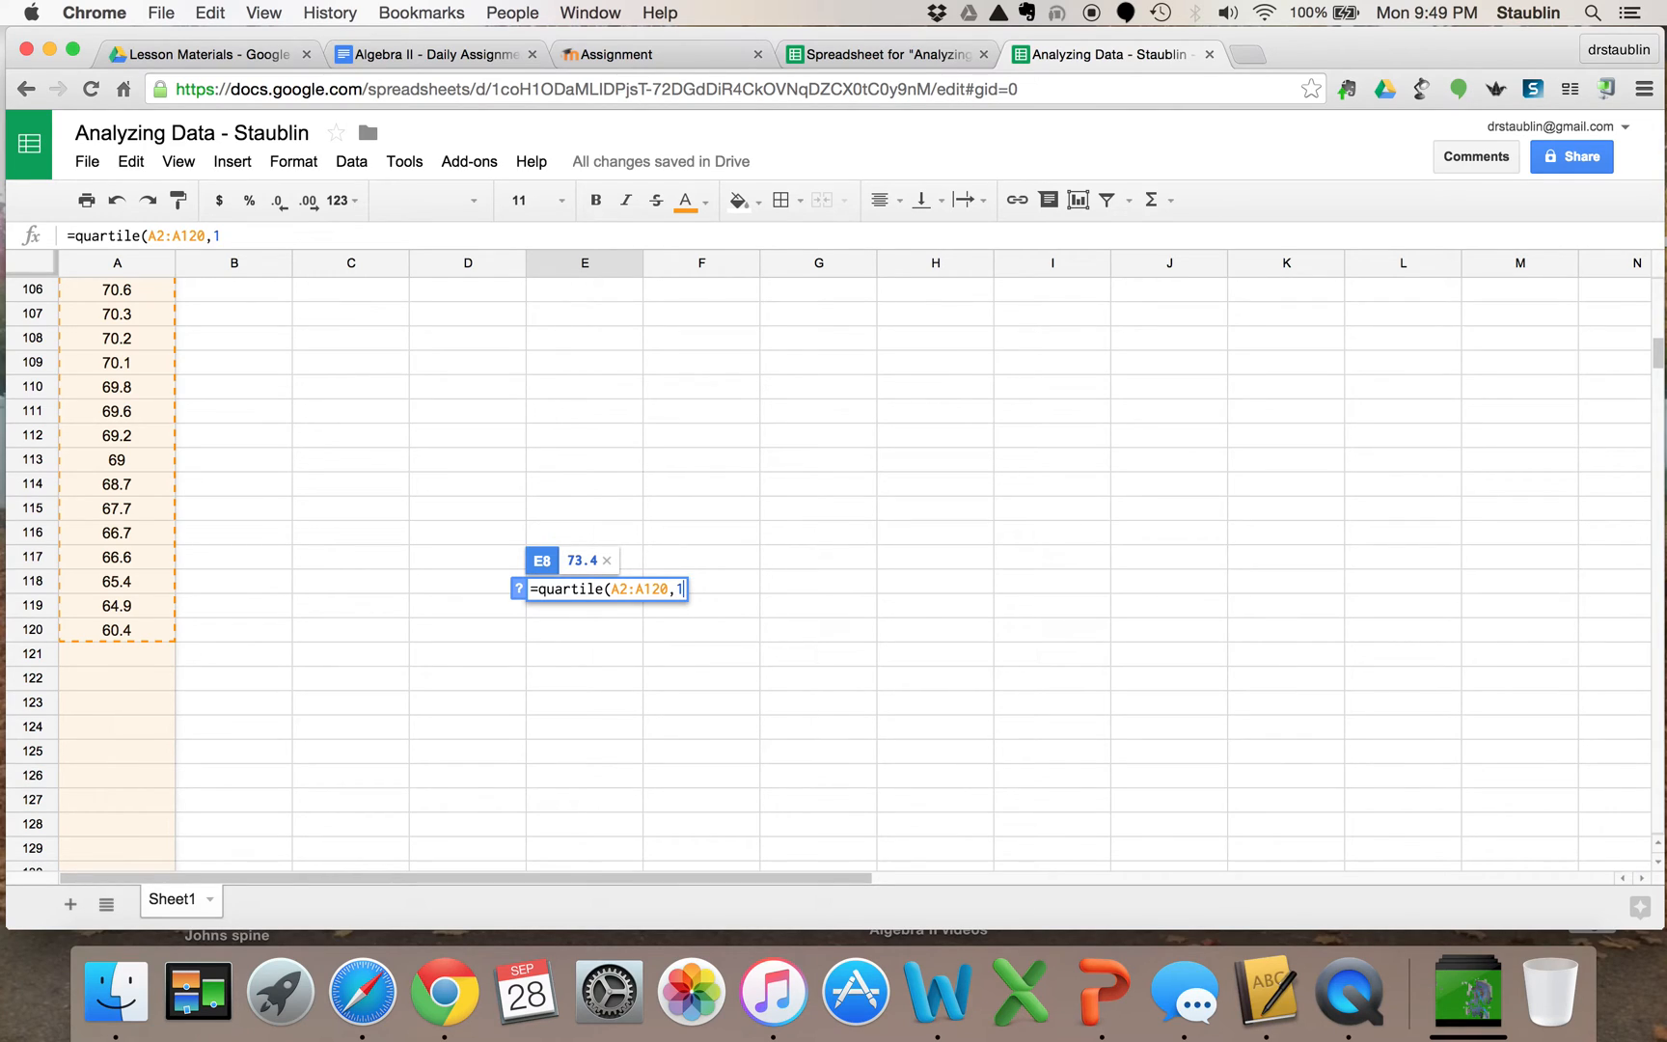
type(")")
key("Return")
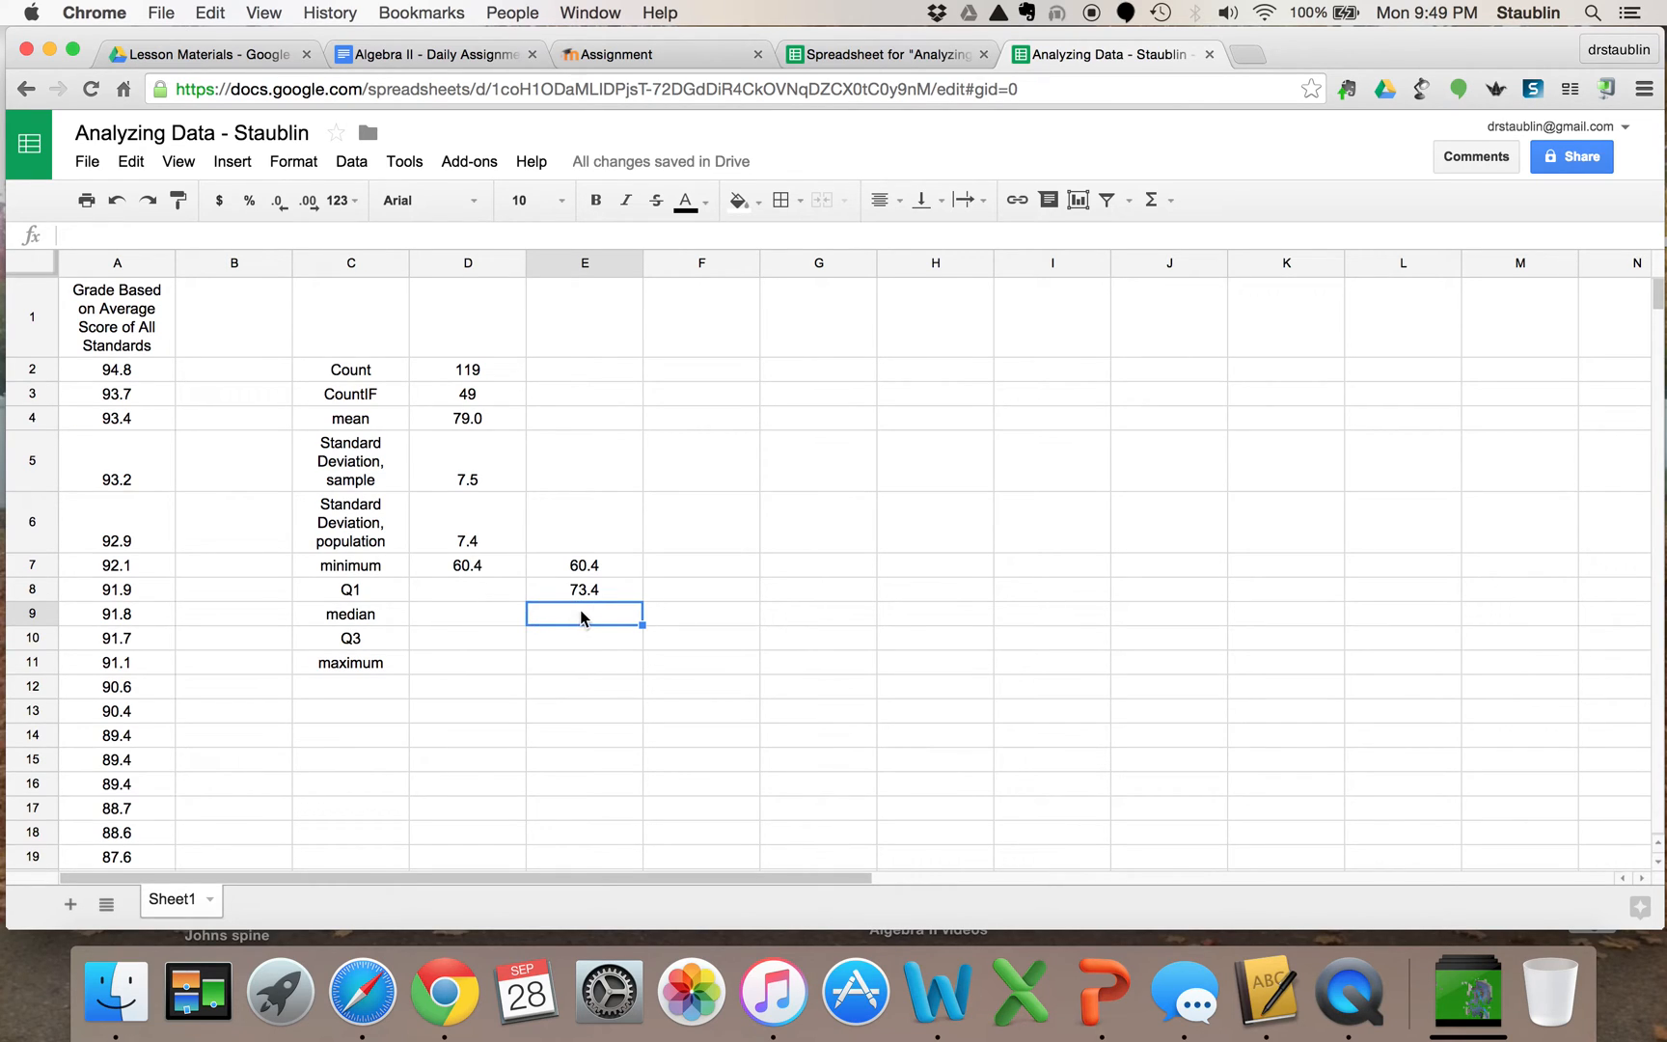
Enter the formula =quartile(A2:A120,2) in cell E9 to calculate the median of the grades.
type("=")
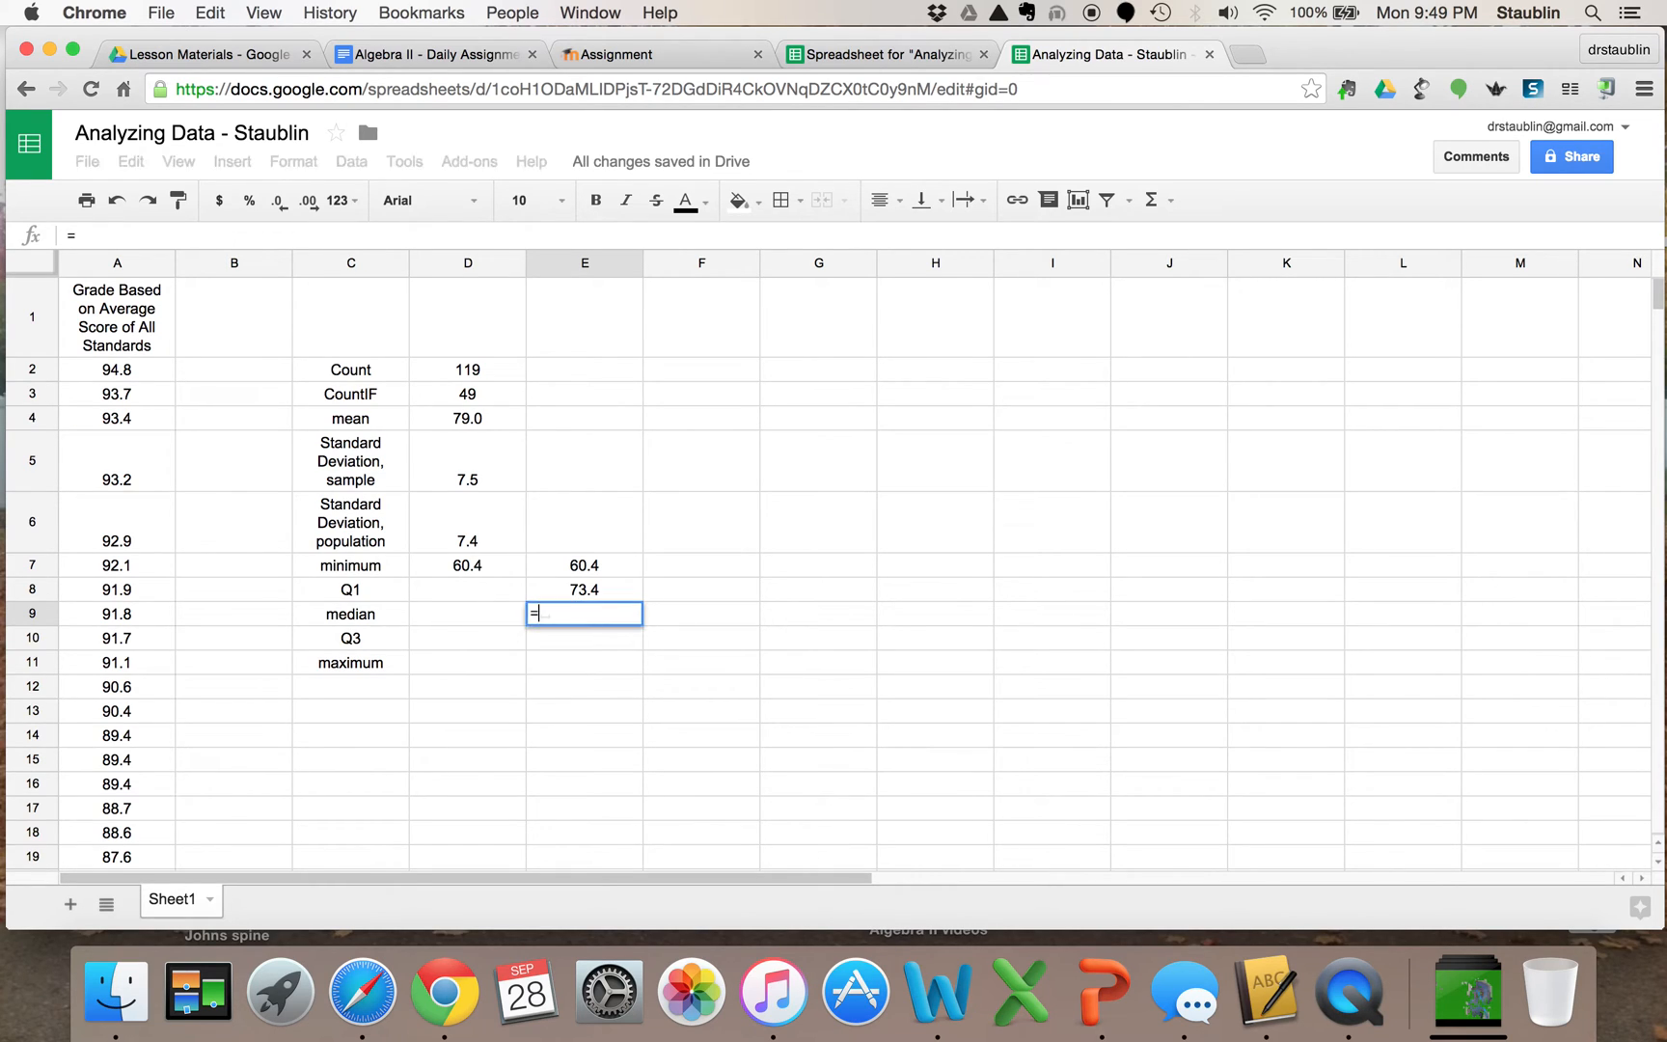
type("quartile(")
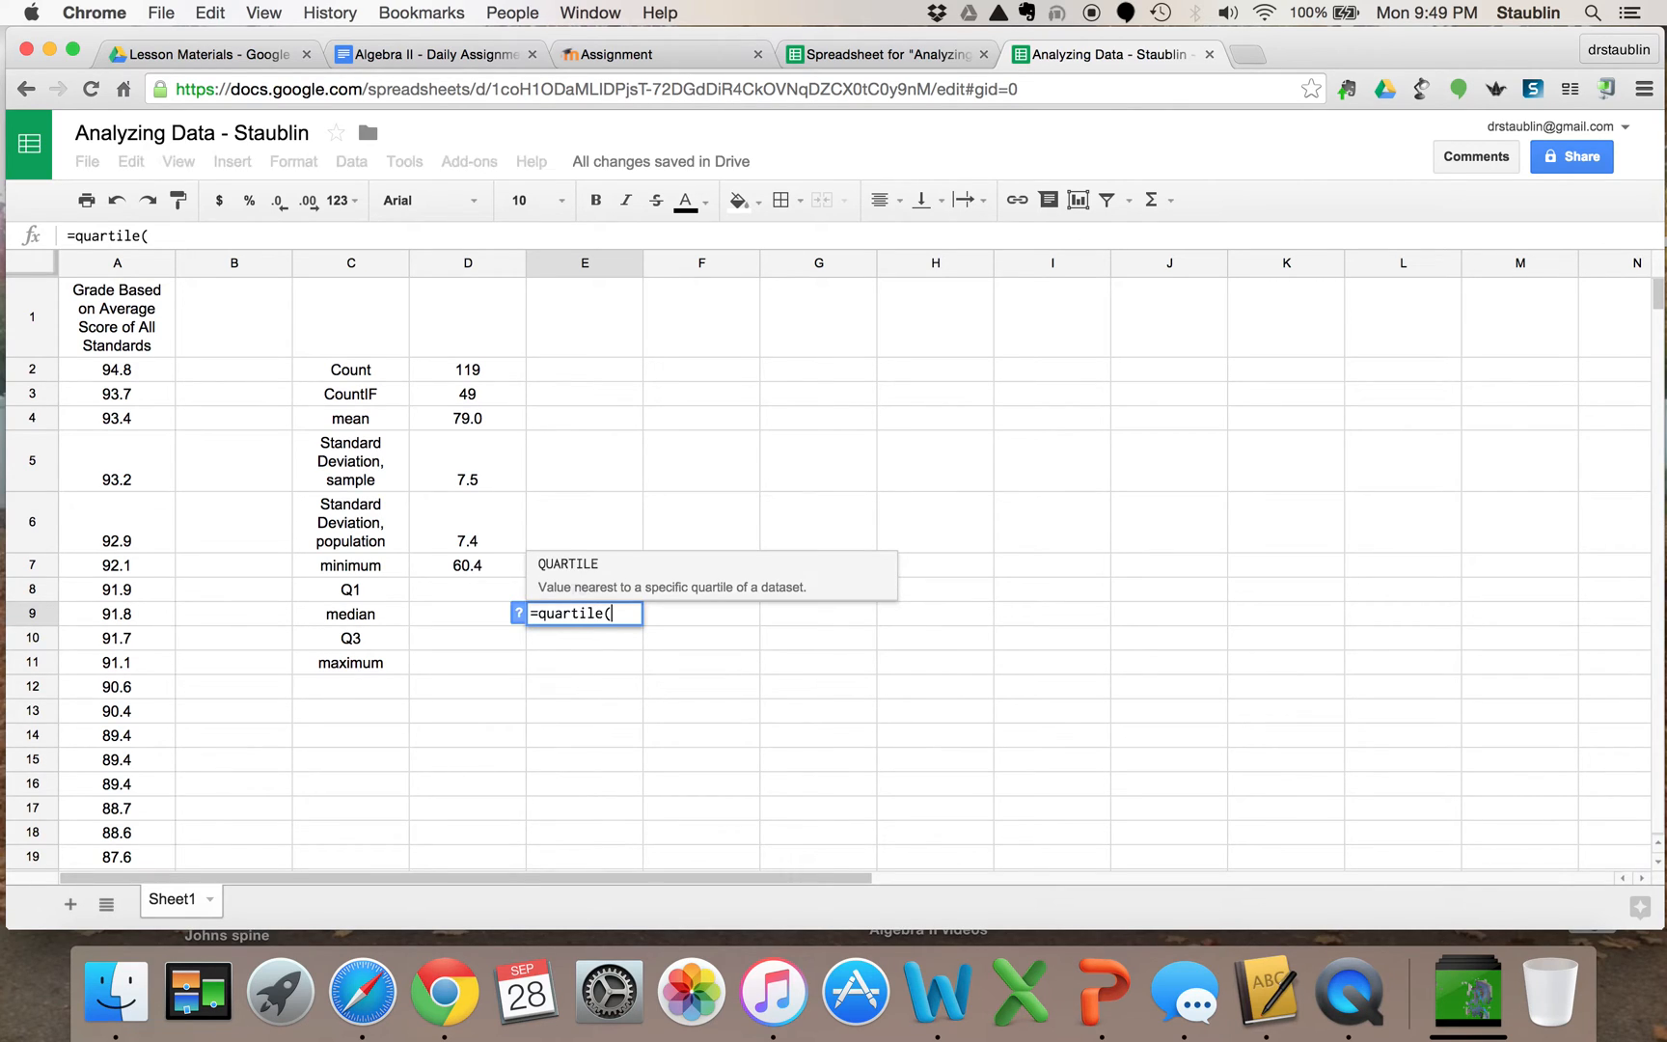
left_click_drag(114, 372, 120, 450)
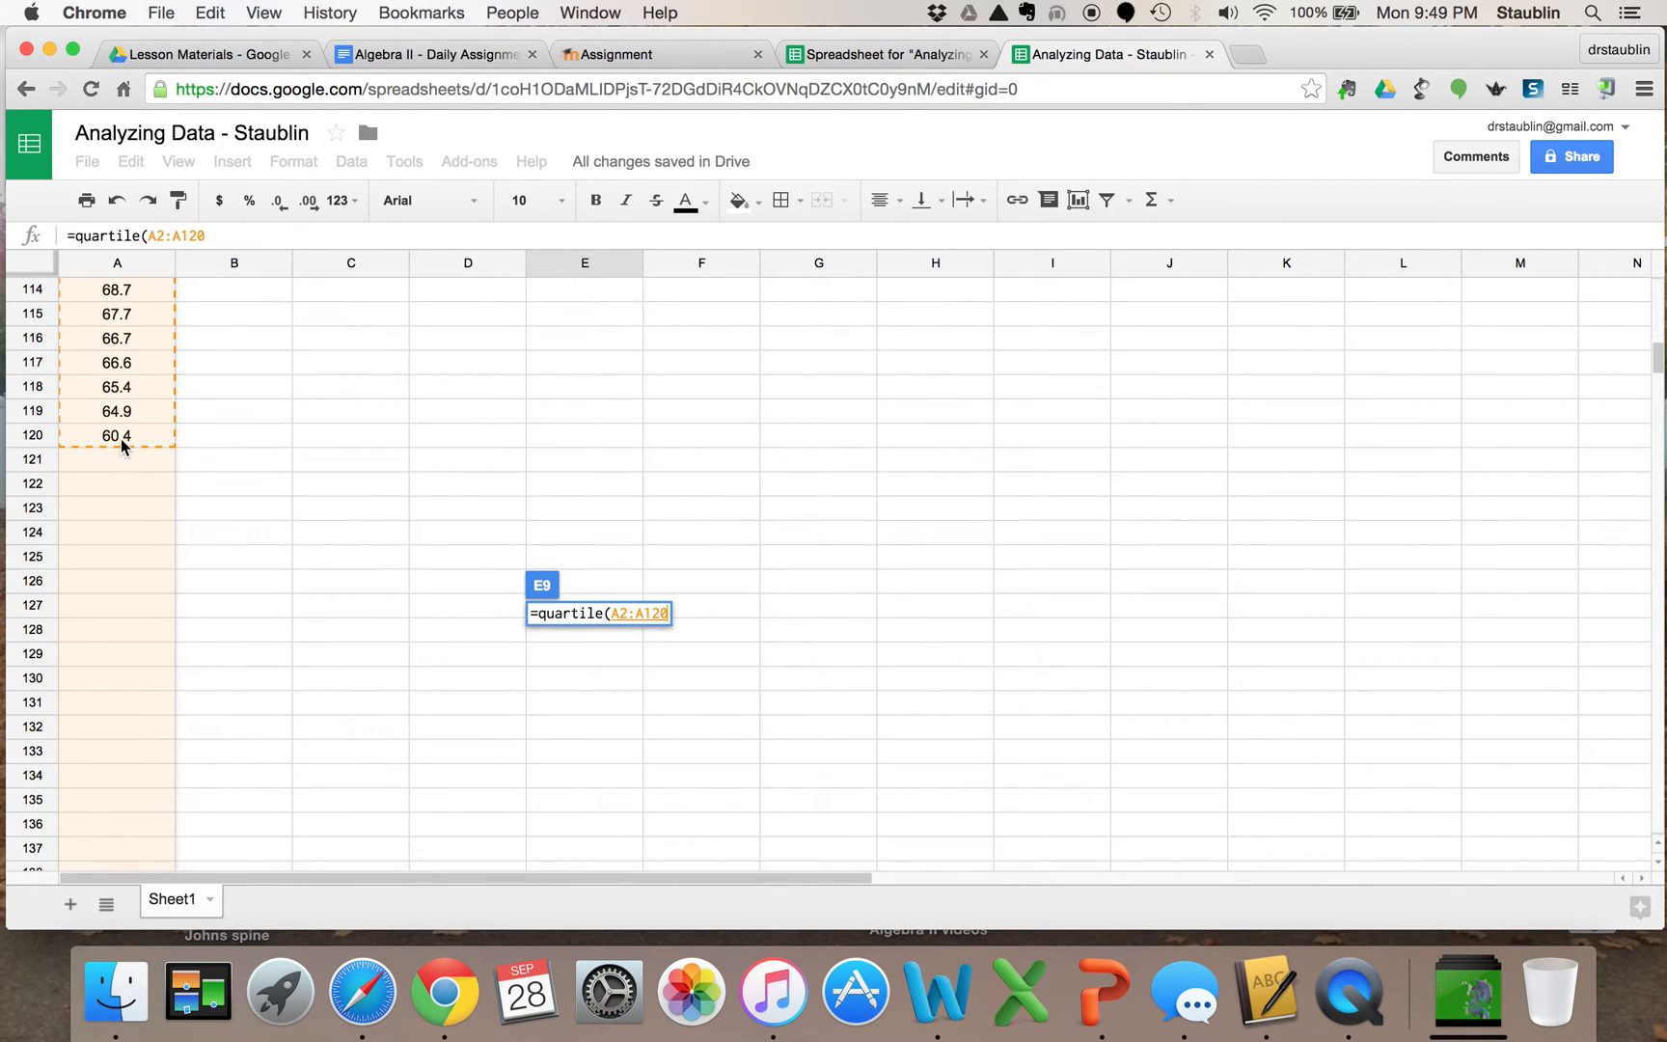
type(",")
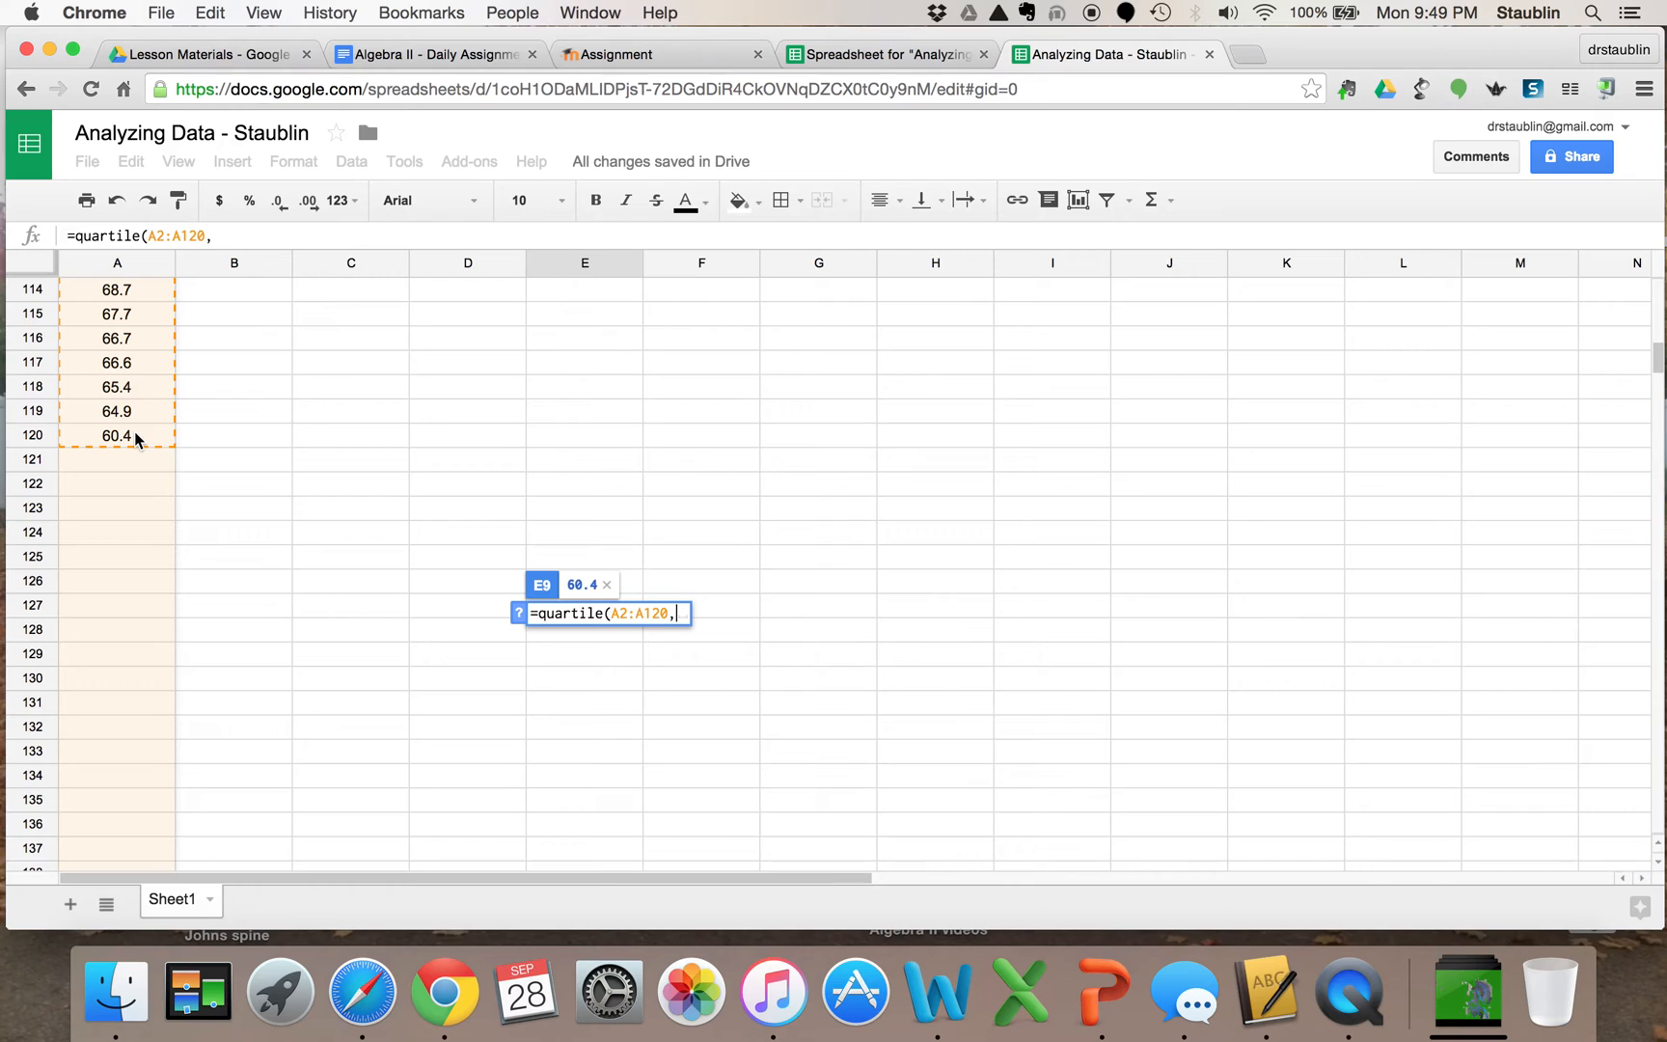
type("2)")
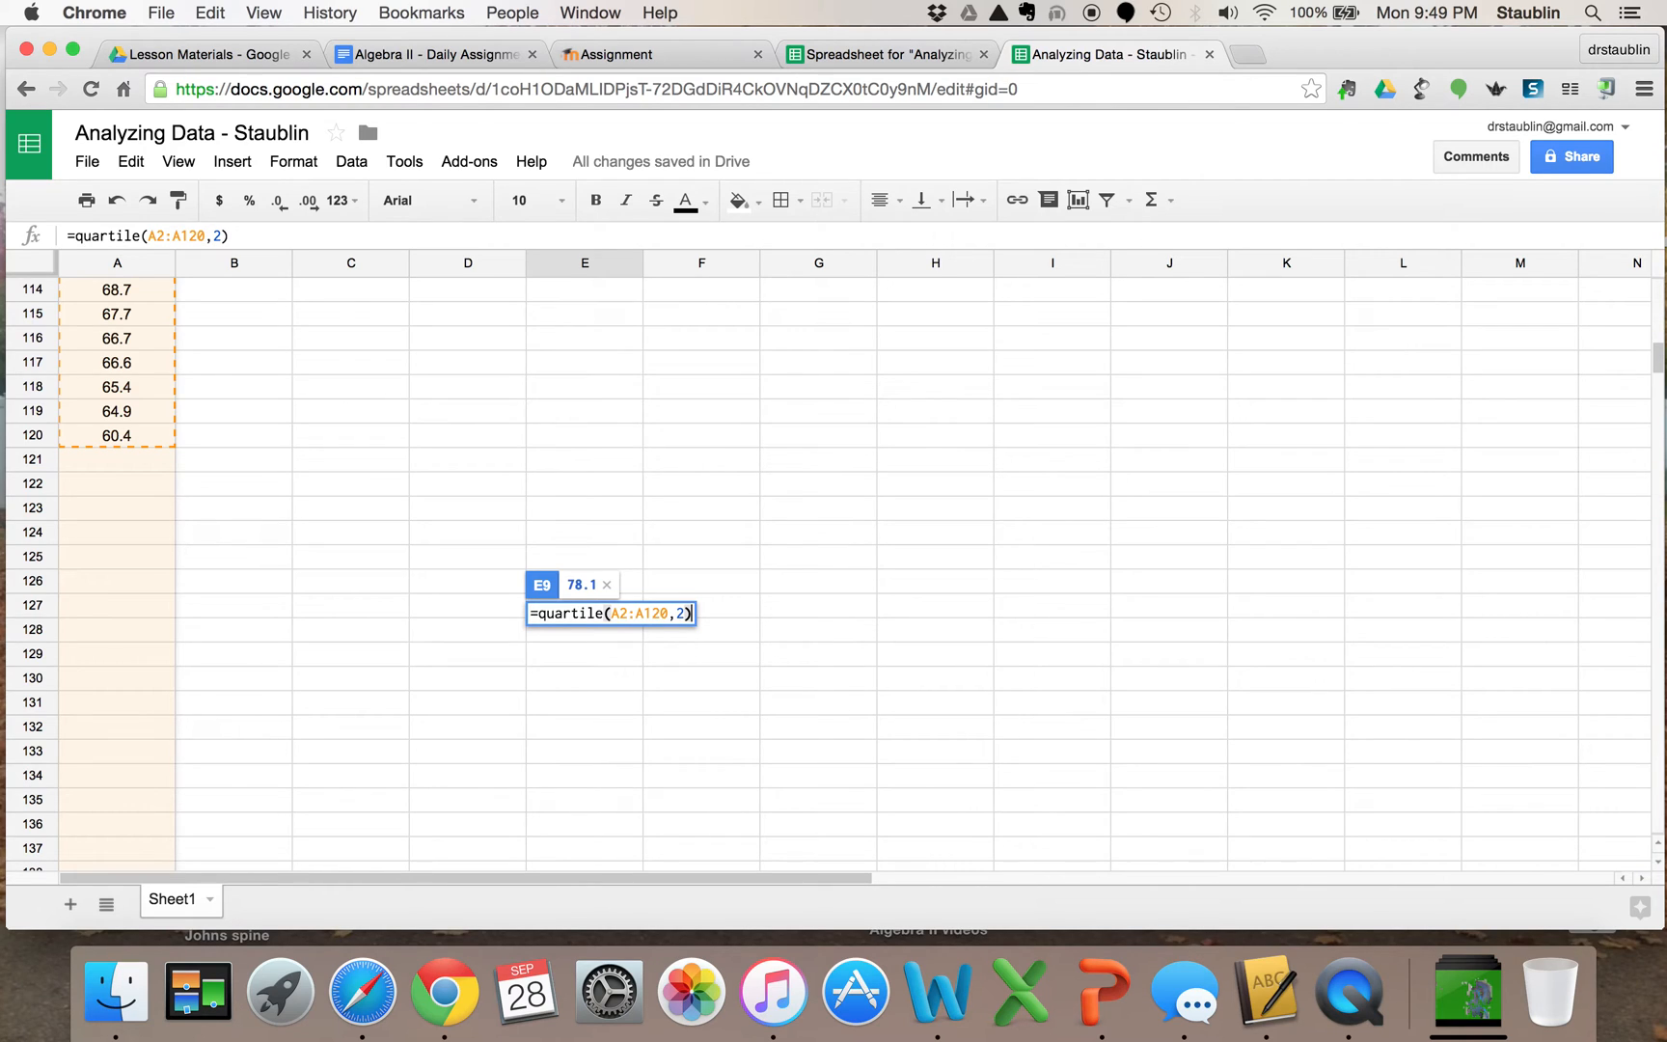
key("Return")
scroll(830, 569, "up", 3)
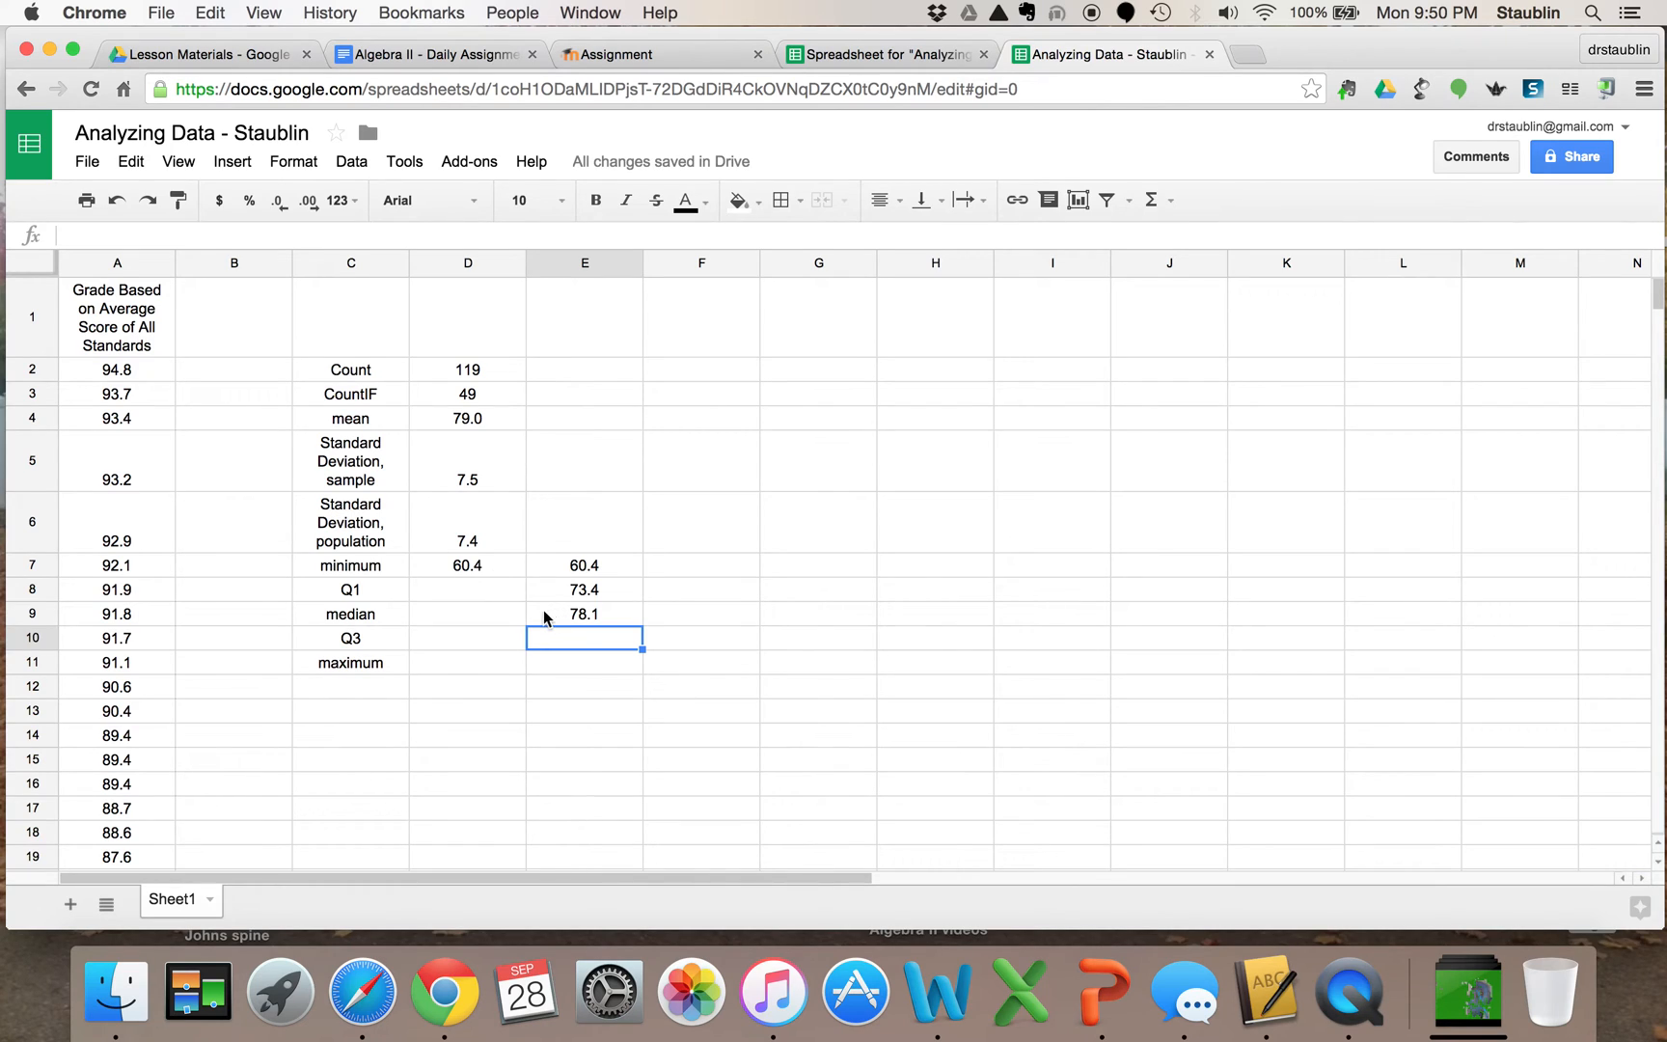
Enter the formula =median(A2:A120) in cell D9 to calculate the median with its own function.
left_click(471, 616)
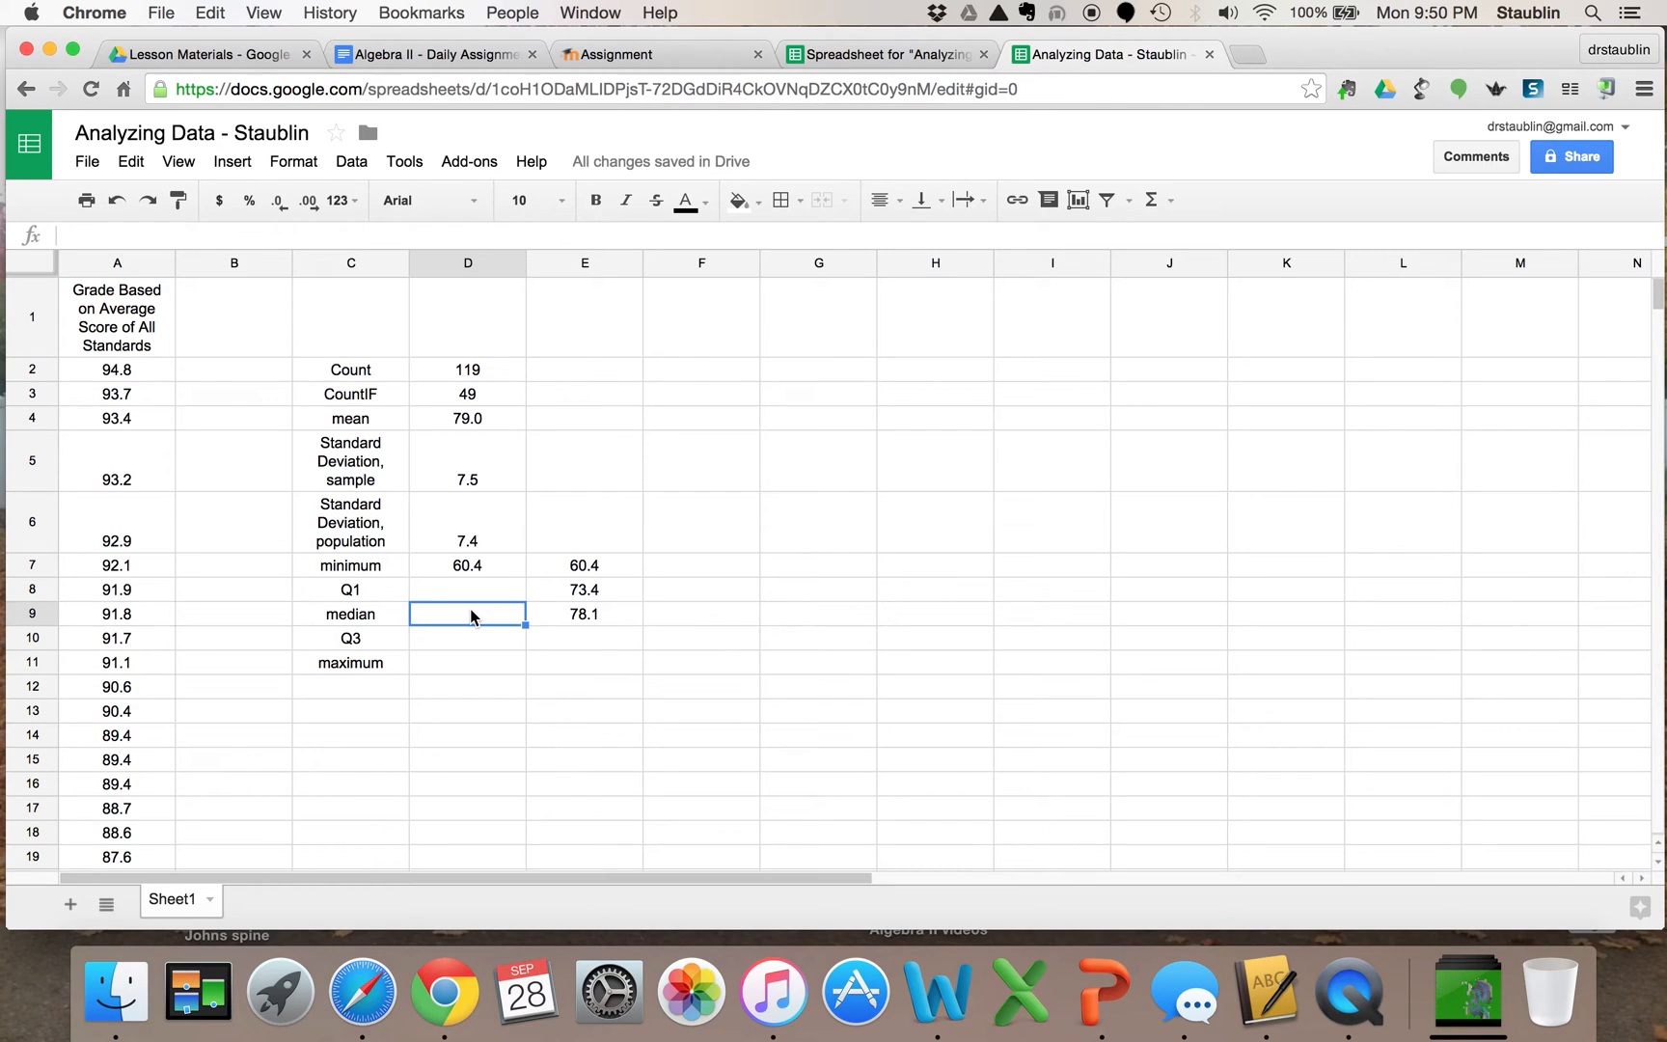
type("=median")
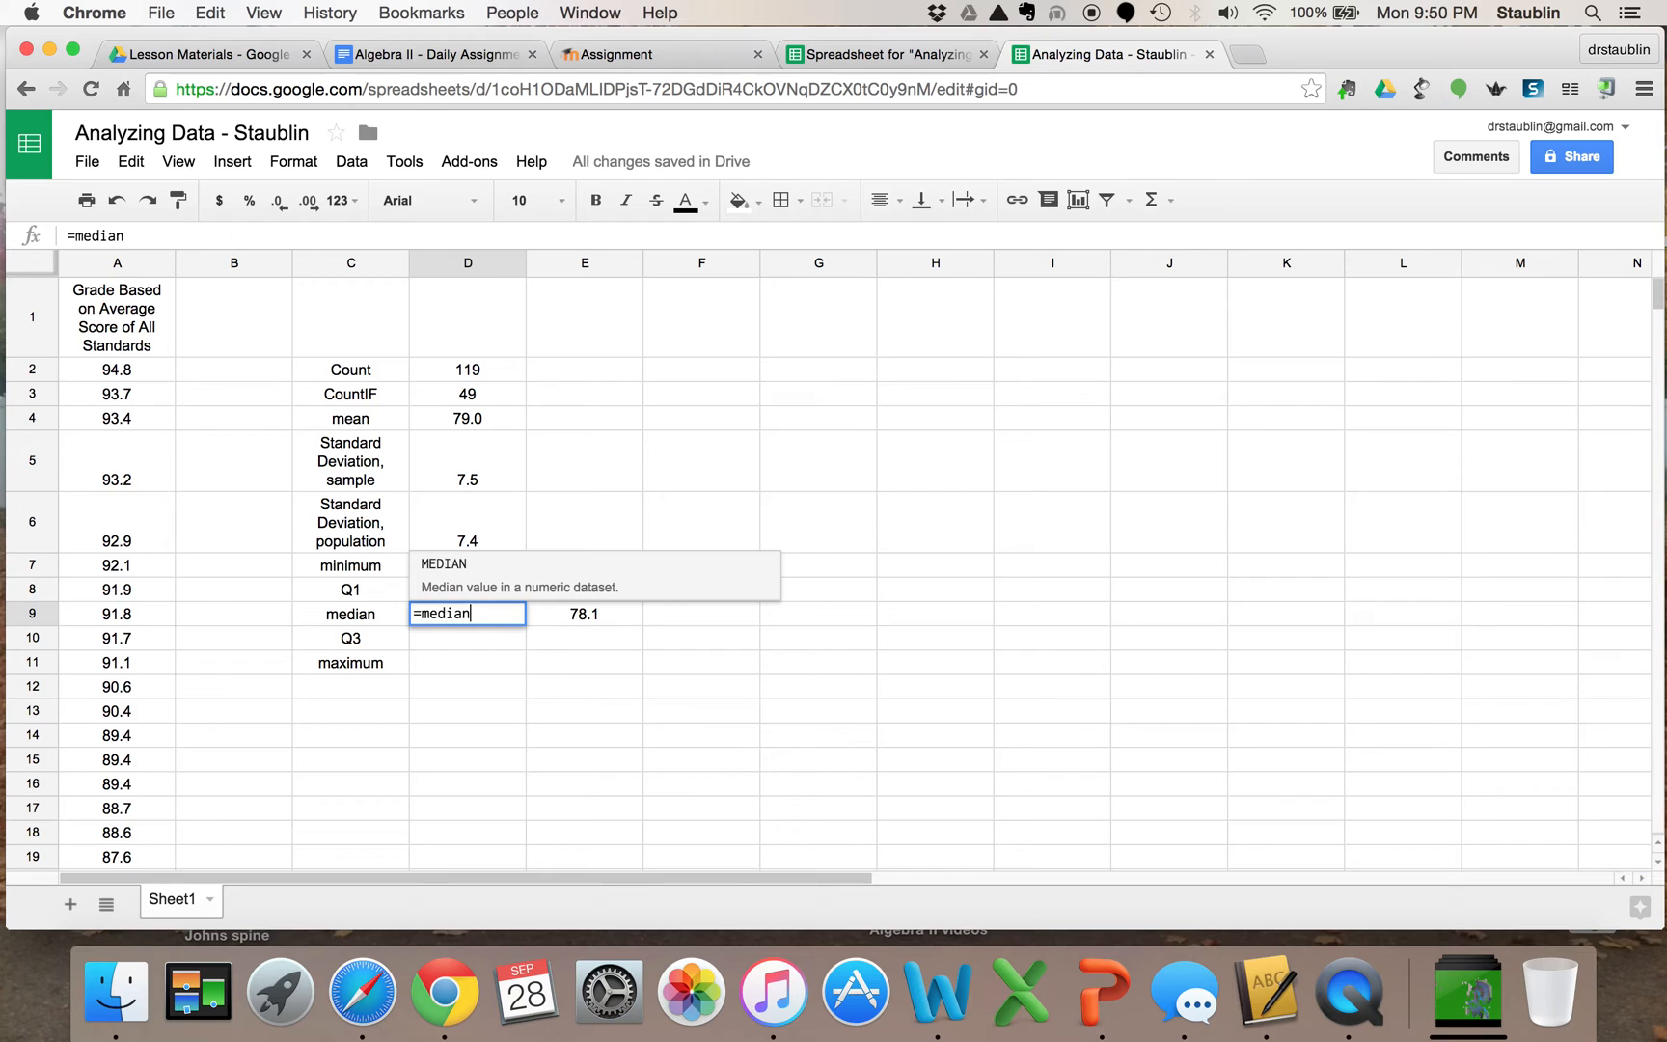
type("(")
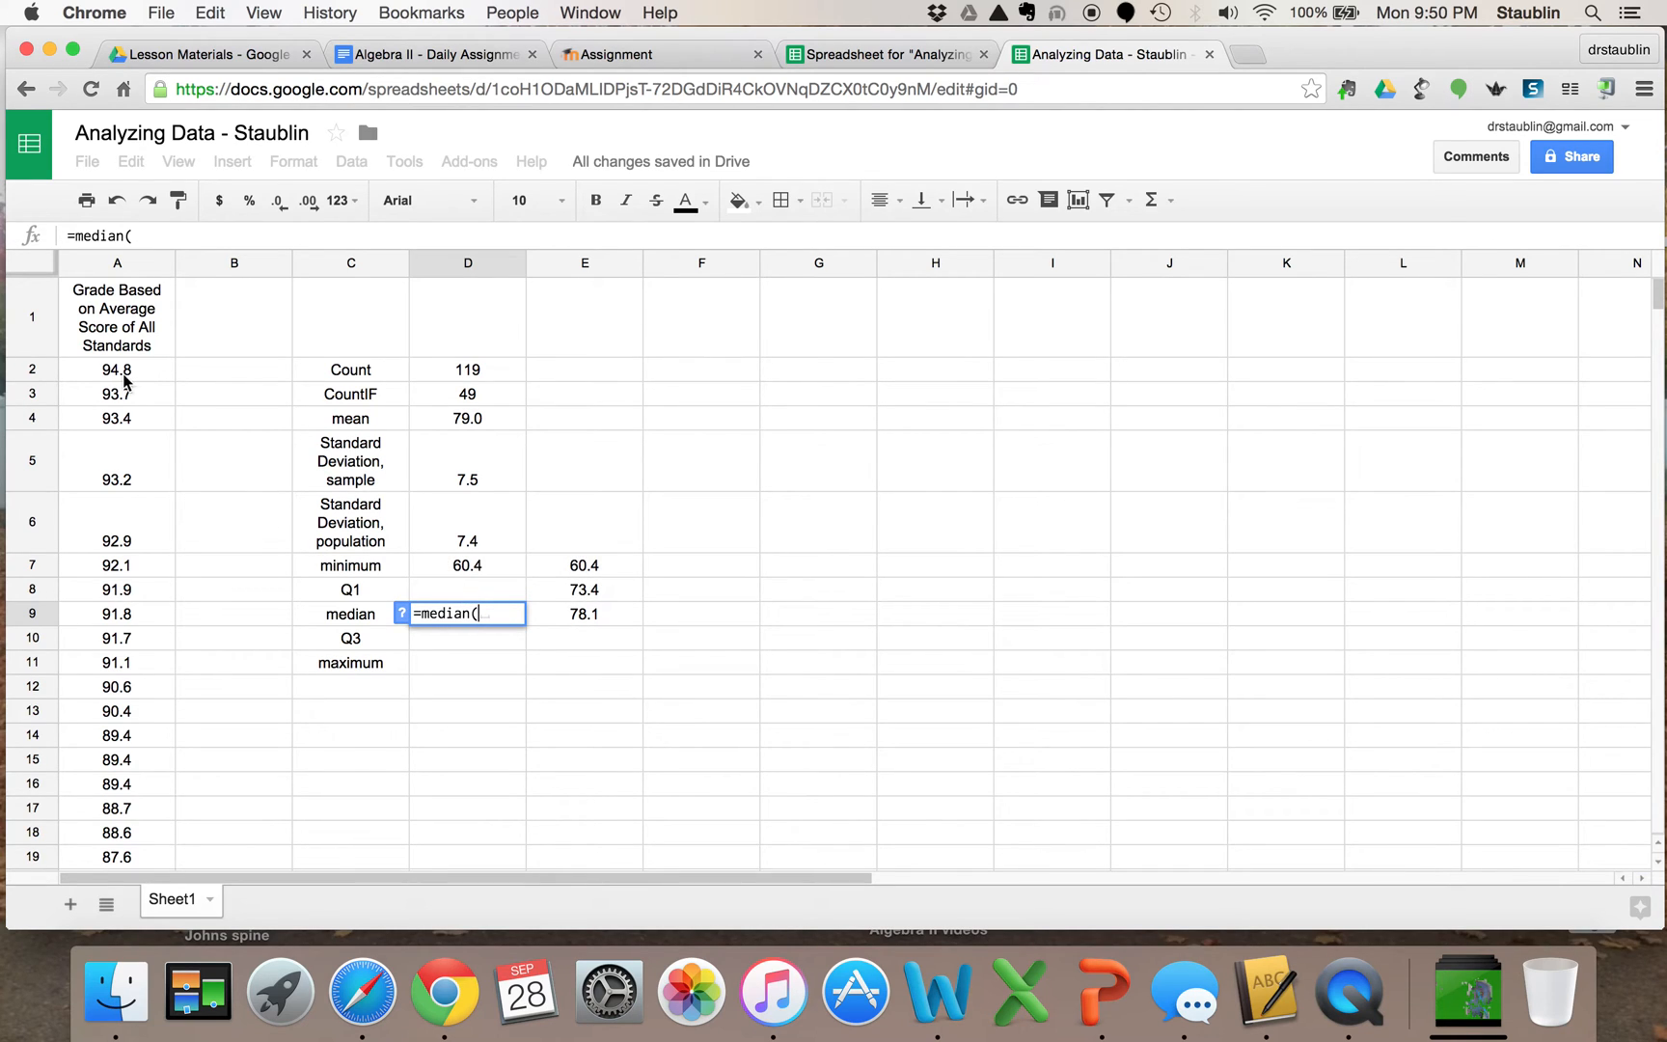
left_click_drag(117, 369, 108, 508)
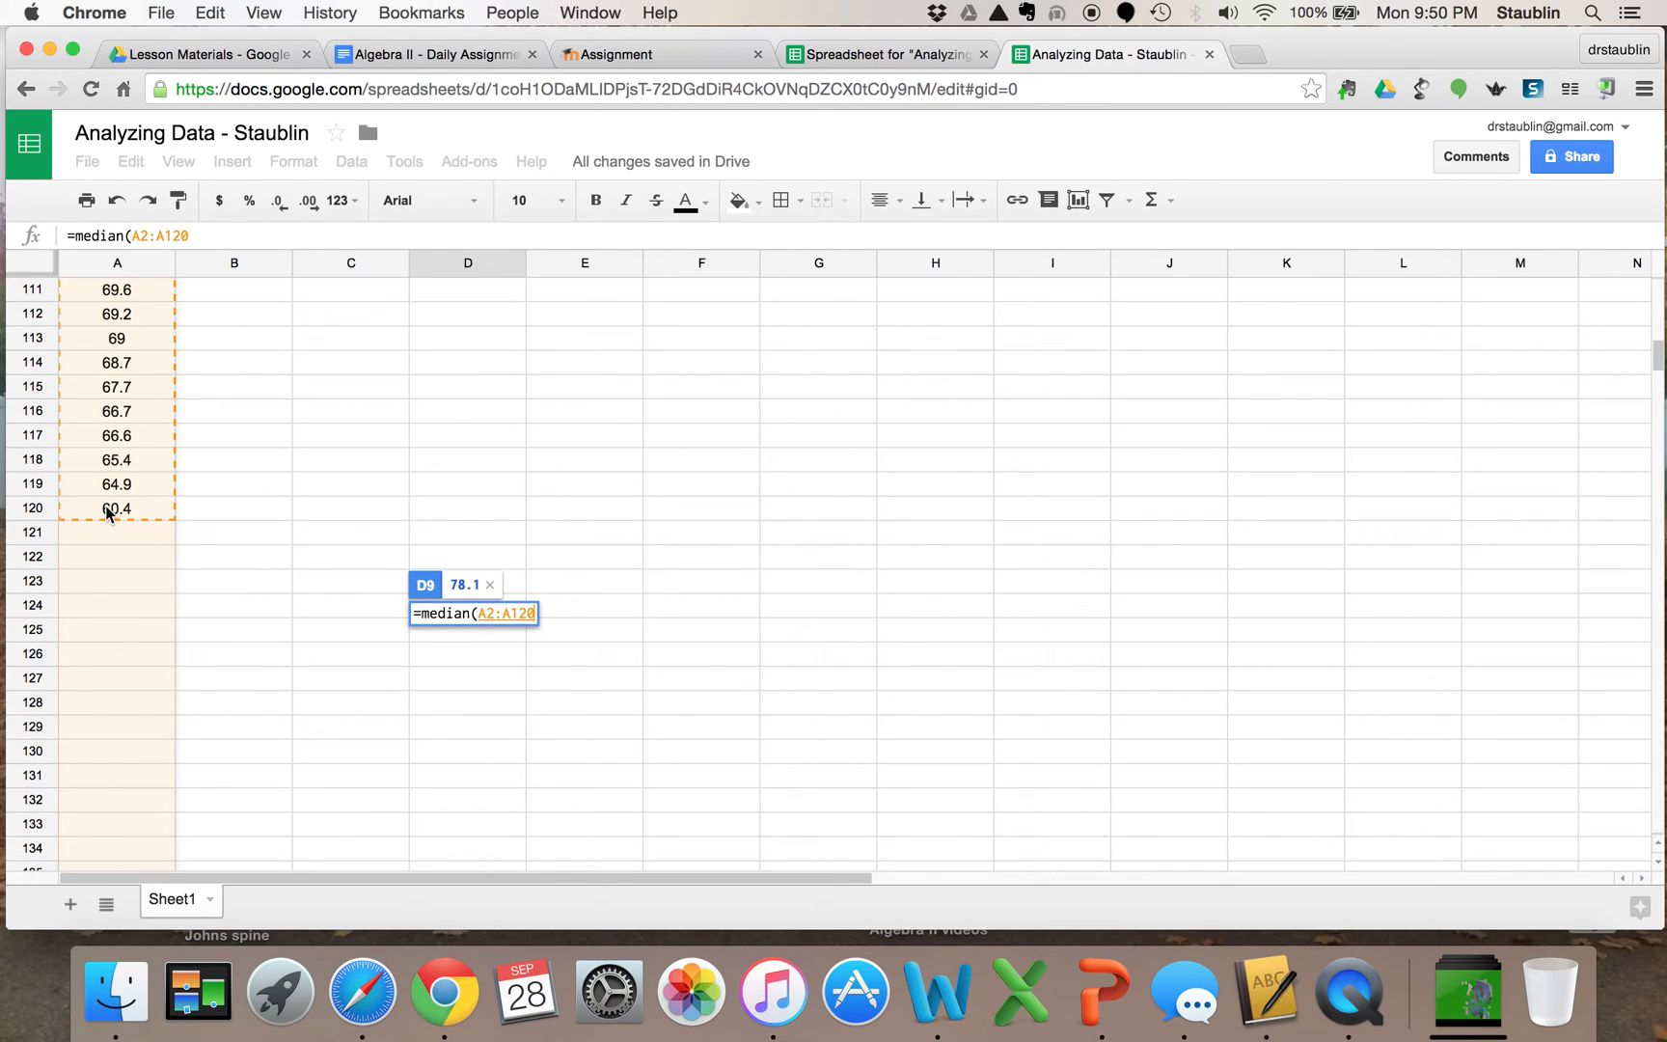
type(")")
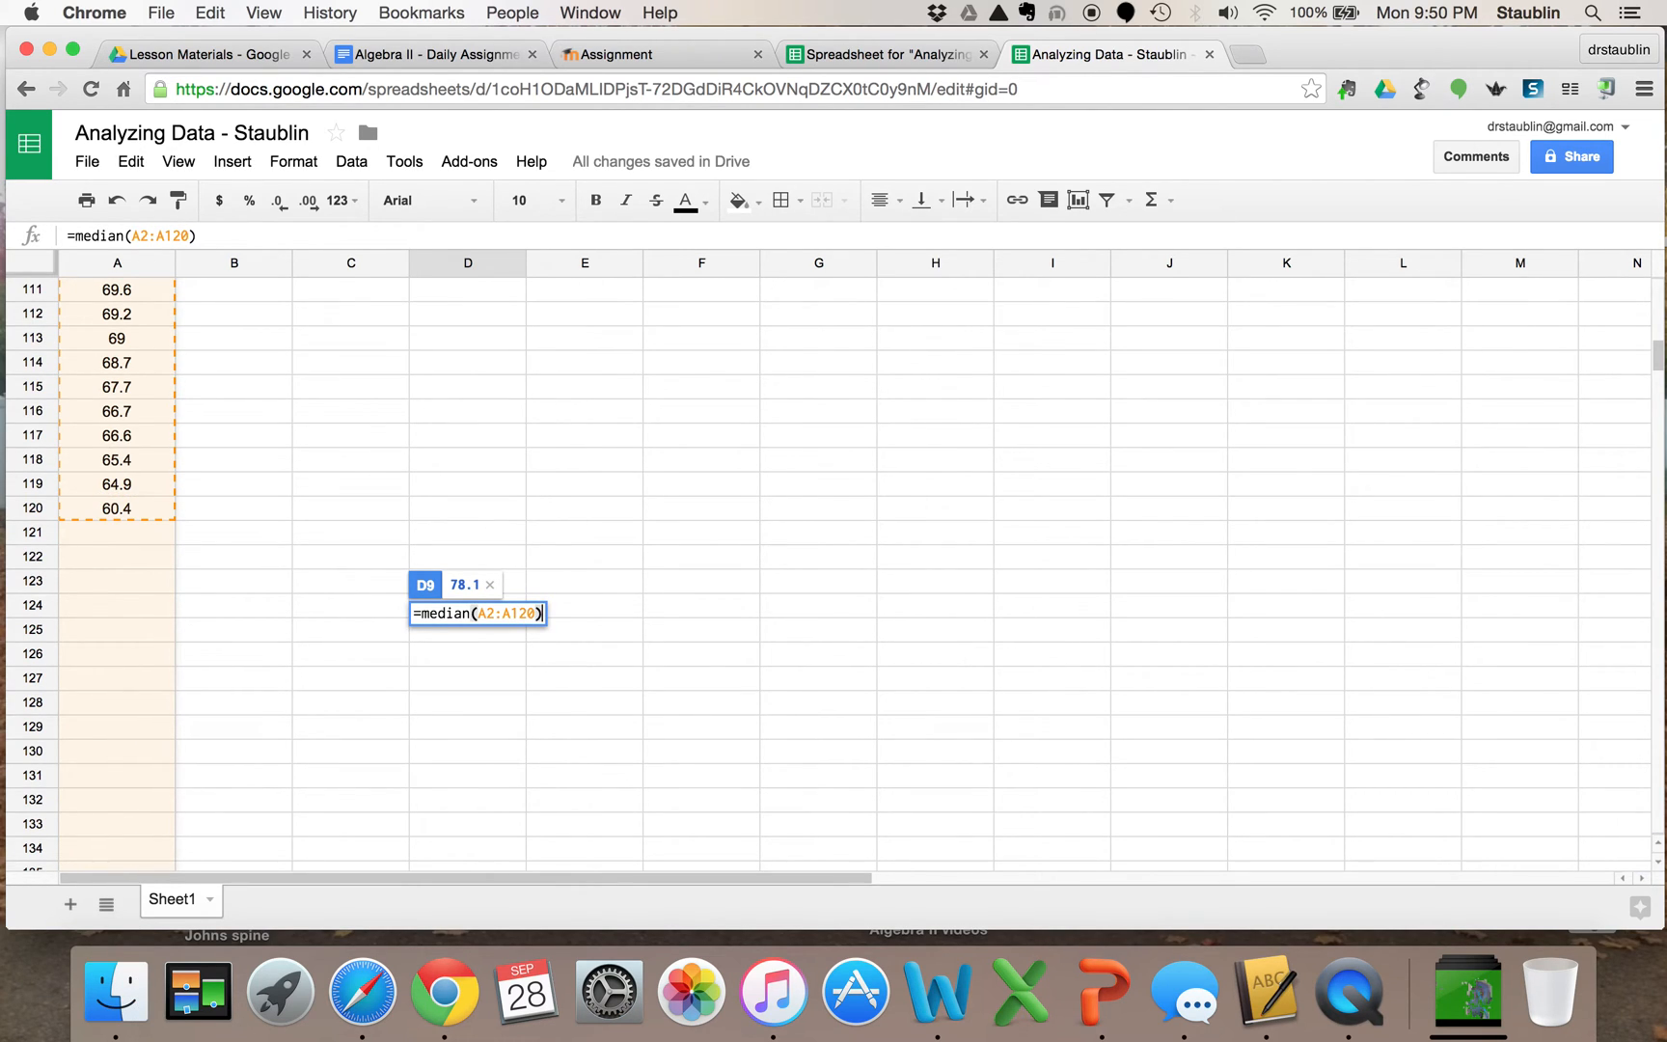
key("Return")
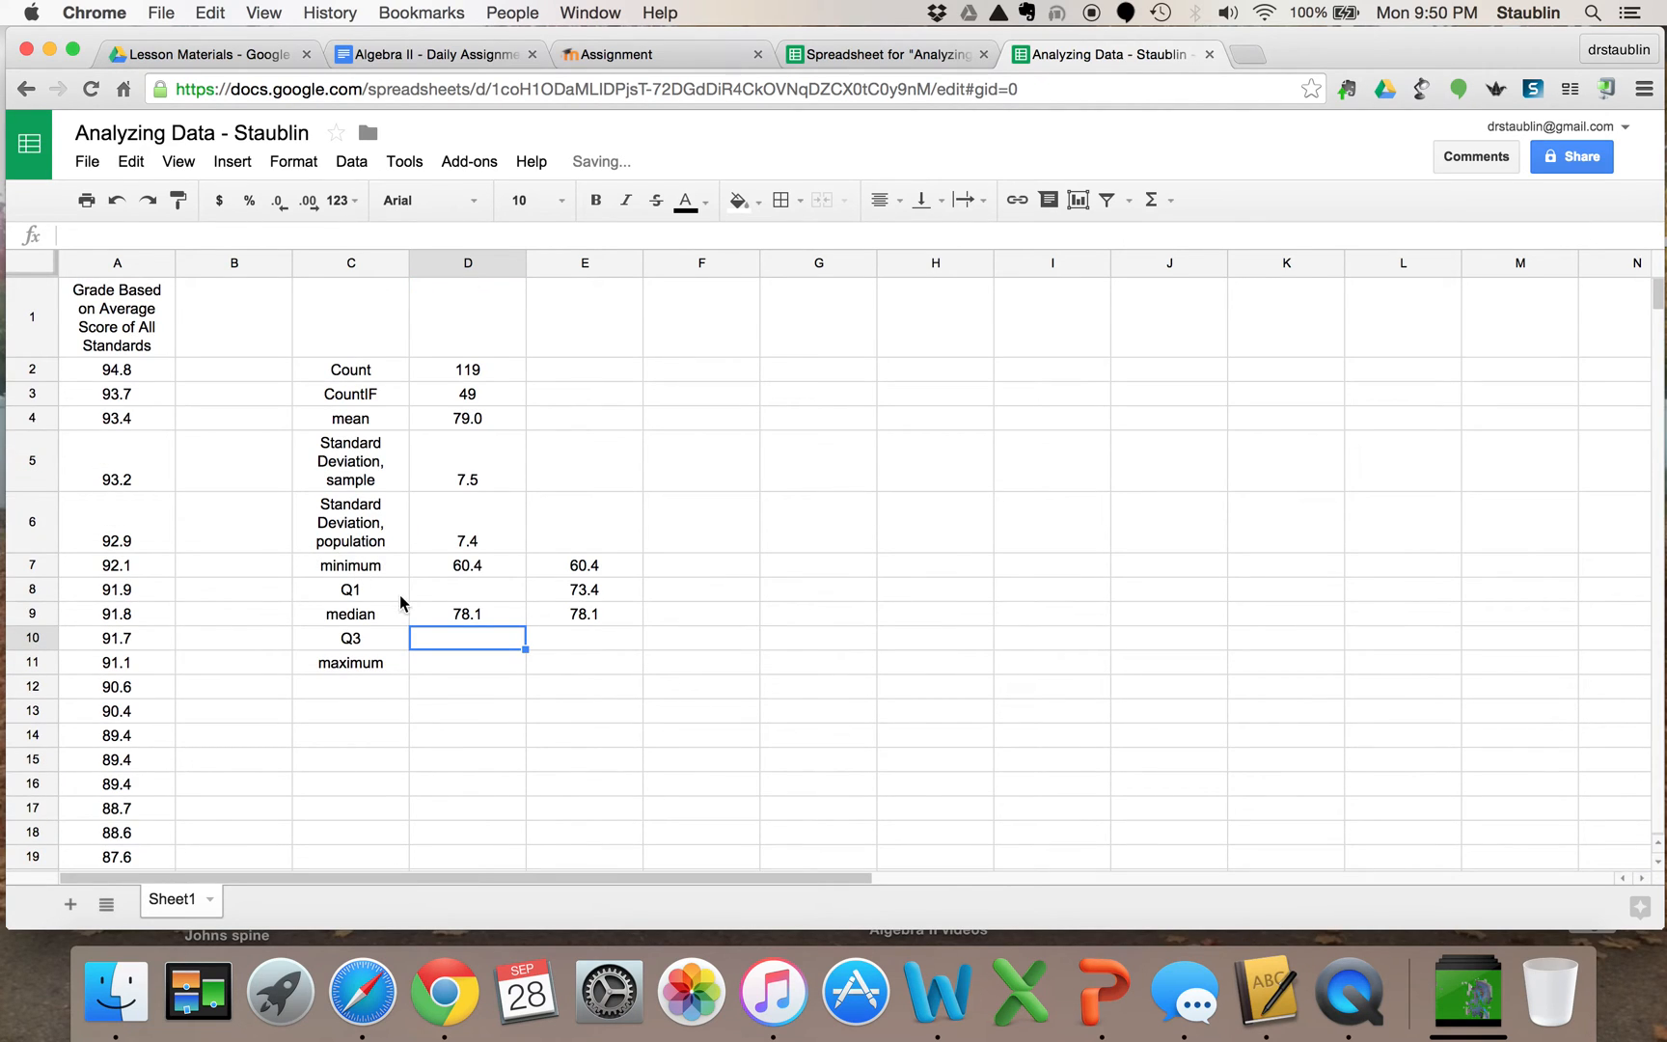
Enter the formula =quartile(A2:A120,3) in cell E10 to calculate the third quartile of the grades.
left_click(578, 645)
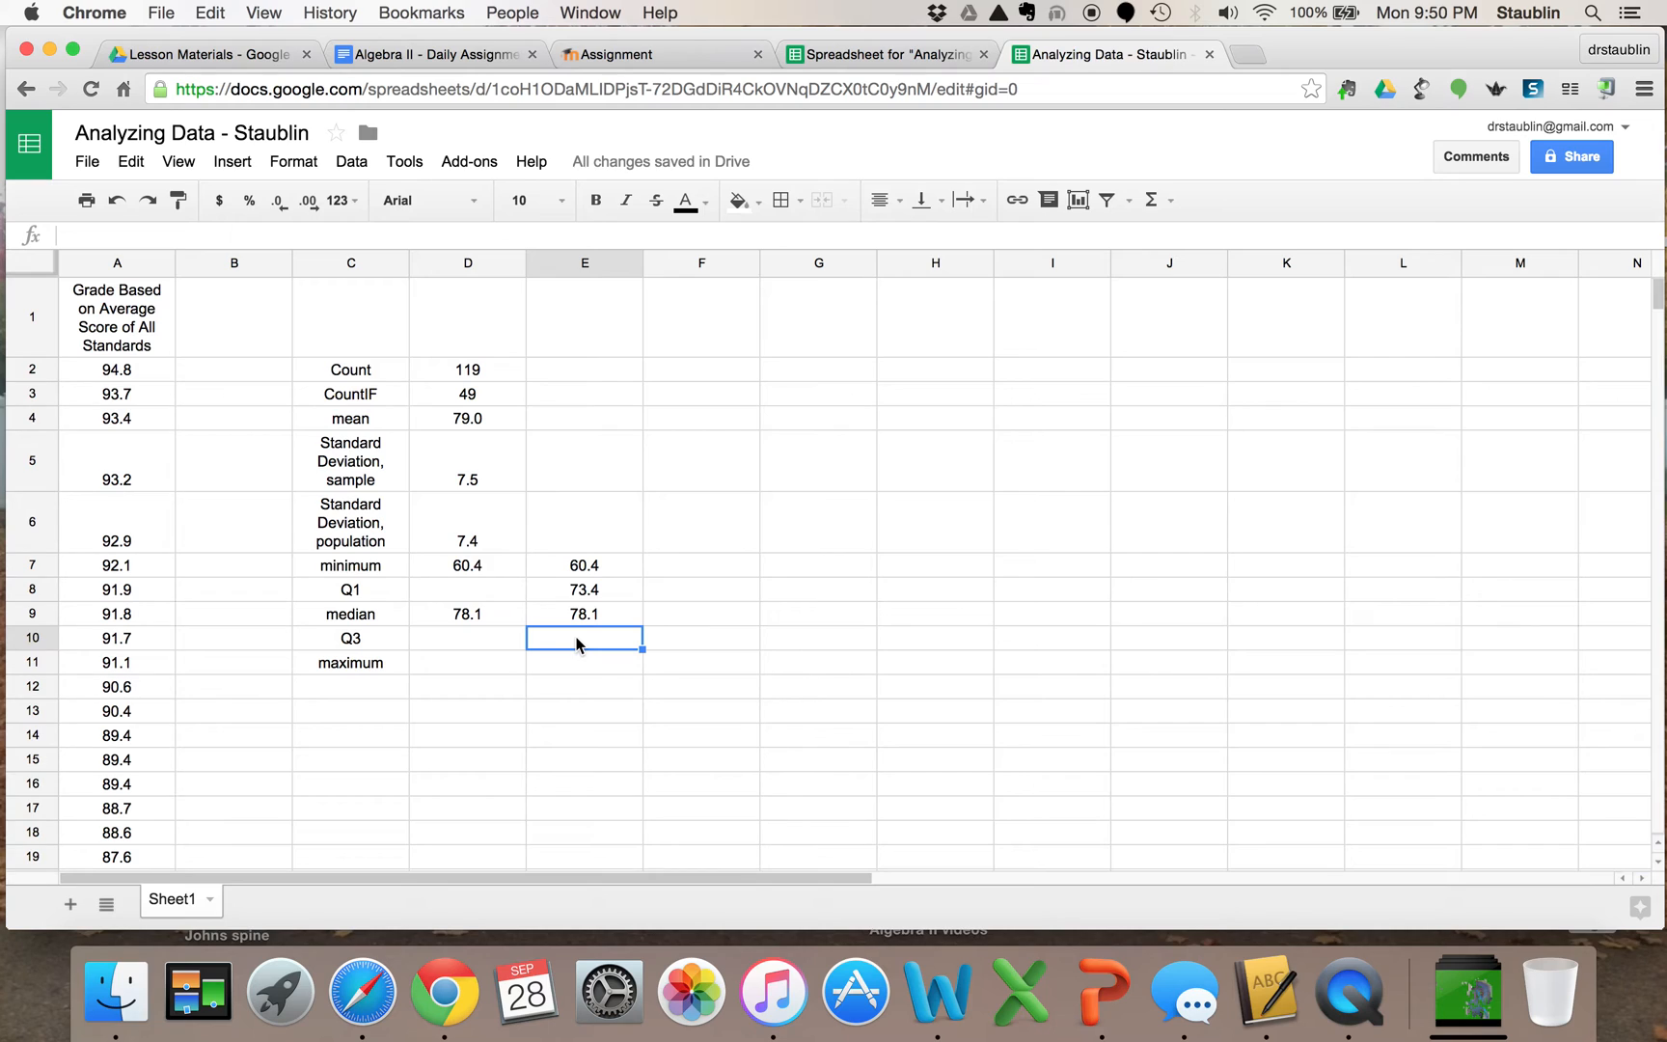
type("=")
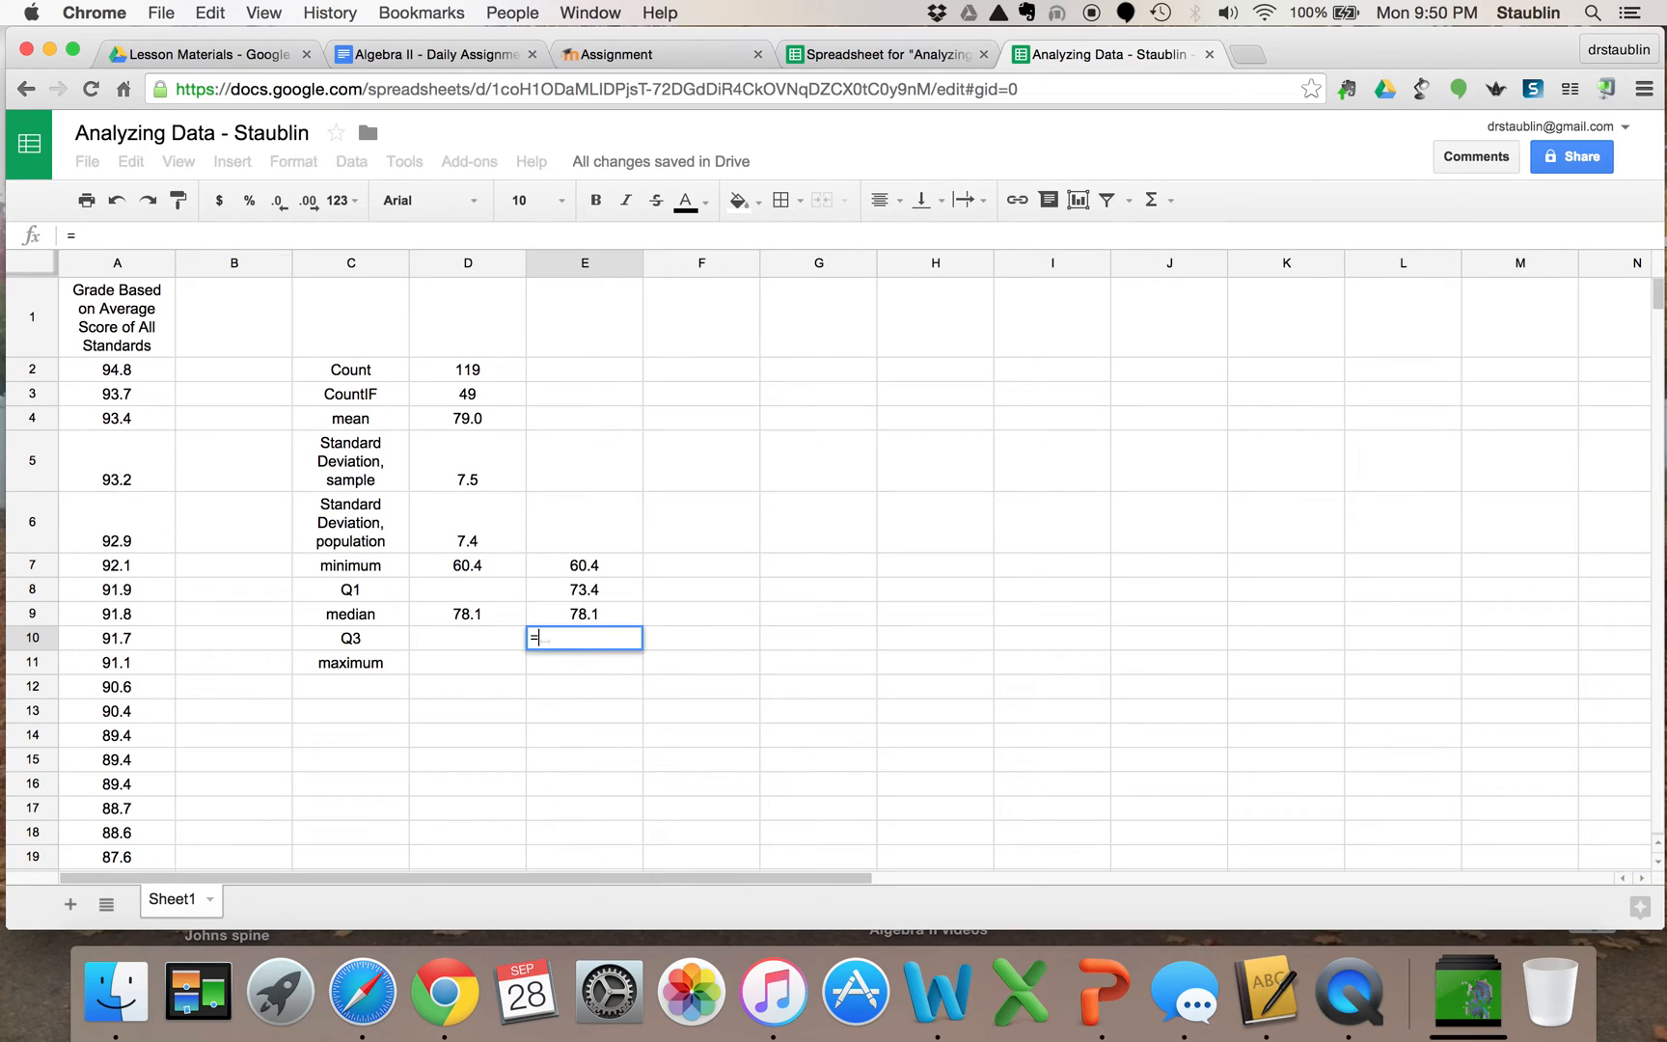
type("quartil")
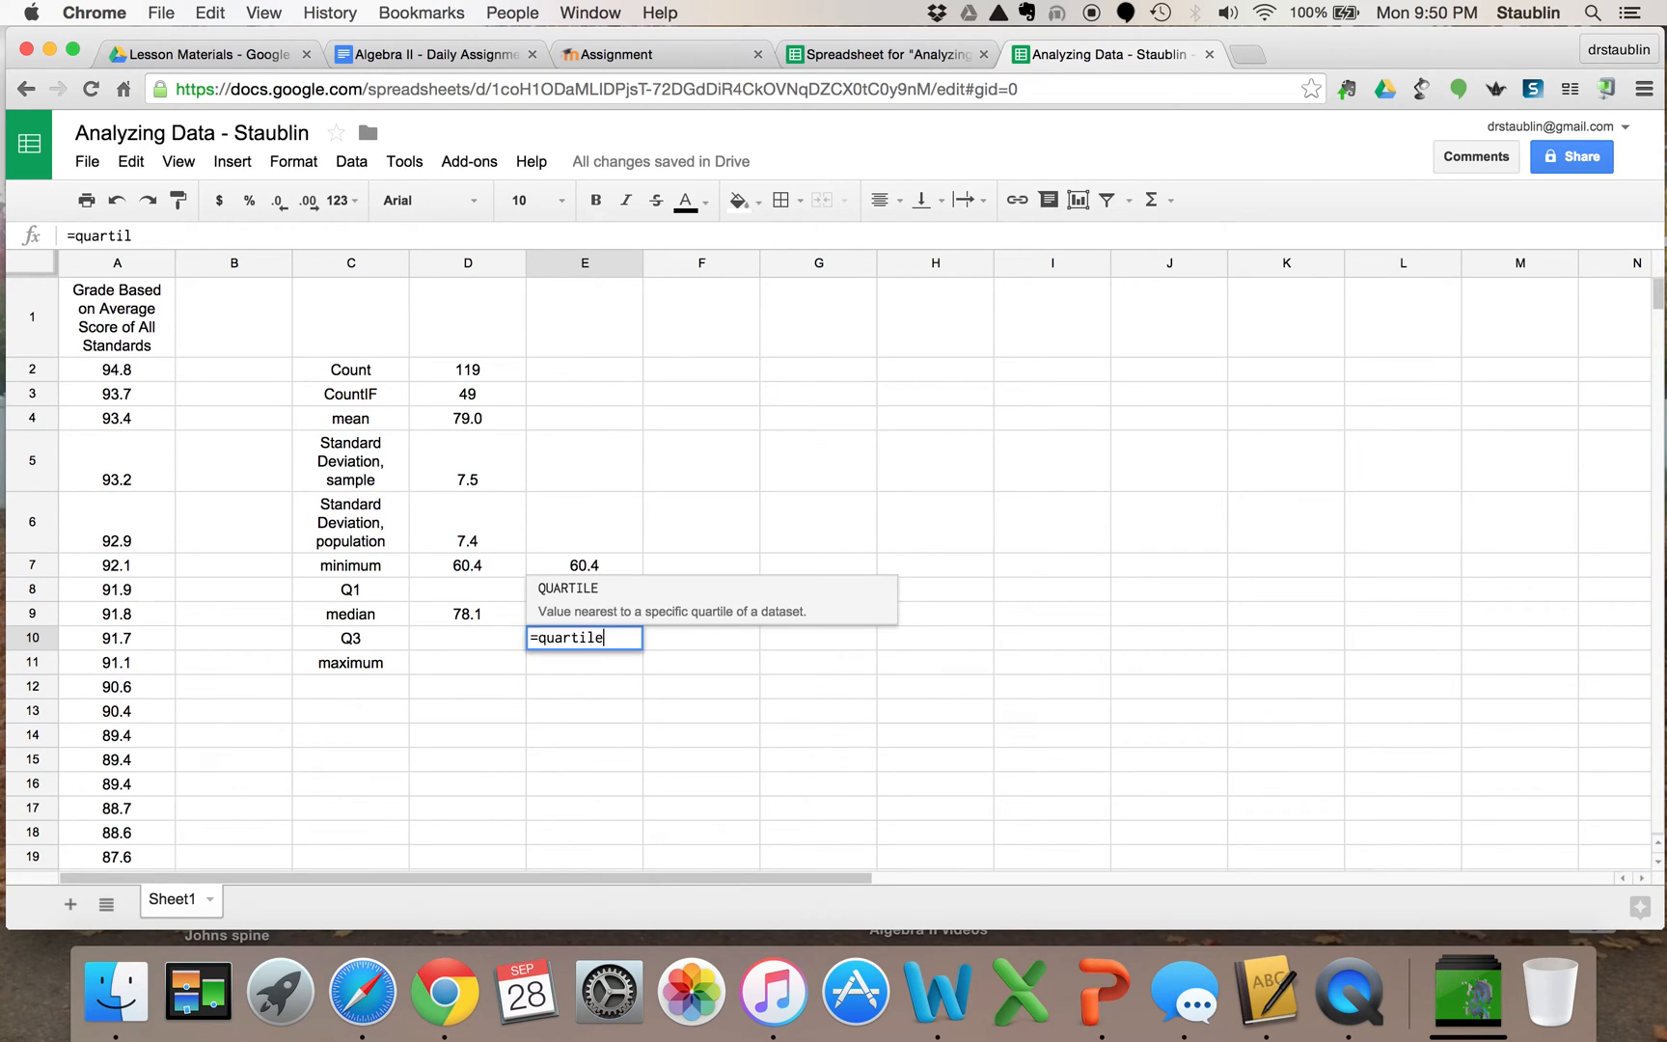
type("e(")
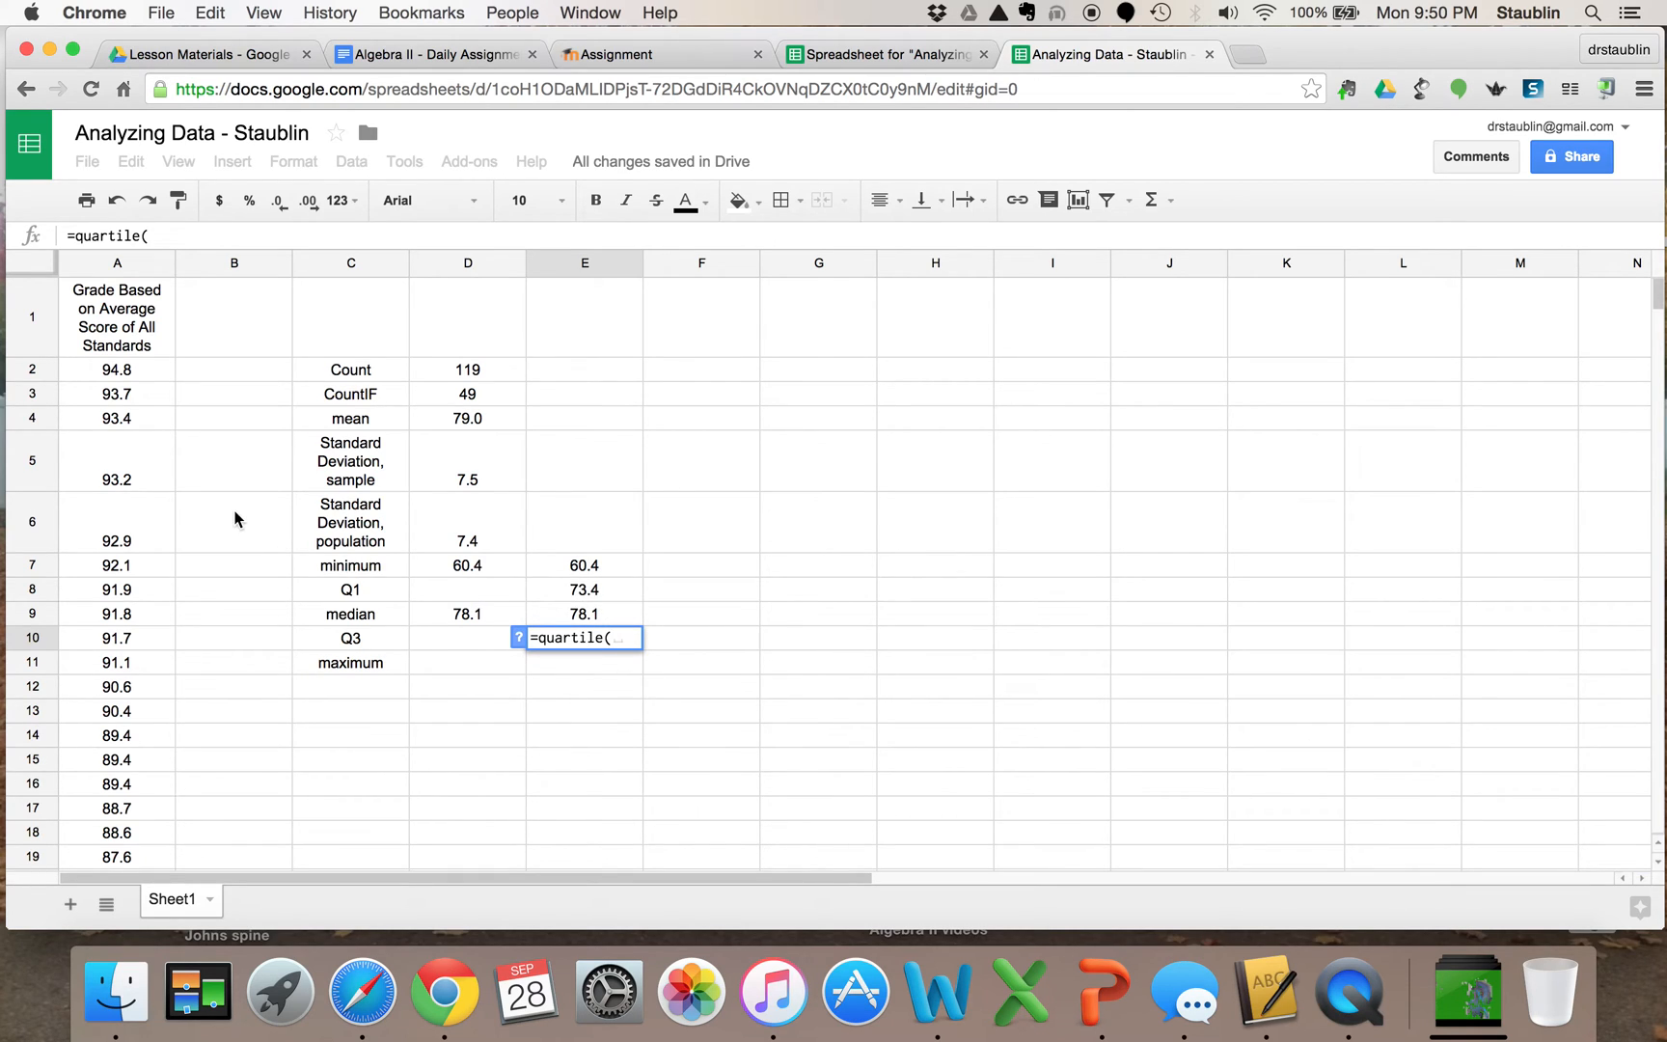
left_click(113, 372)
left_click_drag(112, 372, 104, 721)
type(",")
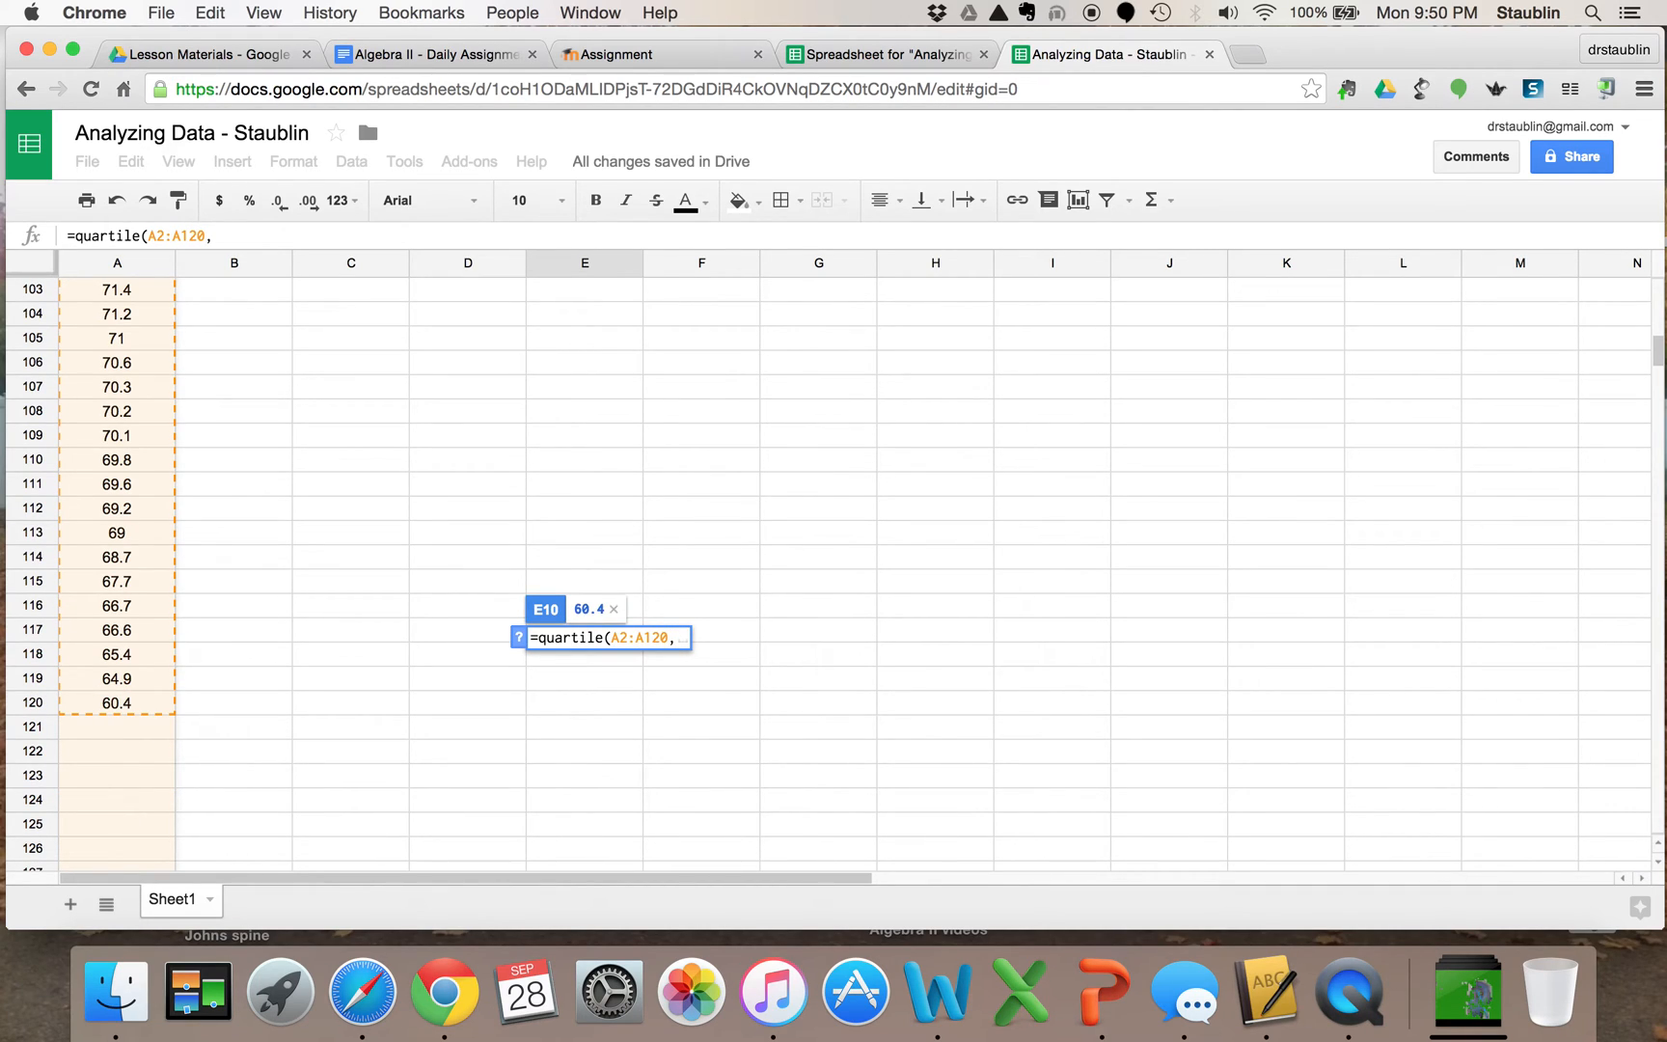
type("3")
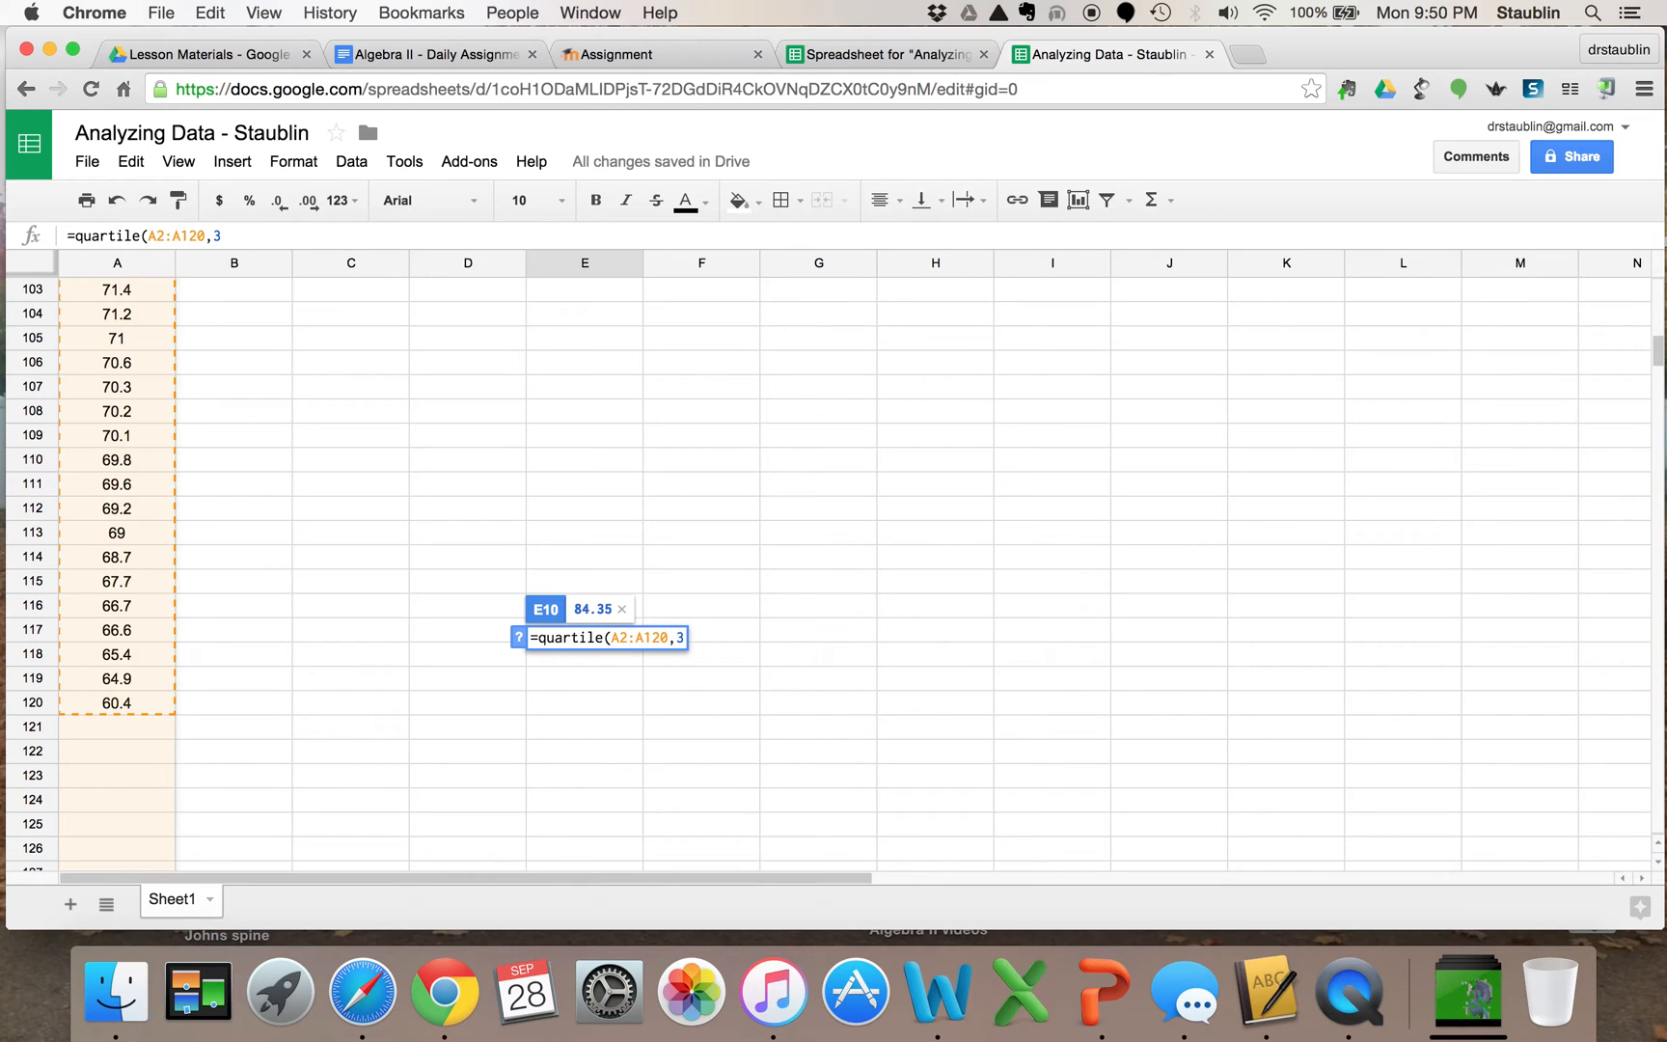
type(")")
key("Return")
Enter the formula =quartile(A2:A120,4) in cell E11 to calculate the maximum with the quartile function.
scroll(830, 574, "up", 3)
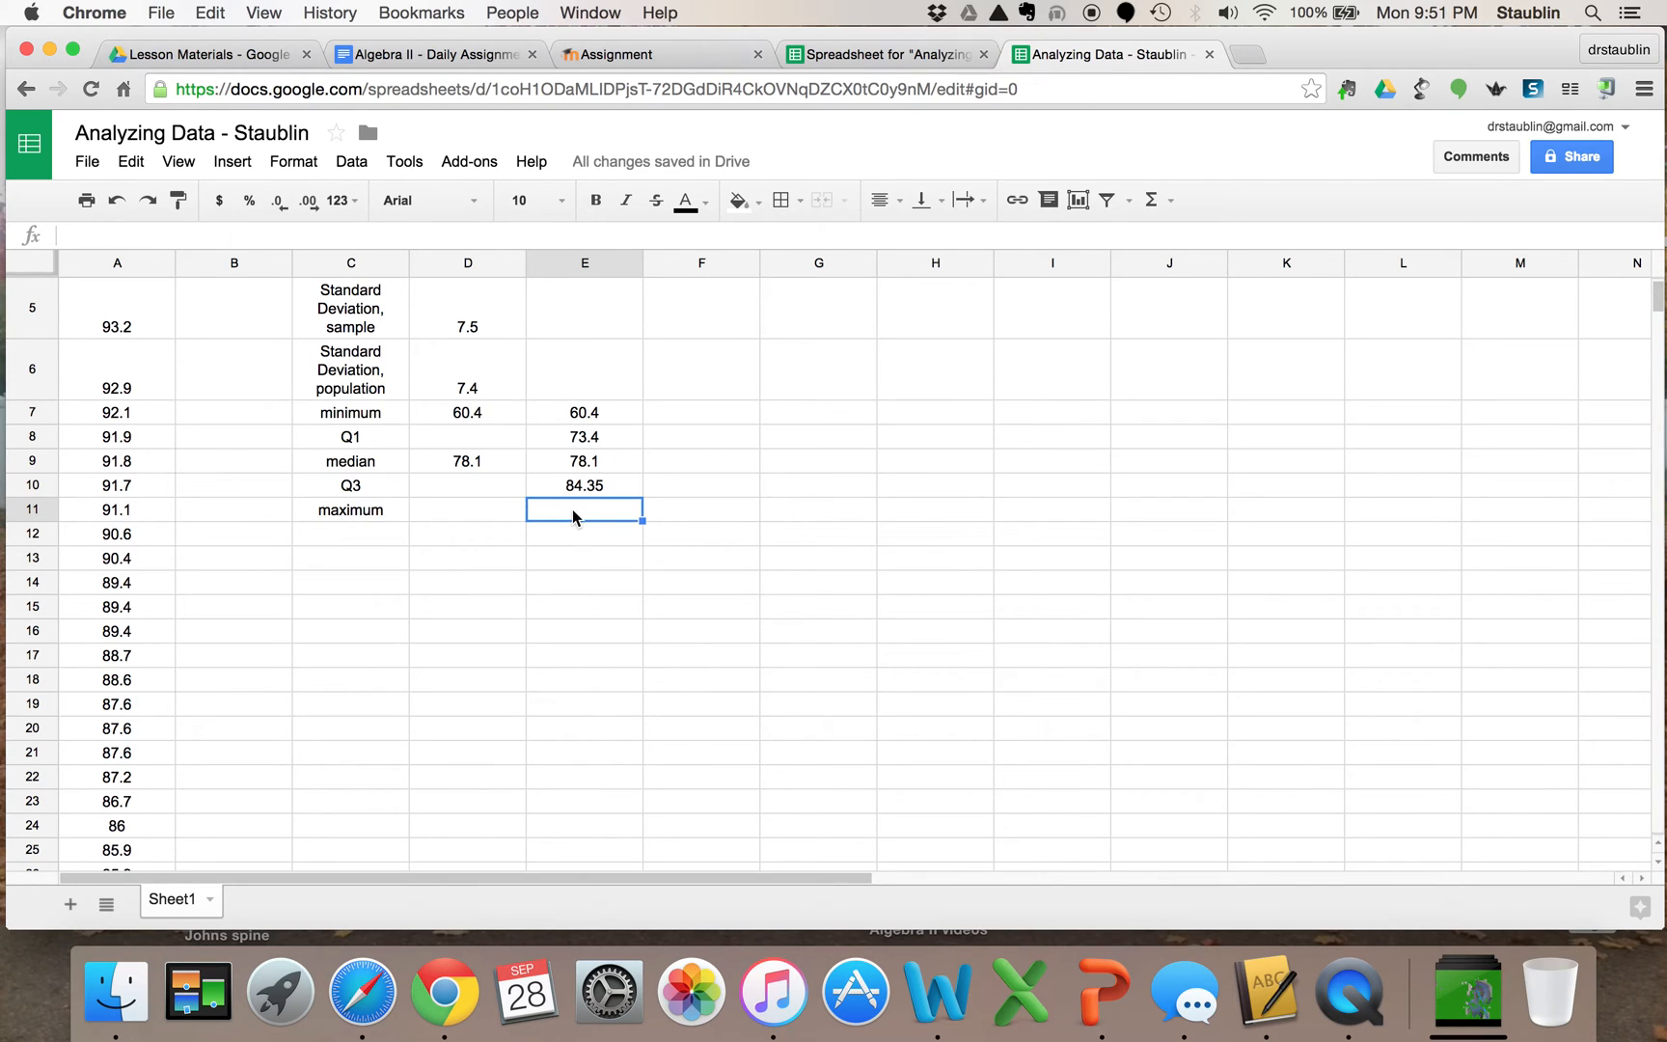
type("=")
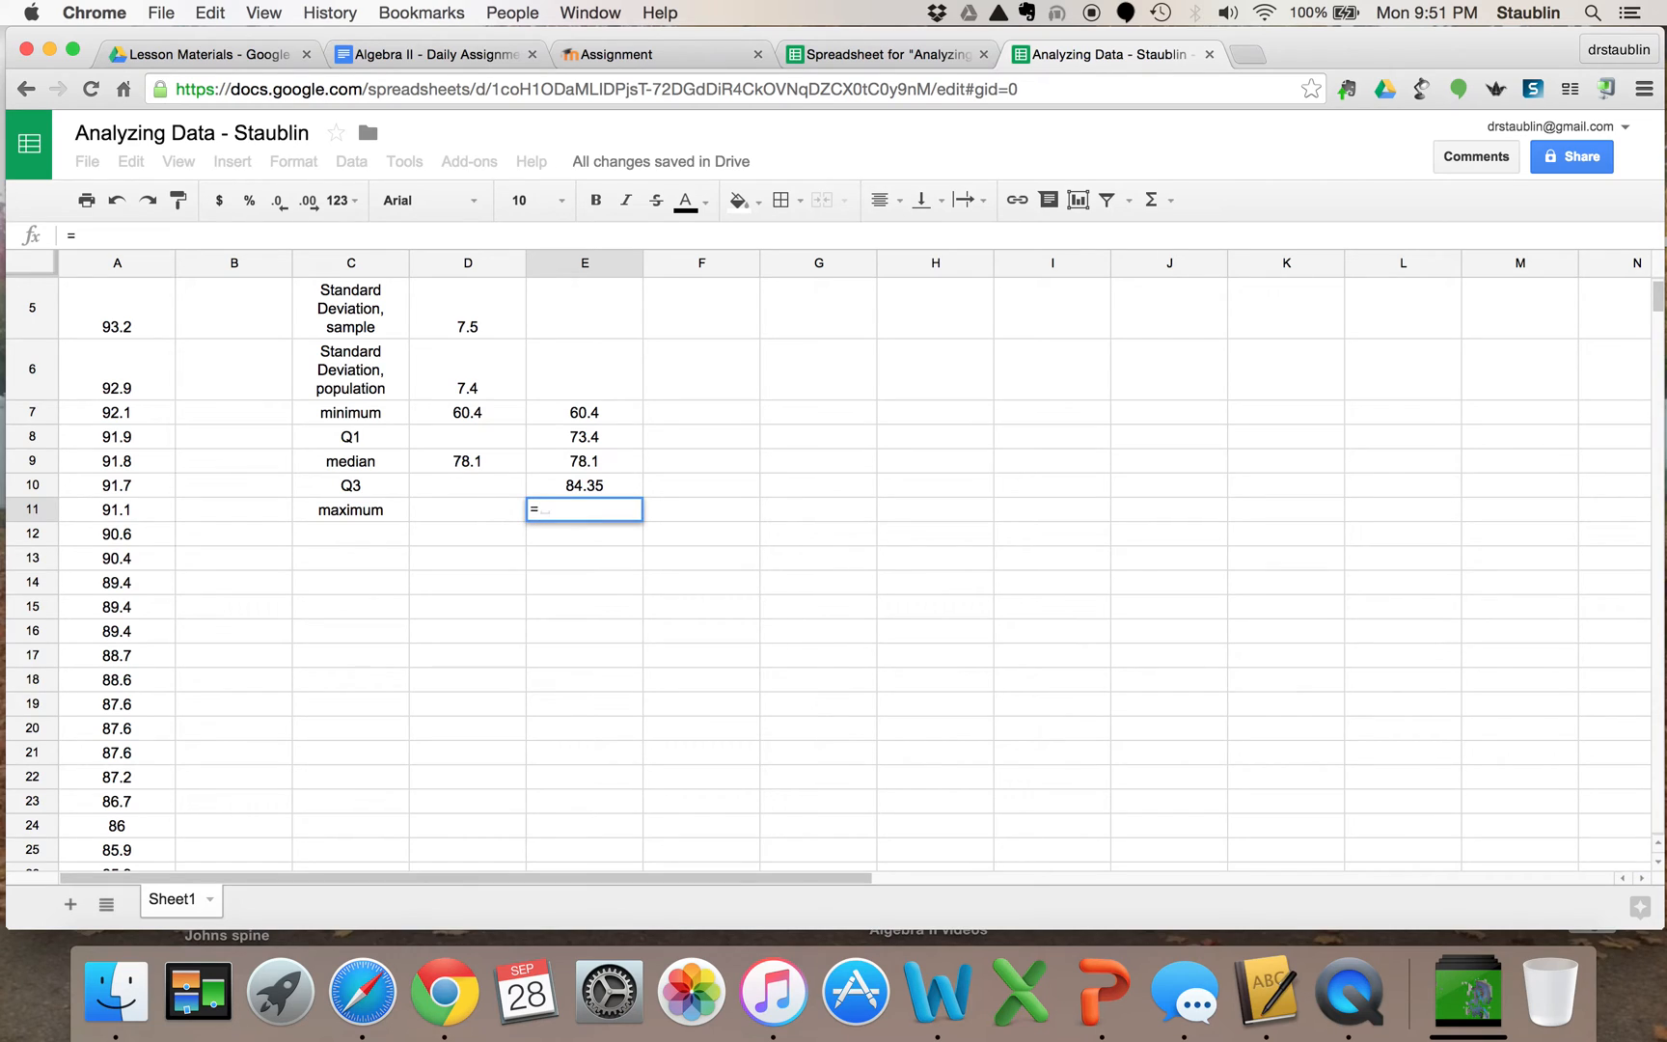
type("quartile(")
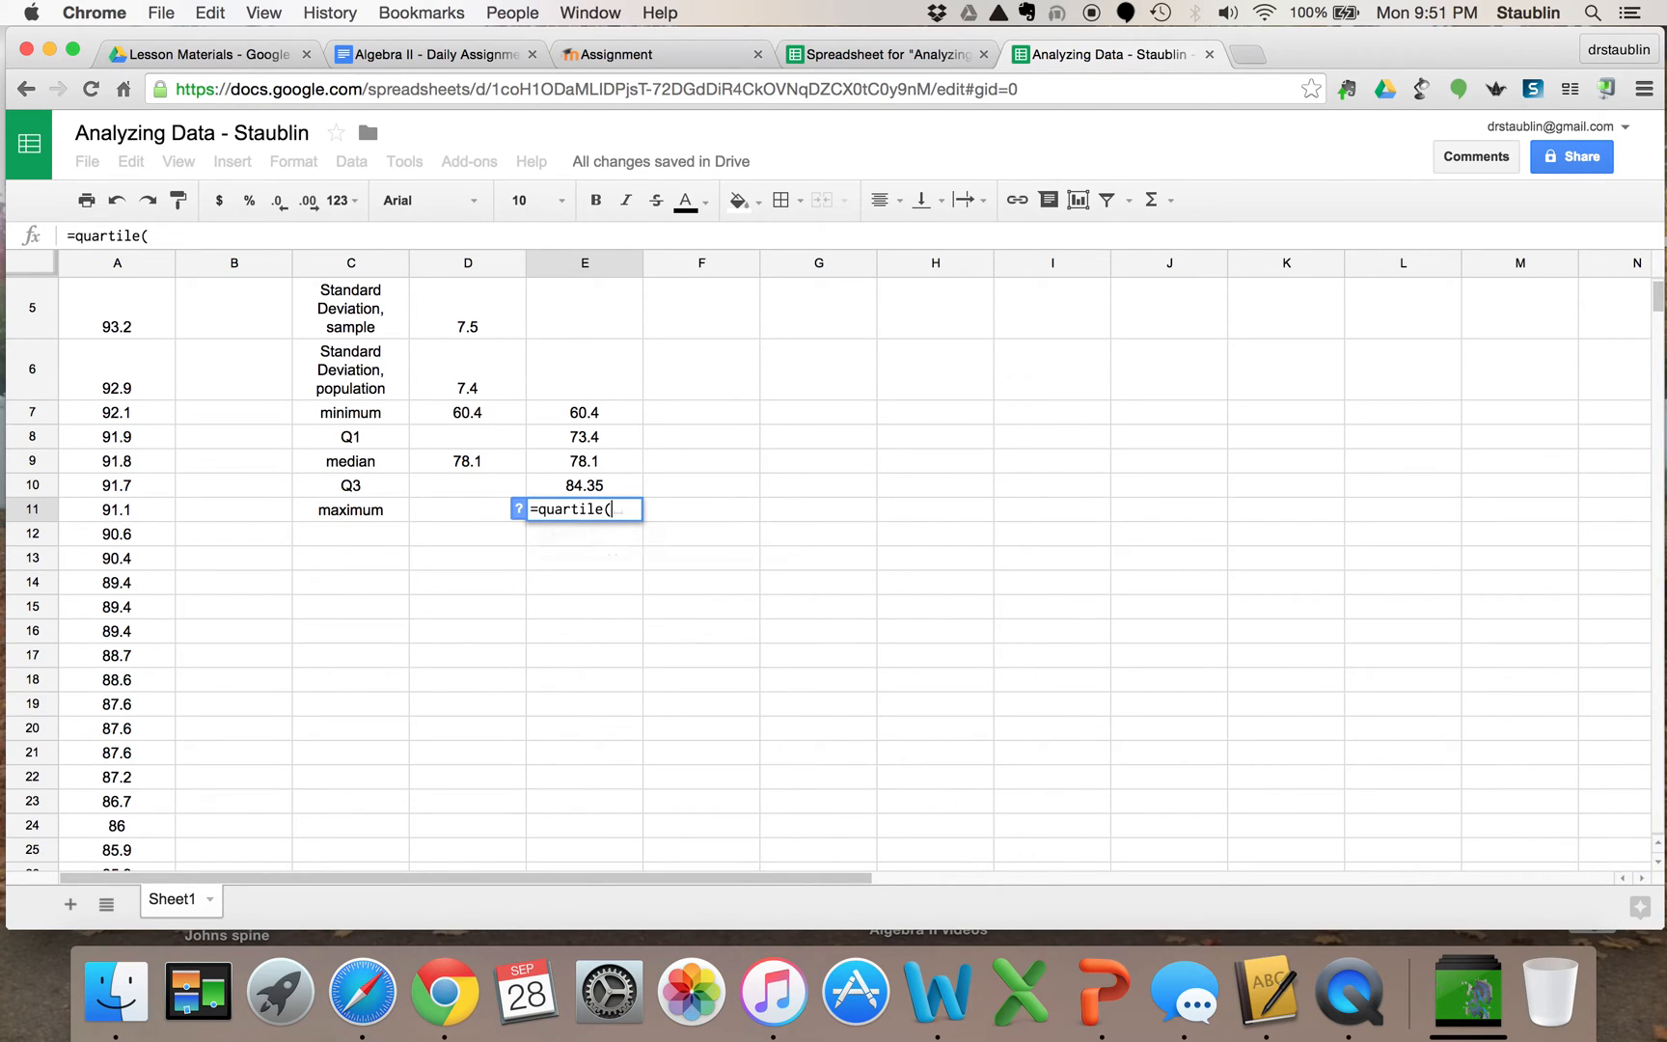
scroll(150, 328, "up", 3)
left_click(124, 370)
left_click_drag(124, 372, 134, 585)
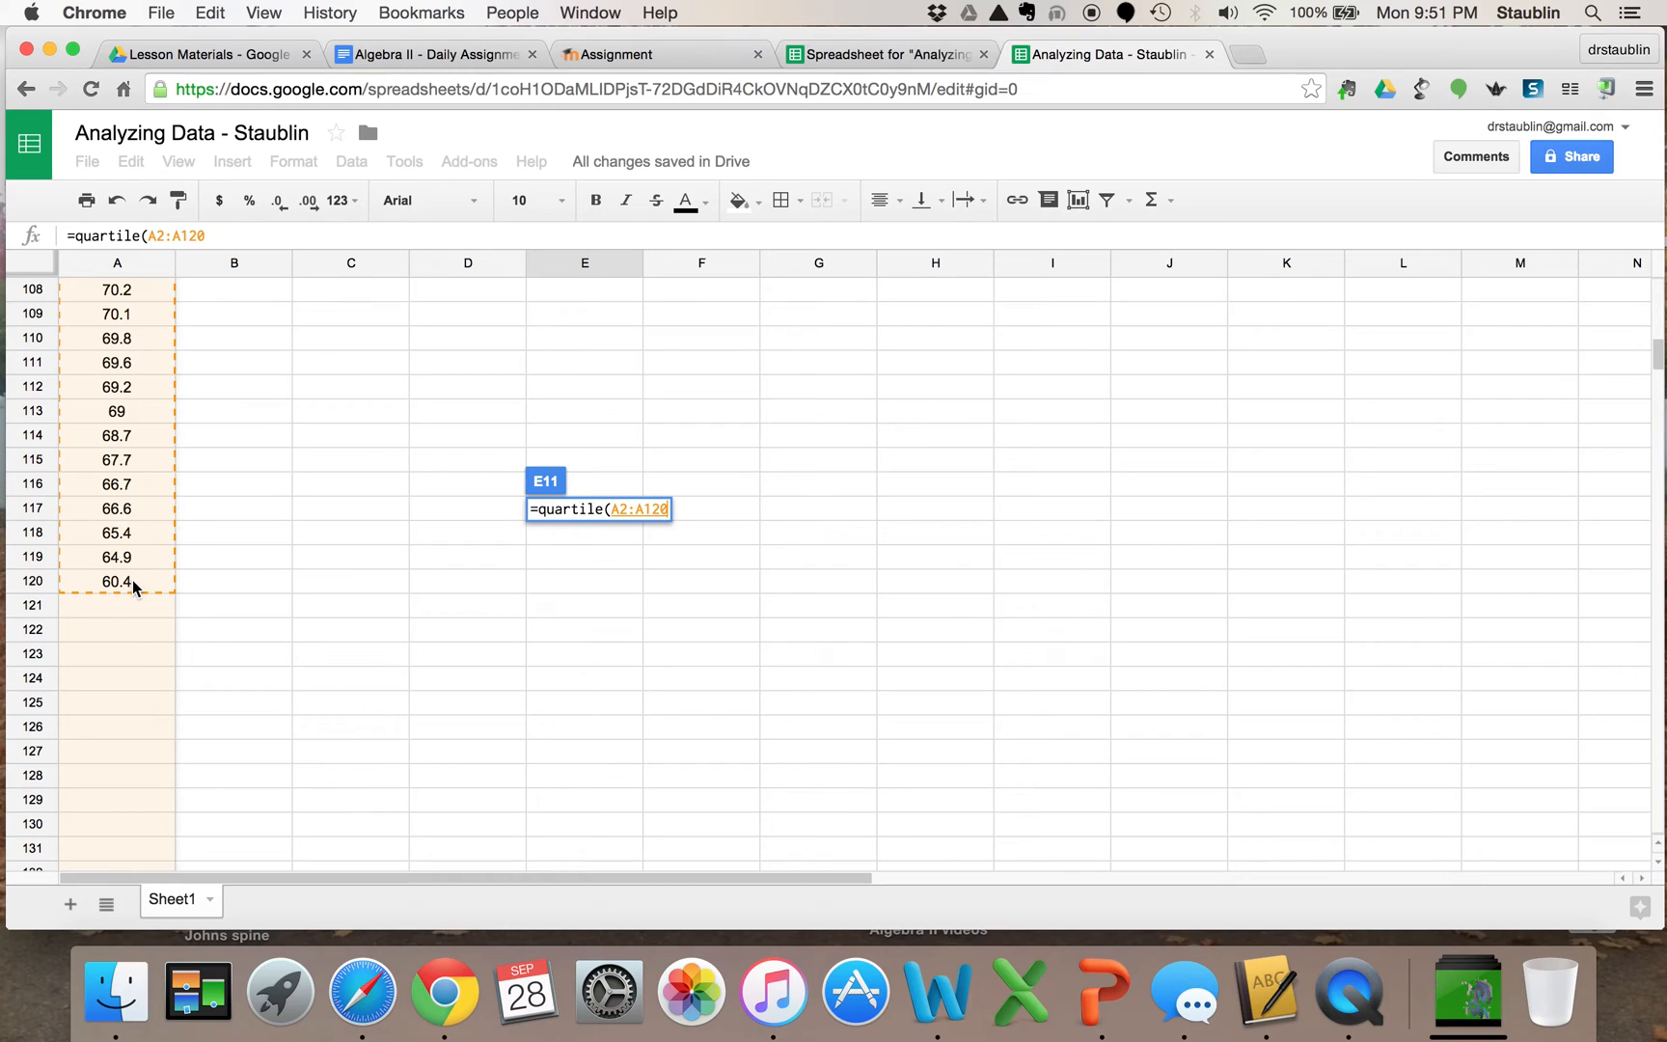
type(",")
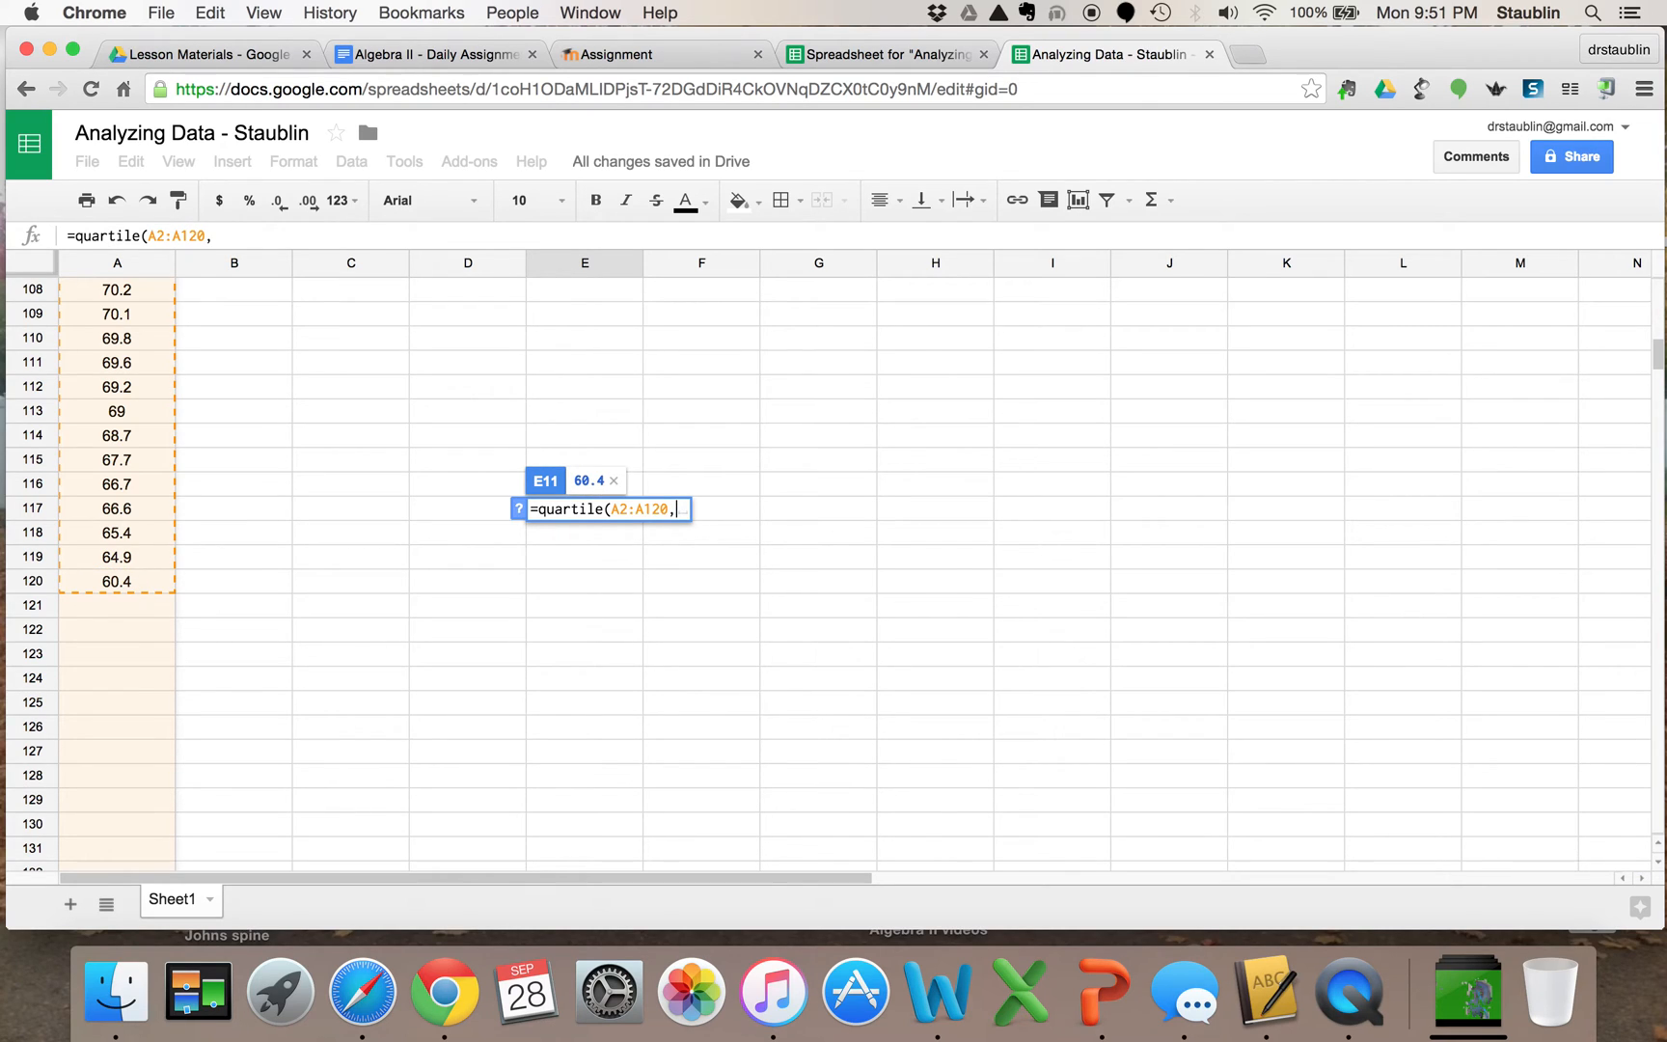
type("4")
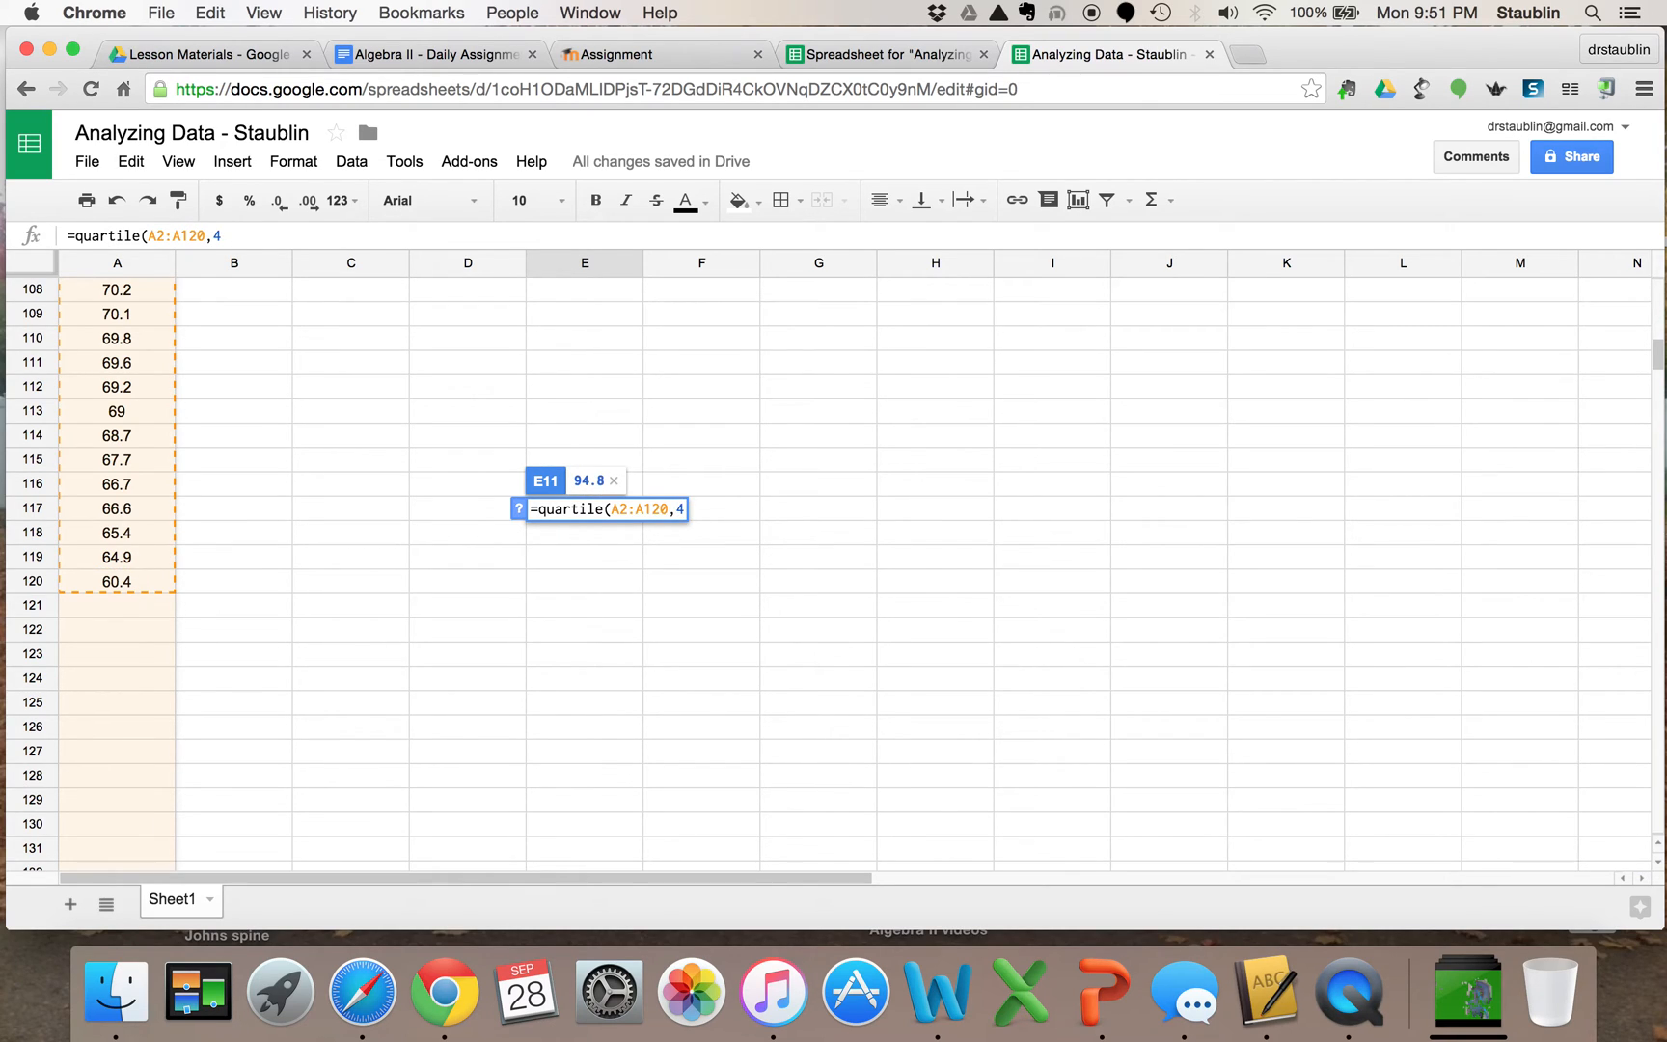
type(")")
key("Return")
Enter the formula =max(A2:A120) in cell D11 to calculate the maximum with its own function.
scroll(854, 574, "up", 5)
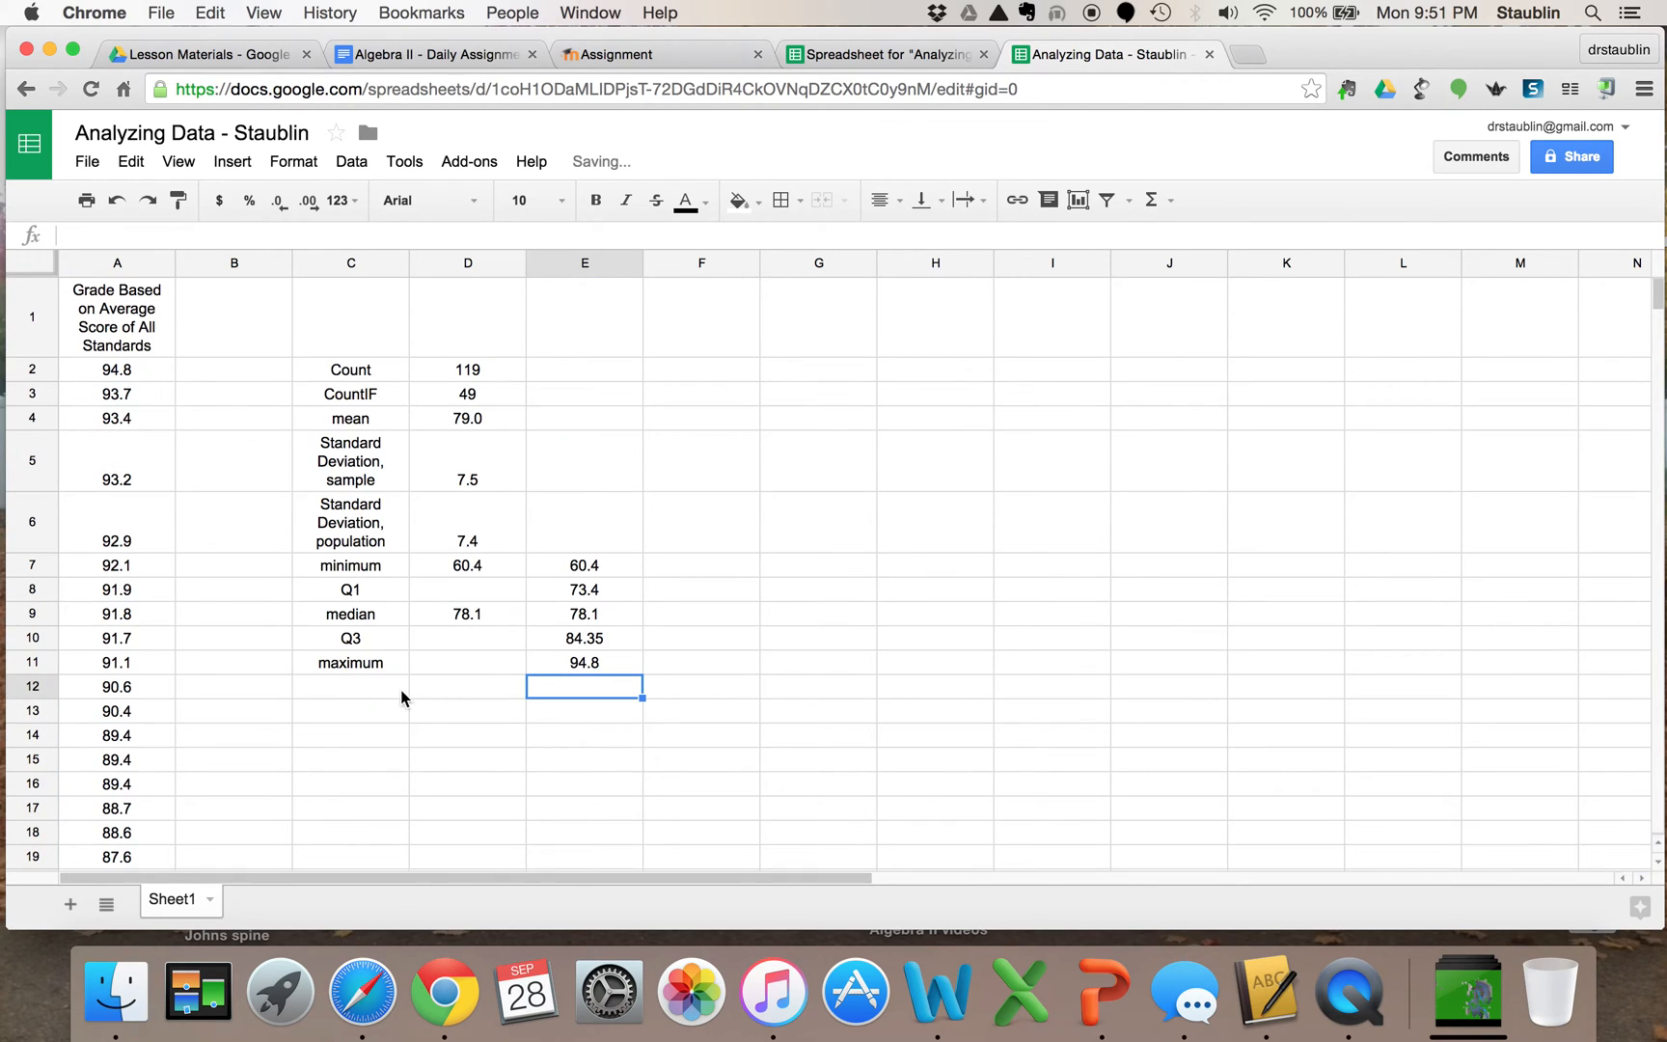
left_click(451, 666)
type("=")
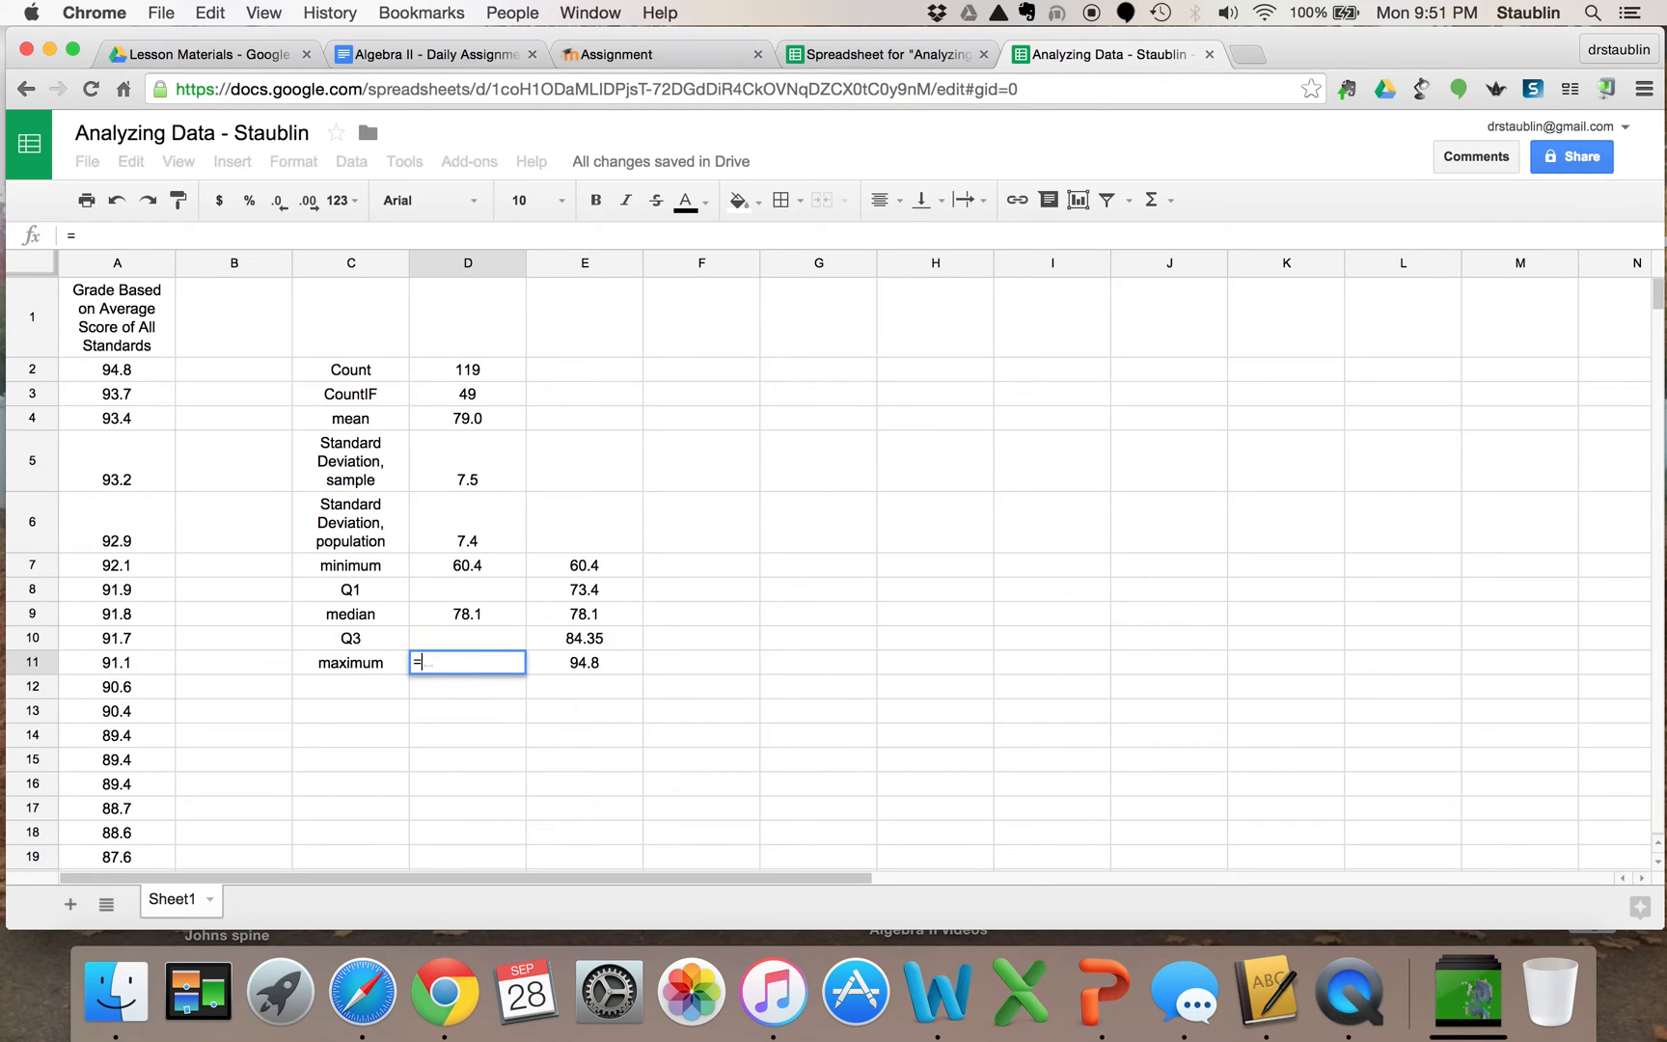
type("maxi")
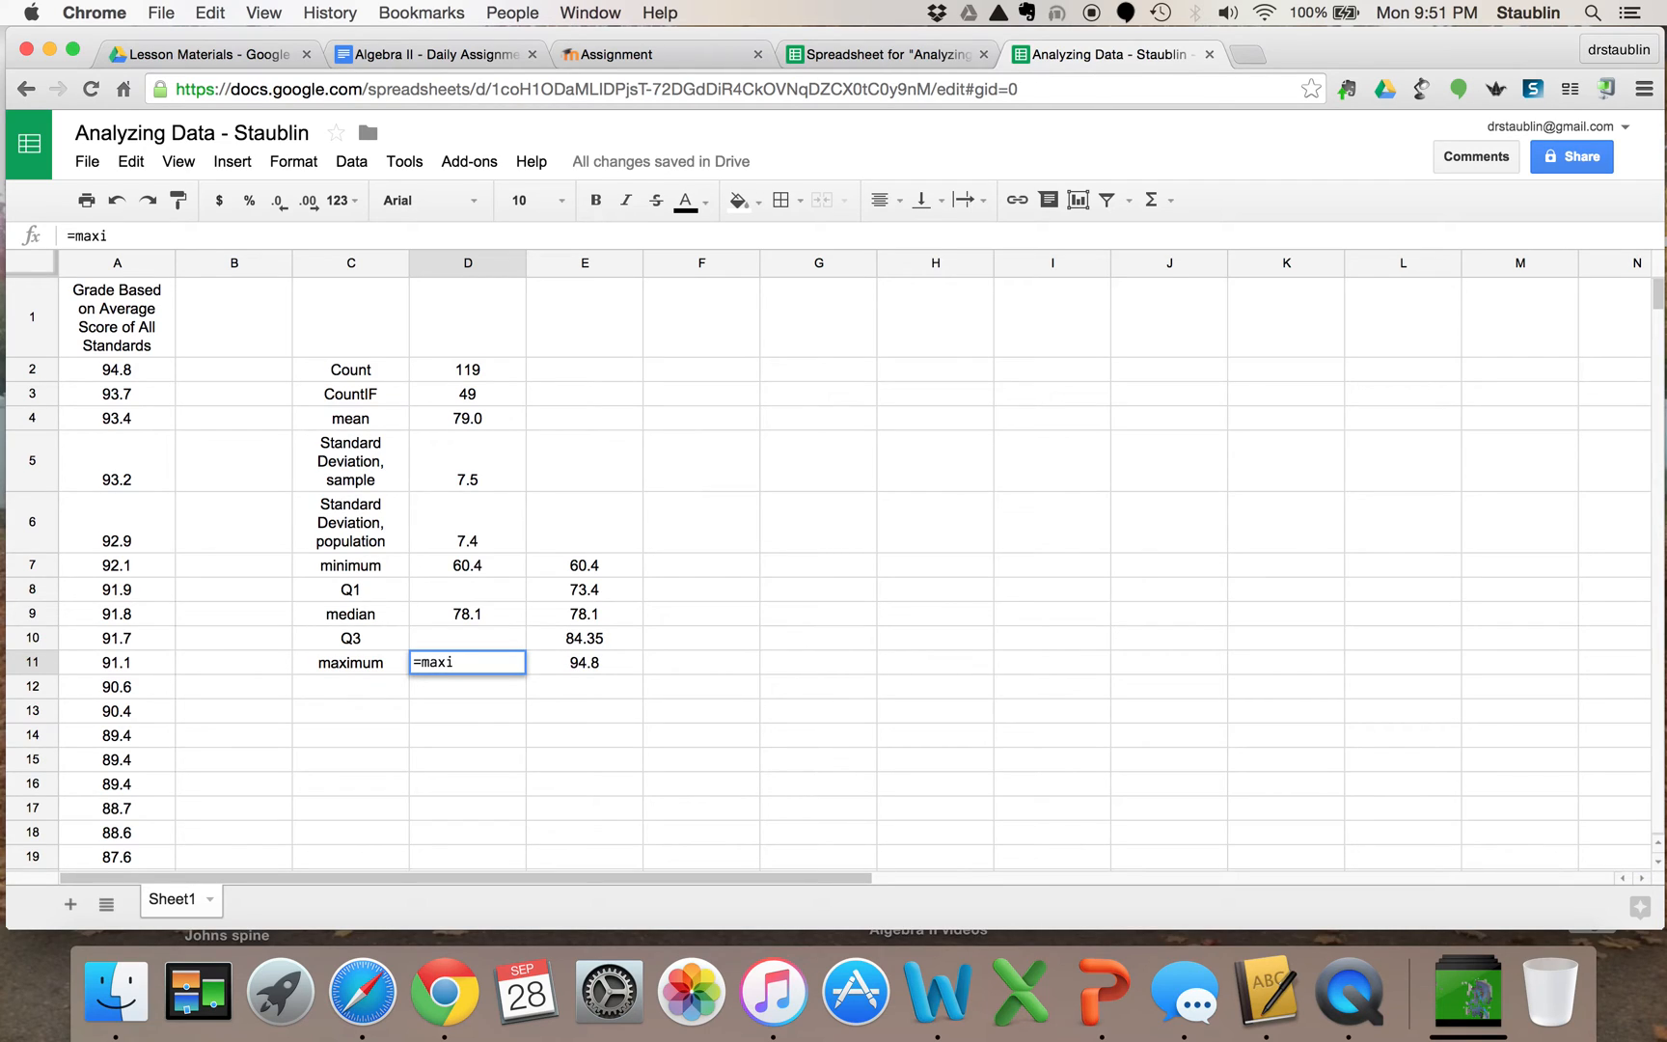
key("BackSpace")
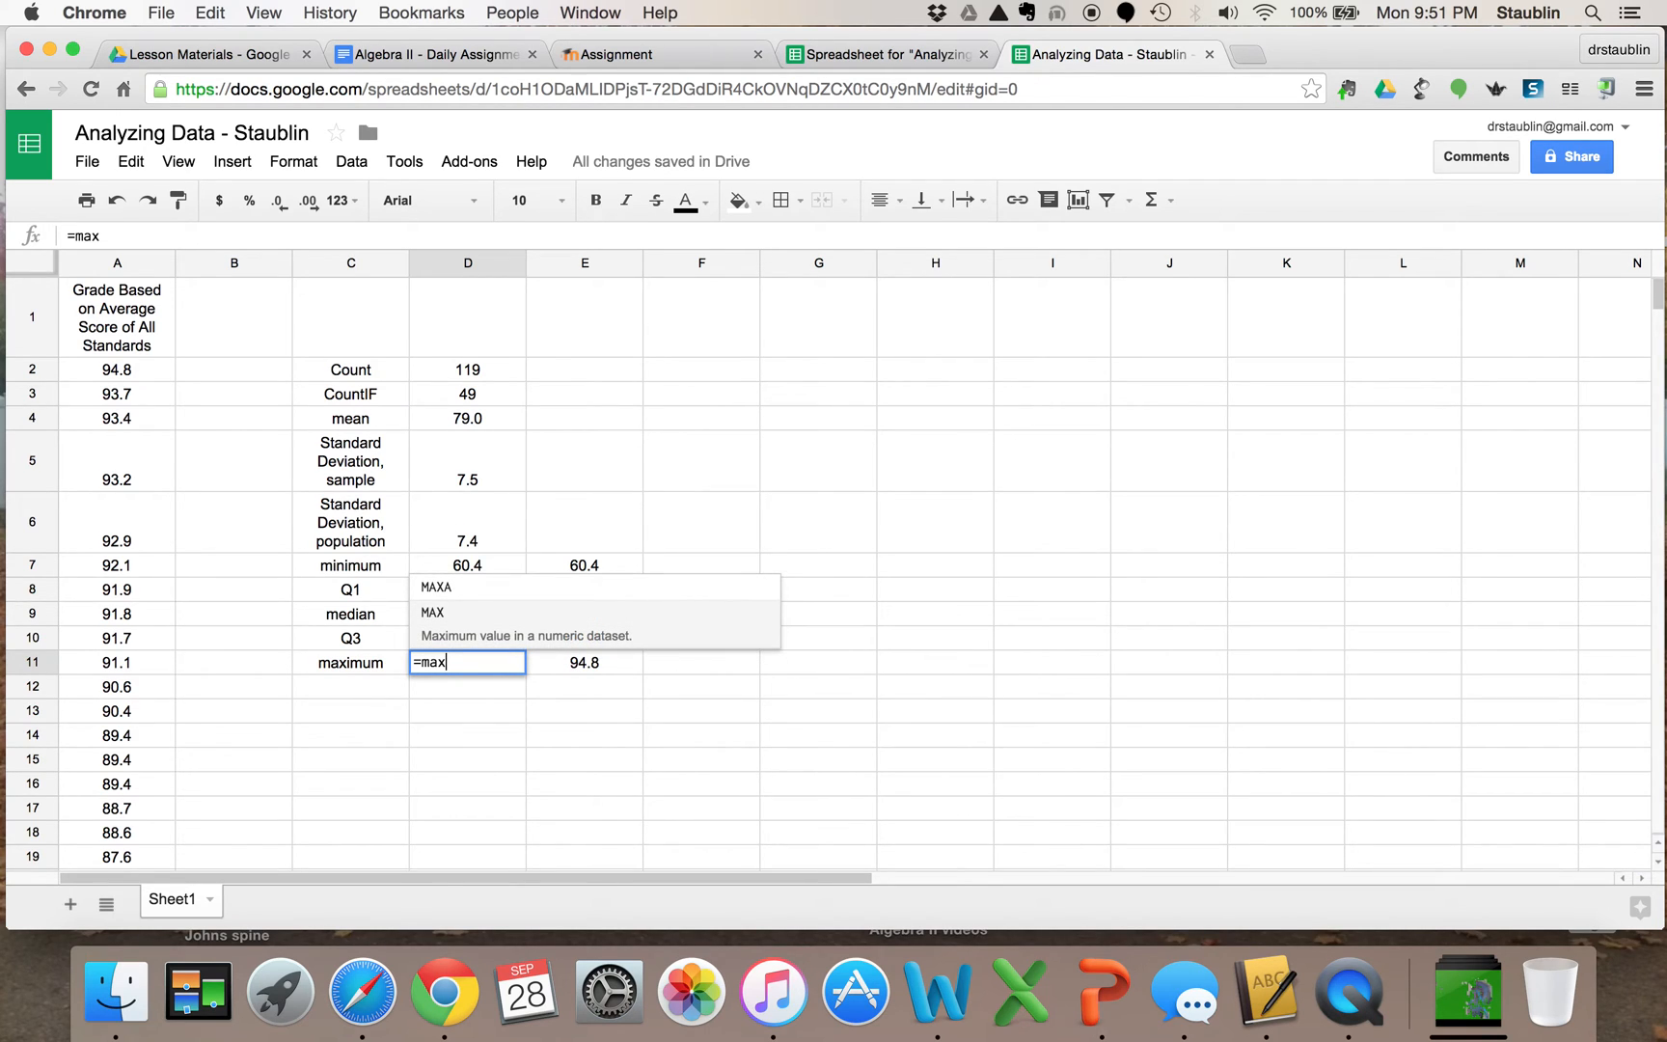
type("(")
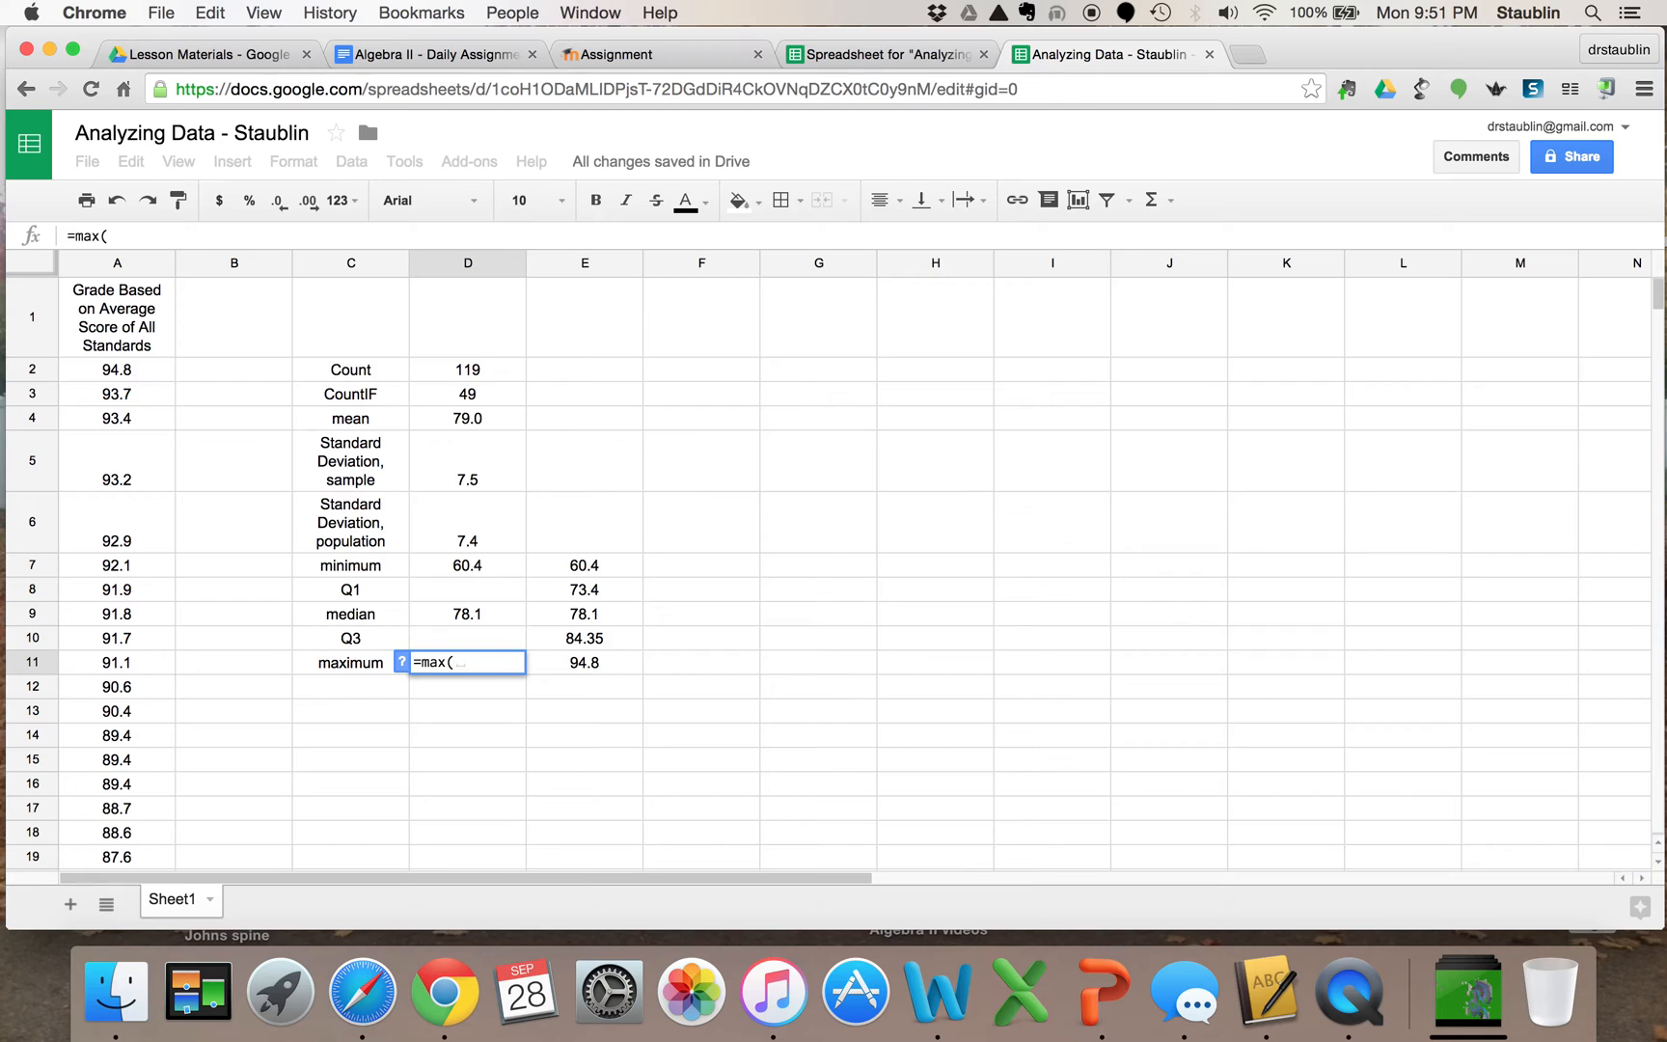
left_click_drag(124, 380, 111, 590)
left_click_drag(136, 484, 132, 465)
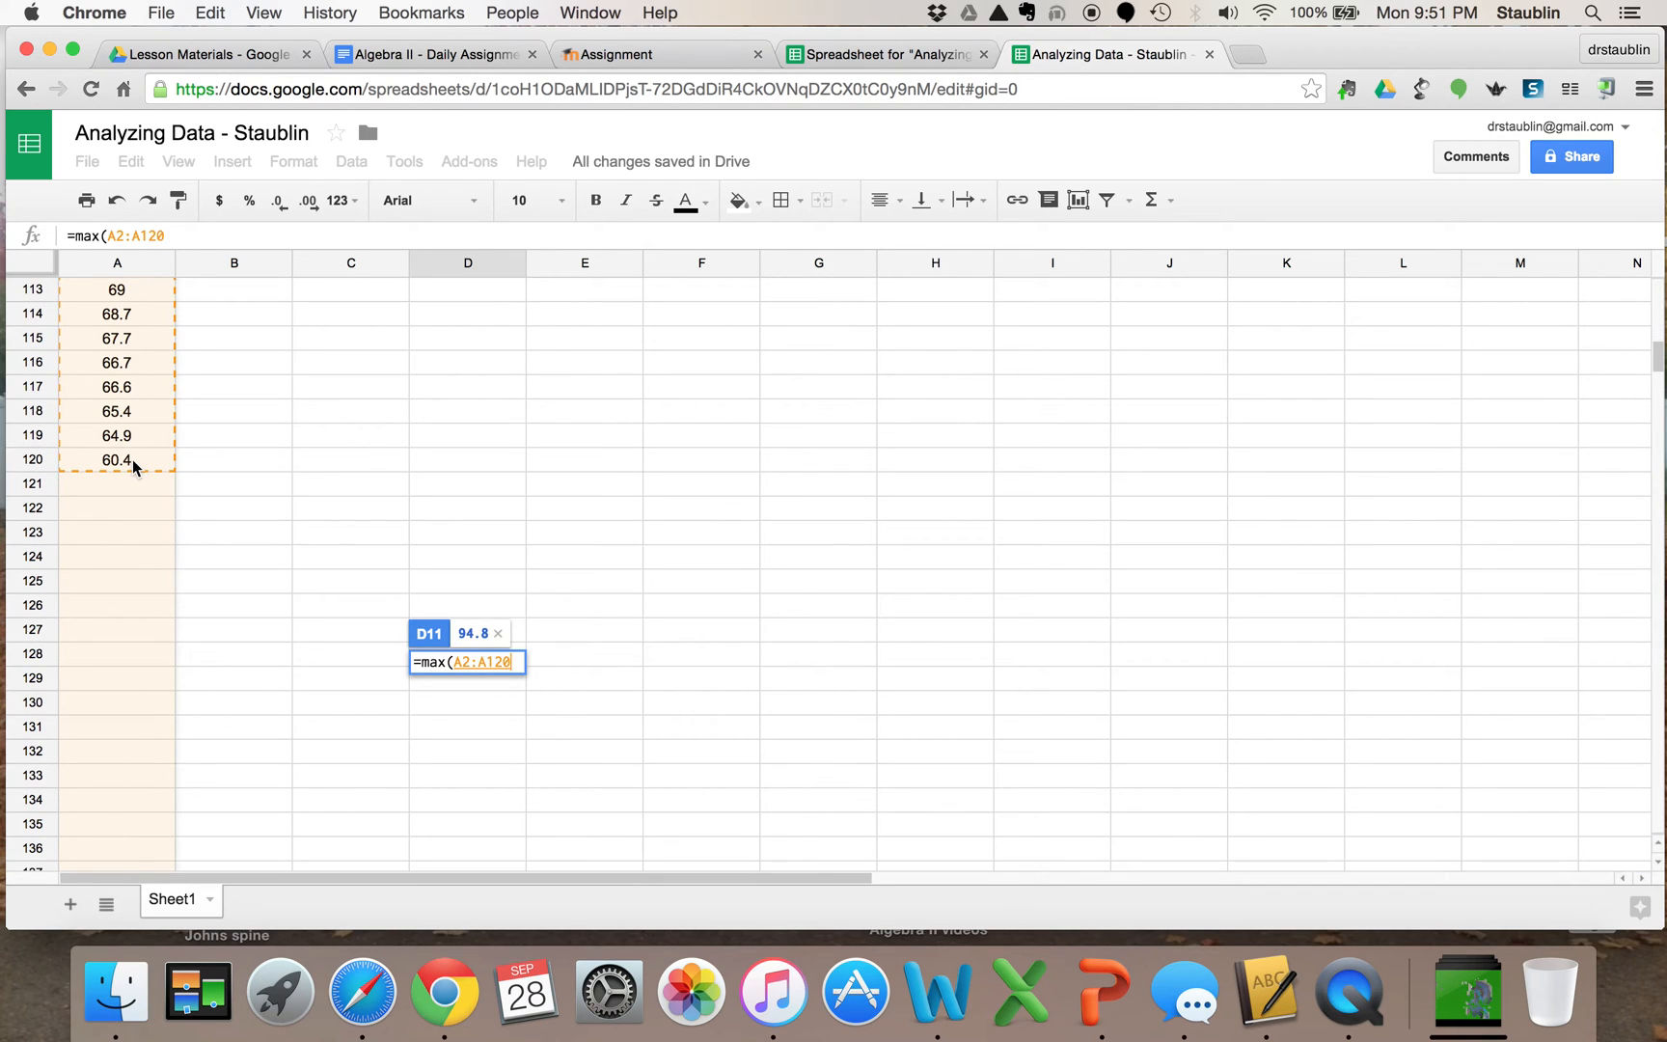
type(")")
key("Return")
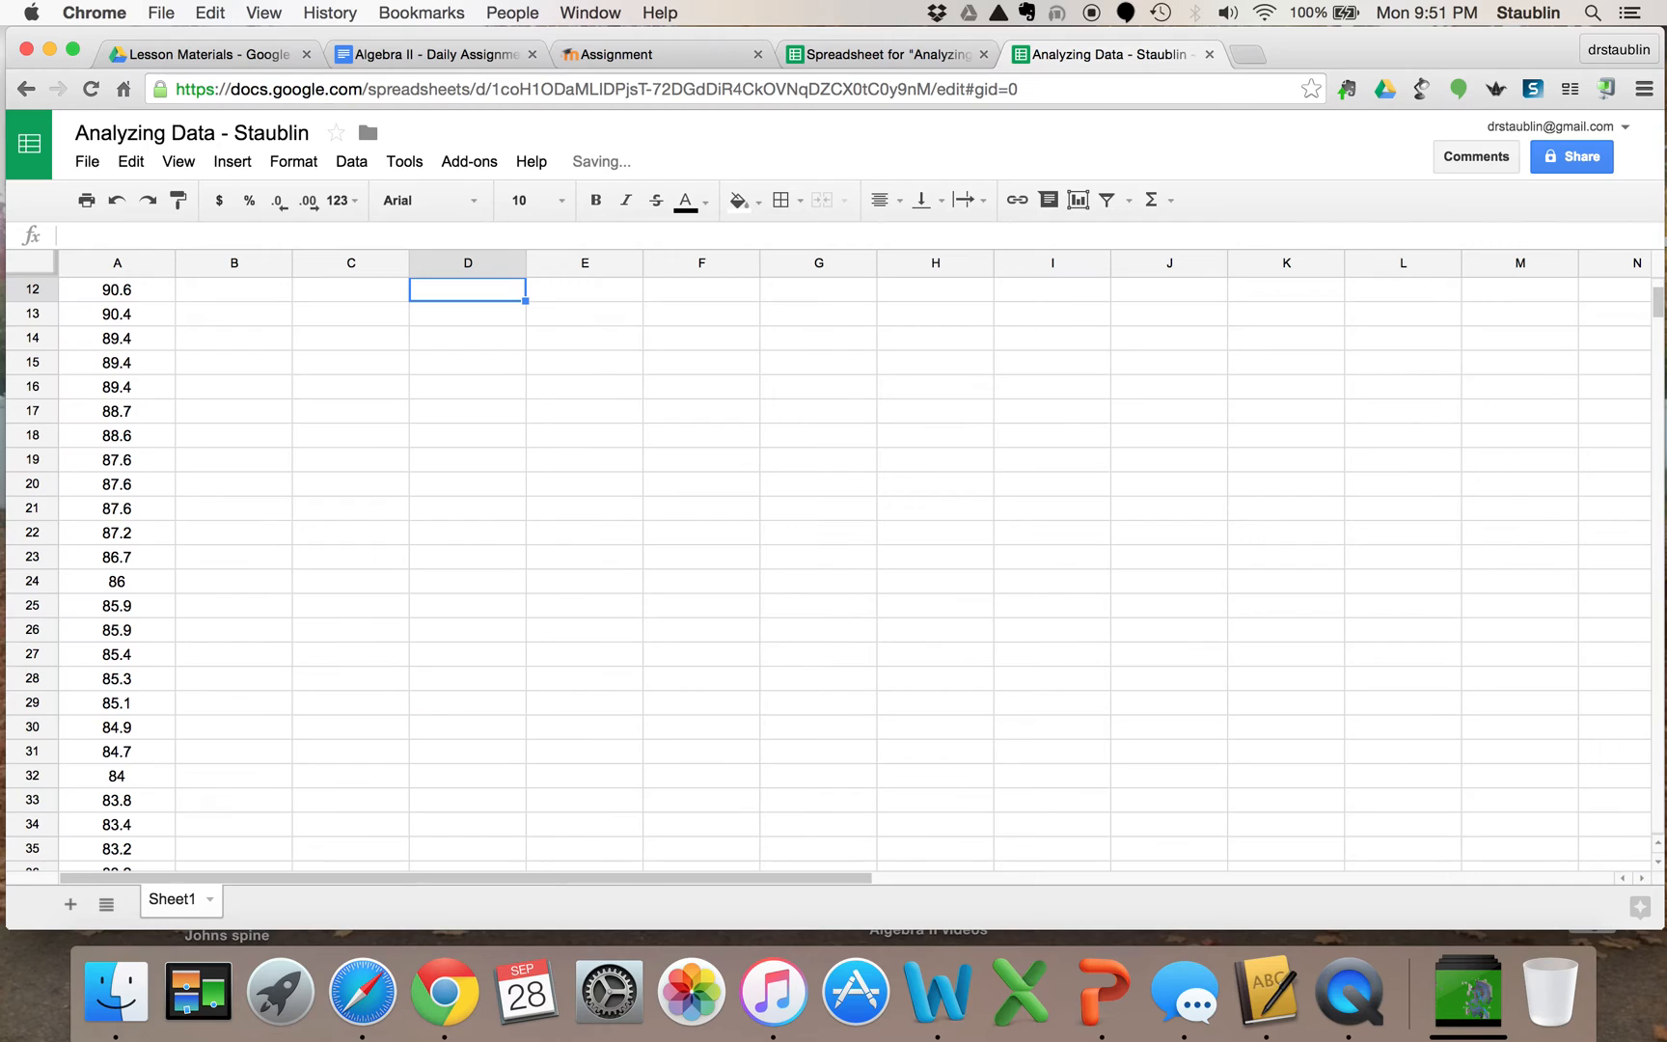
Select the grades in A2:A120 and open Explore to review their summary statistics and suggested charts.
scroll(235, 405, "up", 5)
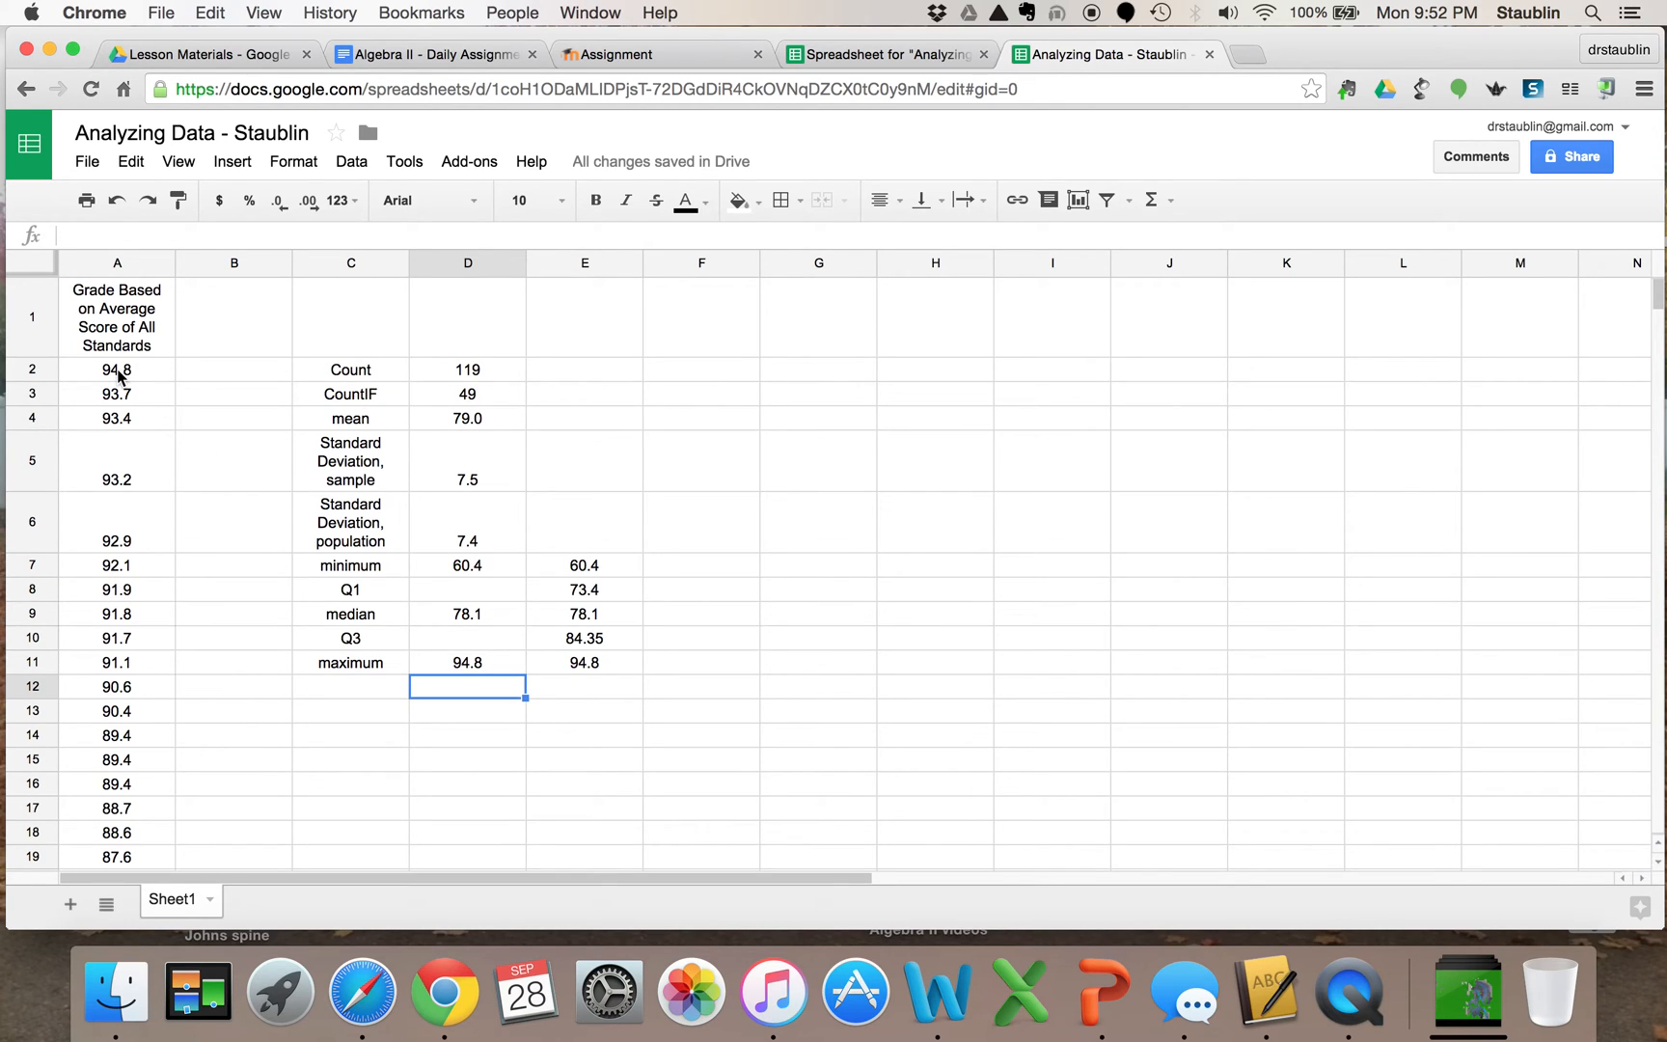
left_click_drag(117, 374, 96, 543)
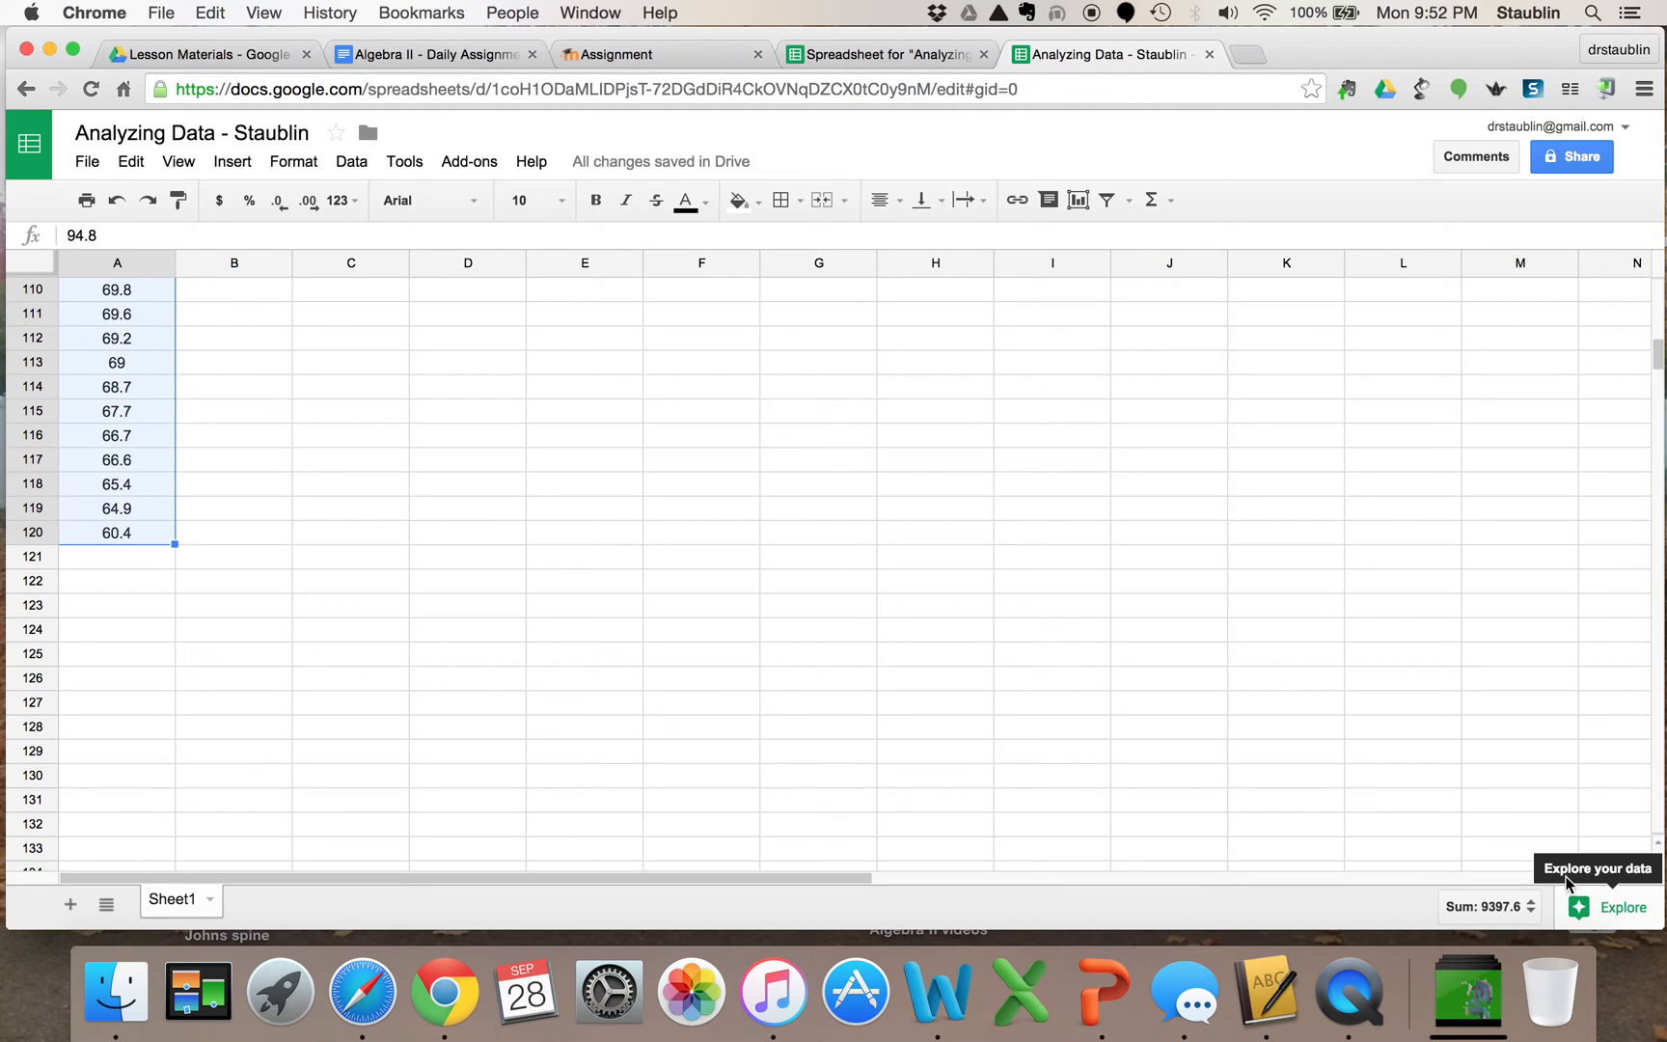
left_click(1606, 911)
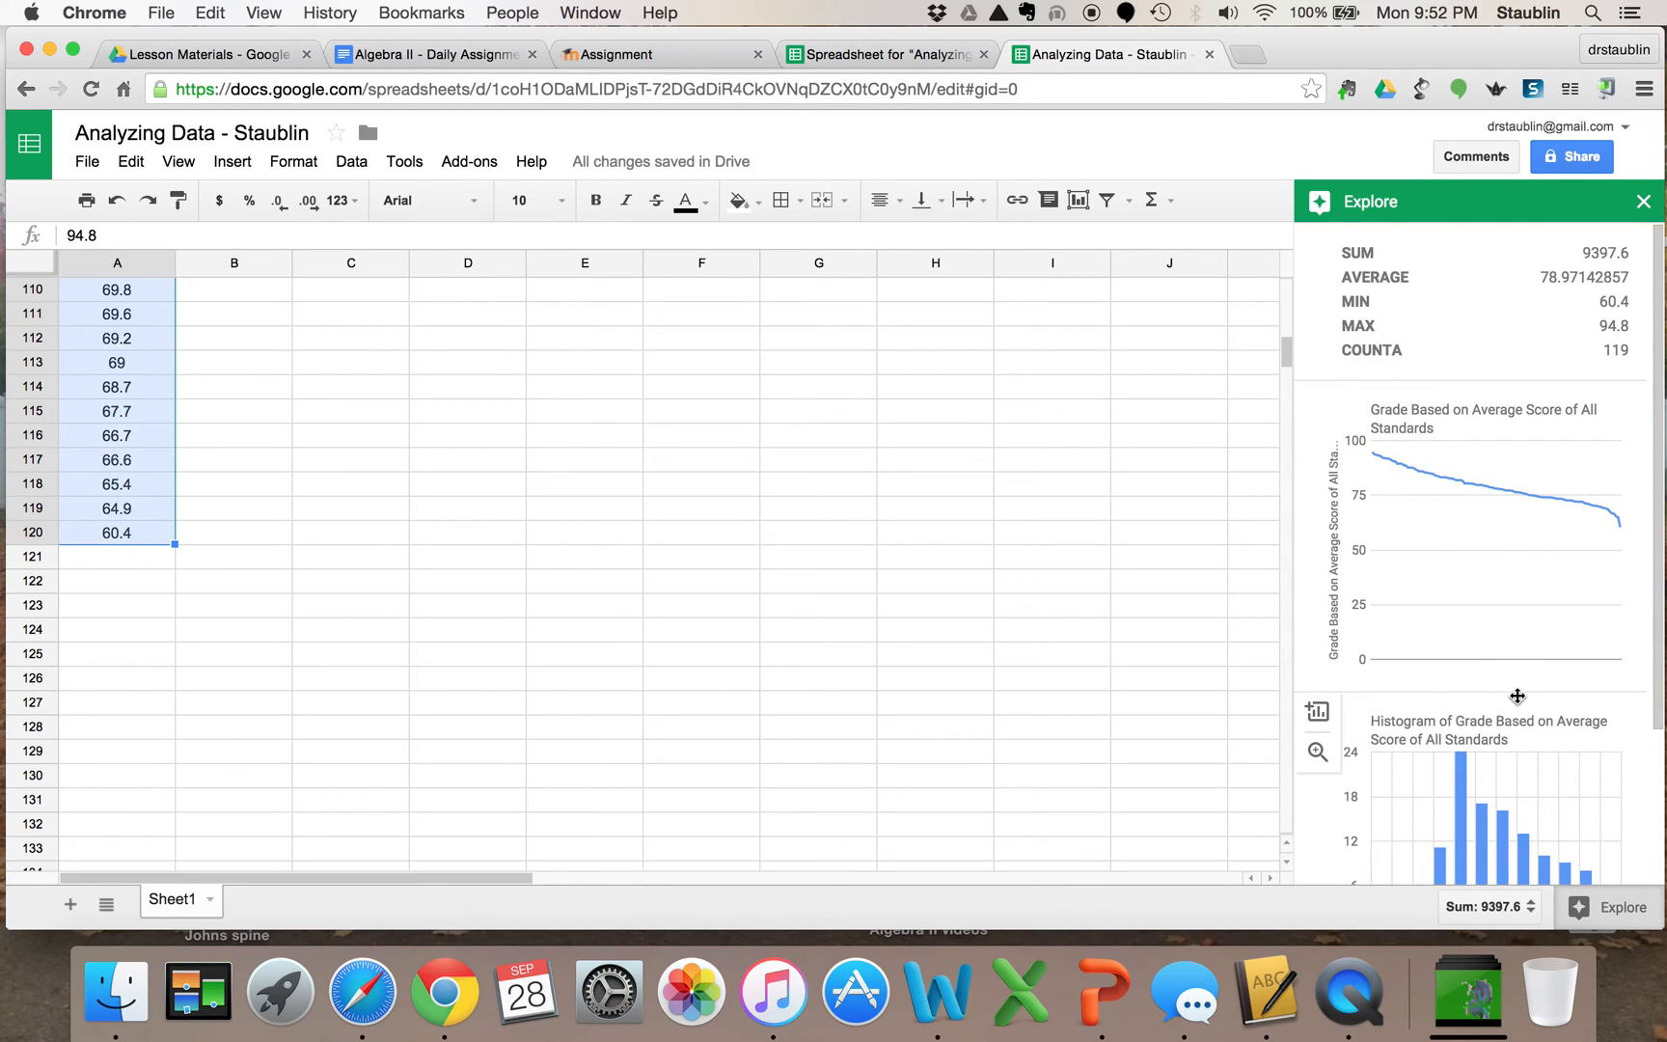
scroll(1543, 742, "down", 2)
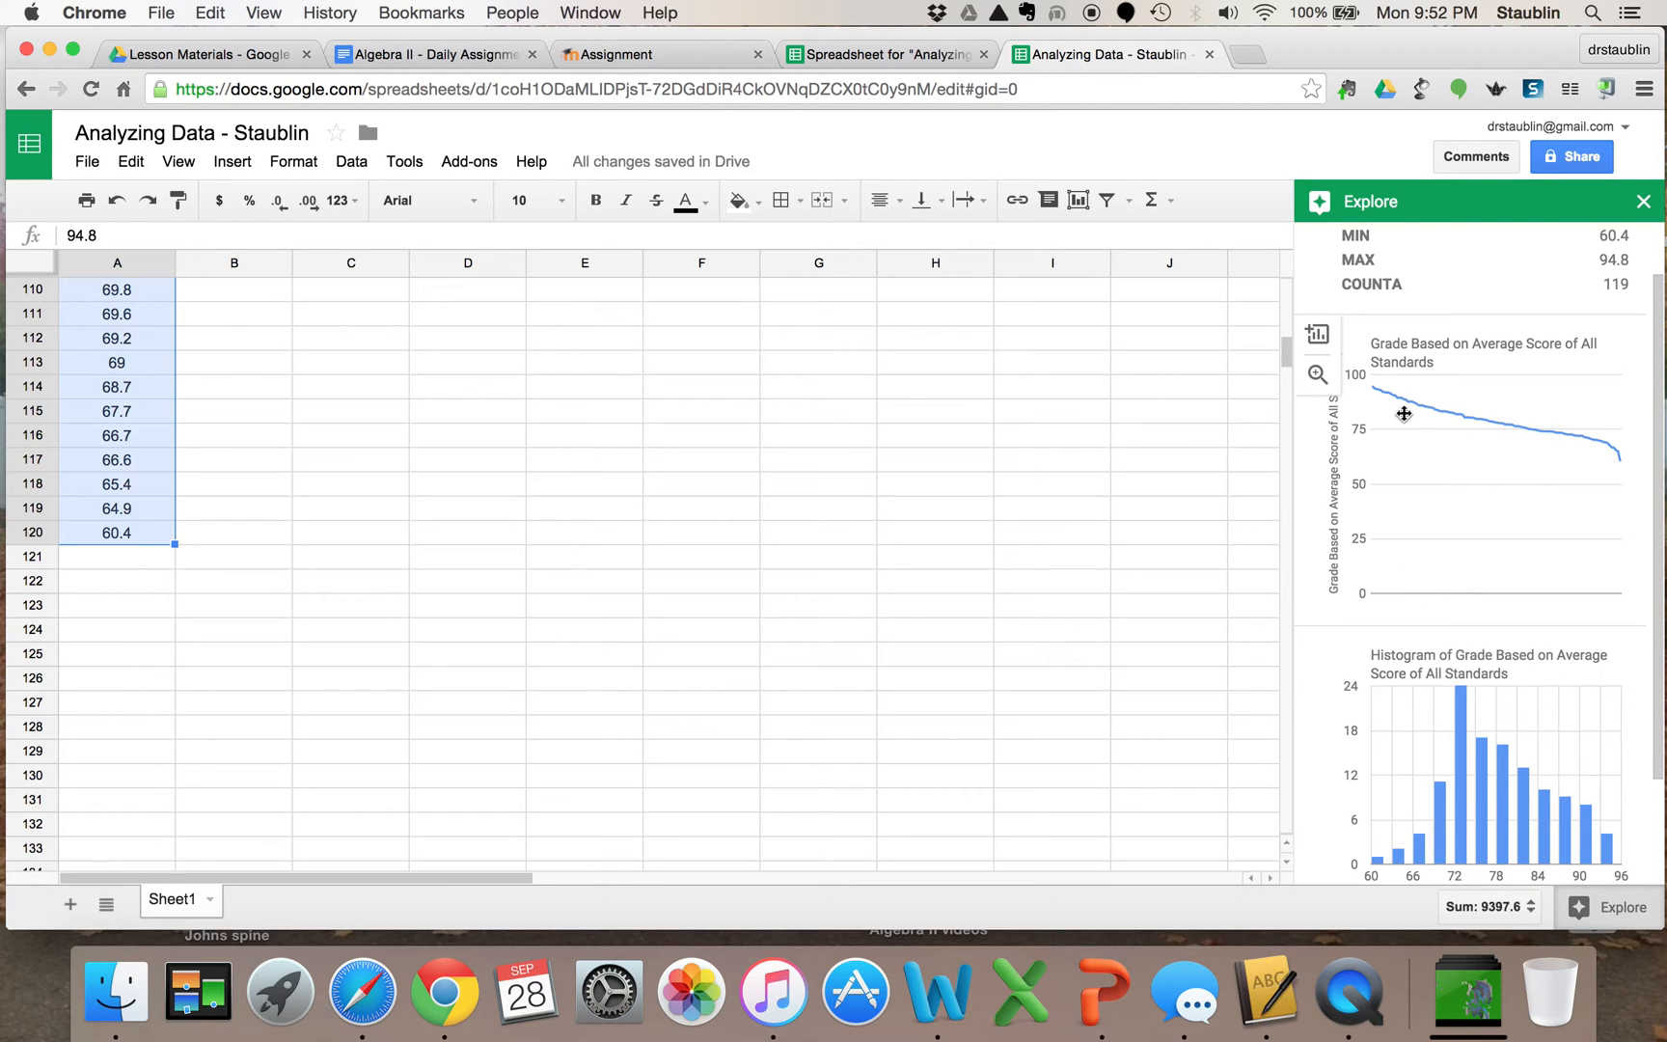
mouse_move(1380, 393)
Insert the suggested grade histogram into the sheet and move it clear of the grades in column A.
scroll(1336, 752, "down", 3)
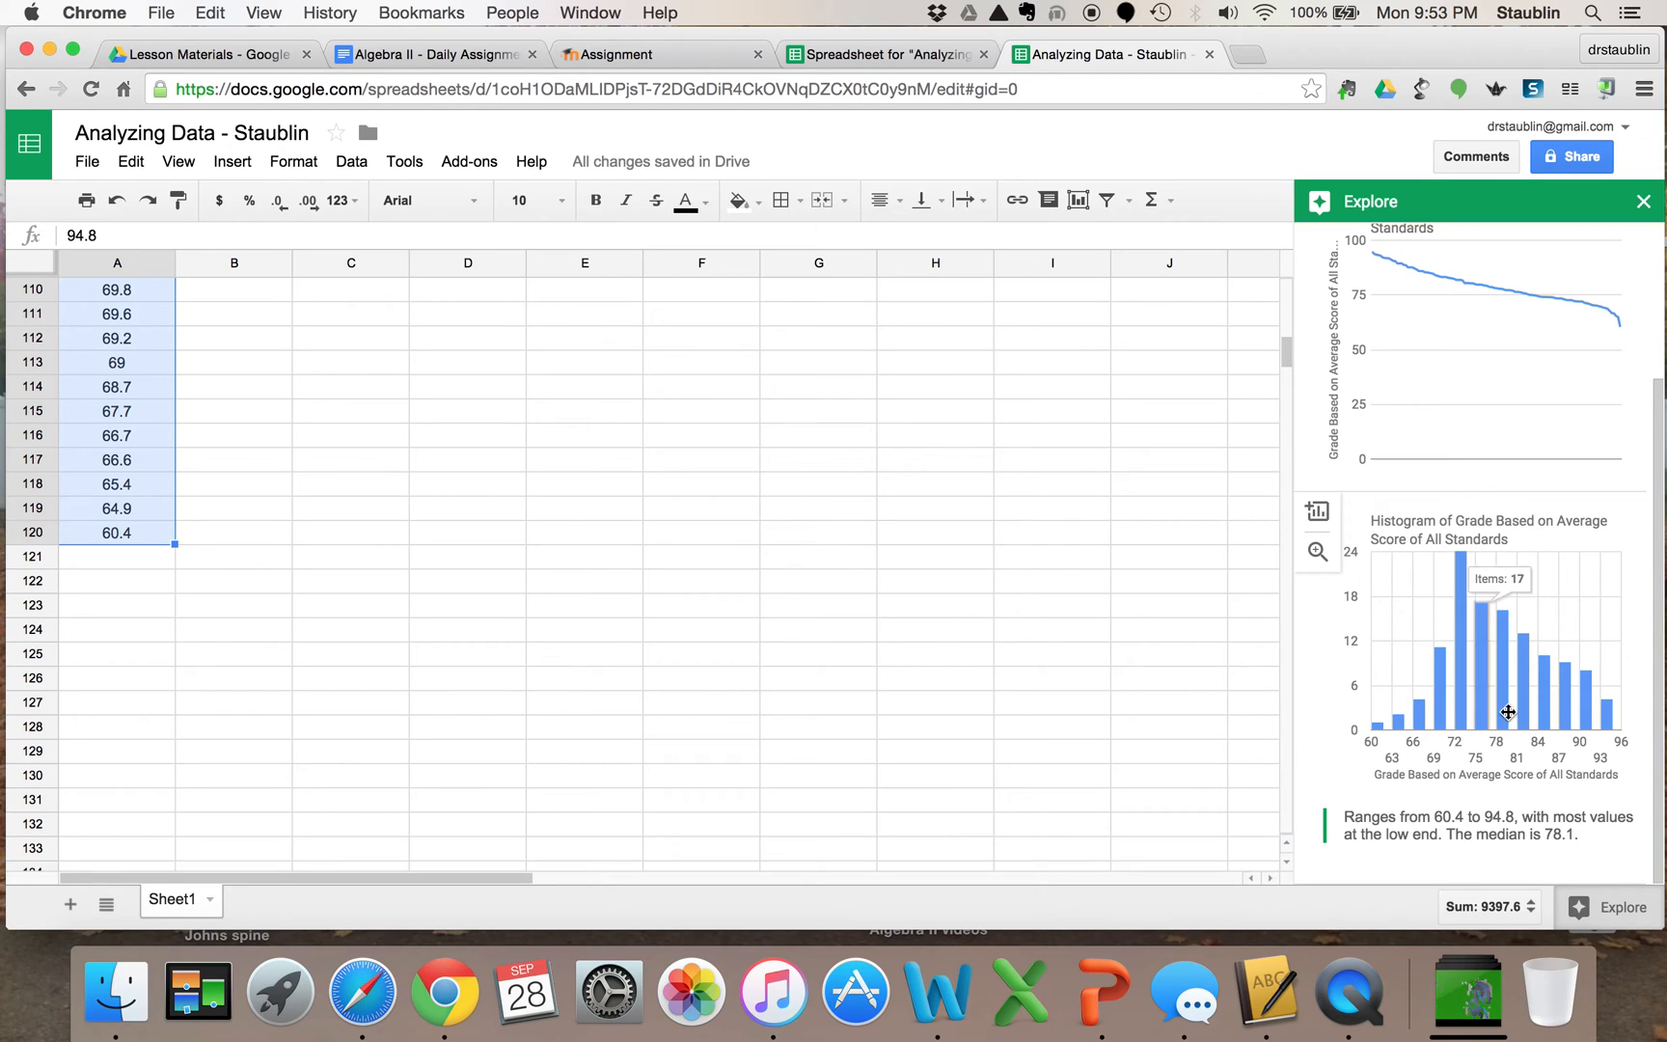
mouse_move(1606, 711)
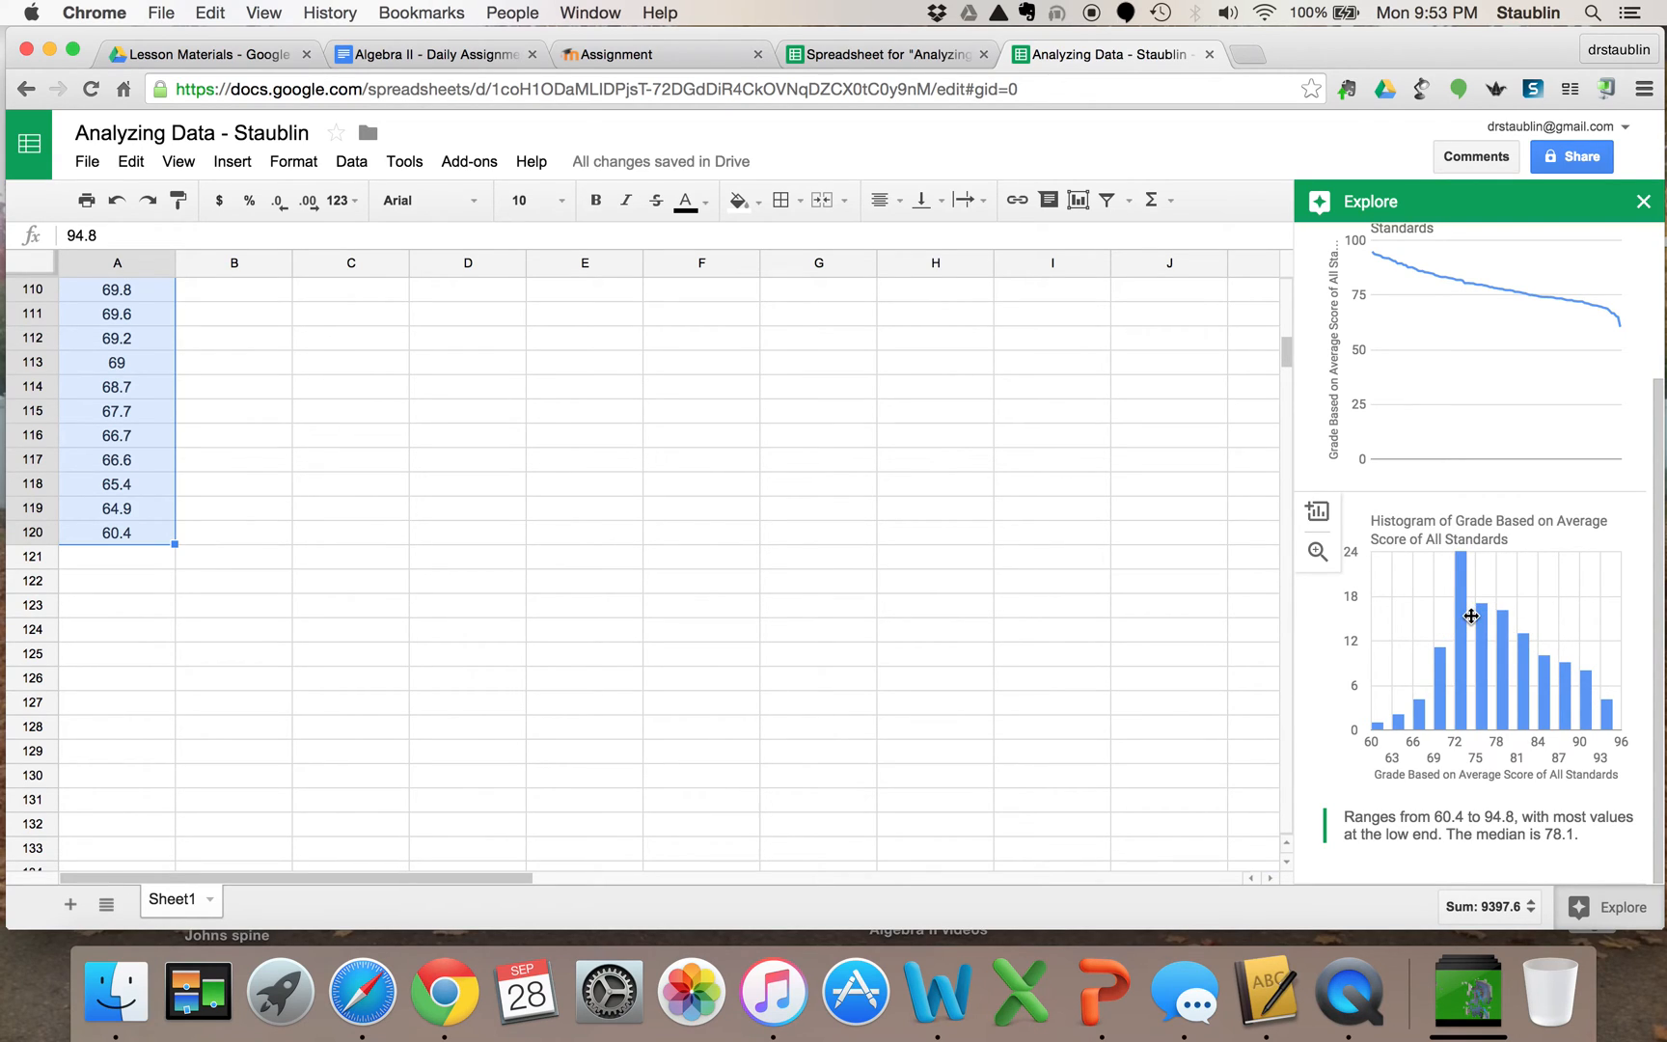
left_click(1317, 513)
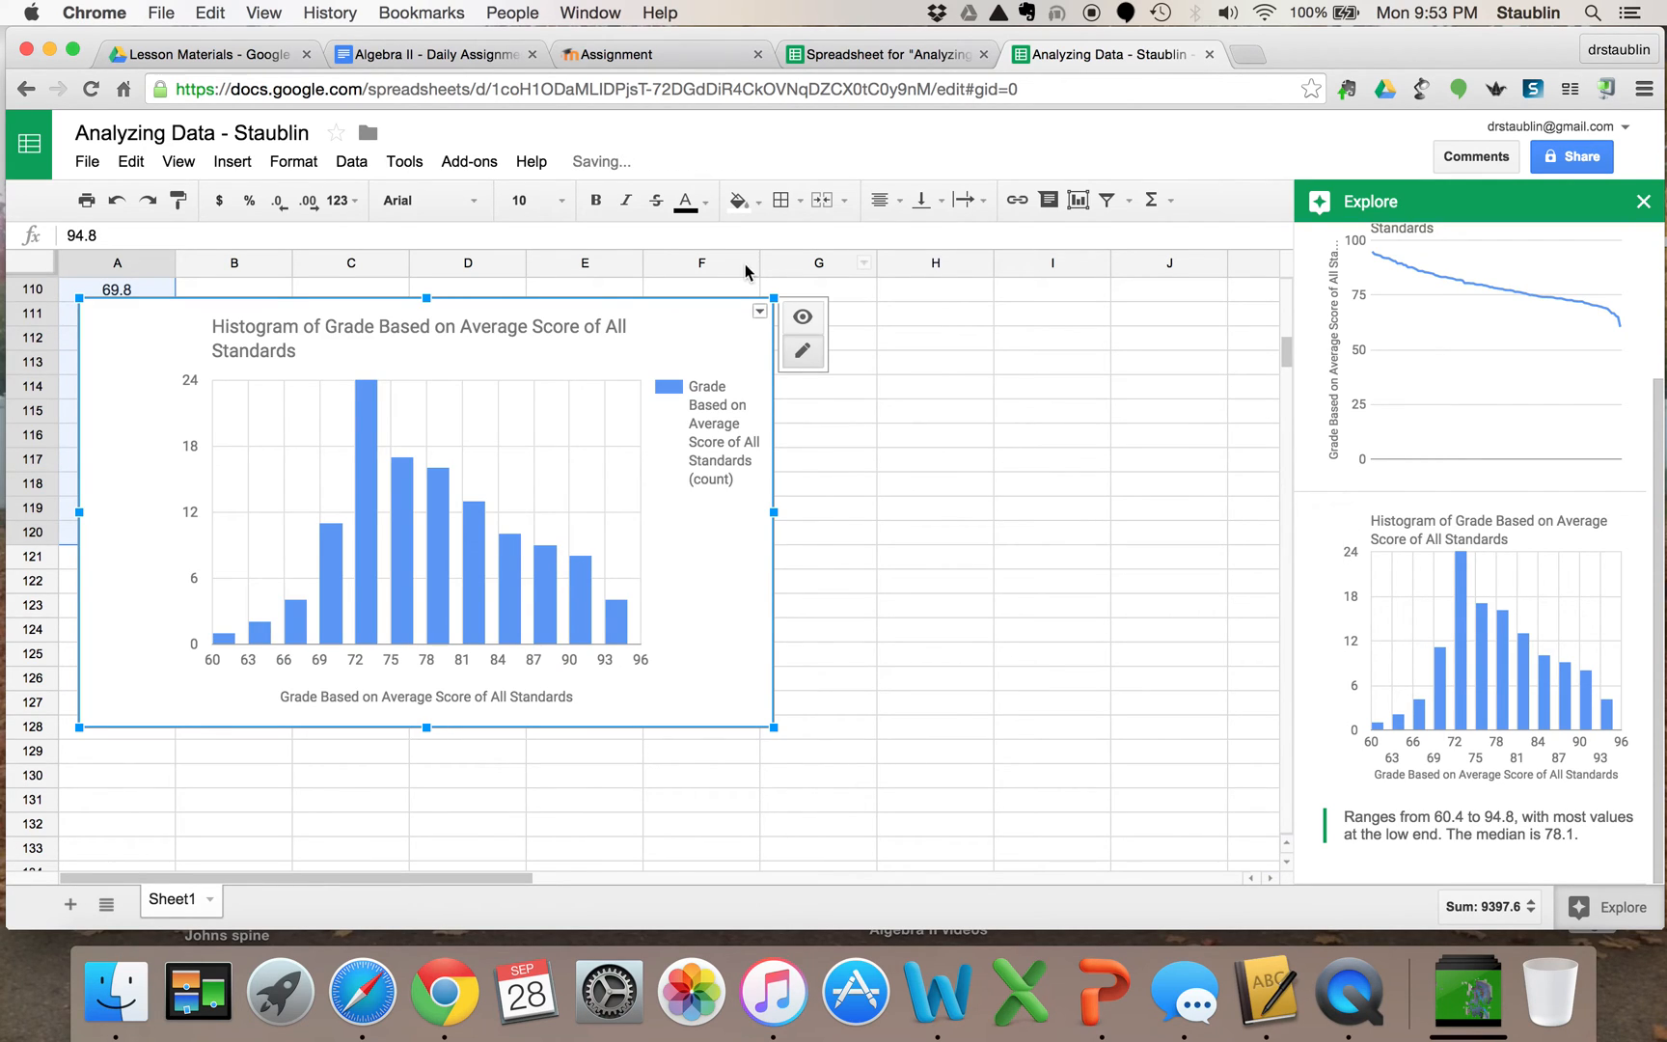
left_click_drag(704, 324, 932, 323)
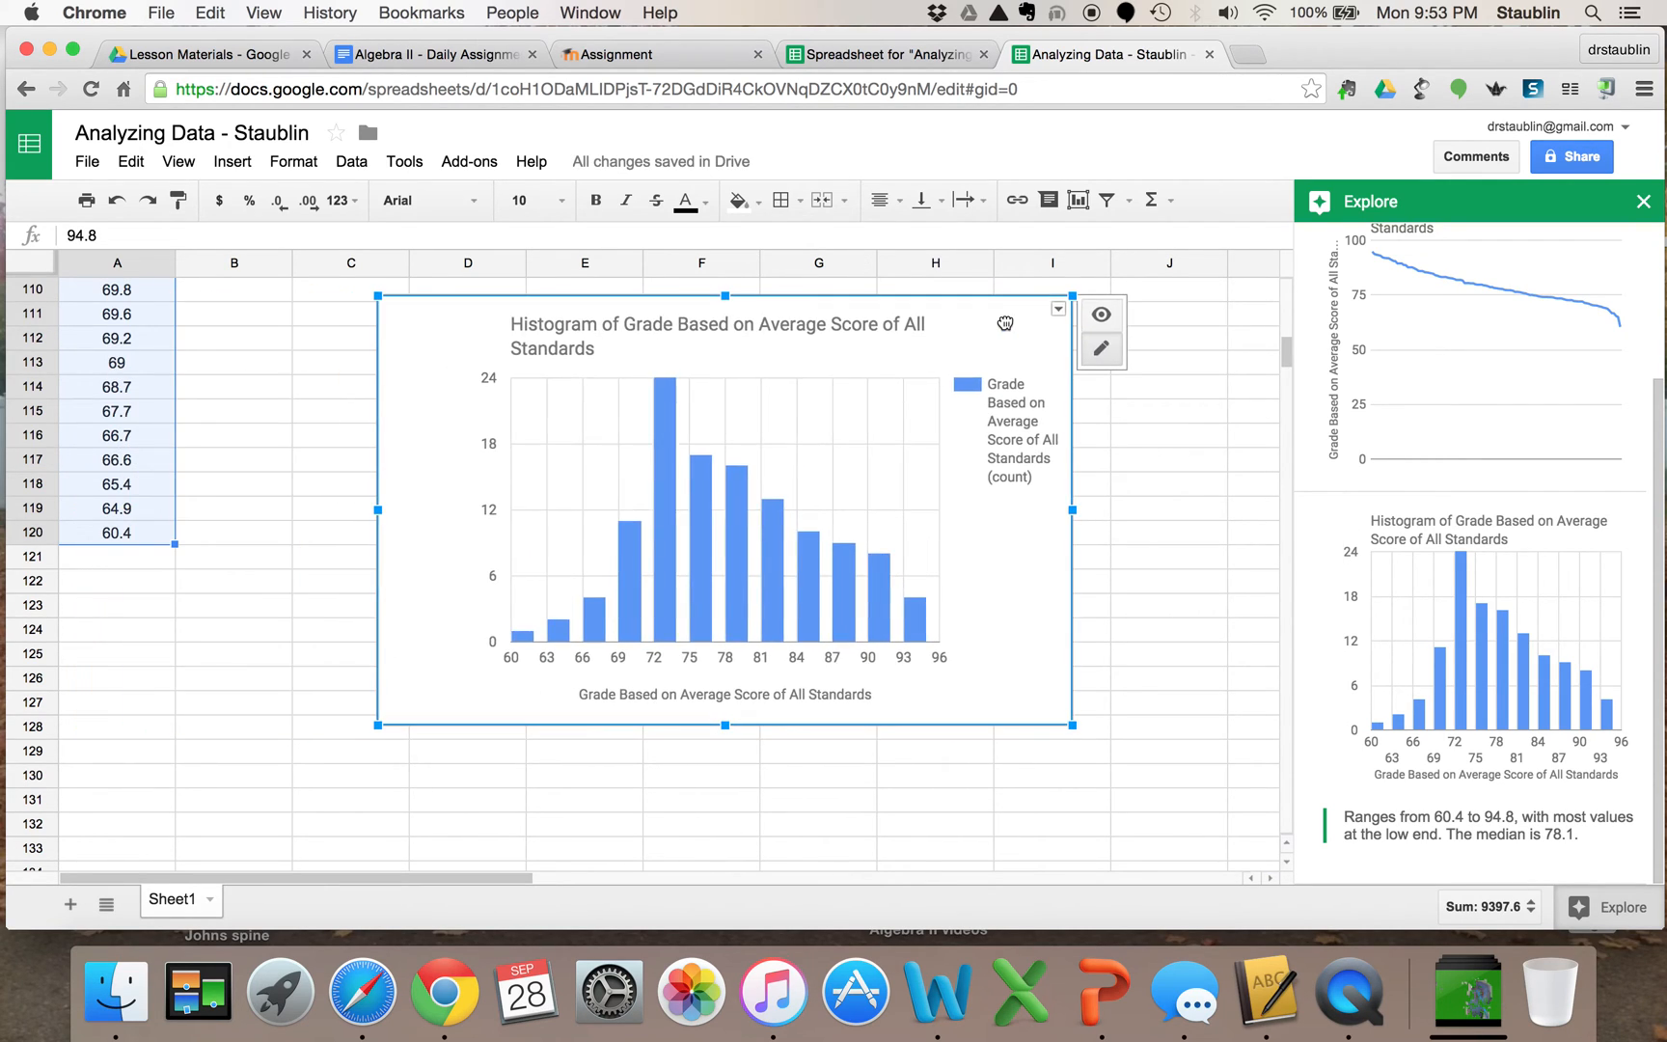
Recolor all the histogram's bars bright green.
left_click(736, 577)
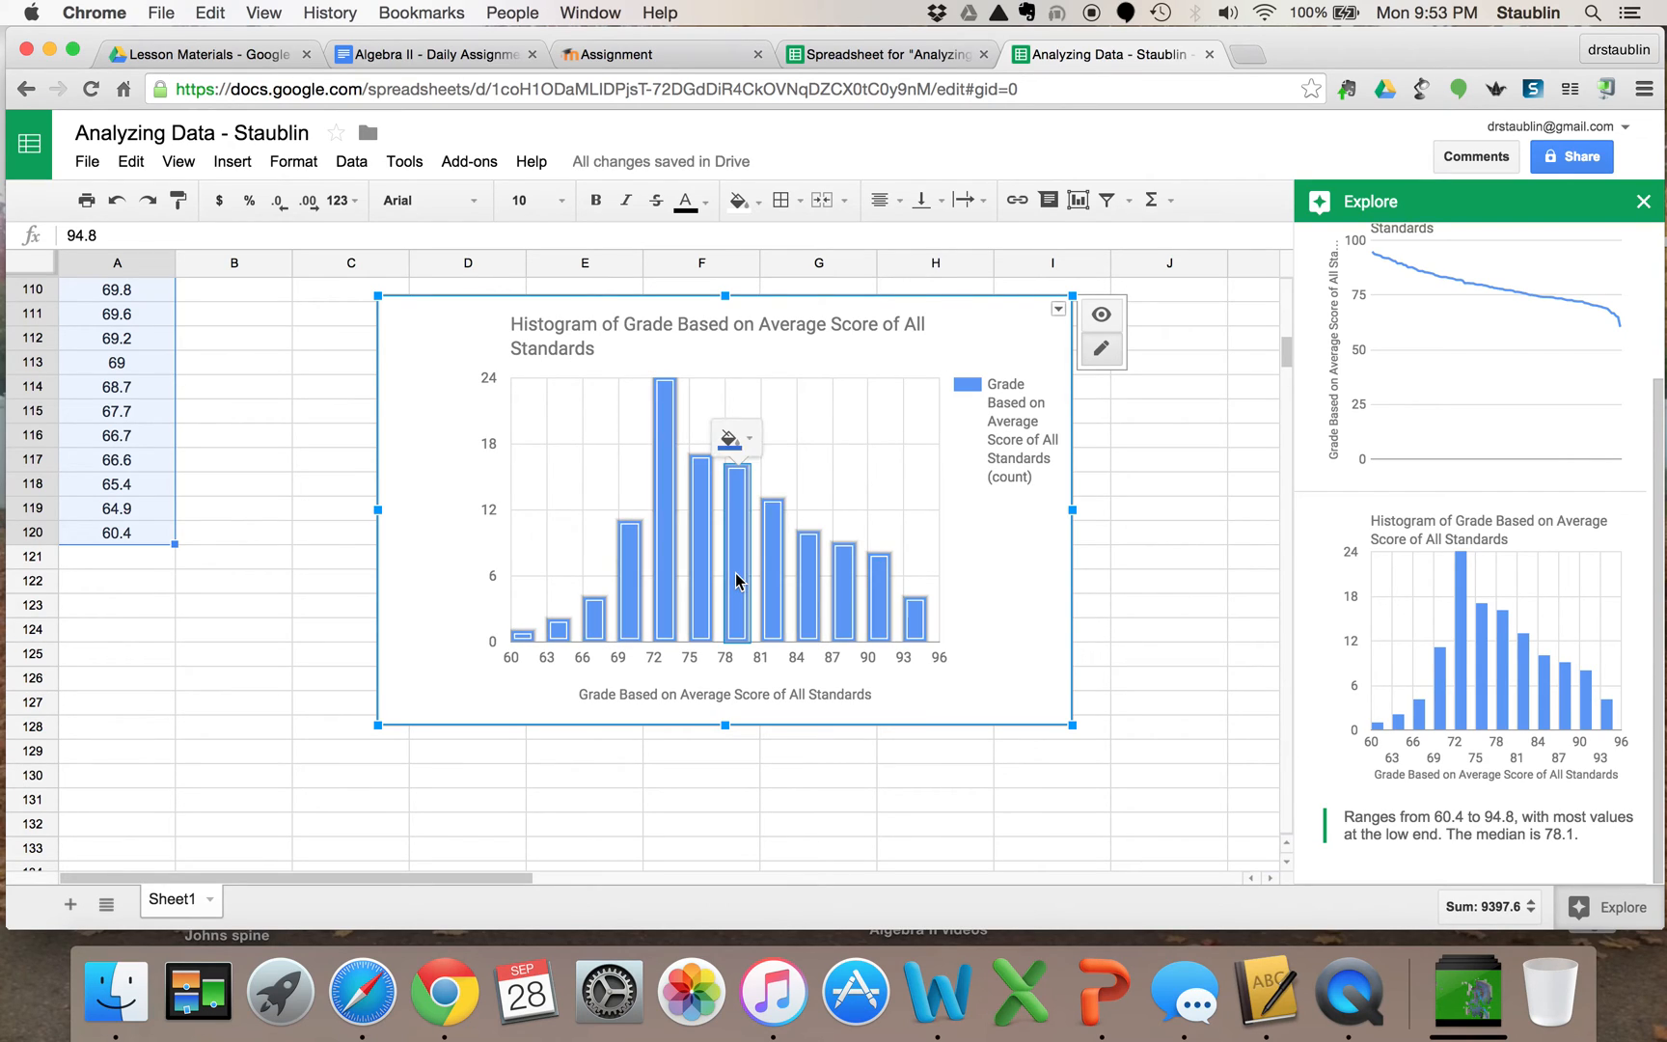
left_click(741, 439)
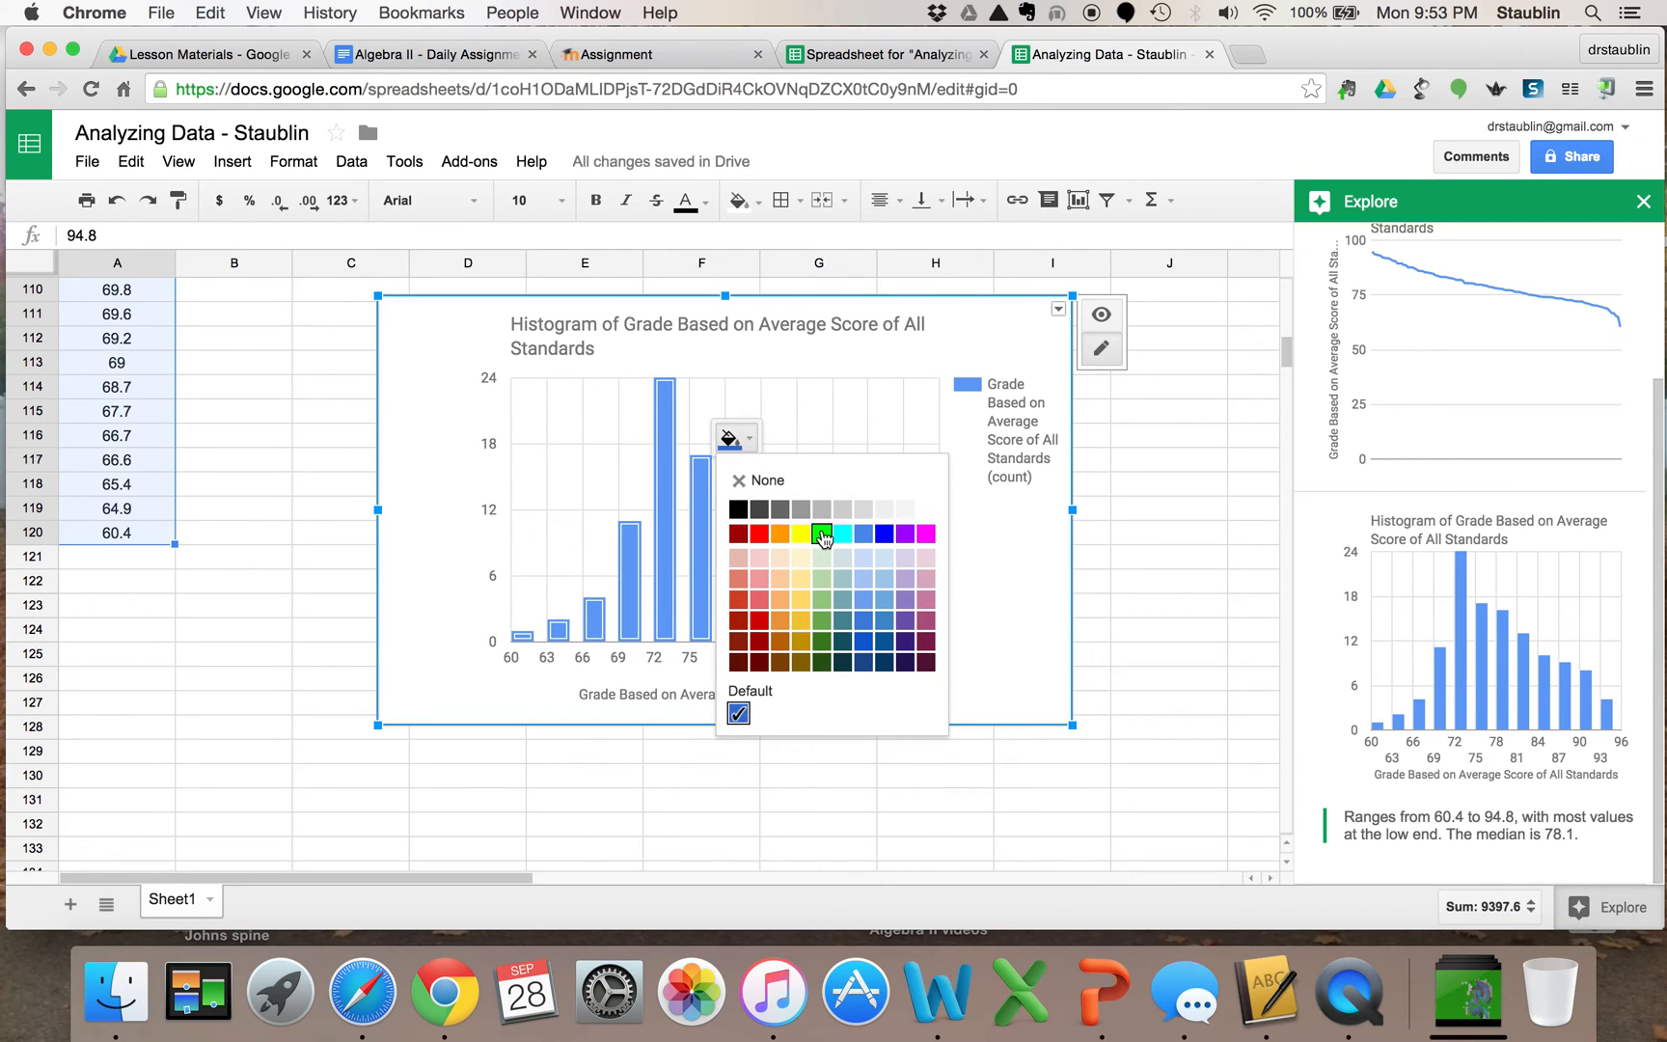
left_click(821, 533)
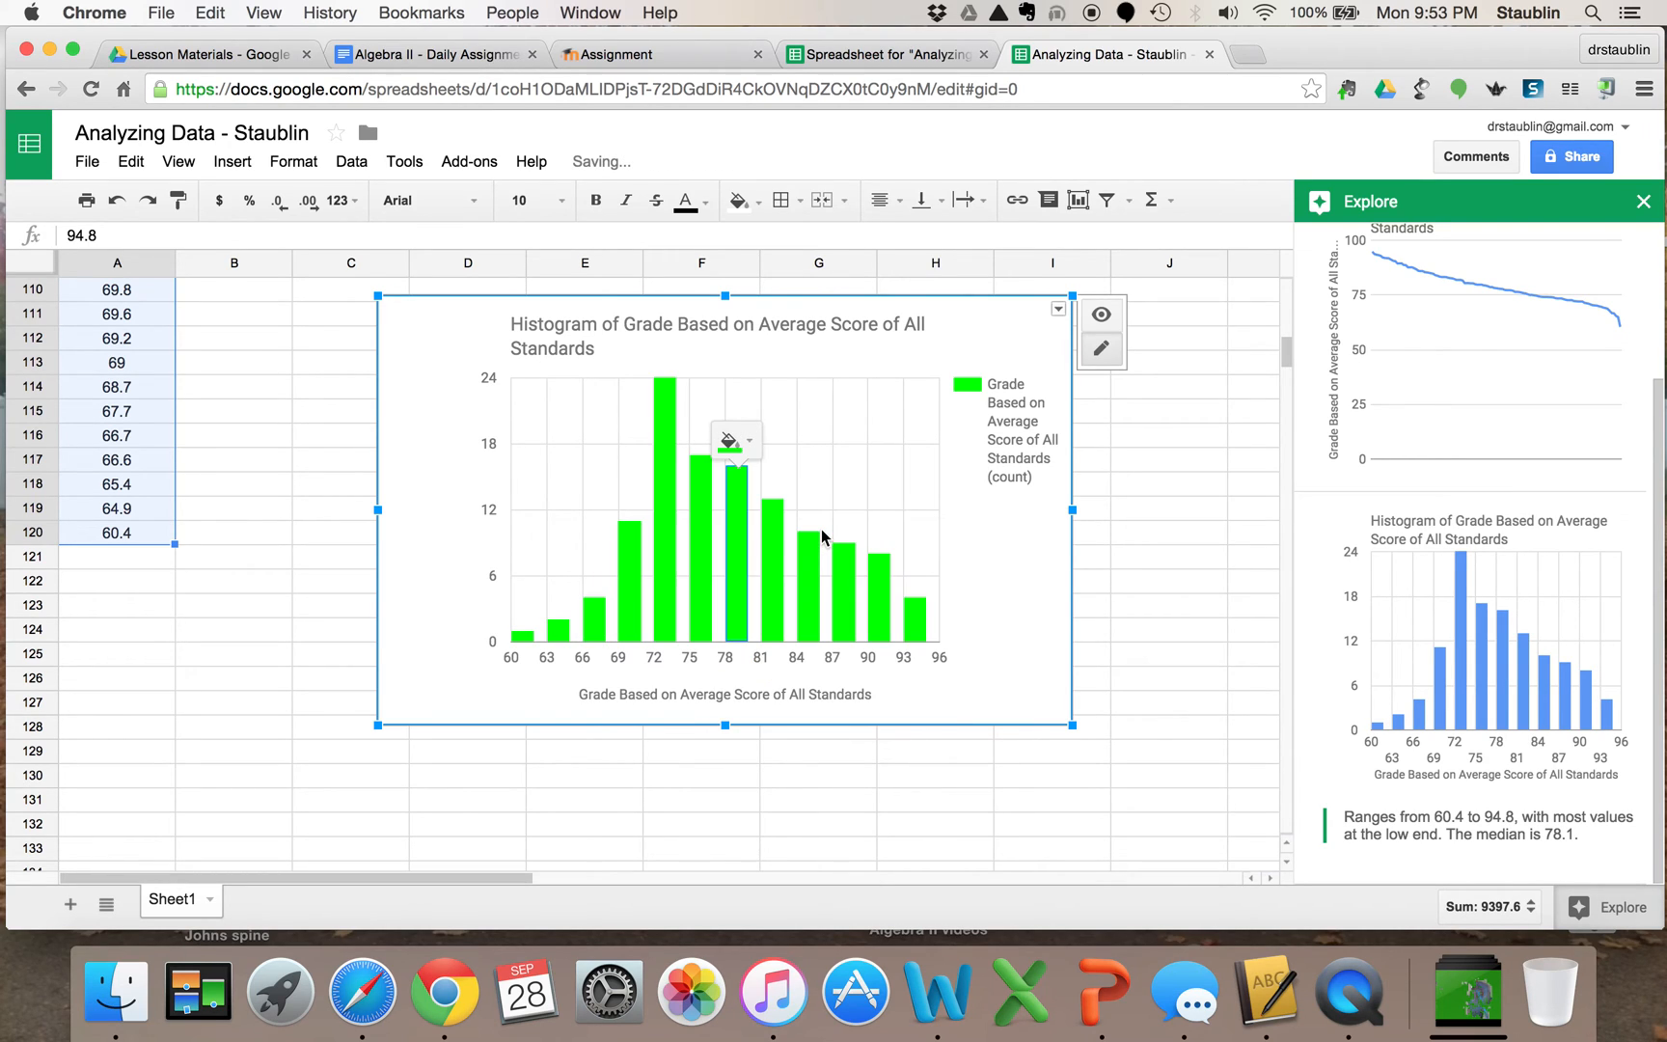
Slant the histogram's horizontal axis labels to 30° and make them italic.
left_click(761, 661)
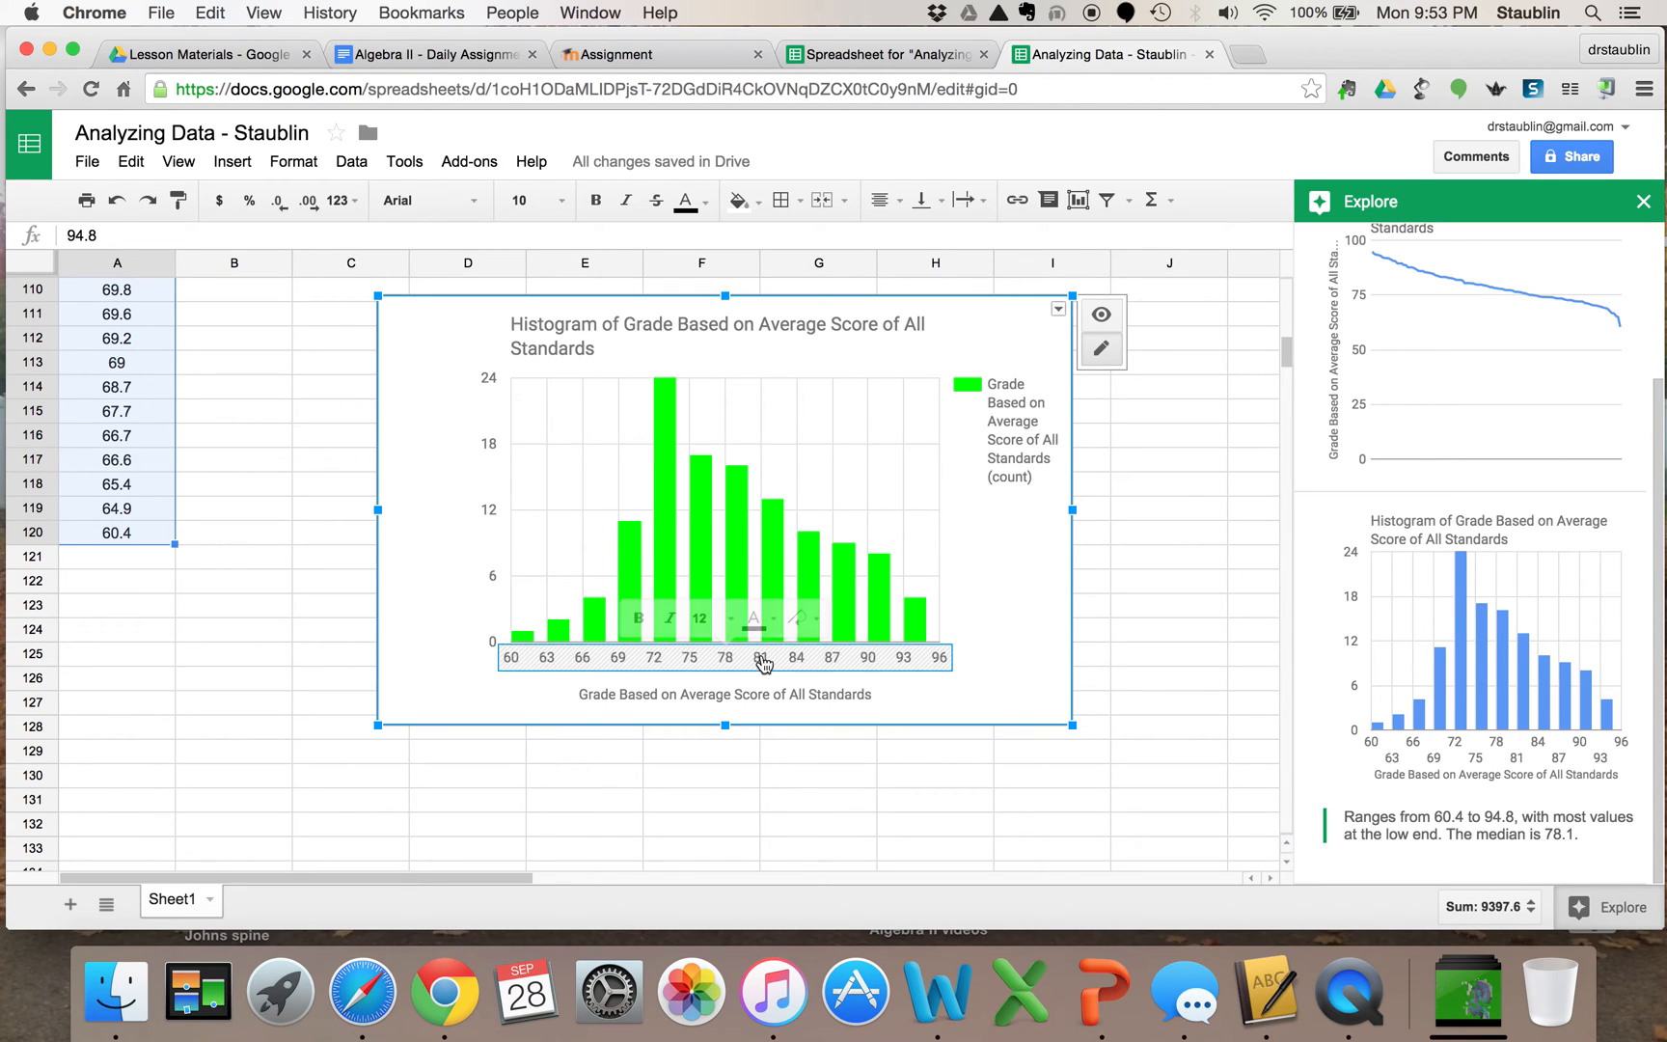
left_click(818, 622)
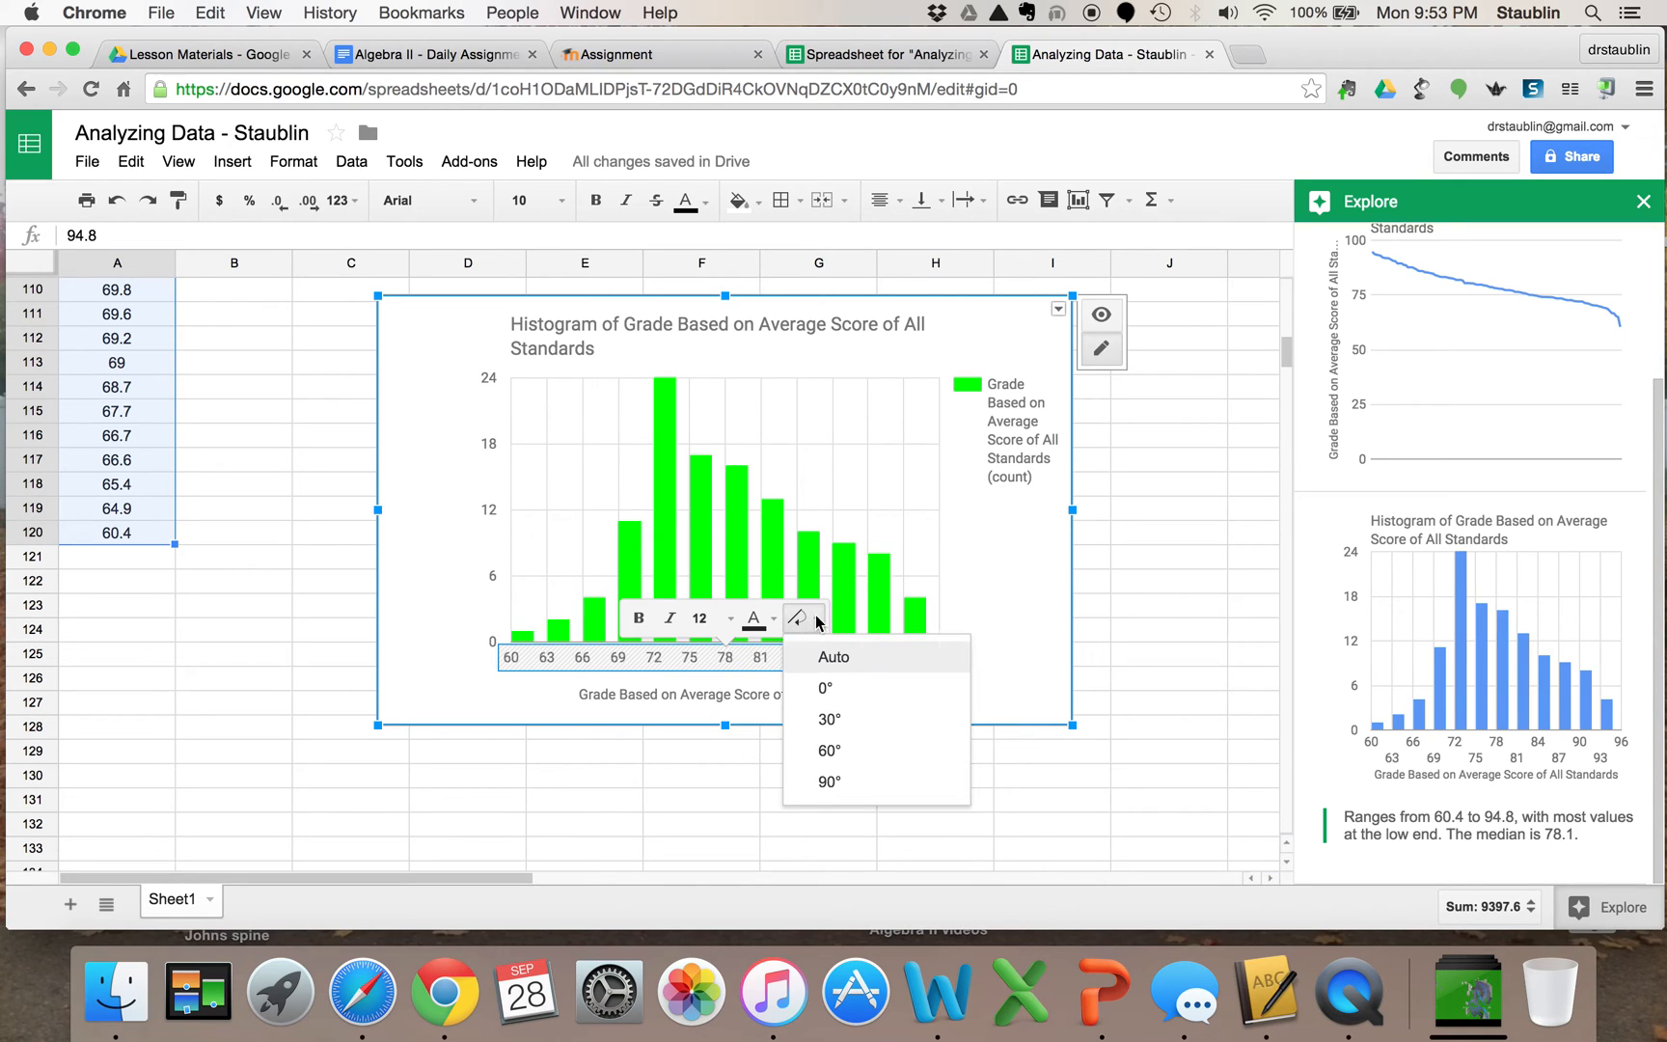
left_click(827, 719)
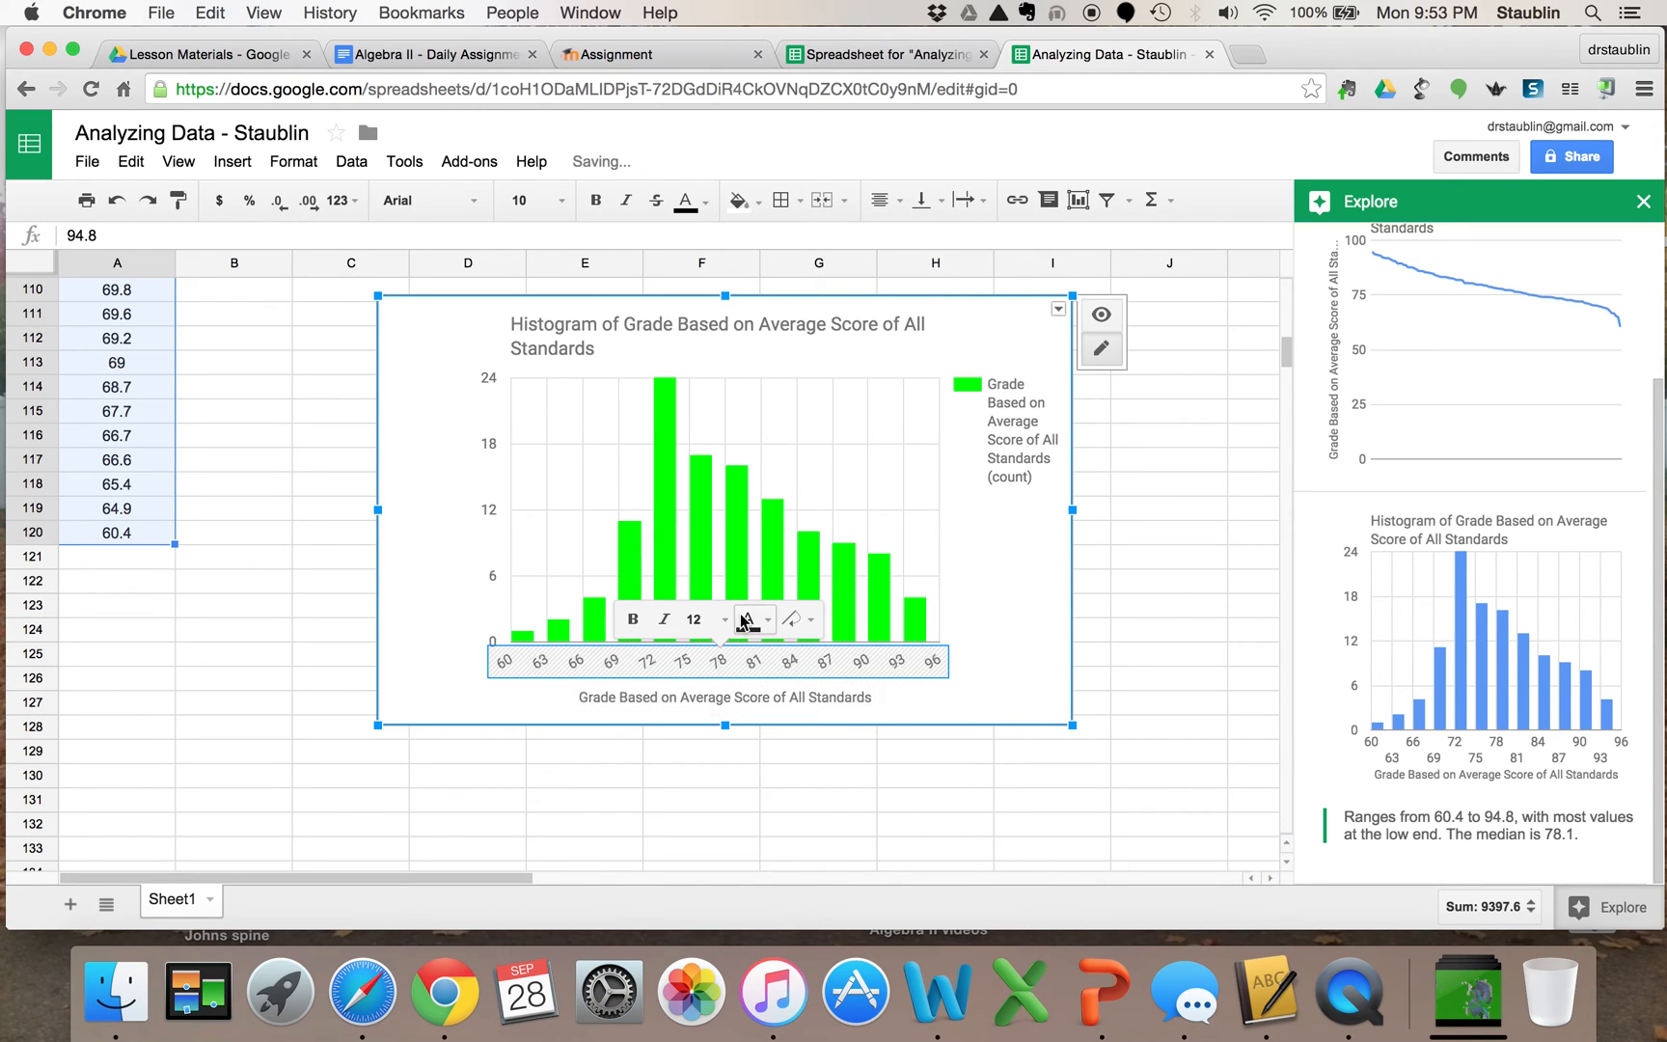
left_click(659, 623)
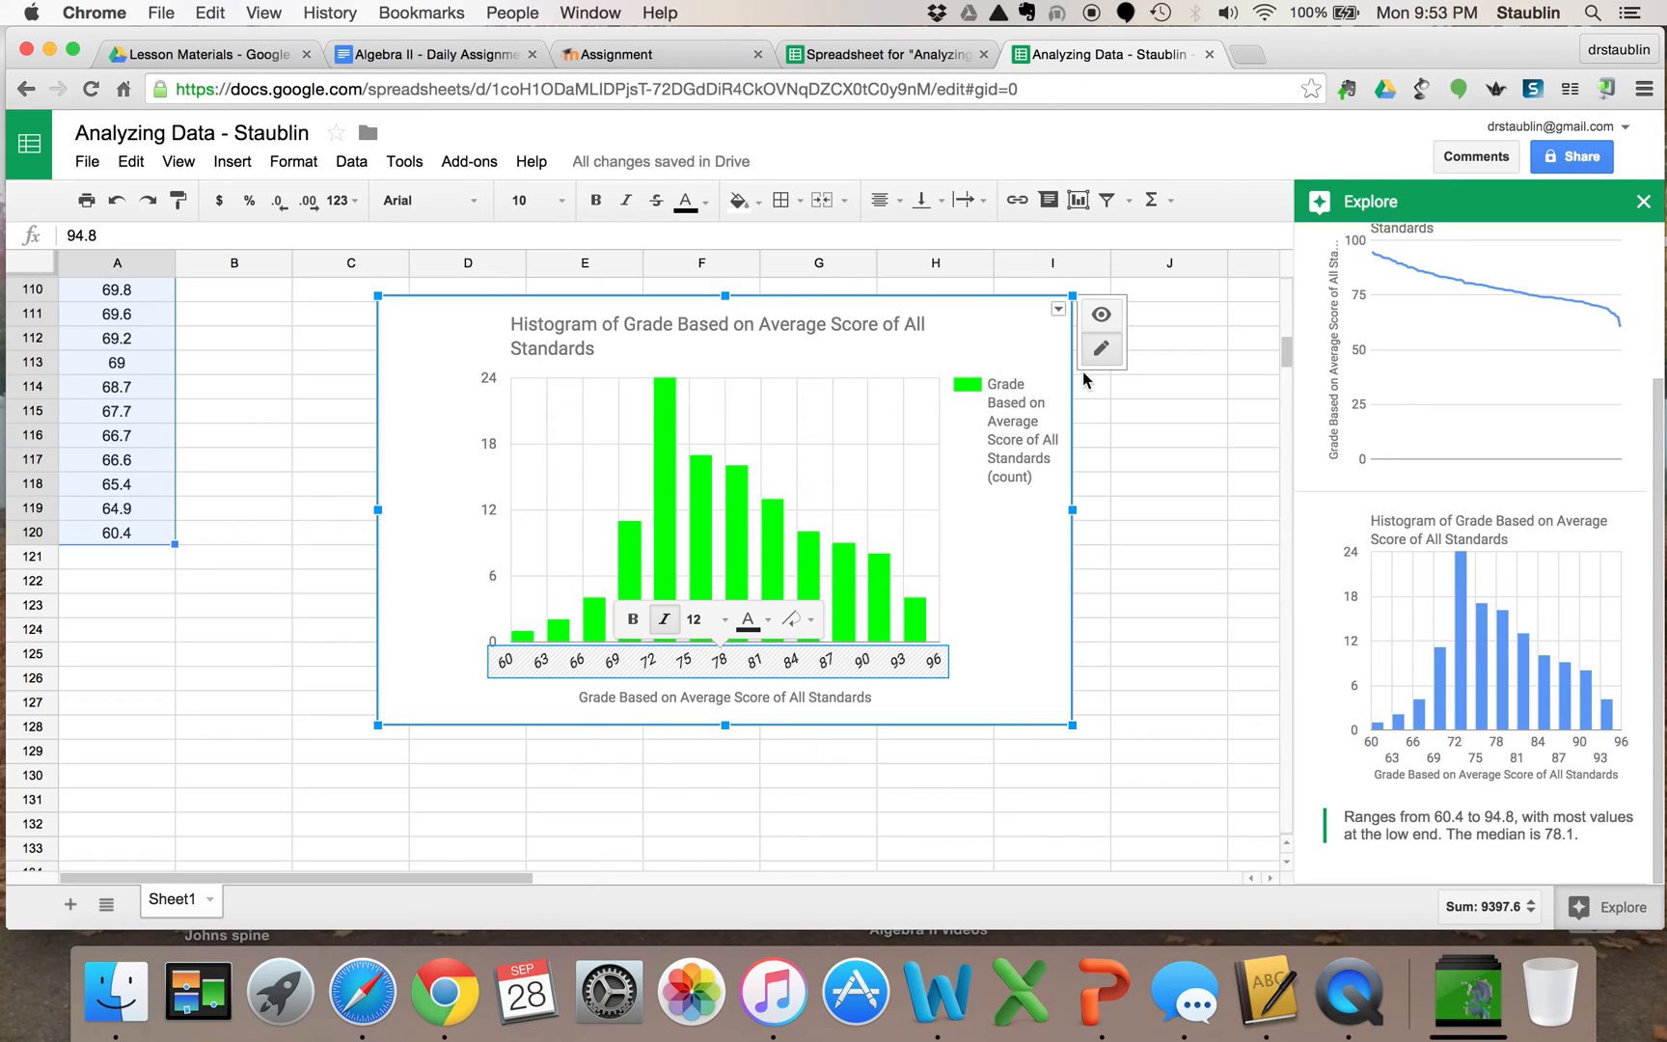
Set the histogram's bucket size to 10 in the advanced chart settings and update the chart.
left_click(1059, 311)
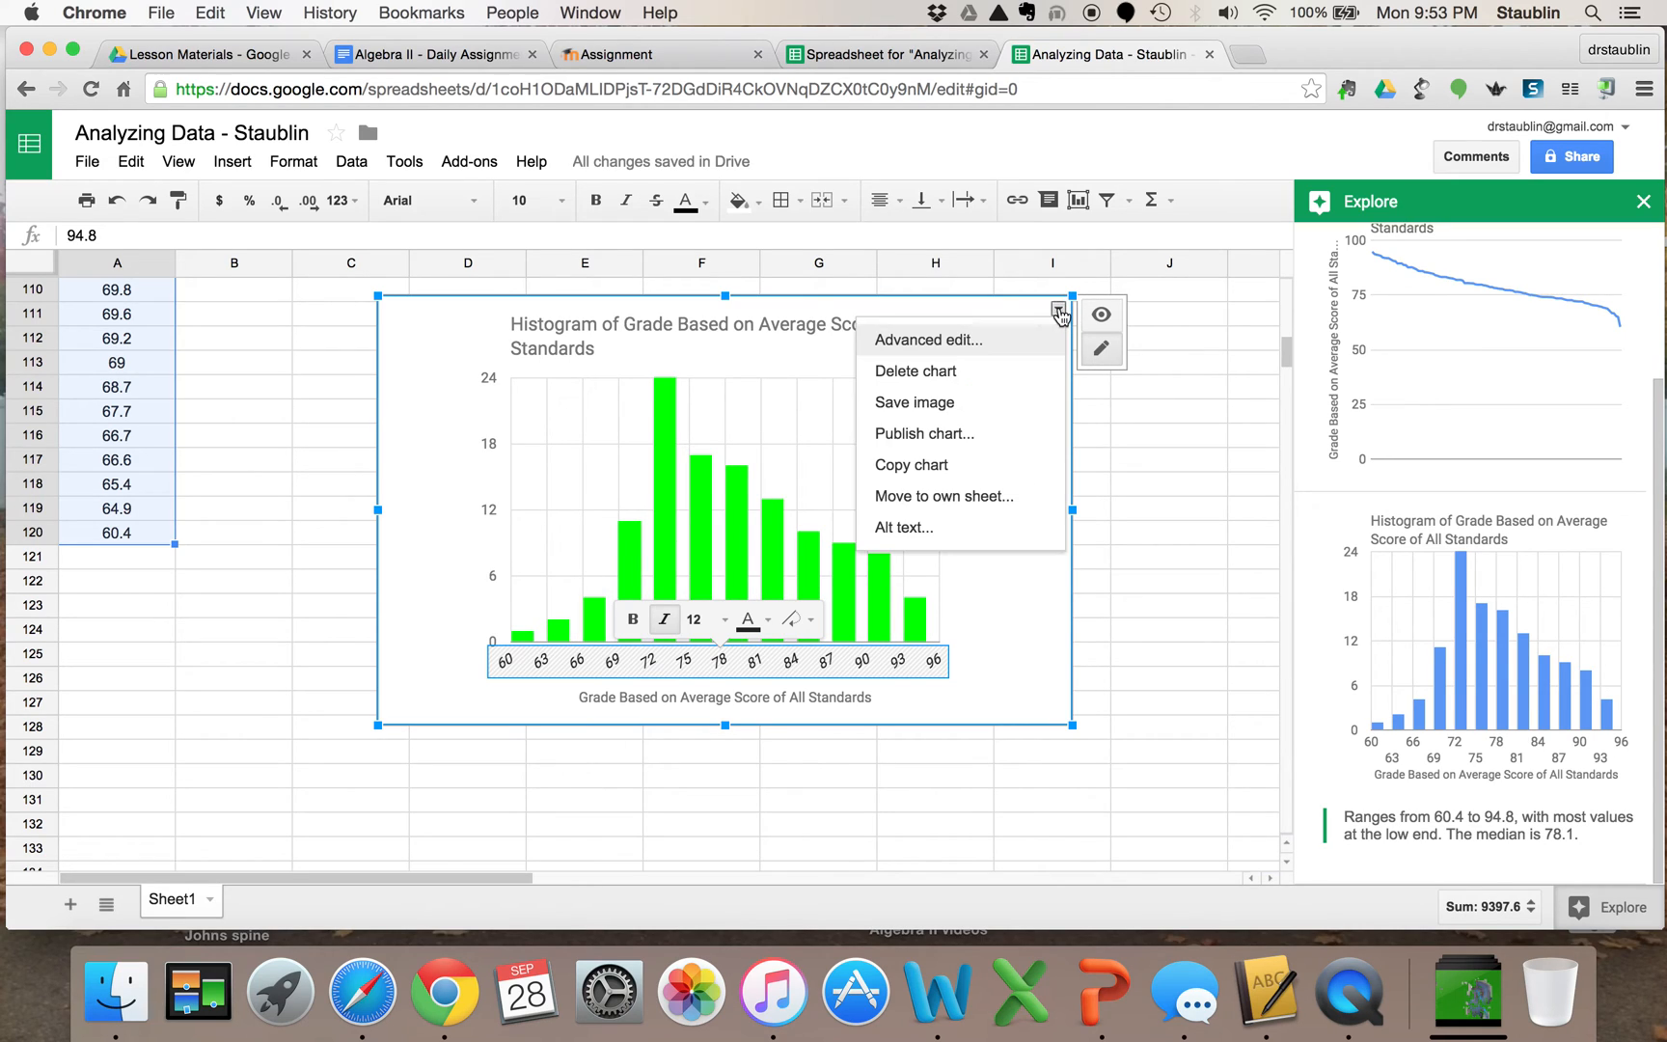
left_click(986, 345)
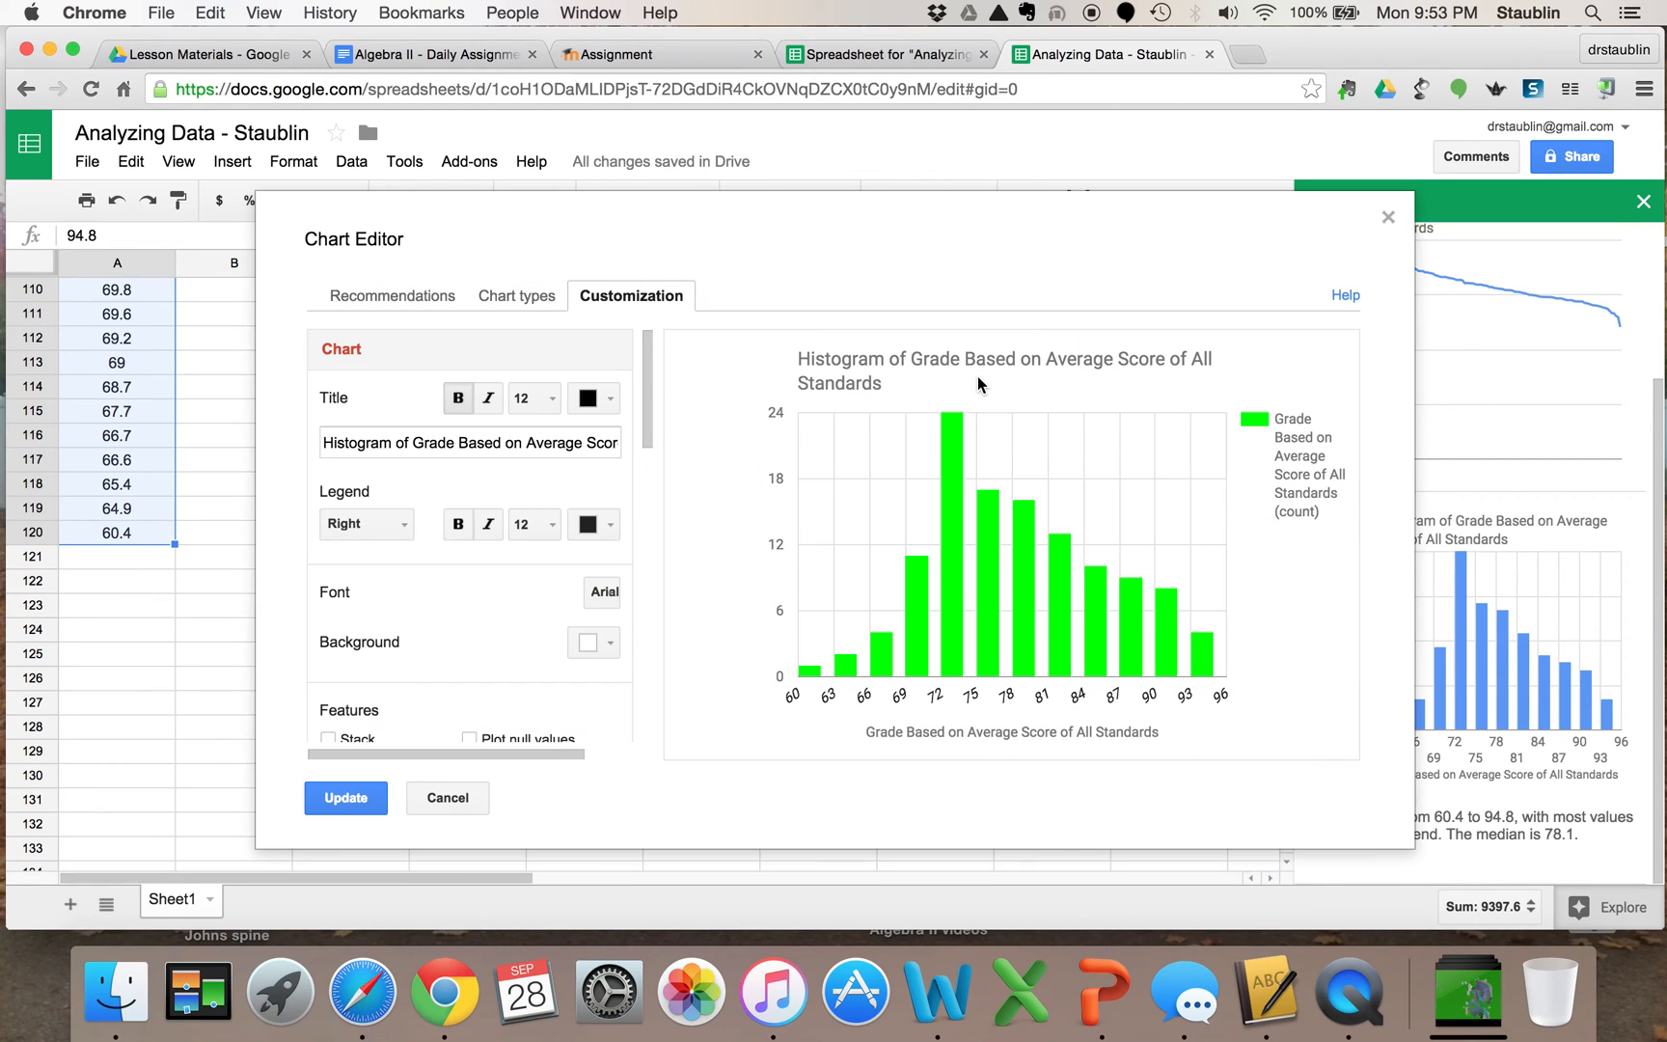
scroll(477, 638, "down", 2)
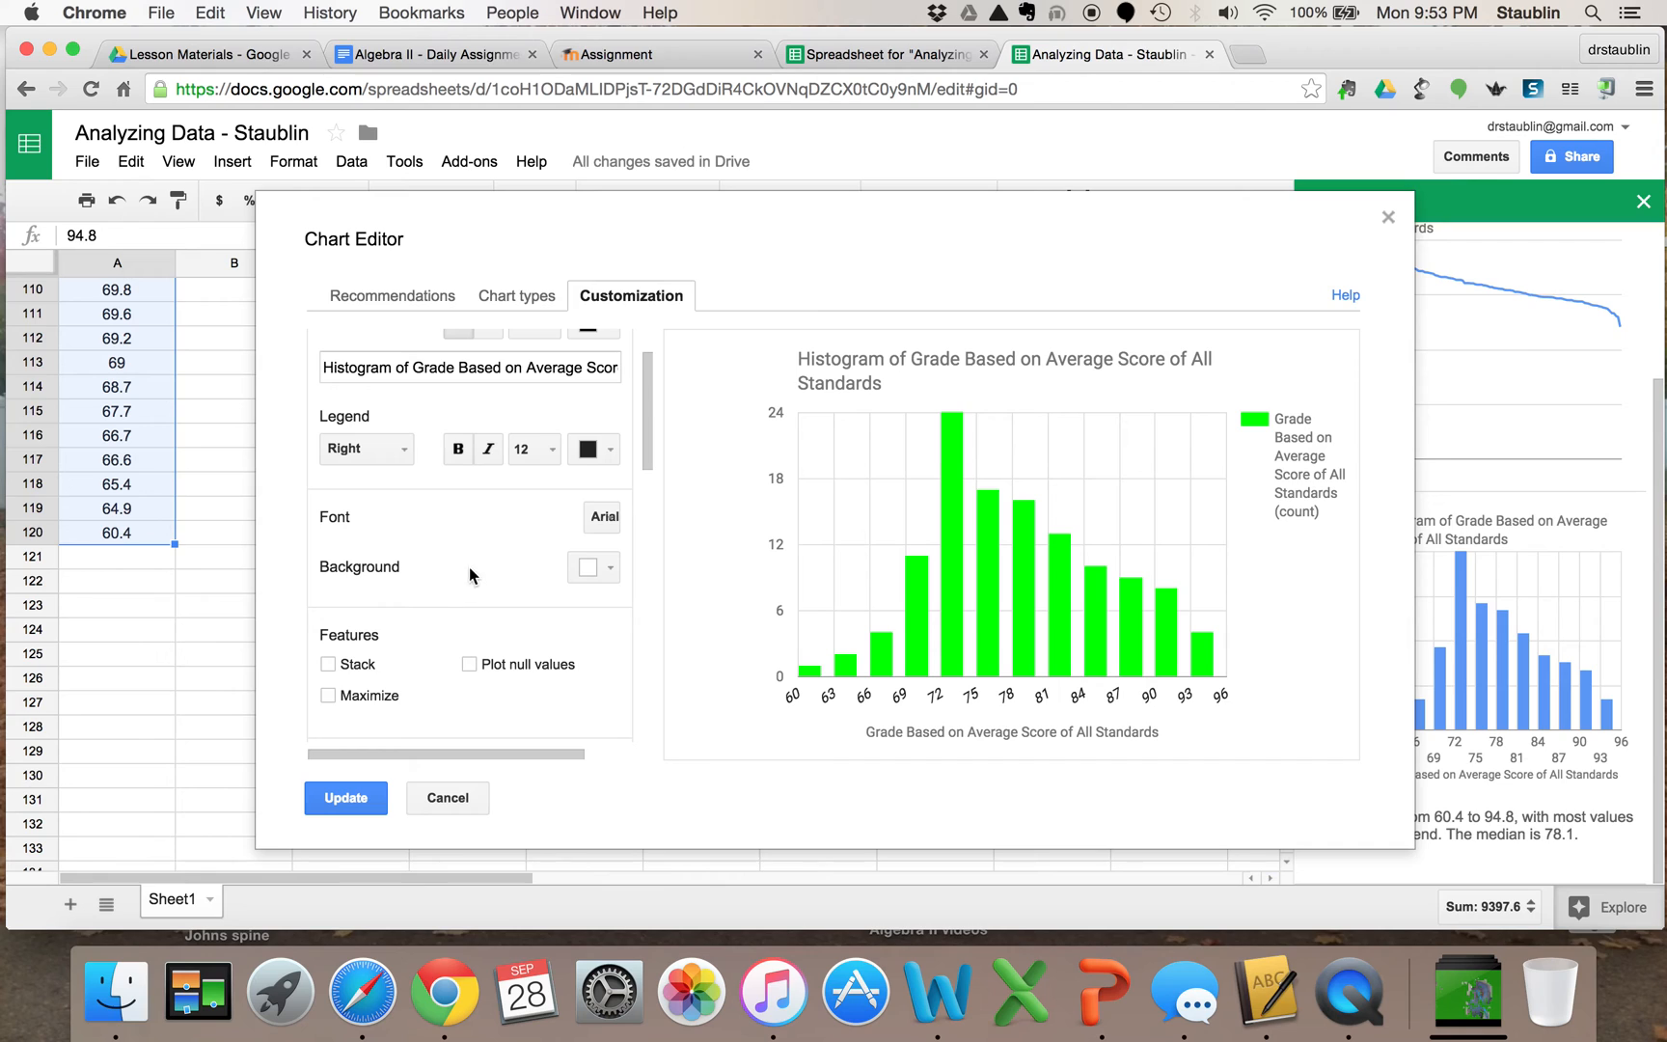
scroll(450, 598, "up", 2)
scroll(451, 598, "down", 6)
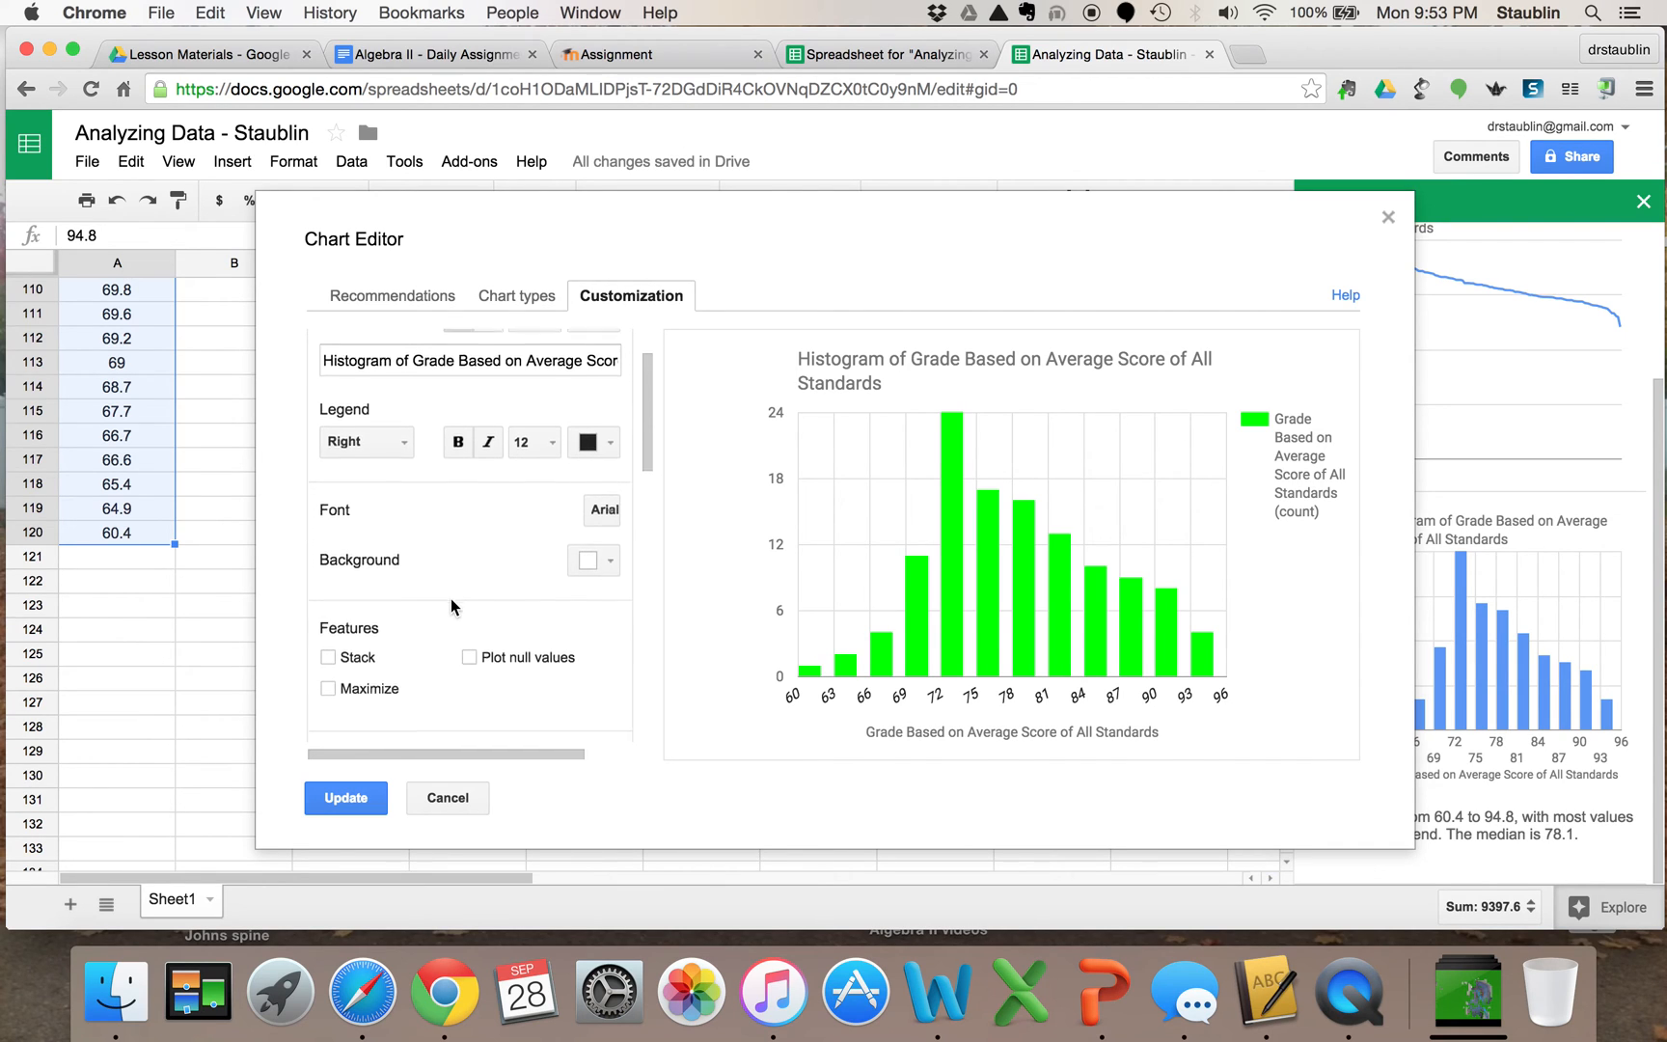
scroll(450, 606, "down", 5)
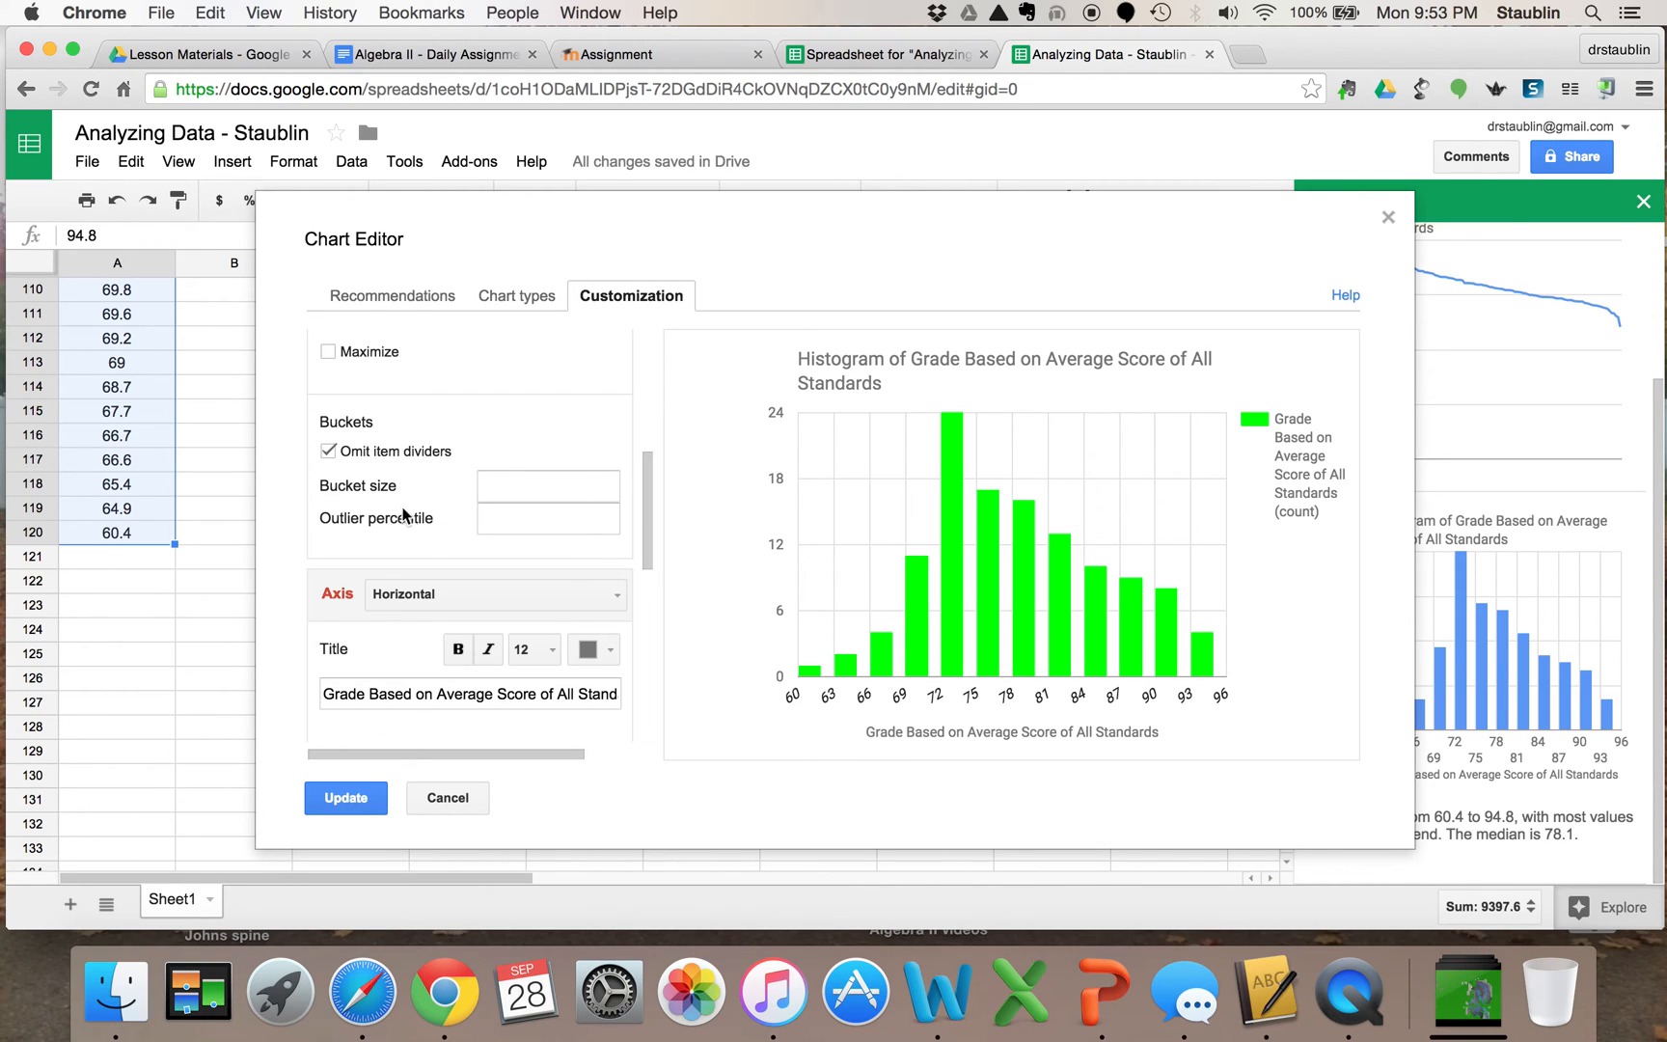
left_click(498, 486)
type("10")
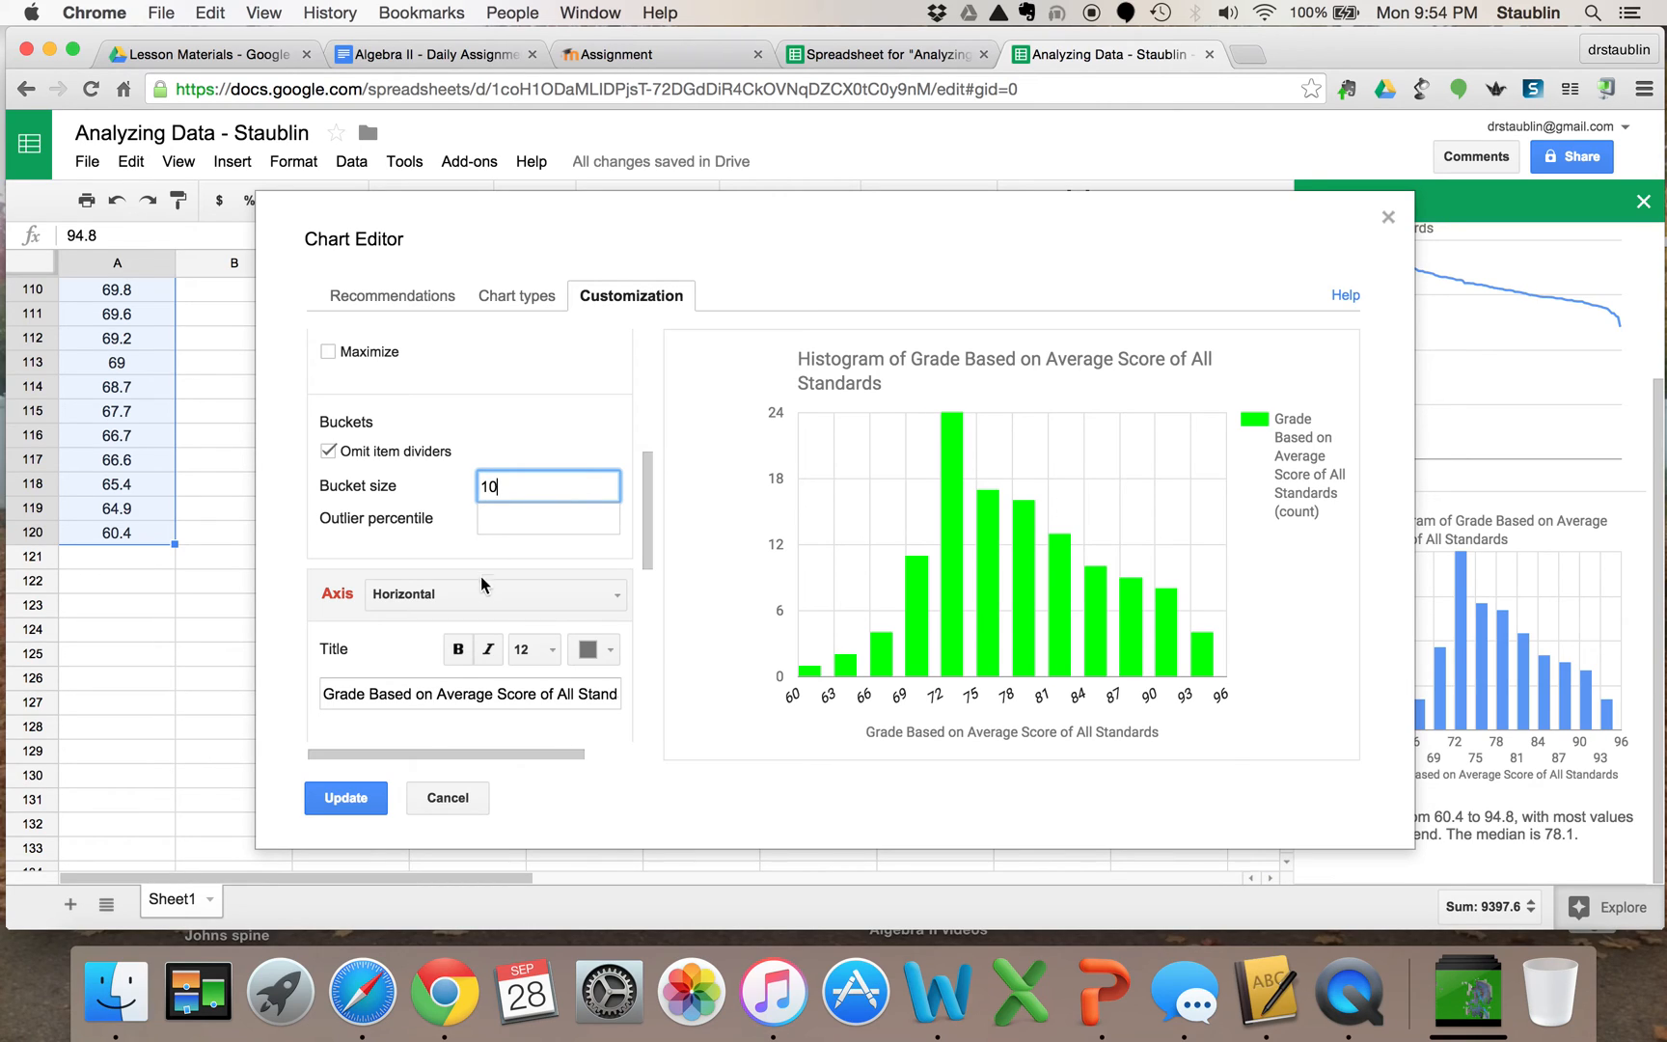
left_click(345, 799)
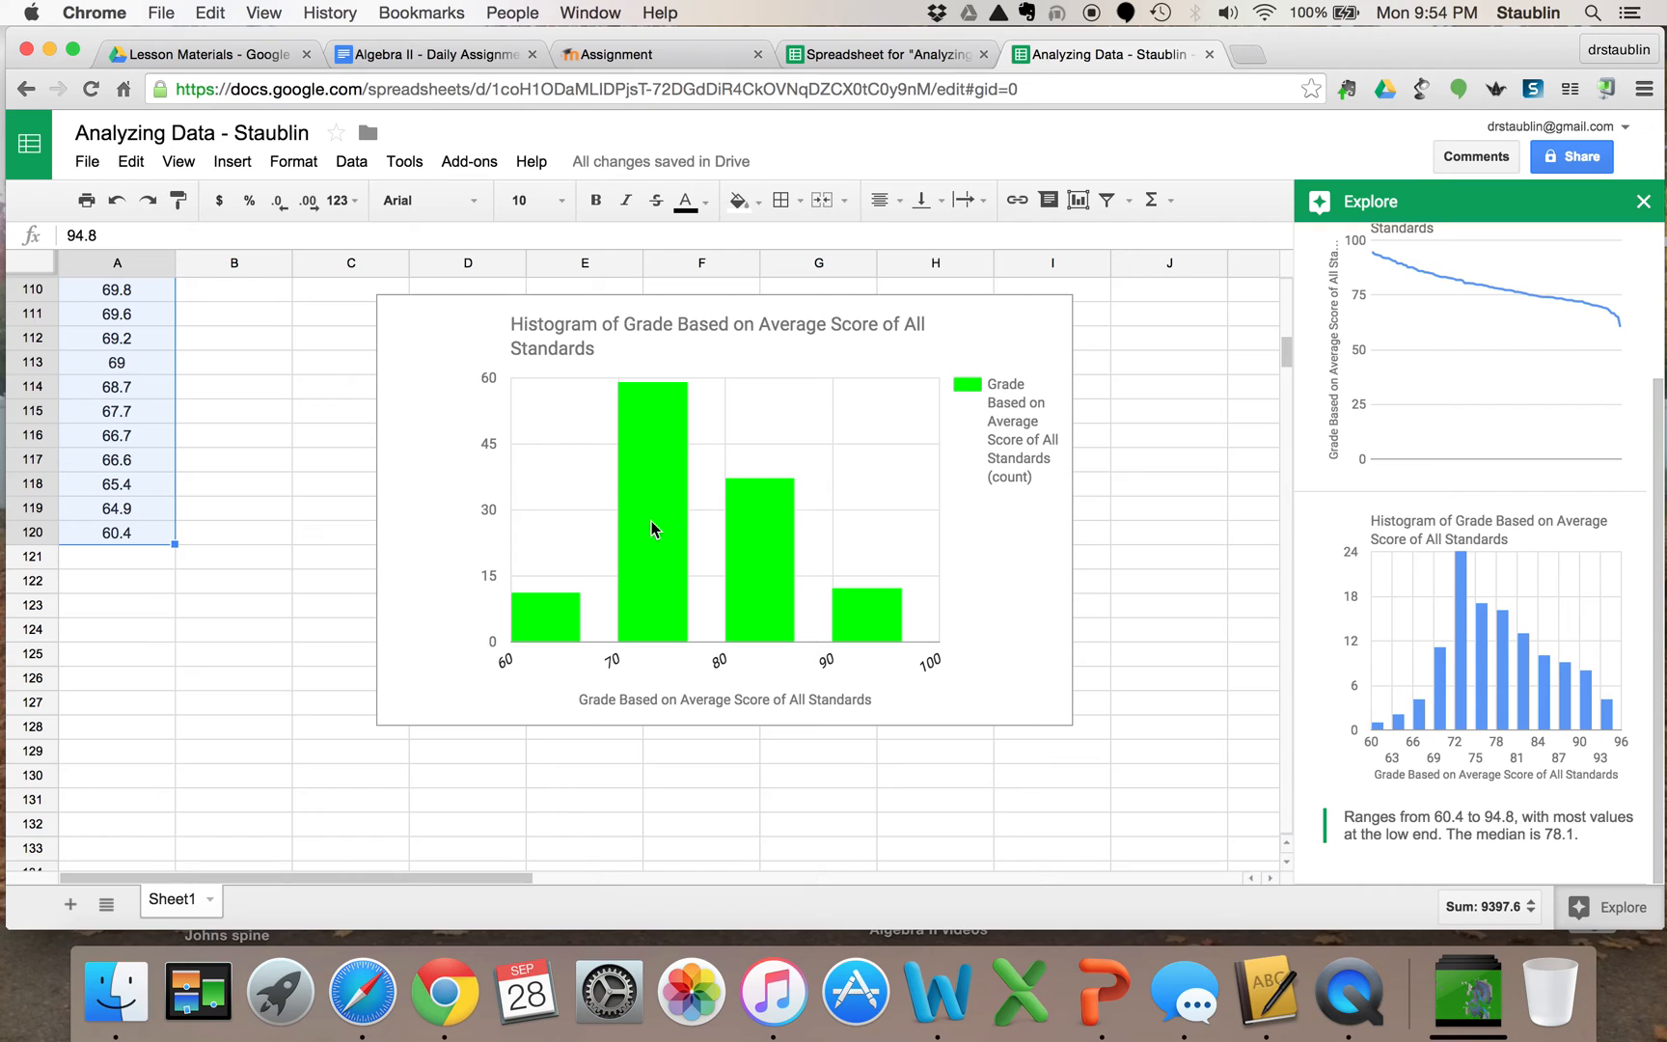
Move the histogram down and to the right so its upper-left corner sits at about cell E116.
left_click(857, 618)
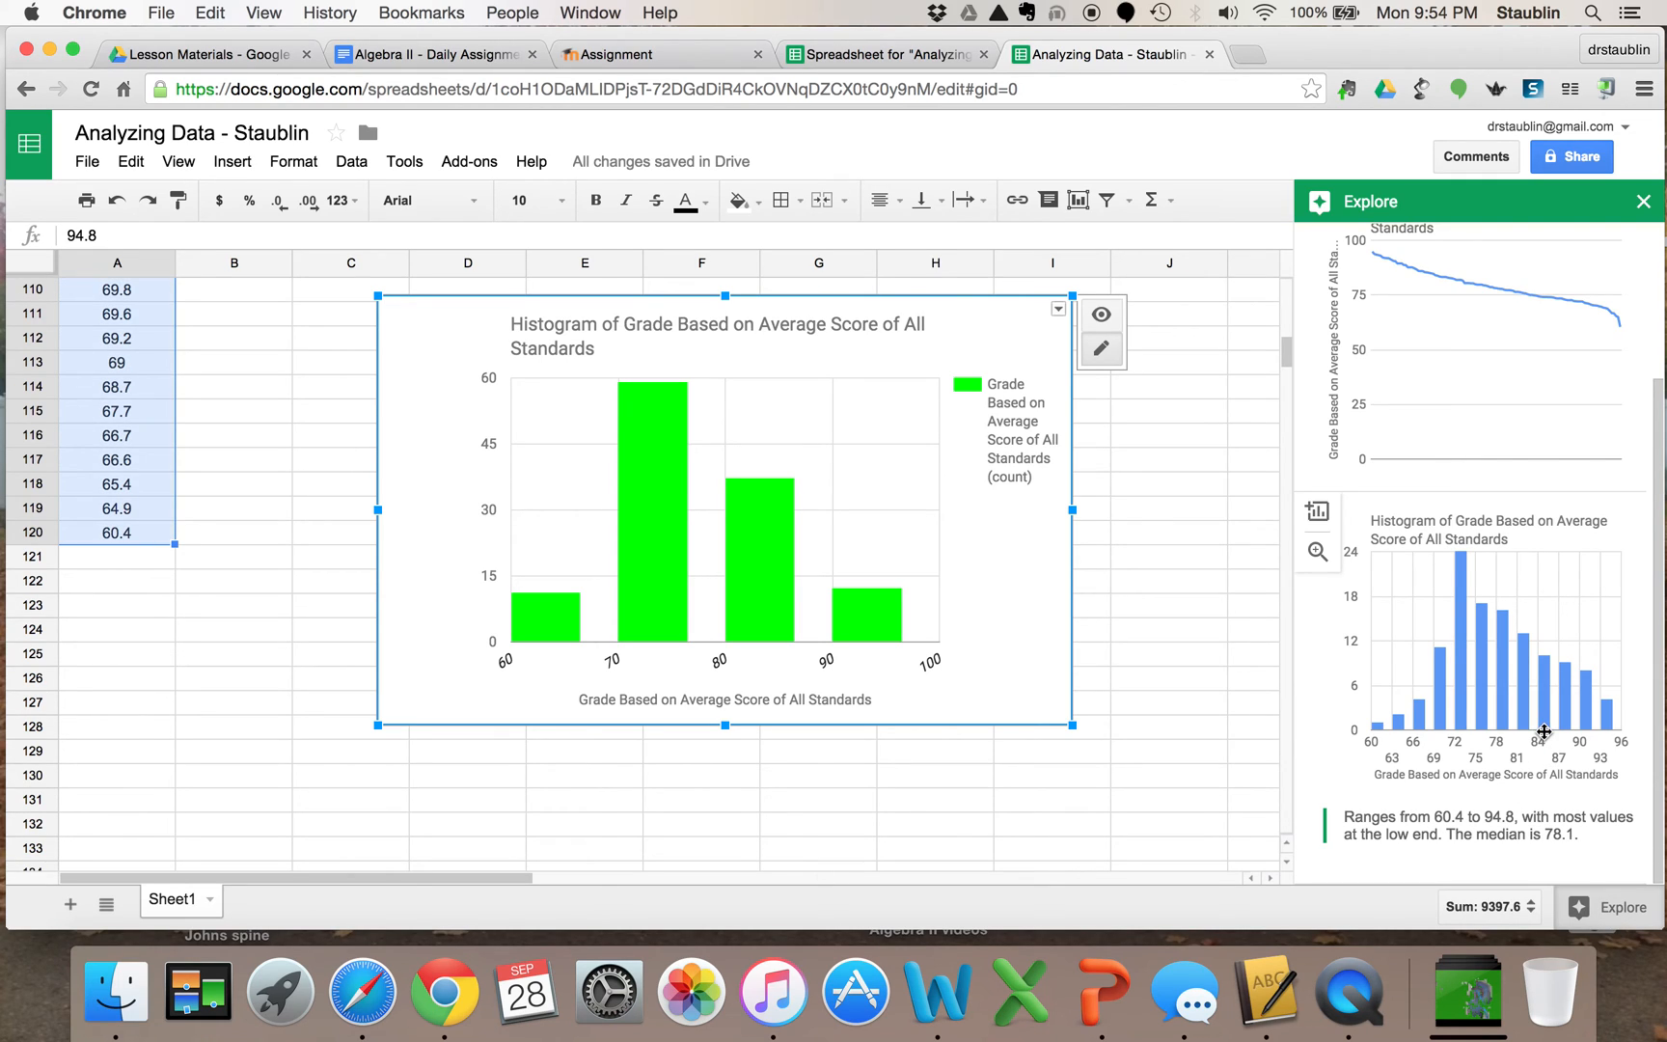
scroll(1528, 718, "up", 4)
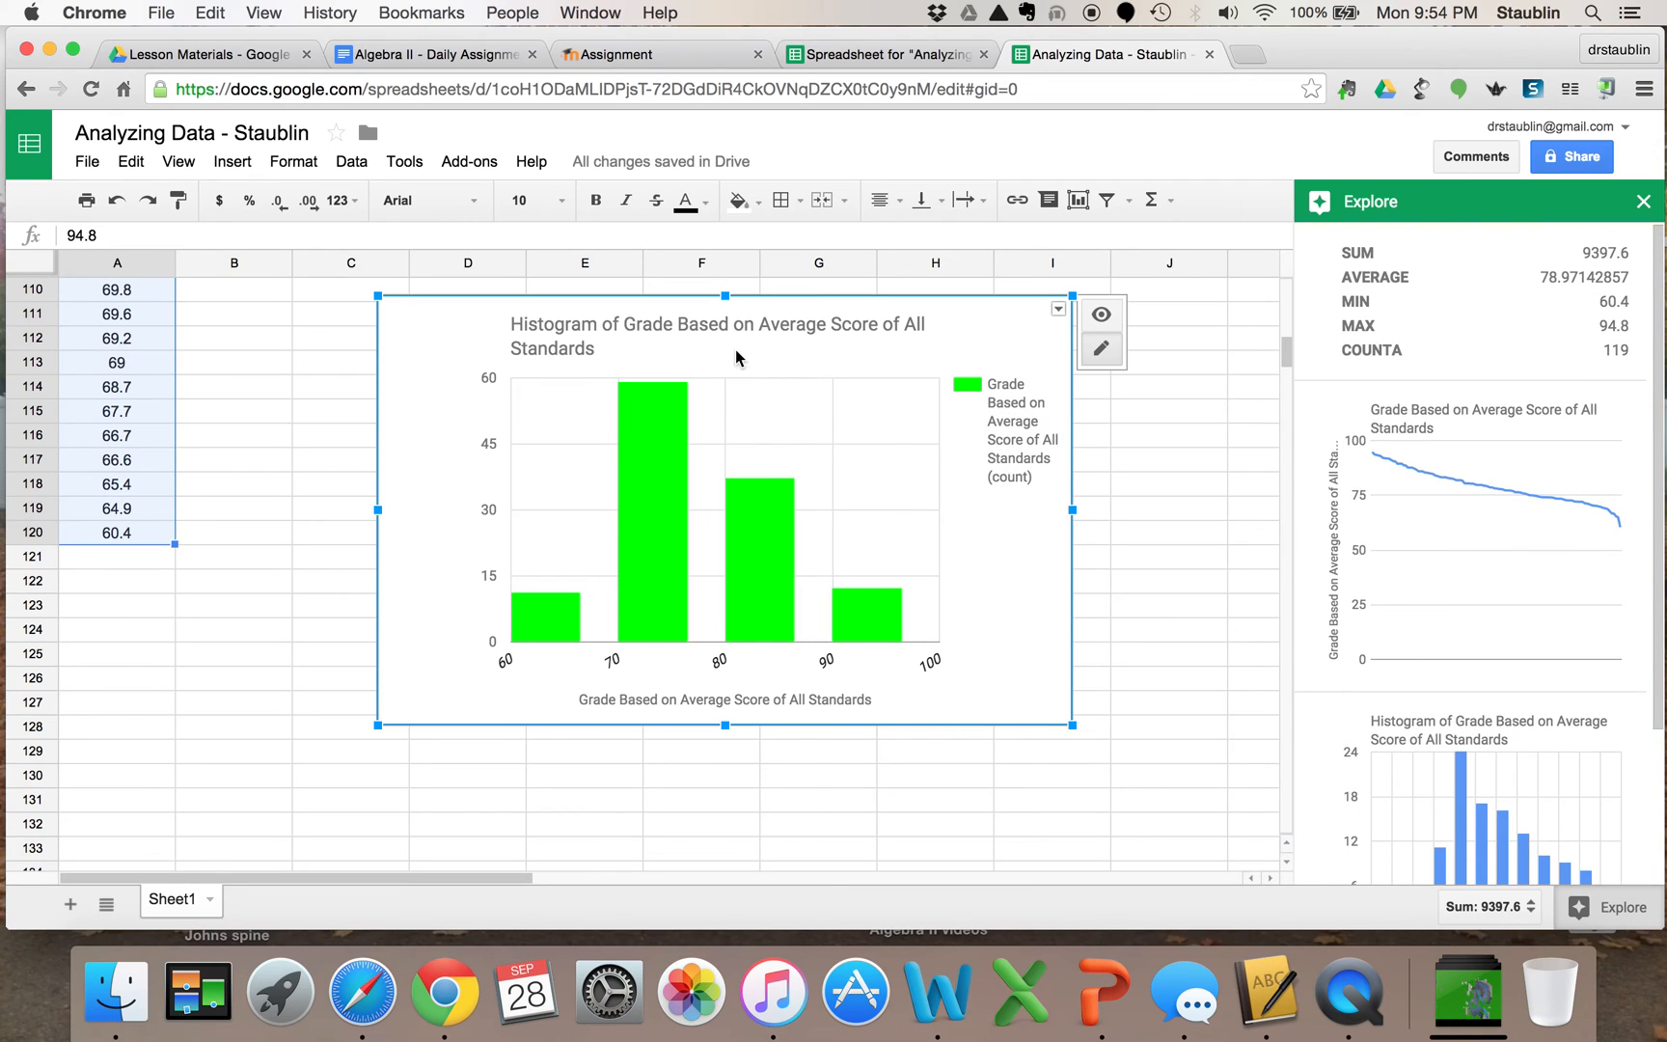
left_click_drag(1010, 336, 1164, 462)
Copy the selected grades in A2:A120.
scroll(392, 465, "up", 10)
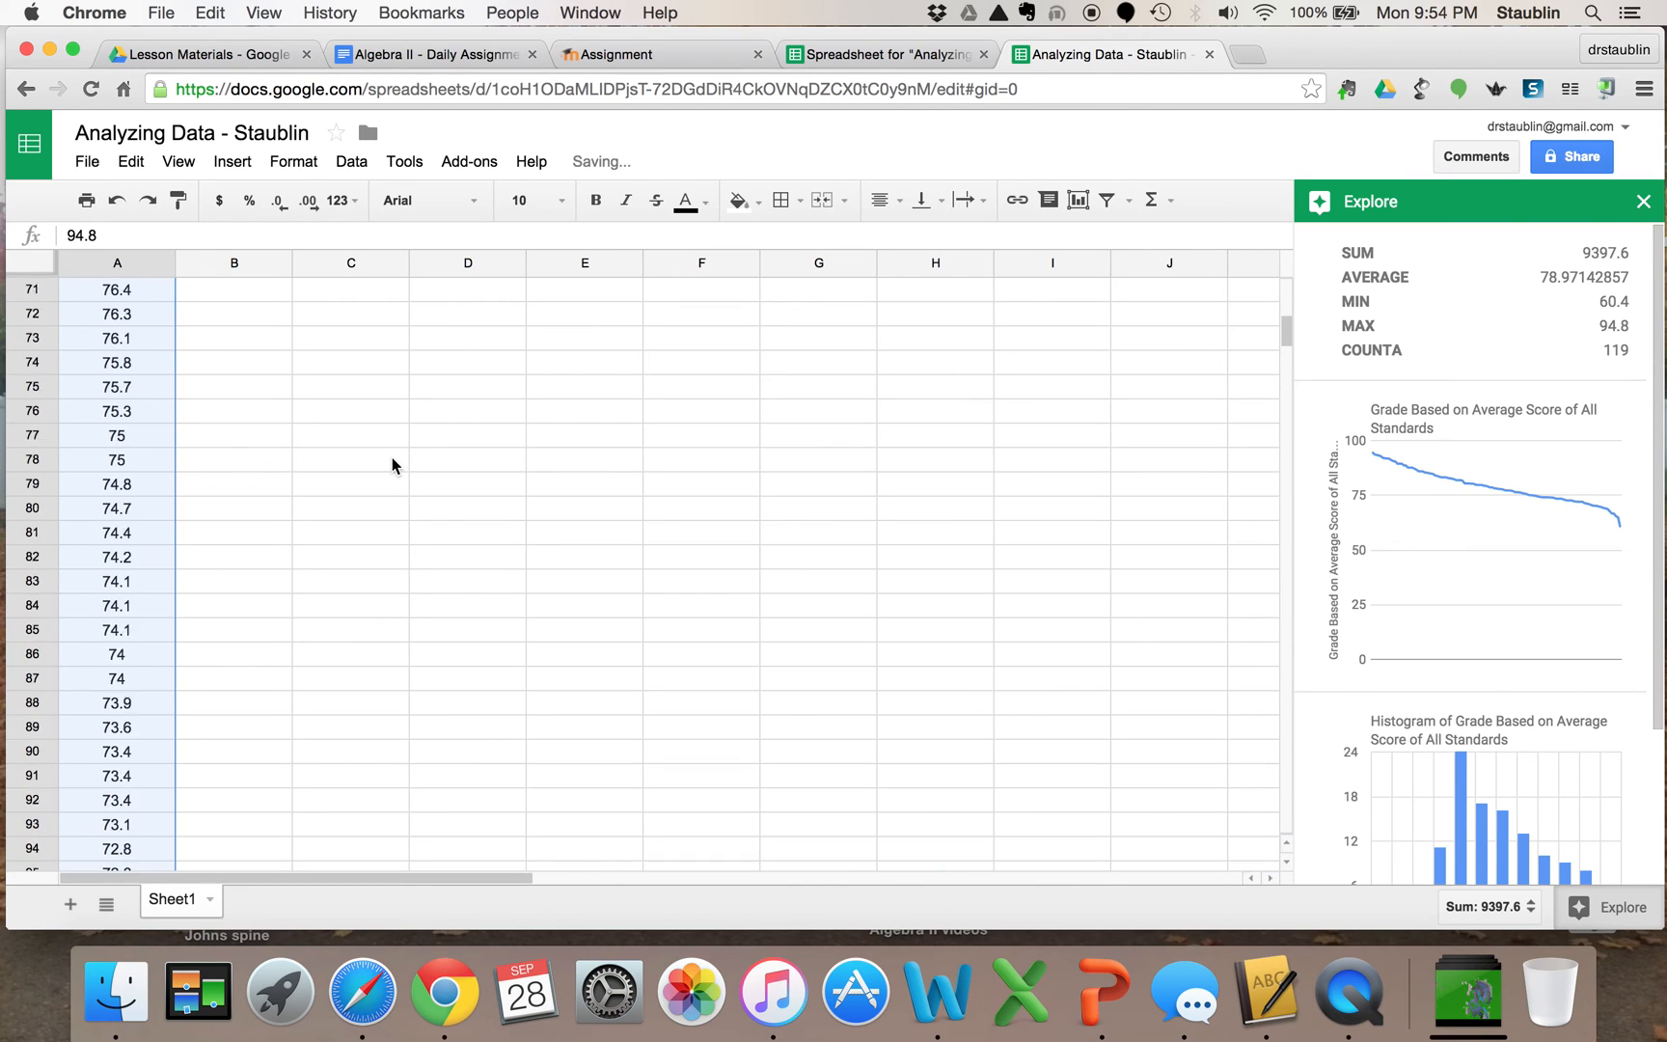
scroll(391, 465, "up", 15)
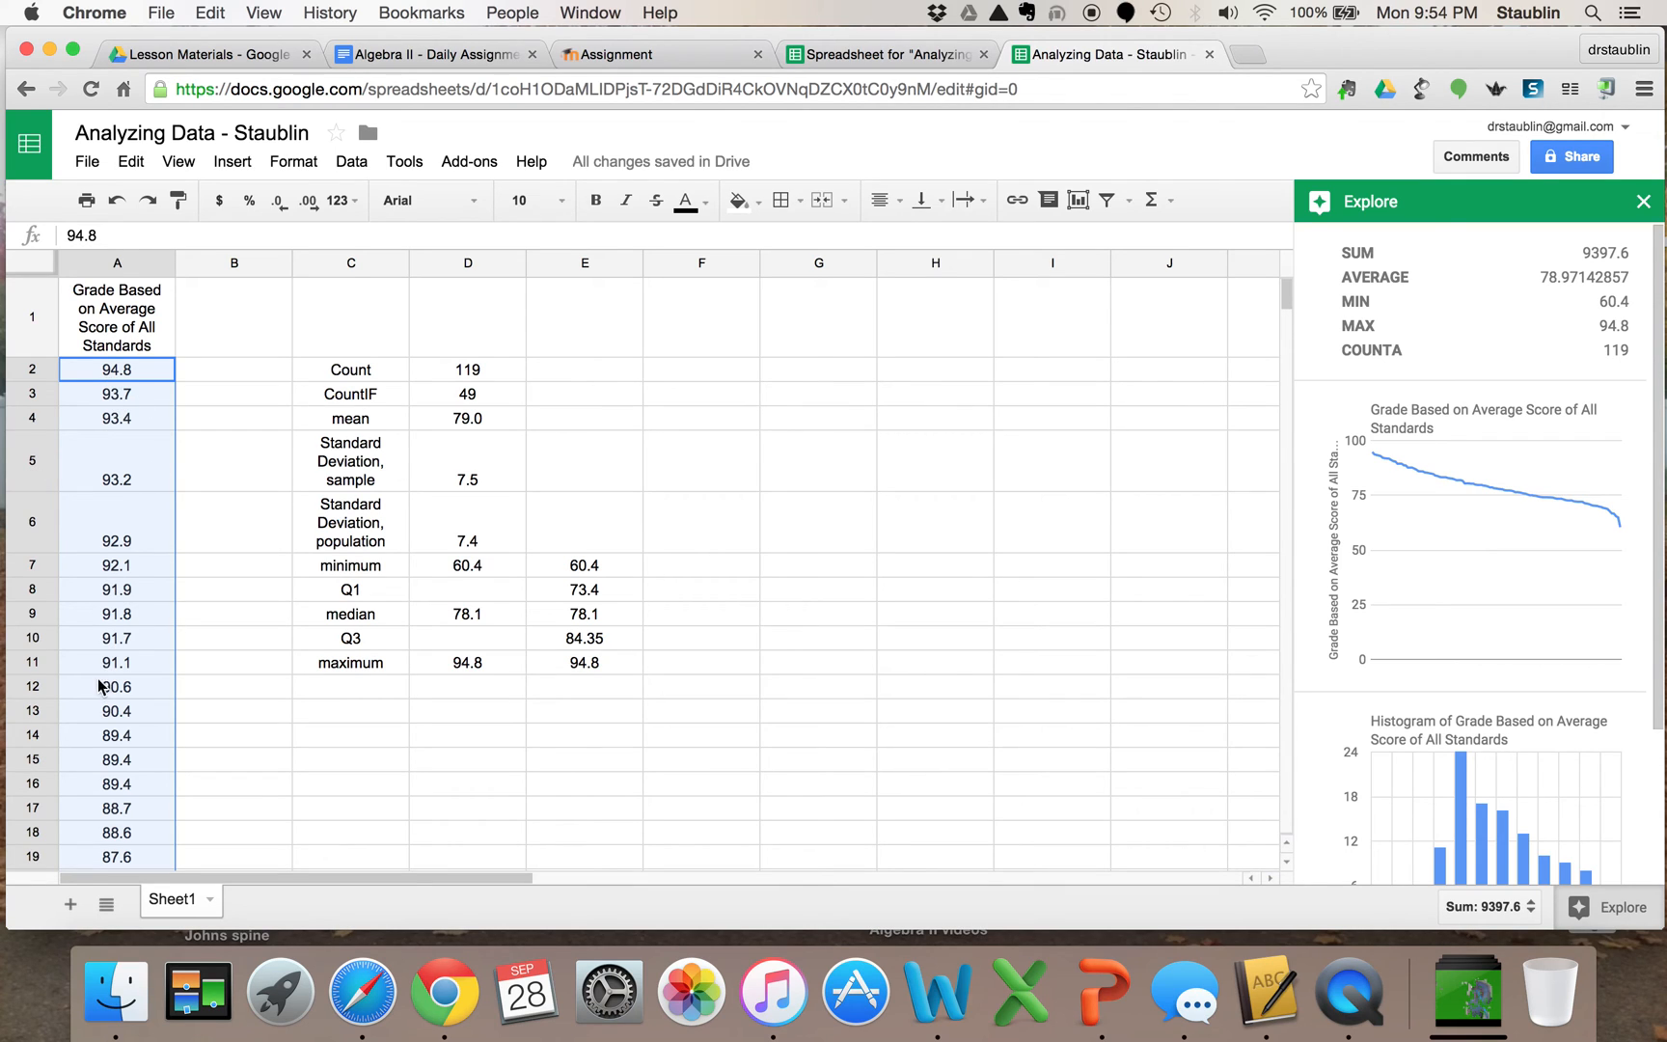
scroll(99, 686, "down", 20)
scroll(99, 688, "up", 5)
scroll(99, 688, "right", 1)
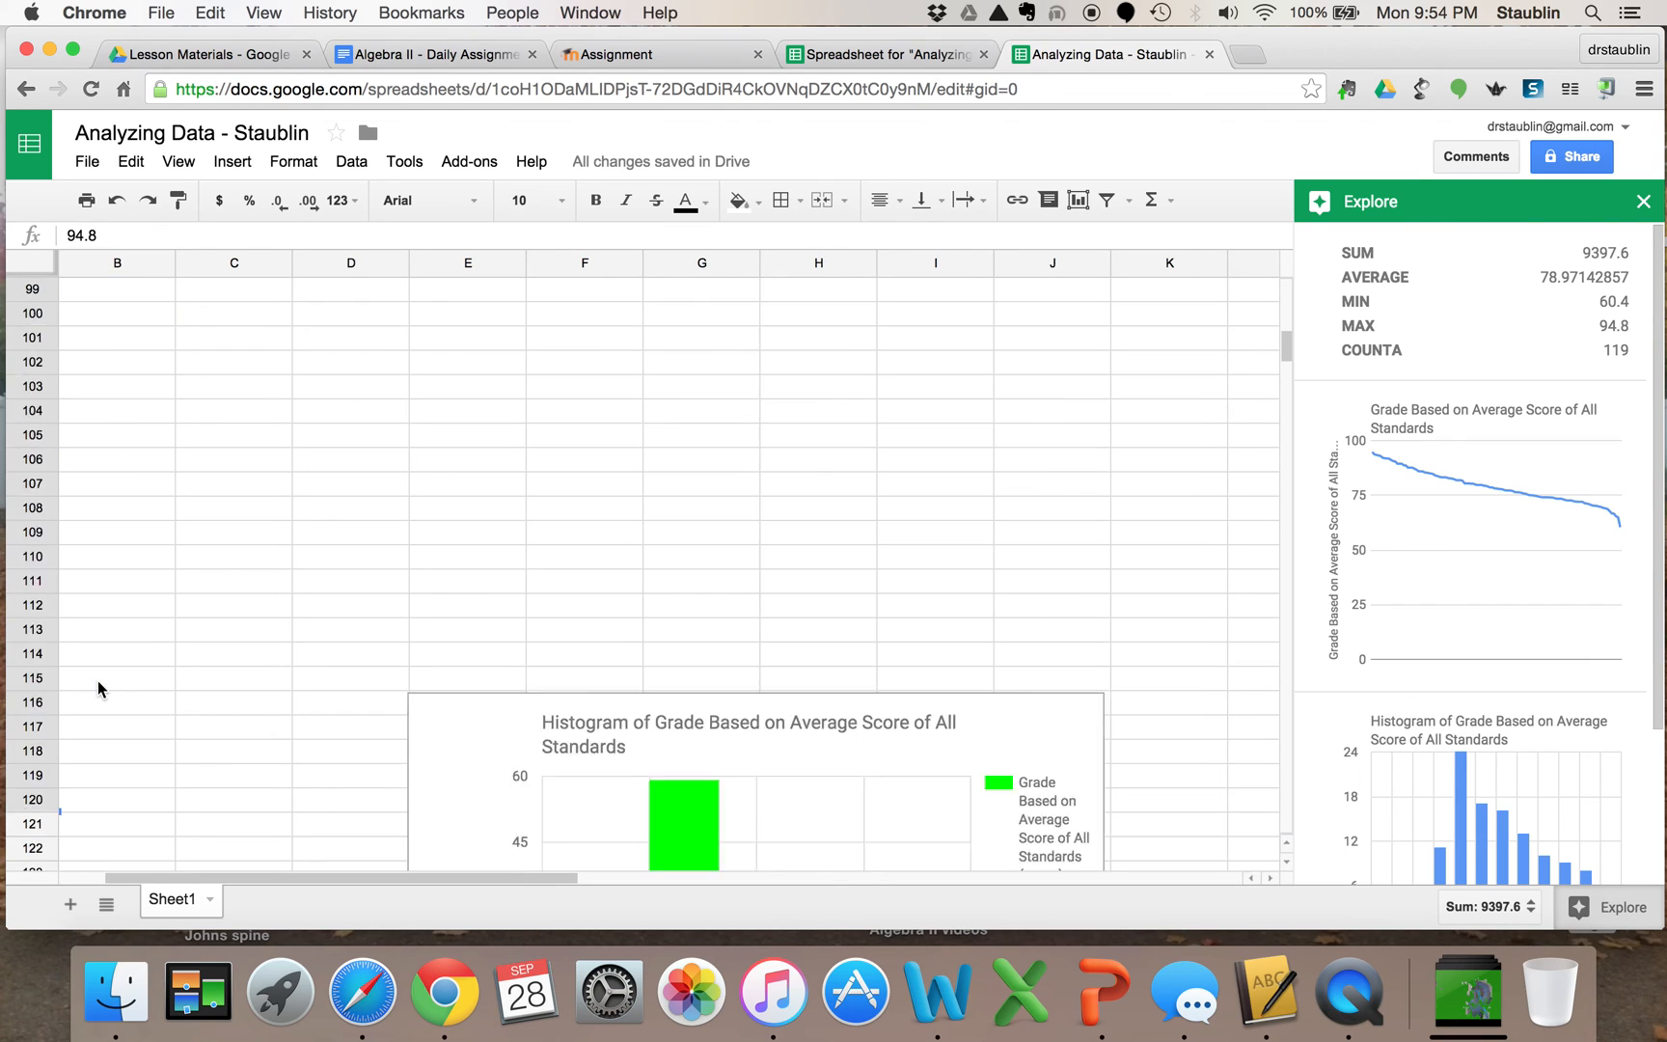
scroll(97, 687, "up", 20)
scroll(97, 687, "left", 1)
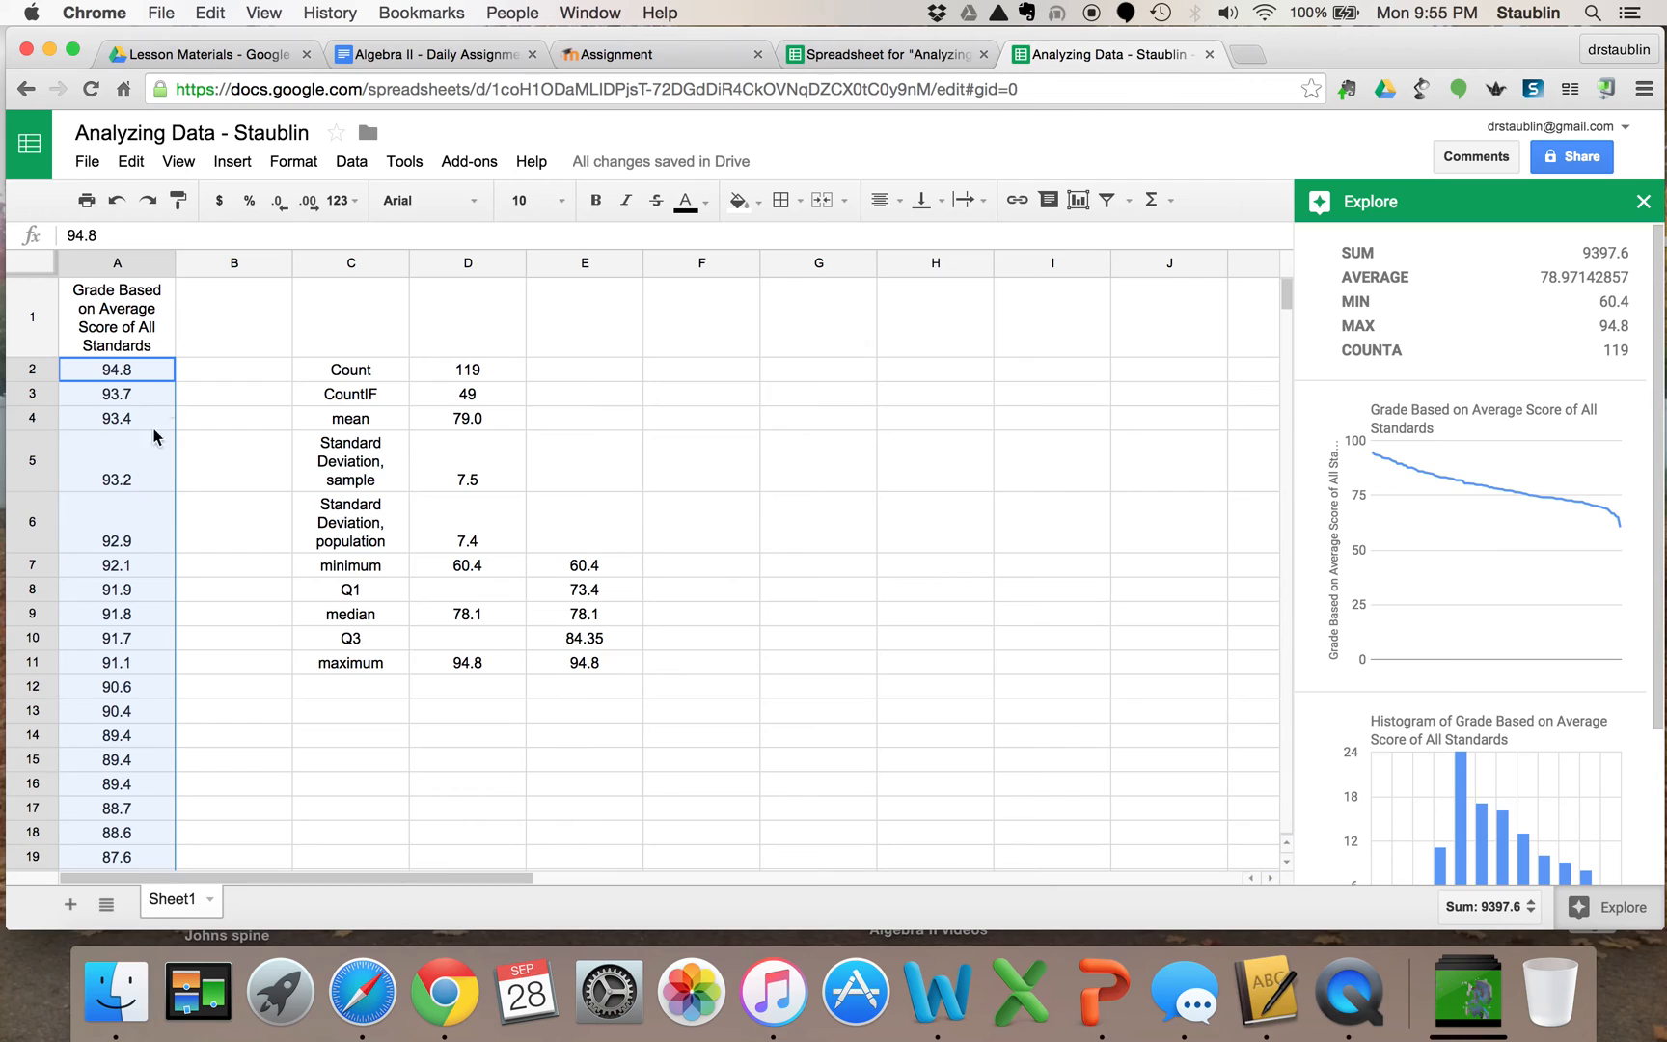
left_click(129, 164)
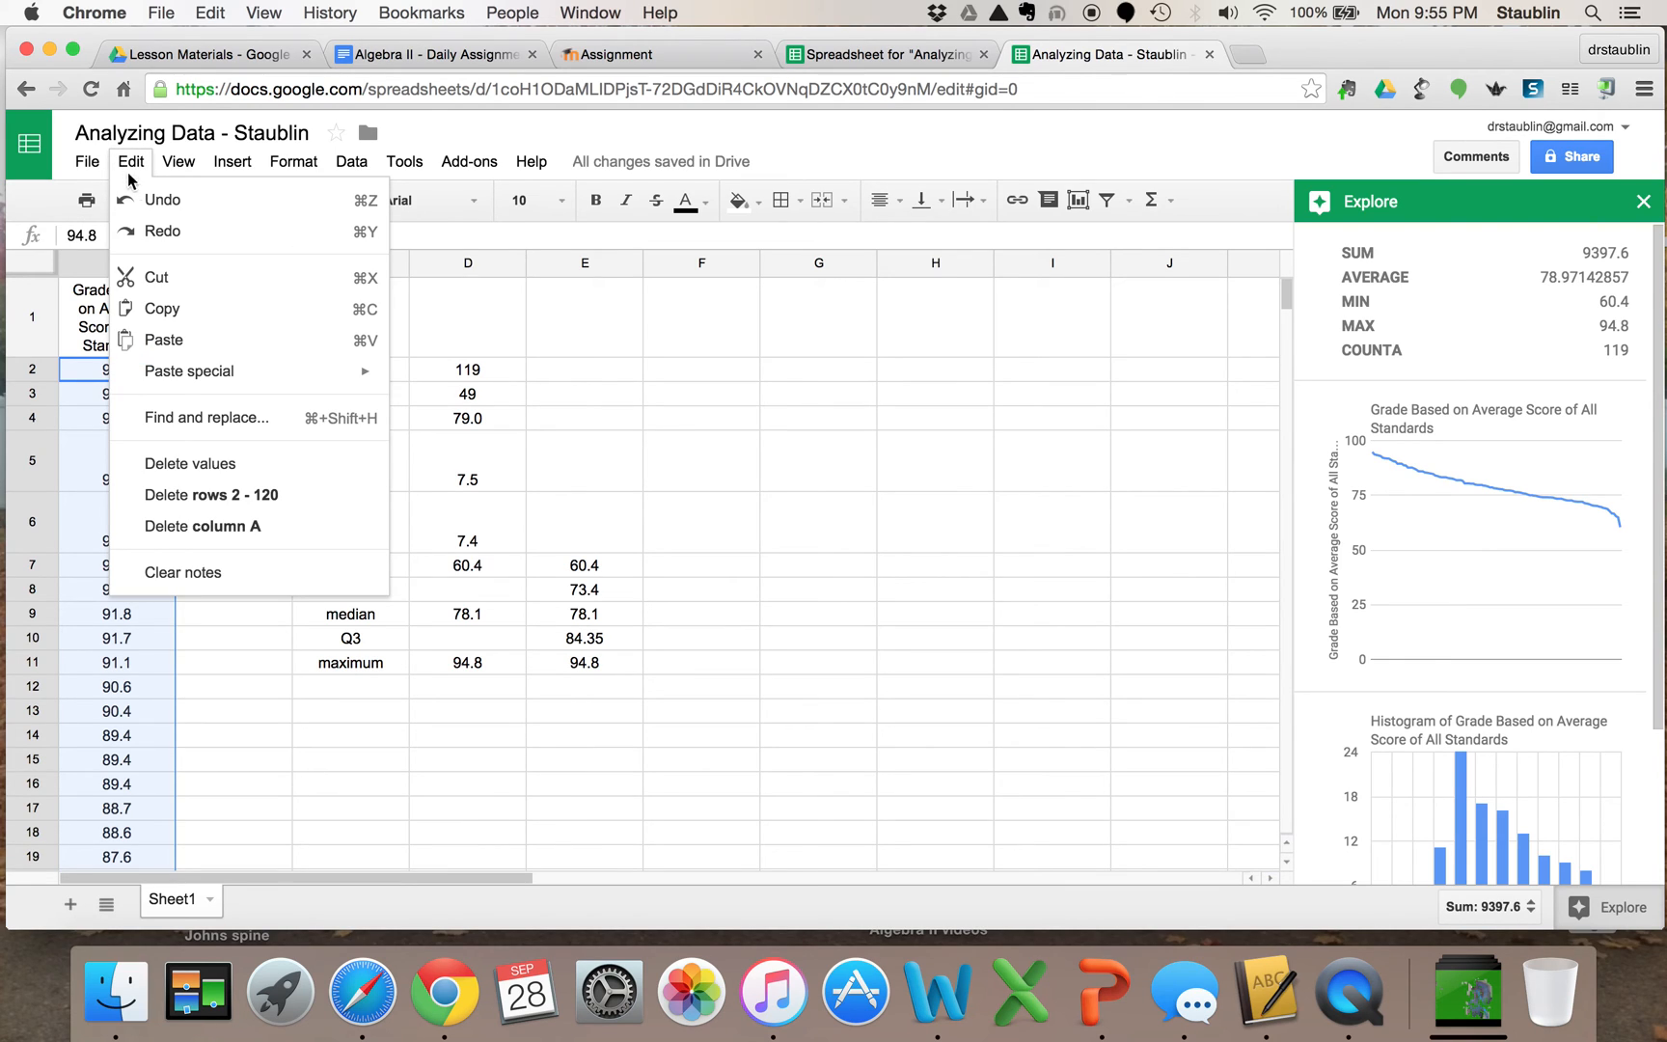
left_click(163, 309)
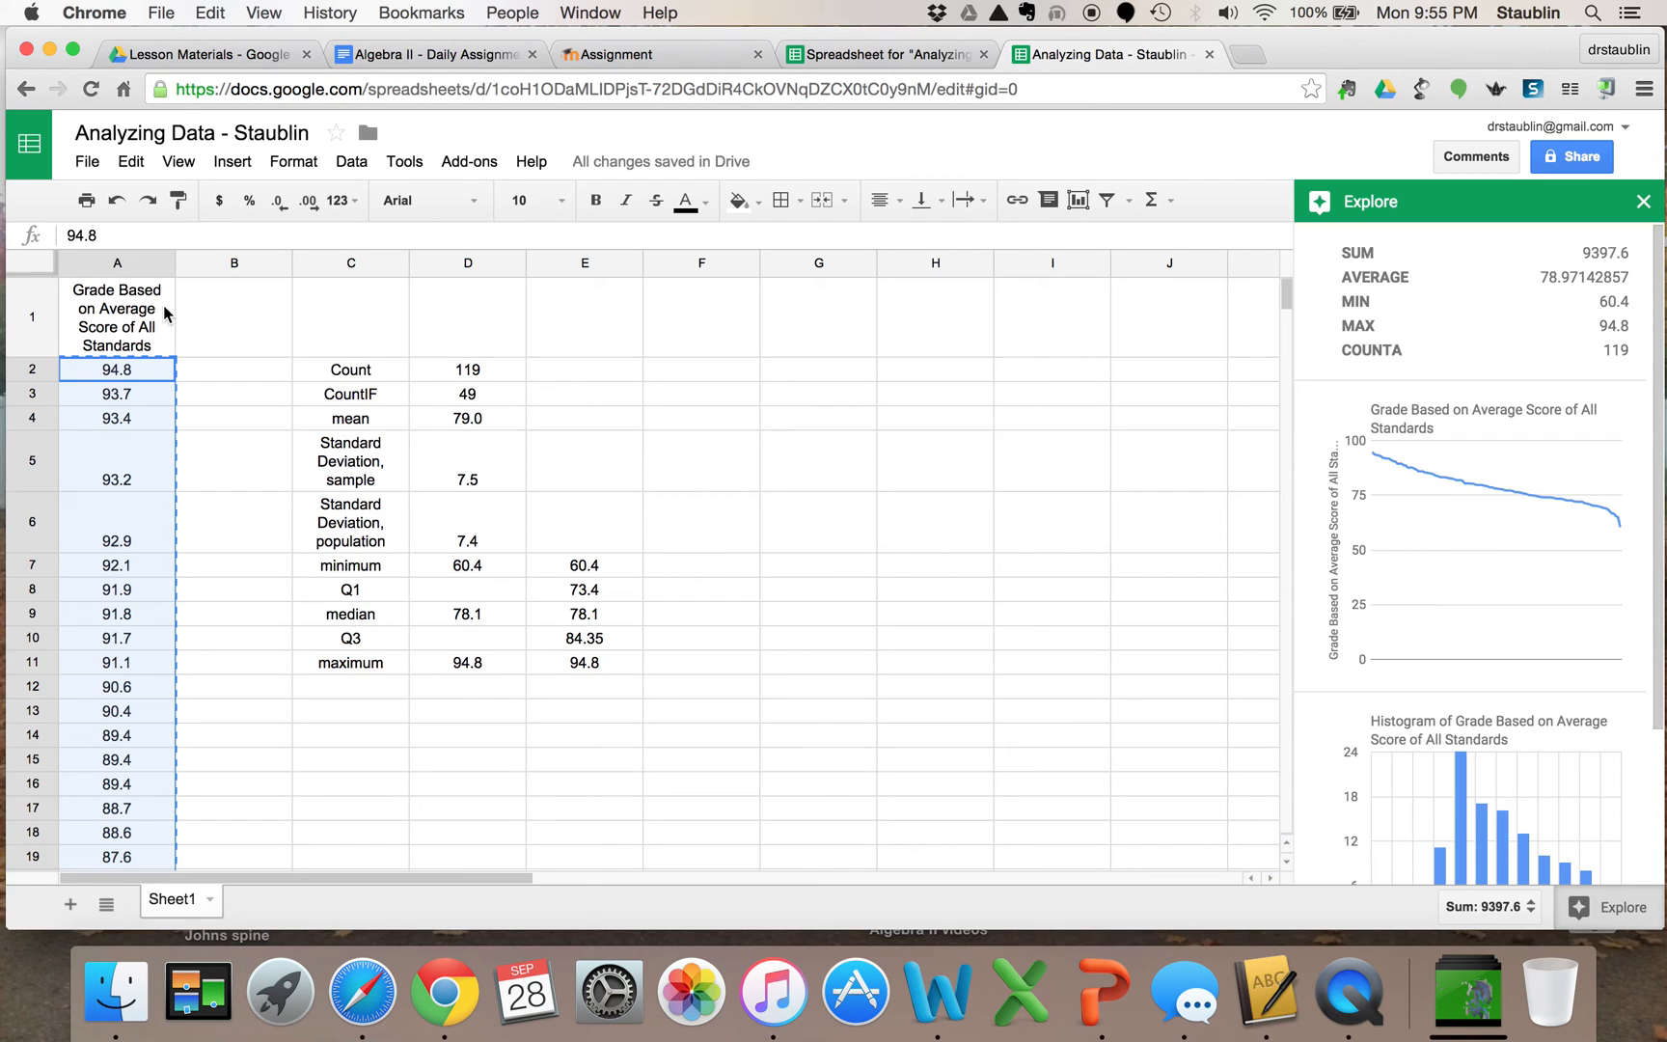
Open the box-and-whisker plot generator linked in the Moodle assignment and go to its data entry section.
left_click(663, 58)
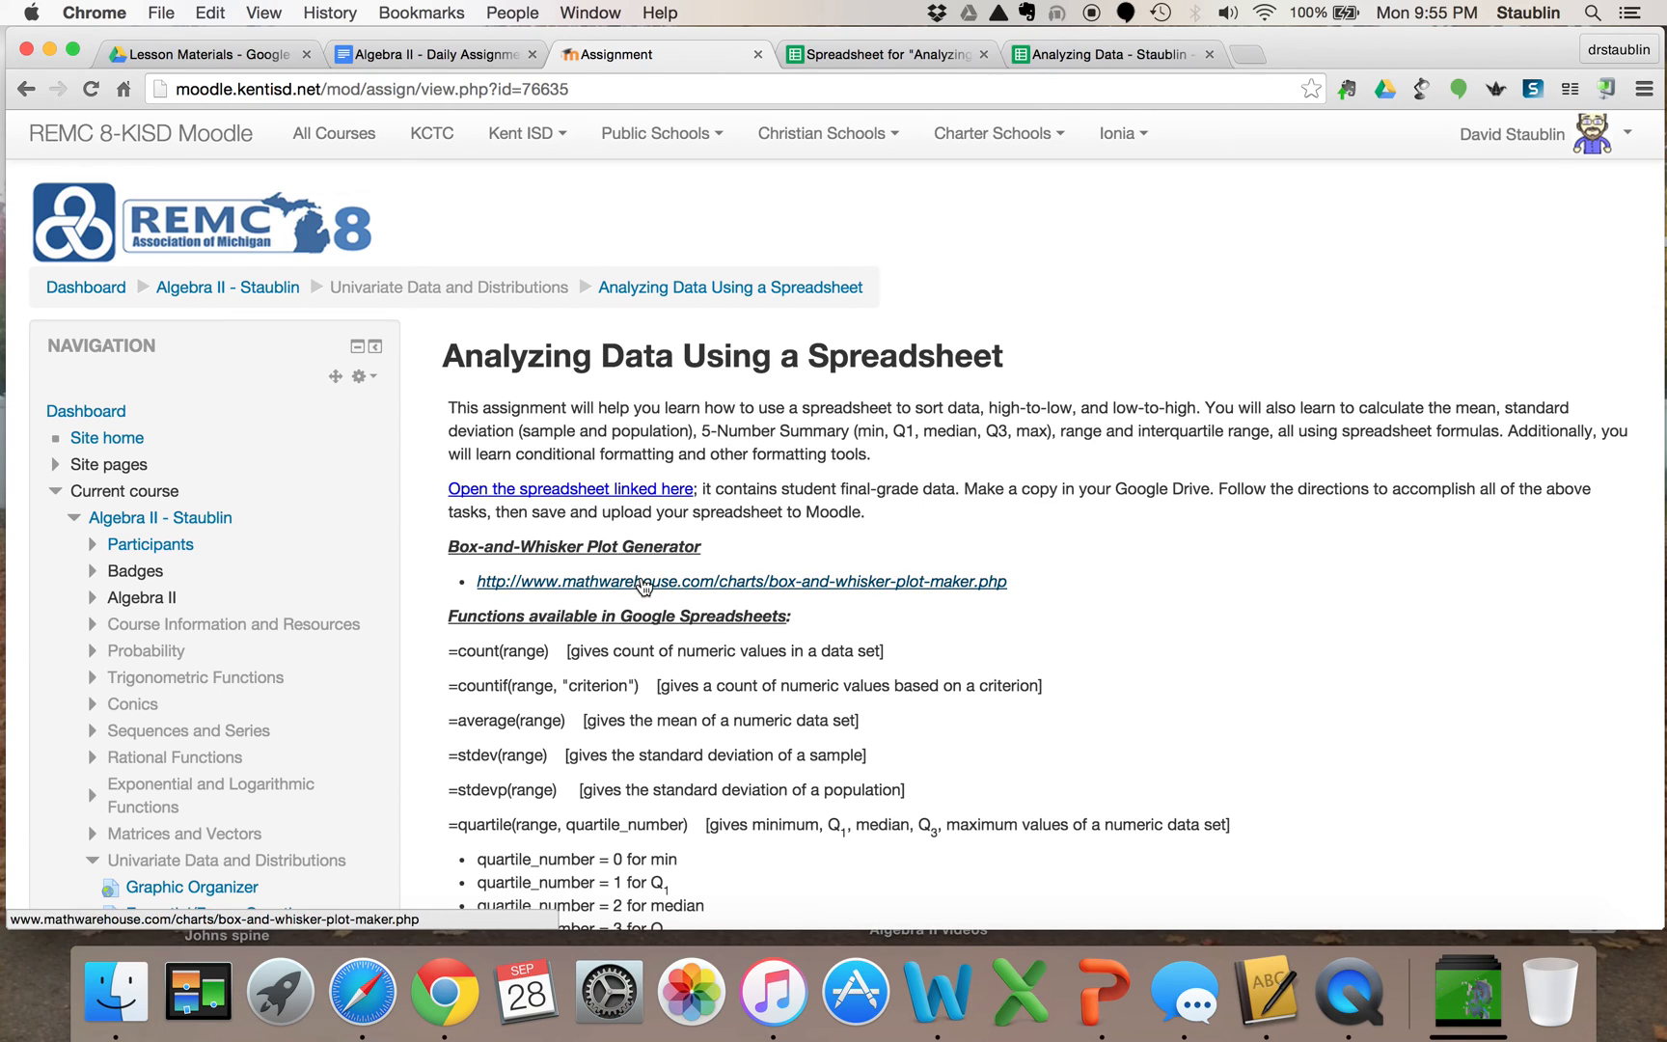
left_click(641, 579)
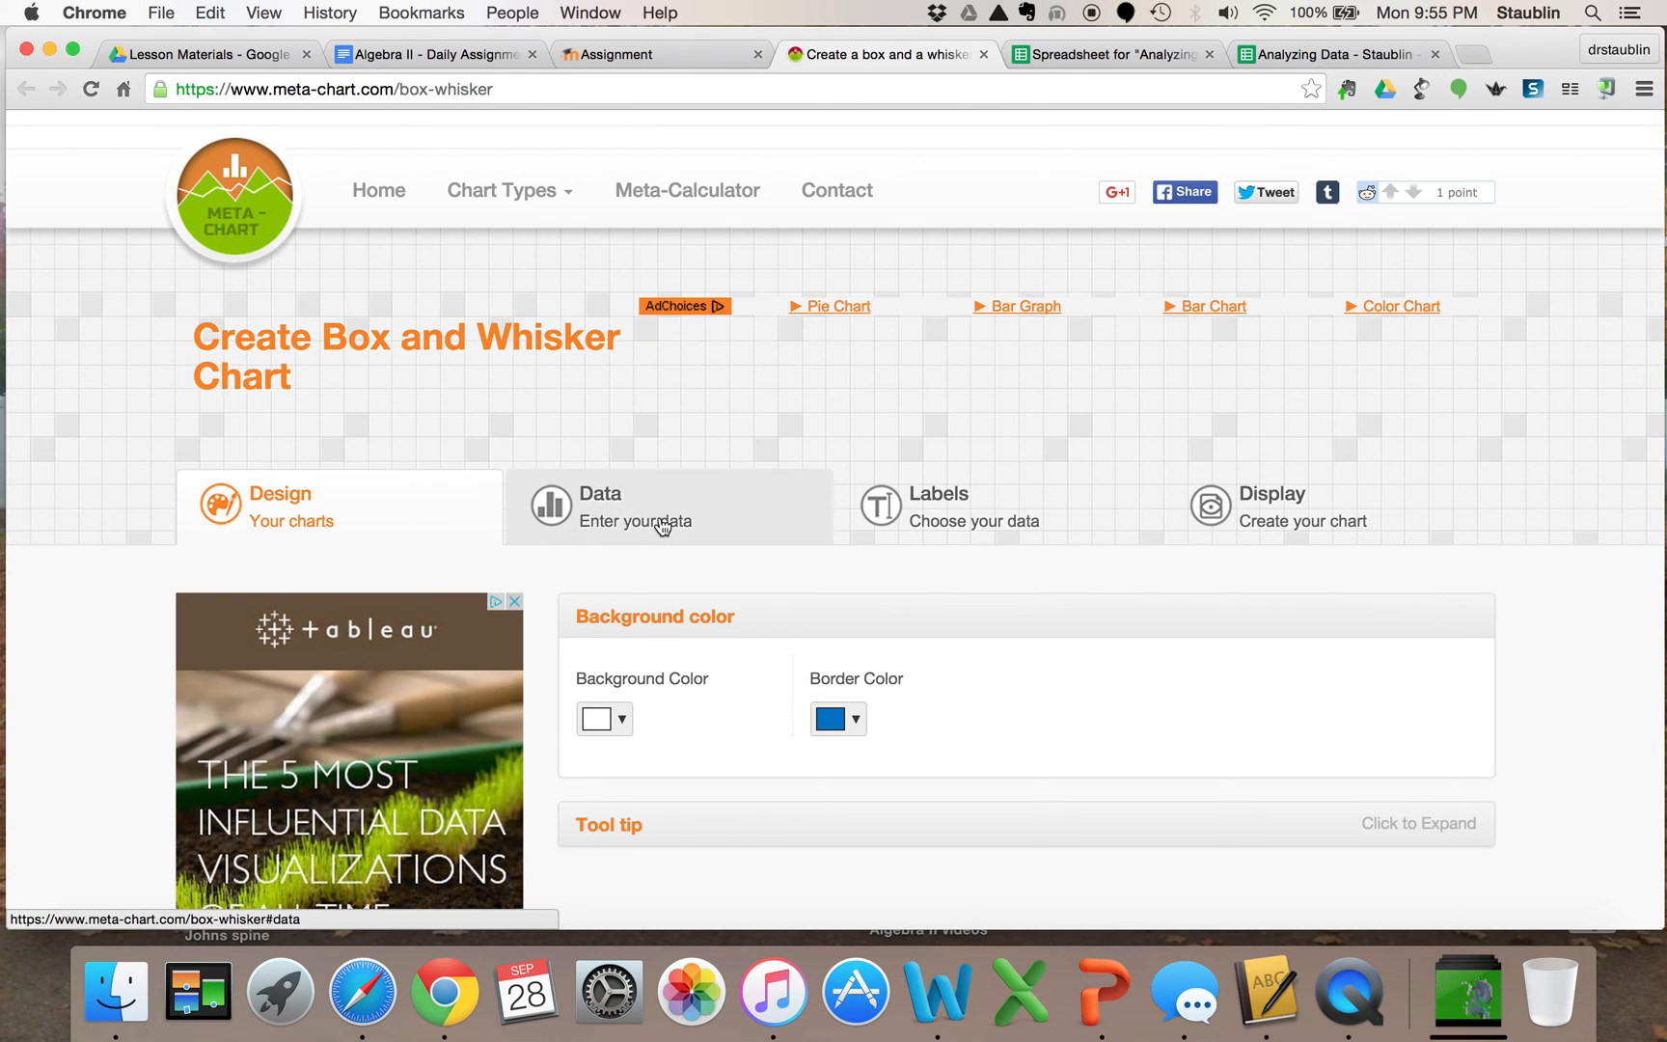
left_click(652, 502)
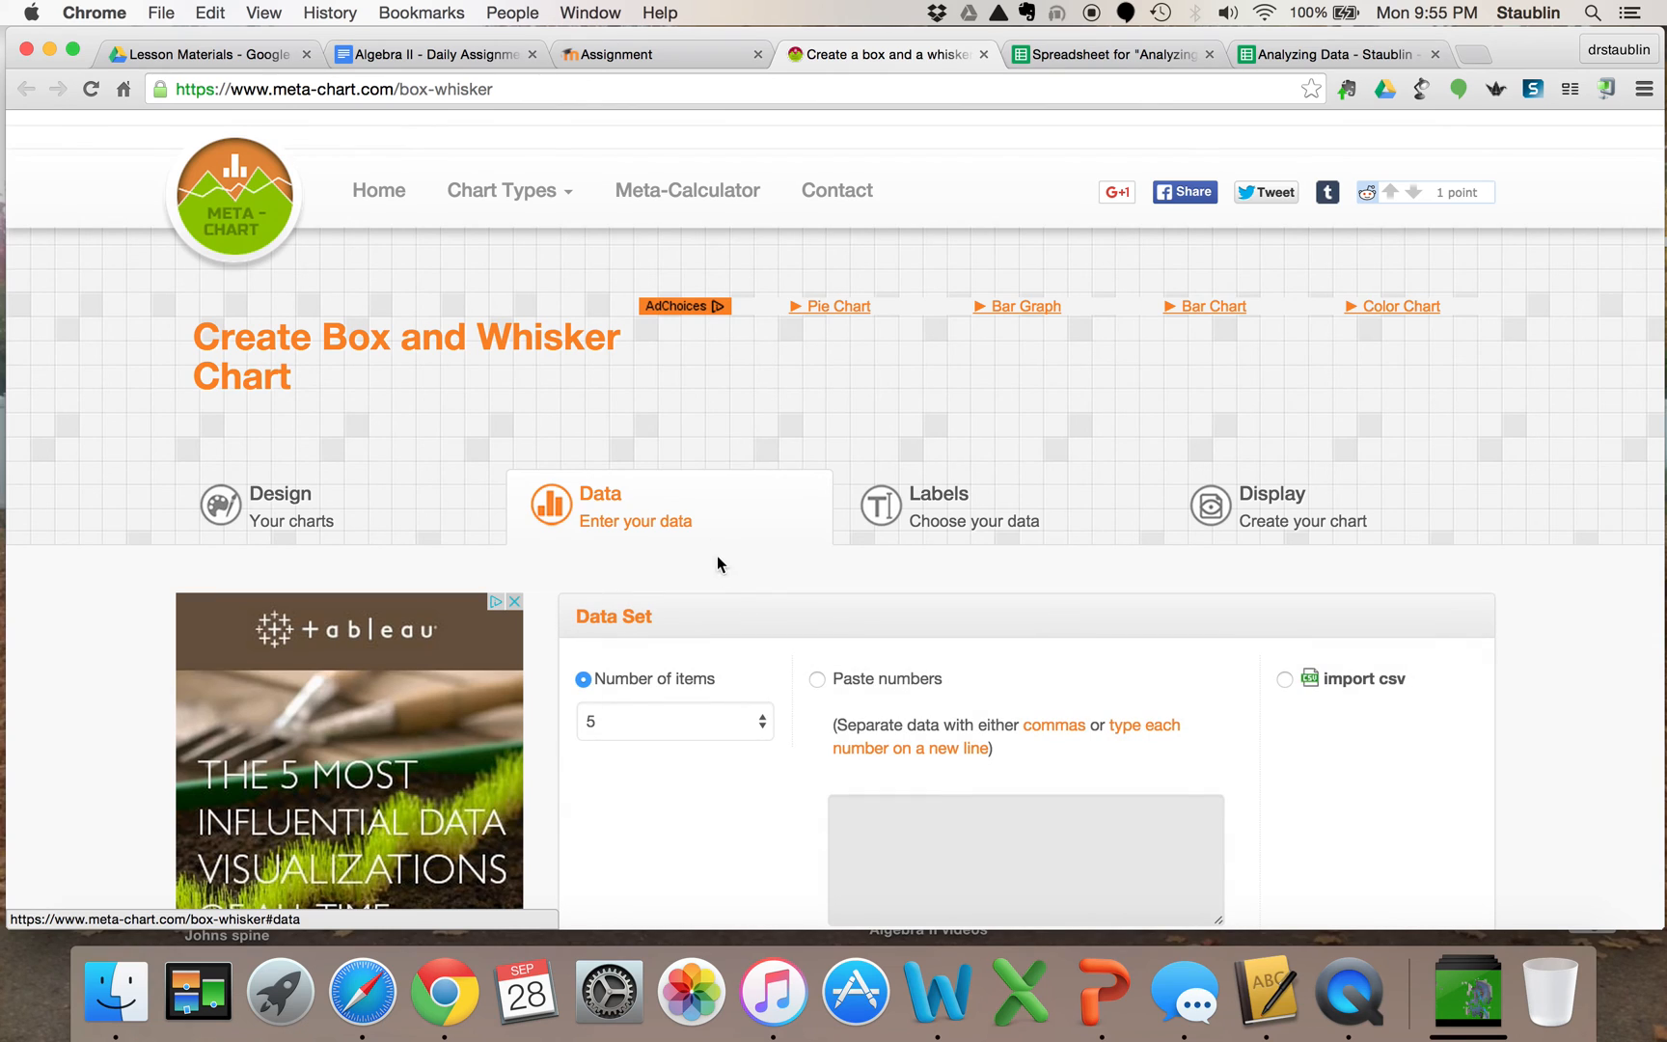
Choose to paste numbers as the data set, paste the copied grades, and check the pasted list.
scroll(737, 596, "down", 5)
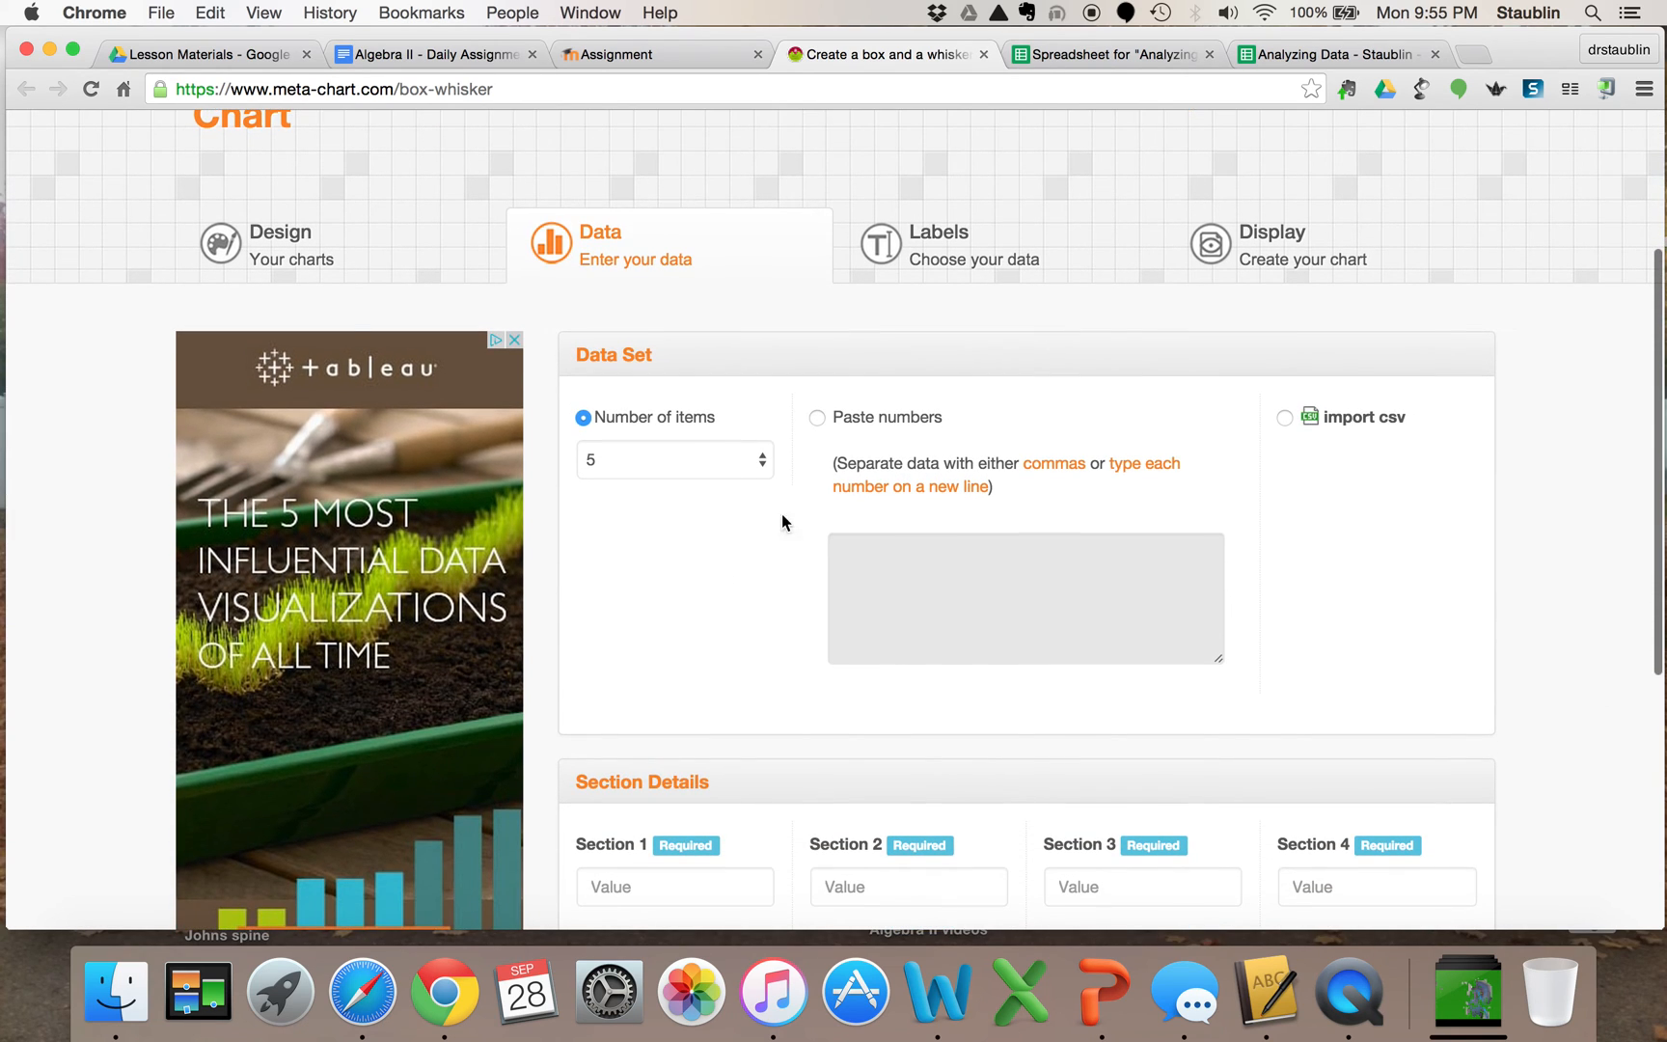
left_click(817, 419)
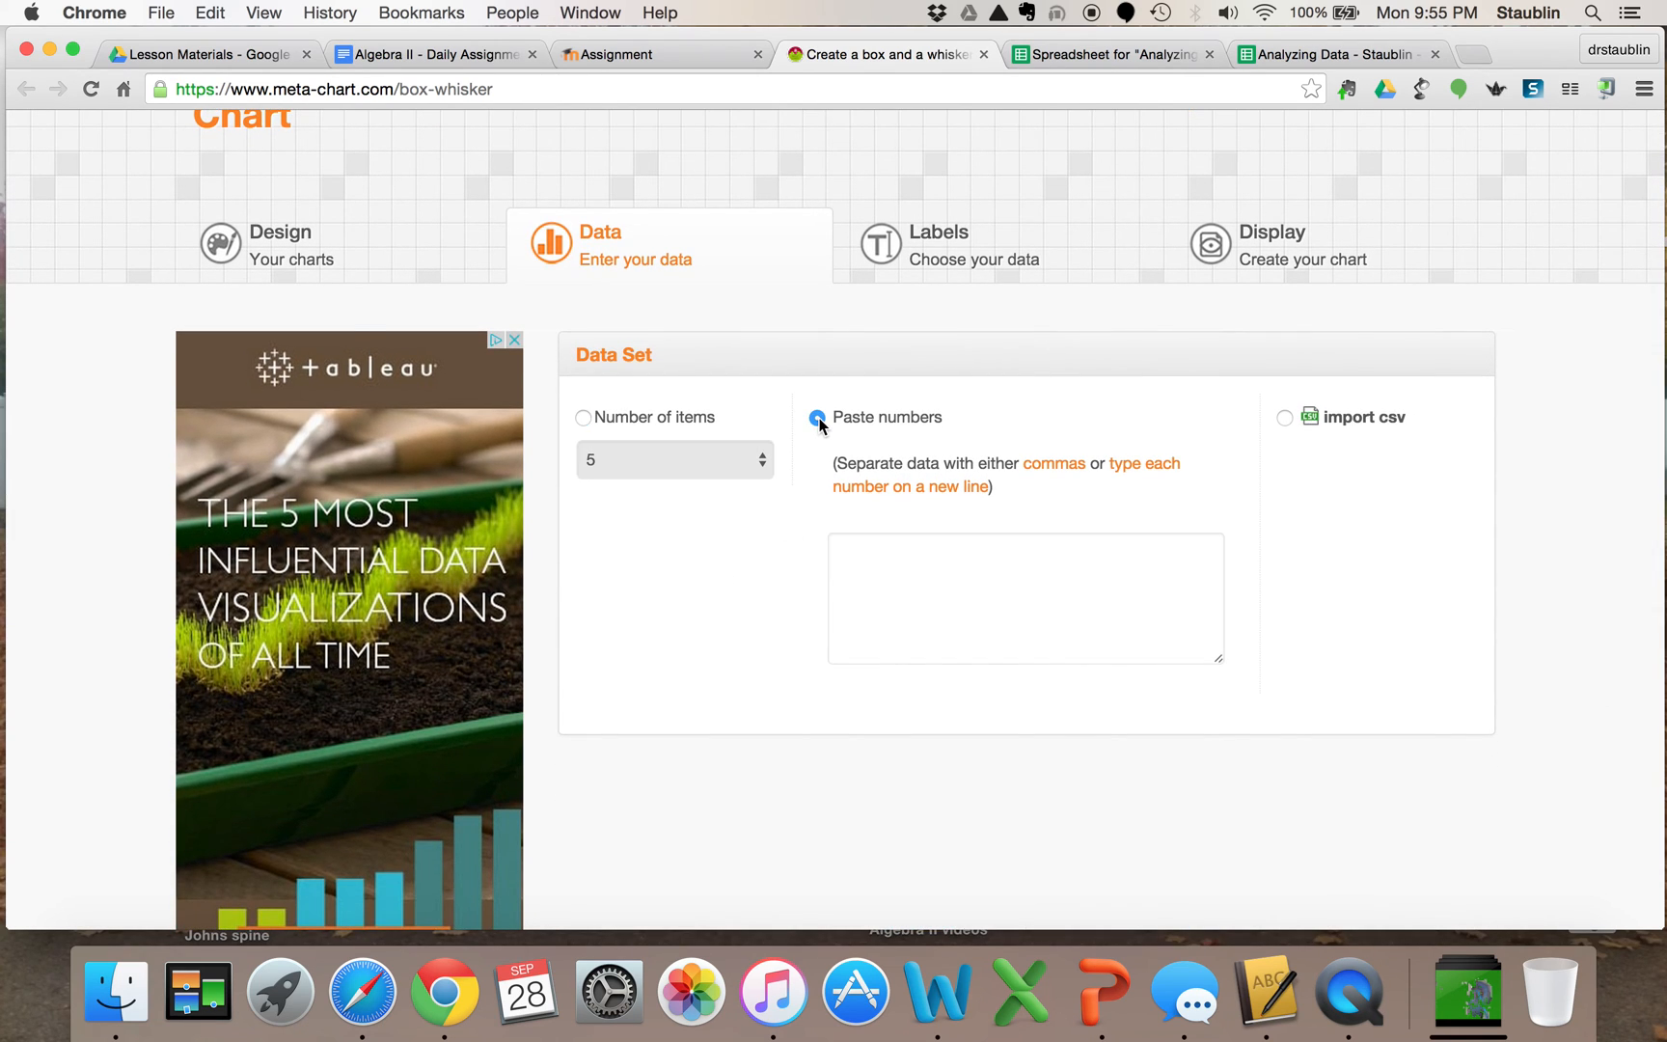
left_click(851, 552)
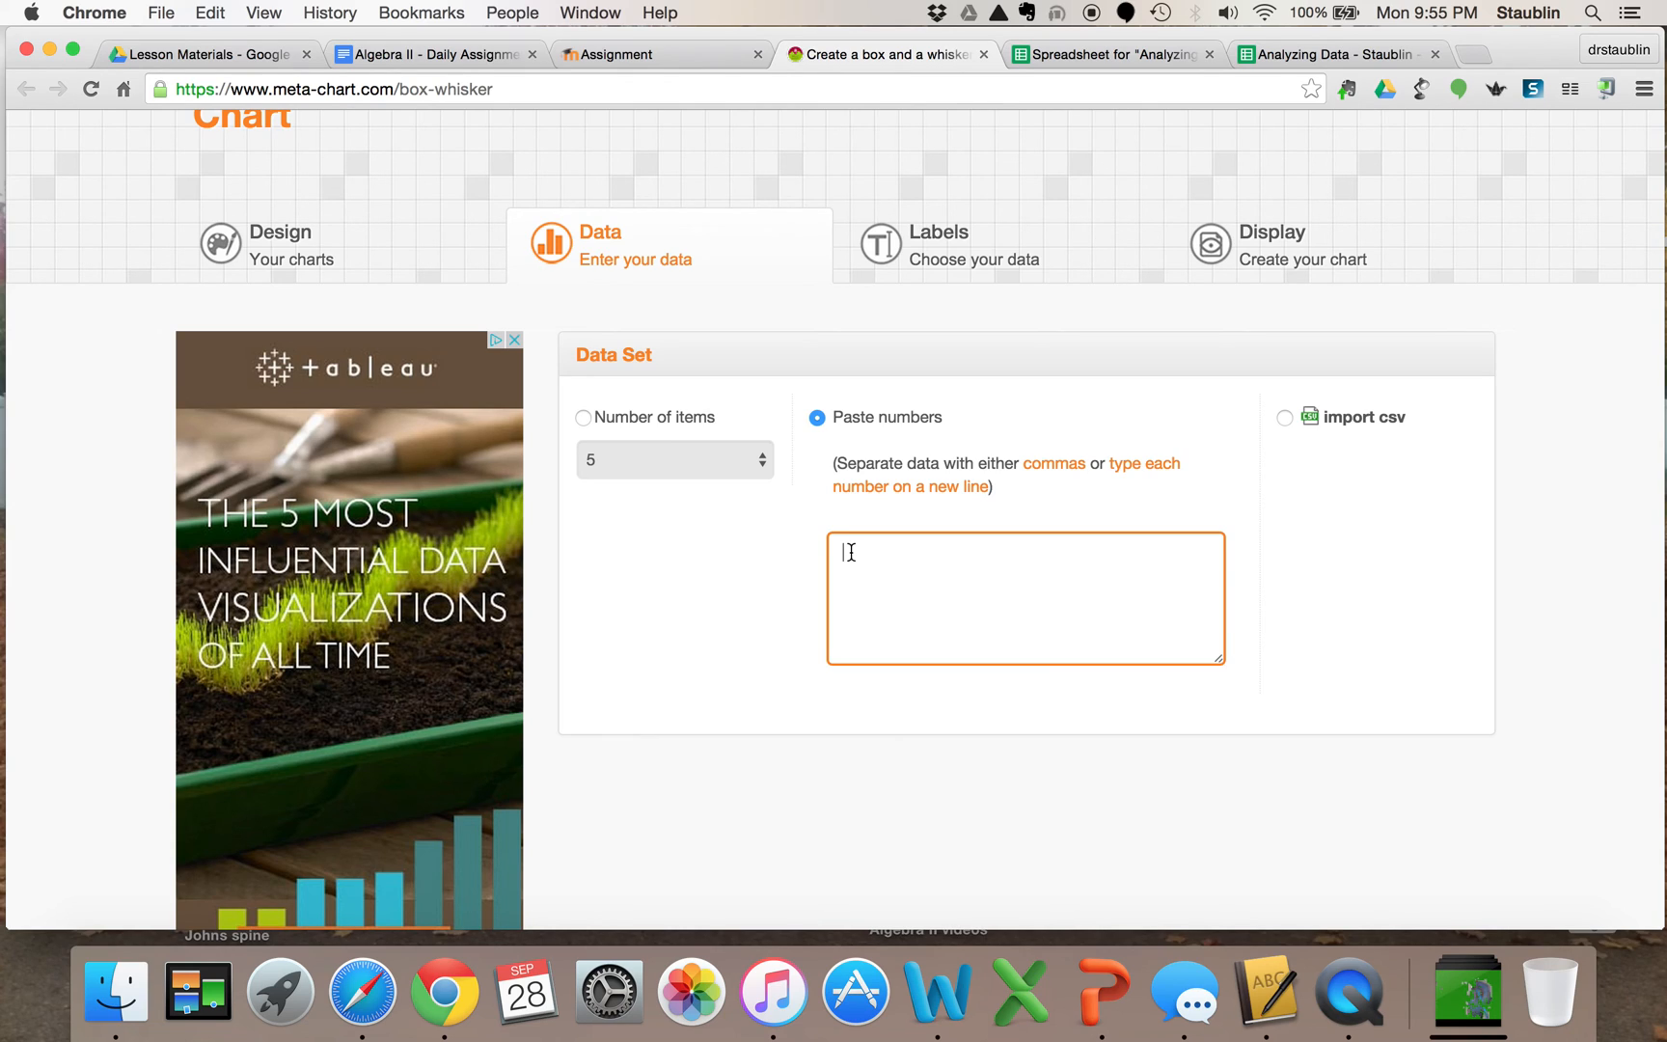
key("super+v")
scroll(931, 650, "down", 3)
scroll(930, 650, "up", 3)
scroll(935, 588, "up", 15)
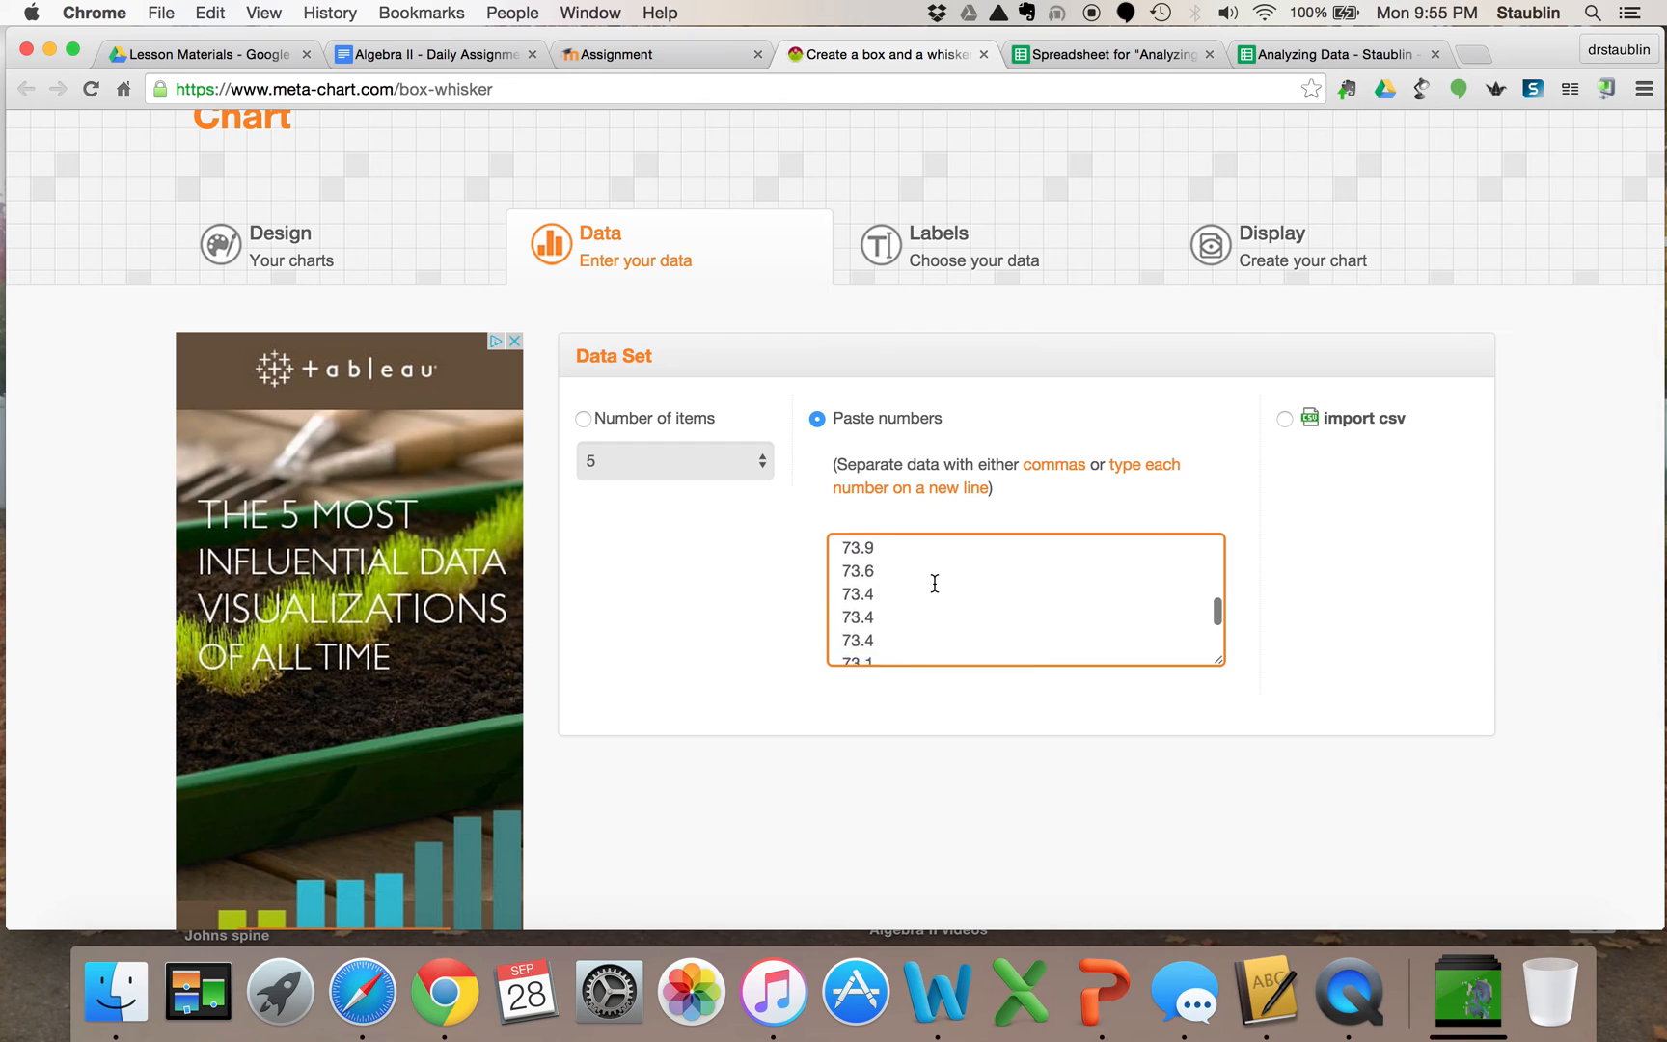
scroll(935, 582, "up", 5)
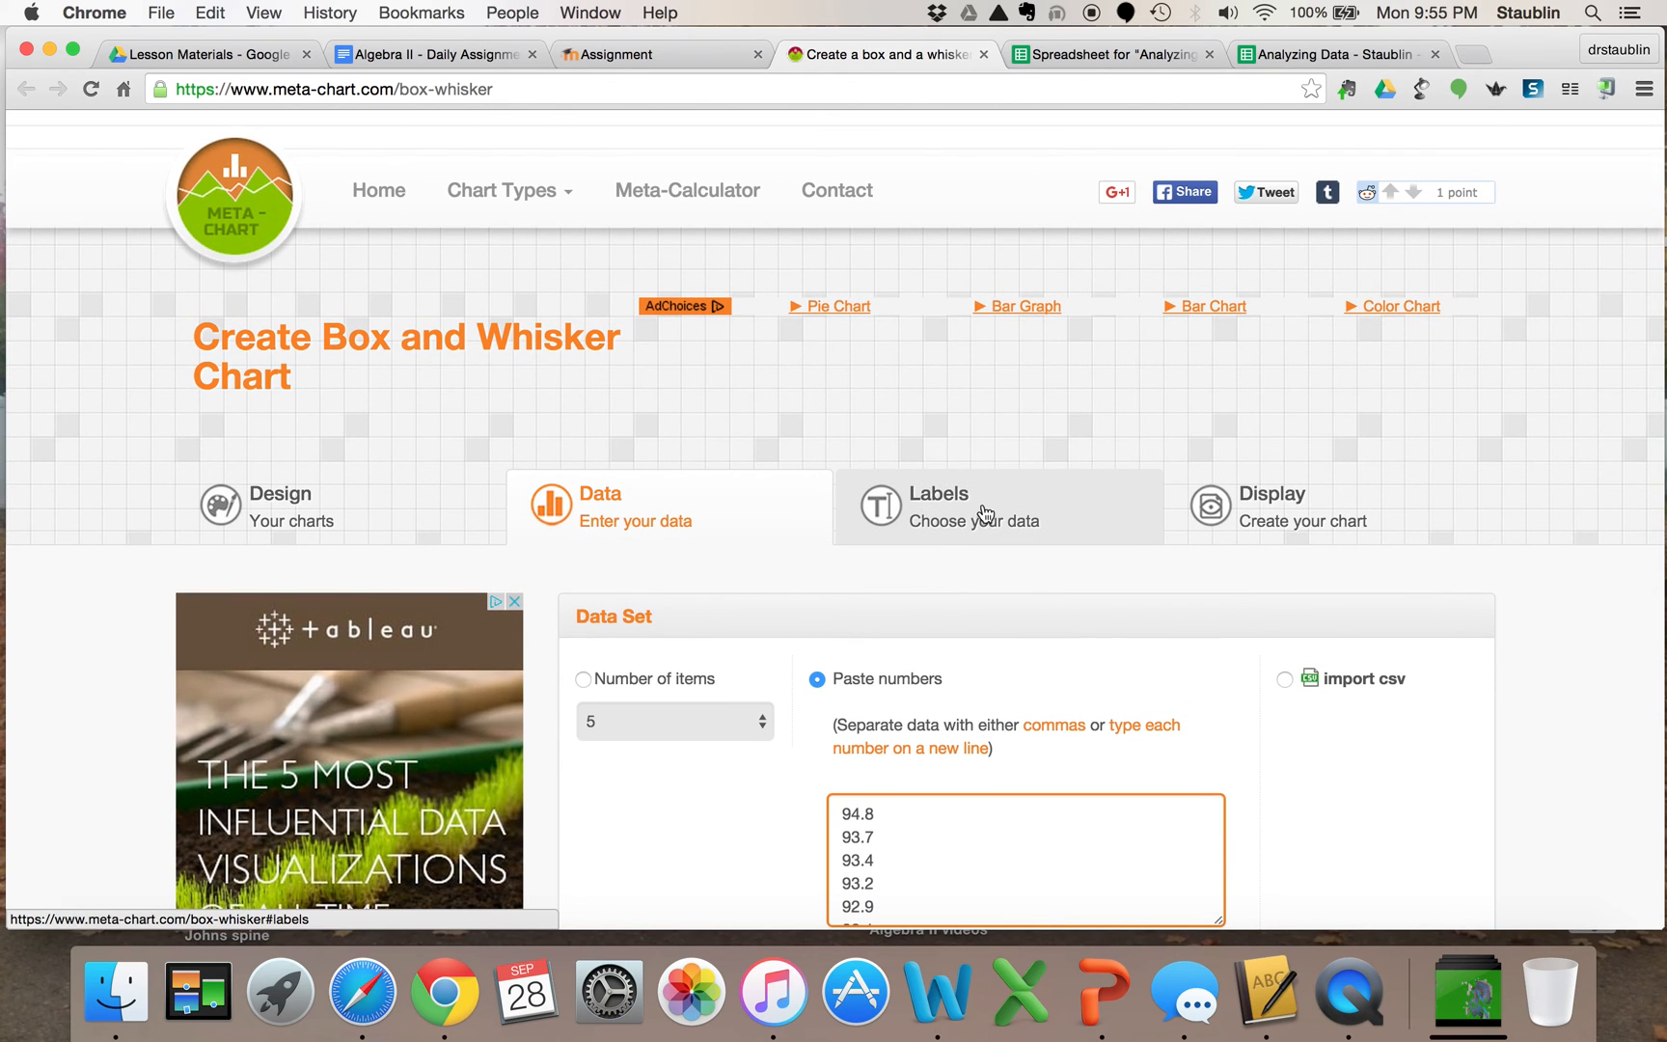
Display the box-and-whisker chart generated from the pasted grades.
left_click(1292, 512)
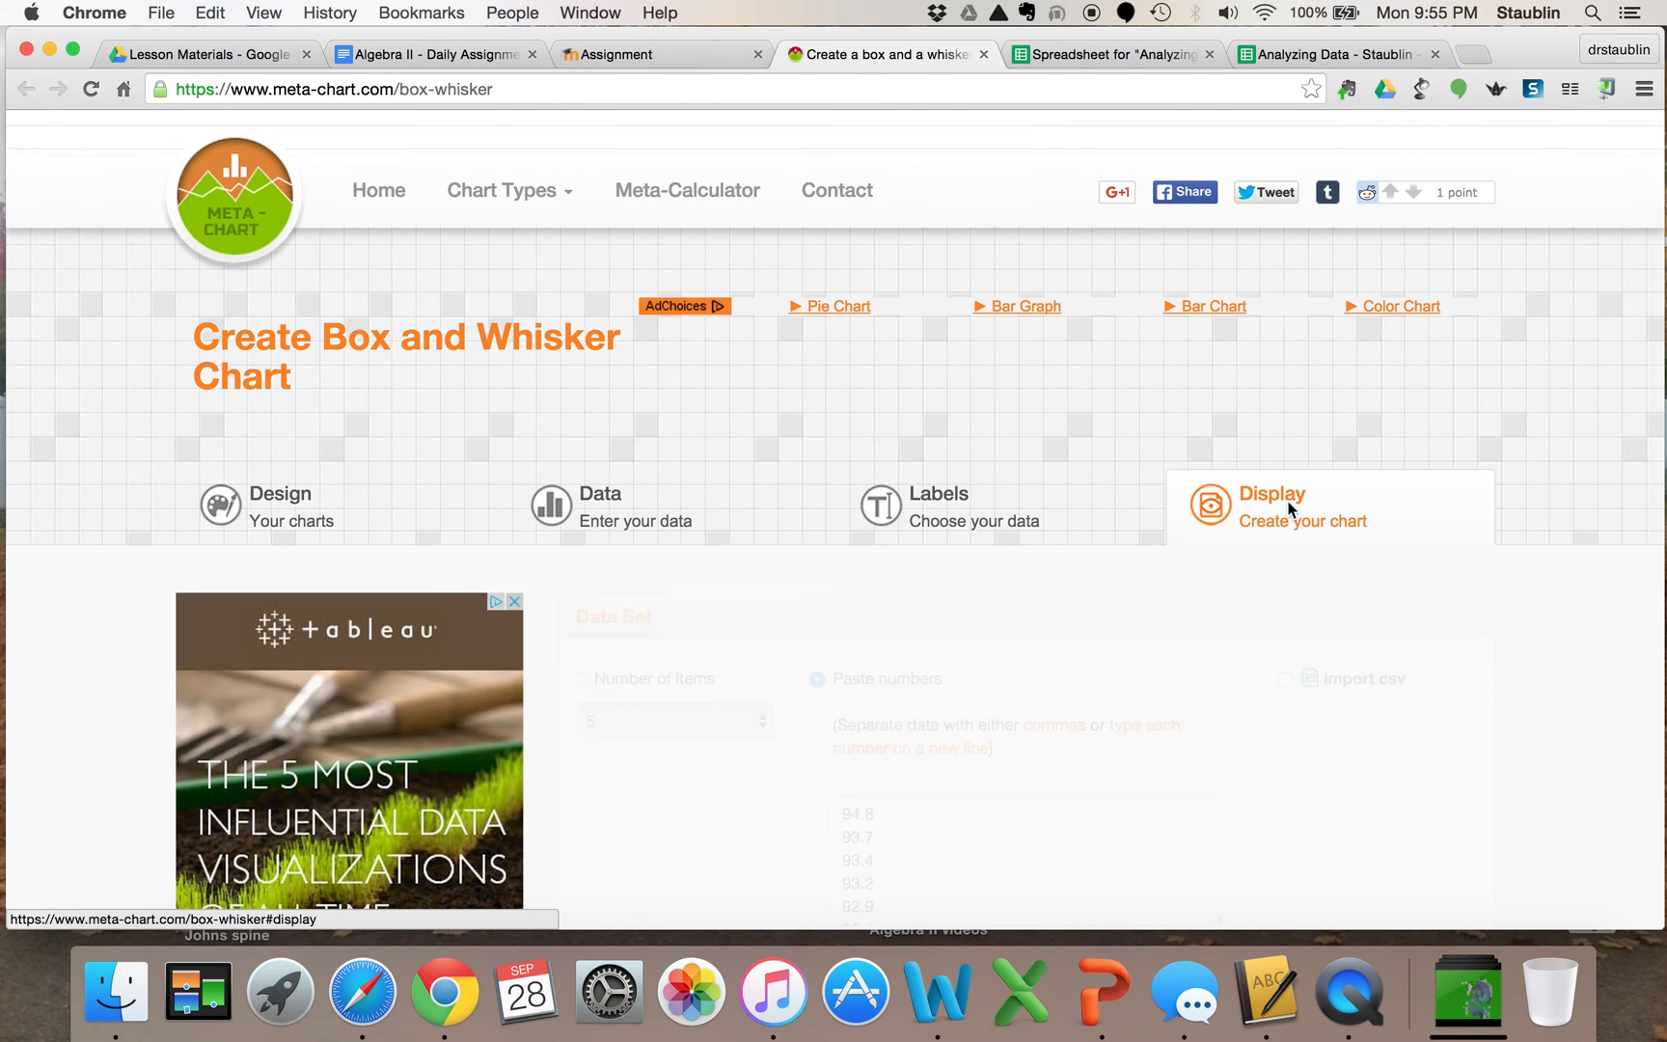
scroll(1159, 554, "down", 5)
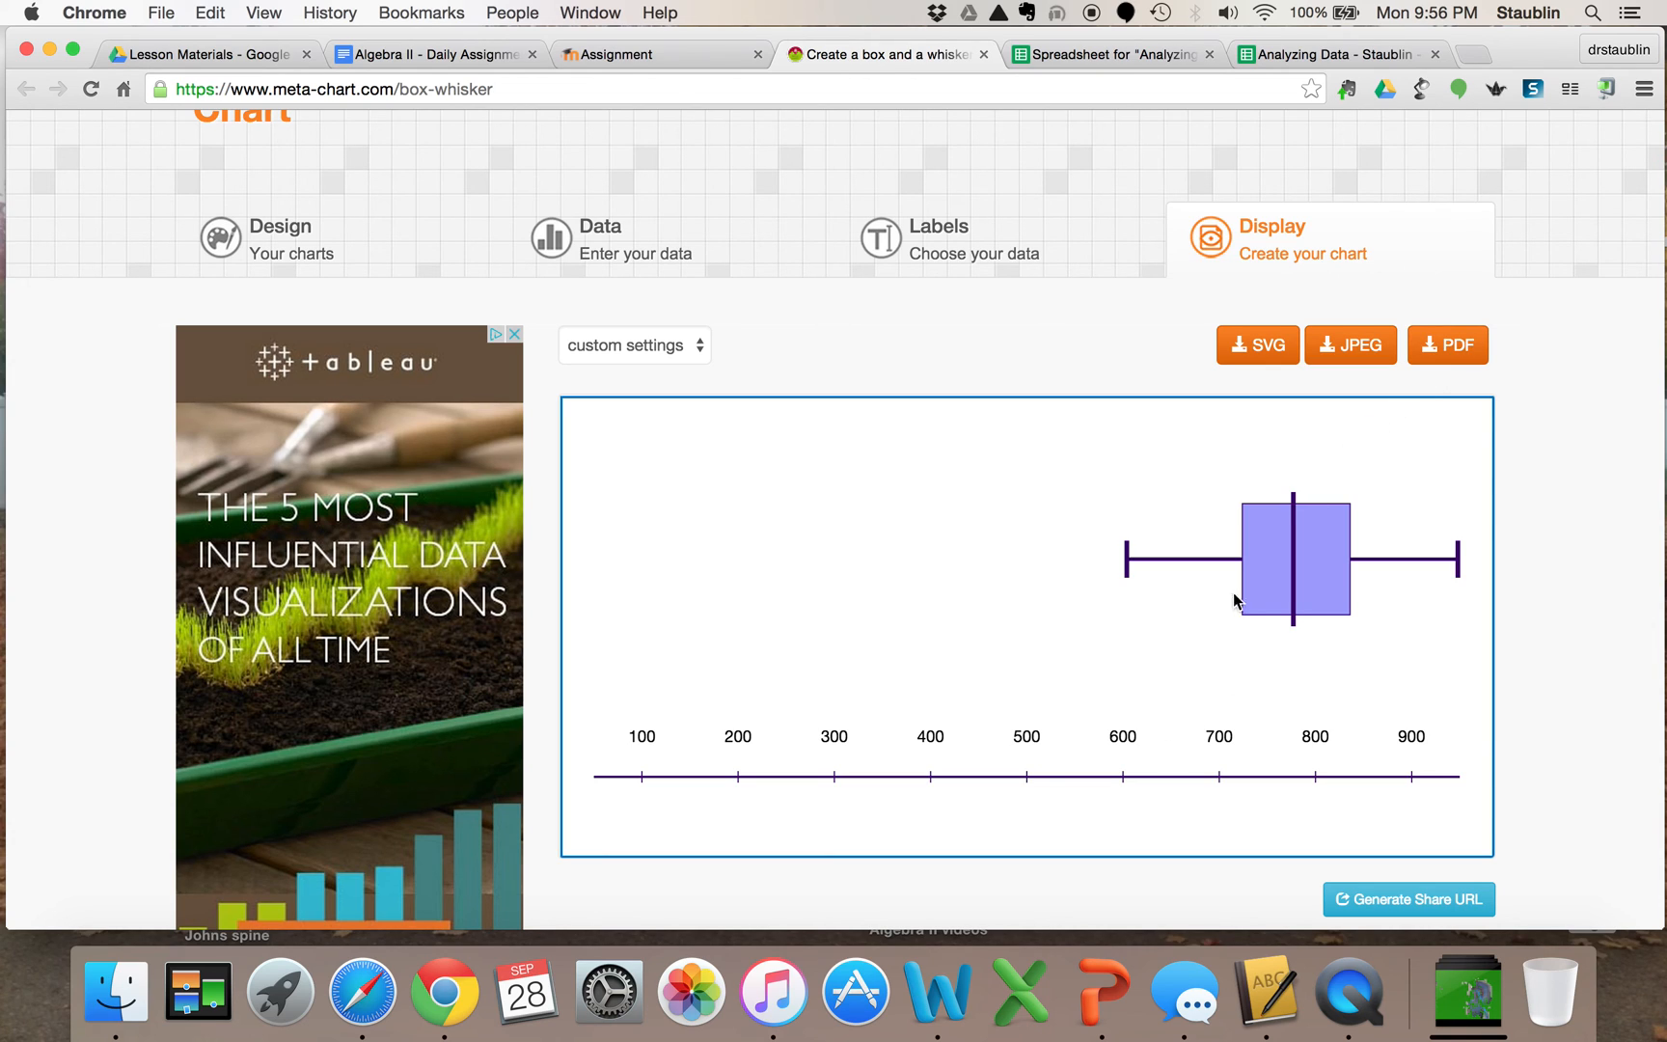
scroll(1051, 528, "up", 5)
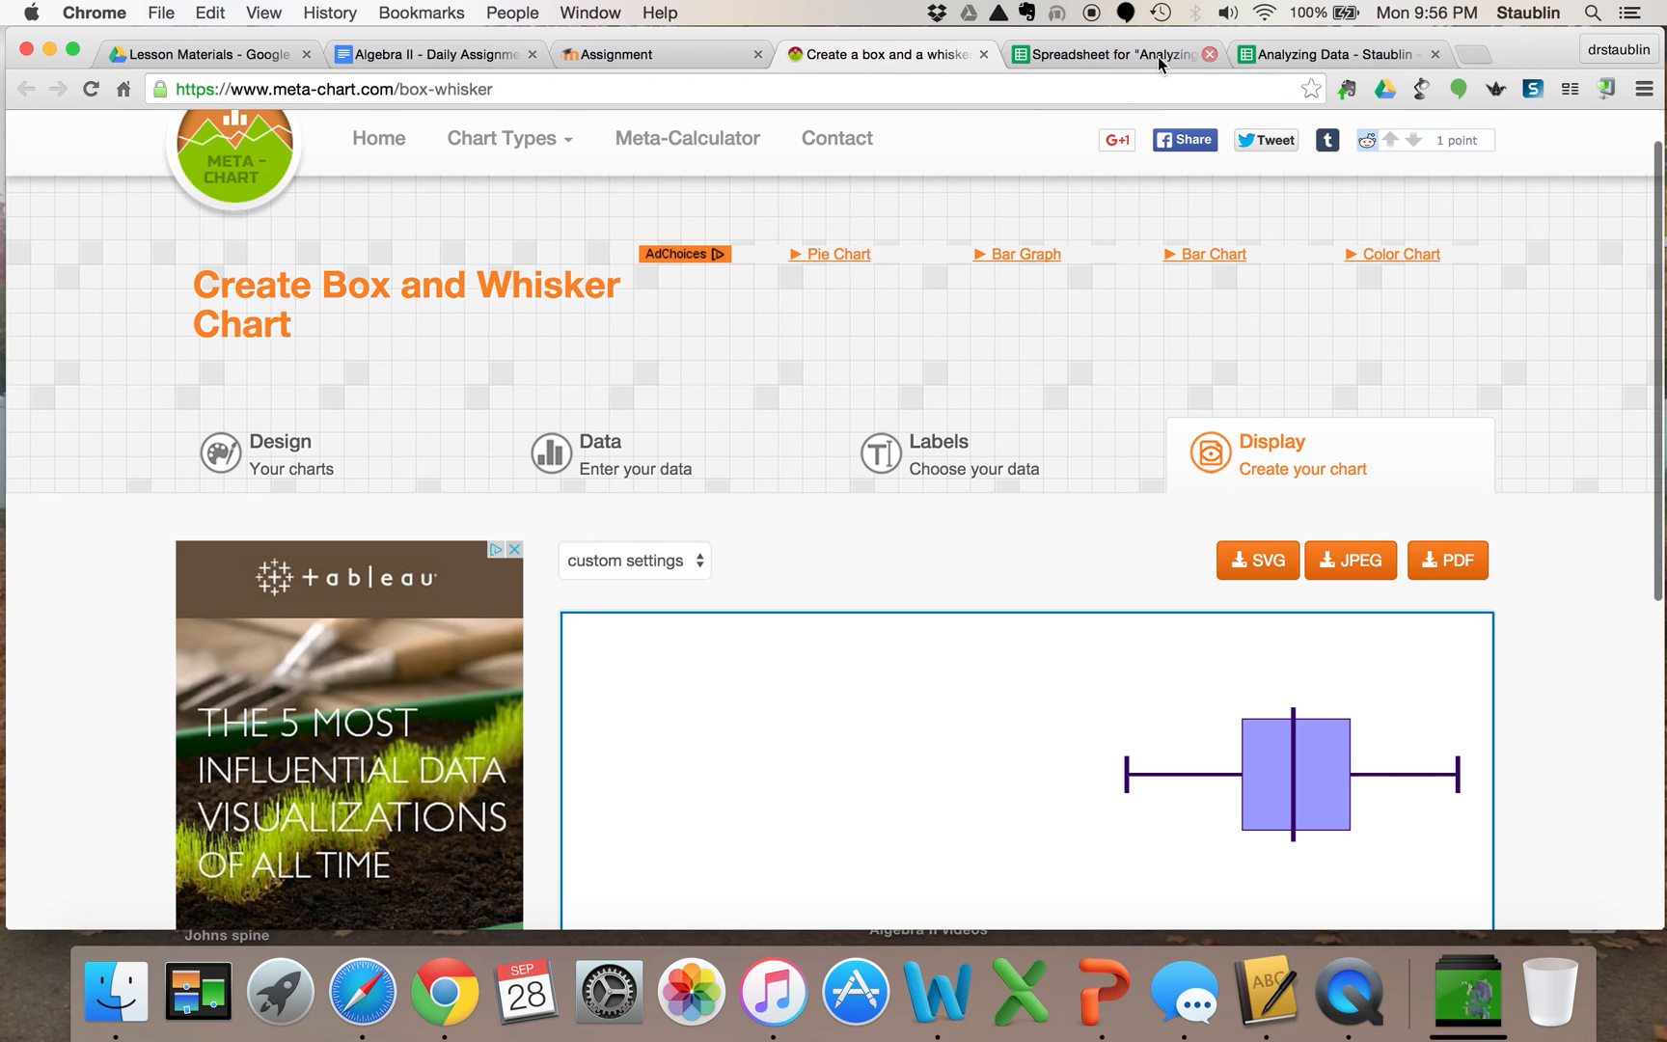
Return to the Moodle assignment page and review its instructions and list of spreadsheet functions.
left_click(675, 58)
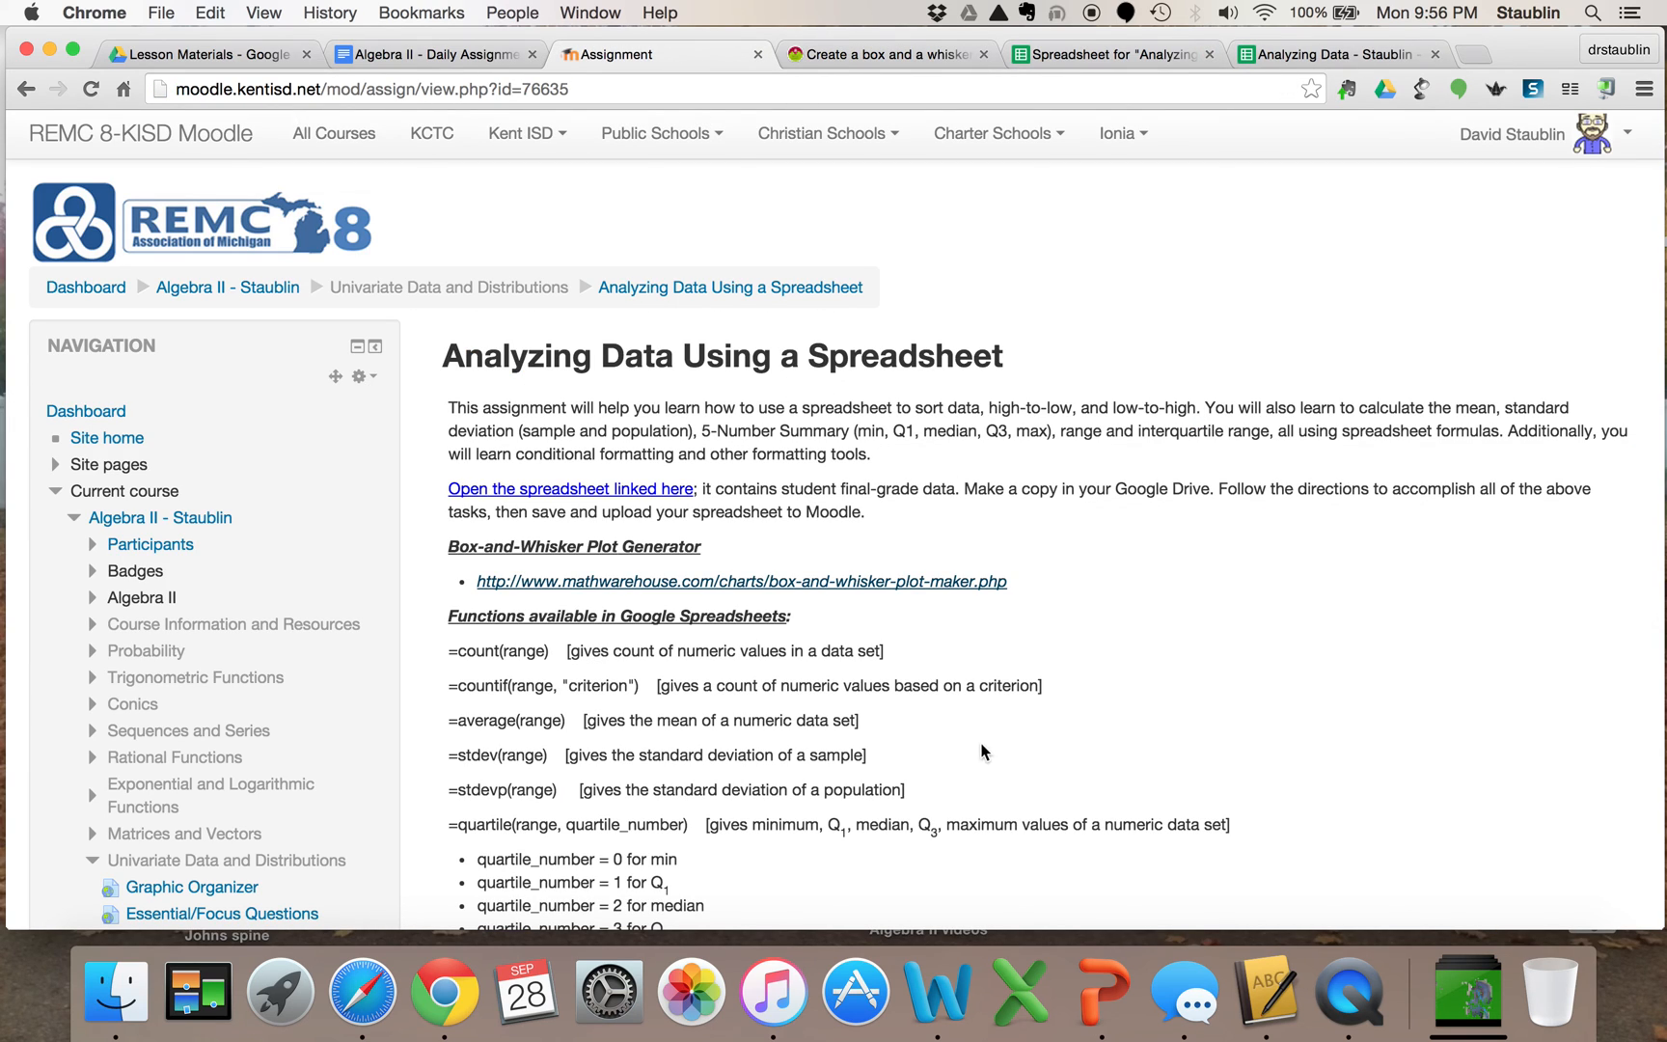
scroll(985, 772, "down", 1)
scroll(985, 776, "down", 4)
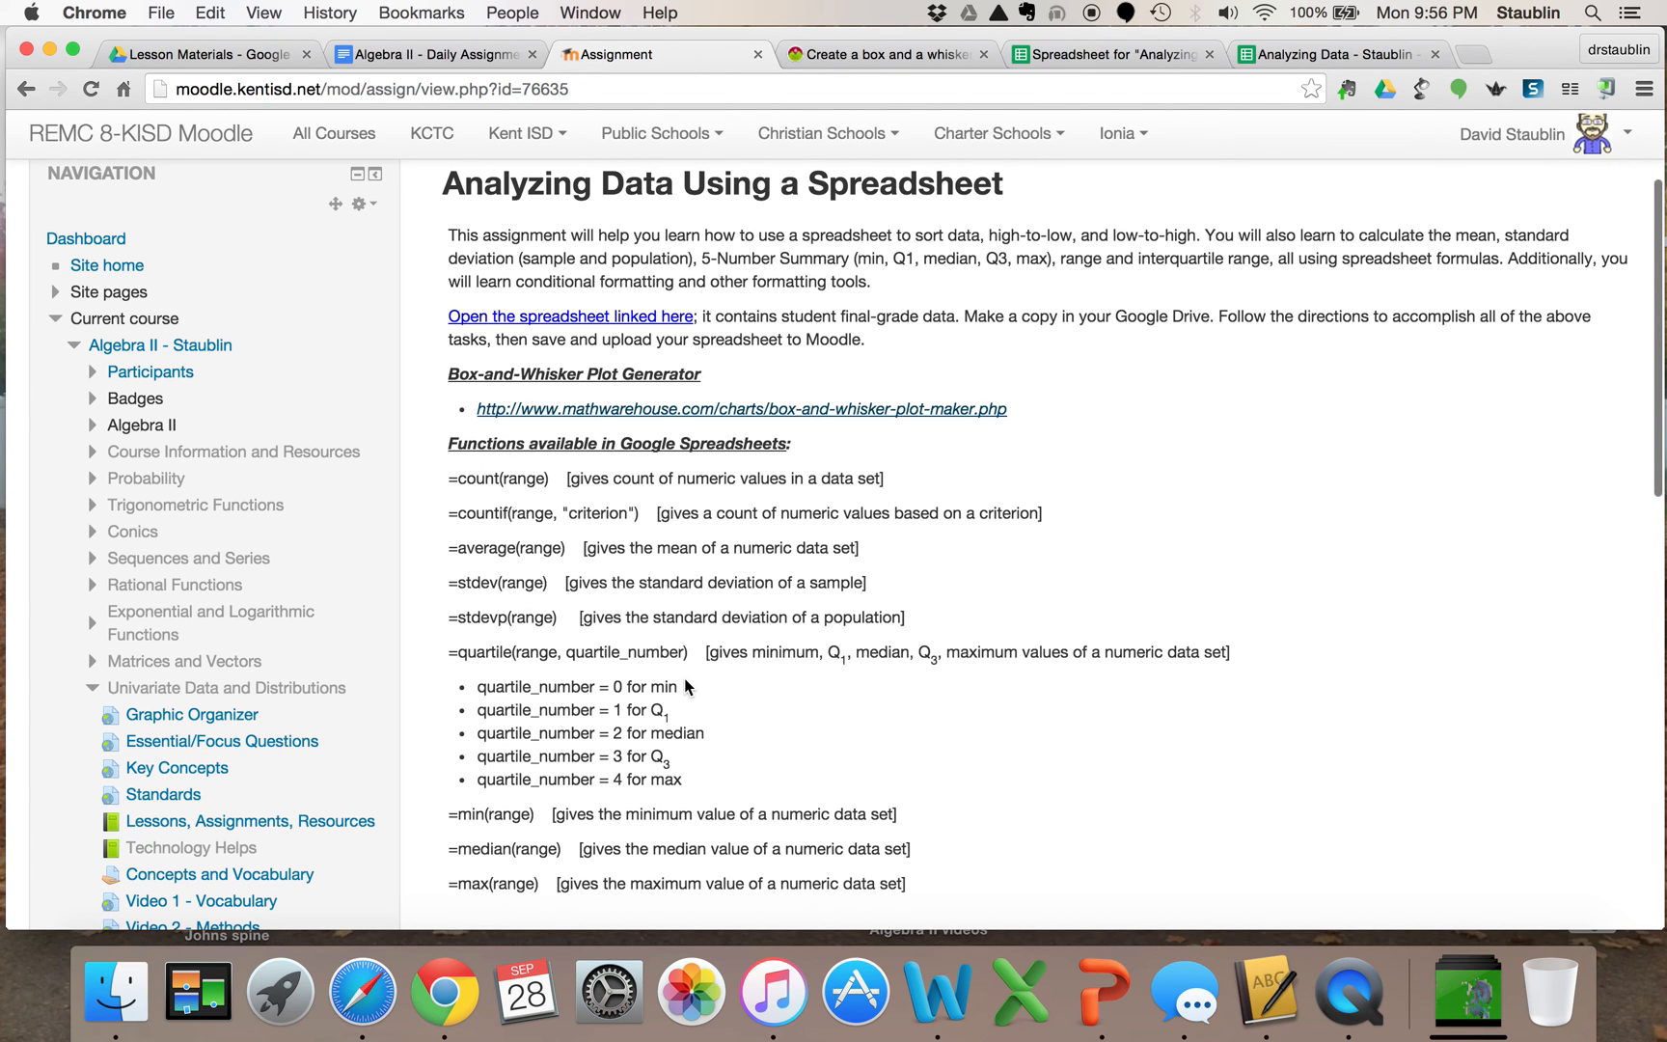
Review the assignment page from its instructions and function list down to the grading summary.
scroll(683, 687, "down", 5)
scroll(684, 687, "up", 7)
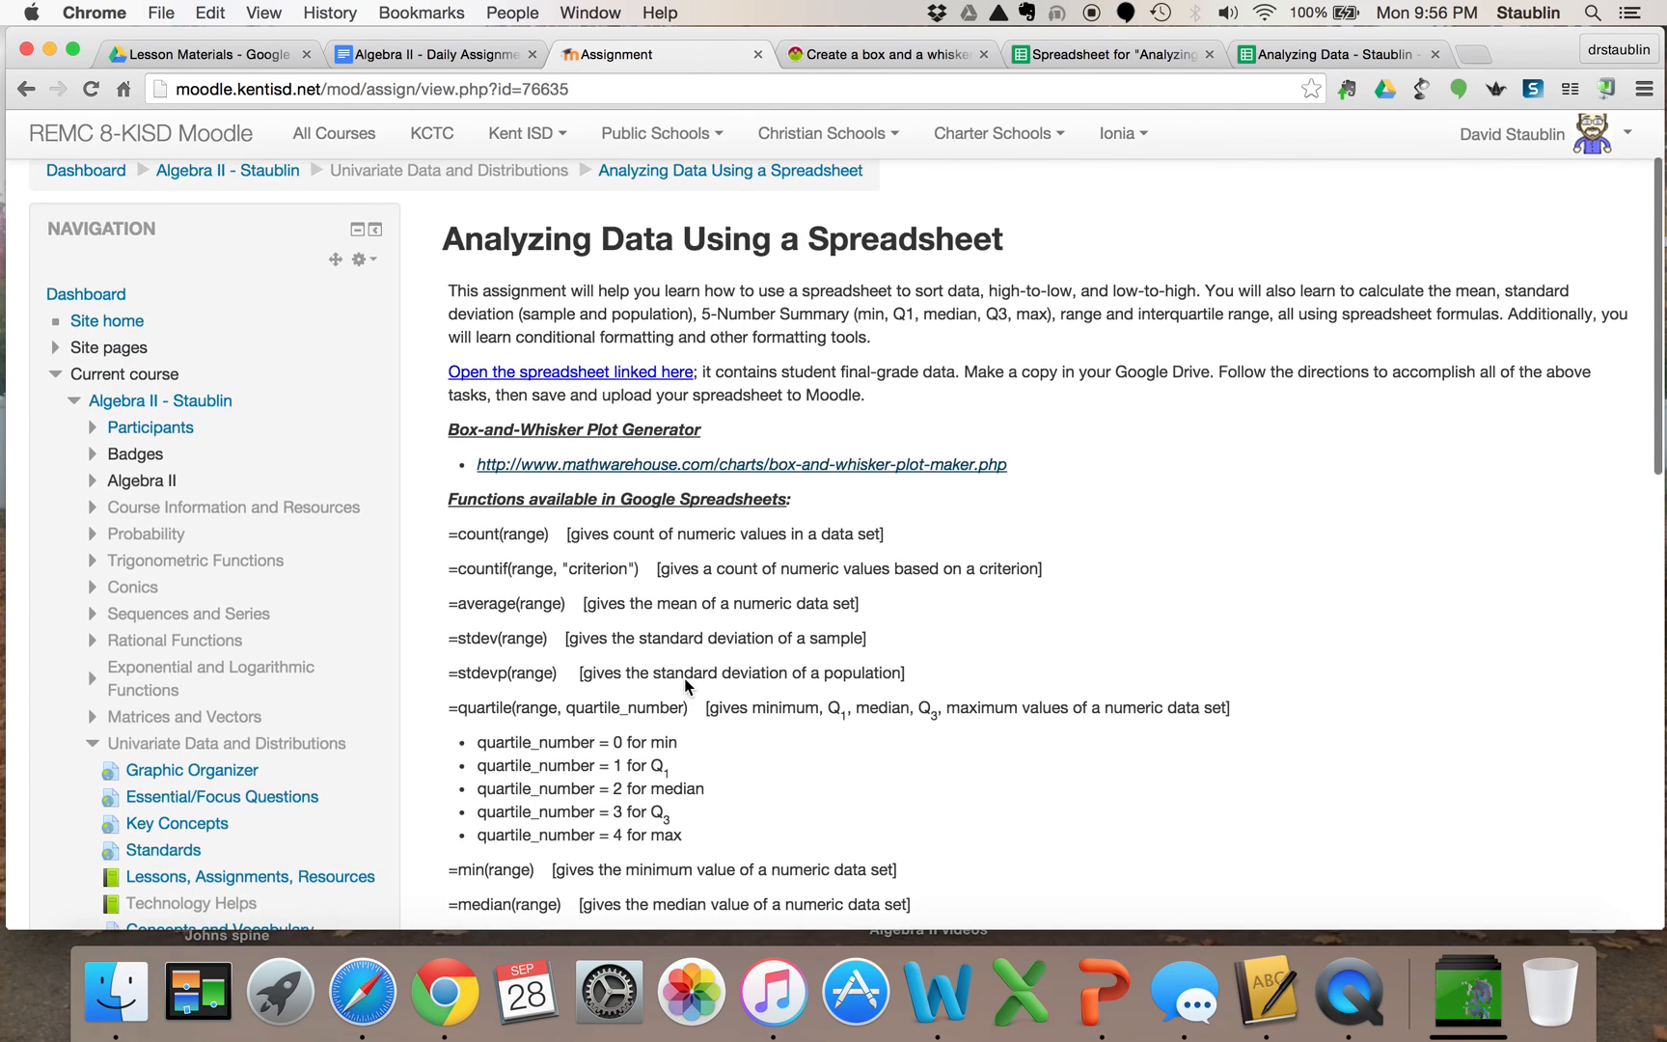
scroll(683, 687, "up", 1)
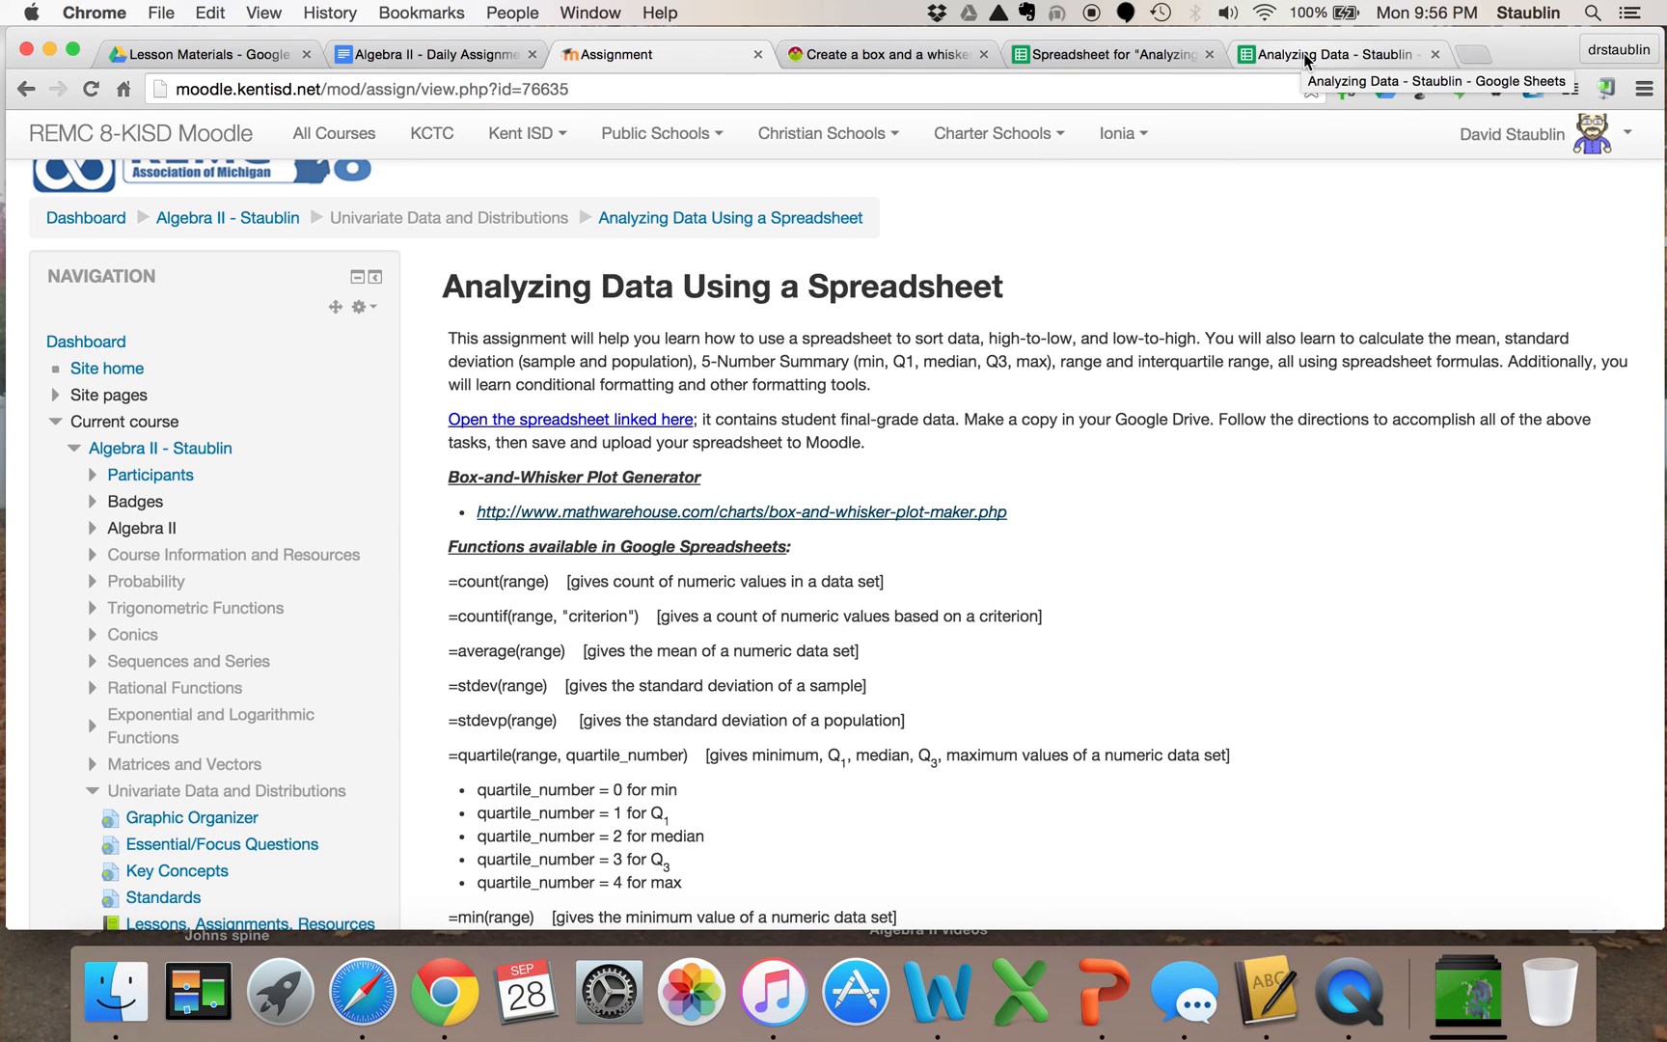
scroll(752, 726, "down", 3)
scroll(753, 726, "down", 5)
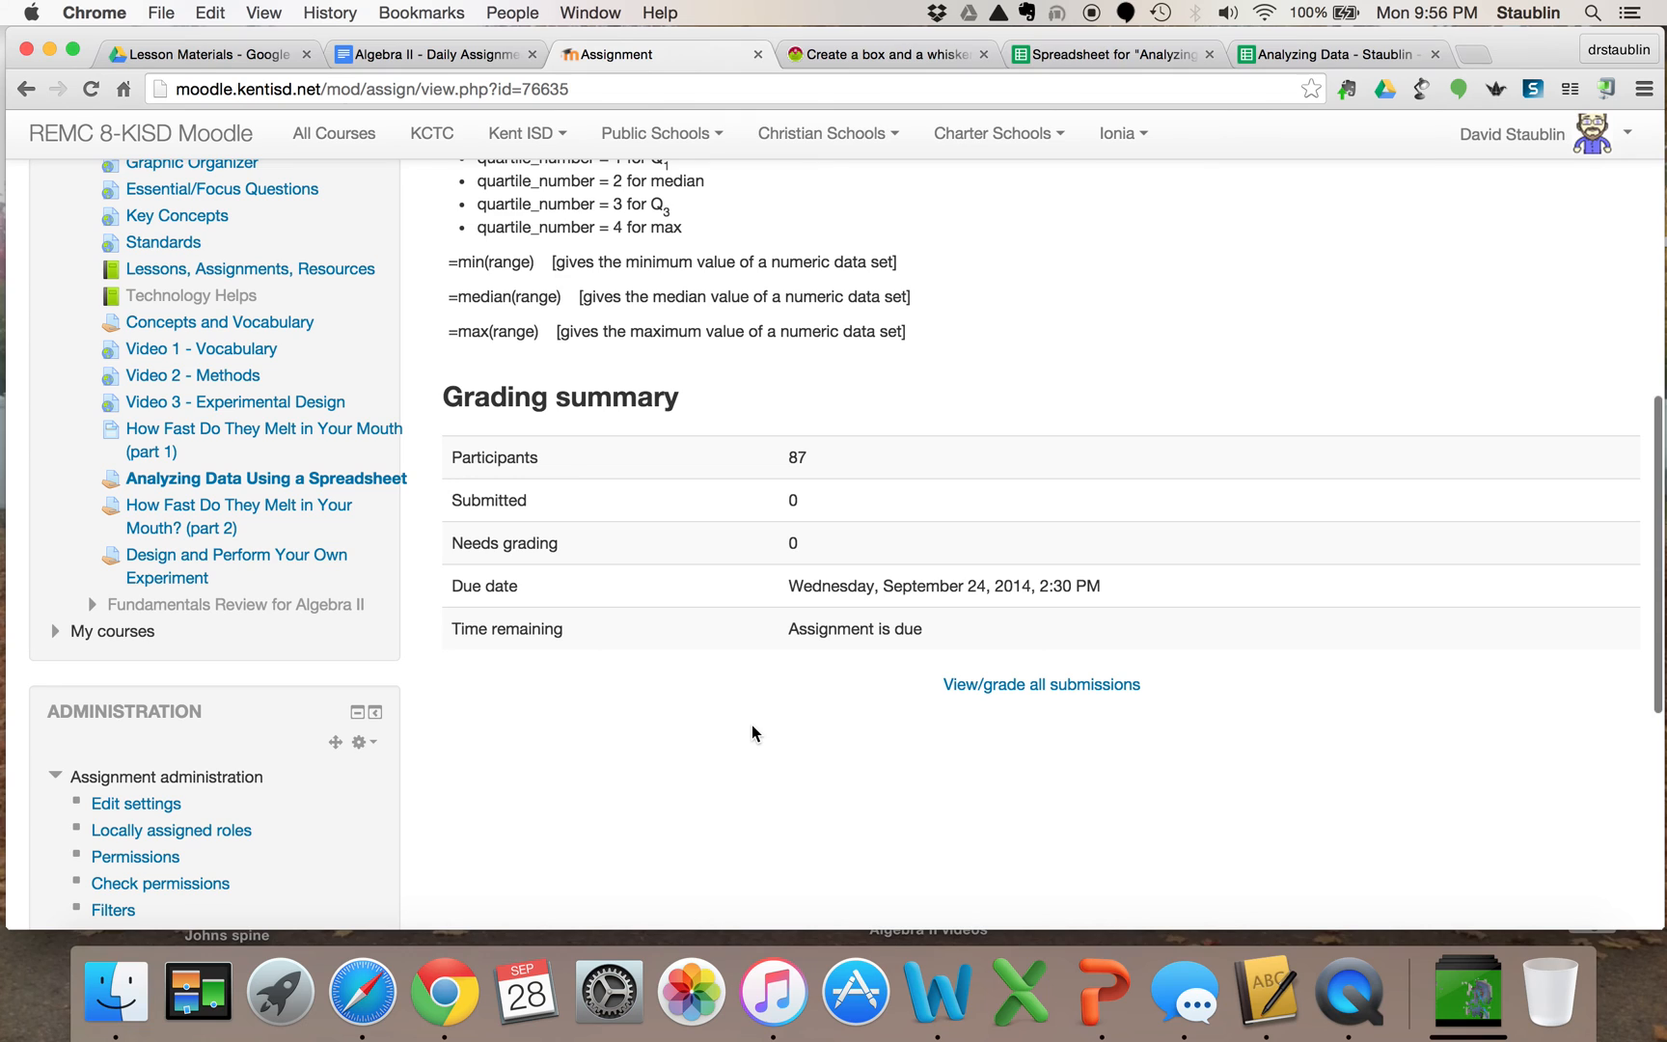
scroll(751, 724, "up", 8)
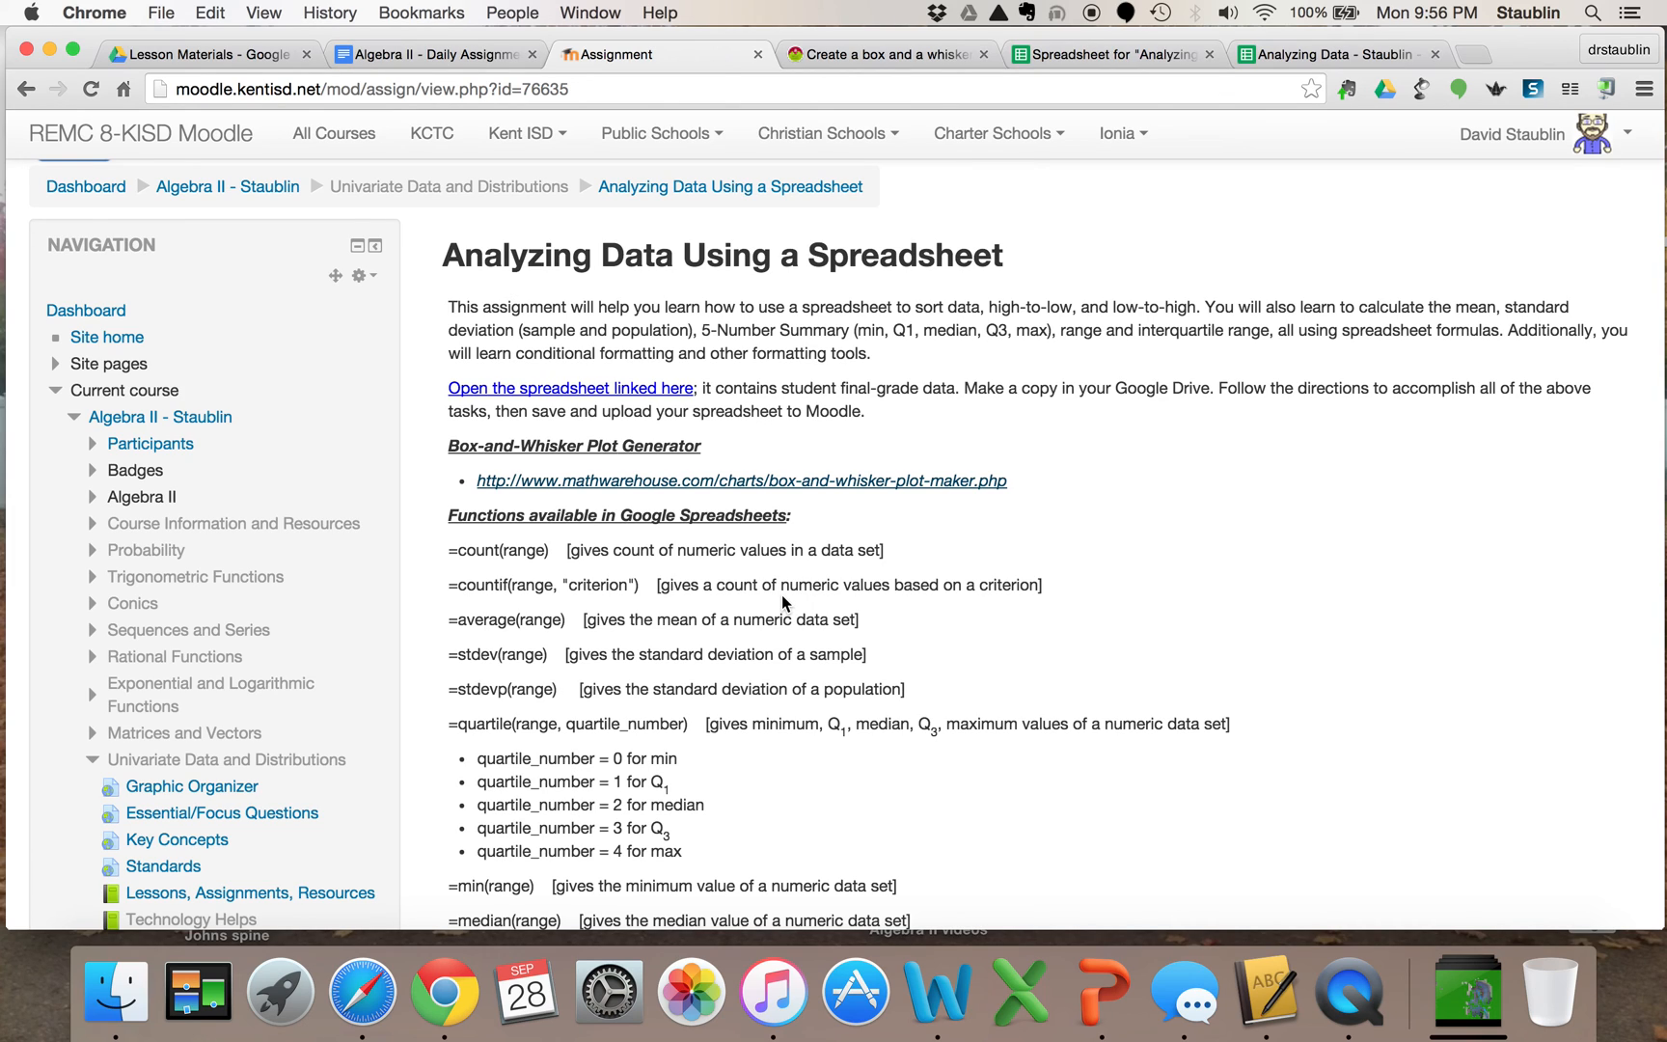
Switch to the generated box-and-whisker chart and download it as a JPEG.
left_click(907, 58)
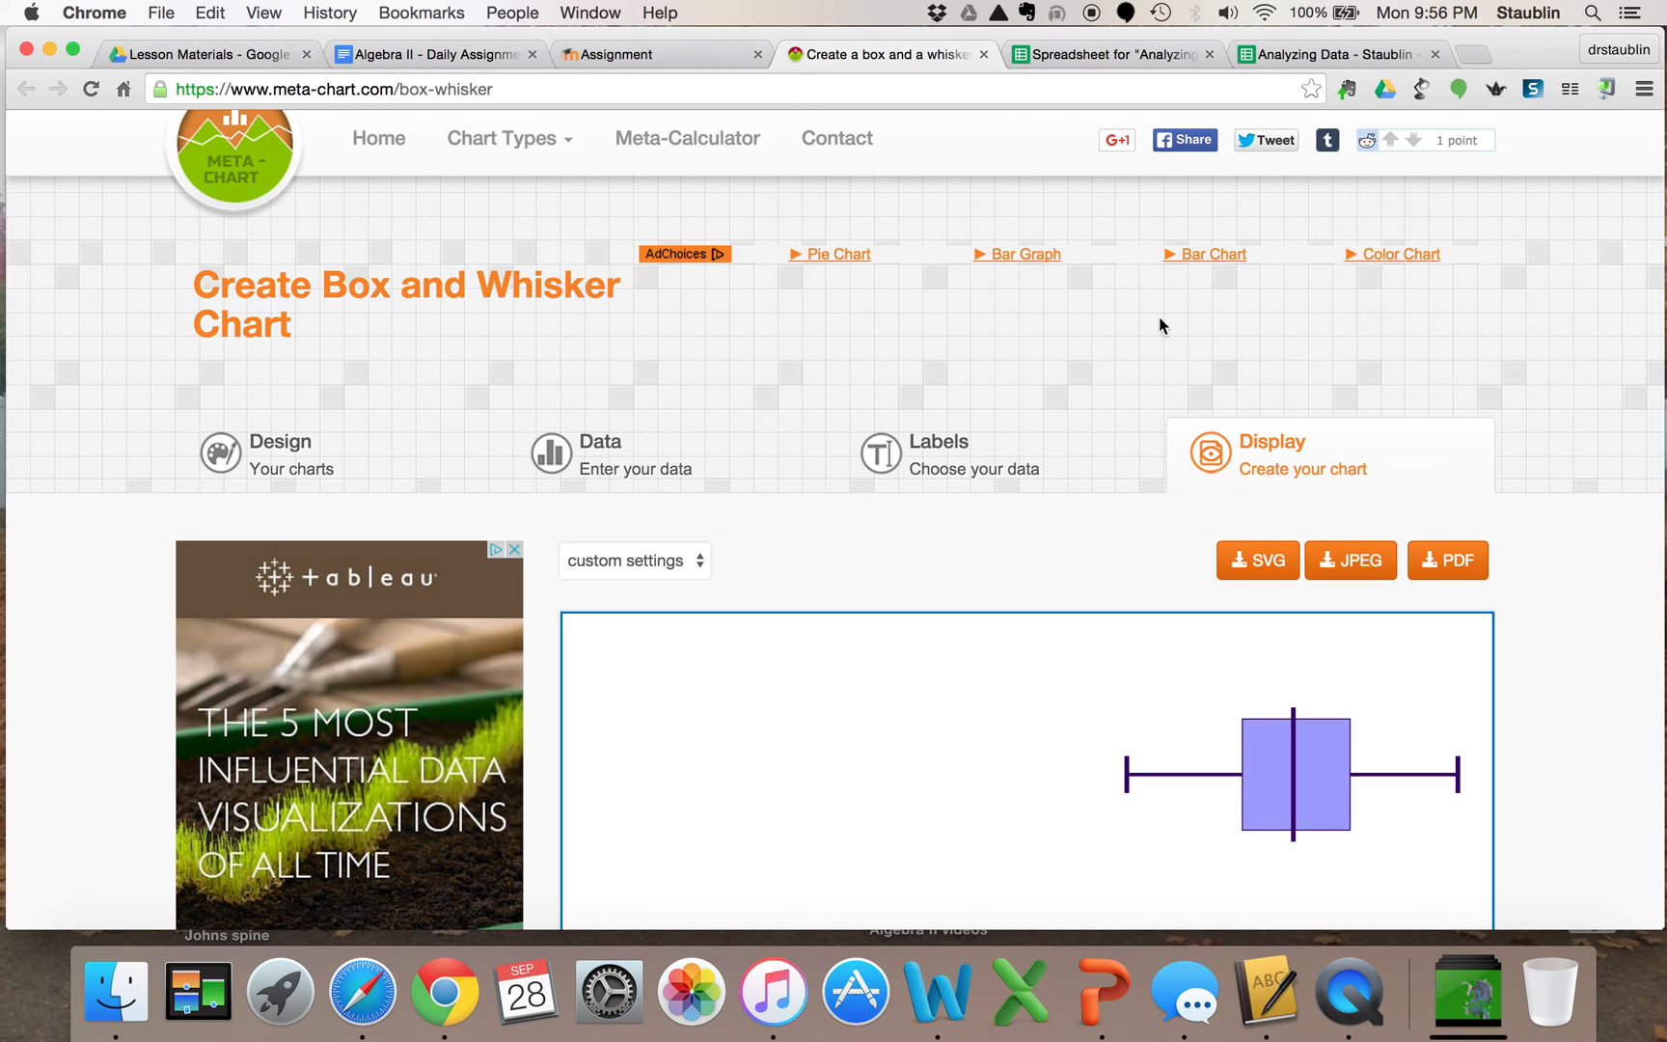
left_click(1364, 565)
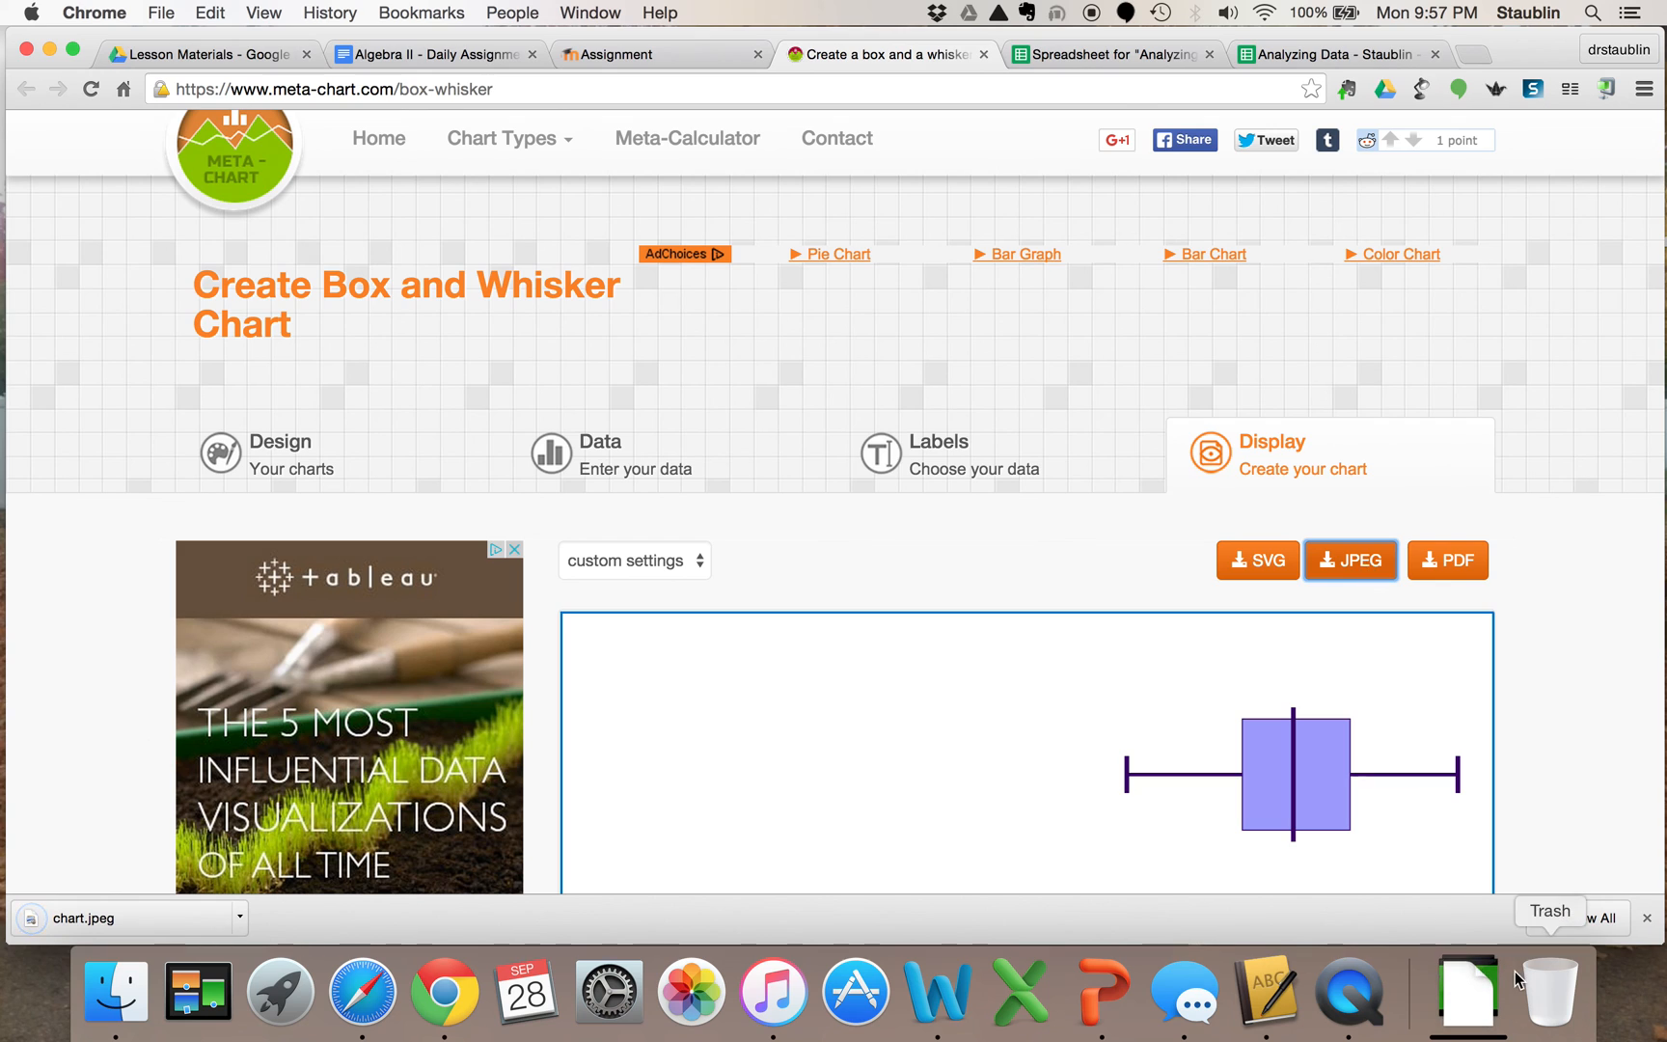
Go to the copied Analyzing Data spreadsheet and open the dialog for inserting an image.
left_click(1128, 54)
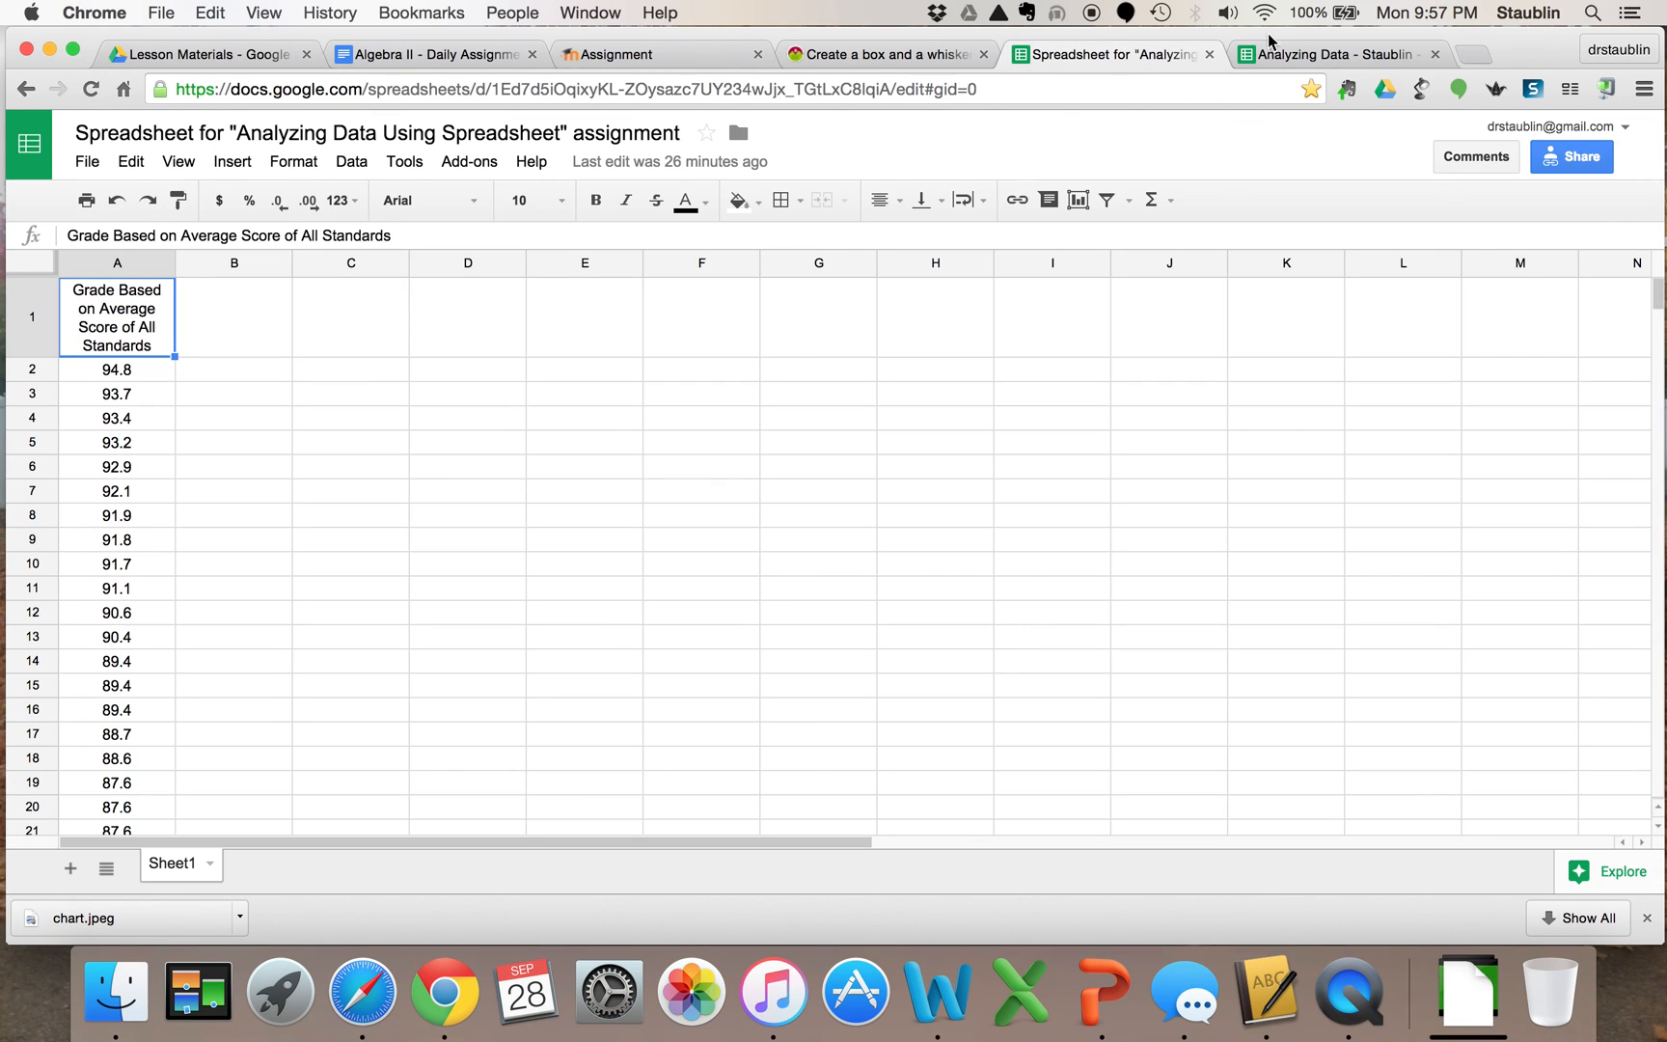
left_click(1300, 58)
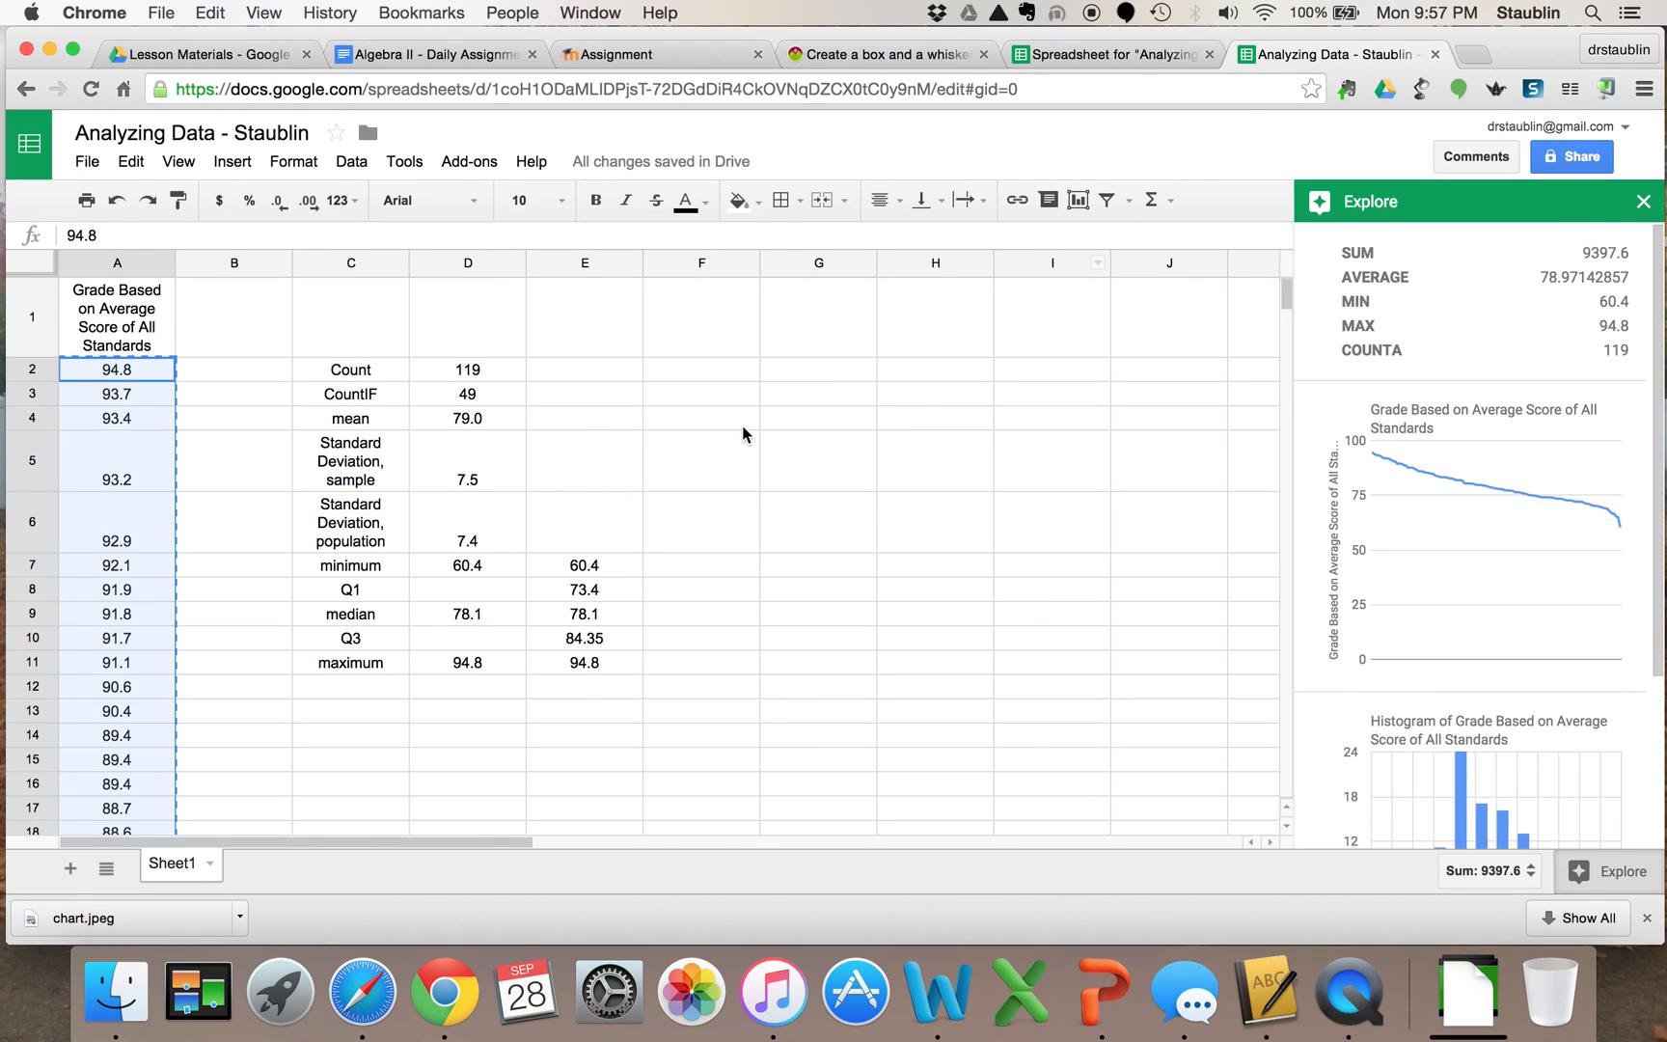
left_click(231, 166)
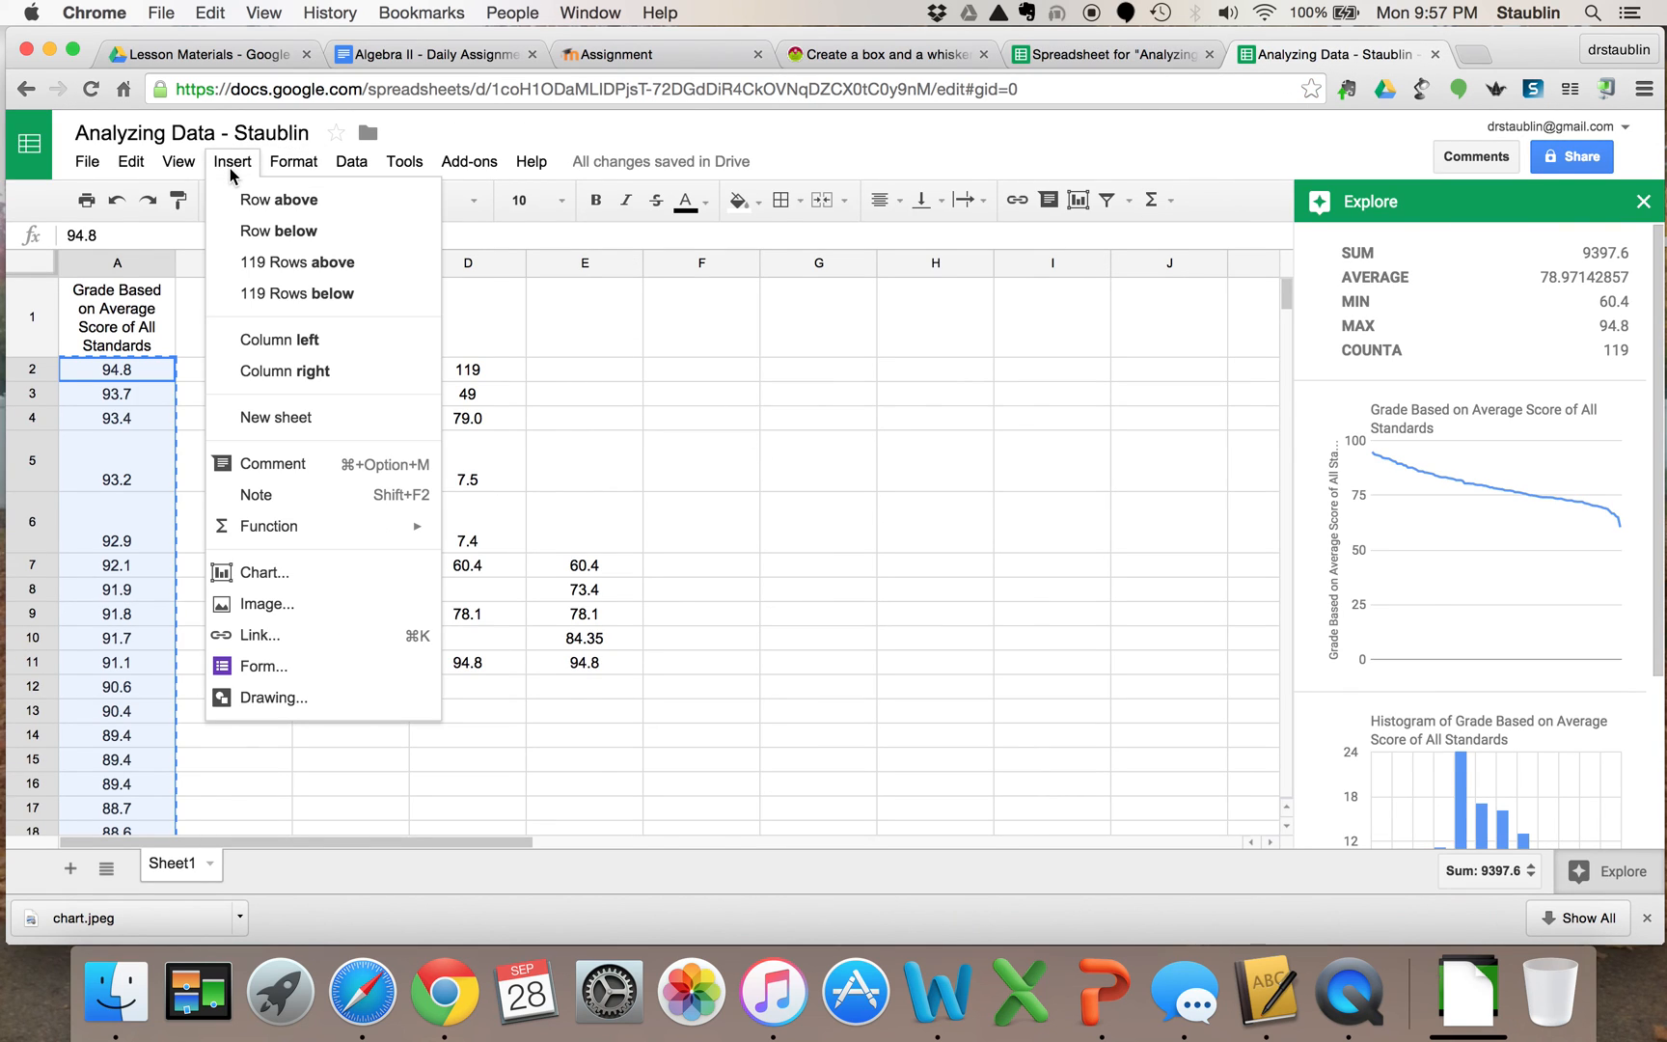
left_click(285, 603)
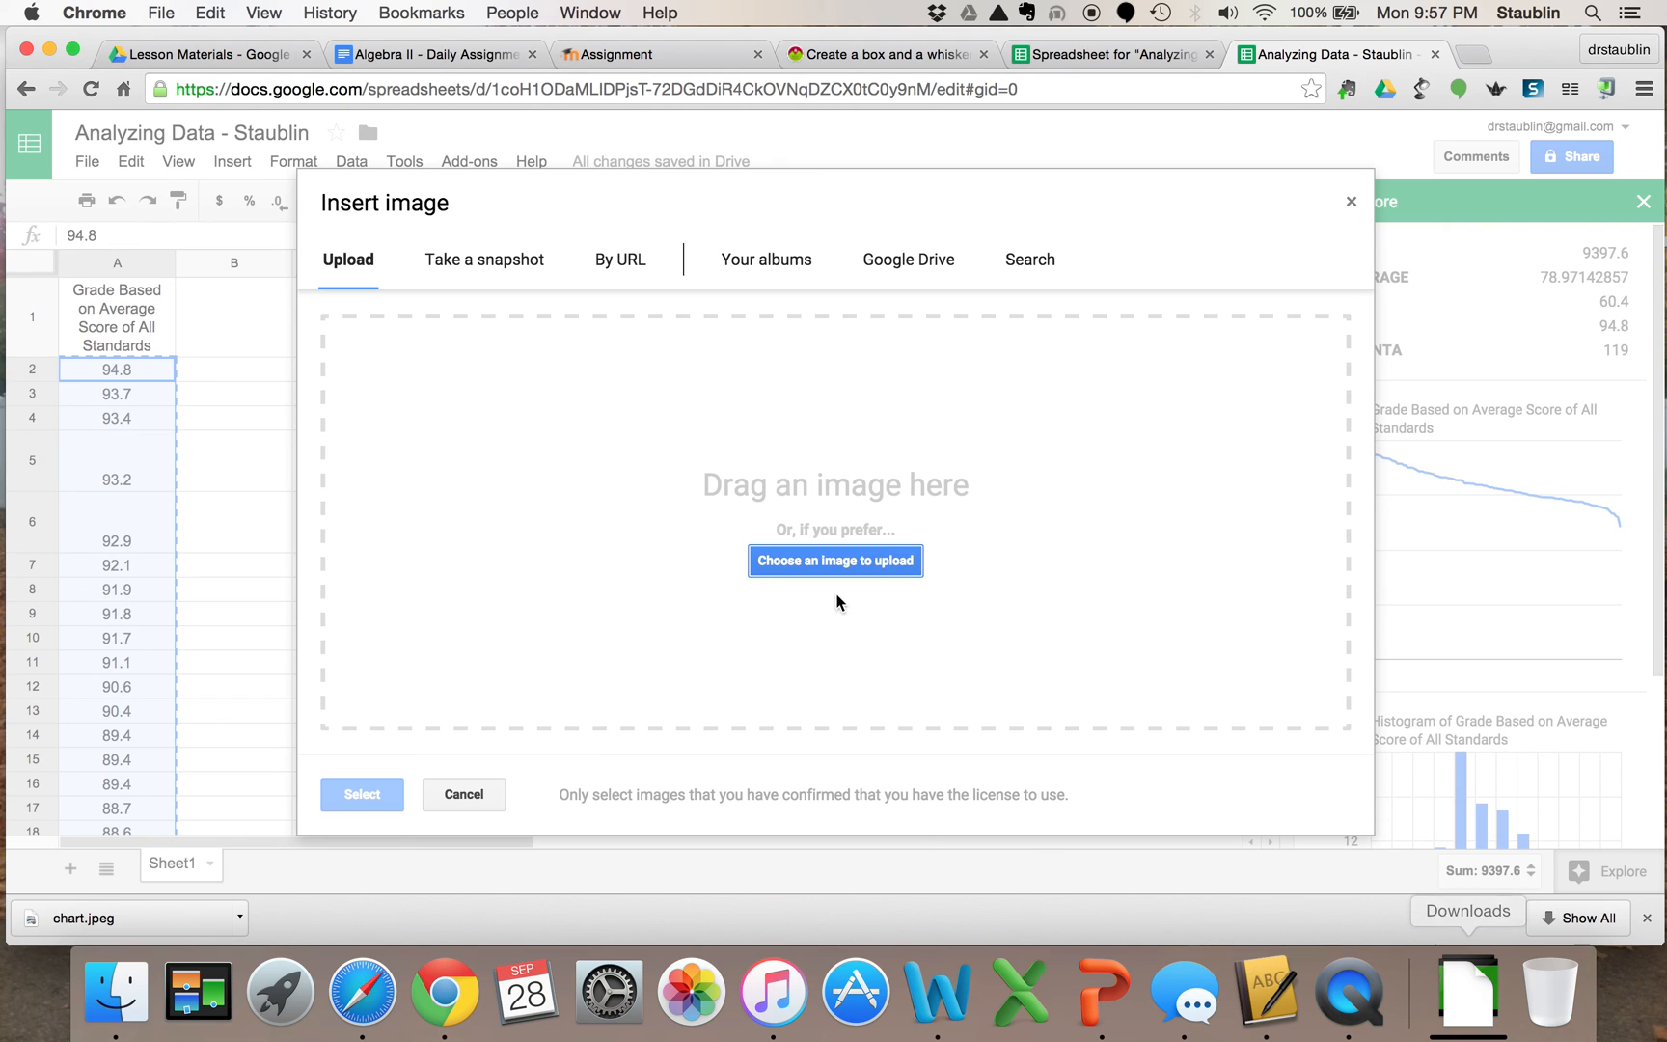
left_click(820, 562)
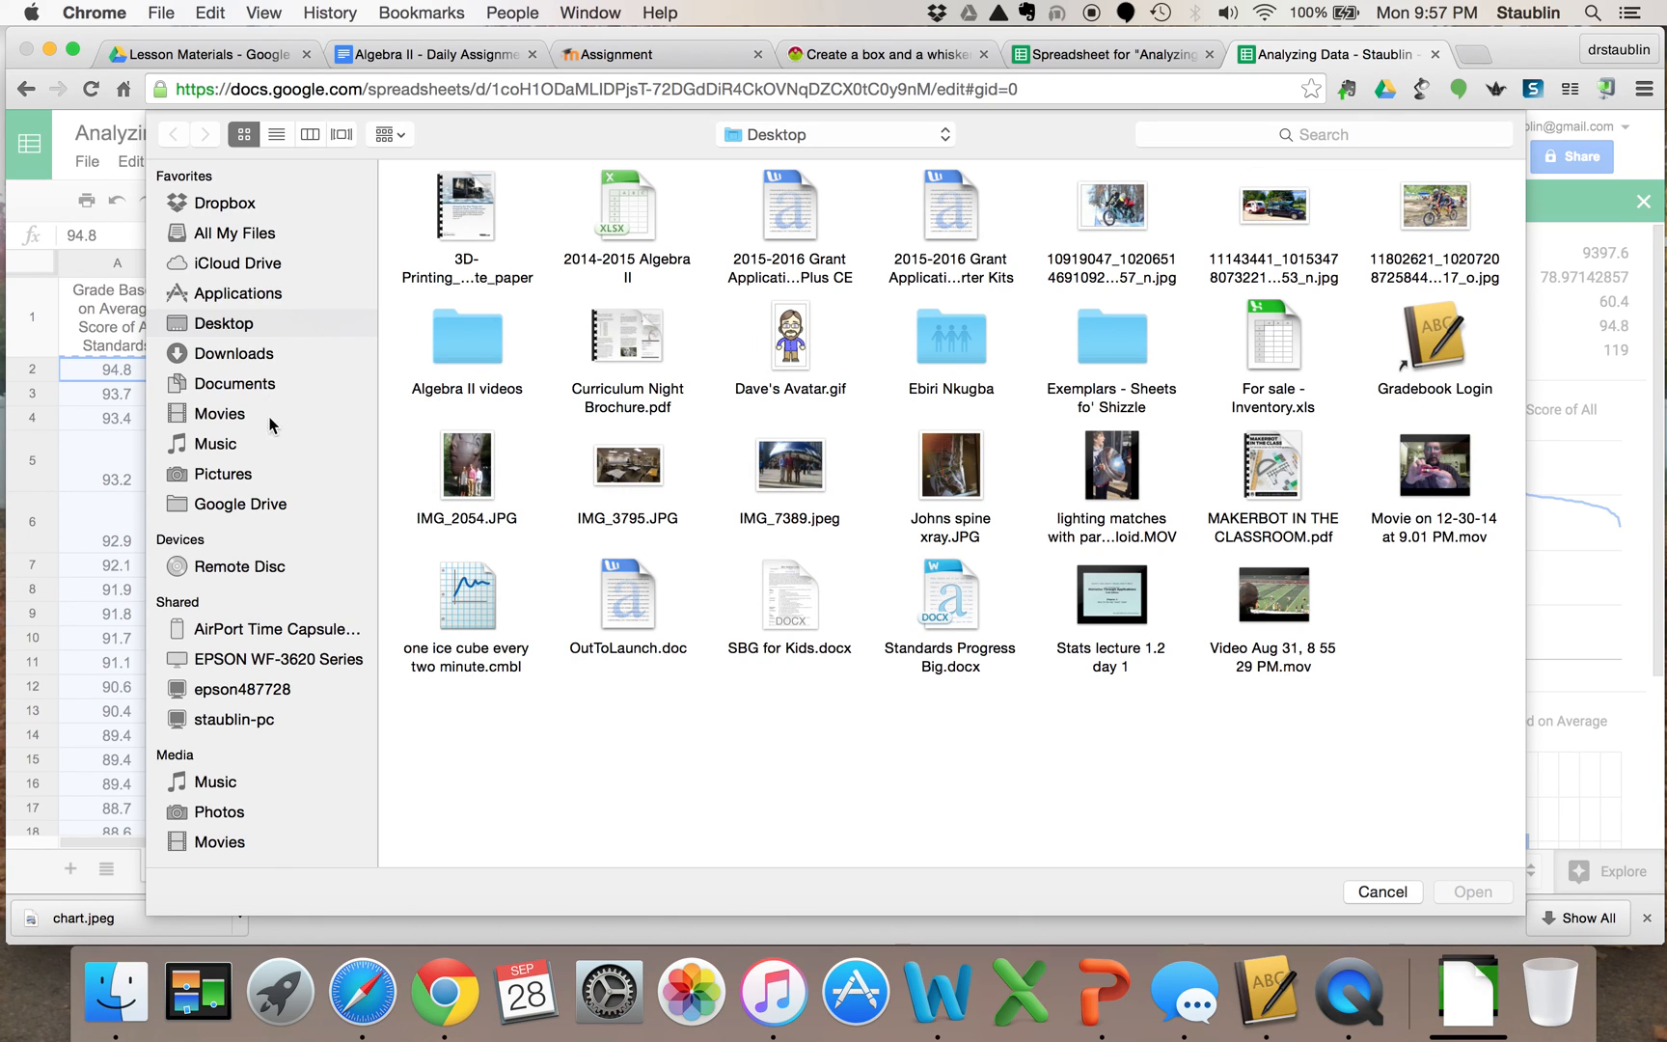
left_click(228, 354)
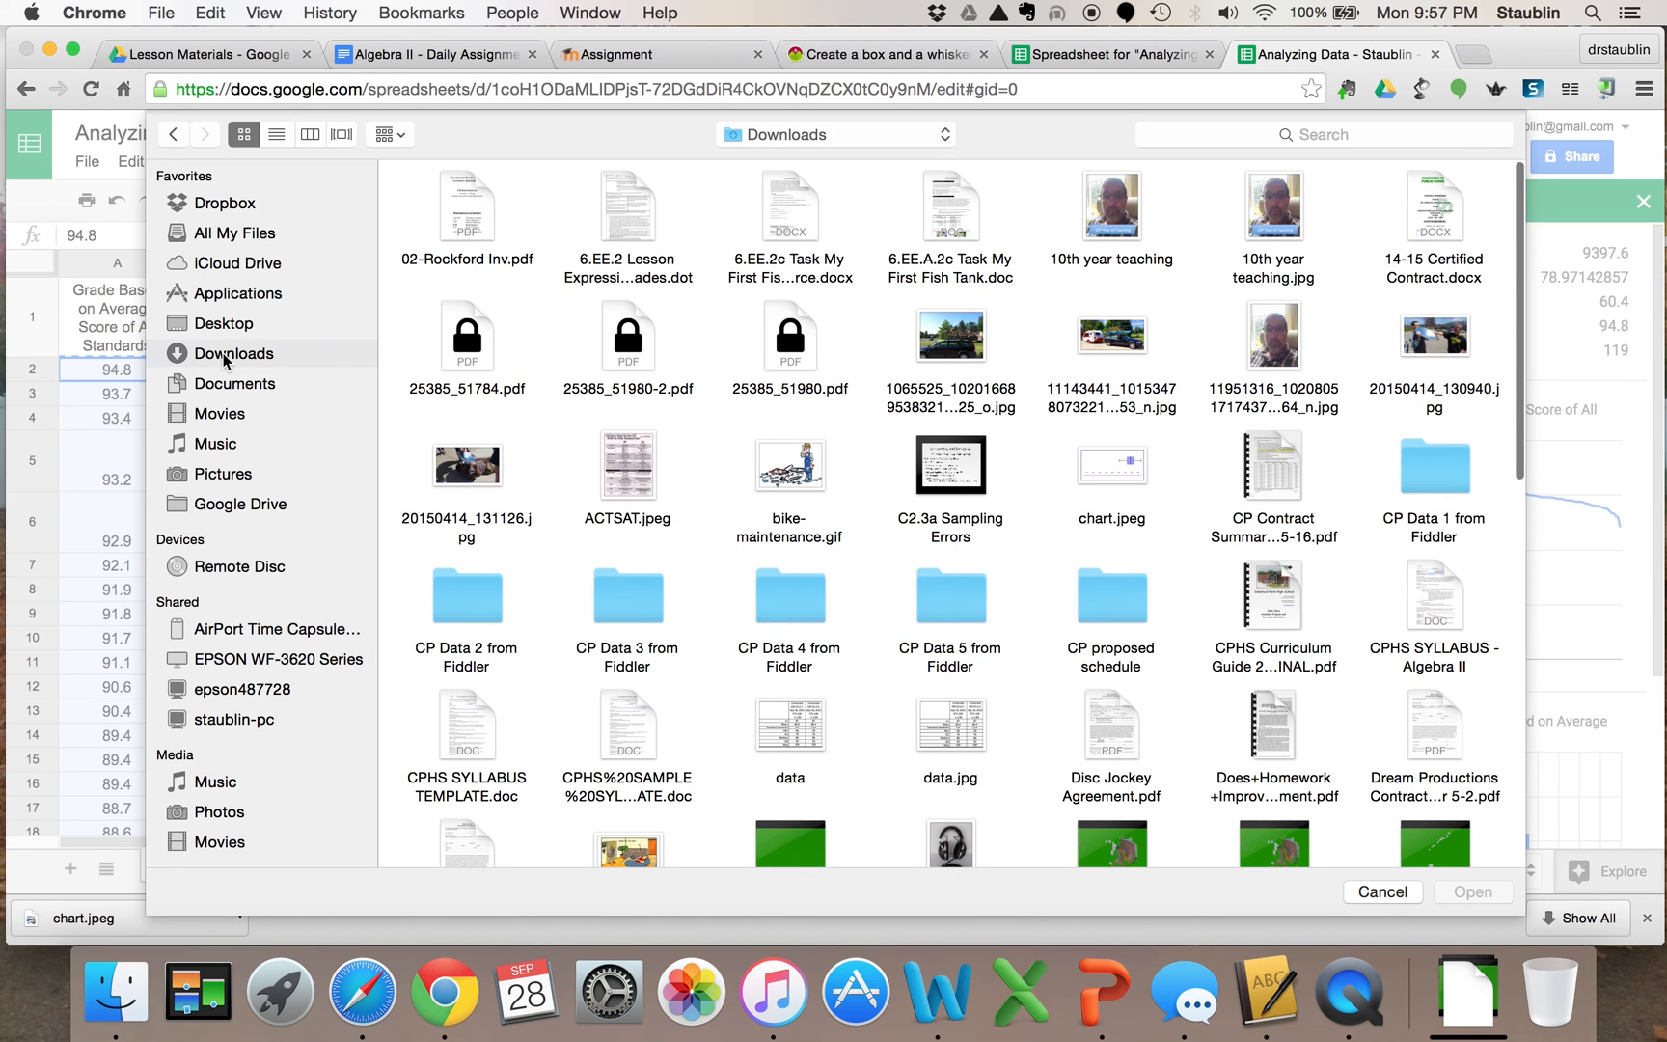
scroll(820, 612, "down", 8)
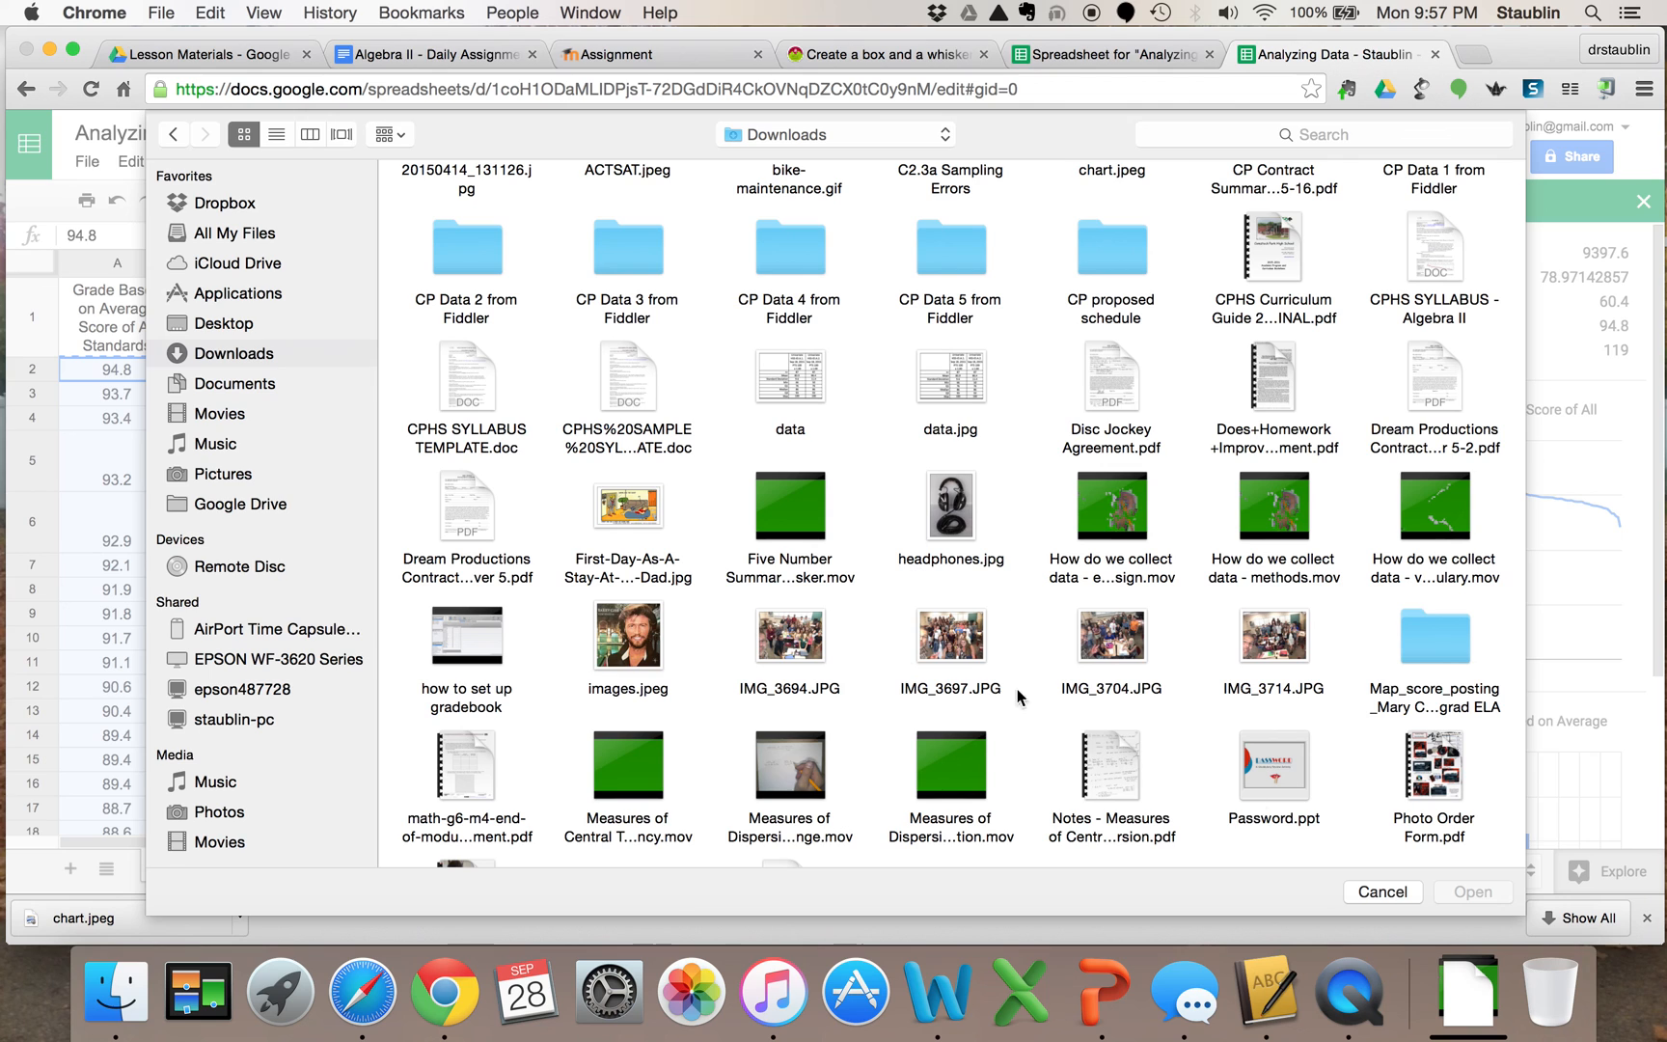
left_click(1364, 893)
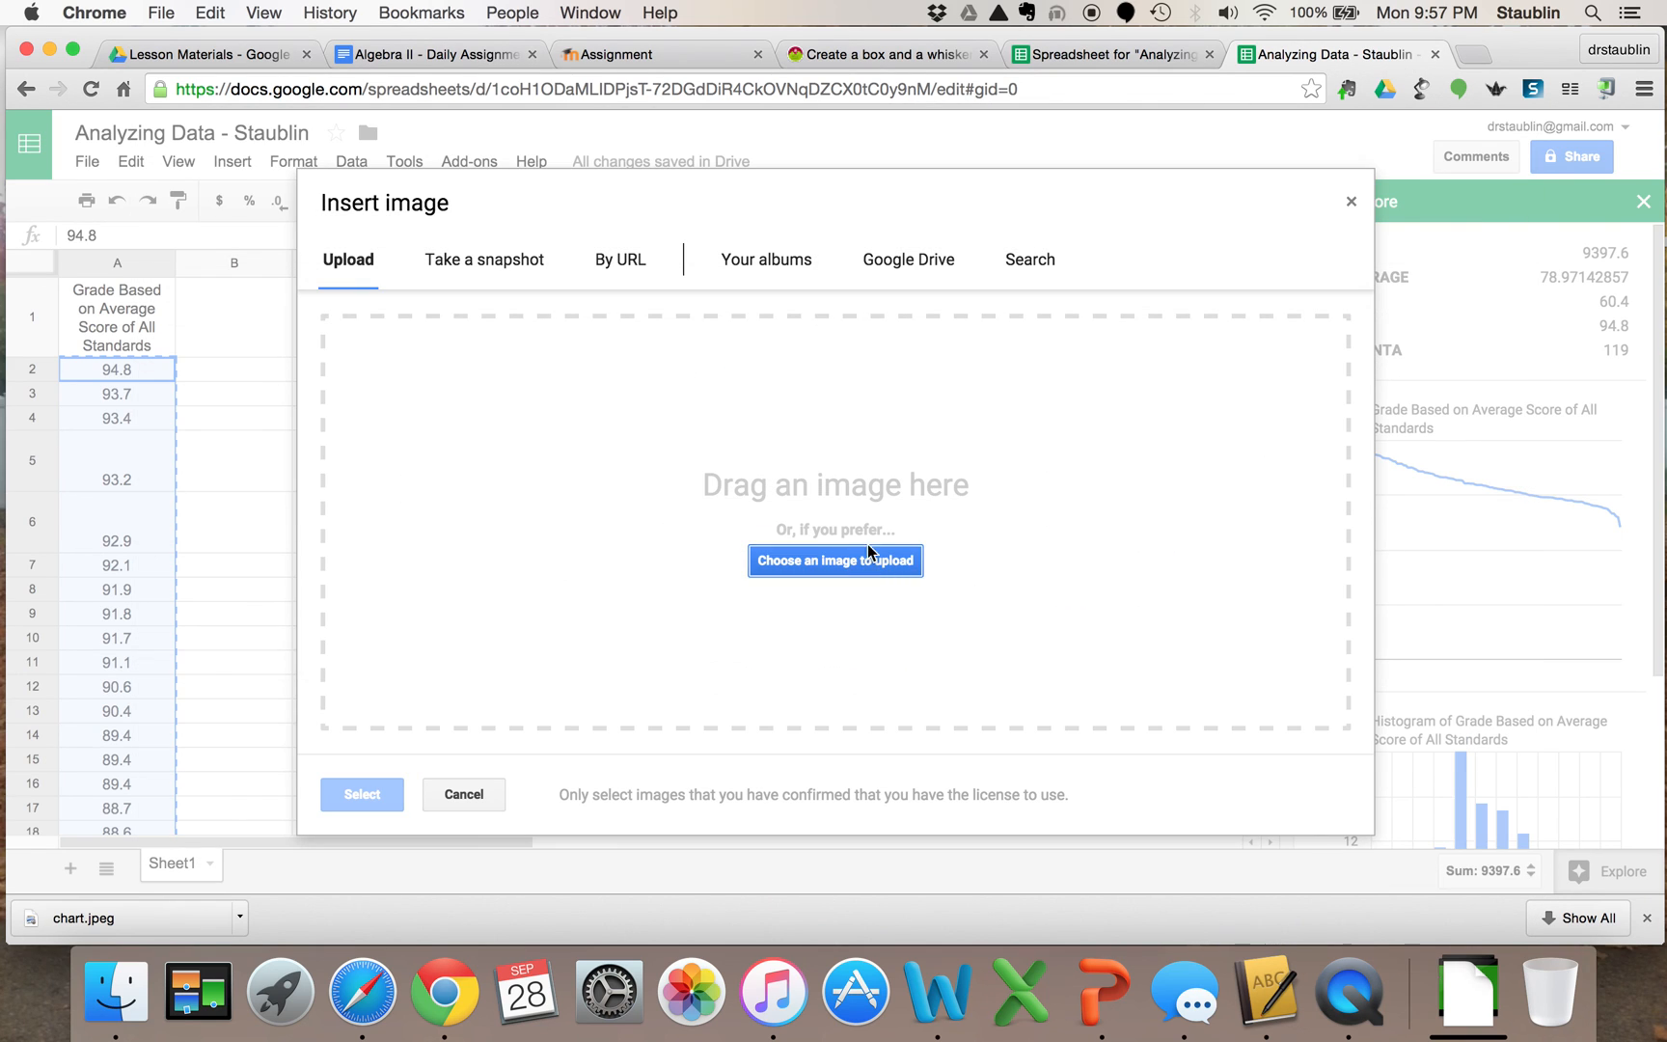
Insert chart.jpeg from the Downloads folder, shrink it, and place it beside the statistics table, across columns G to J.
left_click(1465, 994)
left_click_drag(916, 600, 840, 505)
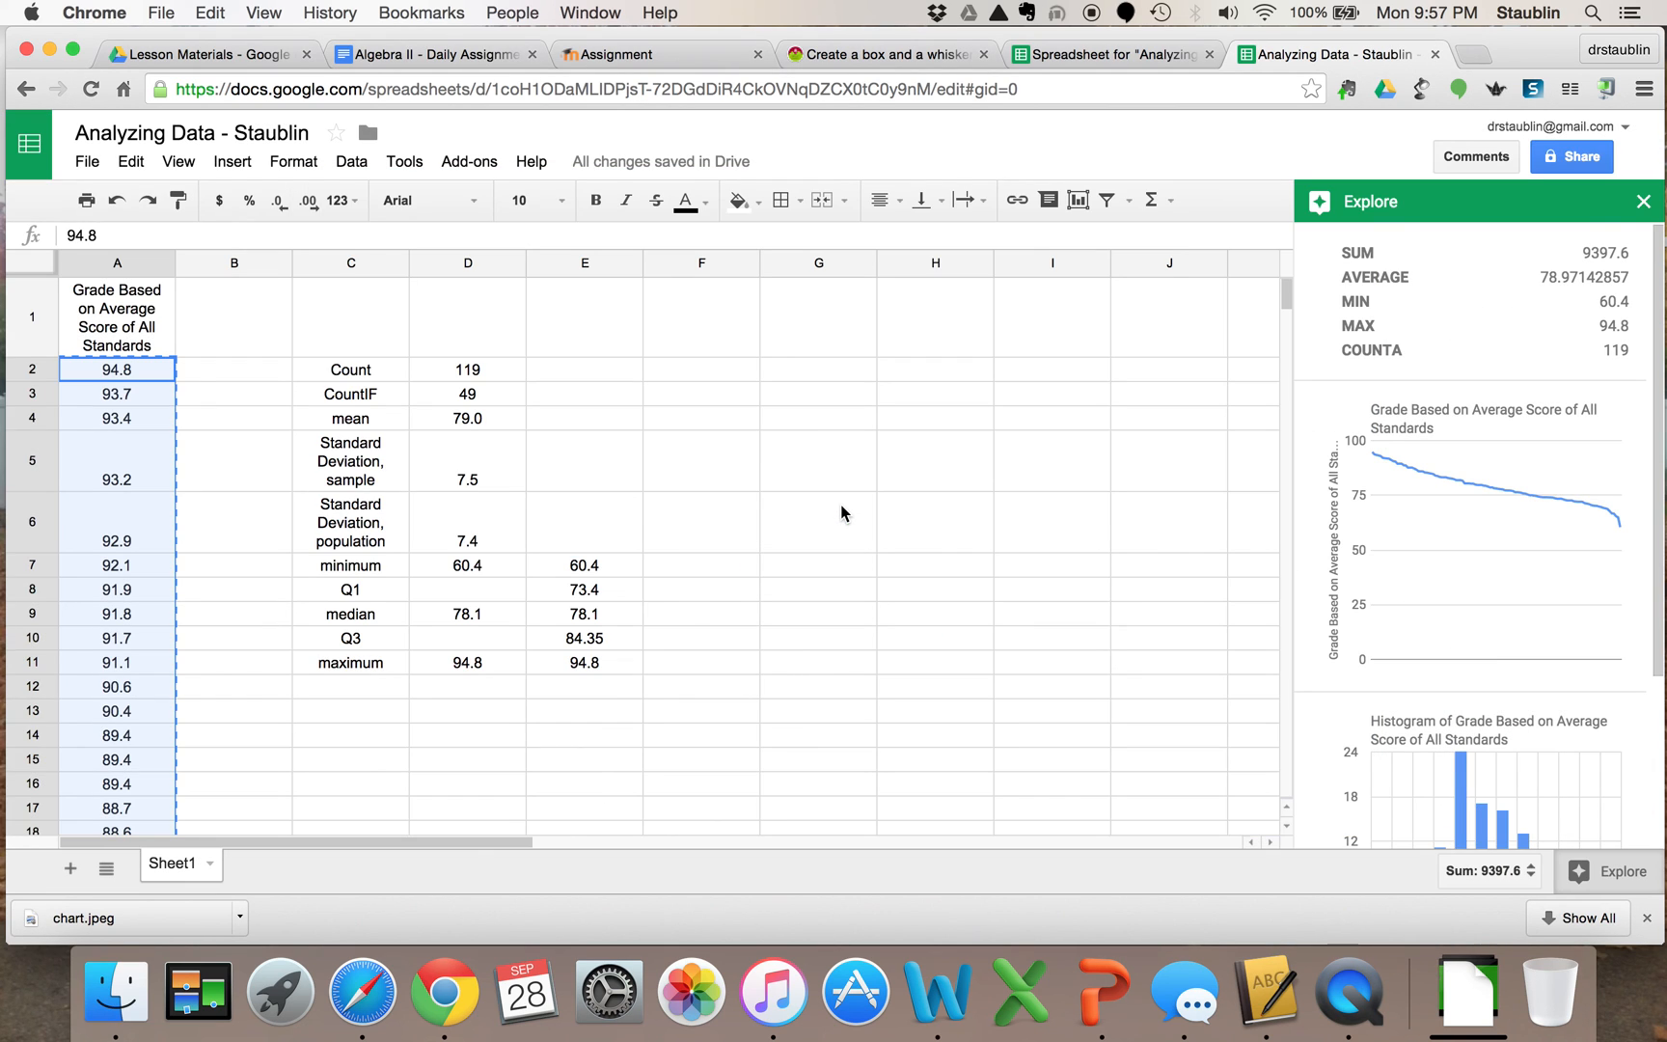
left_click_drag(493, 439, 825, 377)
left_click(963, 393)
left_click_drag(981, 378, 451, 620)
left_click_drag(235, 673, 906, 413)
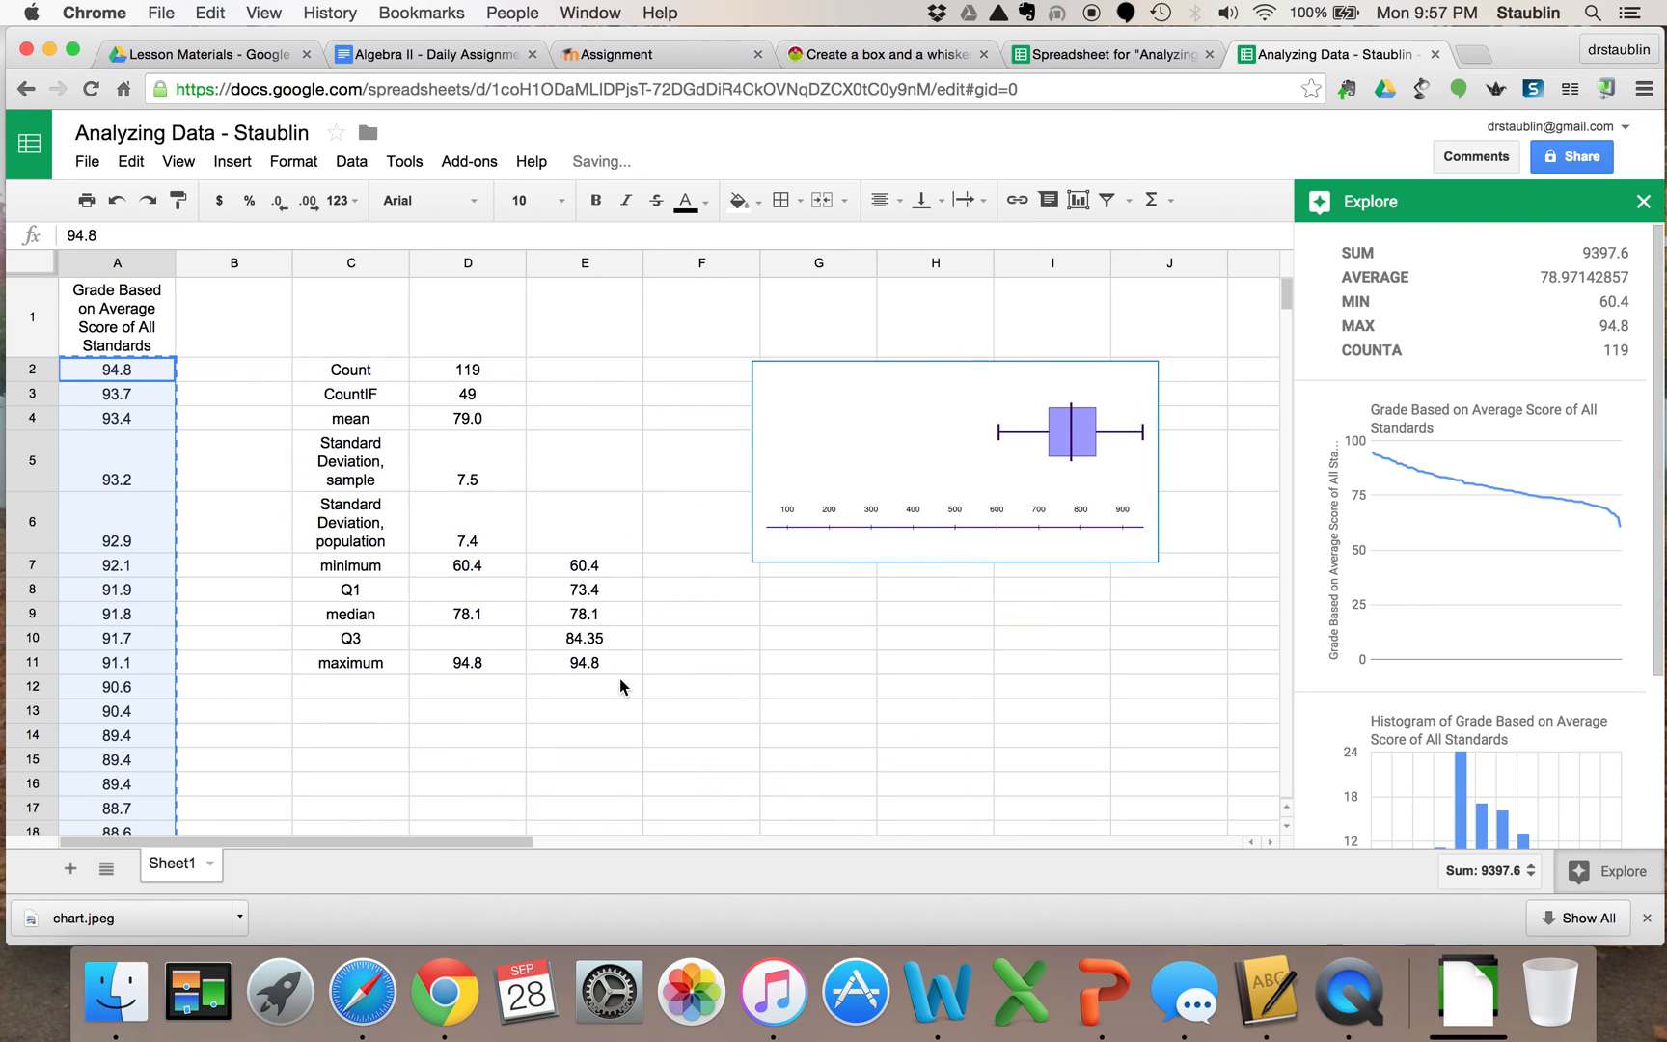
Look over the sheet around the statistics and the inserted chart, and examine the suggested histogram of the grades.
scroll(620, 685, "down", 15)
scroll(620, 686, "up", 15)
scroll(621, 686, "right", 1)
scroll(620, 680, "up", 3)
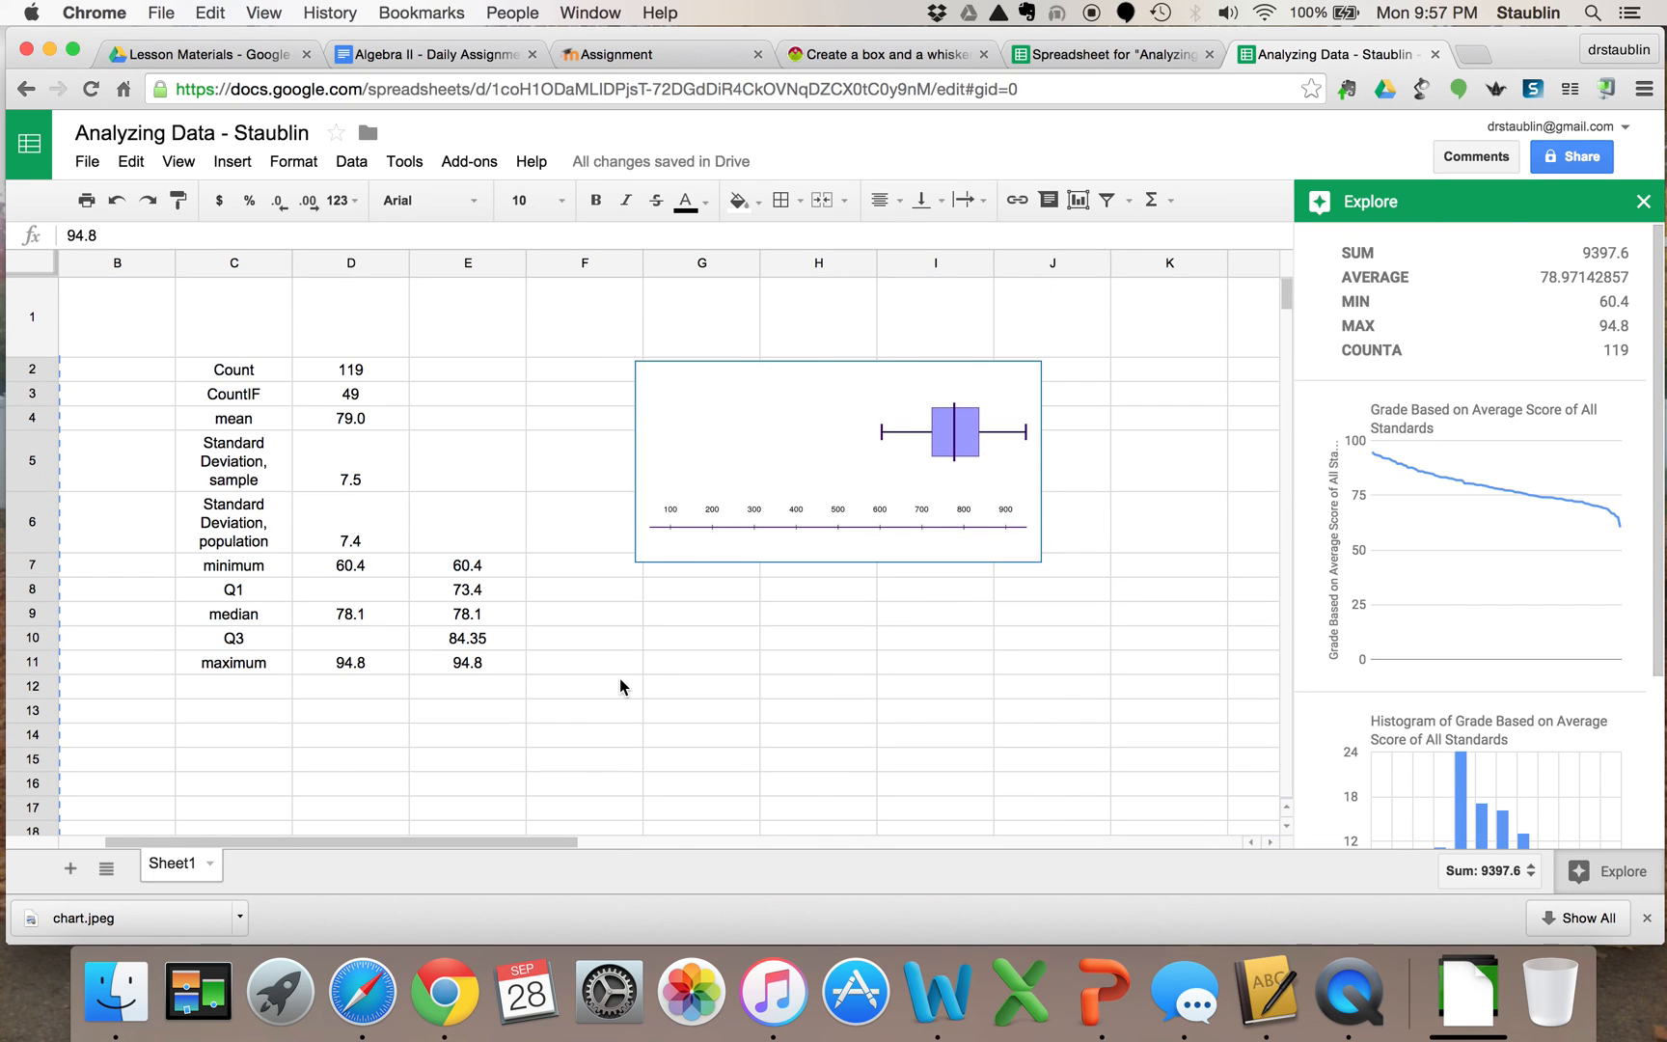
scroll(746, 661, "right", 10)
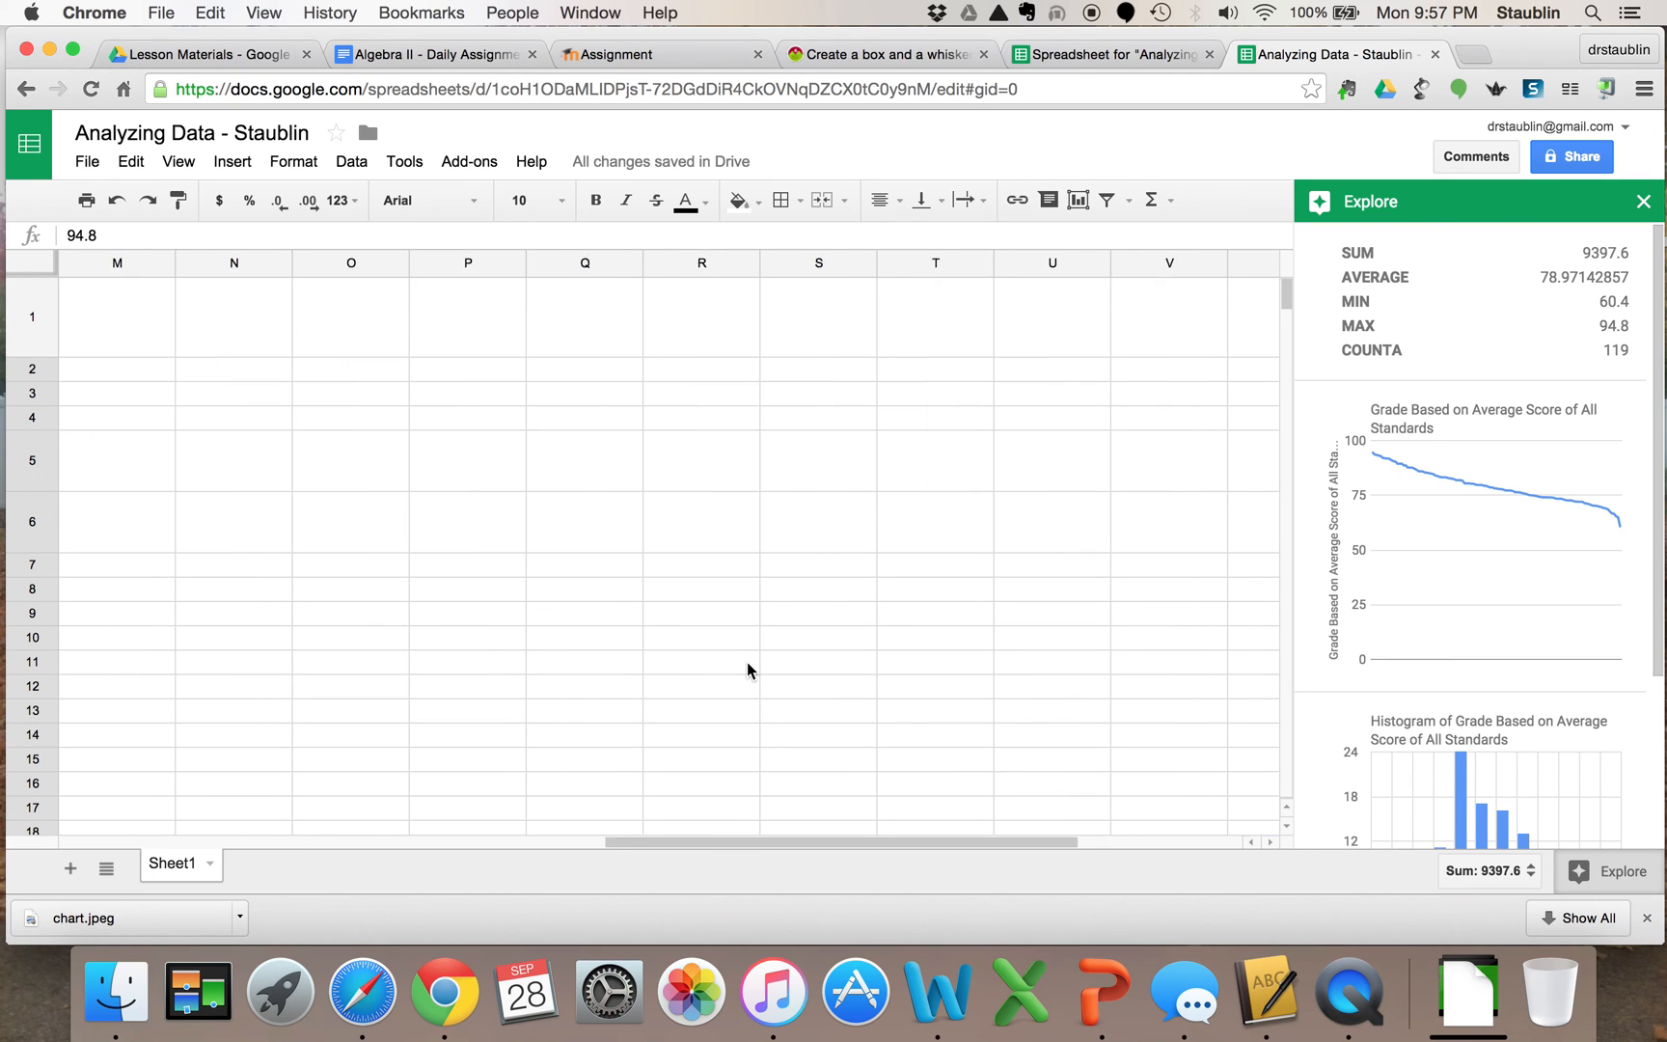
scroll(746, 662, "left", 12)
scroll(778, 666, "down", 20)
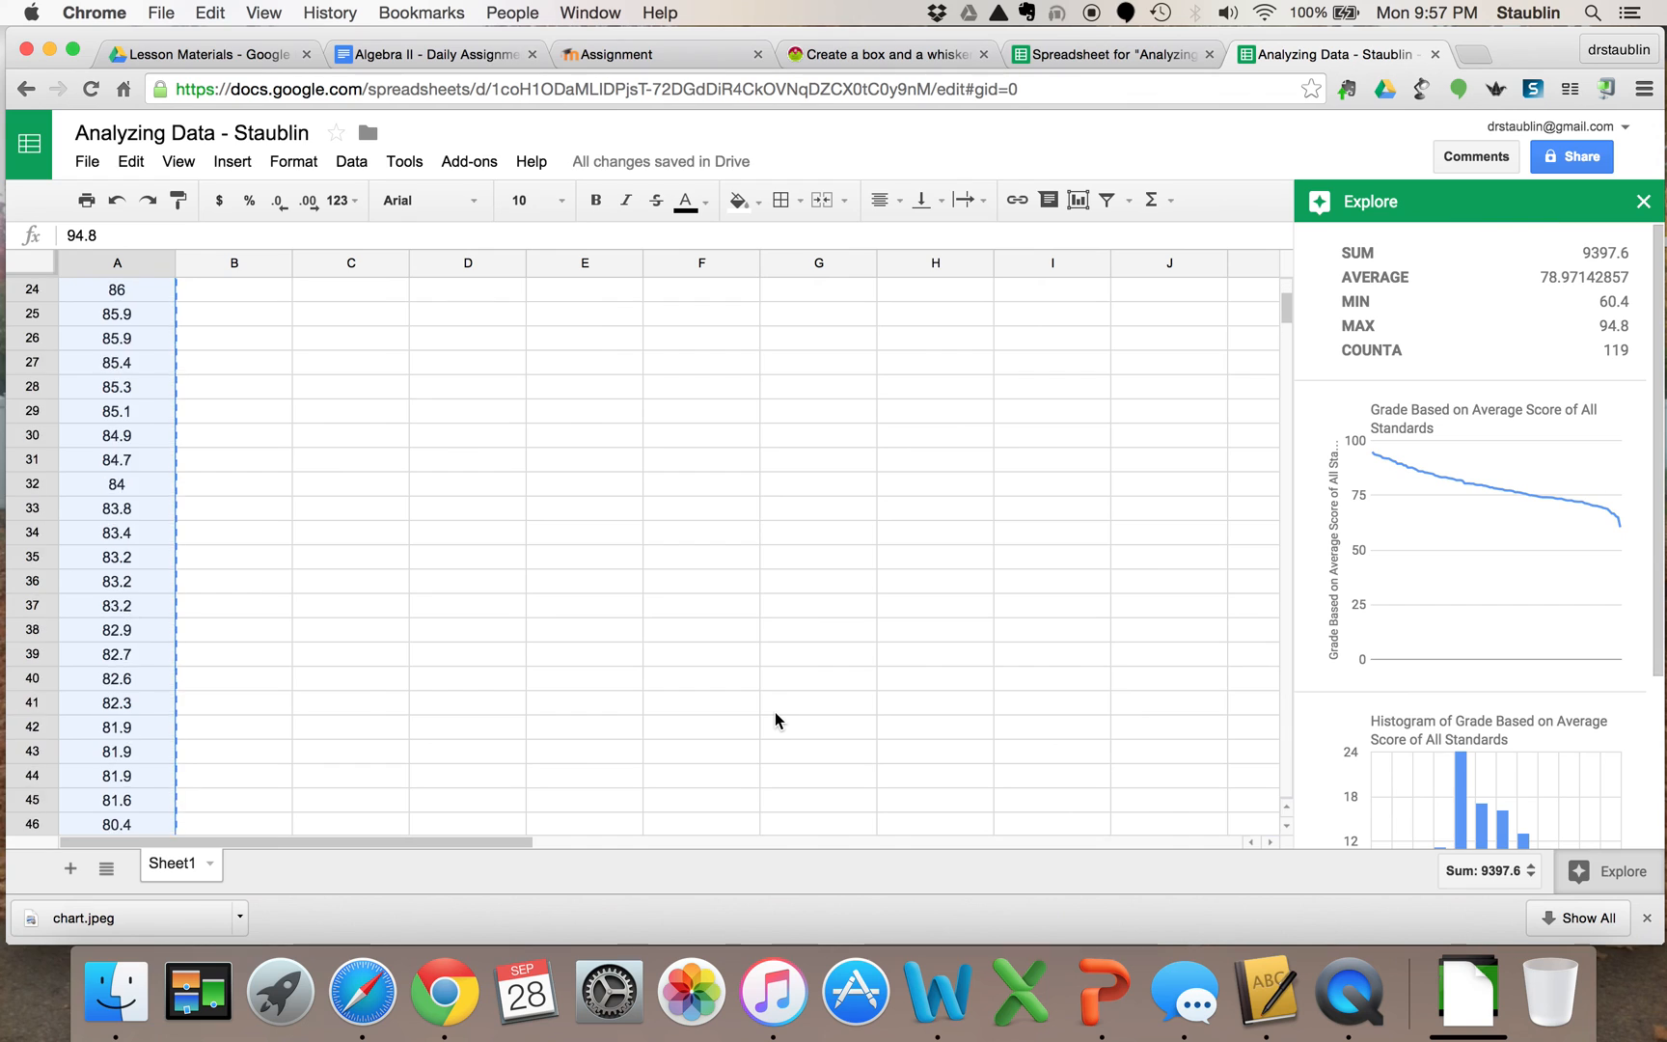
scroll(776, 715, "up", 20)
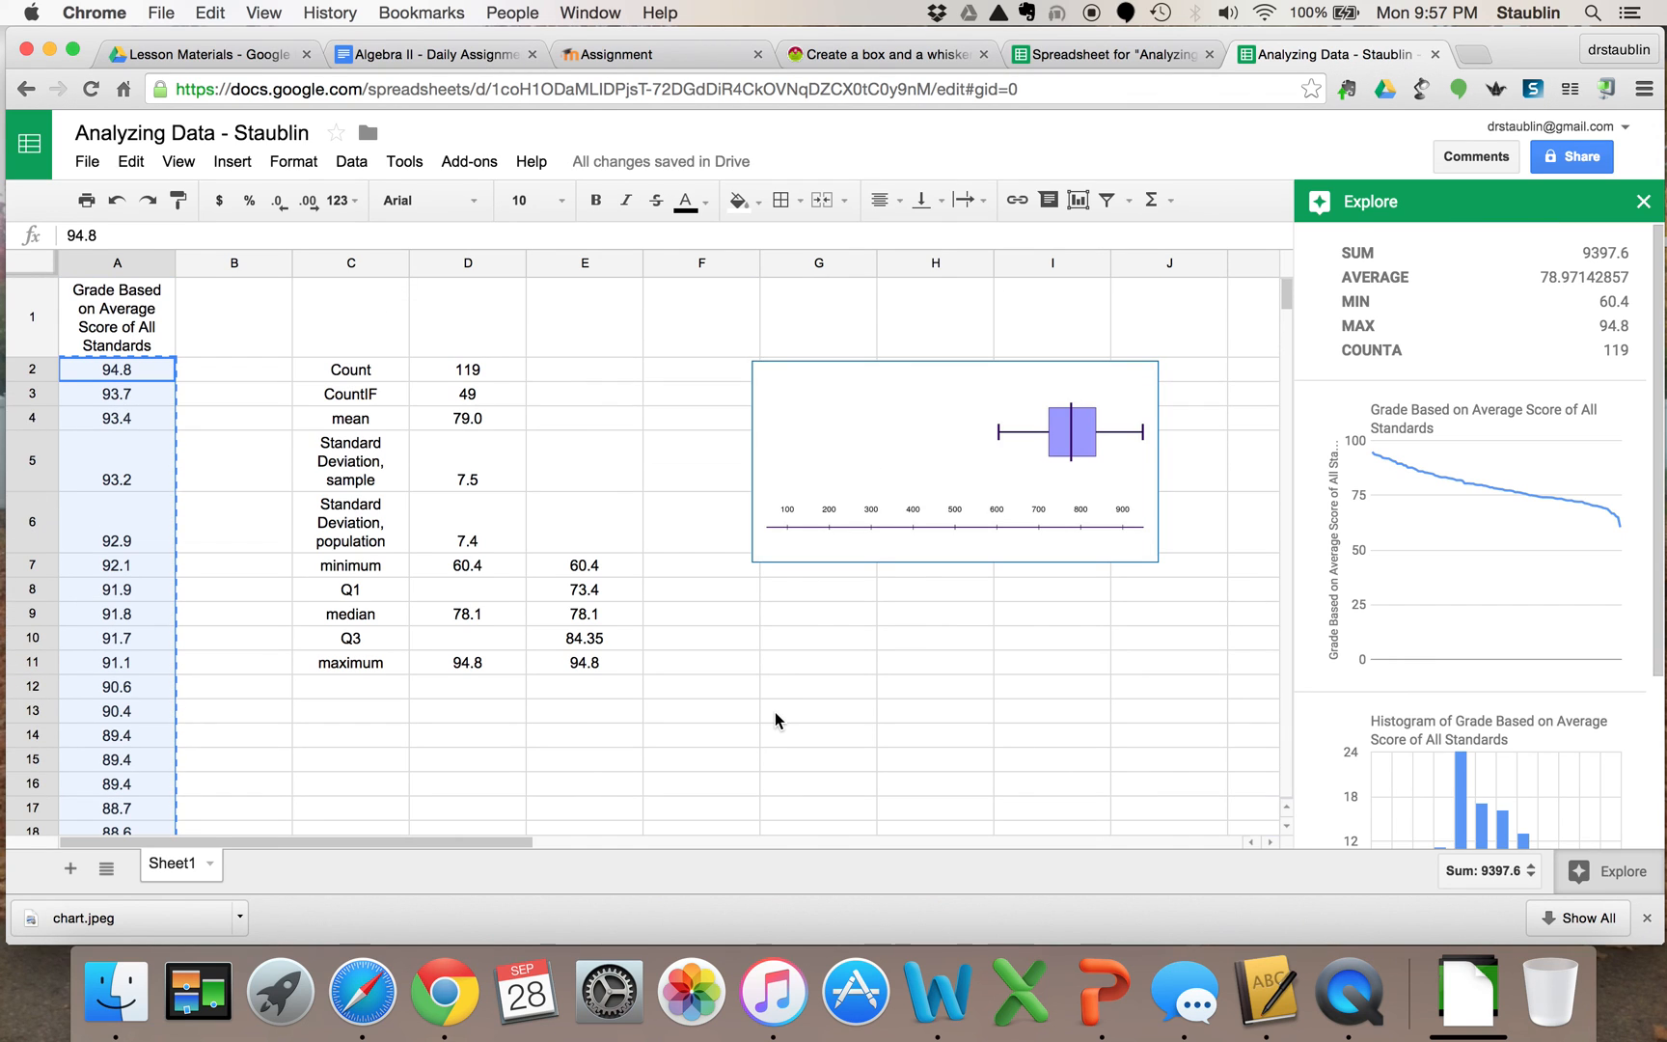
scroll(1481, 763, "down", 1)
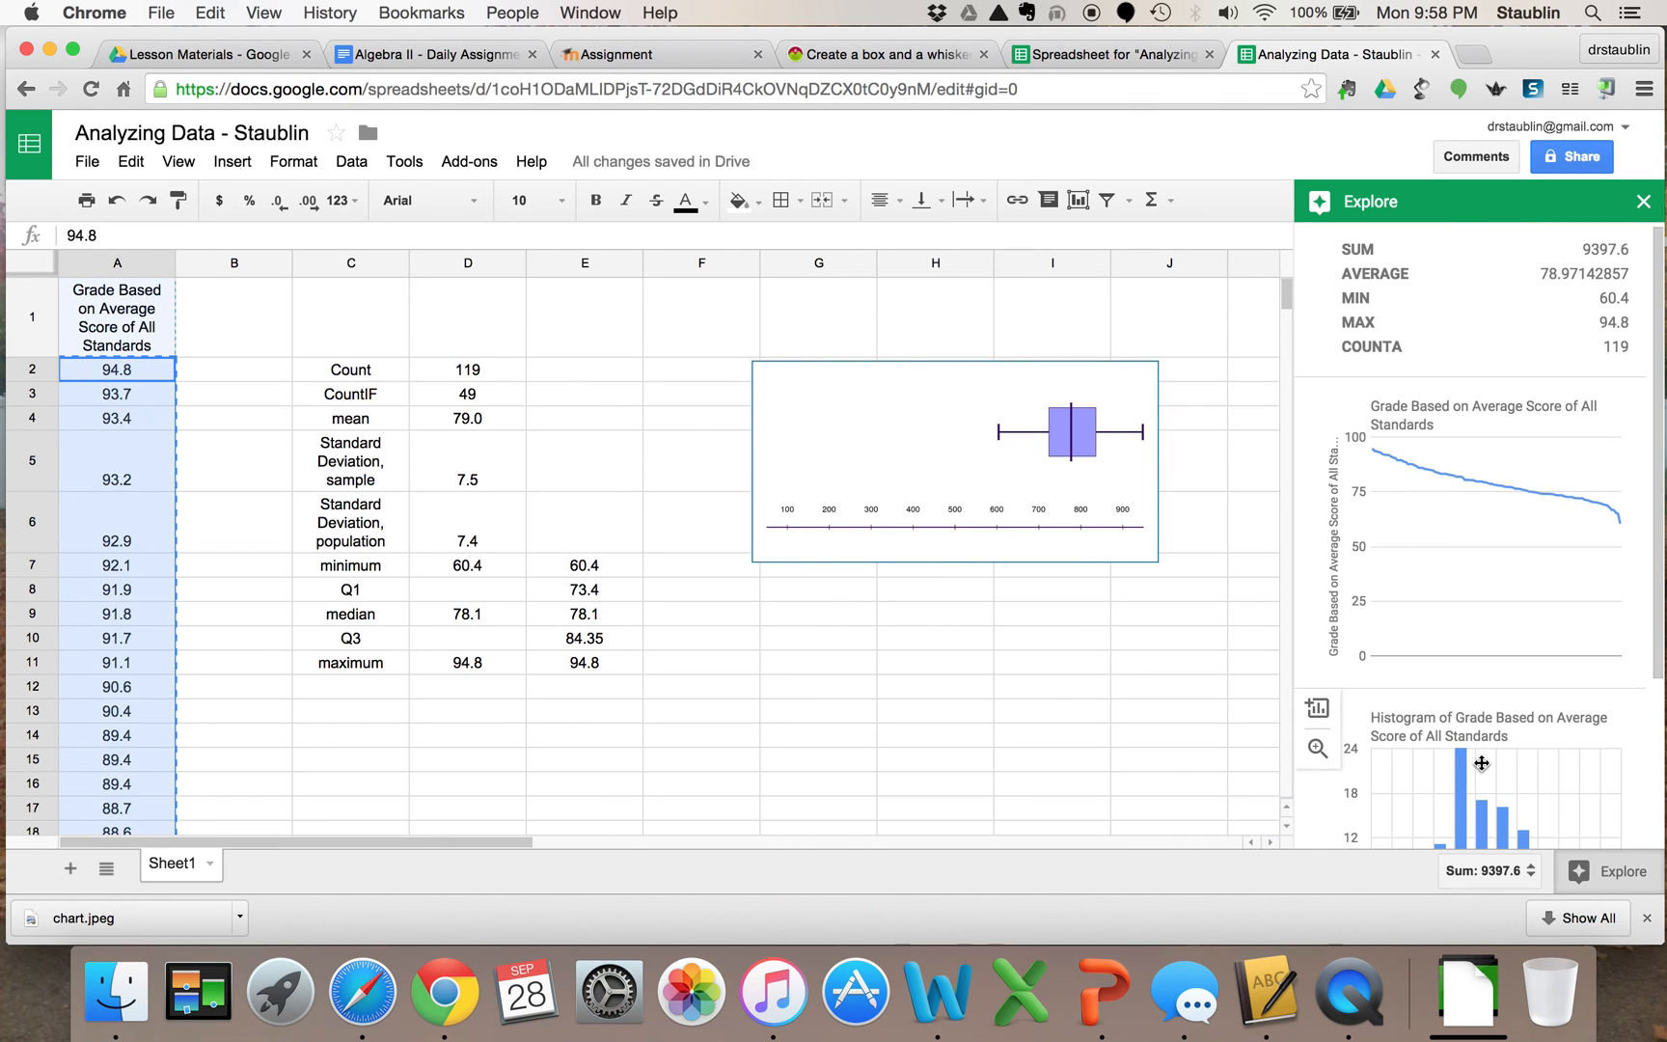
scroll(1481, 763, "down", 5)
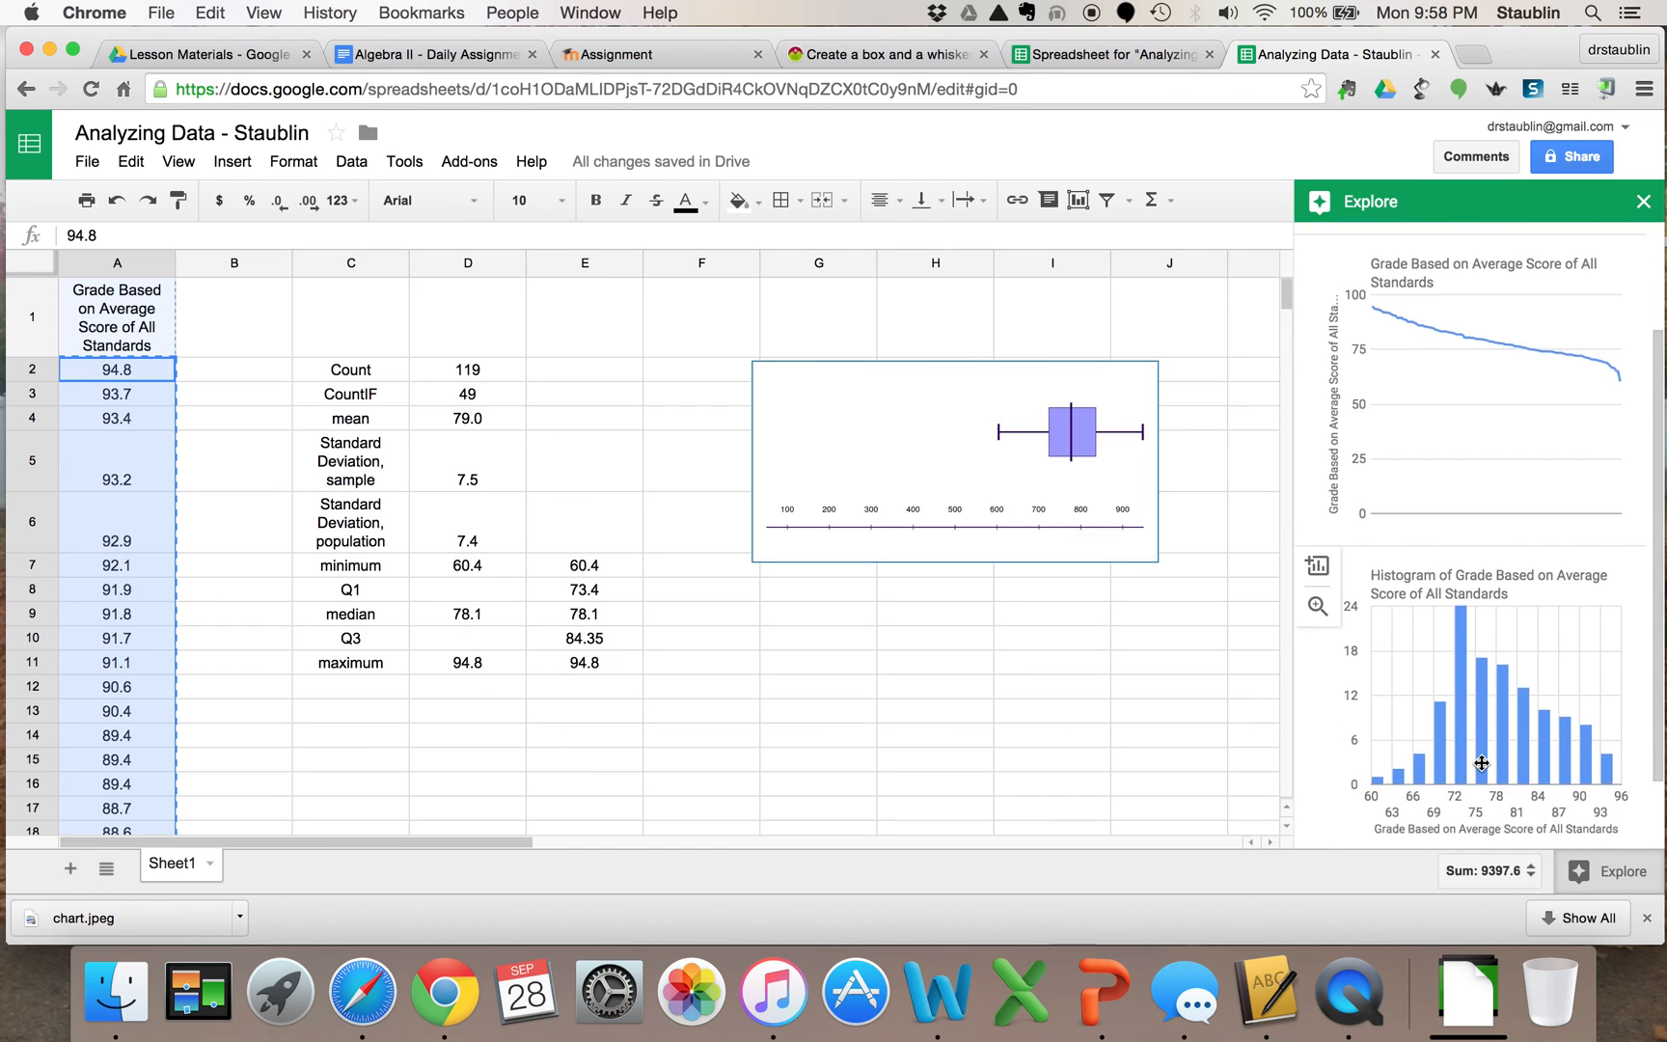
scroll(1482, 763, "up", 5)
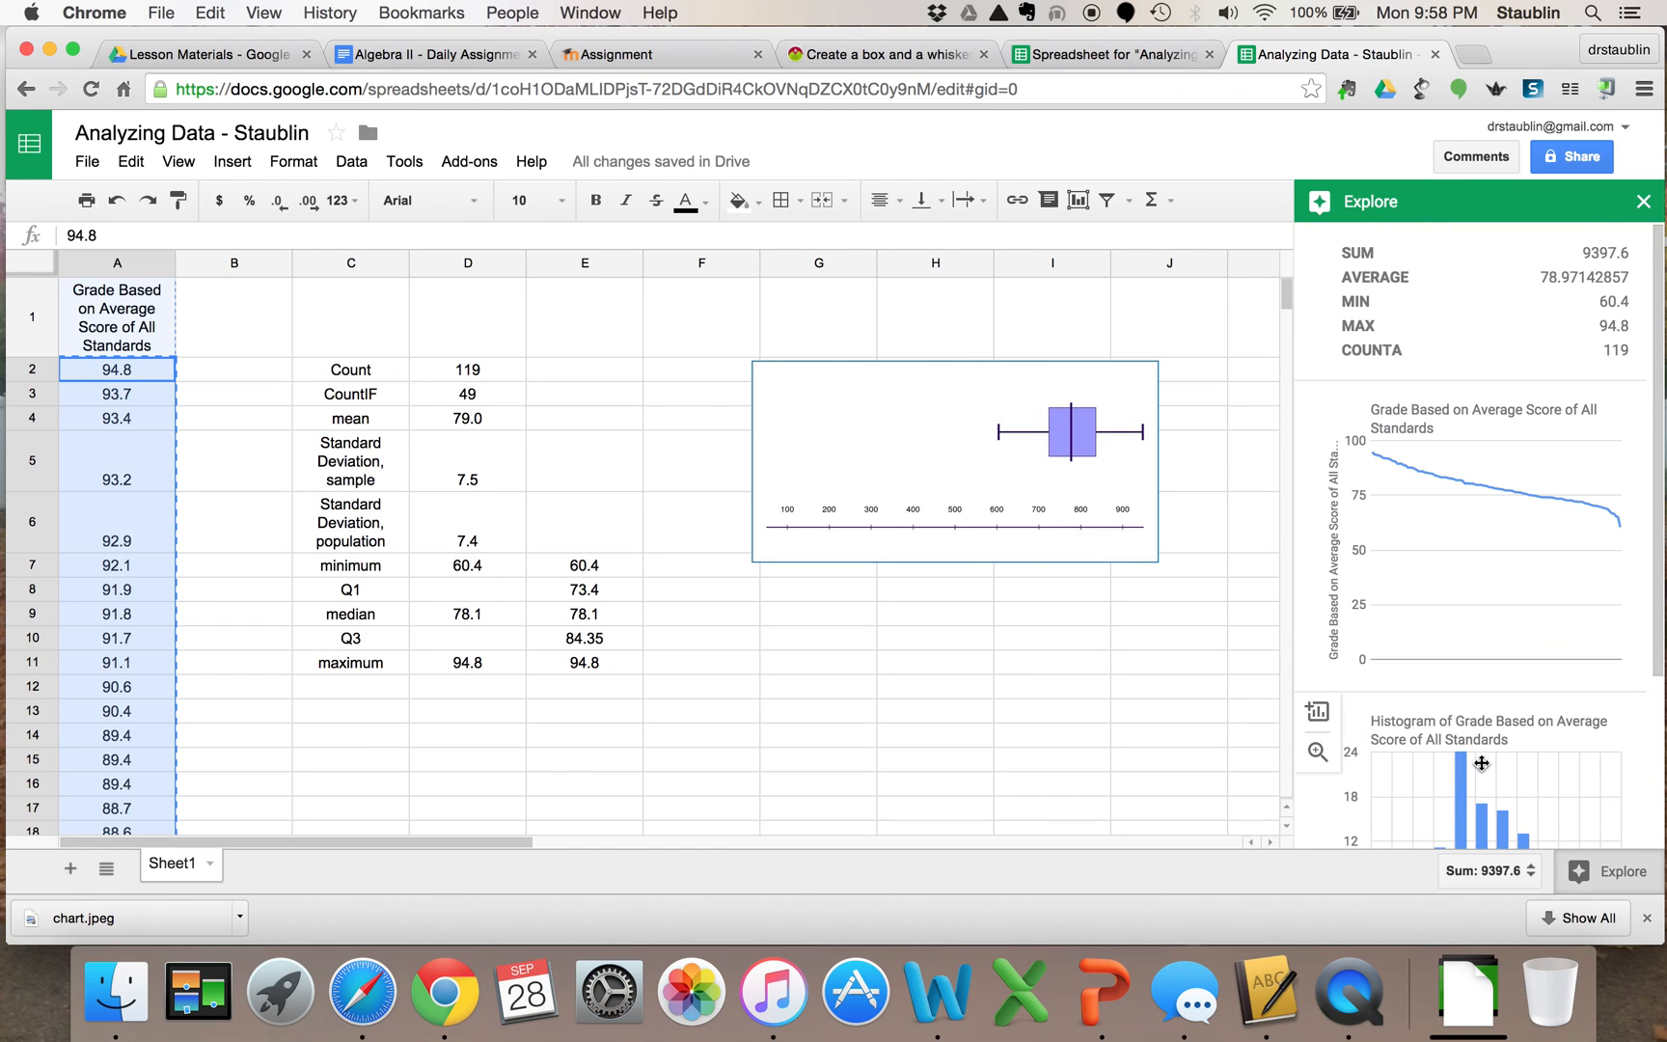